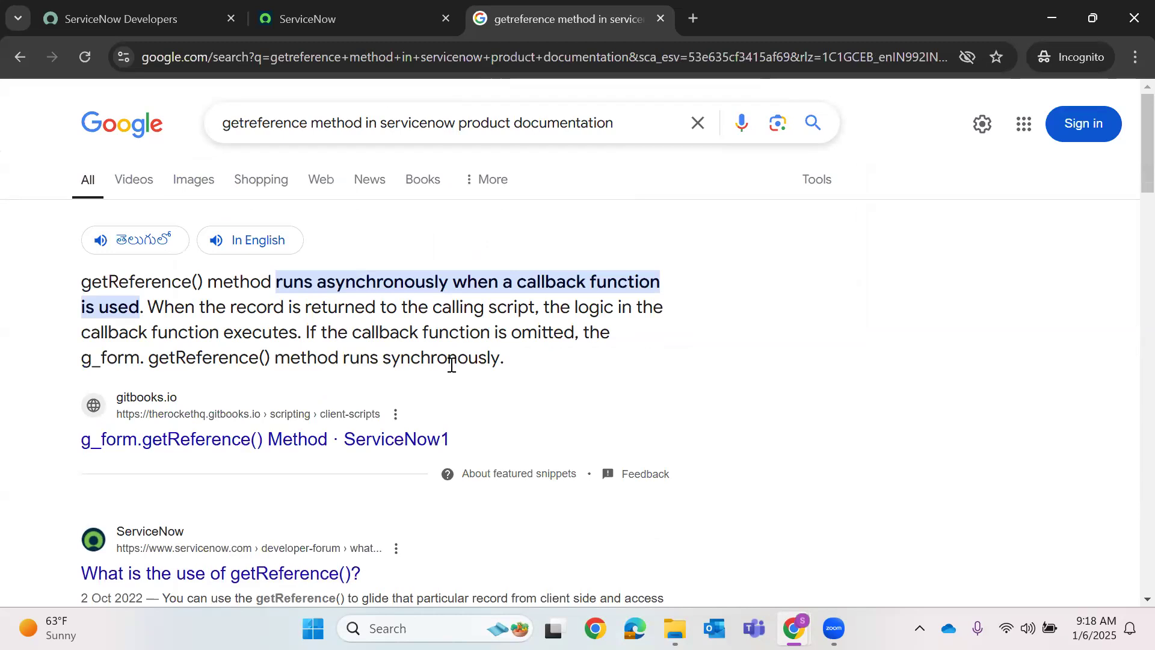
- Open the 'ServiceNow introduction to getReference' community article from the Google results
scroll(494, 328, down, 7)
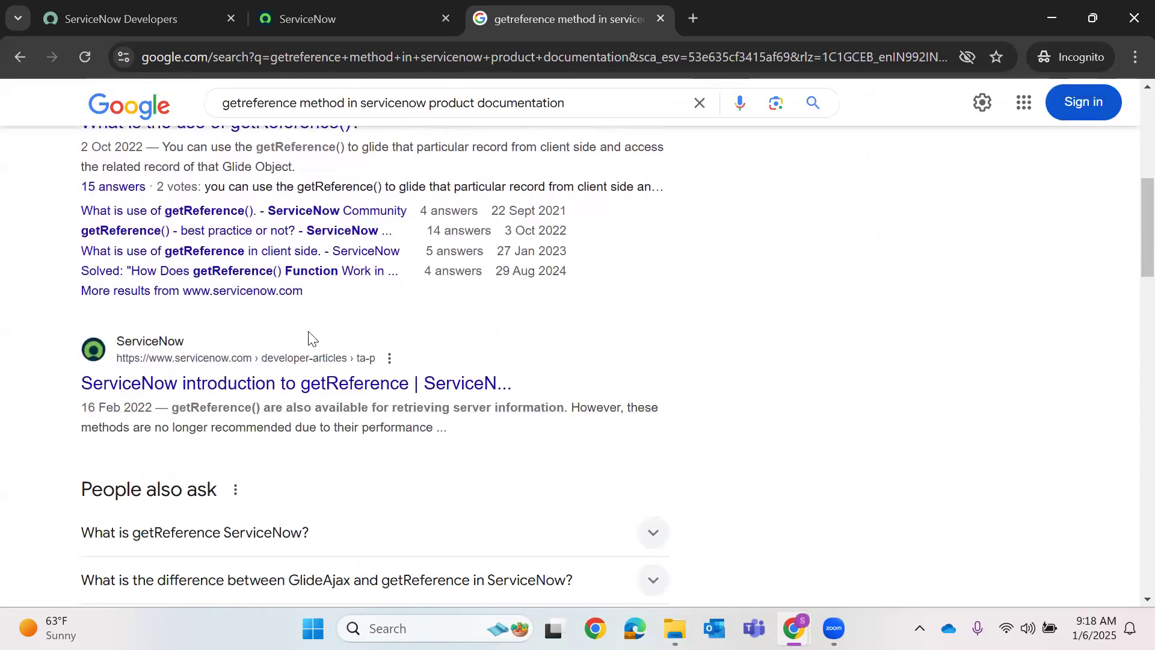
click(332, 396)
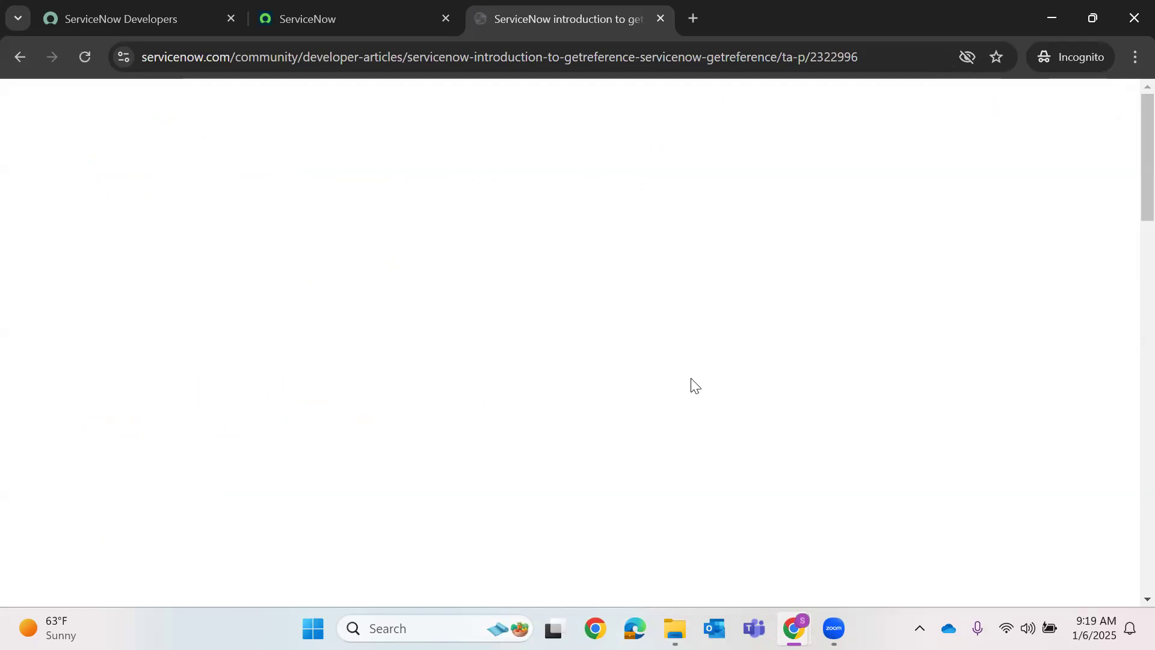
scroll(258, 250, down, 5)
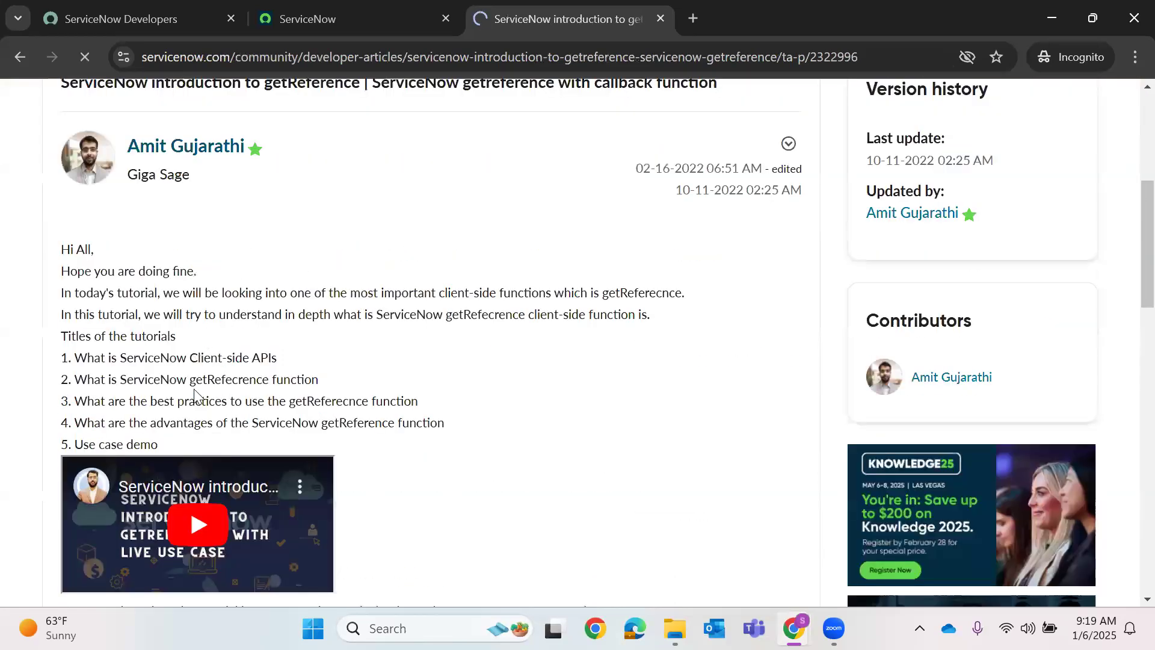
scroll(258, 364, down, 4)
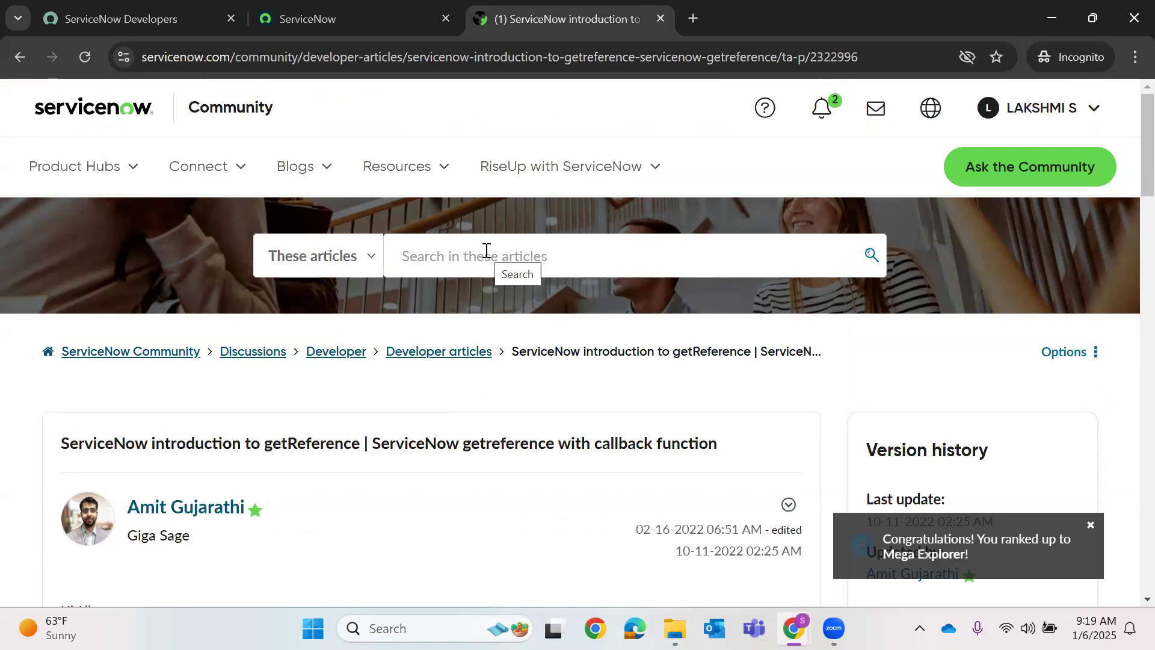
scroll(472, 259, down, 7)
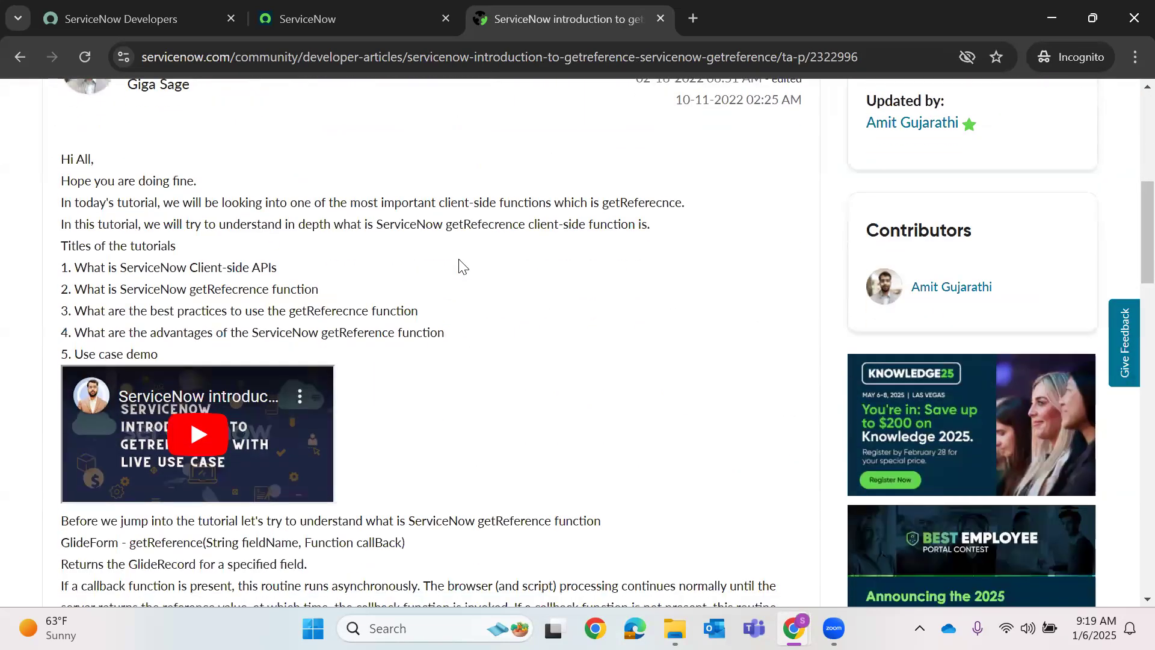
scroll(438, 297, down, 3)
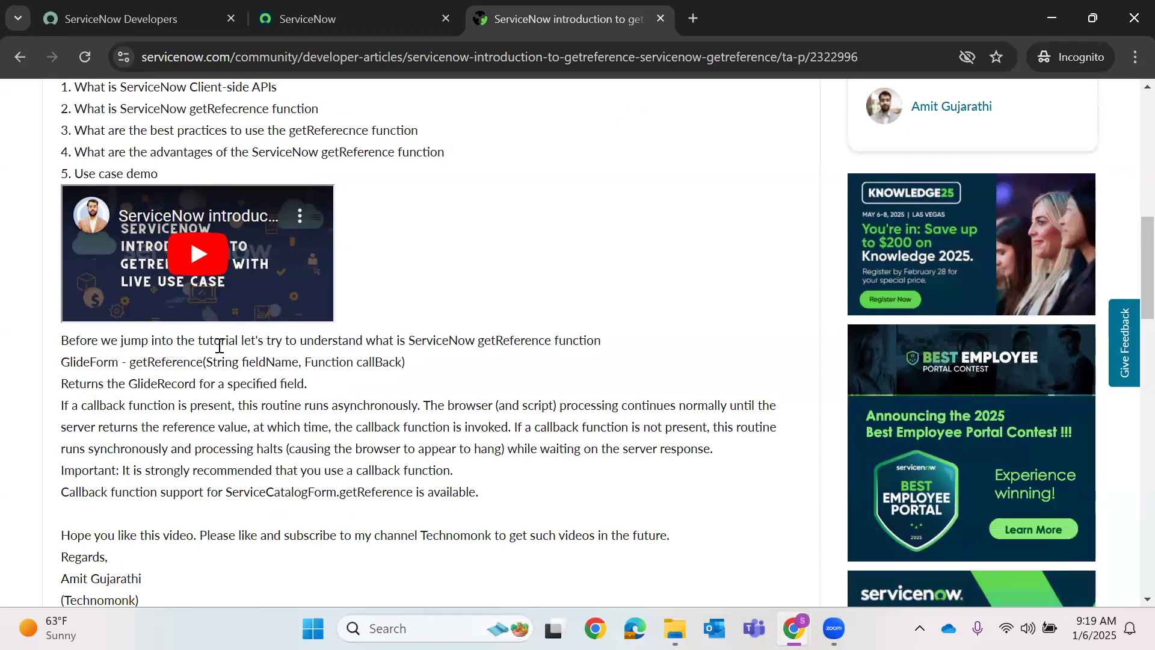
scroll(220, 340, down, 1)
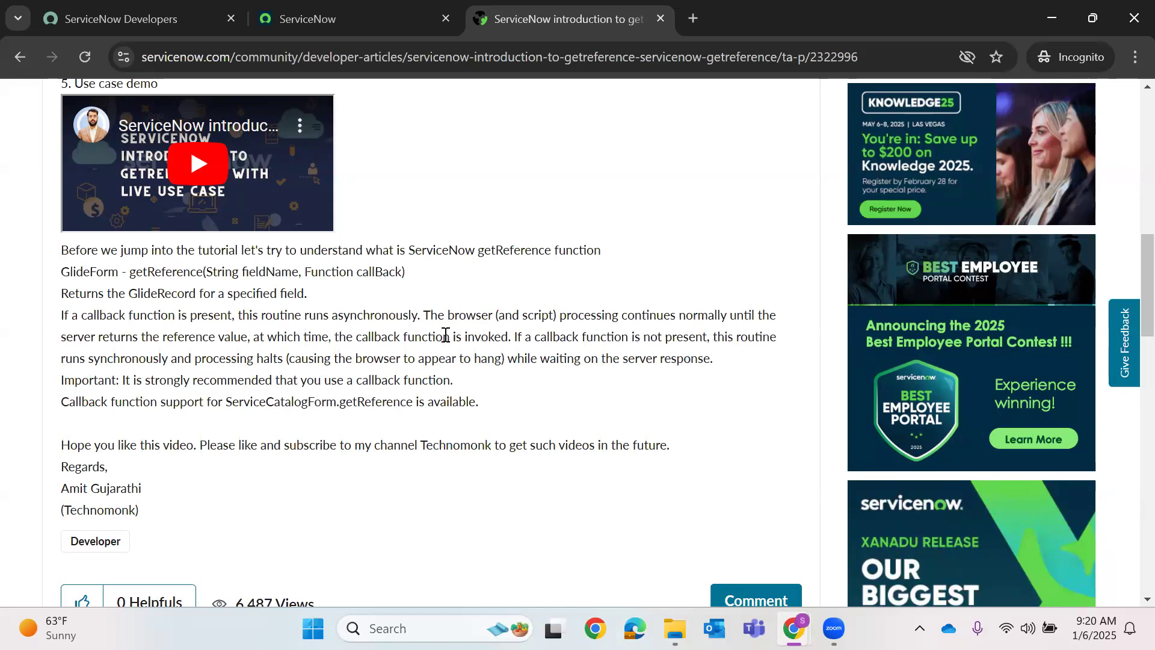
double_click(491, 336)
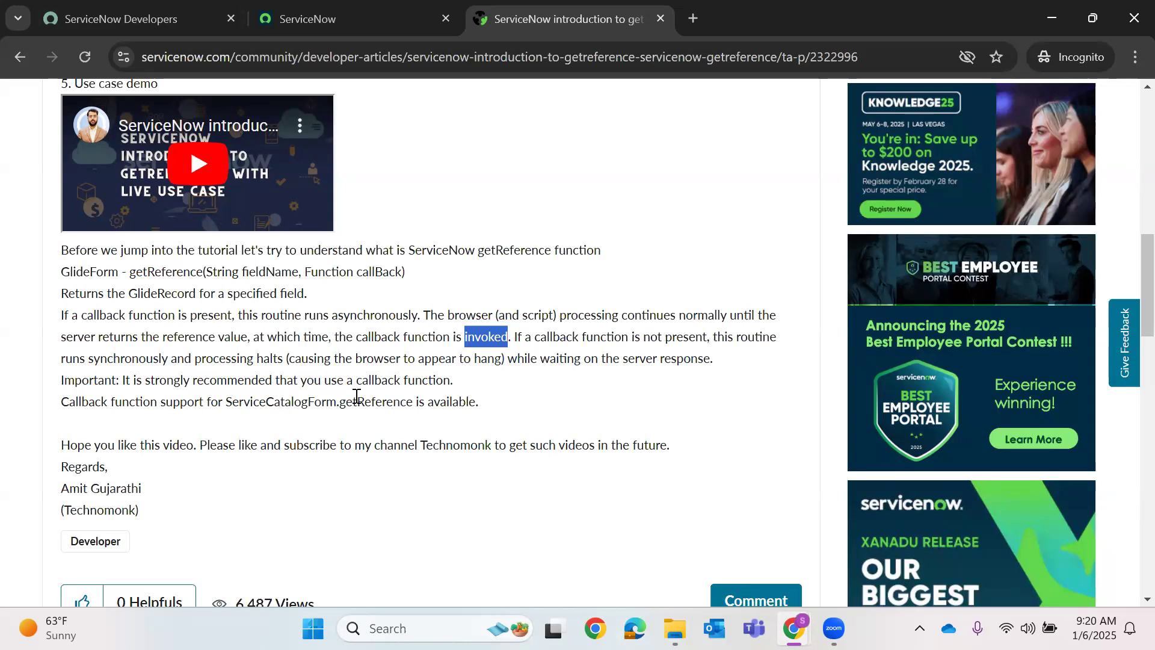
scroll(327, 364, down, 9)
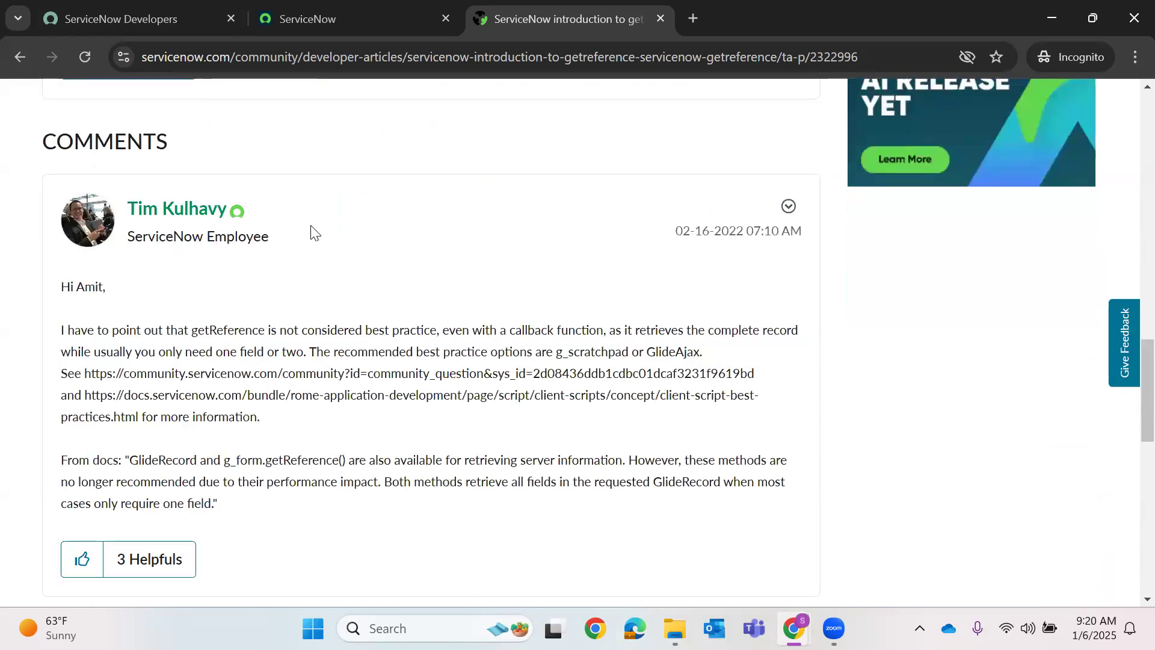
scroll(313, 231, up, 5)
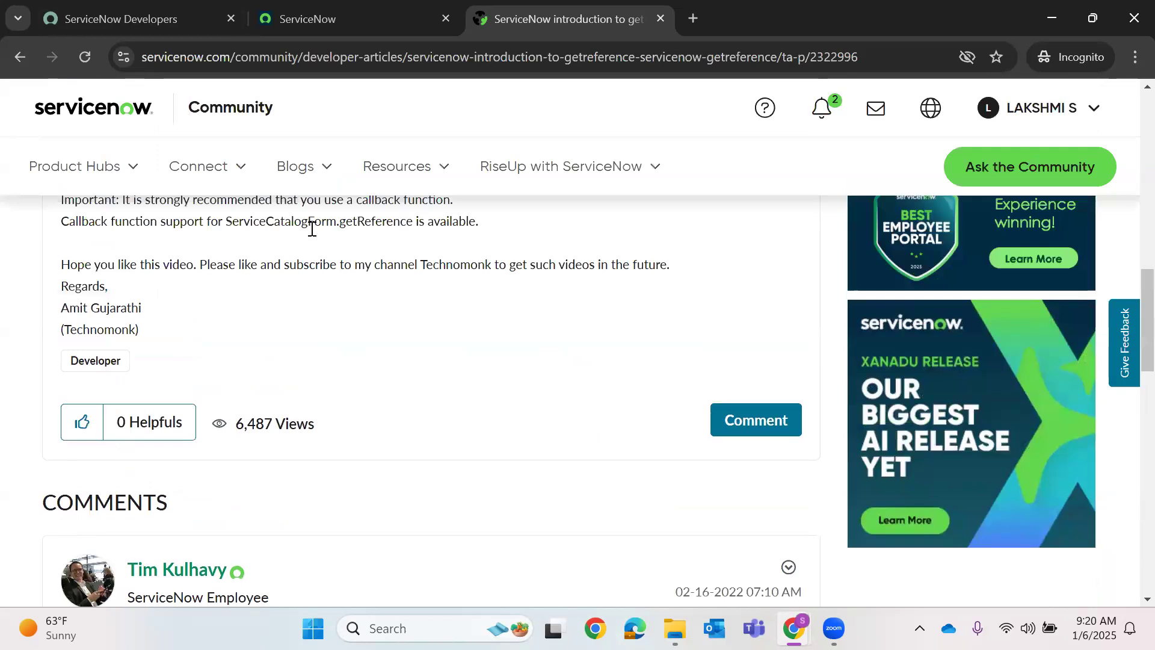
scroll(313, 227, up, 1)
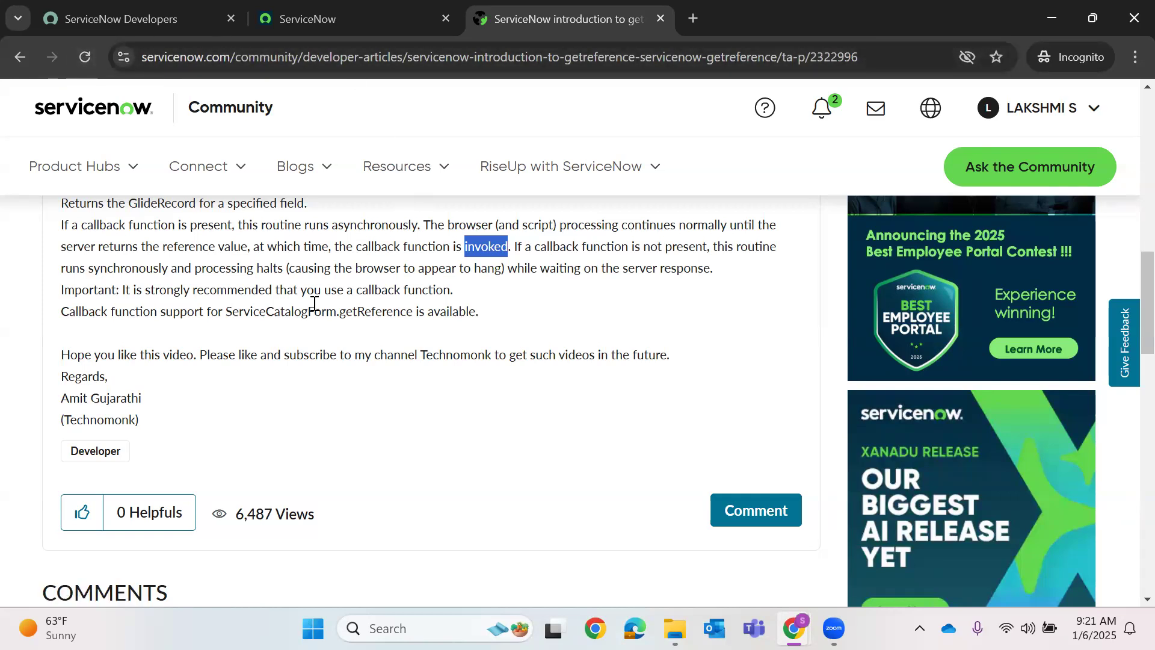
click(123, 268)
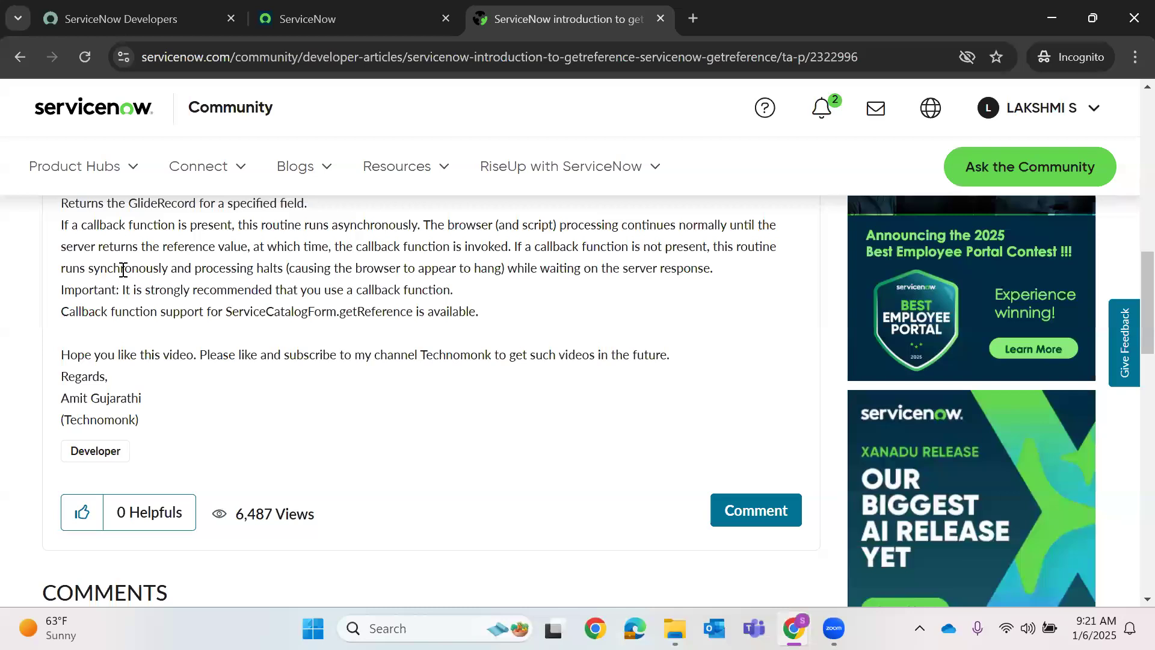
double_click(123, 269)
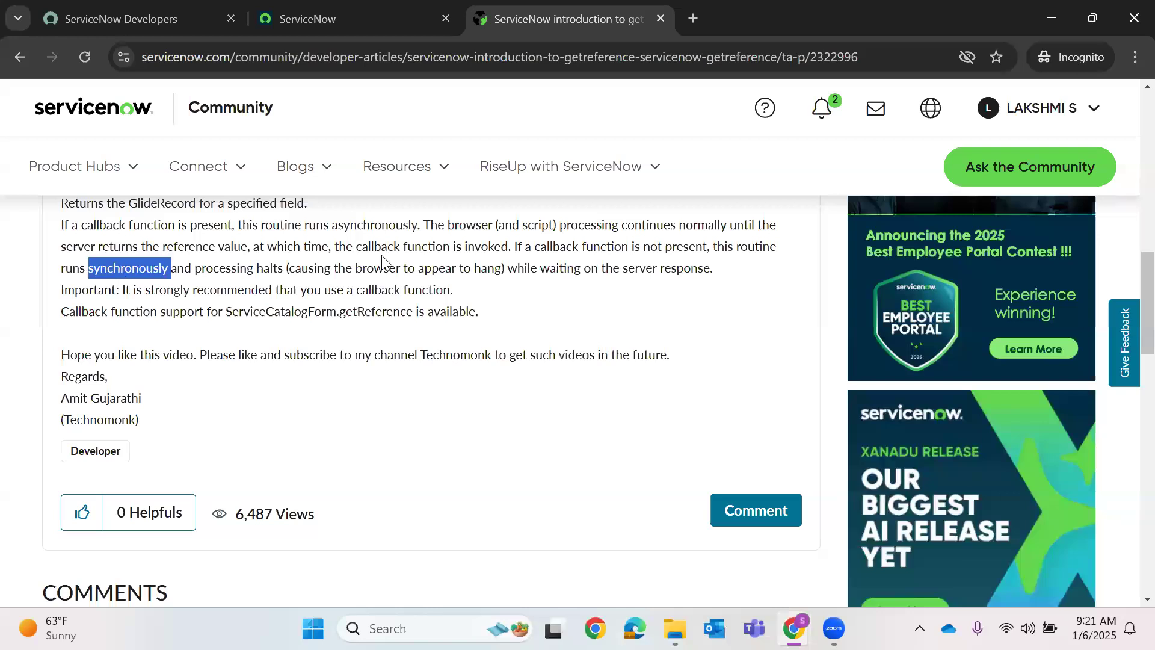
scroll(386, 289, down, 5)
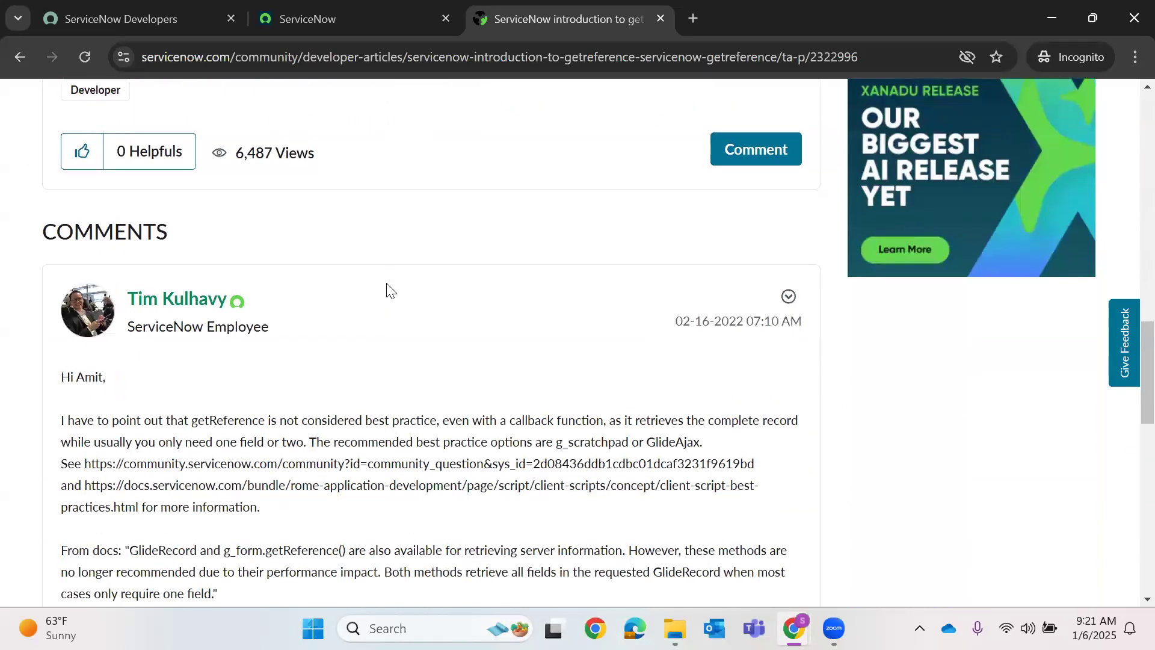
scroll(387, 291, down, 1)
drag(65, 330, 812, 335)
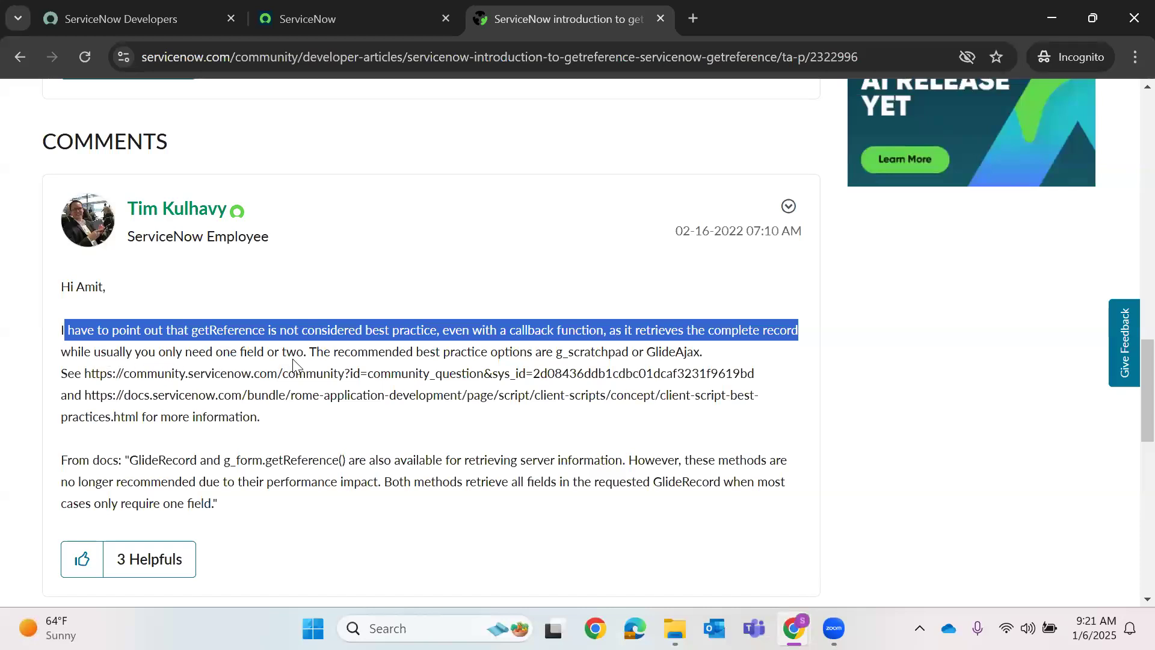
drag(303, 355, 61, 330)
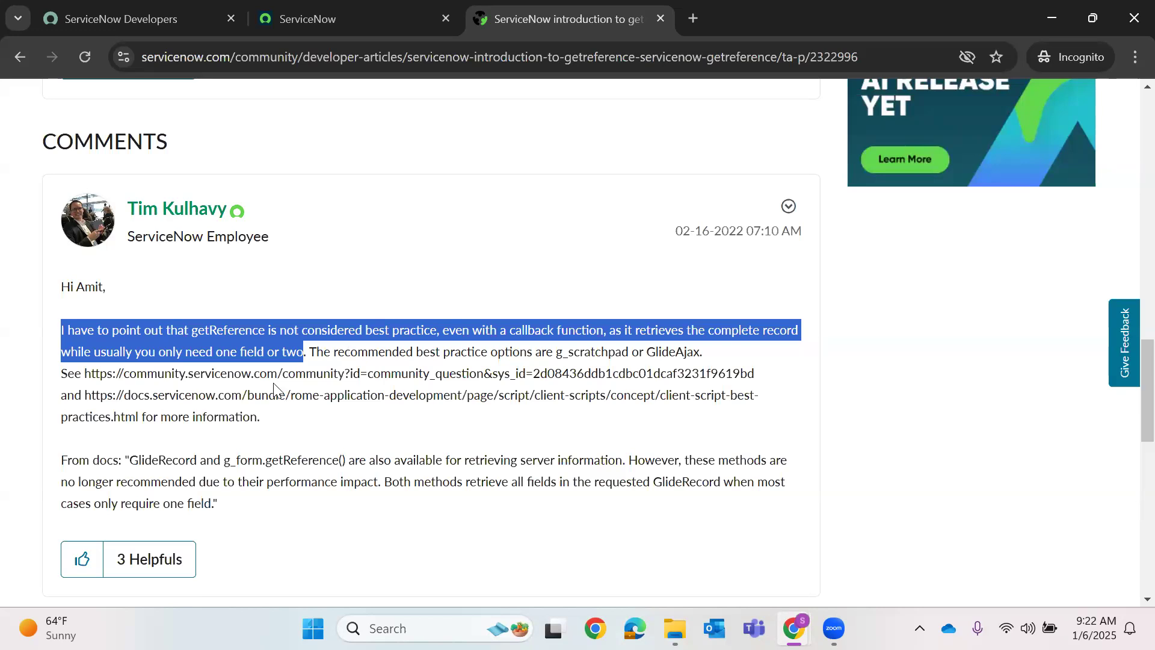
click(609, 354)
double_click(670, 351)
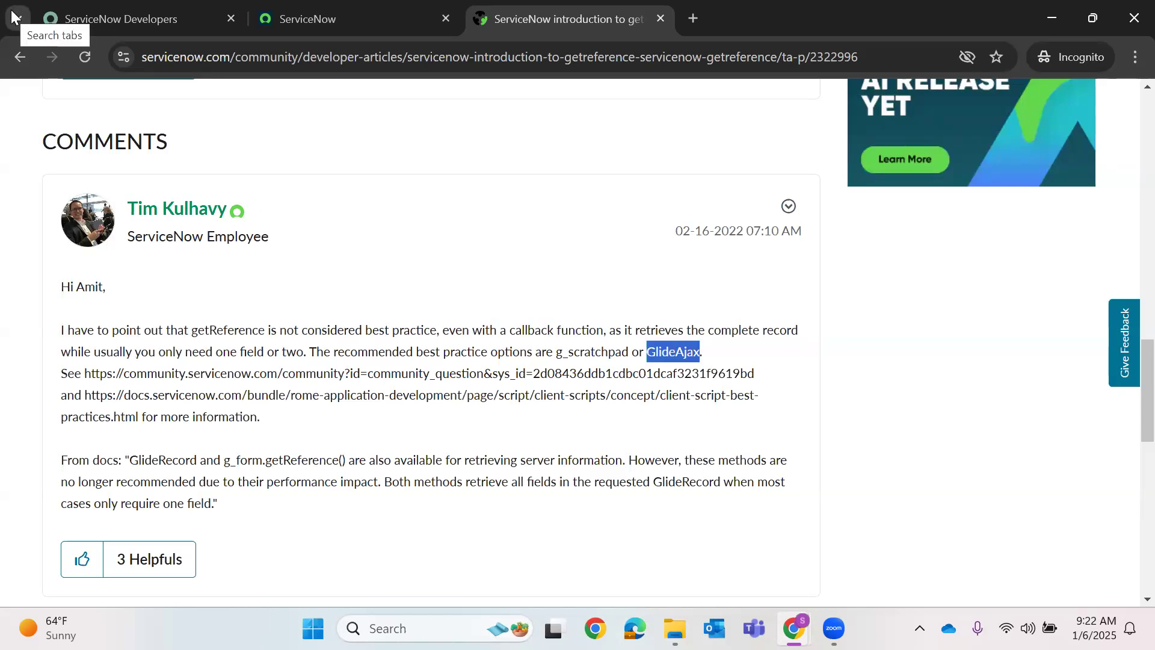
double_click(589, 351)
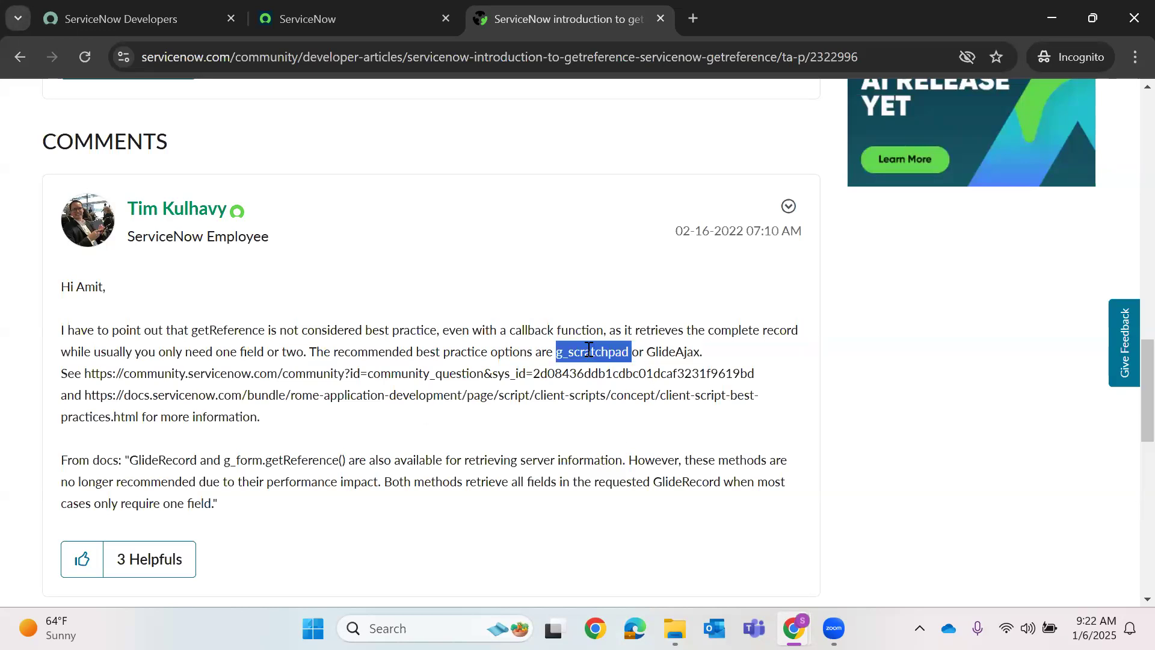
double_click(681, 351)
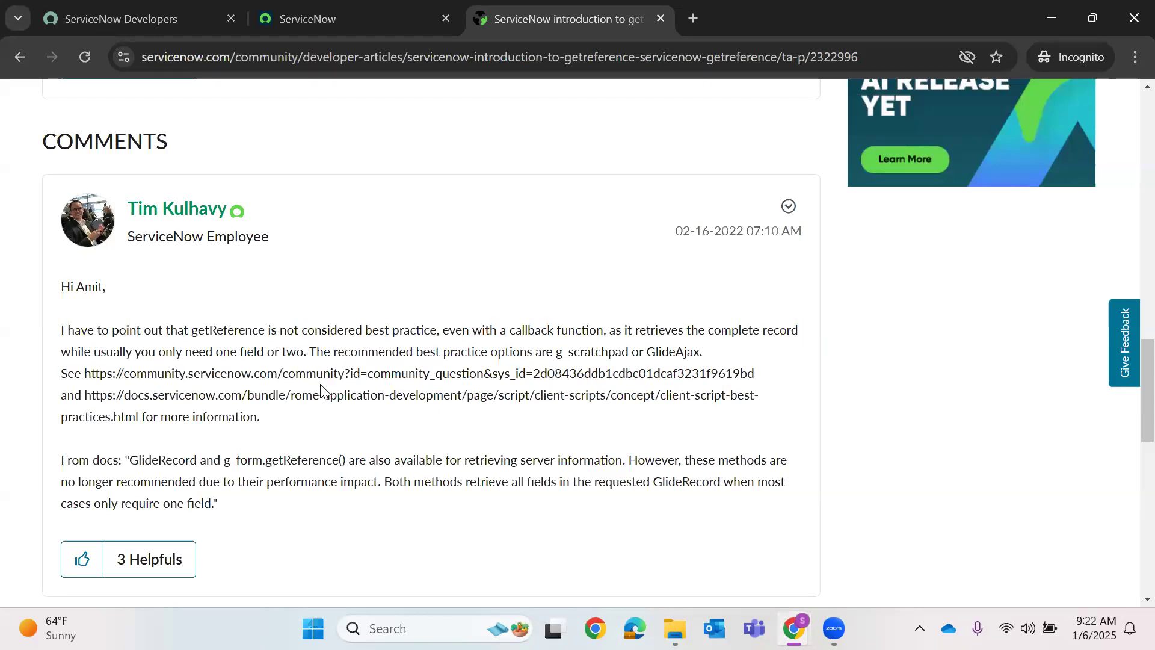
drag(309, 351, 298, 417)
click(325, 454)
scroll(193, 388, down, 1)
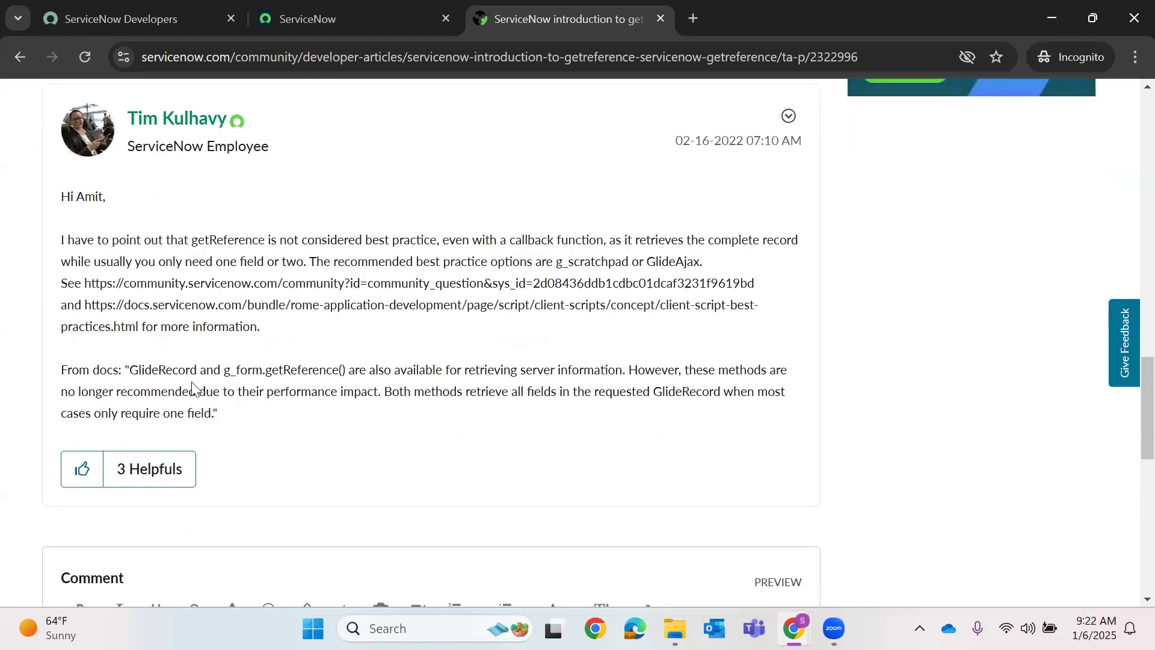
double_click(177, 369)
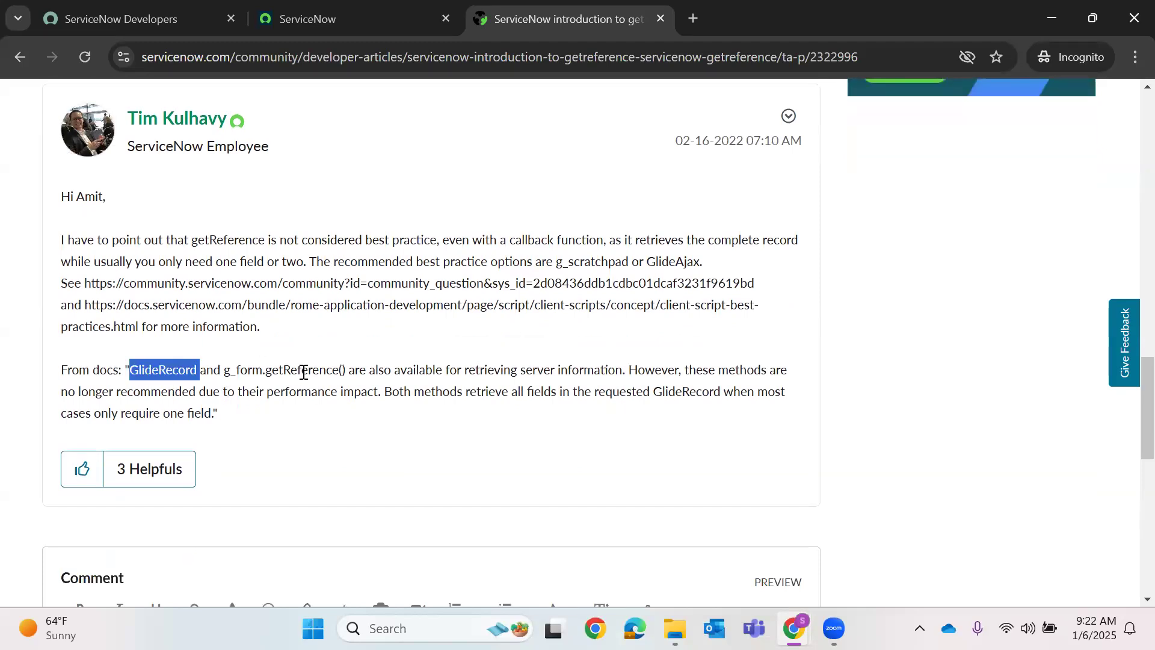
double_click(304, 371)
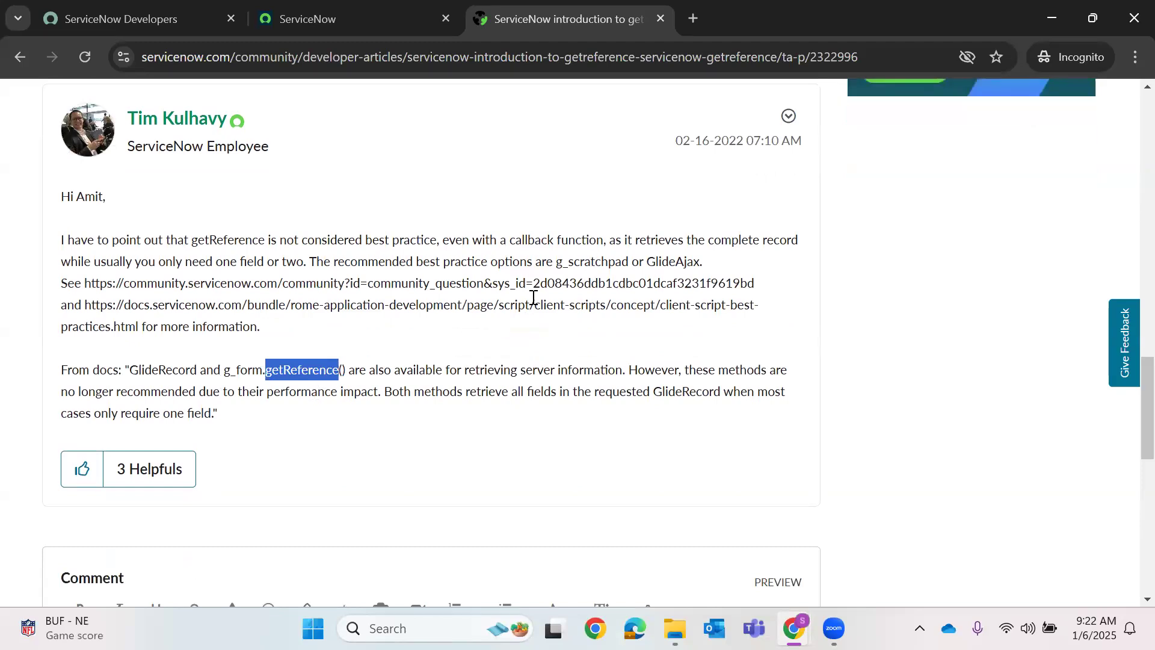
double_click(590, 263)
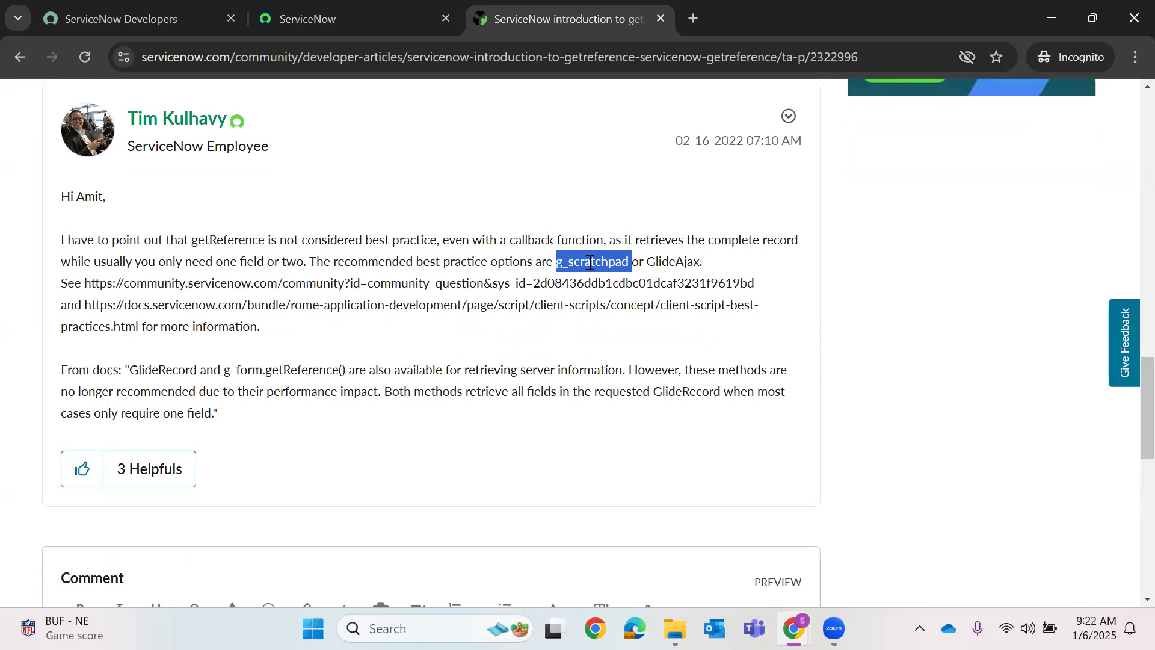
click(662, 265)
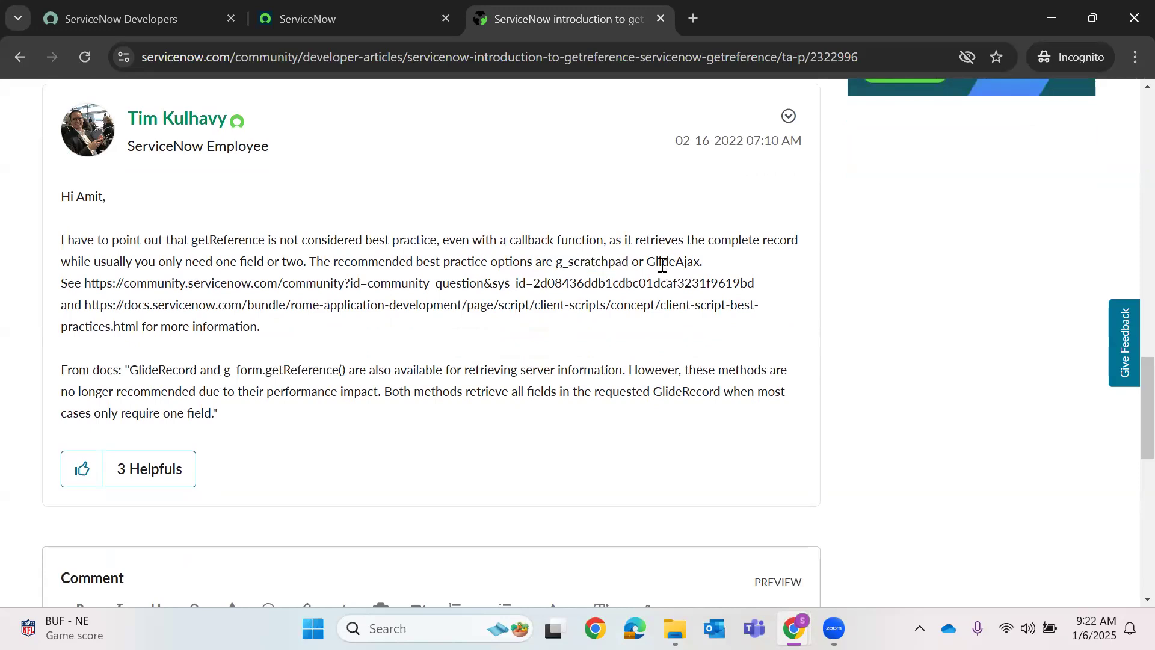
double_click(662, 264)
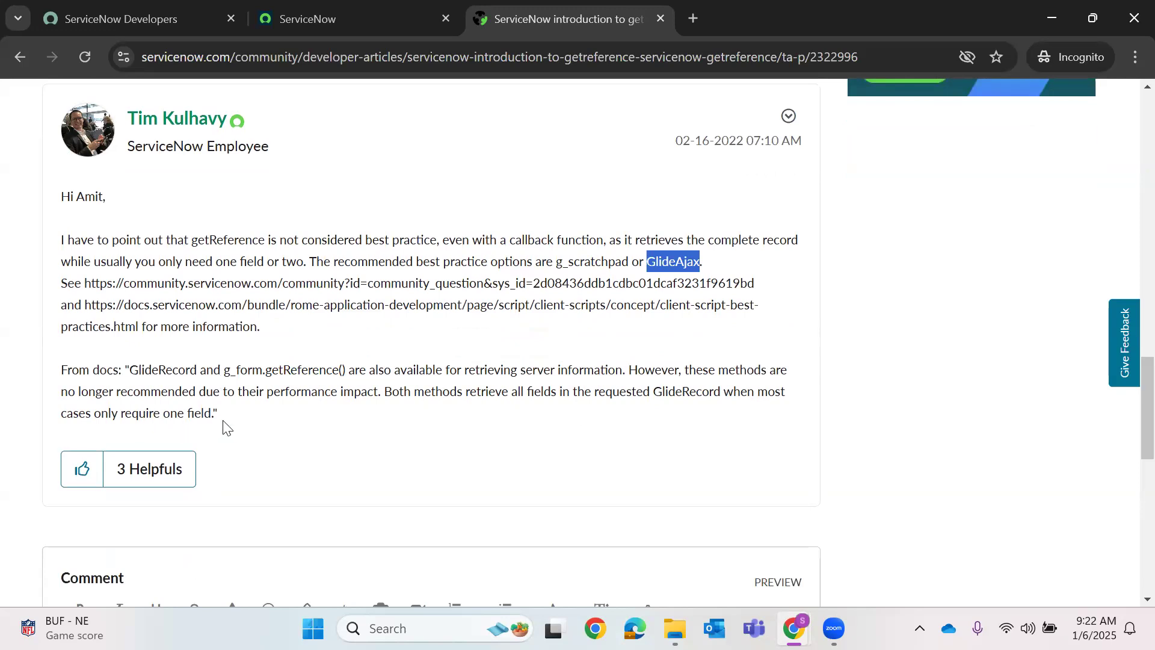
click(322, 18)
- Dismiss the Enable Analytics and Work your way dialogs, then review the getReference article
click(815, 287)
click(897, 113)
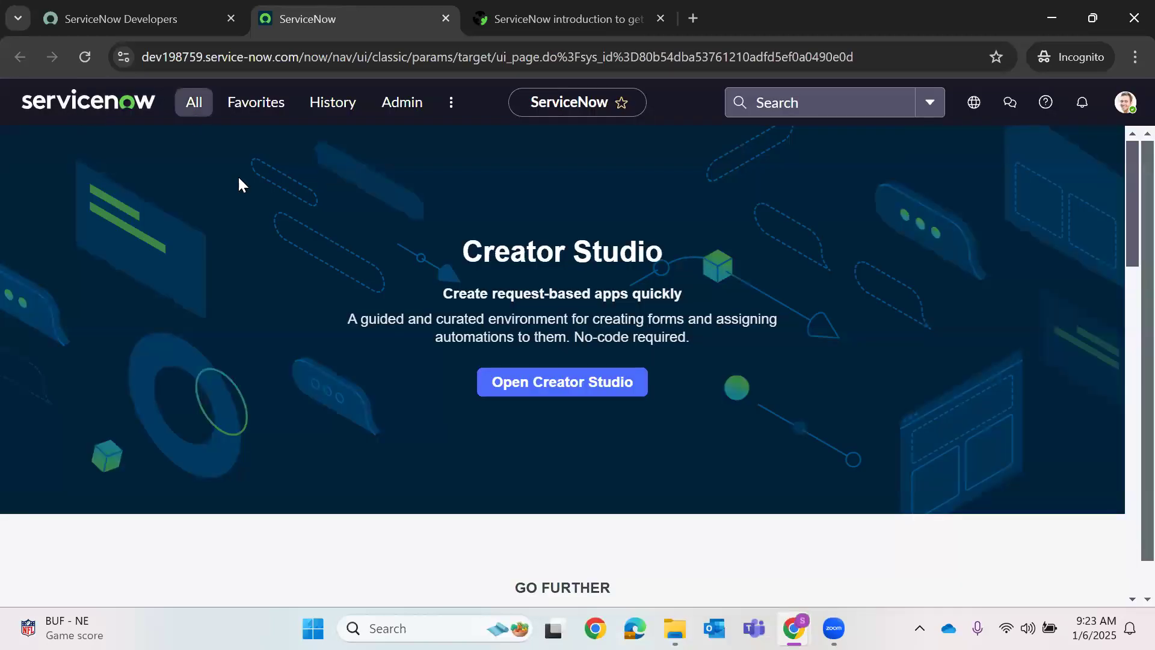
text(incident.)
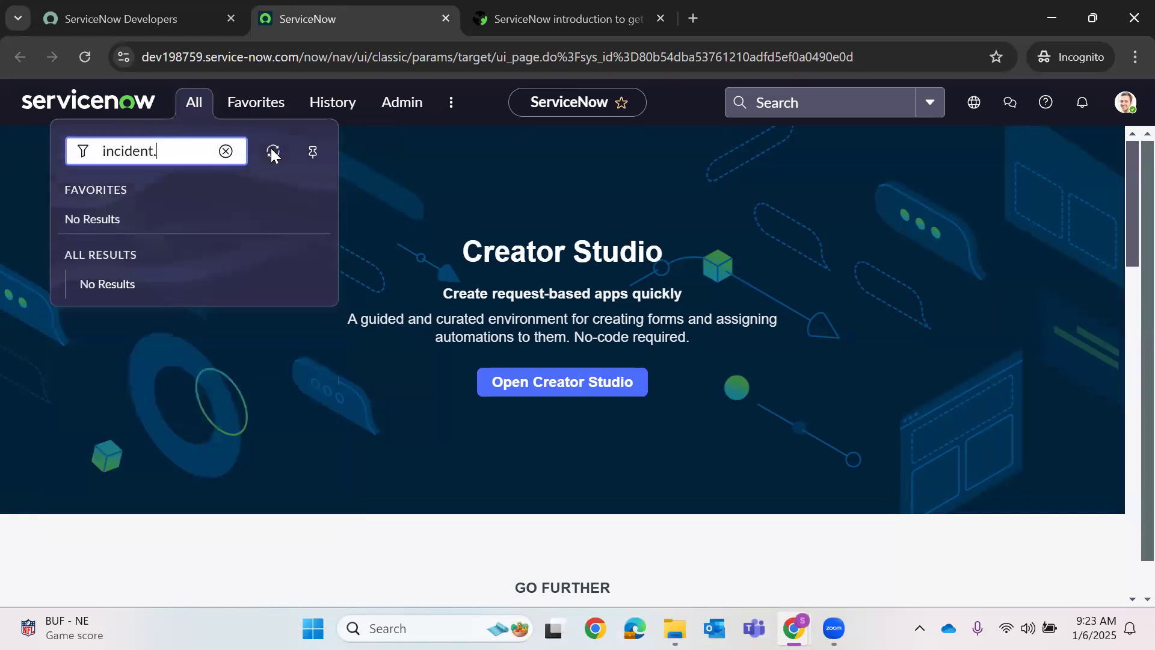
click(476, 13)
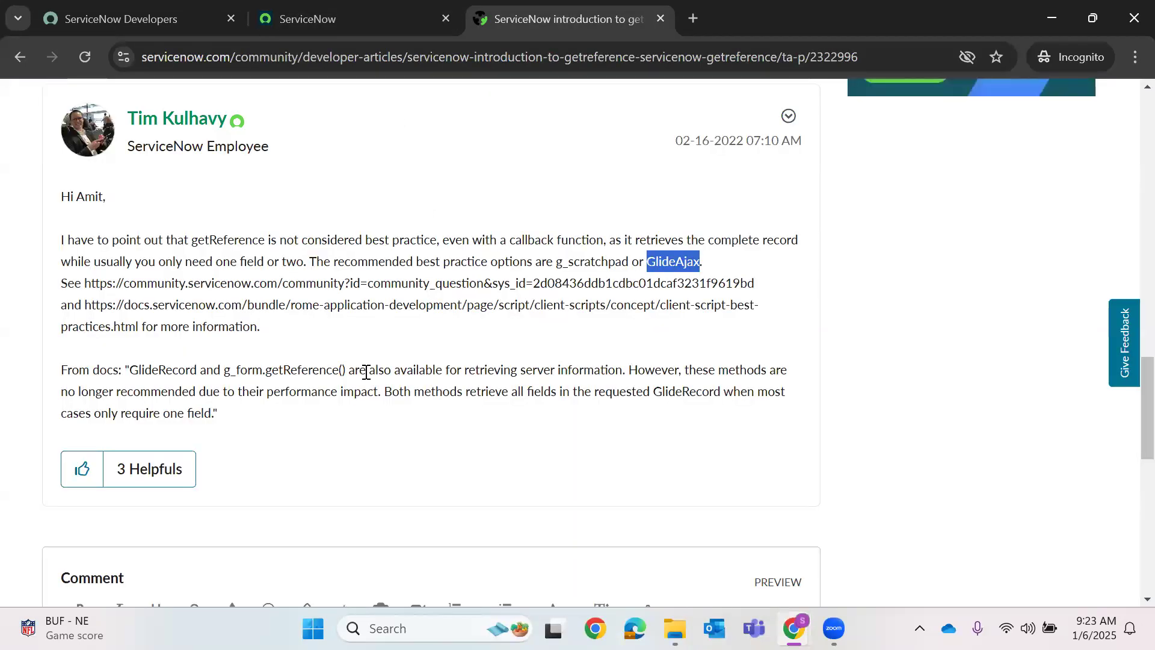
scroll(361, 368, down, 3)
scroll(353, 343, up, 3)
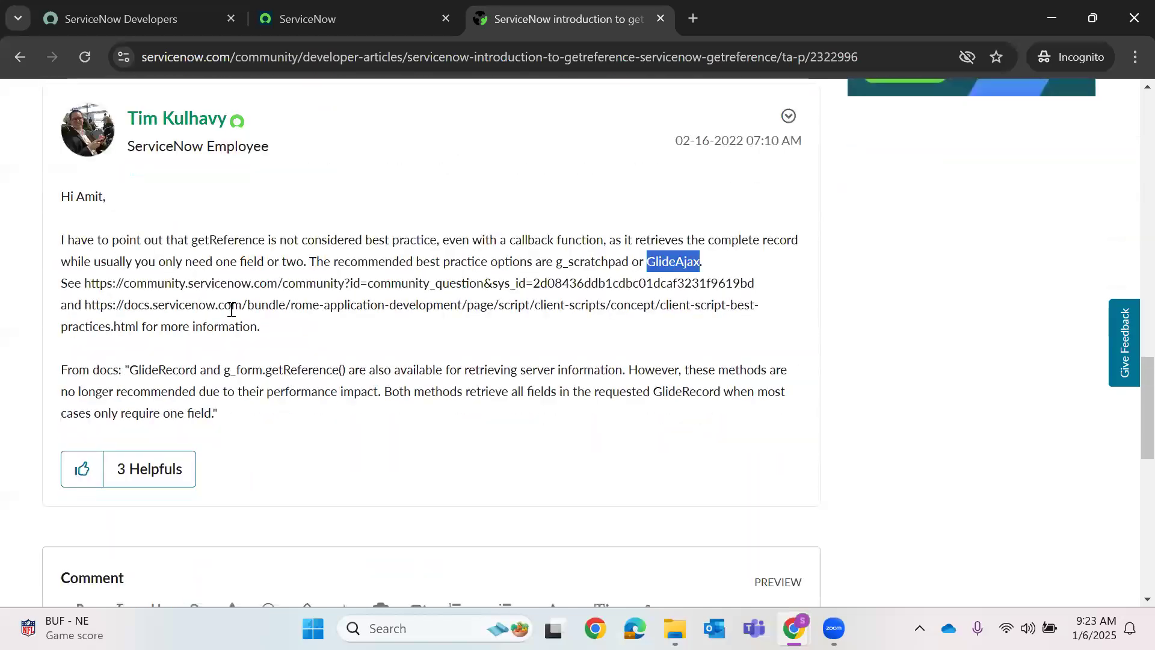
scroll(231, 309, up, 2)
- Enter incident.DO in the navigation filter to open a new Incident form
click(693, 18)
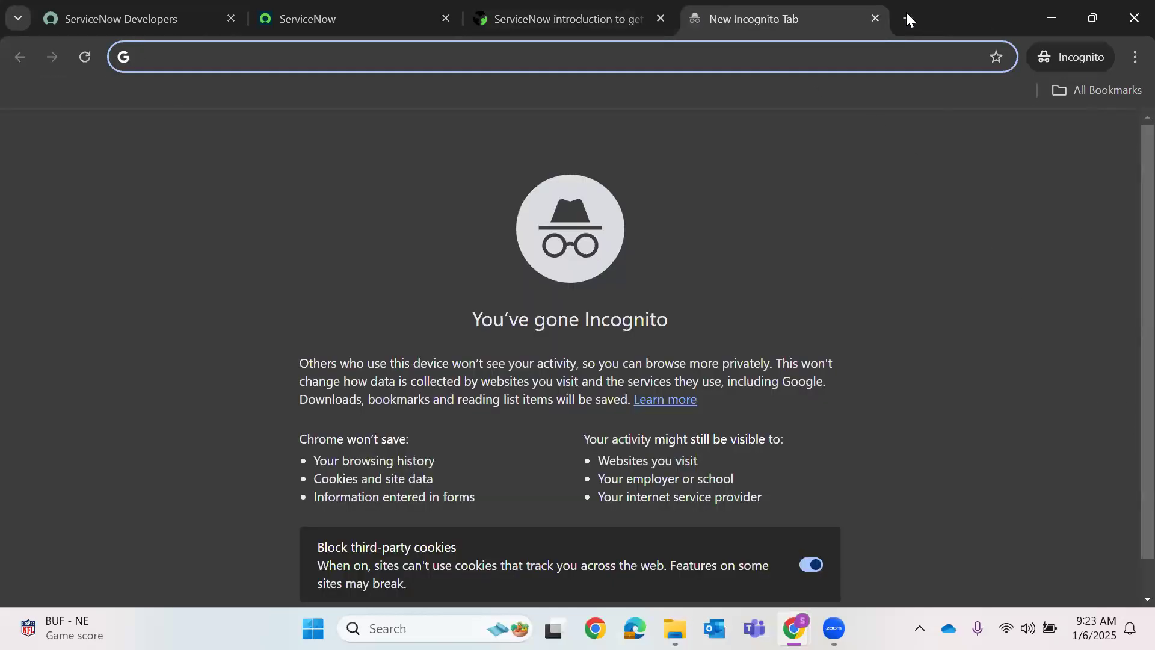
click(876, 19)
click(875, 18)
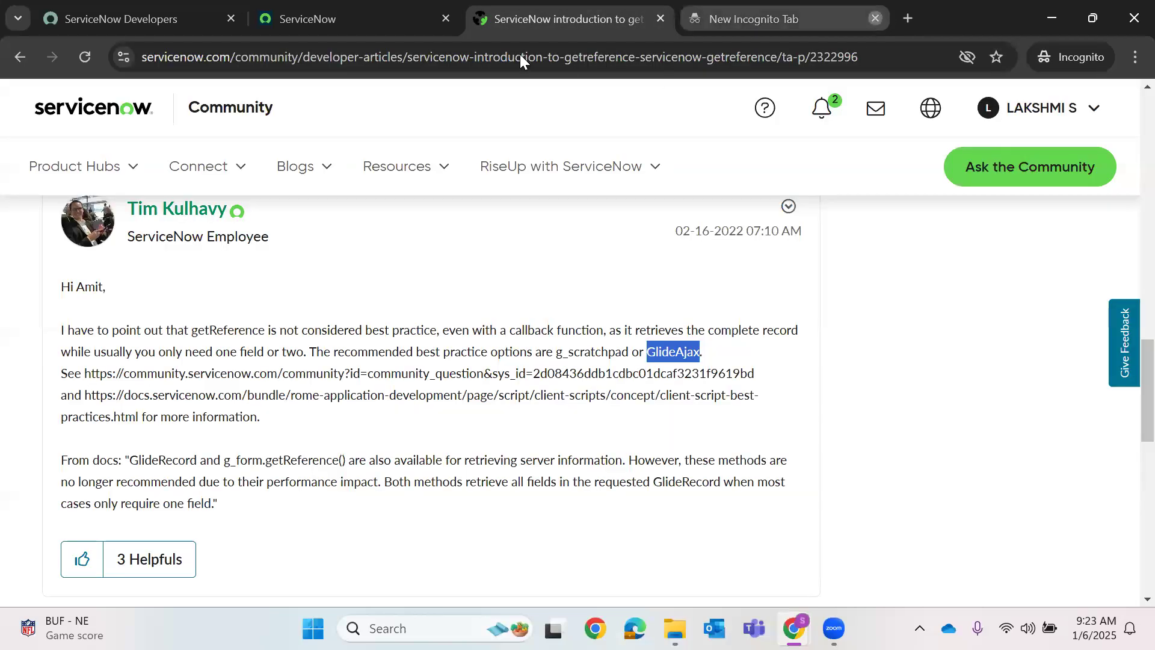
click(352, 13)
click(182, 105)
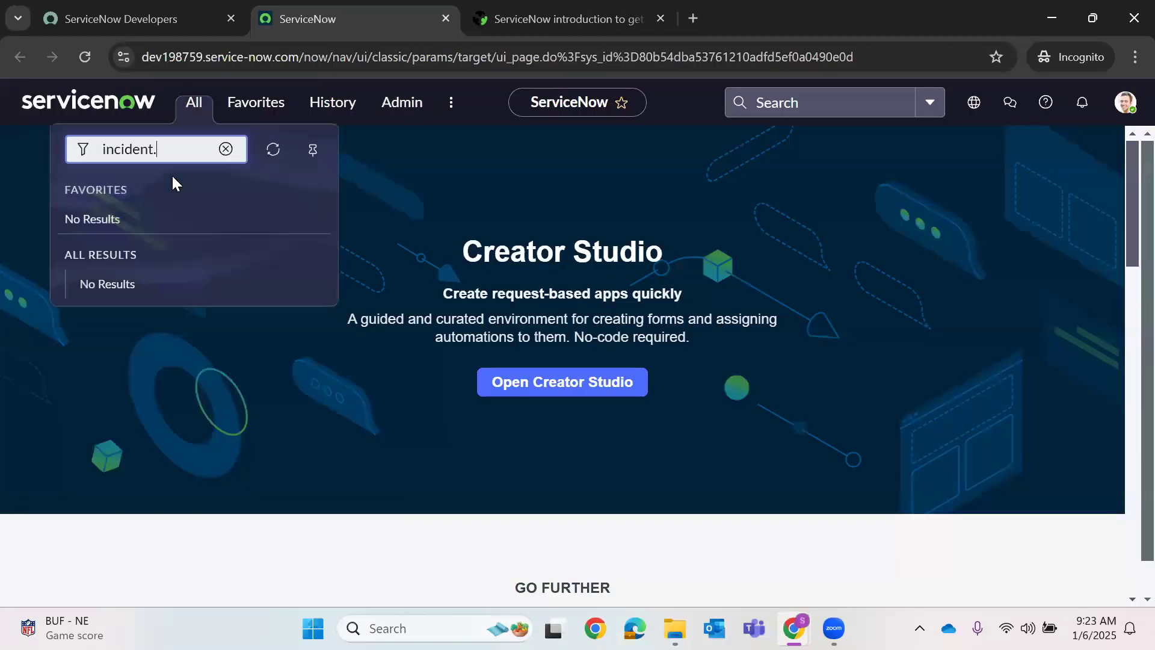
text(DO)
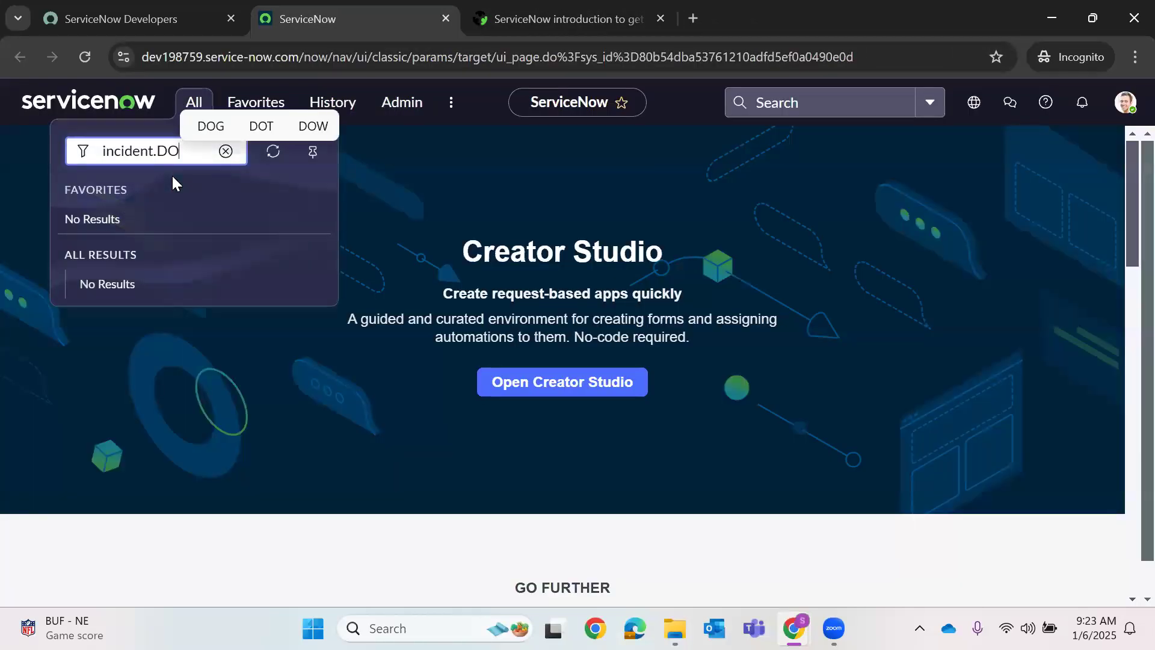
key(Return)
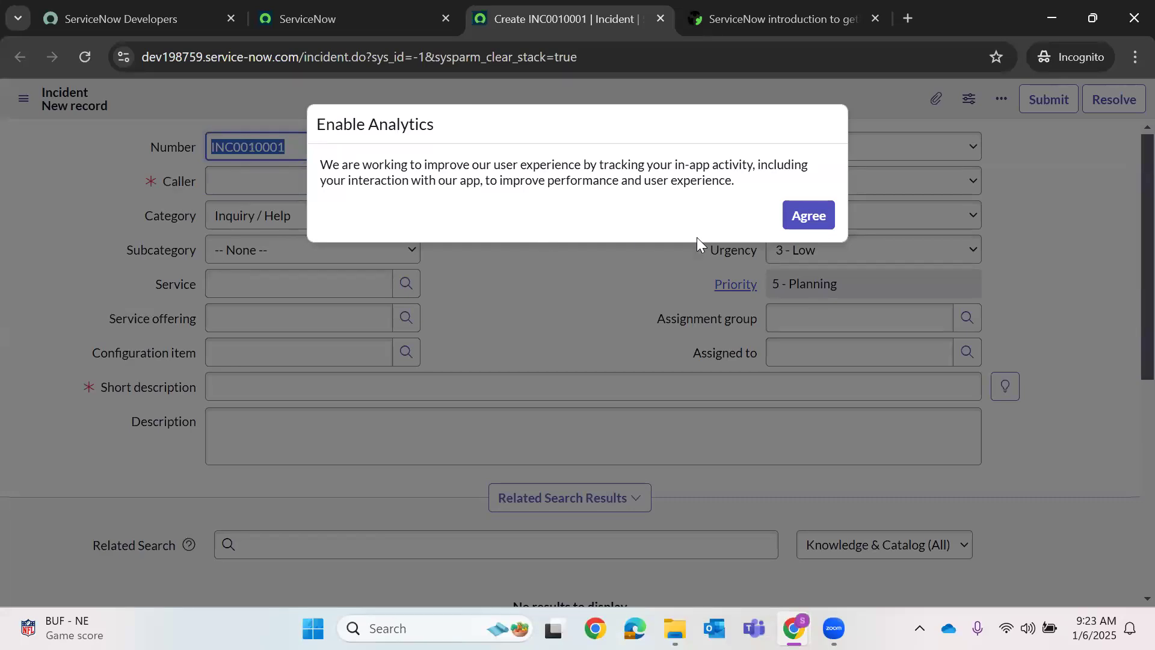
- Agree to the Enable Analytics prompt on the new incident form
click(816, 228)
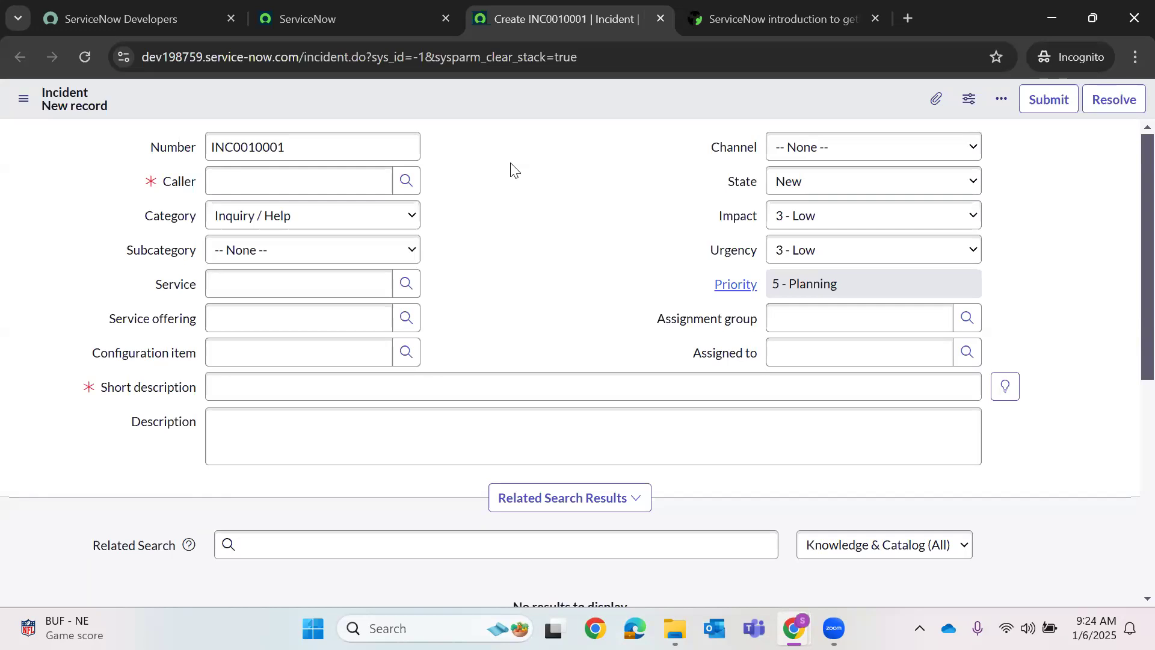
- Set the incident's Caller to the first user in the lookup list
click(278, 17)
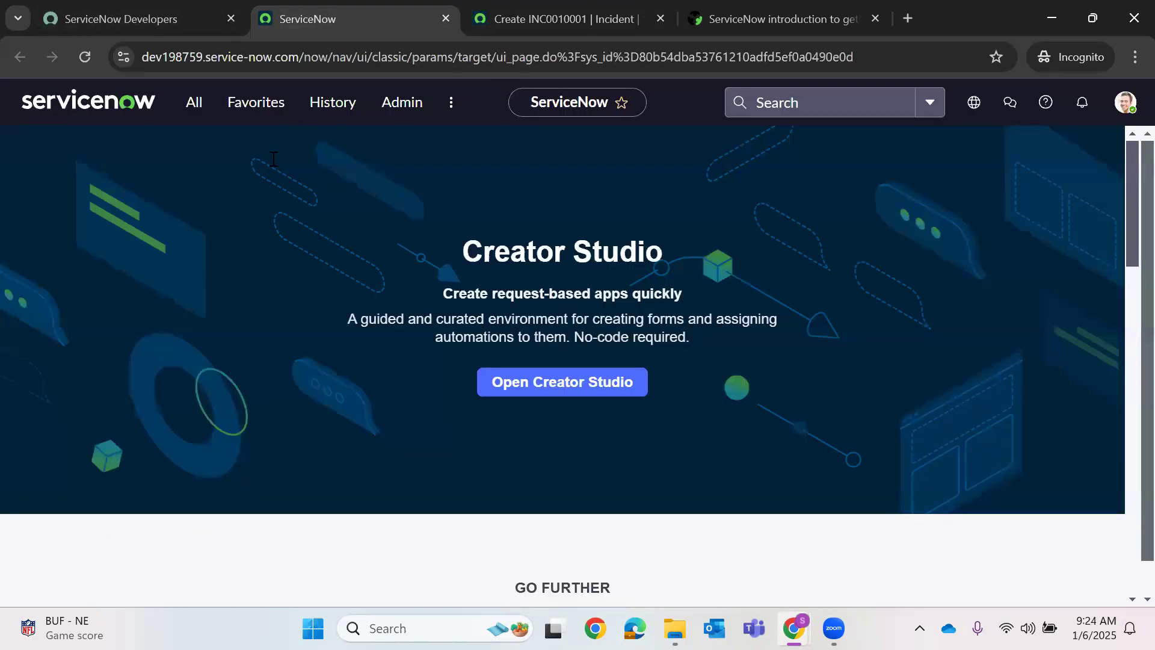
key(ctrl+Tab)
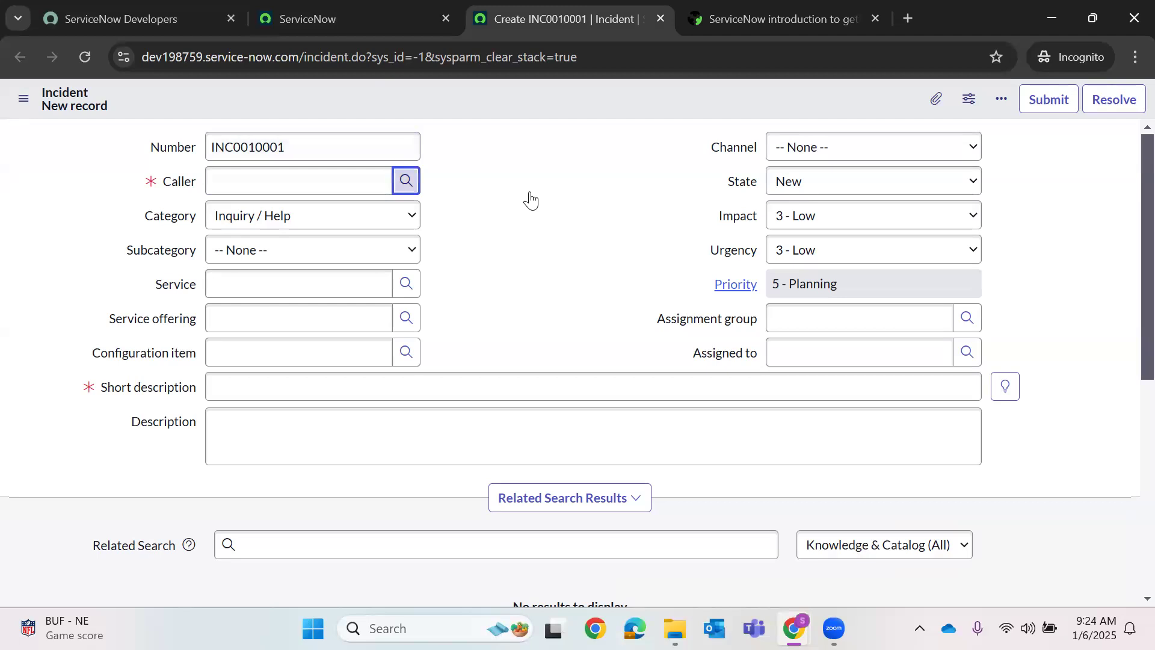
key(Return)
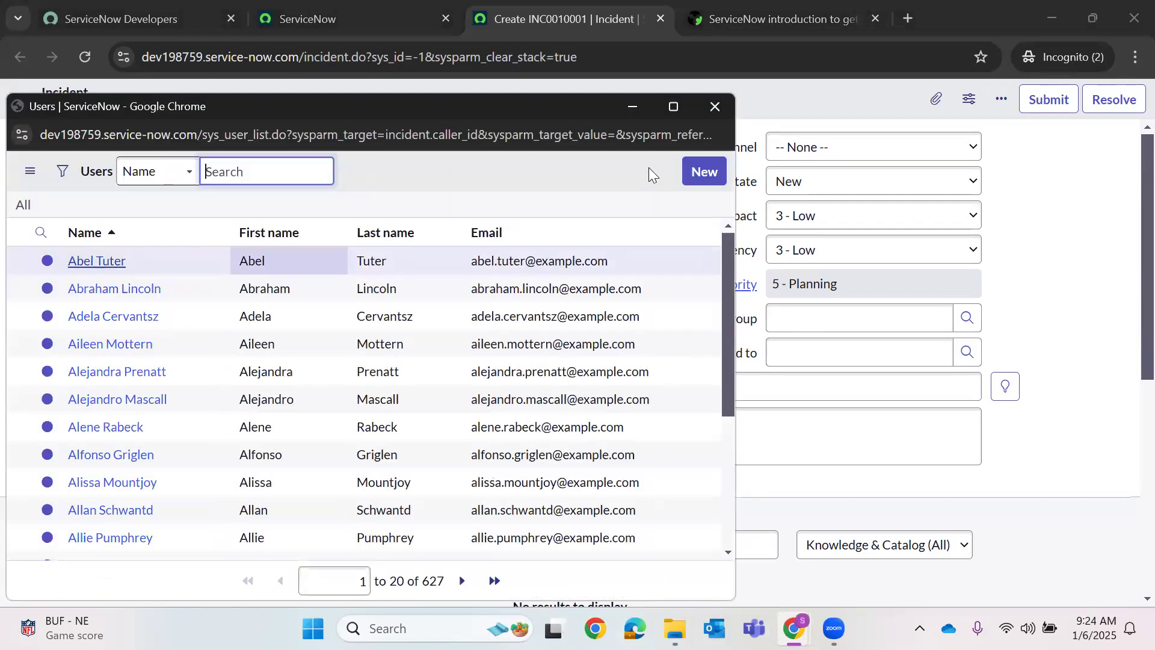
key(Tab)
key(Return)
- Enter 'test' as the Short description and save the incident
right_click(580, 98)
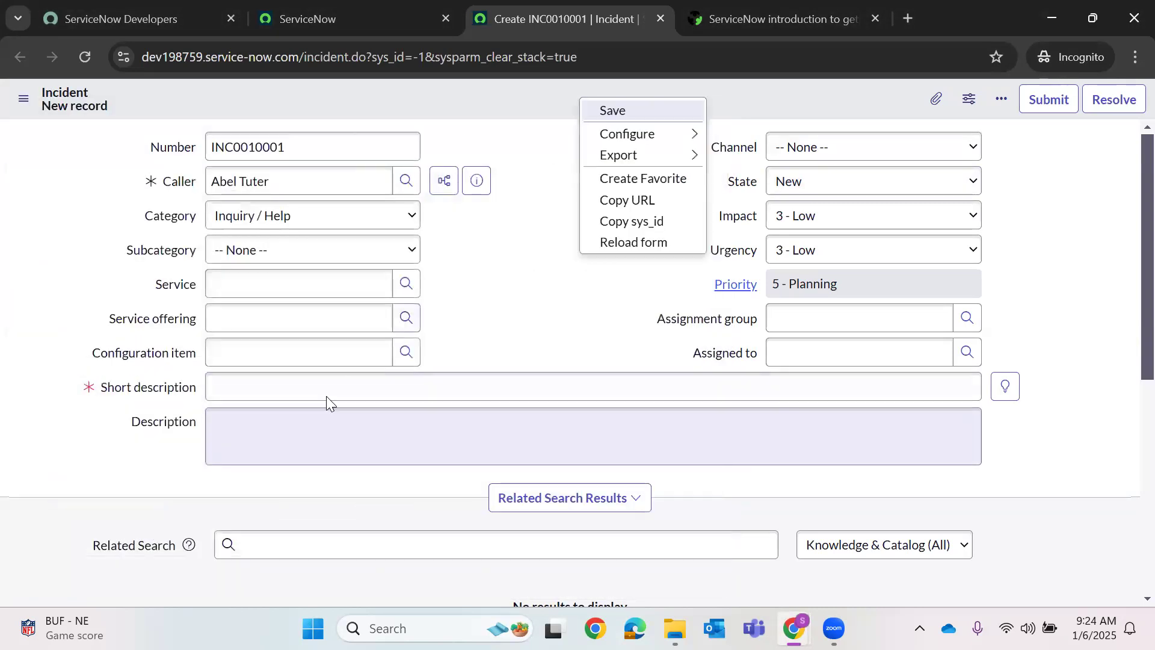
click(328, 389)
text(test)
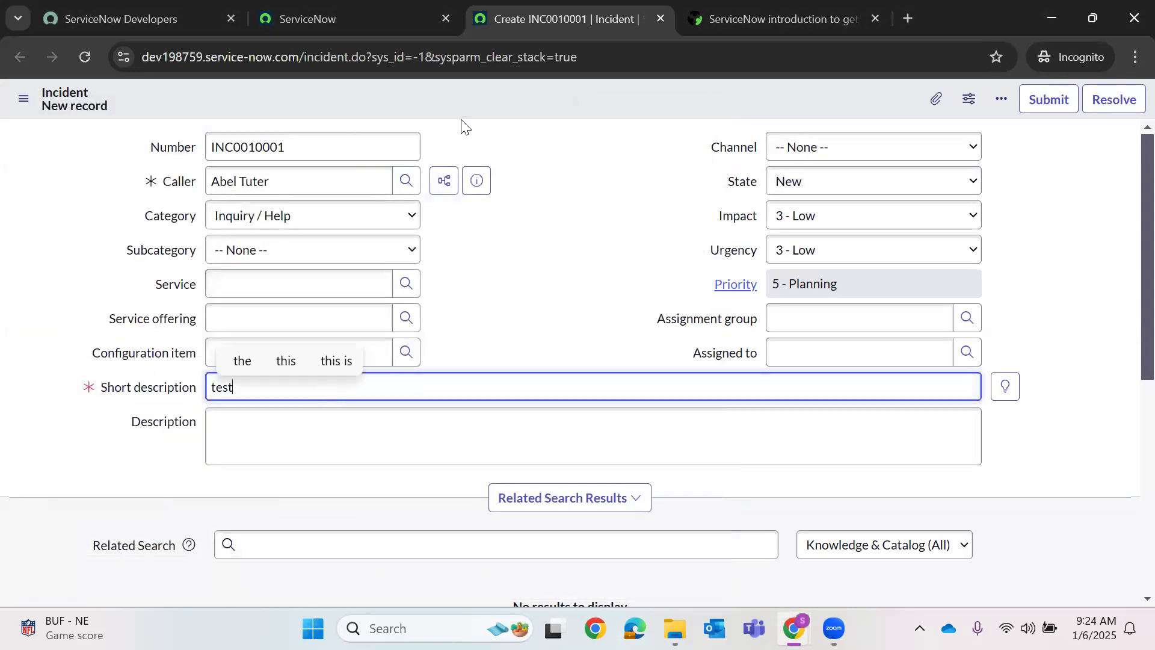
right_click(497, 97)
click(519, 114)
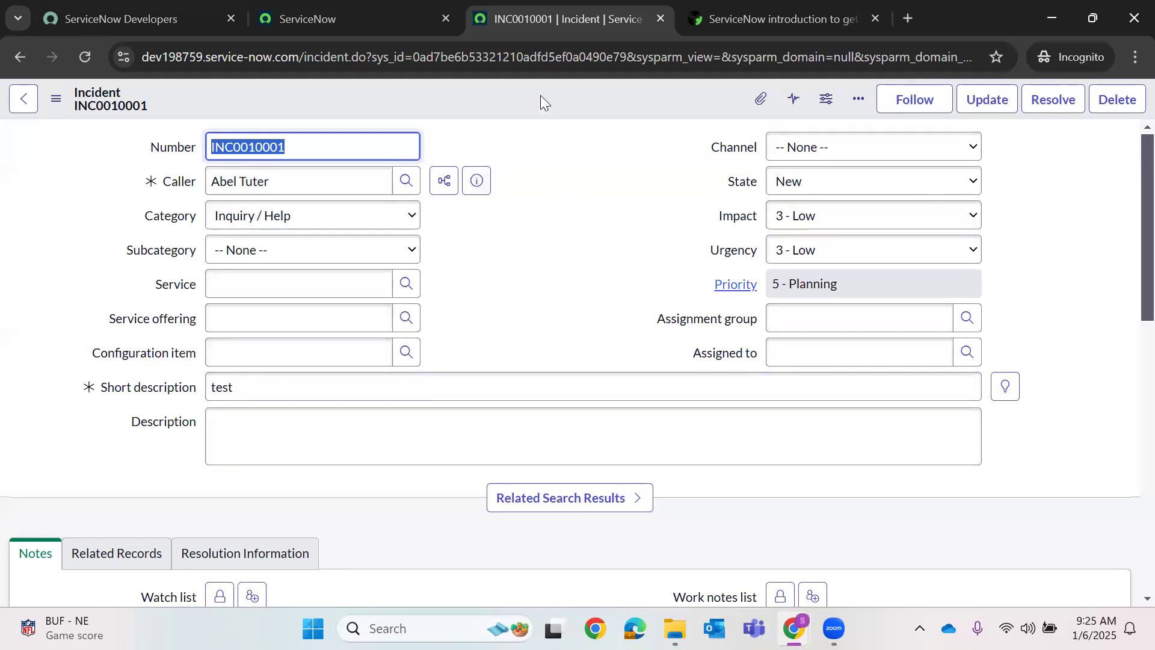
right_click(540, 95)
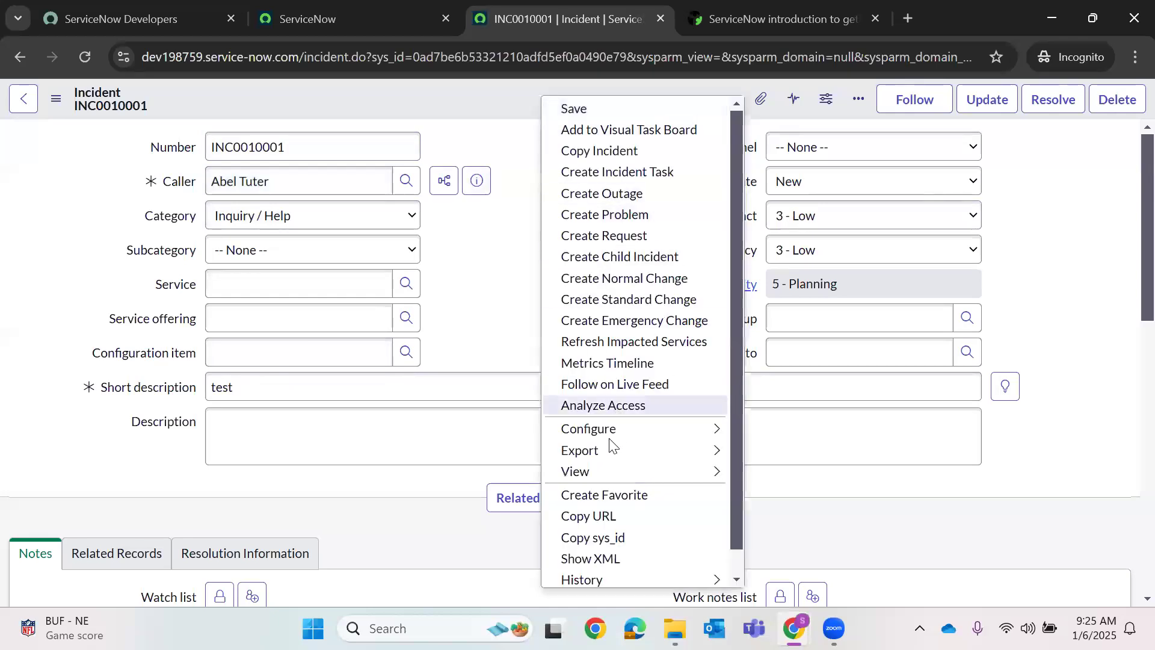
mouse_move(617, 428)
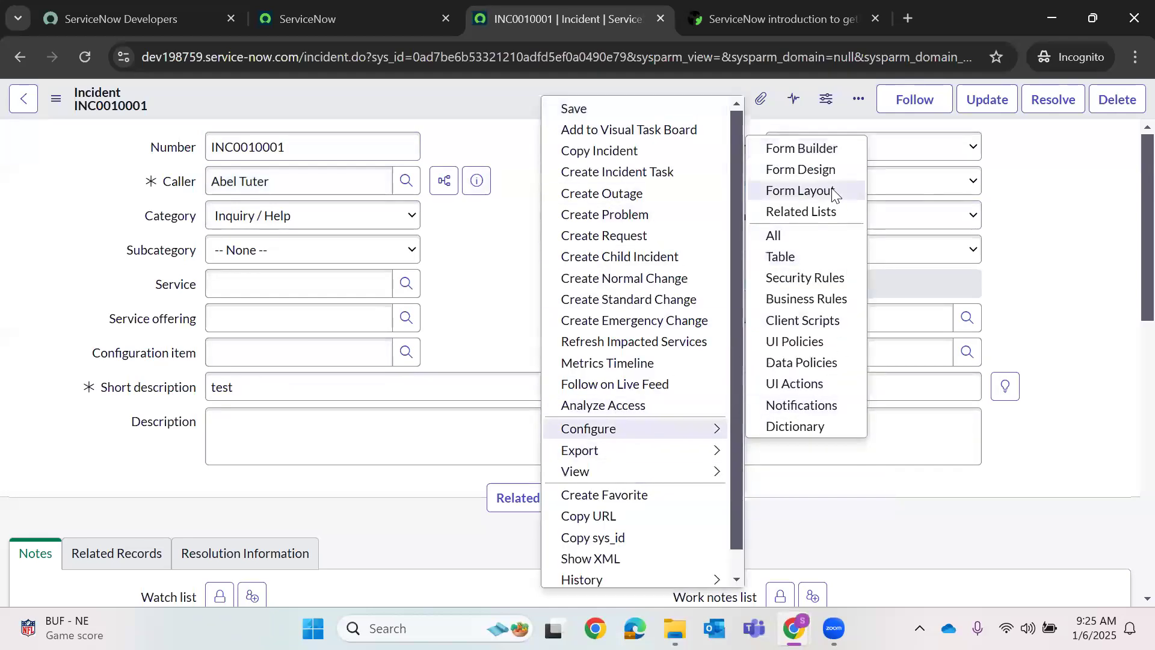
click(459, 240)
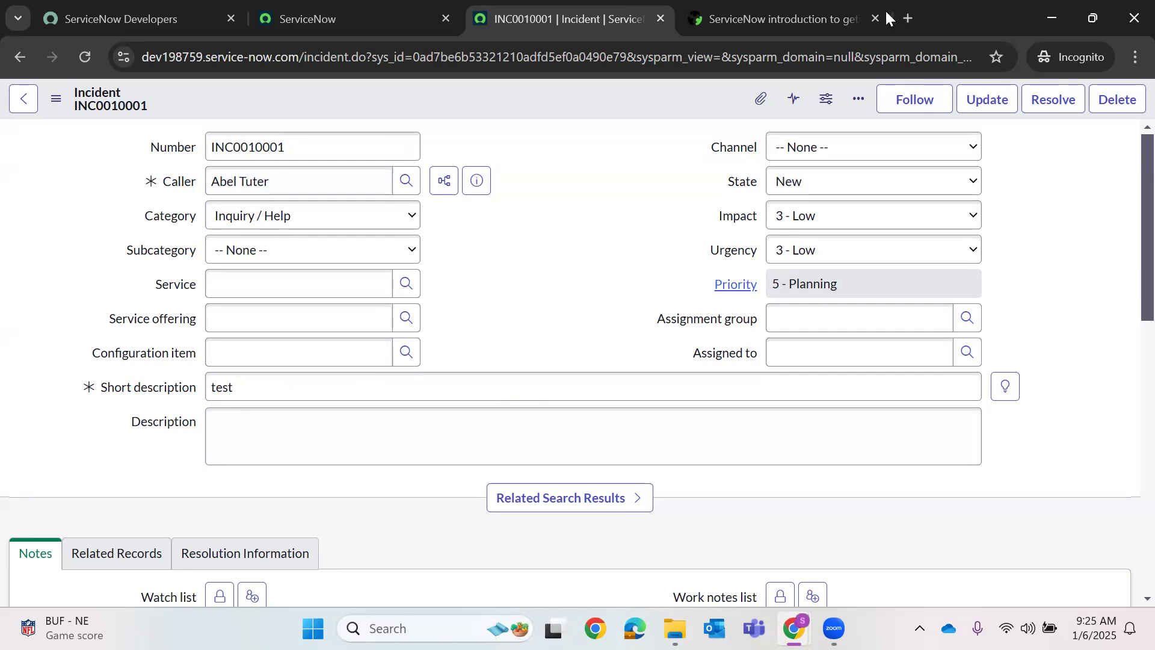
- Search Google for the script executor shortcut, then return to the incident tab
click(908, 19)
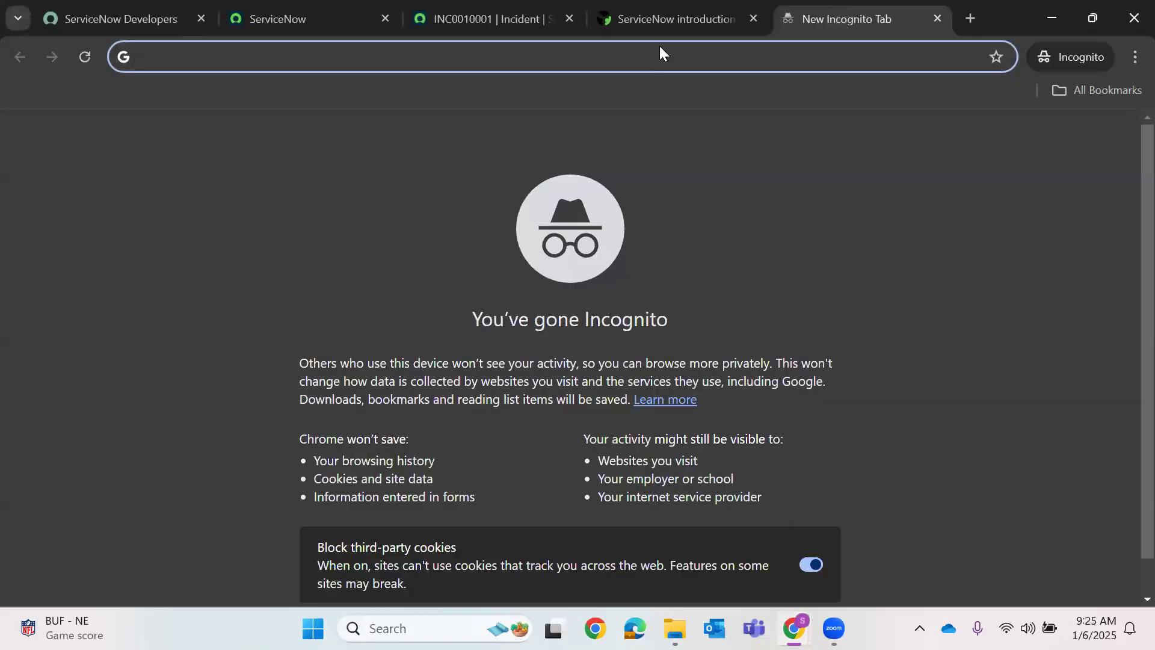
text(what is )
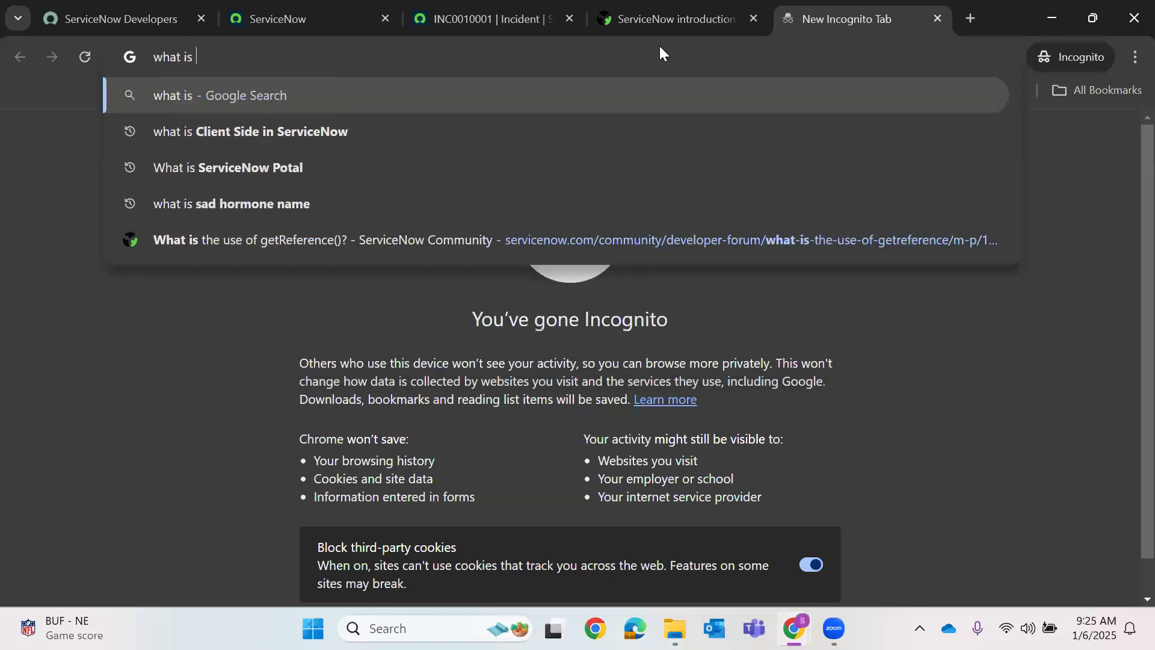
text(the sjo)
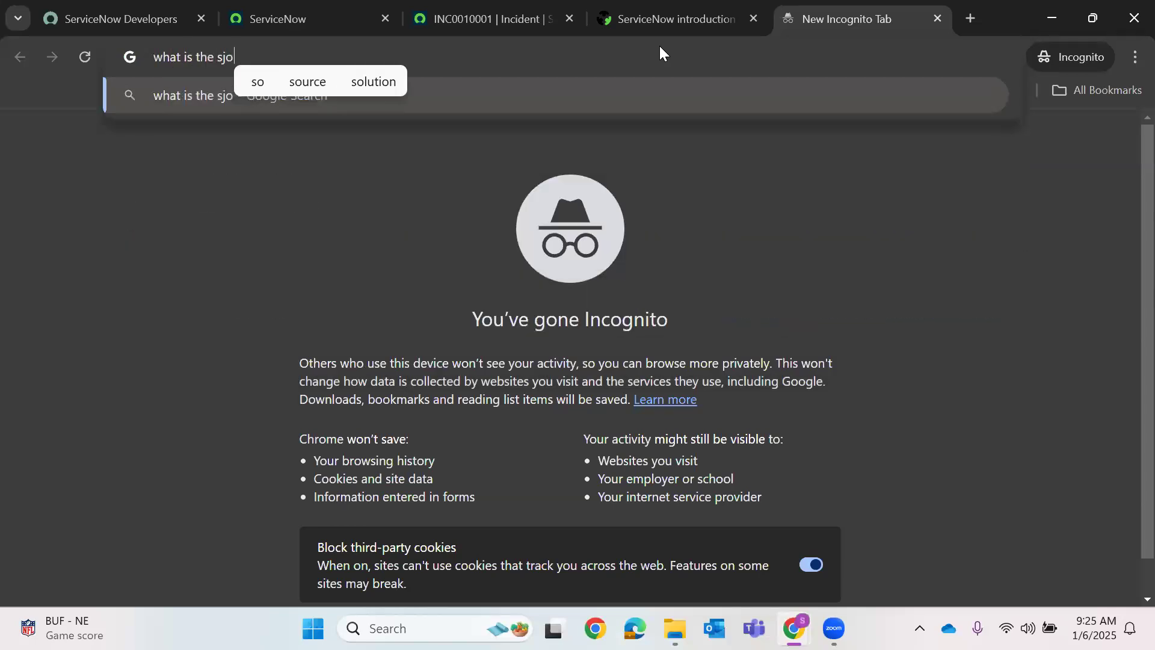
text(rtcut to open)
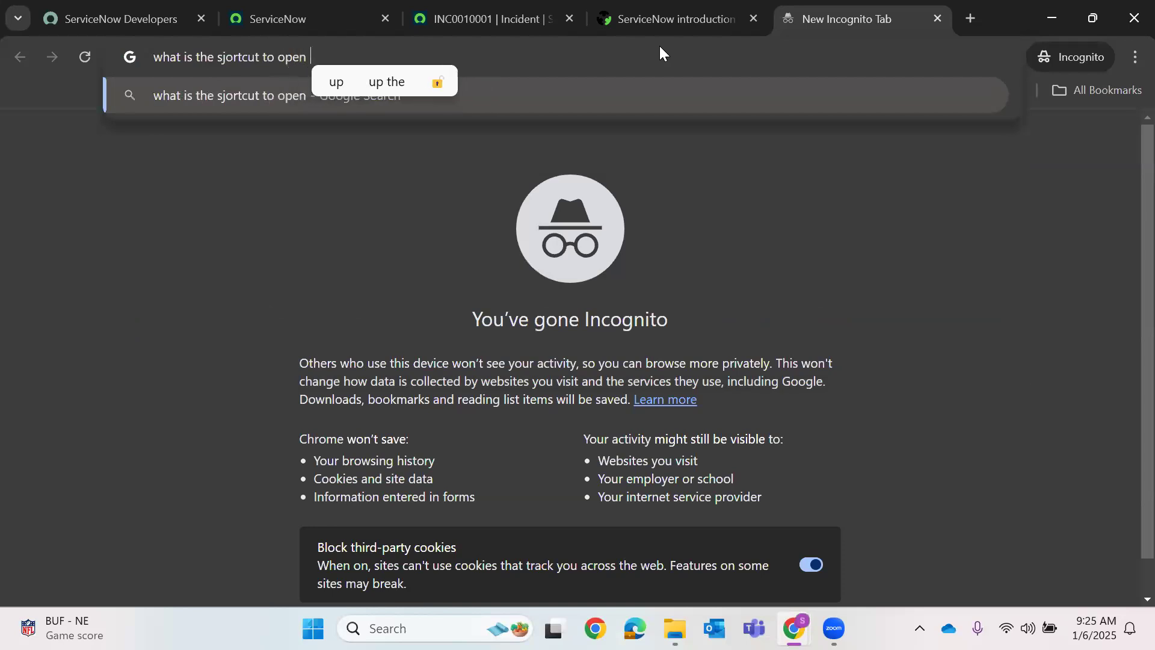
text( e)
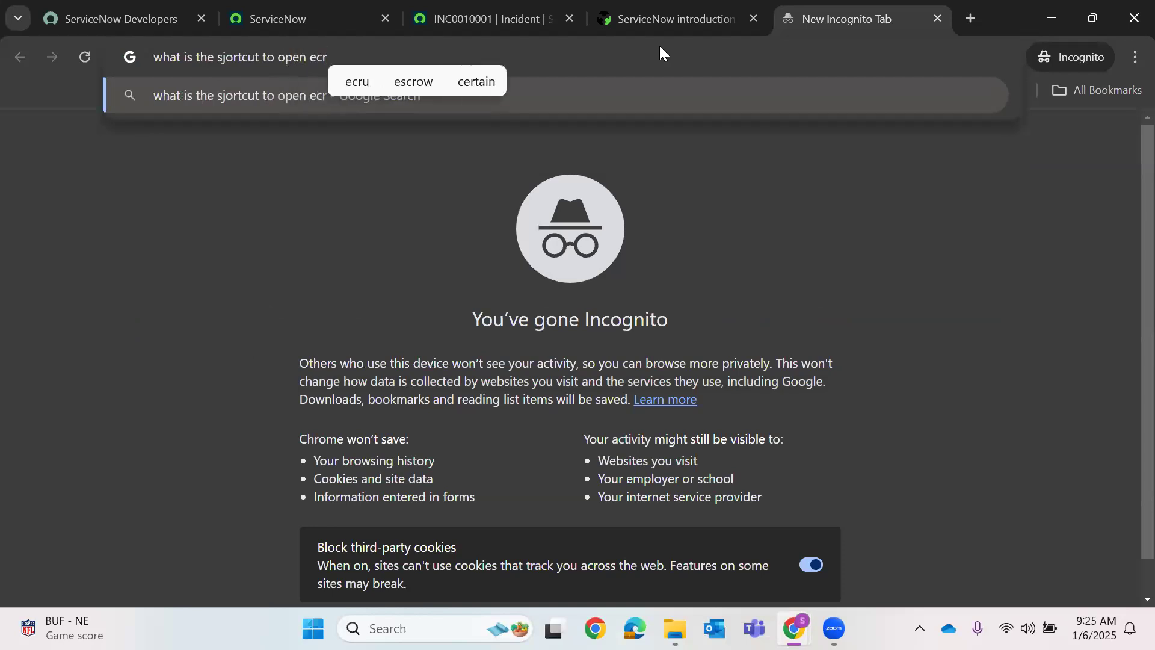
key(BackSpace)
text(scr)
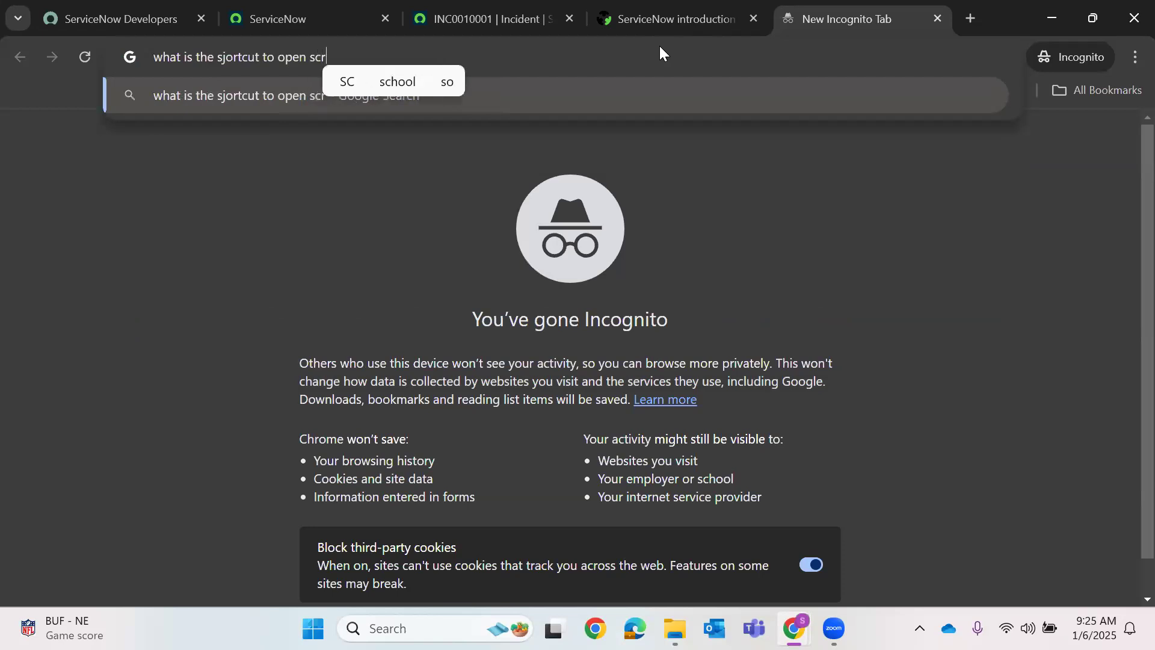
text(ipt excutor)
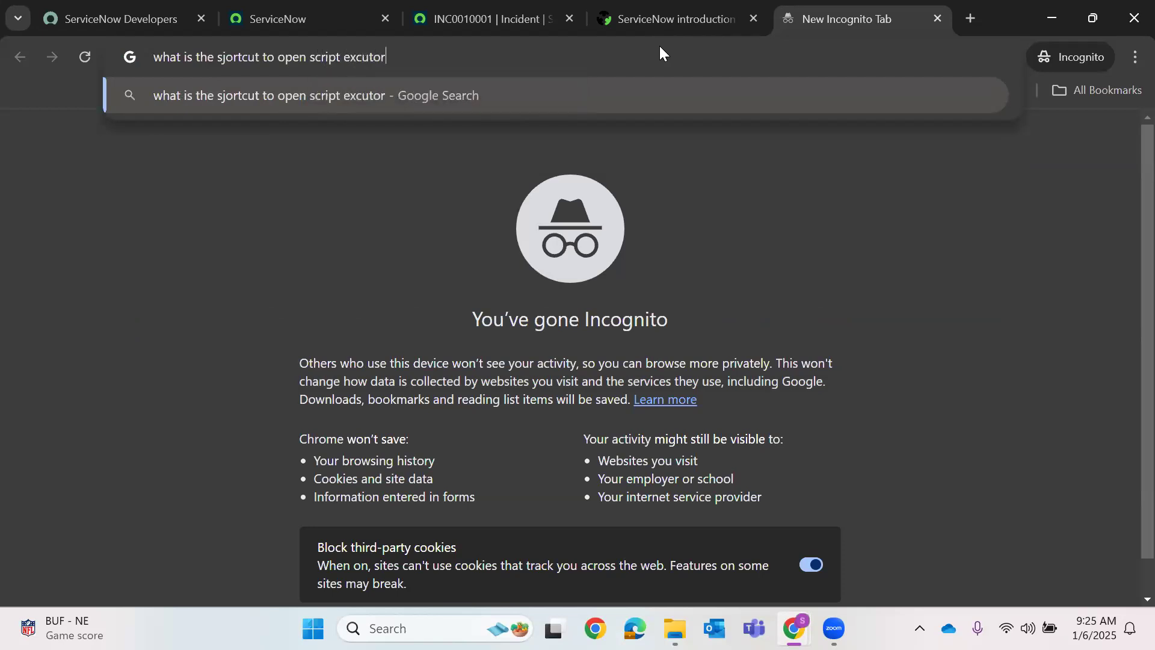
key(Return)
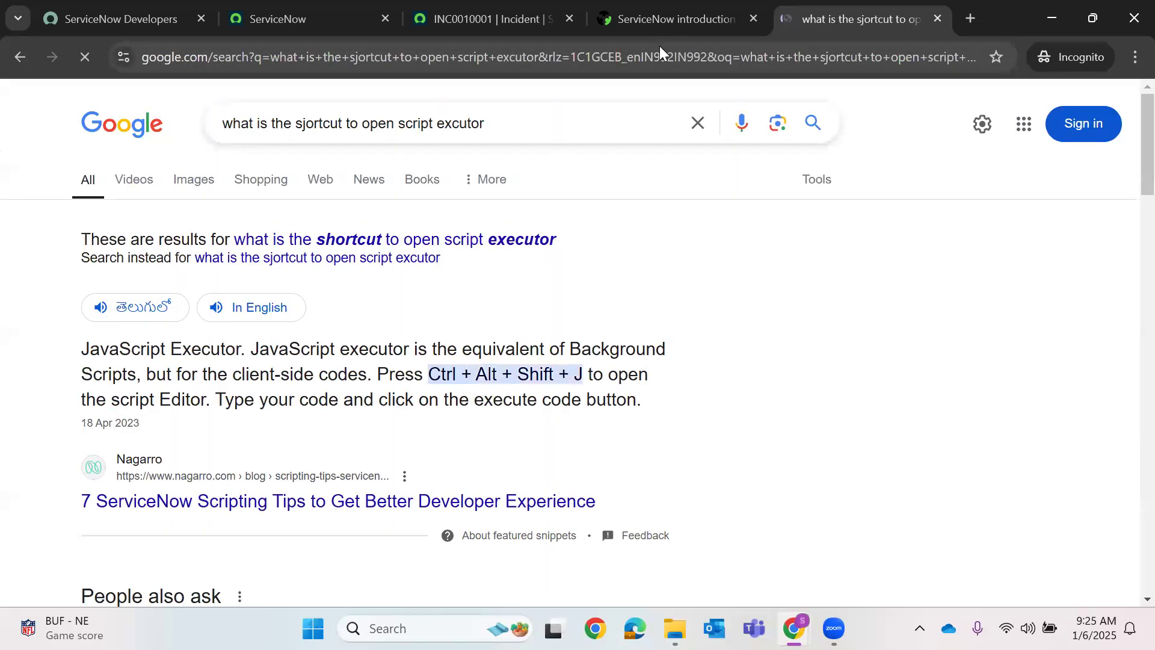
key(ctrl+shift+Tab)
key(ctrl+shift+Tab)
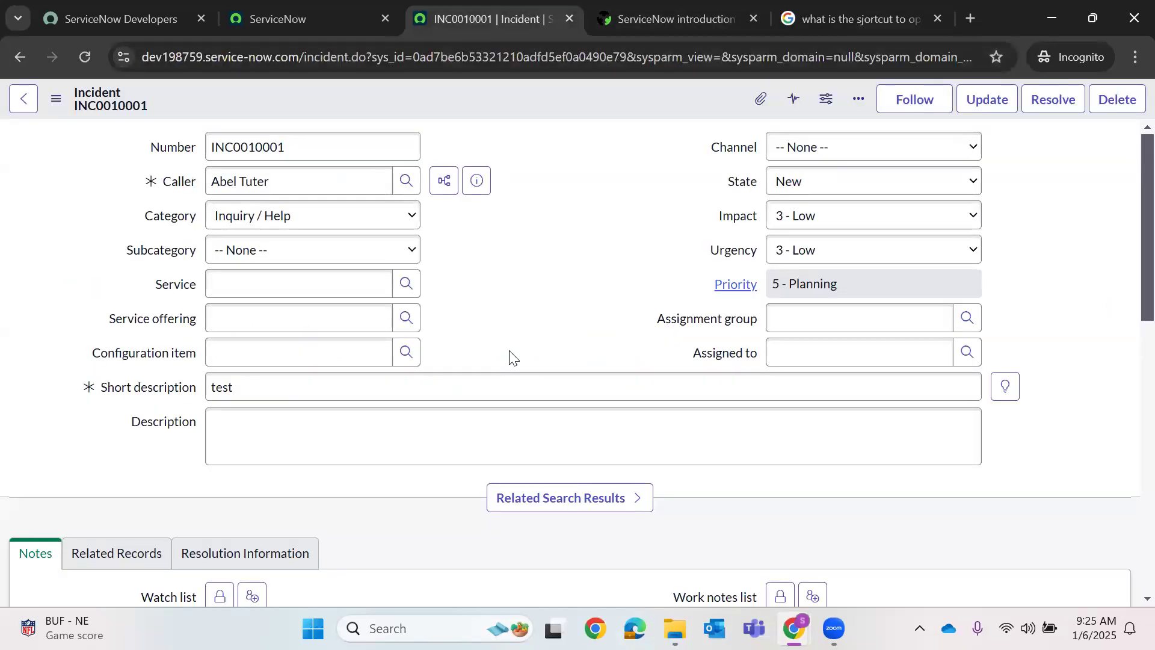
- Open the JavaScript Executor and enter var UserMail = g_form.getReference('caller_id').email);
key(ctrl+shift+alt+j)
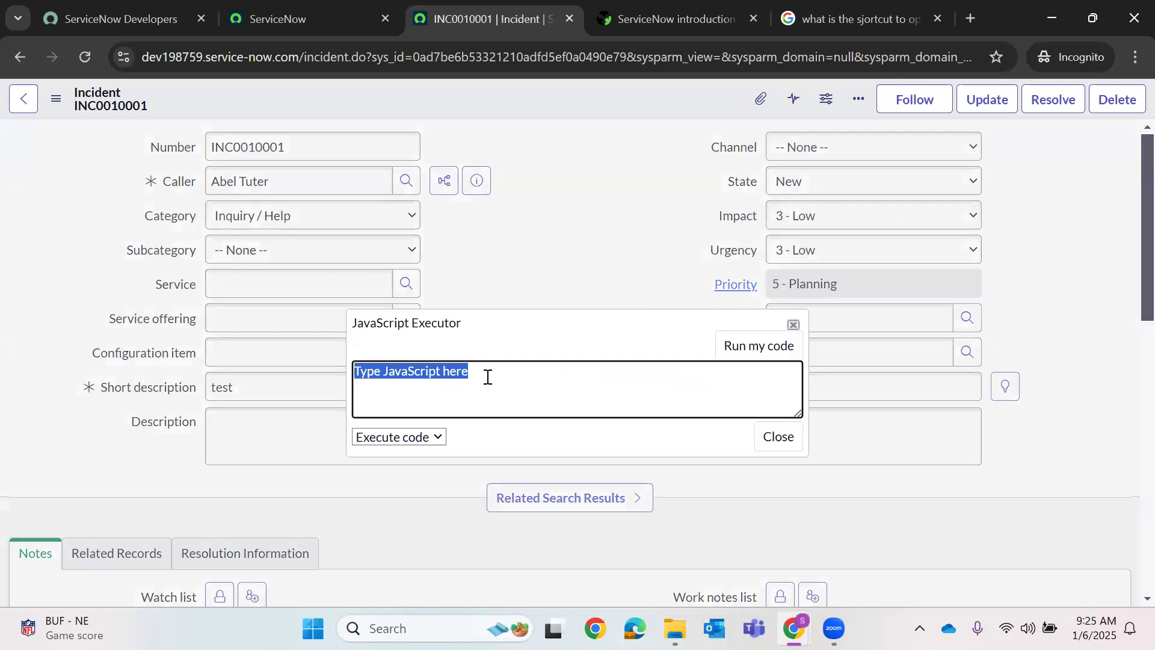
key(BackSpace)
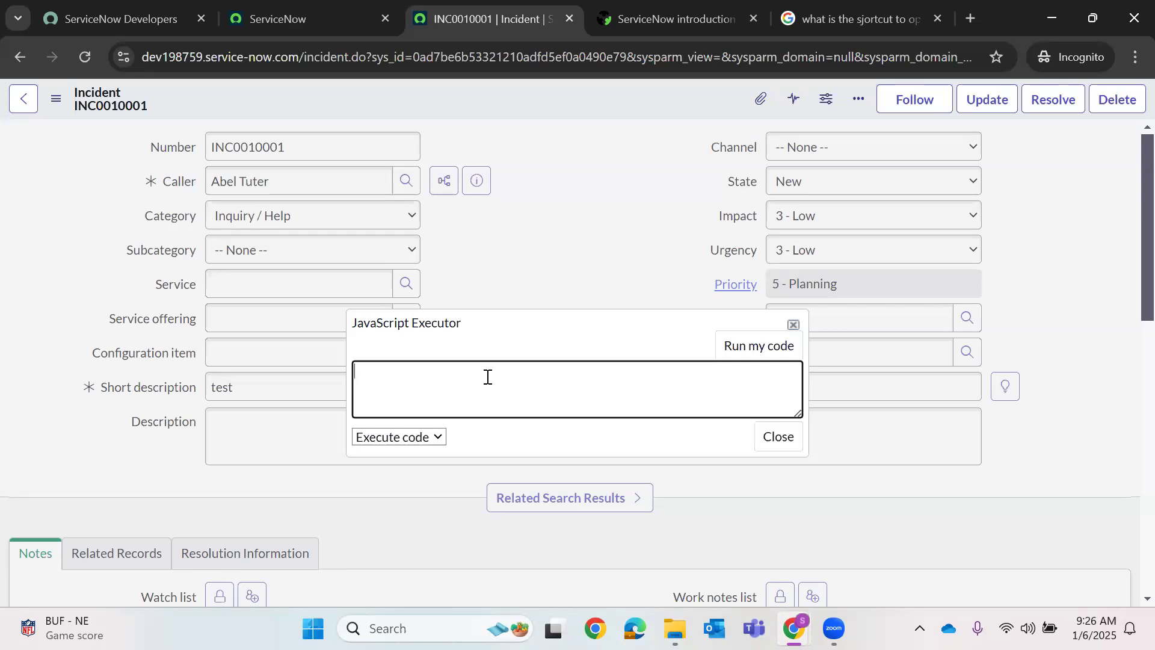
text(var)
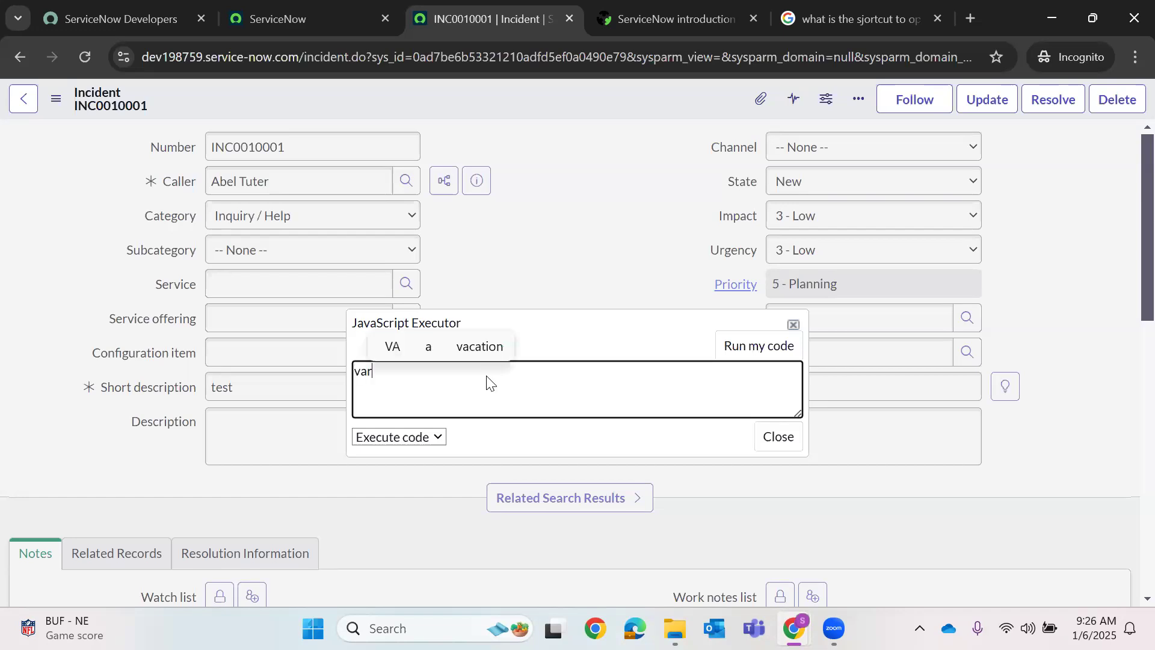
text( UserN)
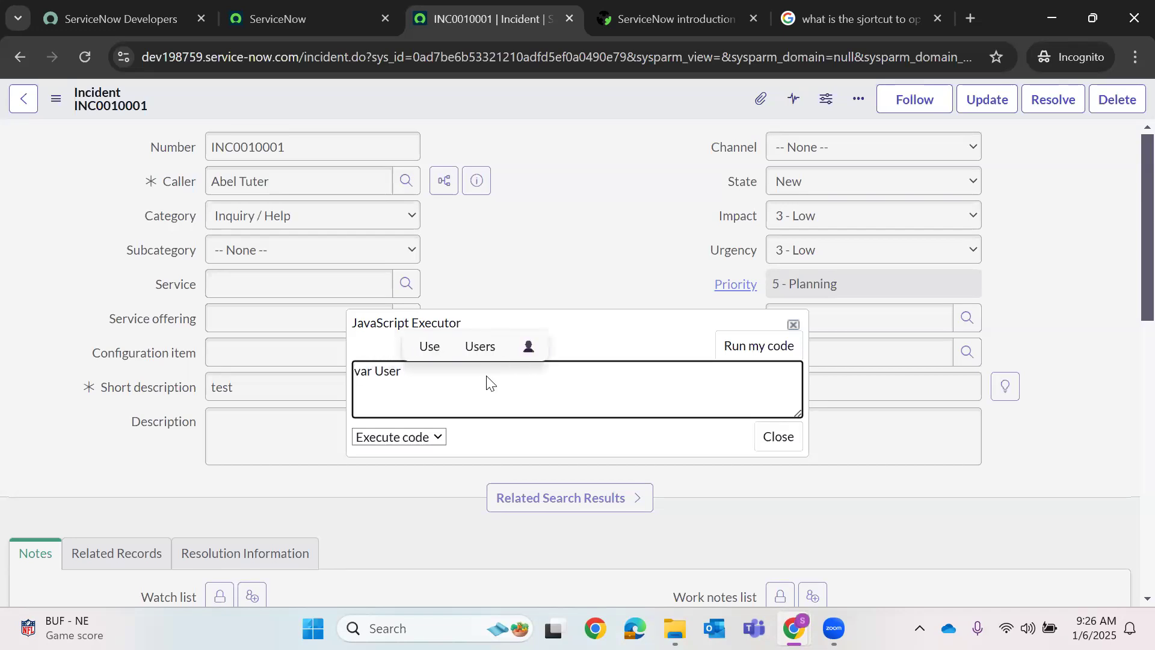
click(450, 385)
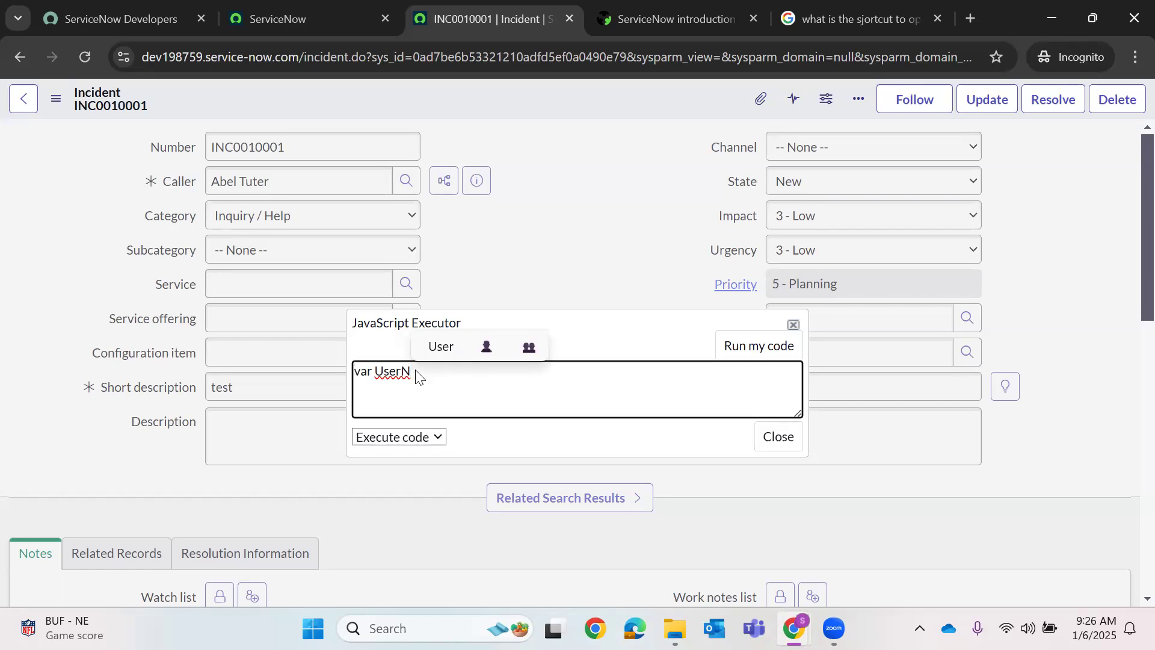
key(BackSpace)
text(Mail )
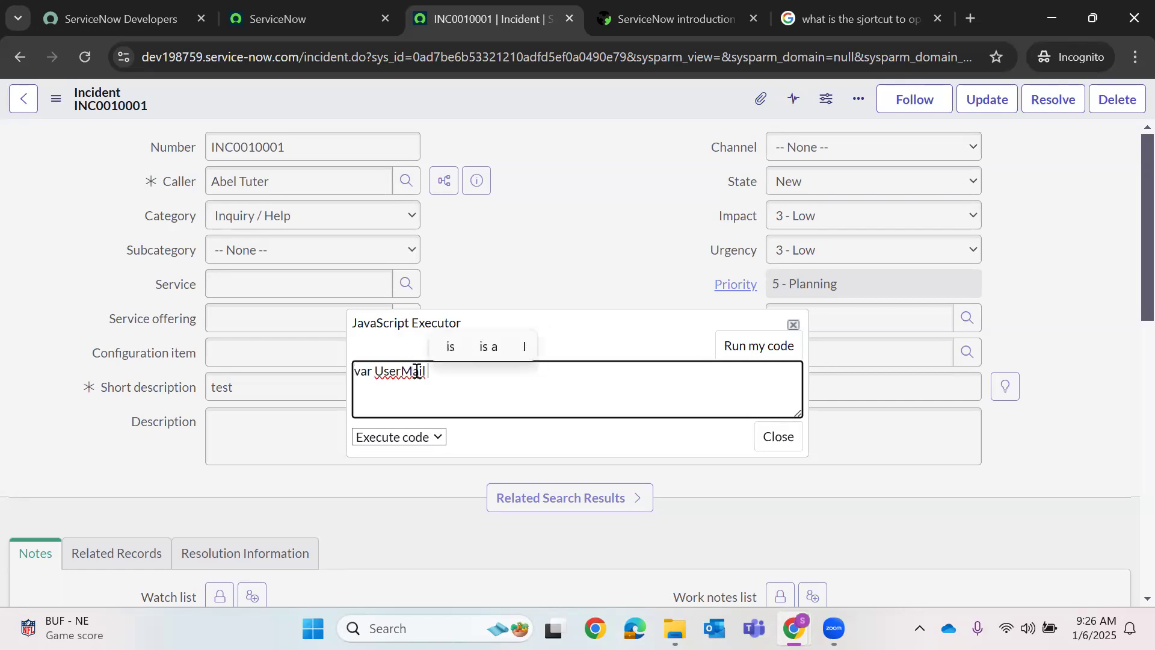
text(= g)
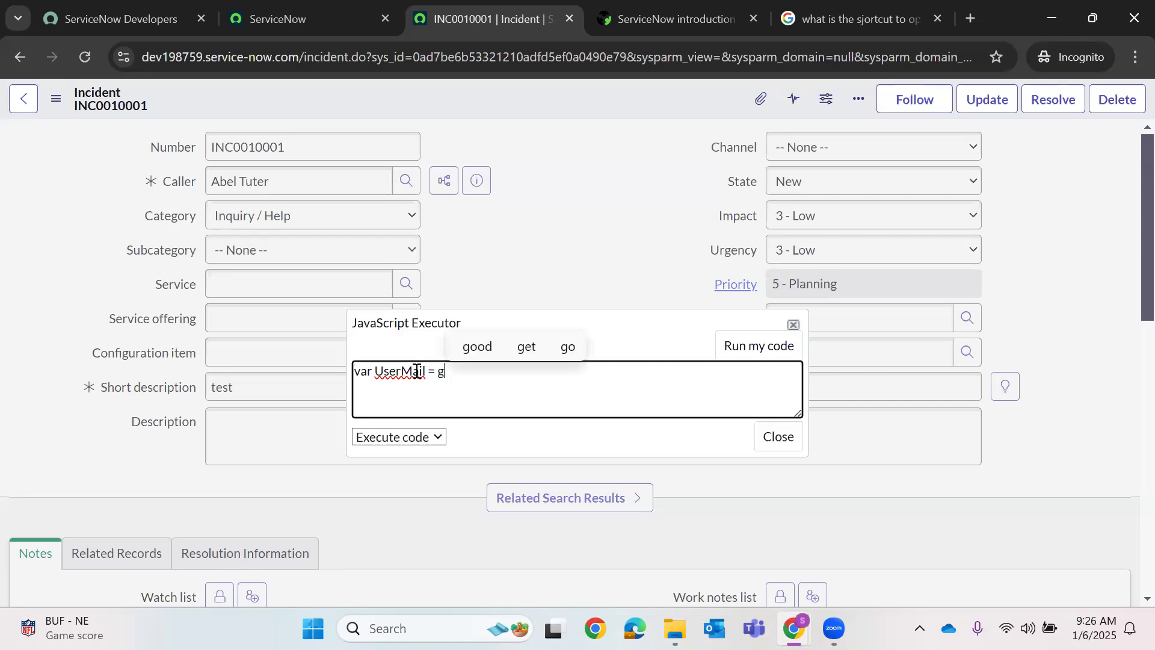
text(_form.getR)
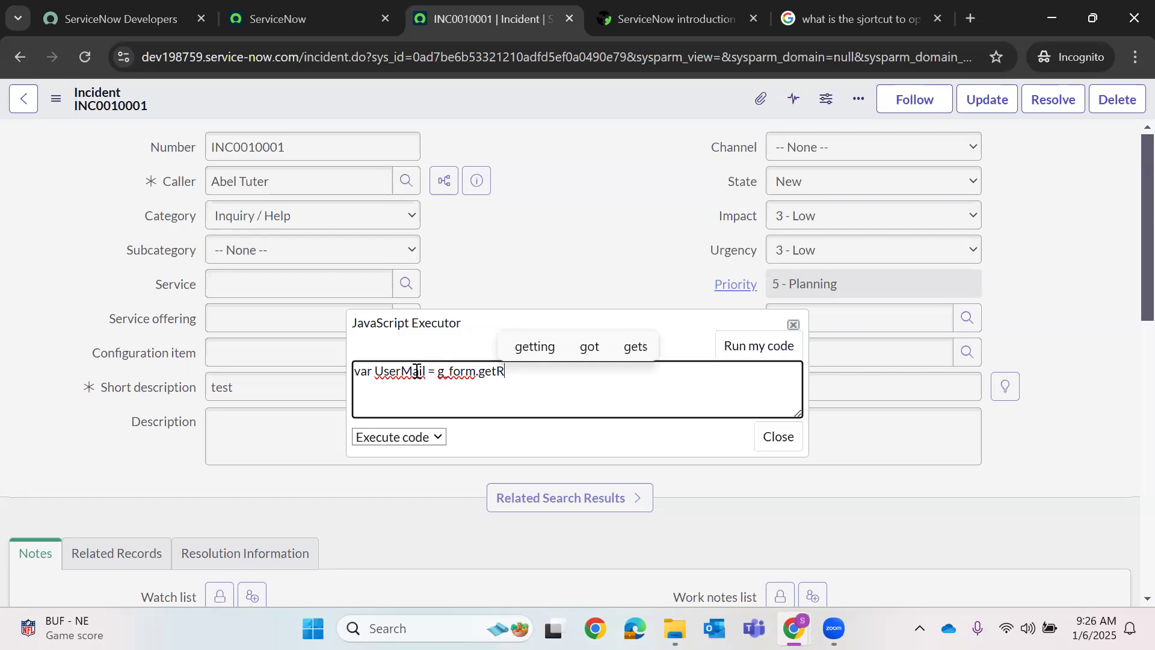
text(eference)
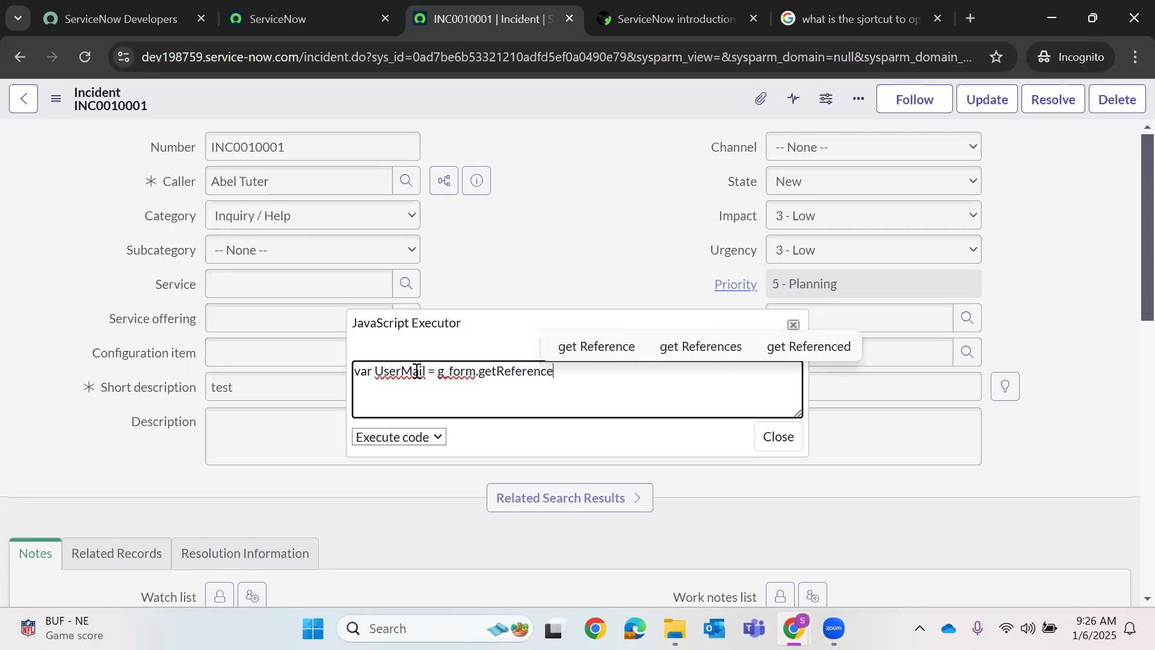
text(('cal)
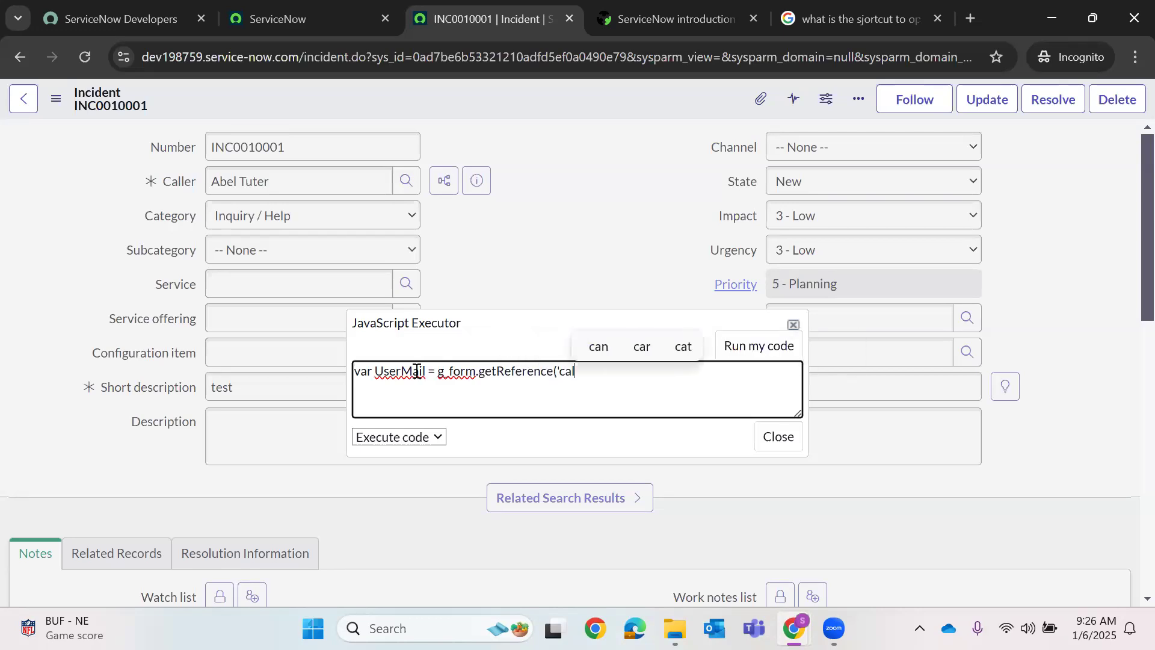
text(ler_id')
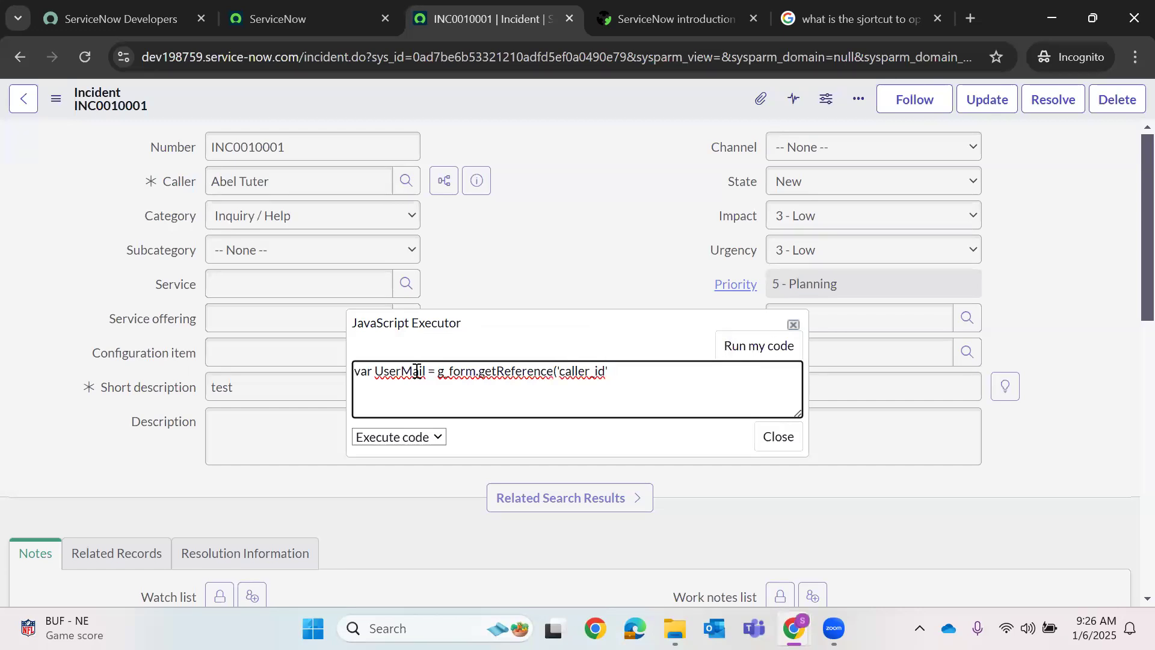
text().em)
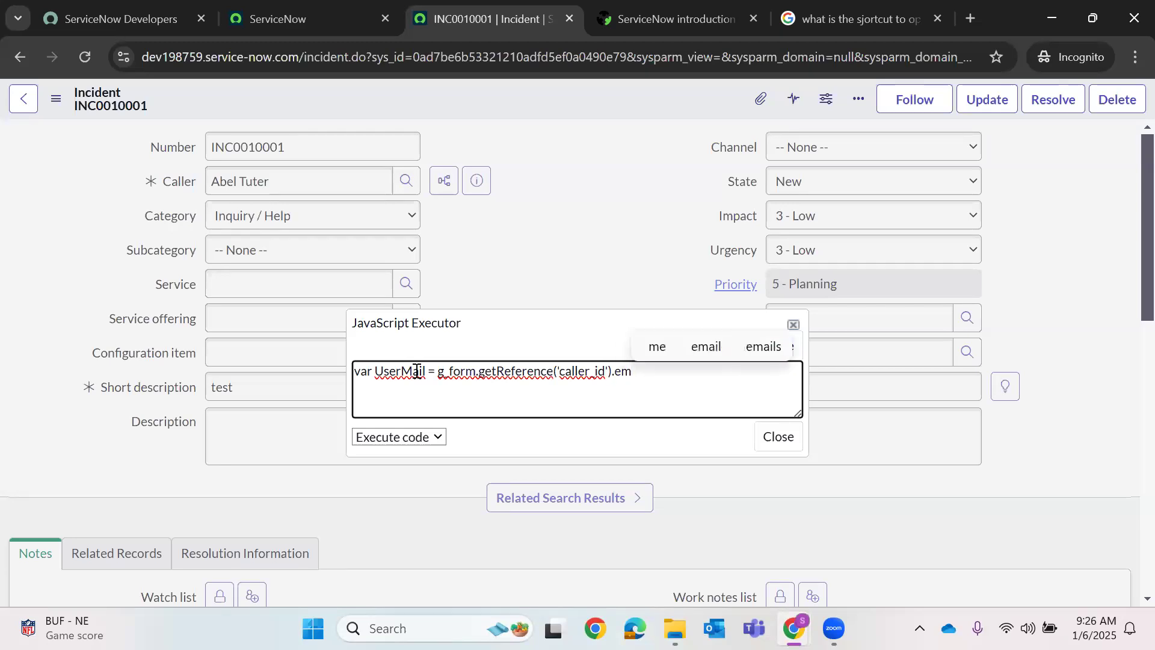
text(ail);)
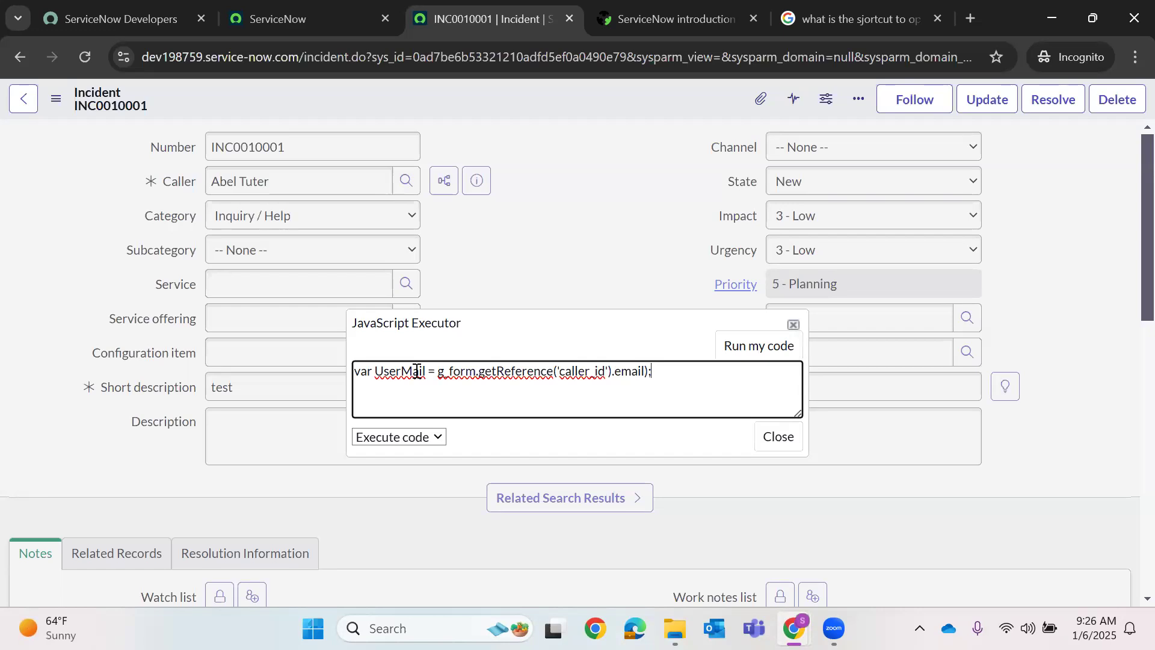
- Fix the first line and add a g_form.setValue('description', UserMail) line
key(BackSpace)
key(Return)
key(Return)
text(g_for,)
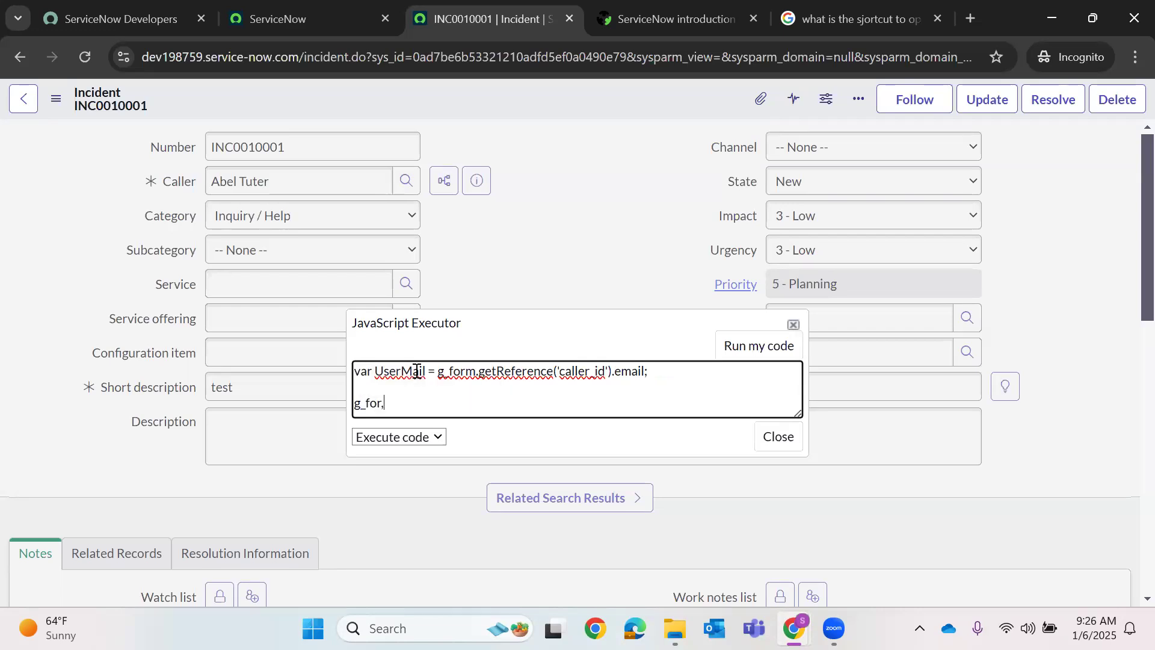
key(BackSpace)
text(m.setValue()
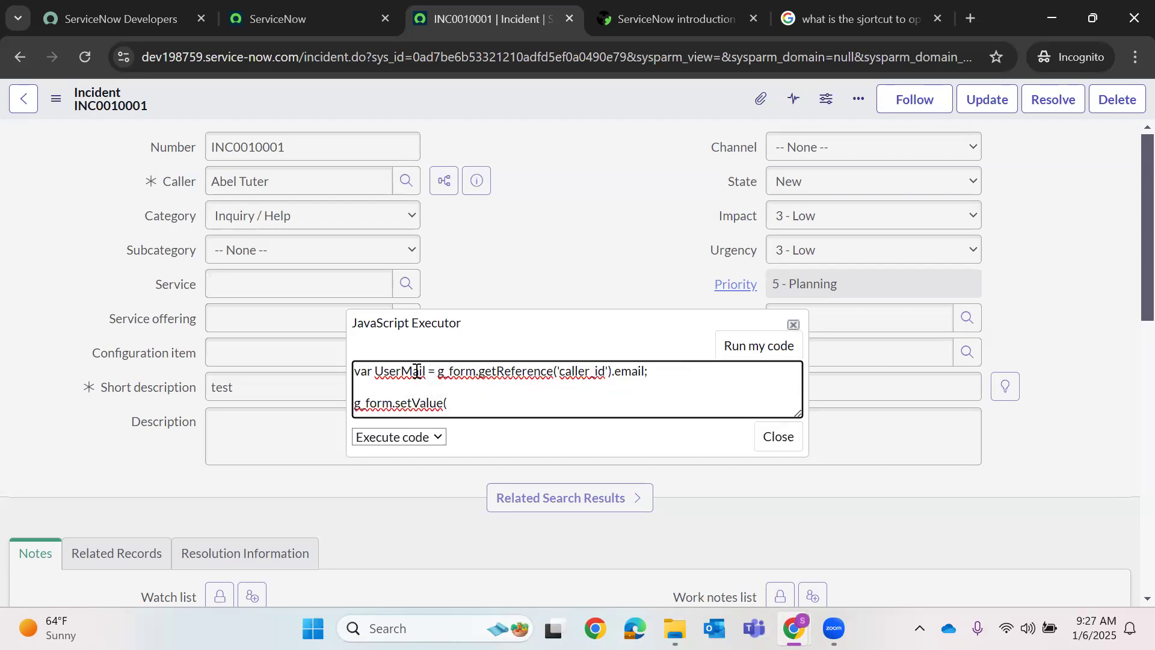
text('description'Use)
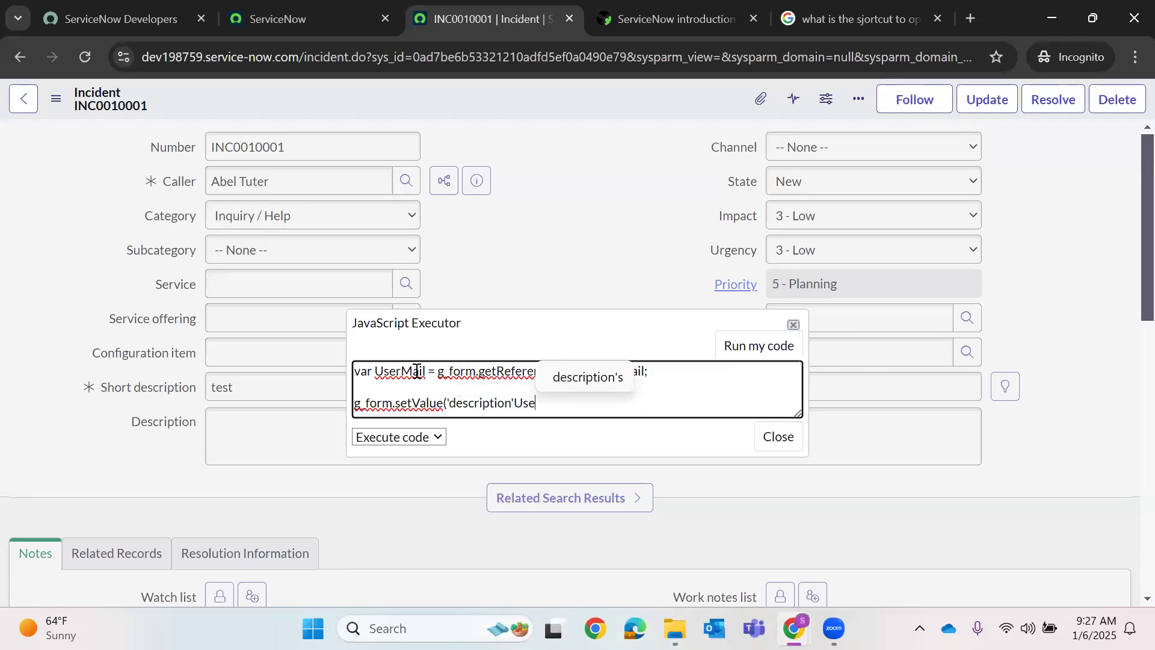
text(rMail)
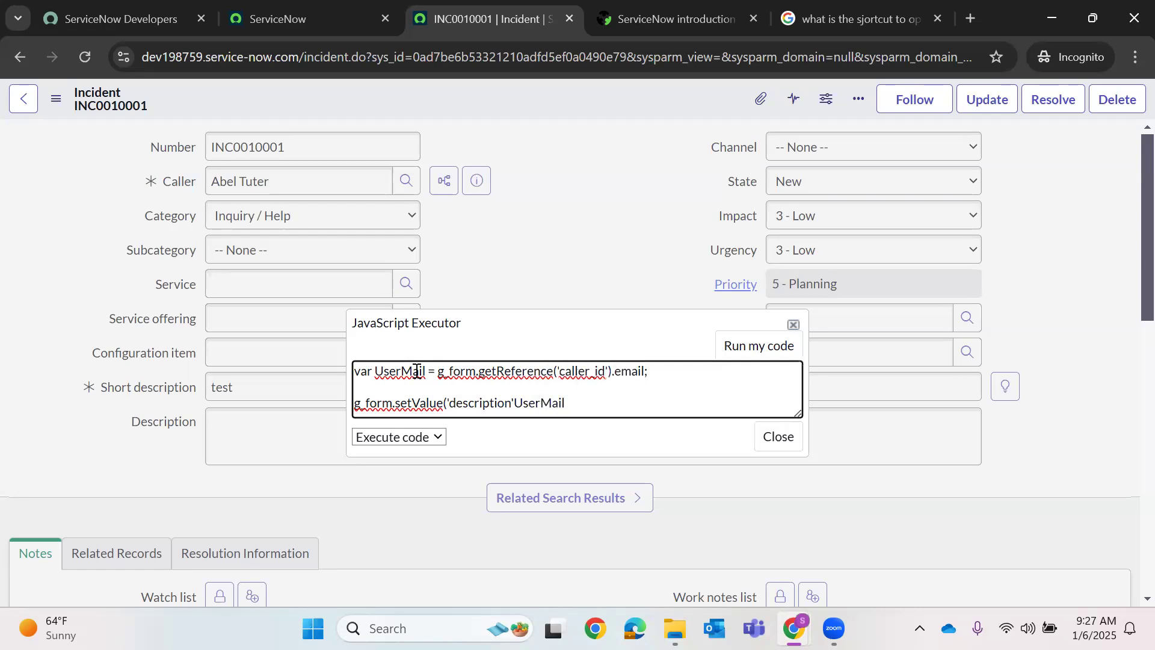
text())
text(,)
text(;)
- Run the script in Execute code mode and move the executor aside to see the form
click(401, 439)
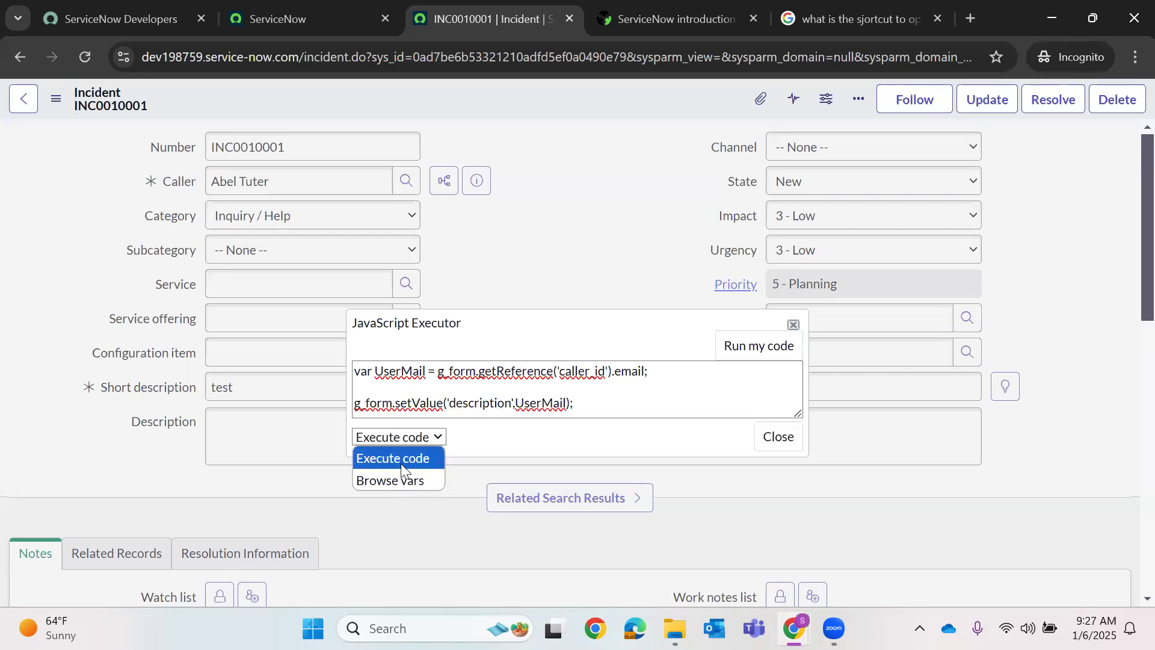
click(602, 466)
click(433, 437)
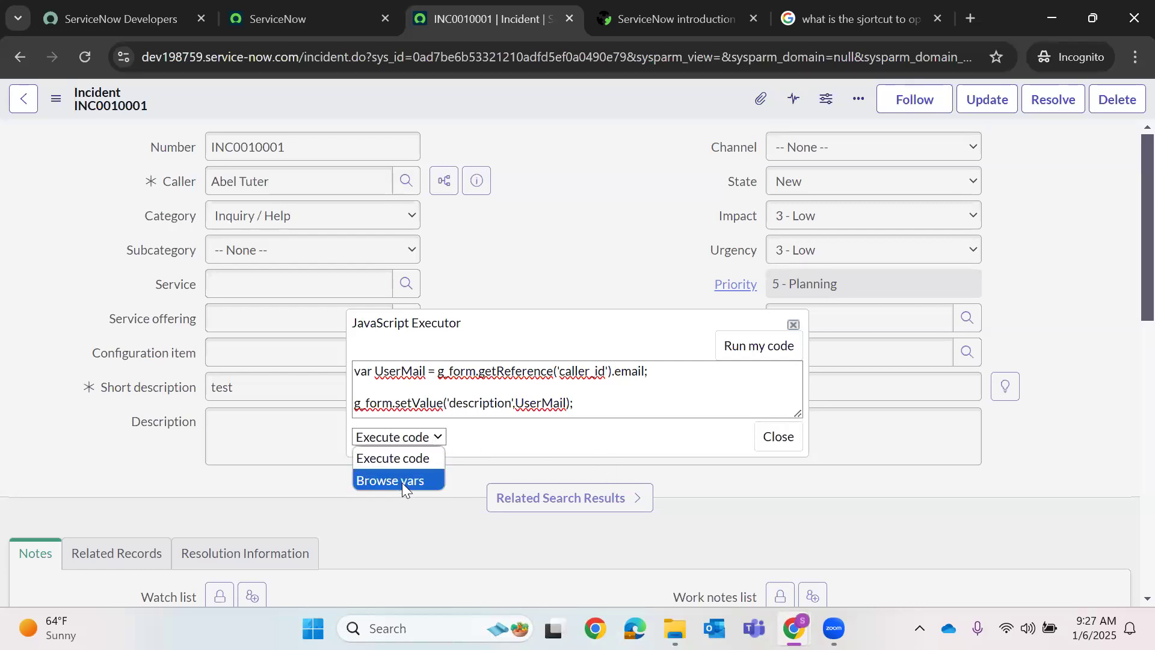
click(721, 469)
click(774, 348)
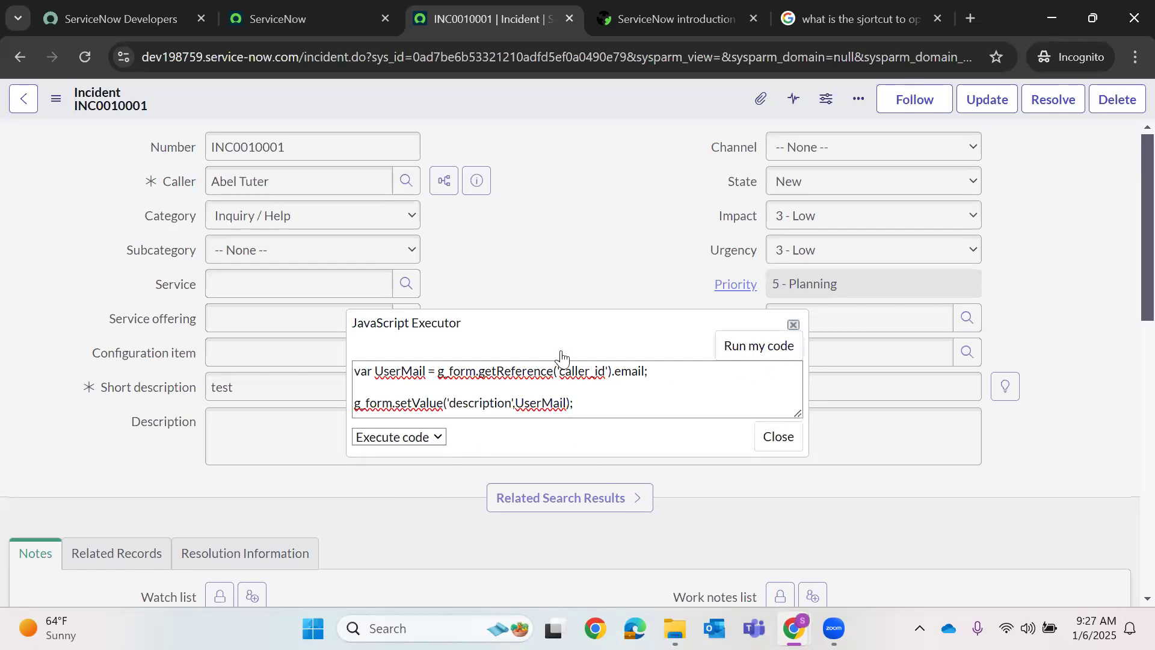
drag(525, 325, 847, 311)
click(285, 424)
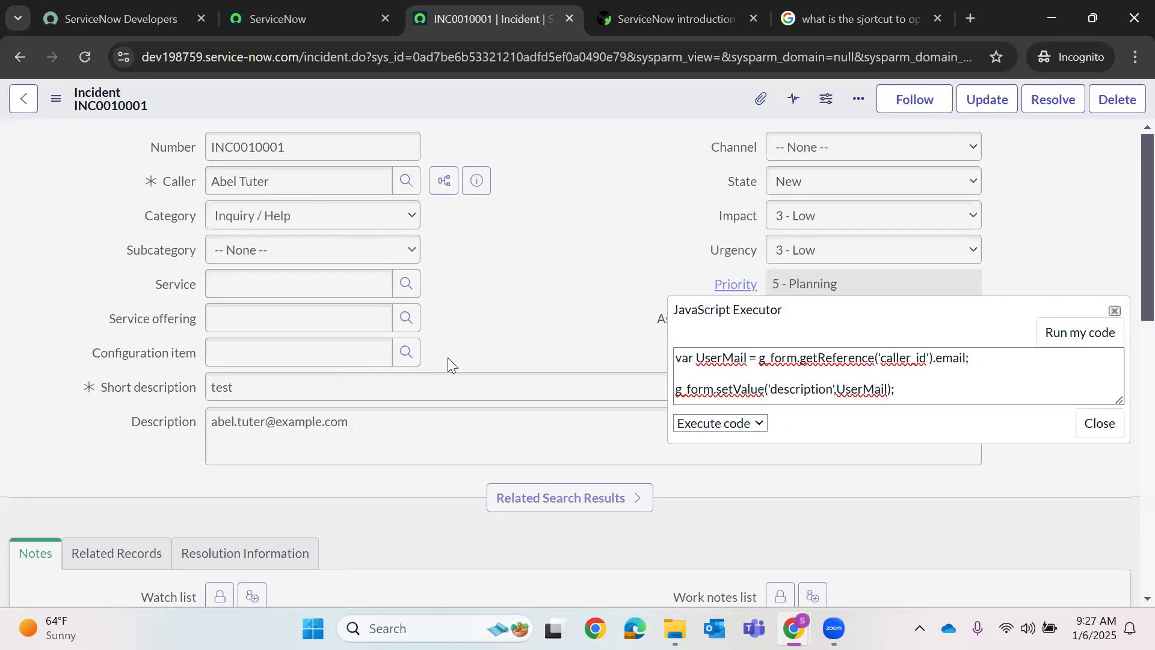
- Copy both executor code lines and bring up the form header's Configure menu
drag(894, 389, 710, 350)
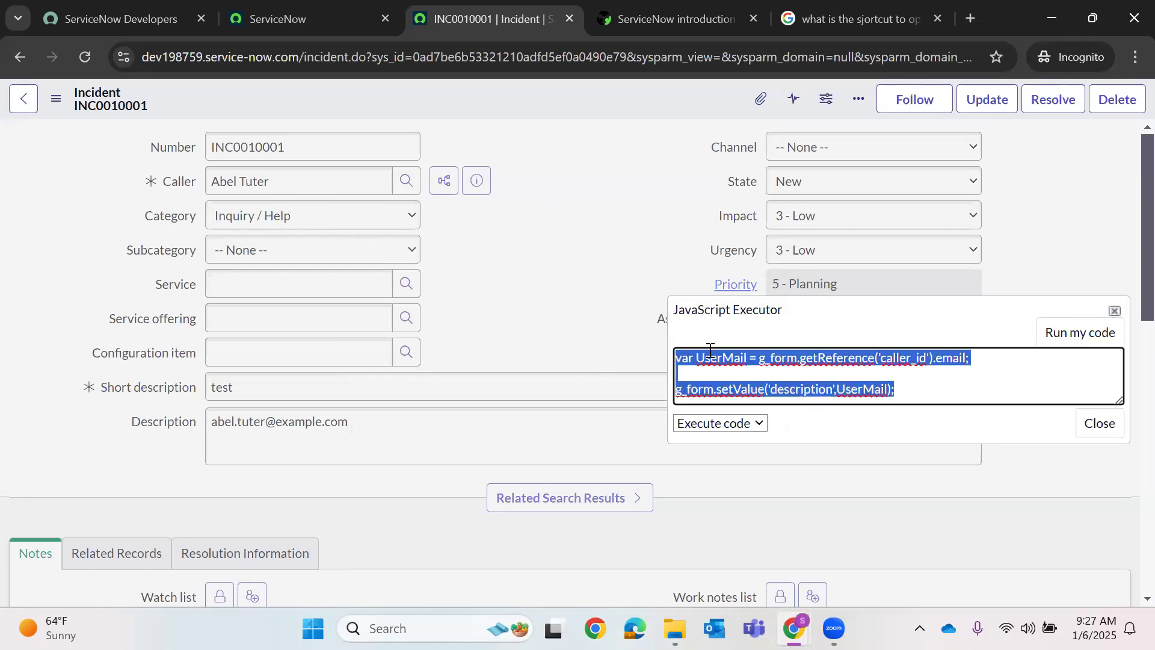
right_click(710, 350)
click(719, 97)
right_click(503, 87)
mouse_move(579, 422)
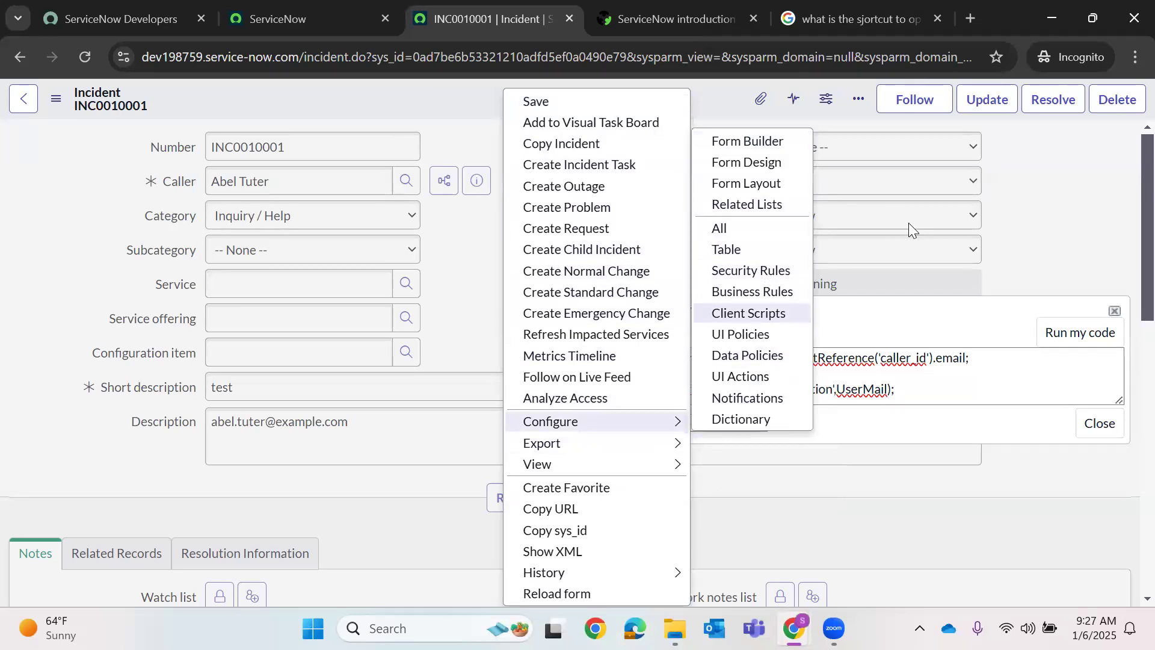
- Open the incident Client Scripts list and start a new script named getReference
click(624, 187)
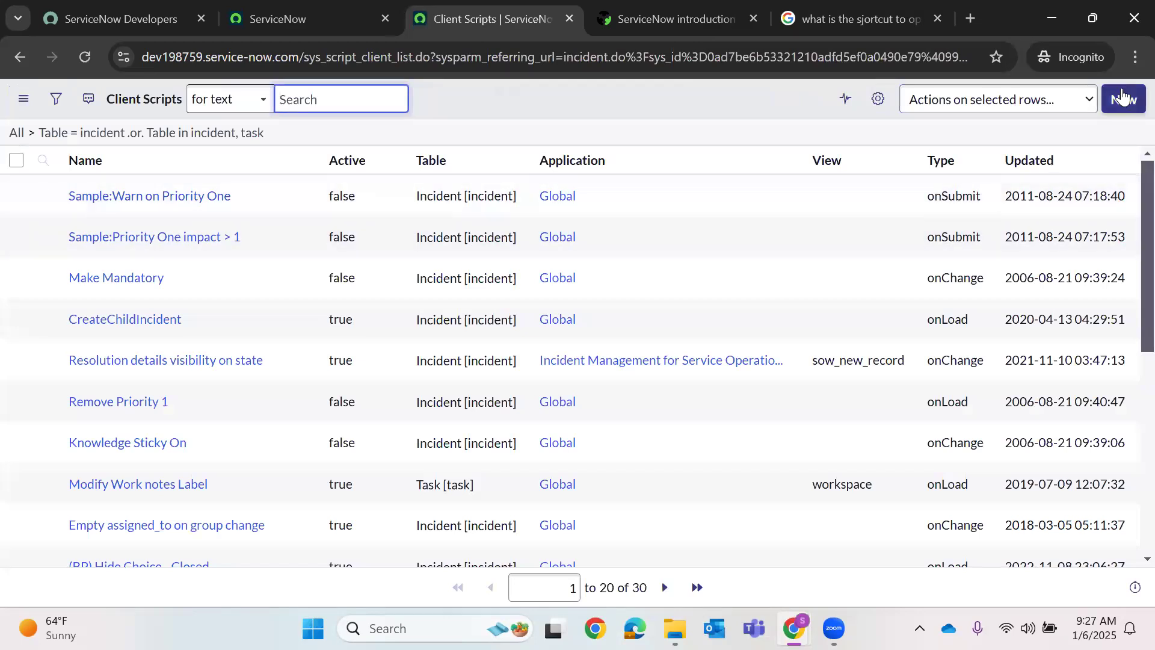
click(1122, 98)
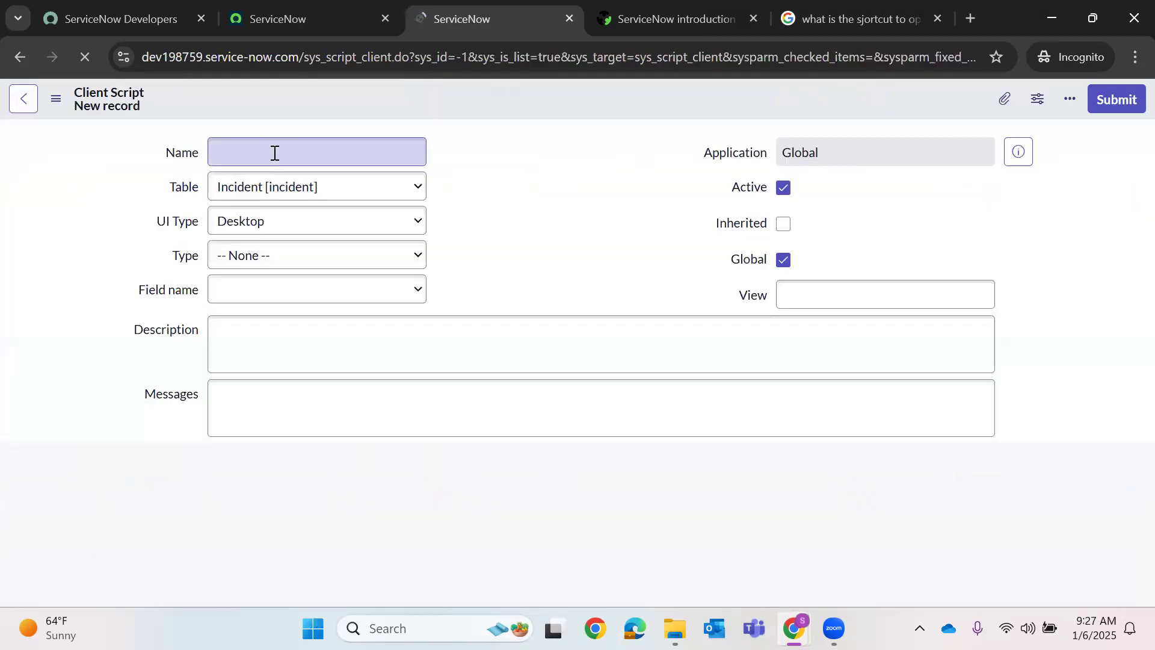
click(275, 153)
text(gwt)
key(BackSpace)
key(BackSpace)
text(etRefer)
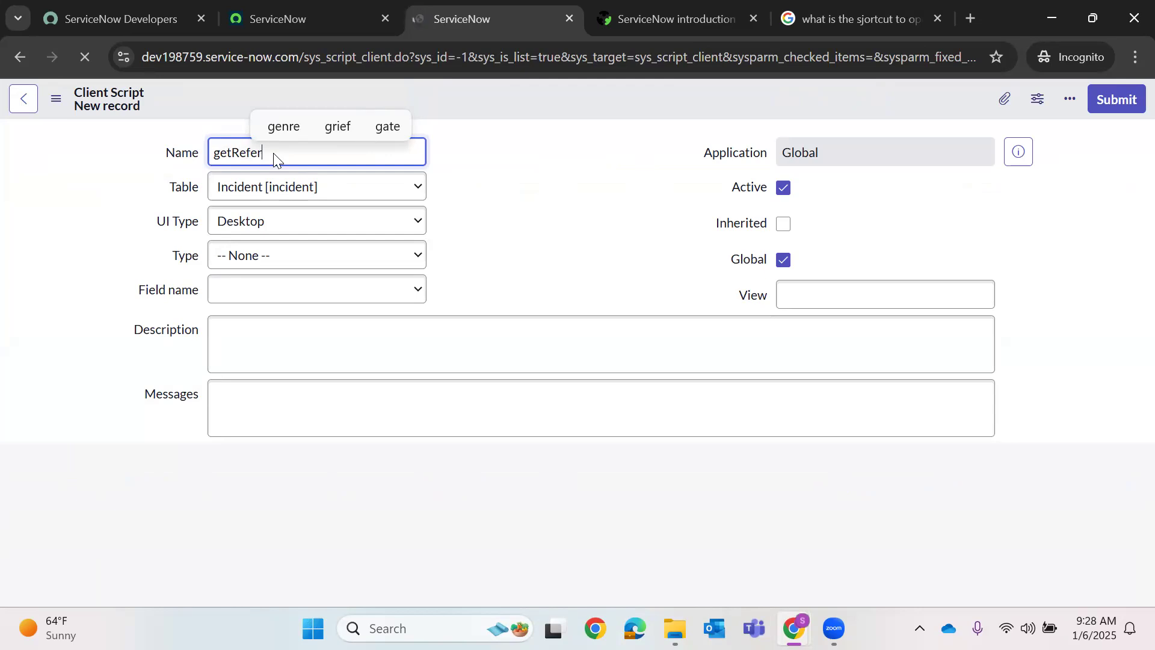
text(ence)
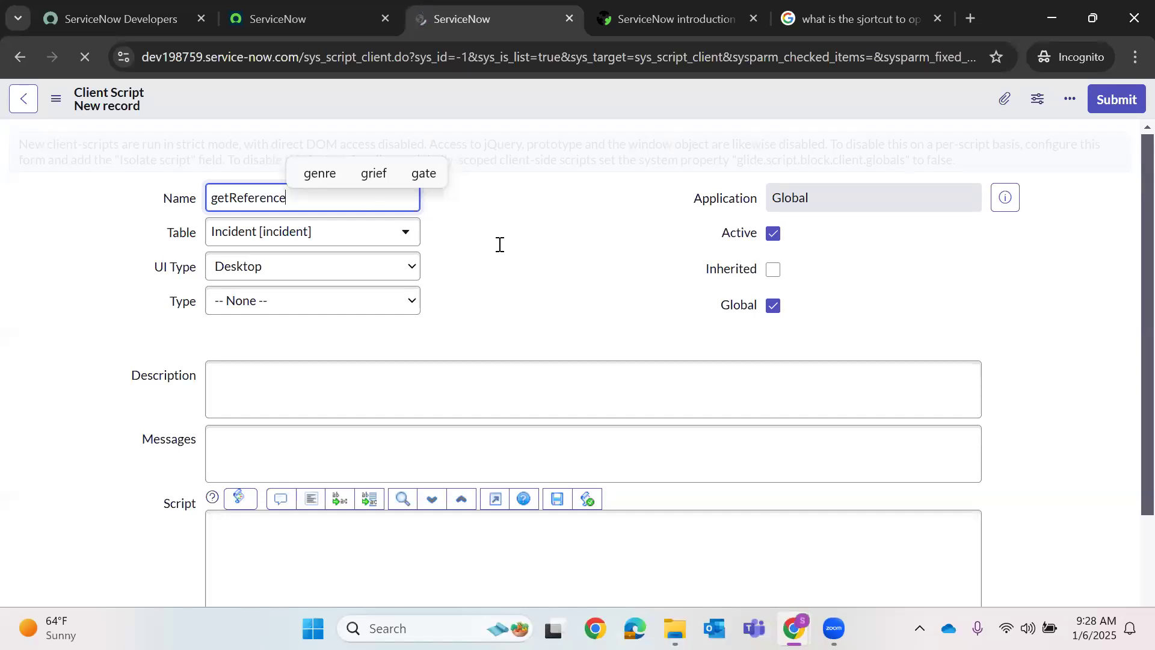
- Complete the name 'getReference Method', set UI Type to All and Type to onLoad
click(667, 7)
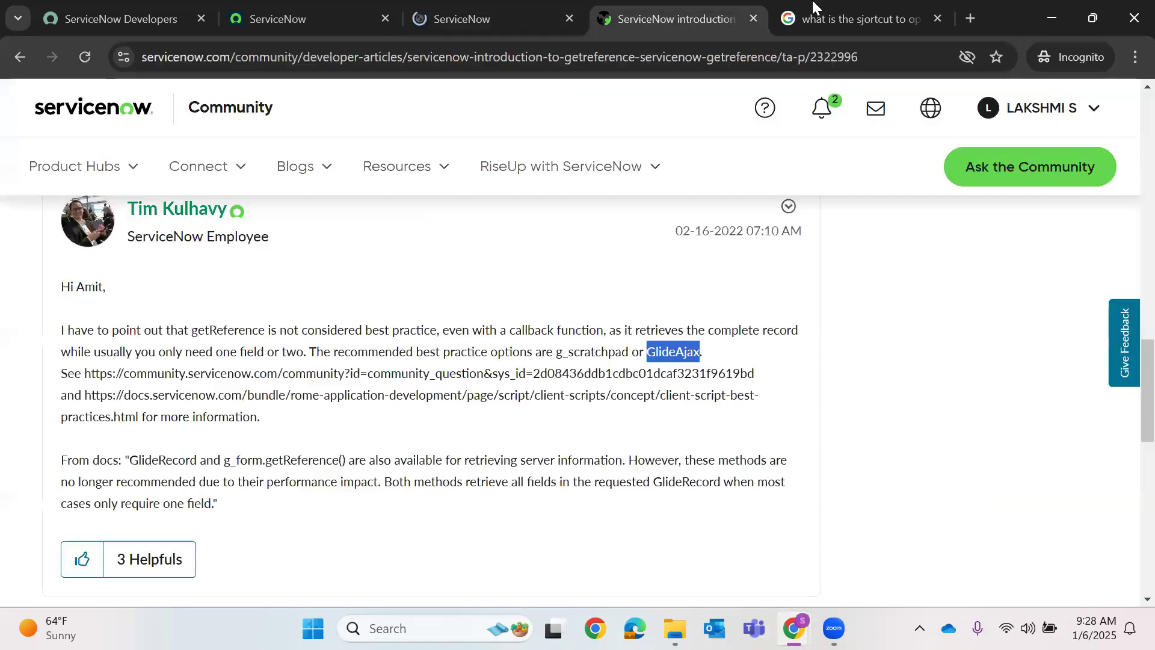
click(813, 8)
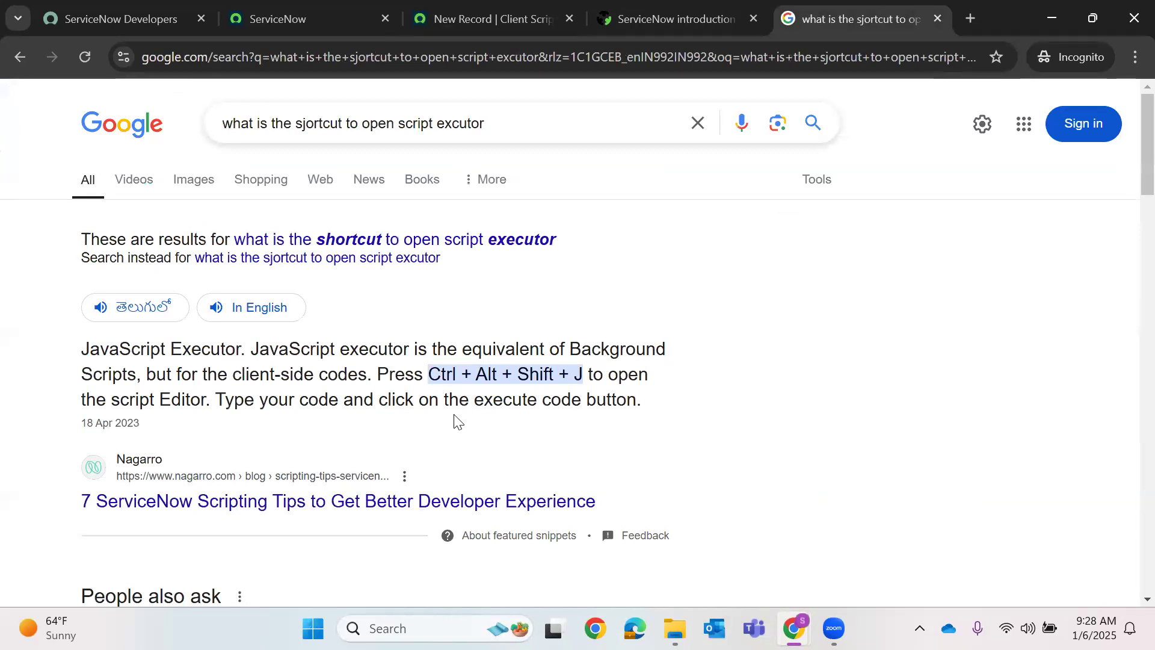
click(495, 10)
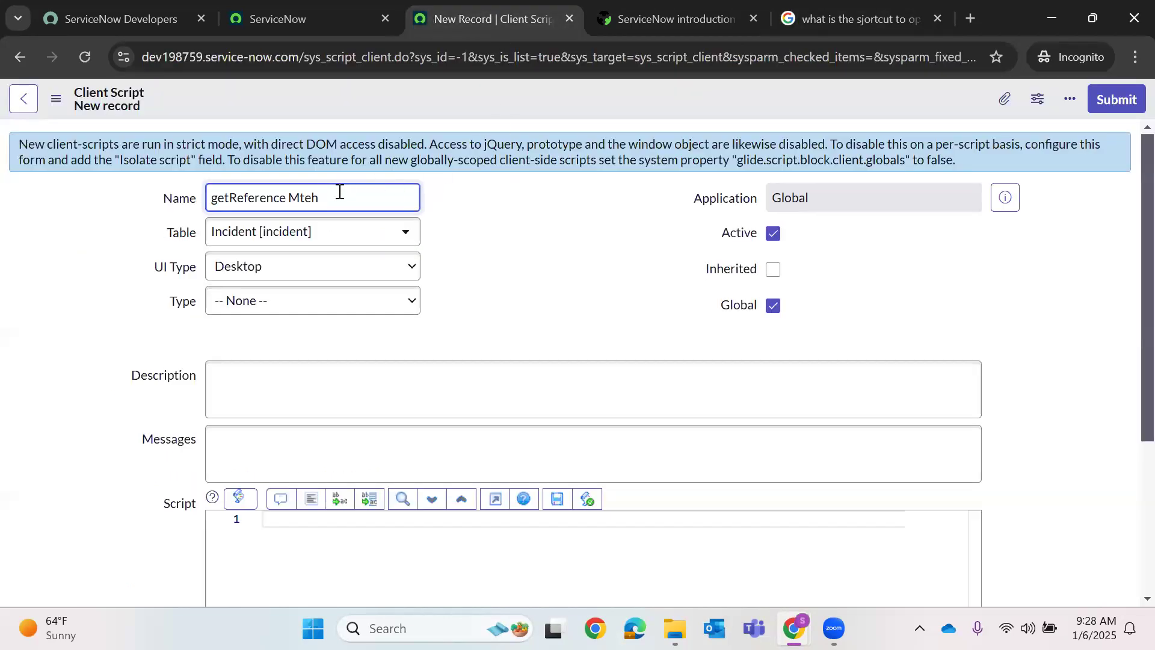
key(BackSpace)
key(BackSpace)
key(BackSpace)
text(ethod)
click(290, 271)
click(234, 338)
click(262, 304)
click(231, 394)
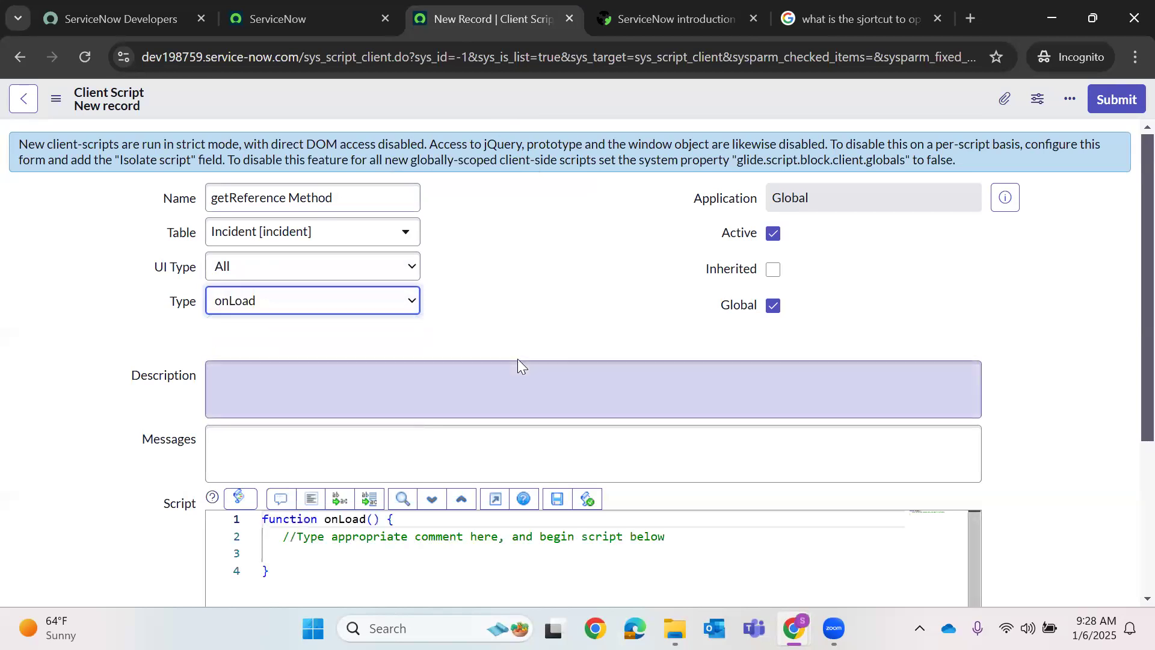
scroll(518, 361, down, 3)
click(400, 371)
- Pin the developer site tab and open the test incident in a new tab
click(324, 19)
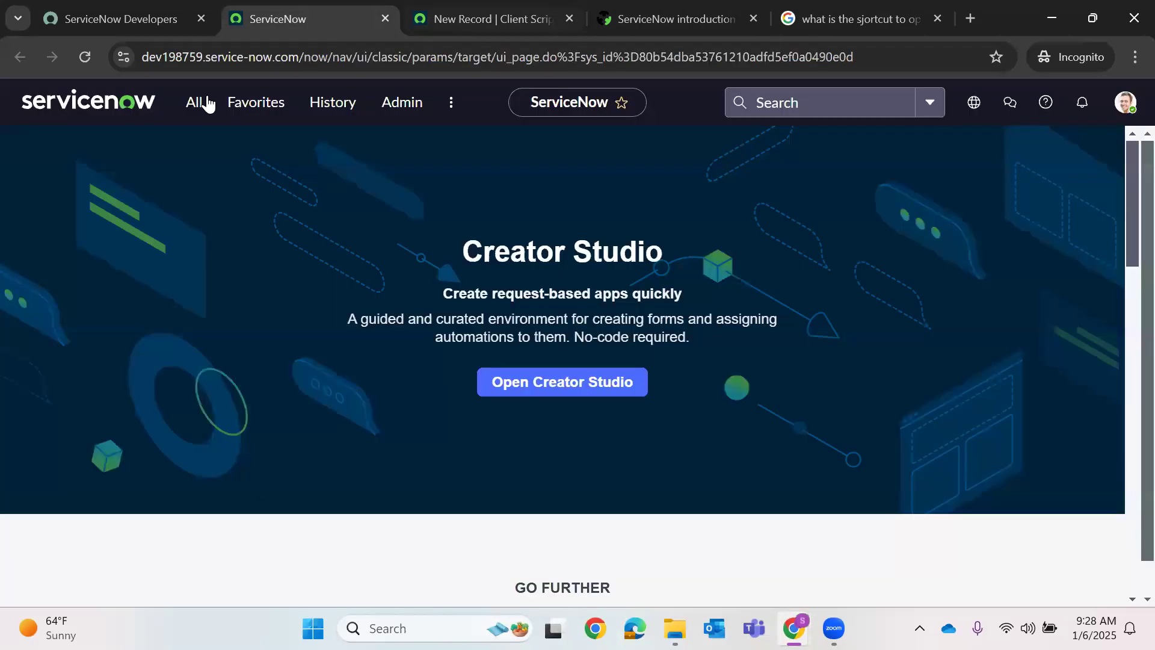
click(161, 9)
right_click(161, 8)
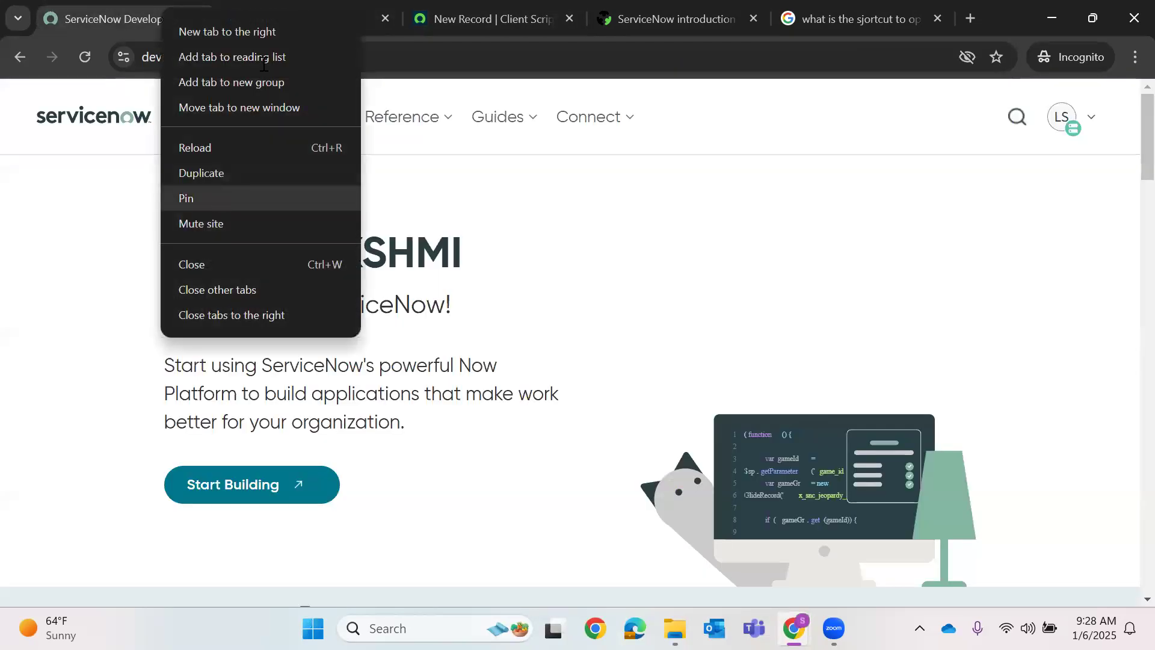
click(186, 198)
click(206, 9)
click(316, 102)
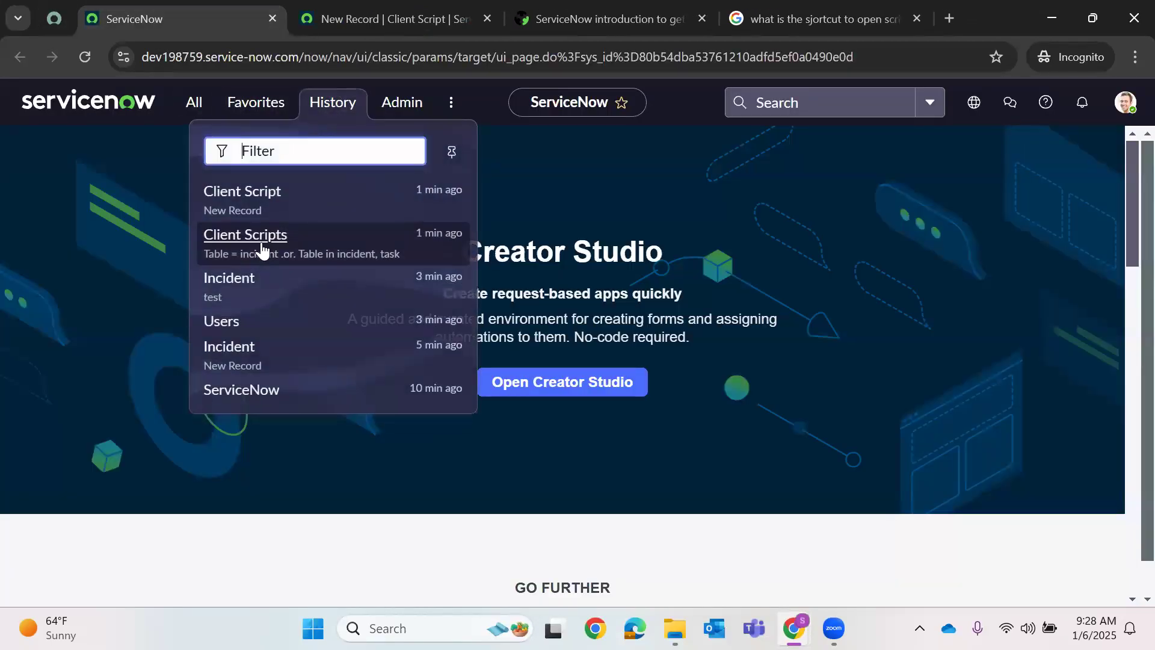
right_click(230, 281)
click(301, 310)
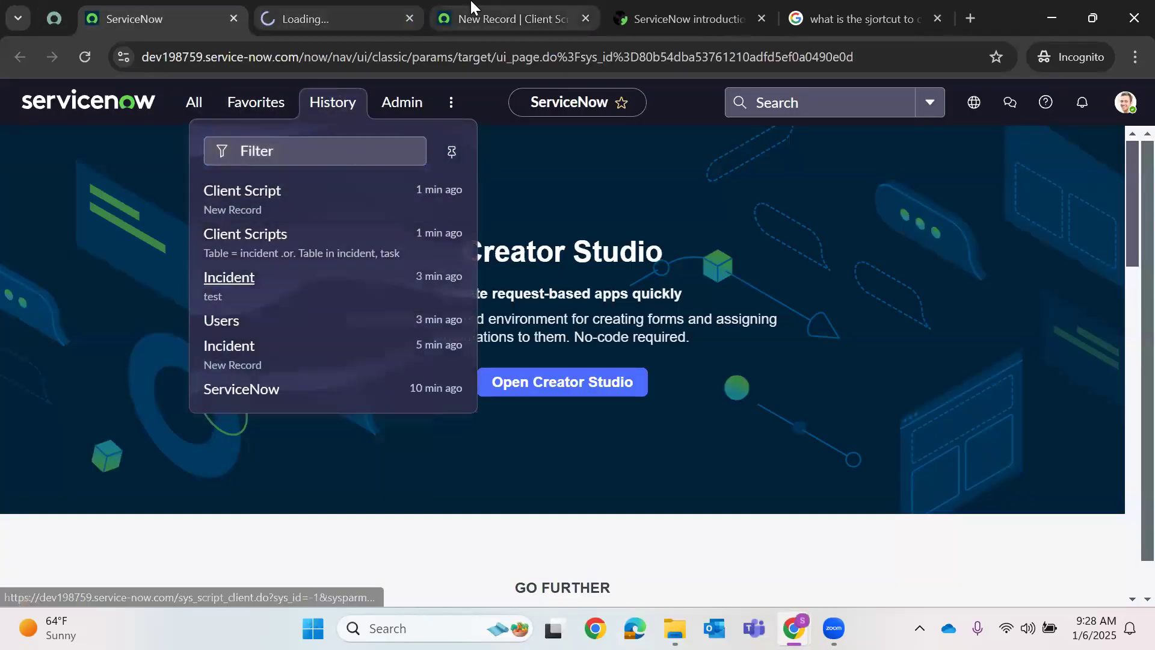
click(471, 7)
key(Return)
key(Return)
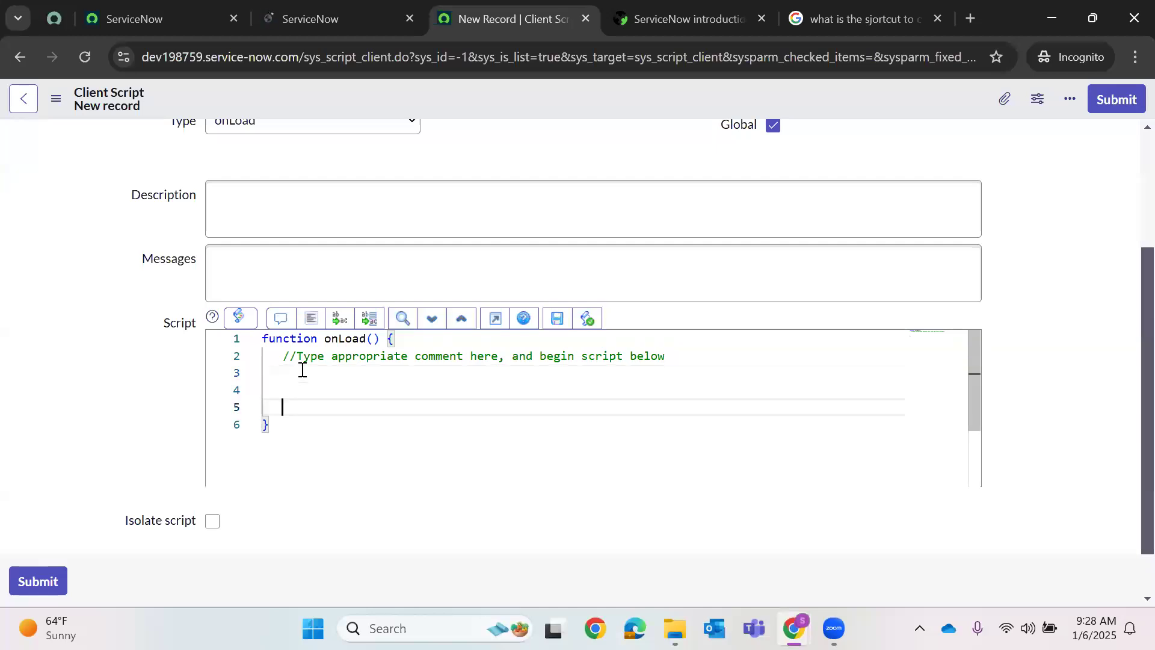
- Load the incident list via the URL and filter Assigned to with !=NULL
key(ctrl+shift+Tab)
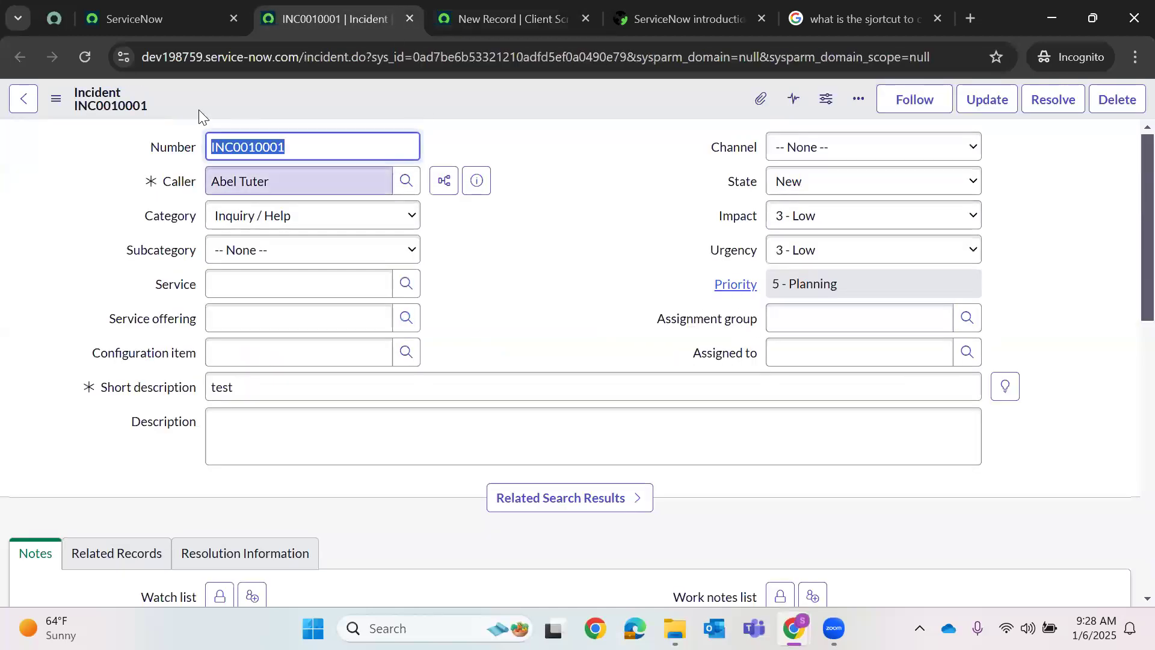
drag(363, 62, 1129, 77)
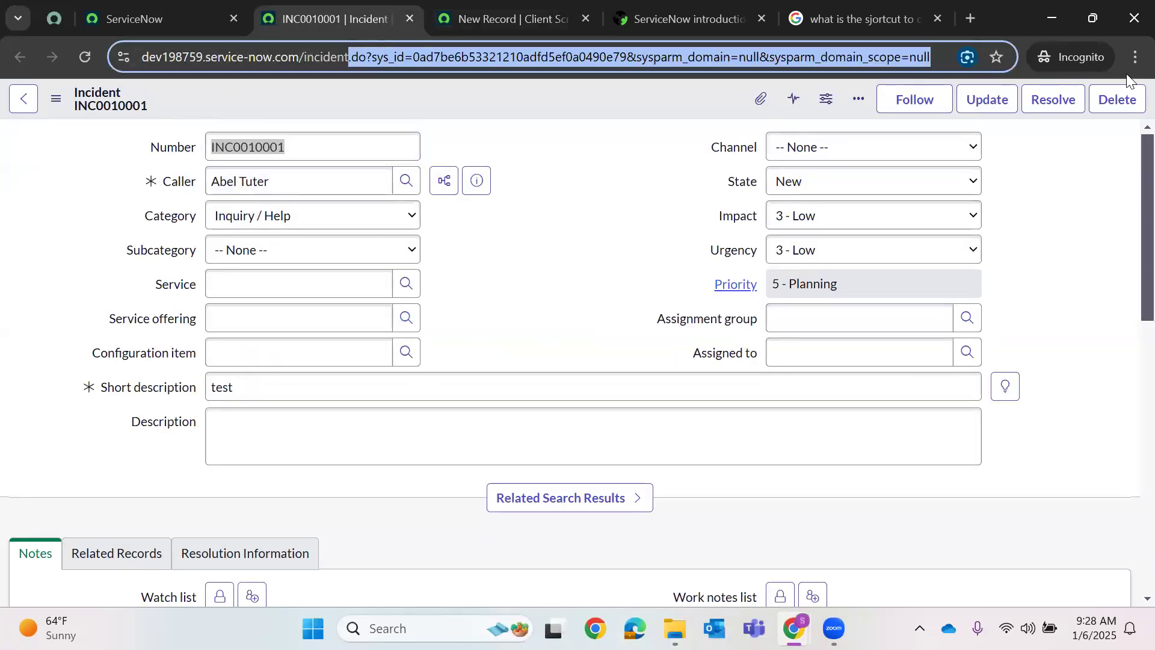
key(BackSpace)
text(_list)
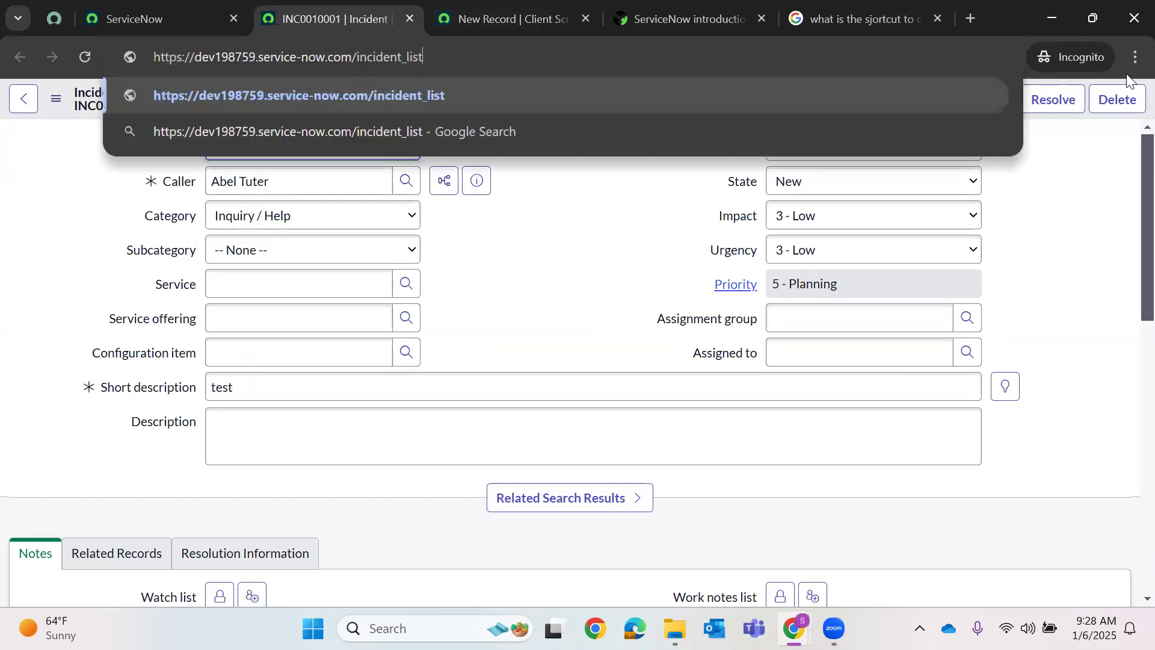
key(Return)
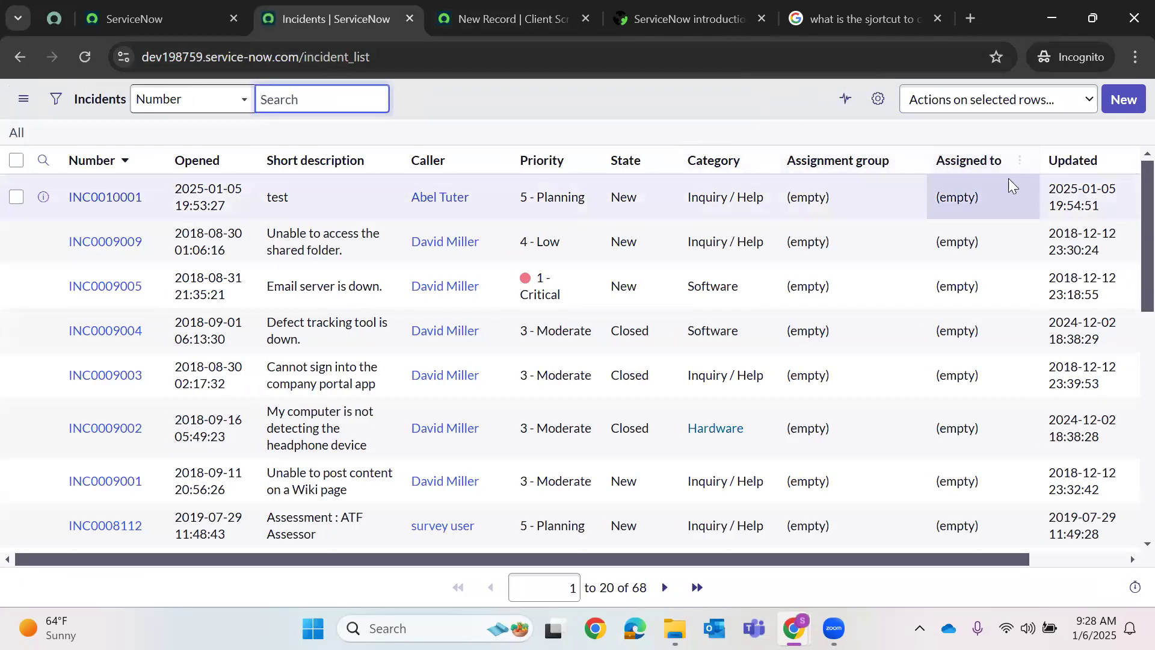
click(43, 160)
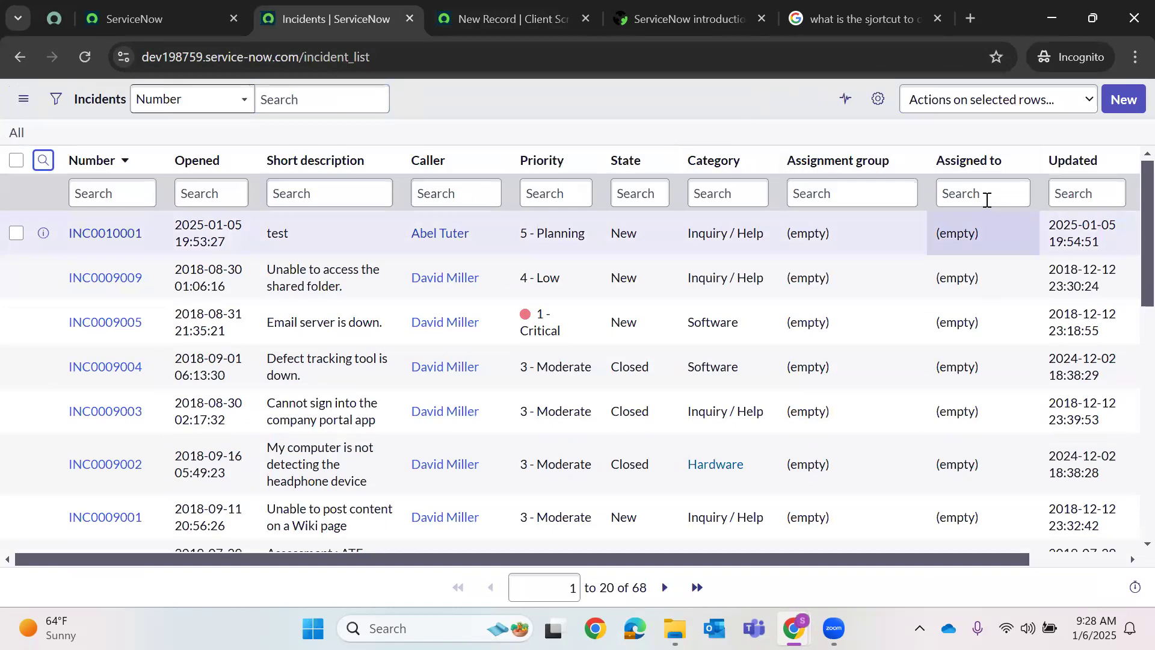
click(986, 198)
text(!=NULL)
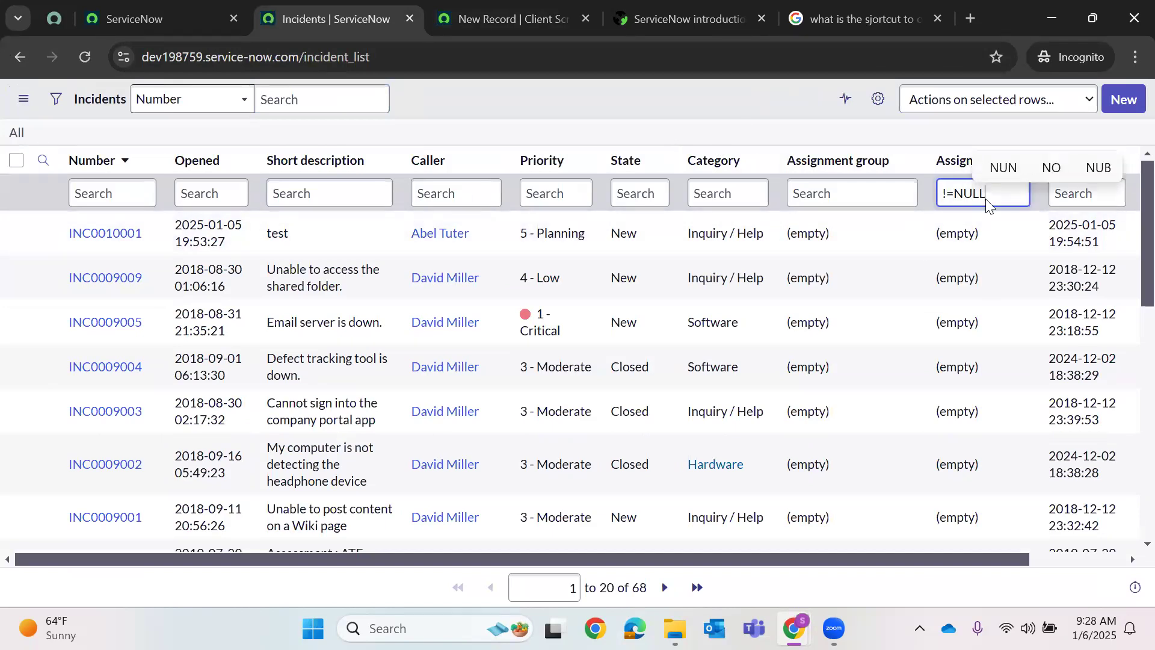
key(Return)
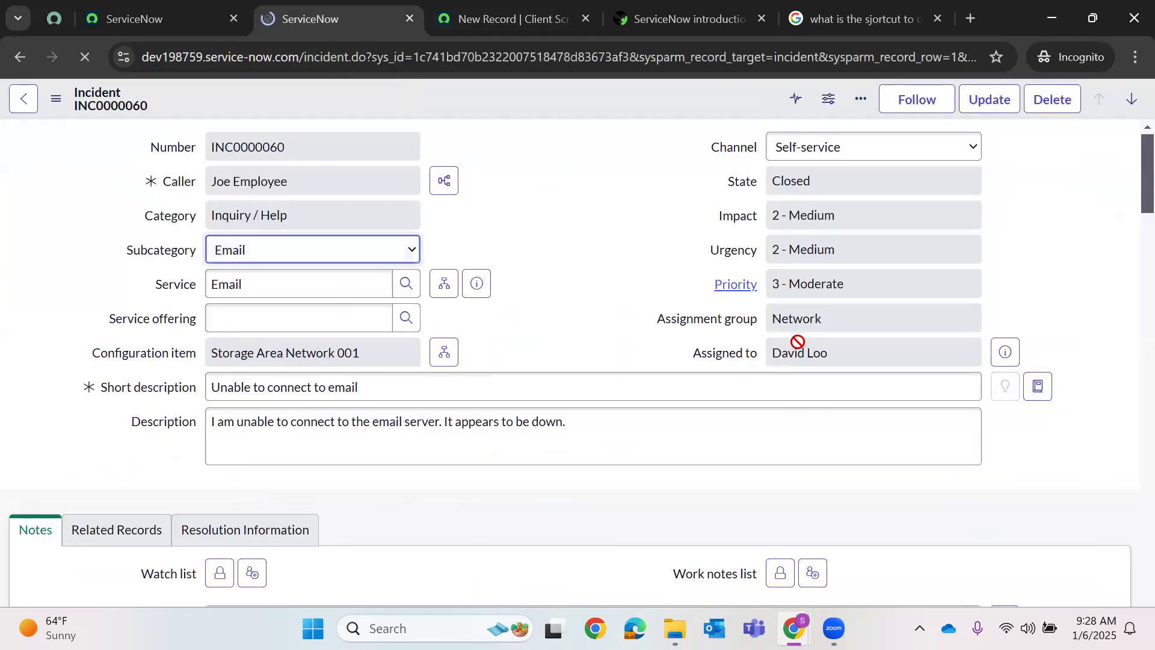
- Show only In Progress incidents with Show Matching and open INC0000055
click(26, 105)
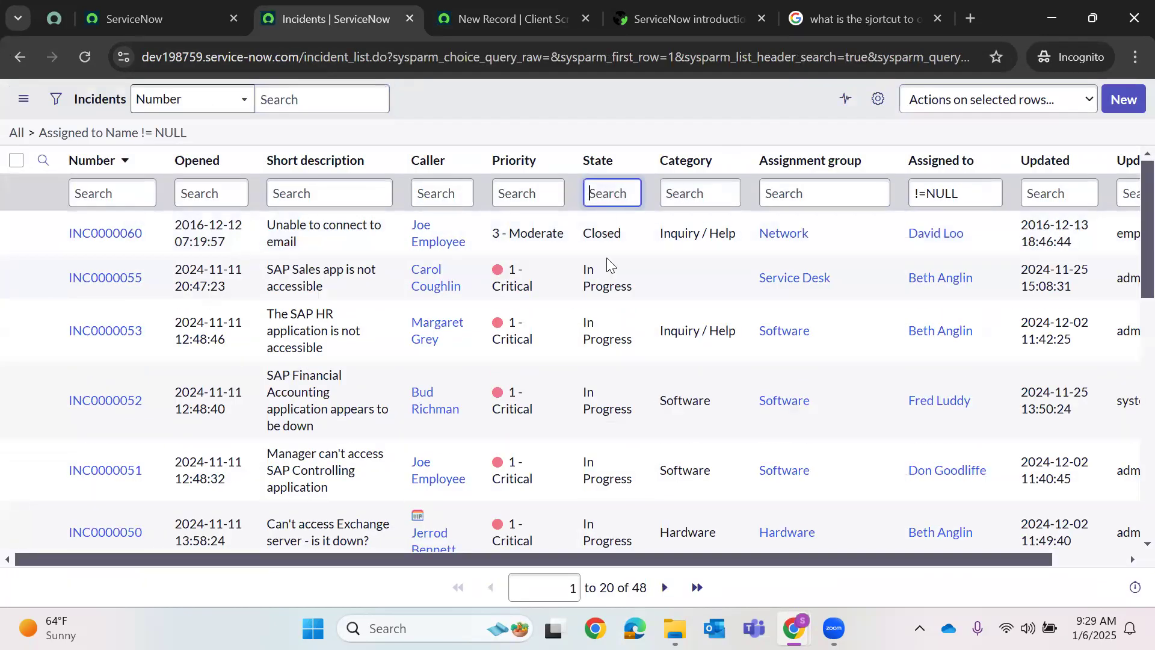
right_click(608, 262)
click(742, 271)
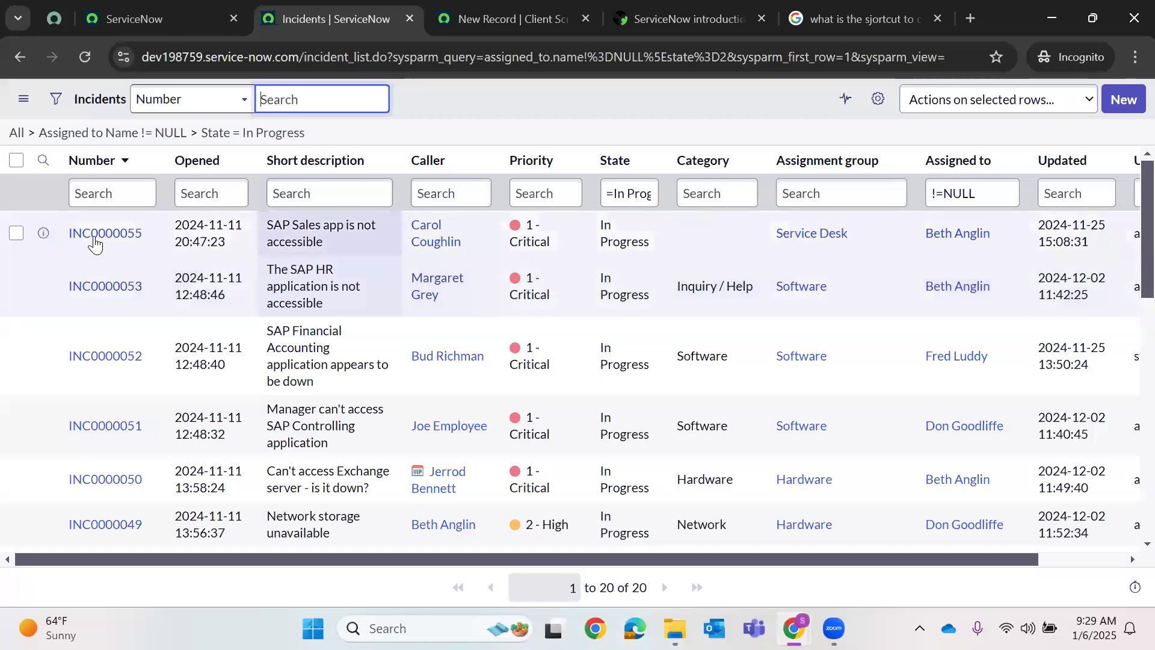
click(105, 233)
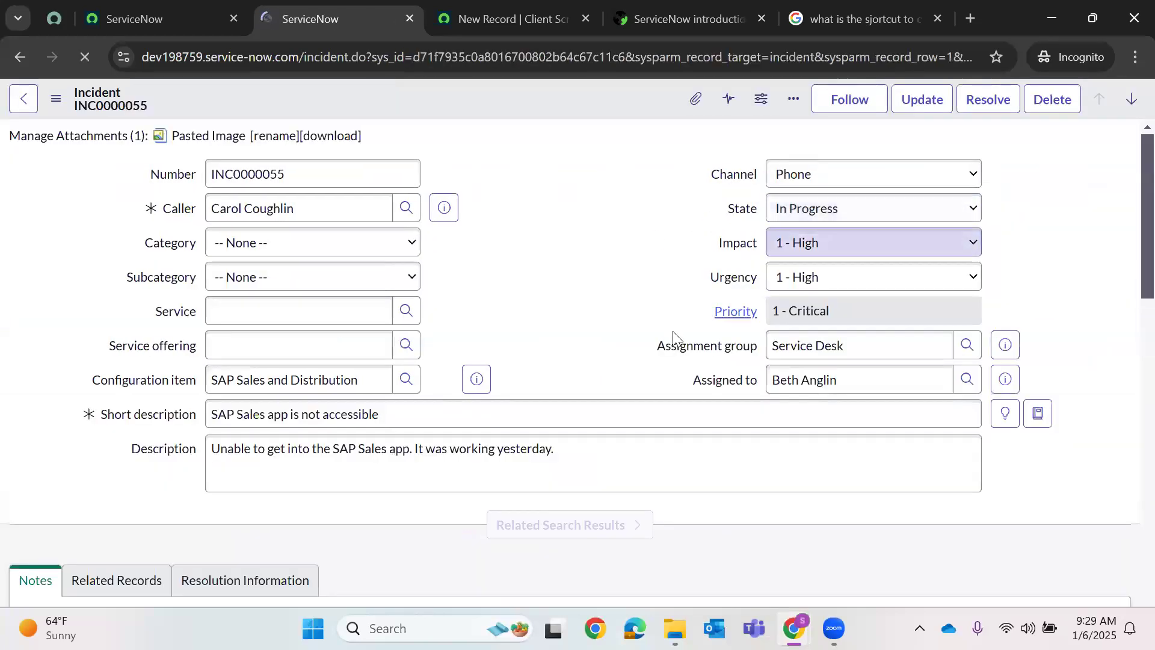
- Write line 4 of the script: var abc = g_form.getReference('assigned_to').email;
click(533, 7)
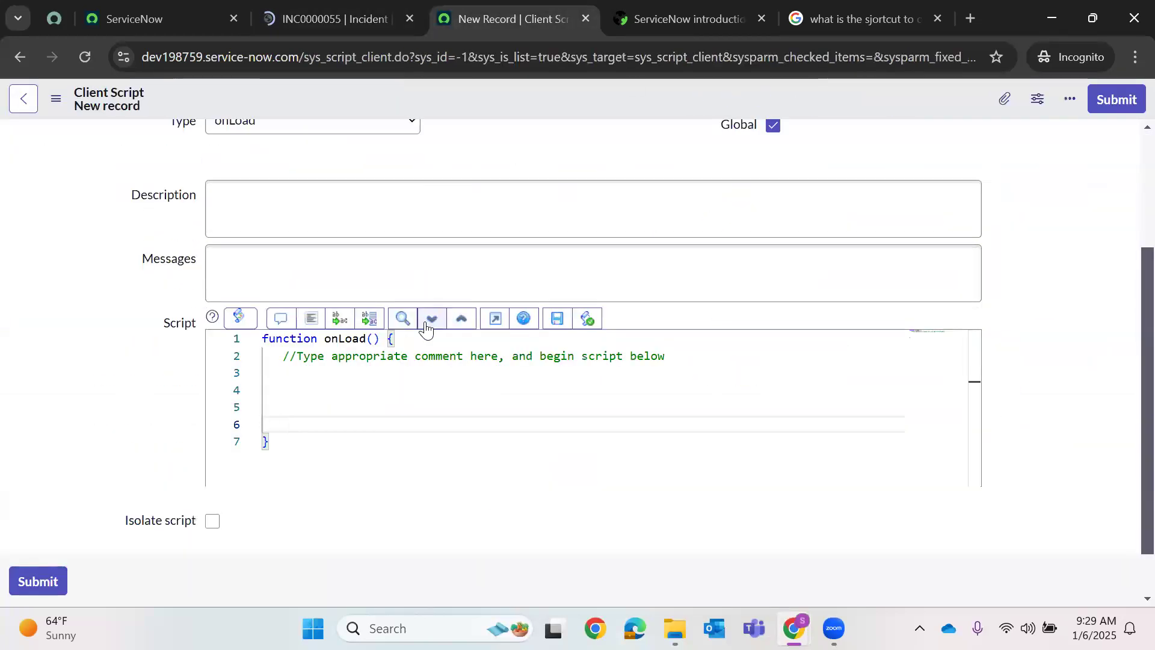
click(354, 385)
text(var abc =)
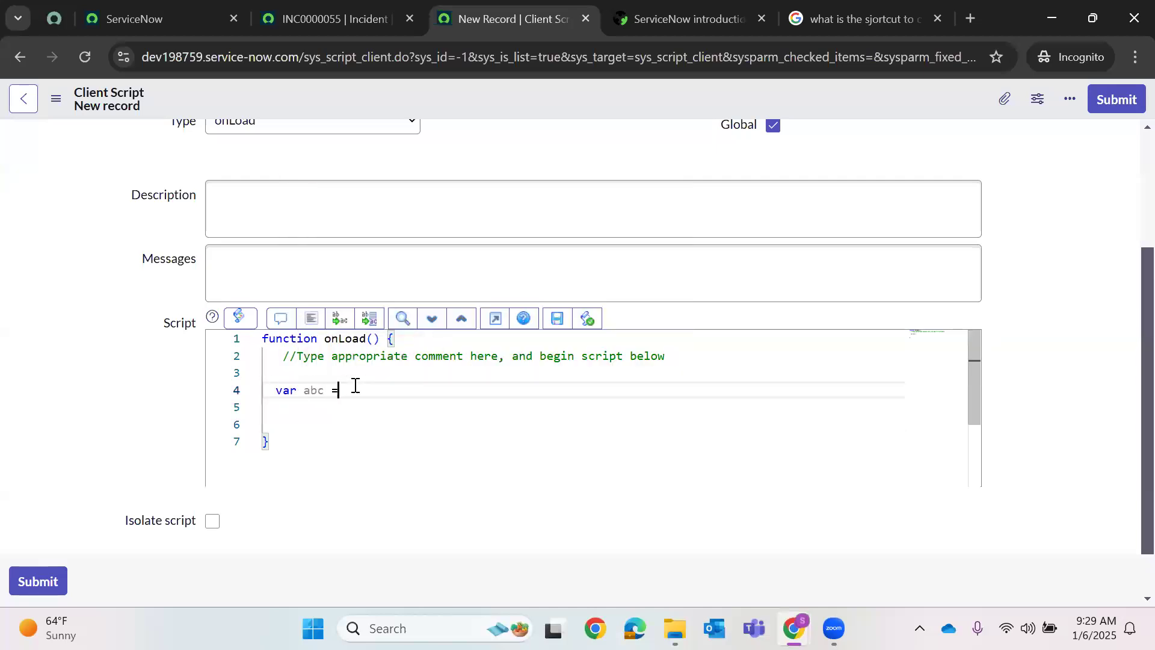
text( g_form.get)
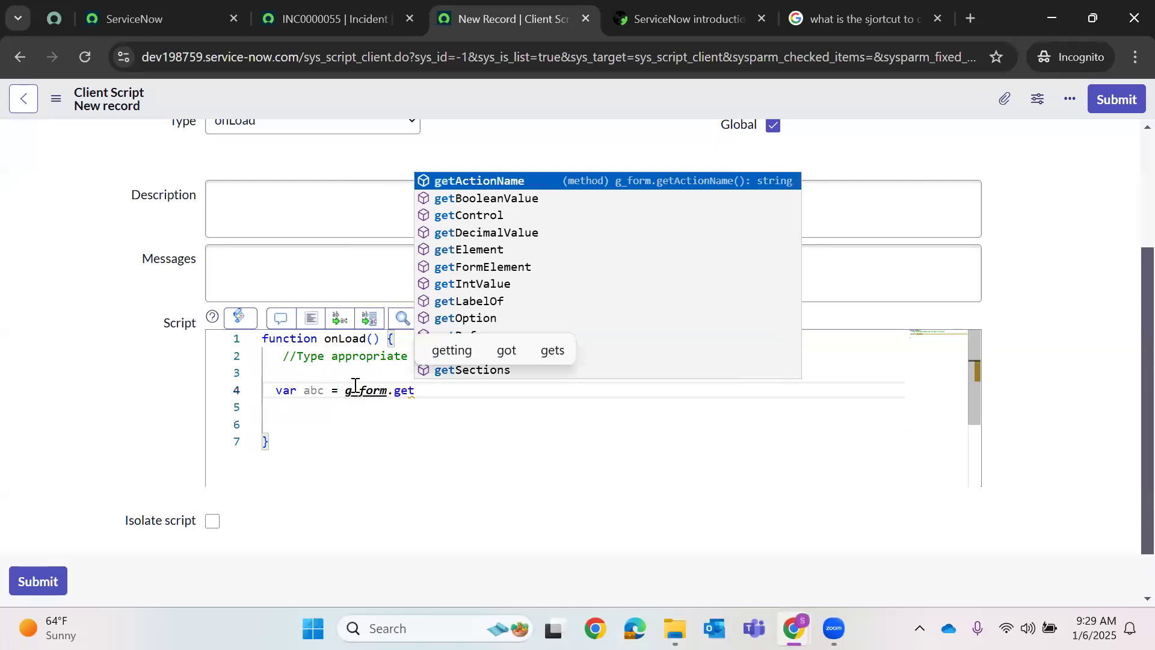
text(Reference()
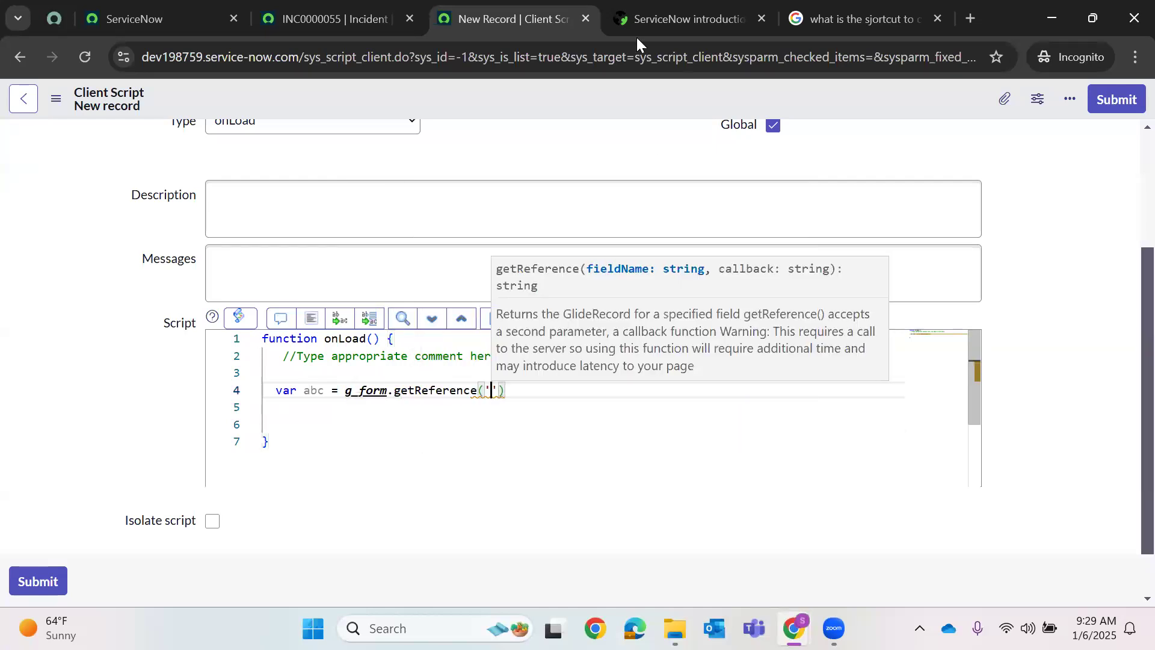
key(ctrl+shift+Tab)
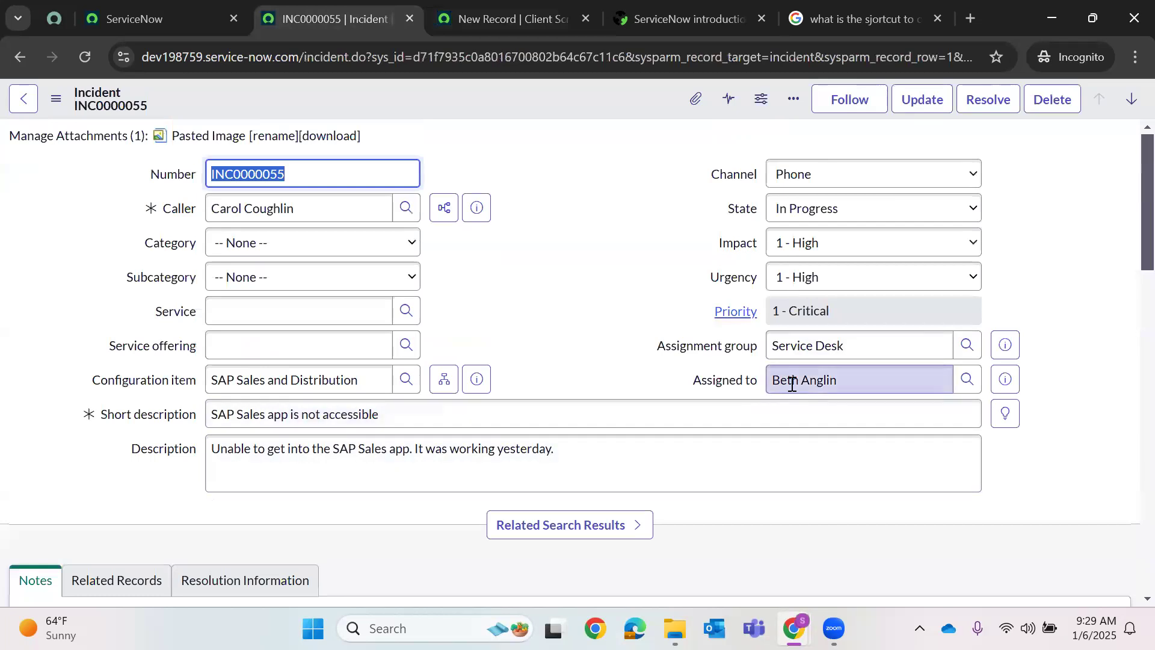
click(450, 7)
text('assig)
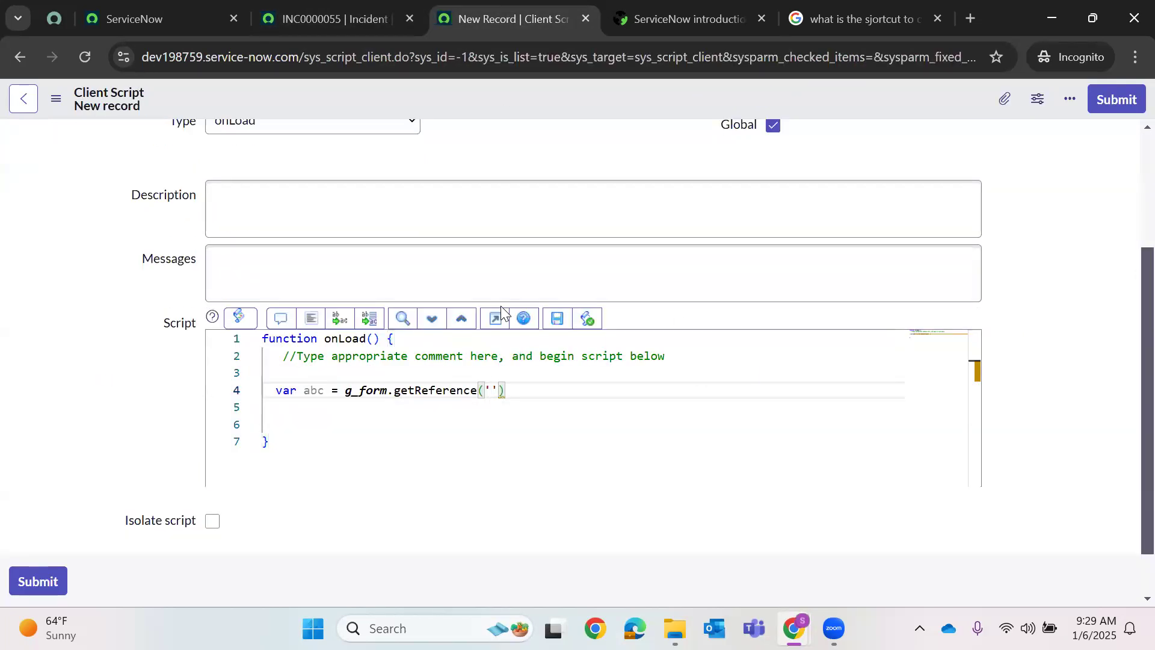
text(ned_to',)
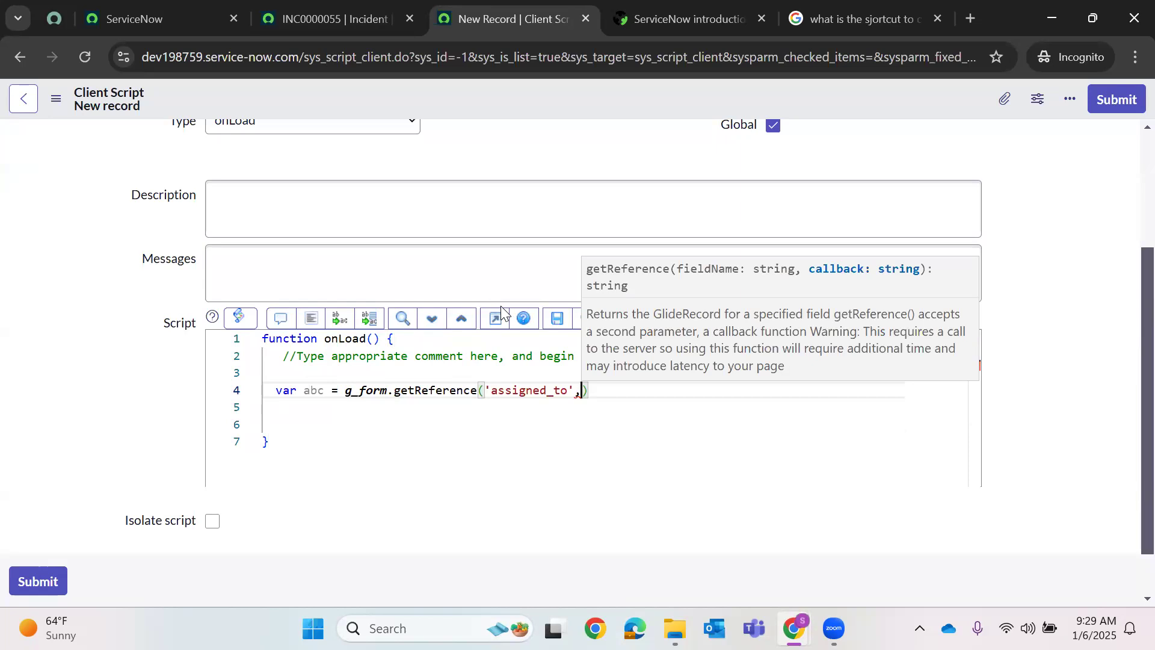
key(BackSpace)
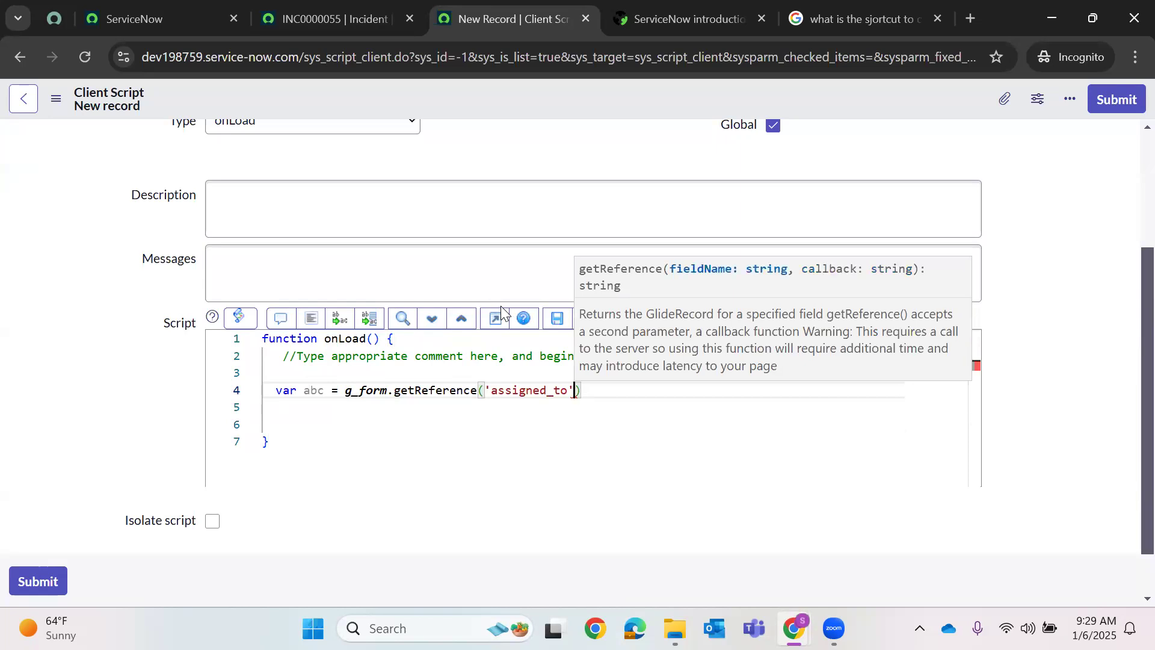
text(.email)
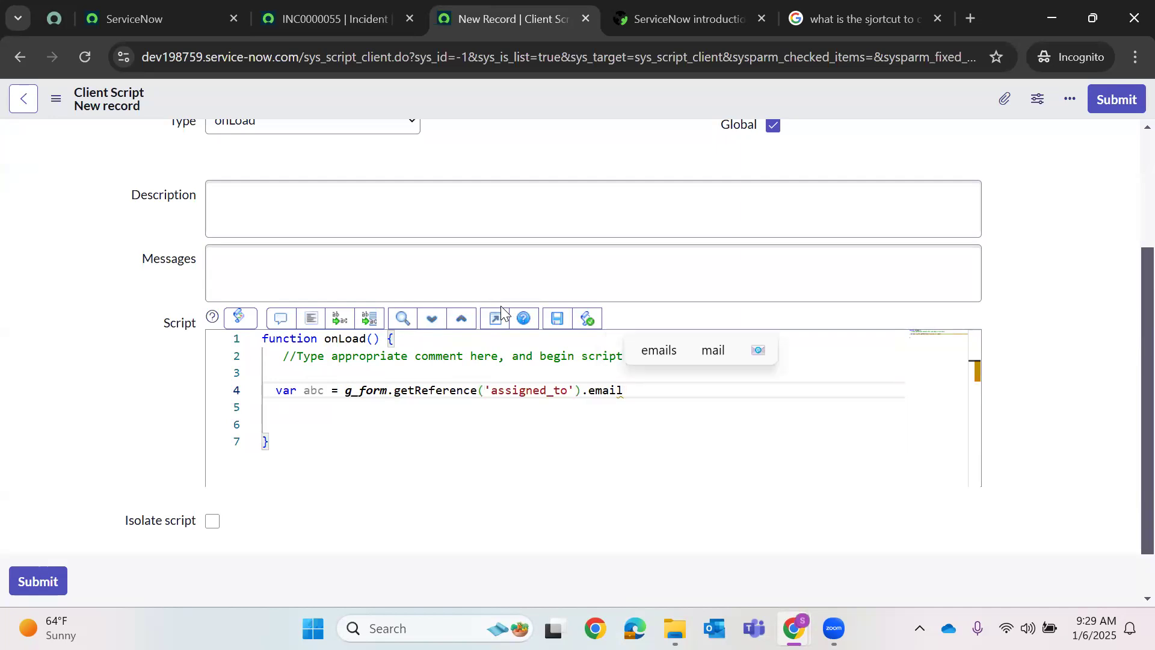
key(Escape)
text(;)
key(Return)
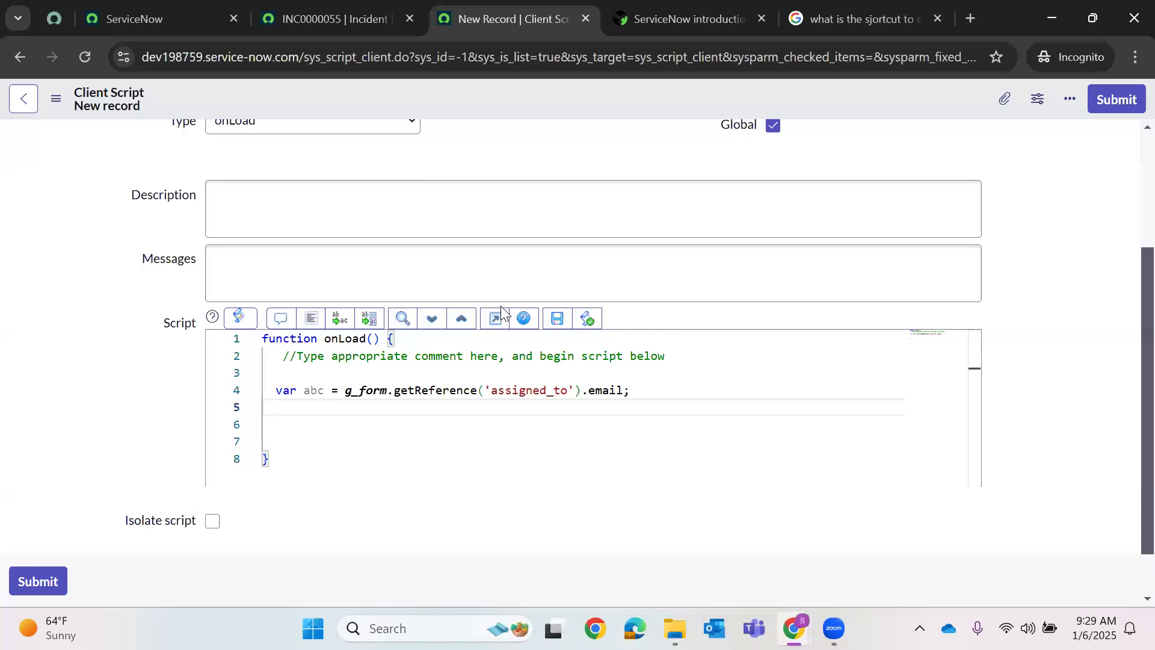
- Add g_form.setValue('description',abc) on the next line
text(g_form)
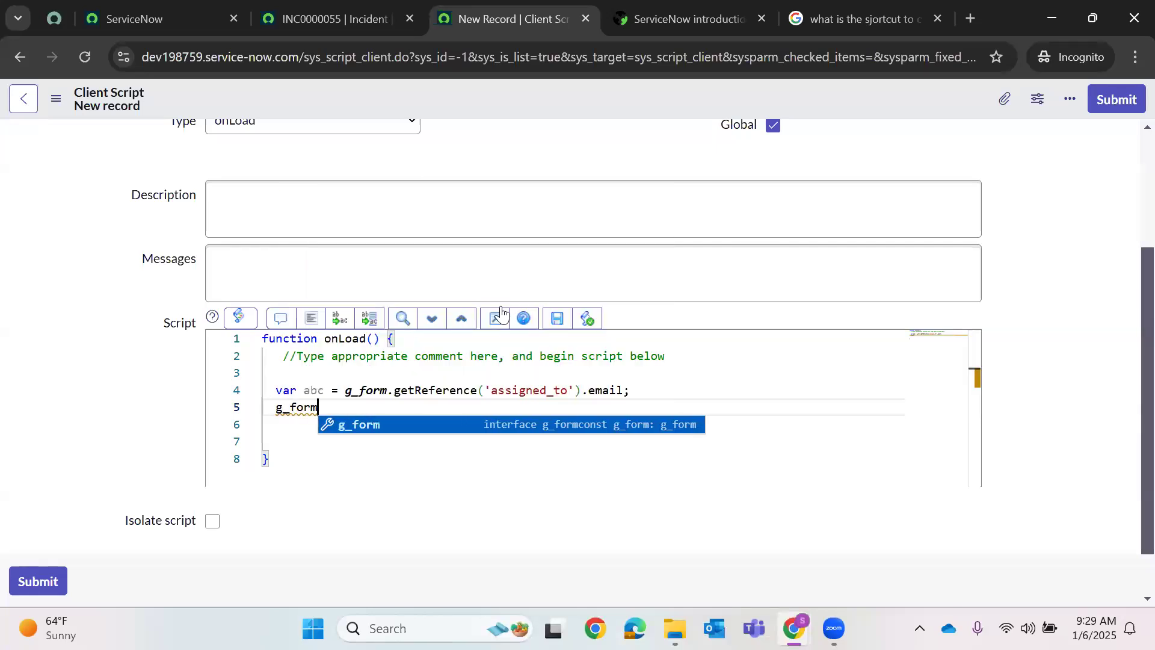
text(.setValue)
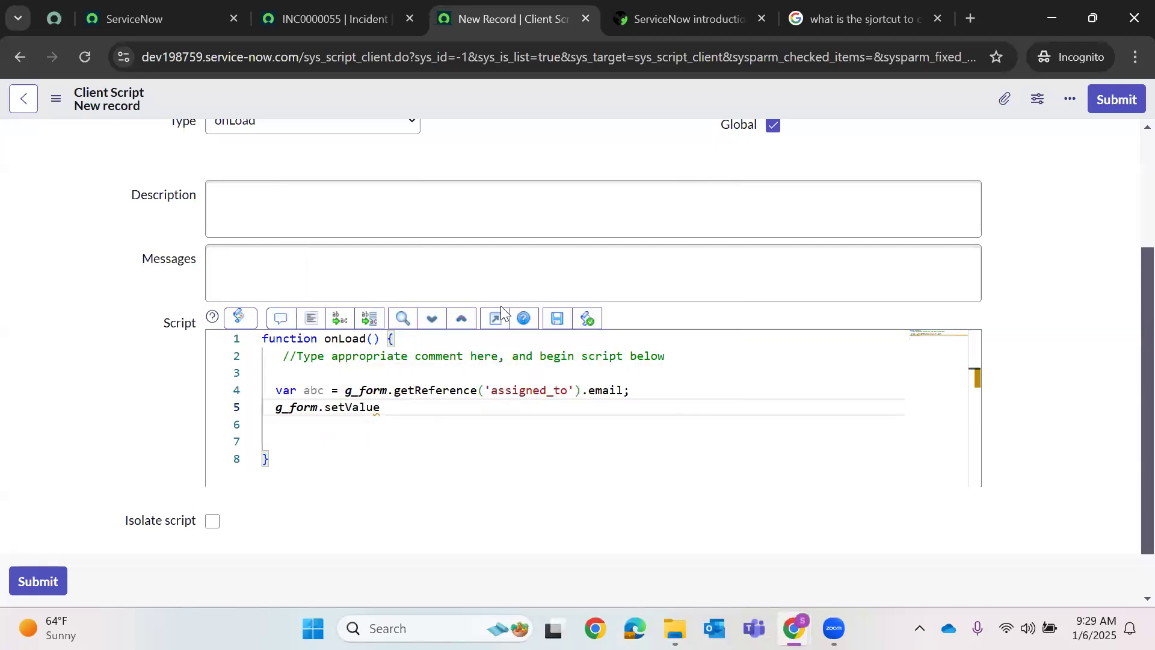
text((')
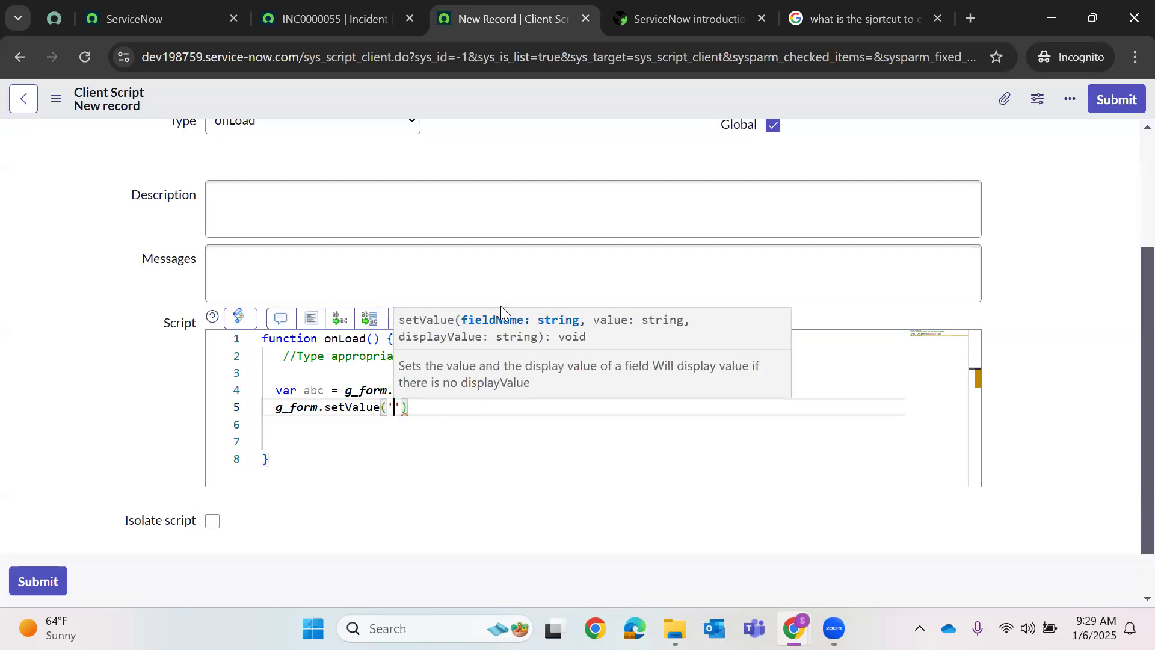
text(descriptiom)
key(BackSpace)
text(n)
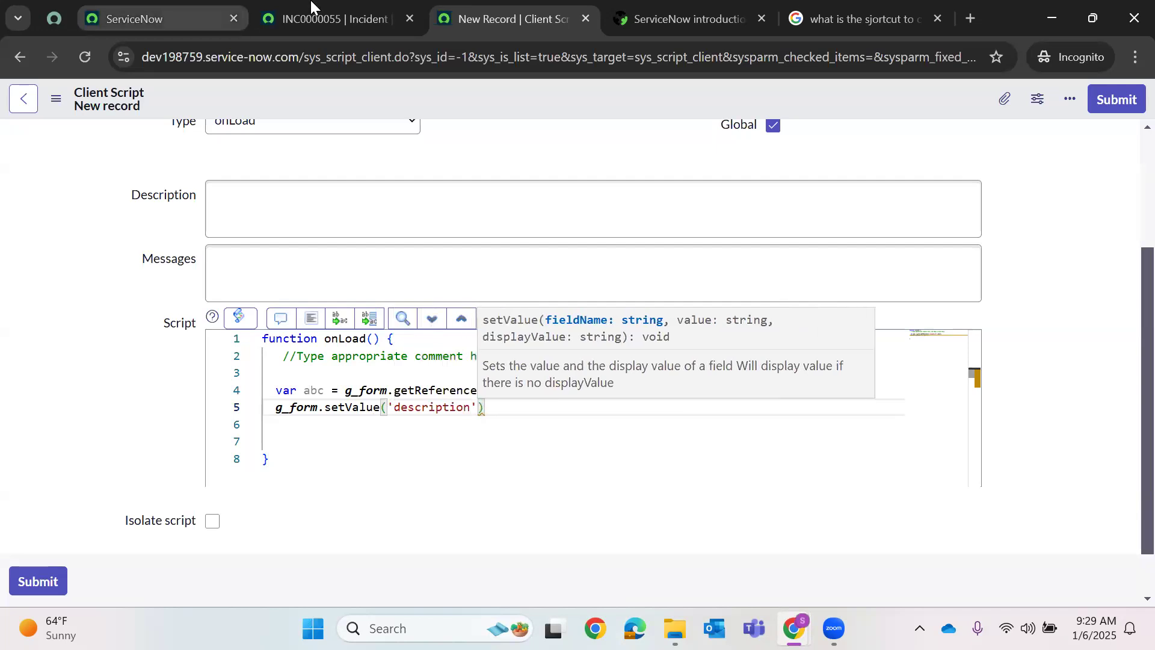
click(311, 4)
click(505, 19)
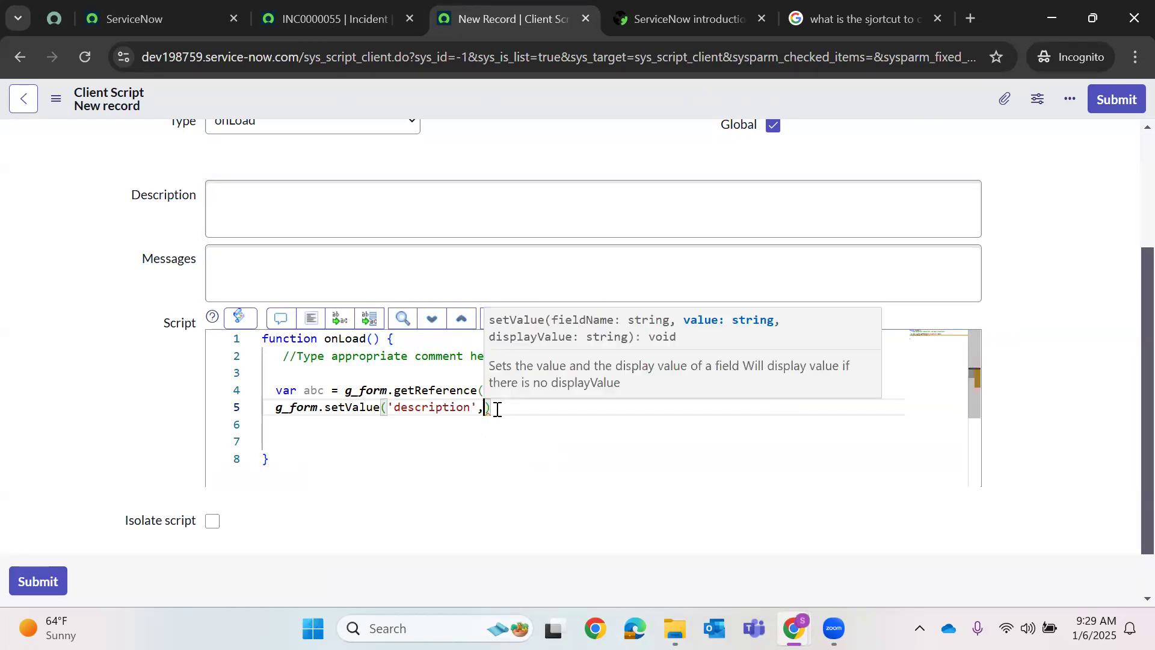
text(,)
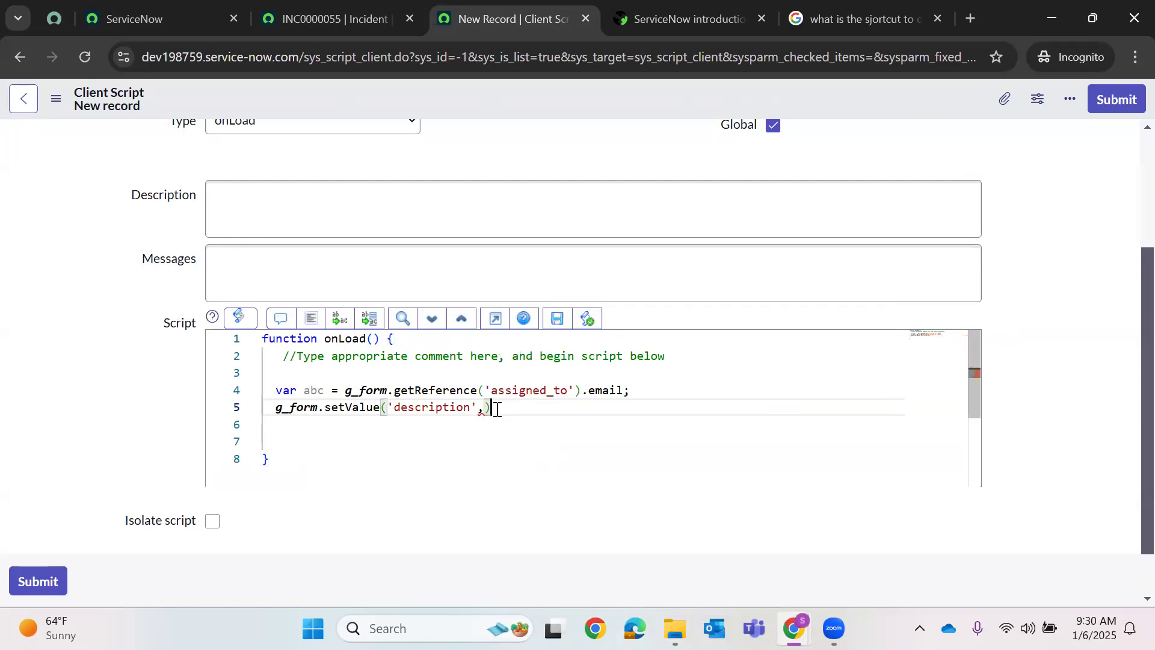
text(abc)
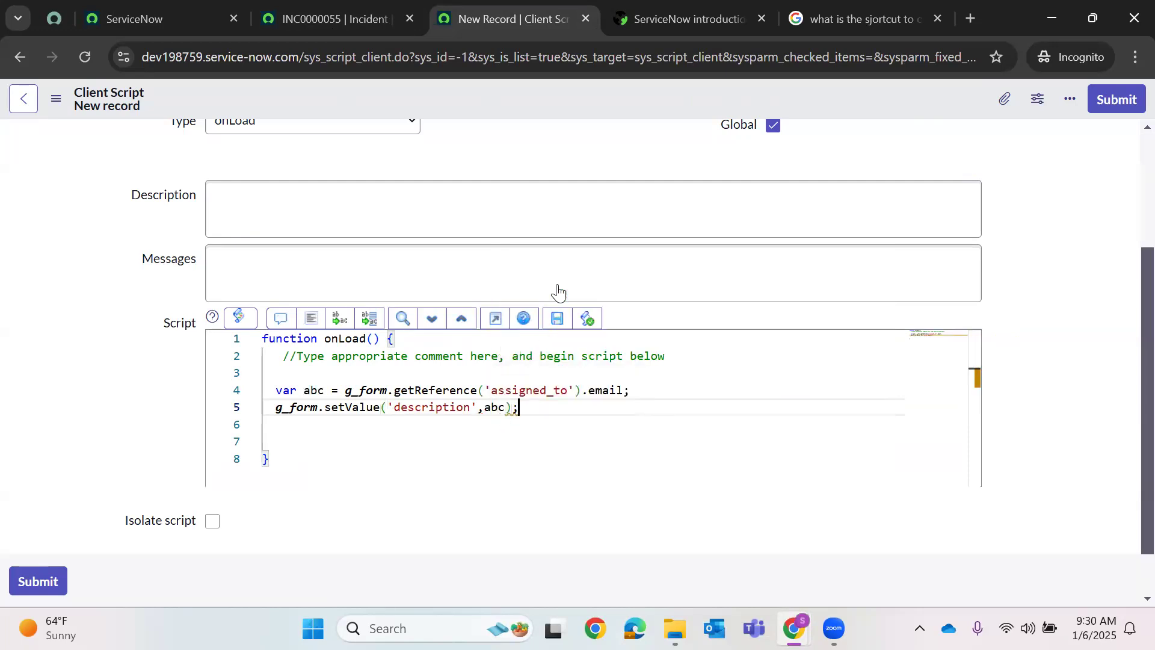
- Save the getReference Method client script from the form header menu
scroll(549, 289, up, 3)
scroll(550, 285, down, 3)
scroll(552, 272, up, 1)
scroll(552, 270, up, 3)
right_click(563, 104)
click(595, 117)
- Reload incident INC0000055 and check that Description now holds the assignee's email
scroll(643, 397, down, 4)
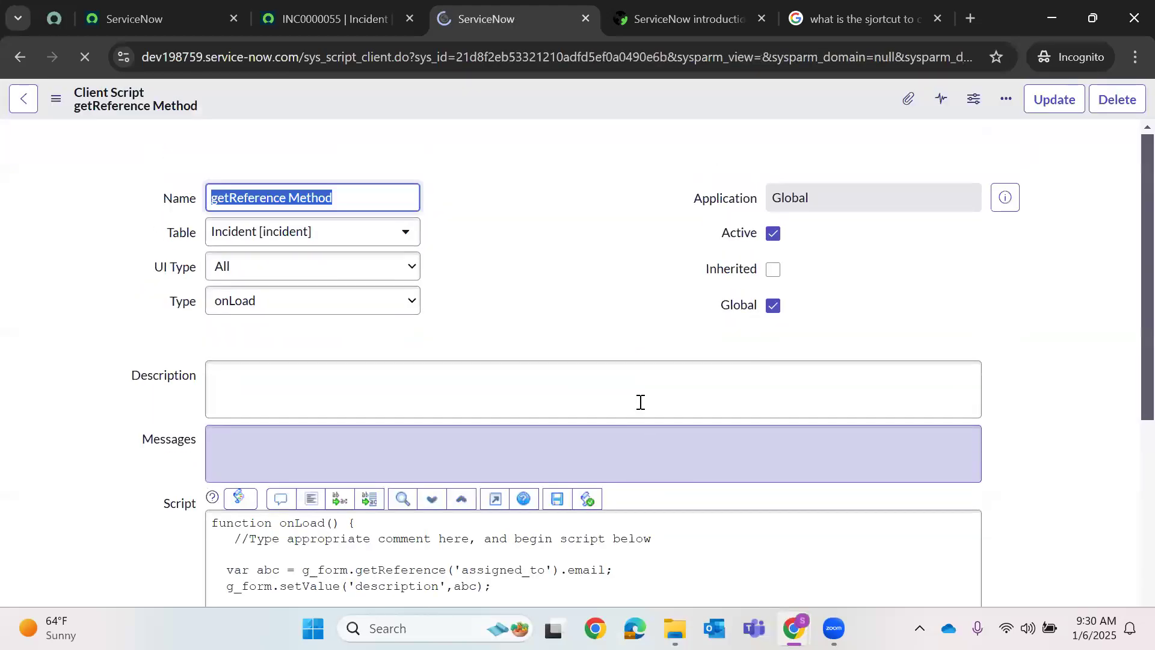
click(335, 18)
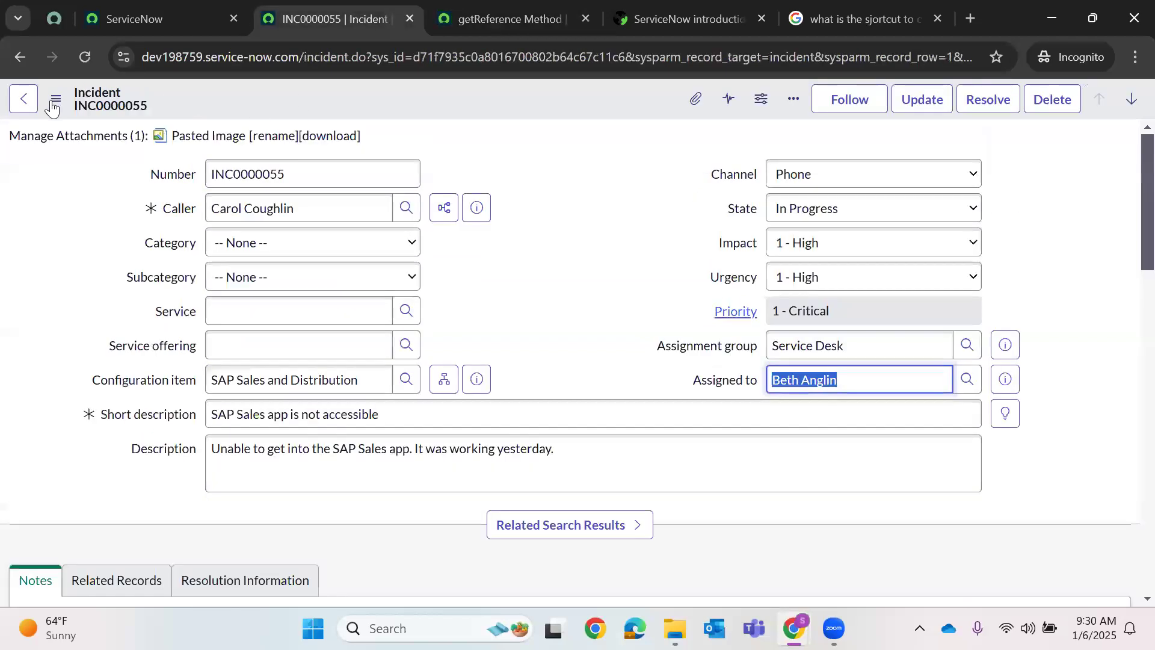
click(85, 57)
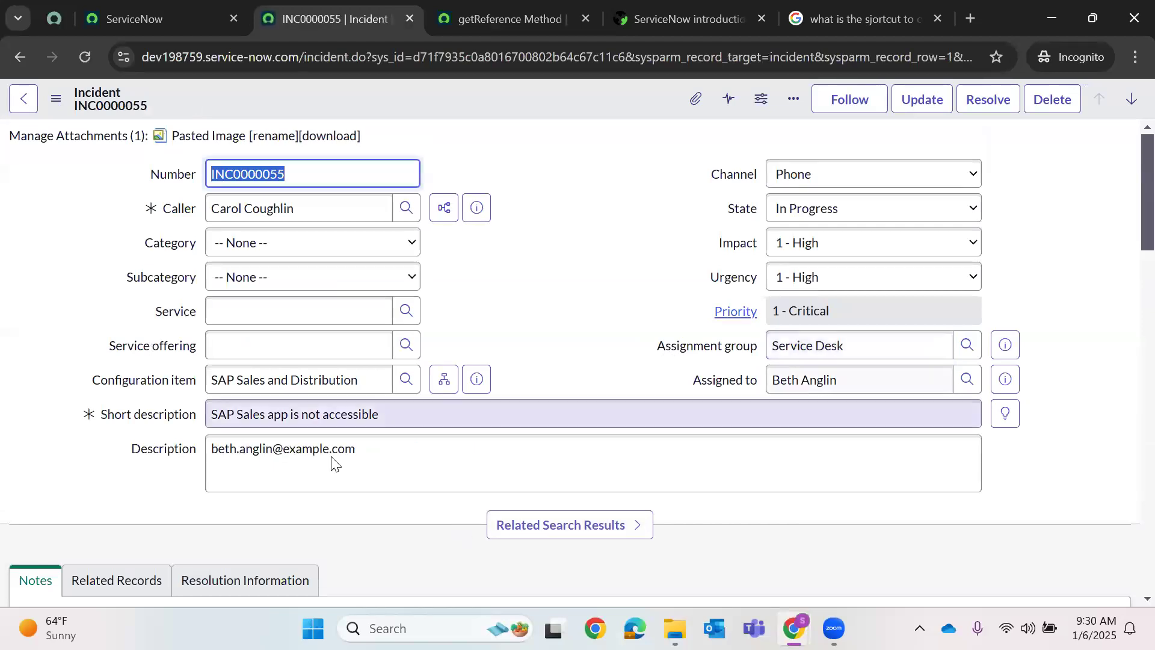
triple_click(477, 453)
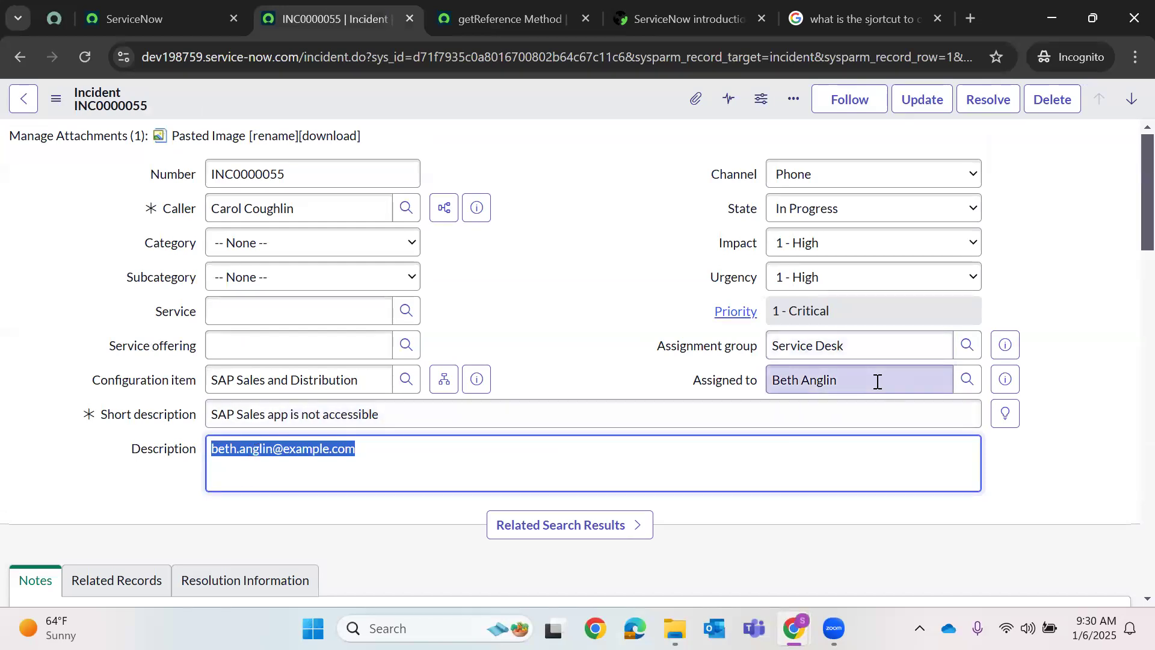
click(1005, 379)
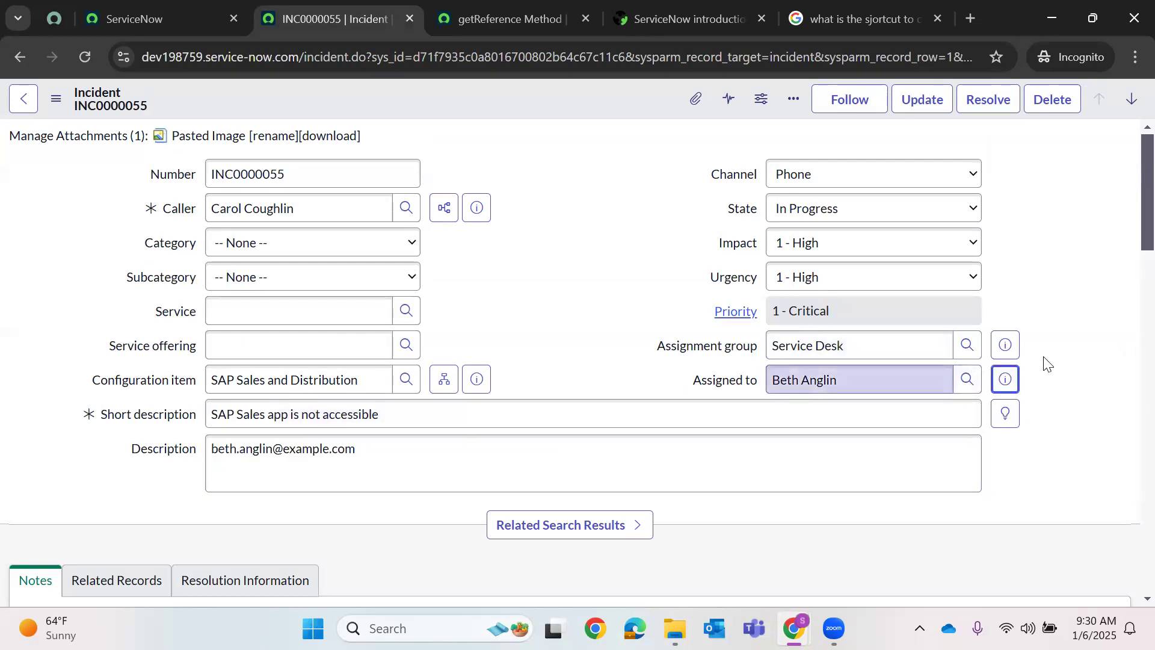
- Preview the Assigned to user's details and open their full user record
click(1009, 383)
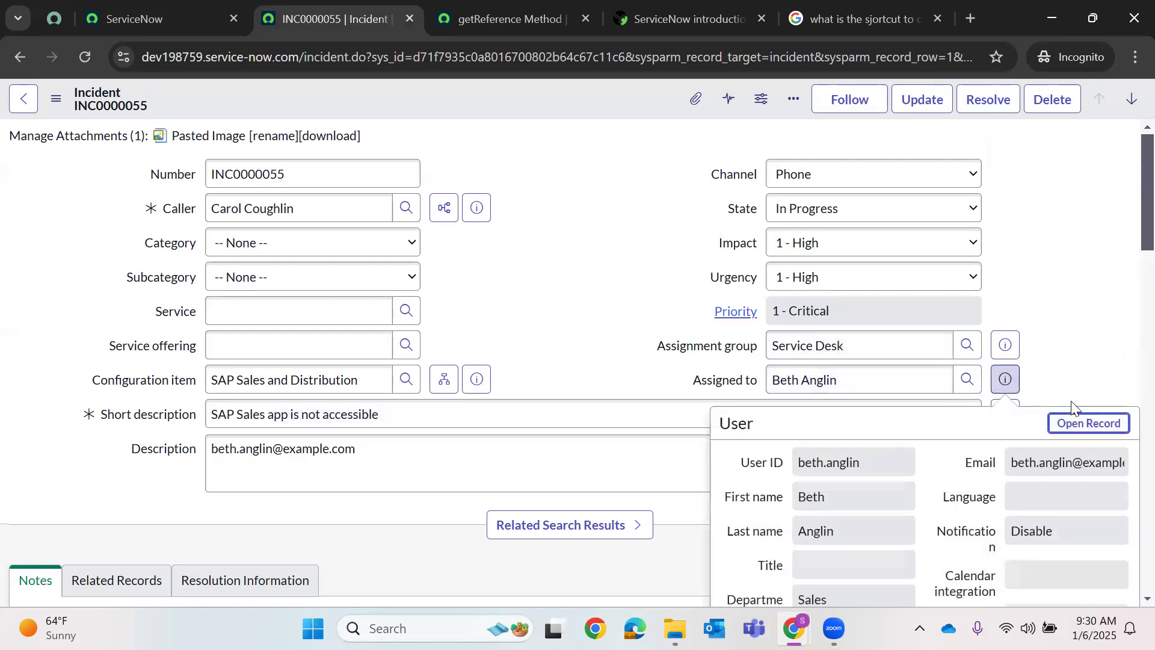
scroll(1088, 421, down, 5)
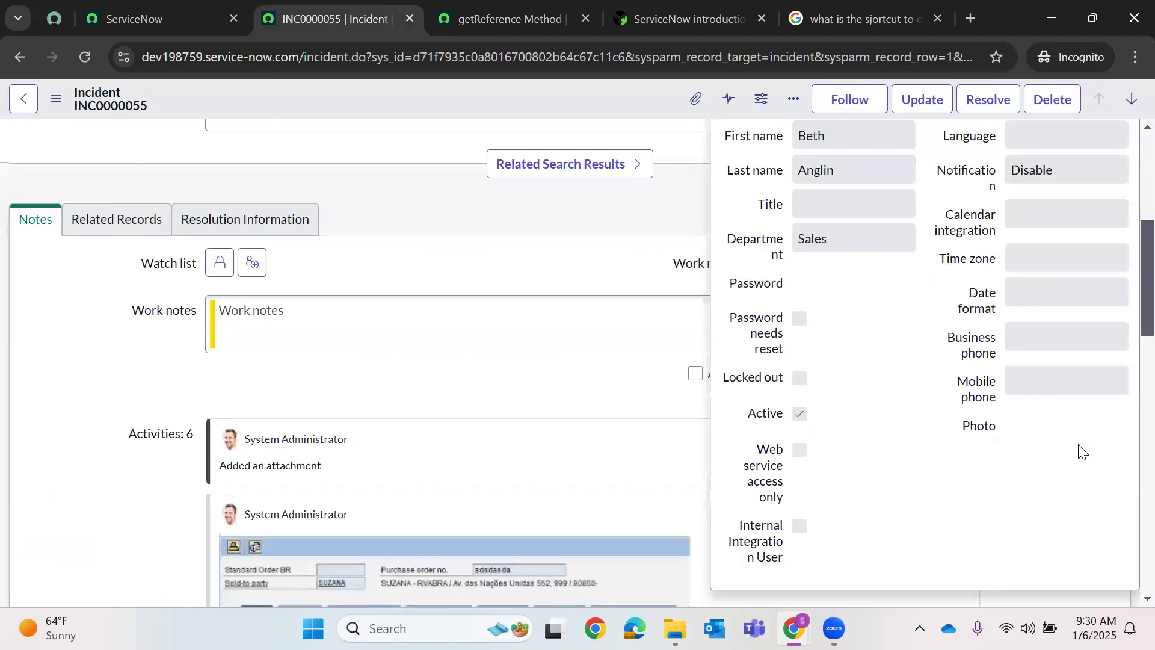
scroll(1080, 448, up, 3)
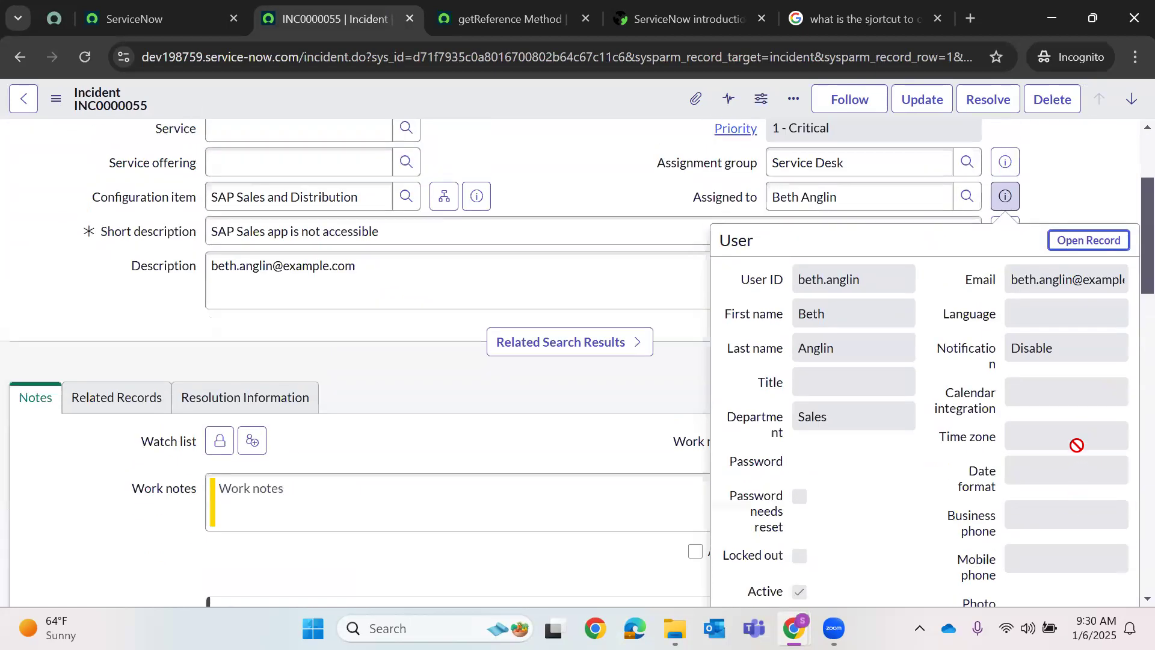
scroll(1076, 456, down, 1)
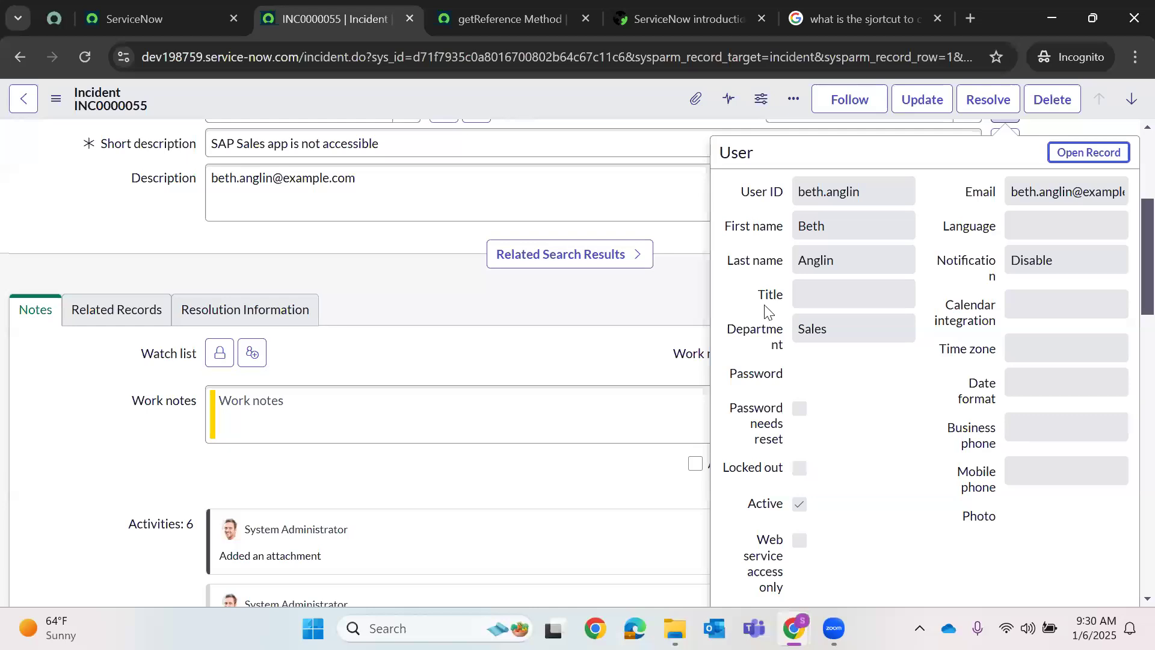
click(441, 188)
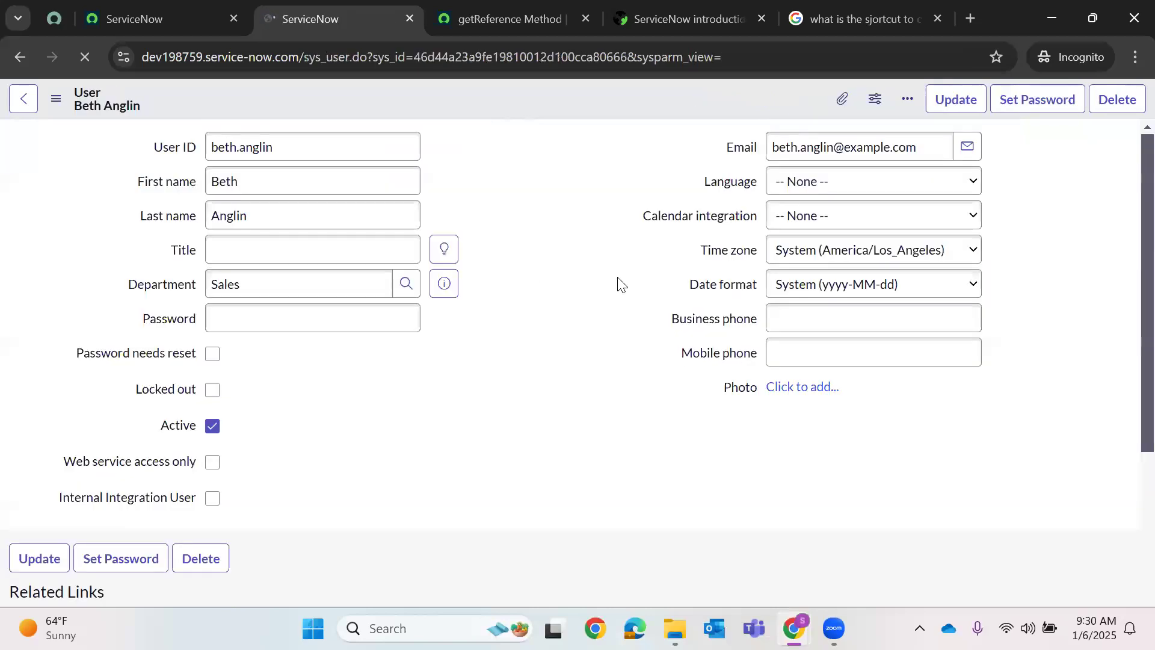
- Leave the Business phone field and return to the getReference Method script's code
click(786, 328)
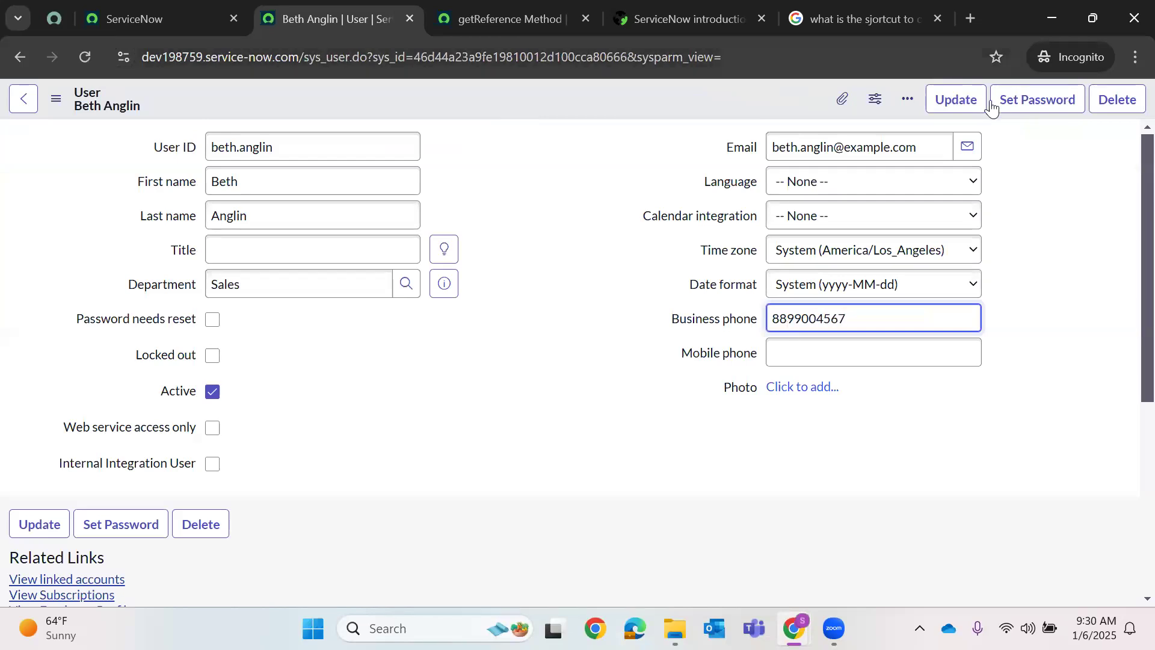
click(652, 7)
click(501, 6)
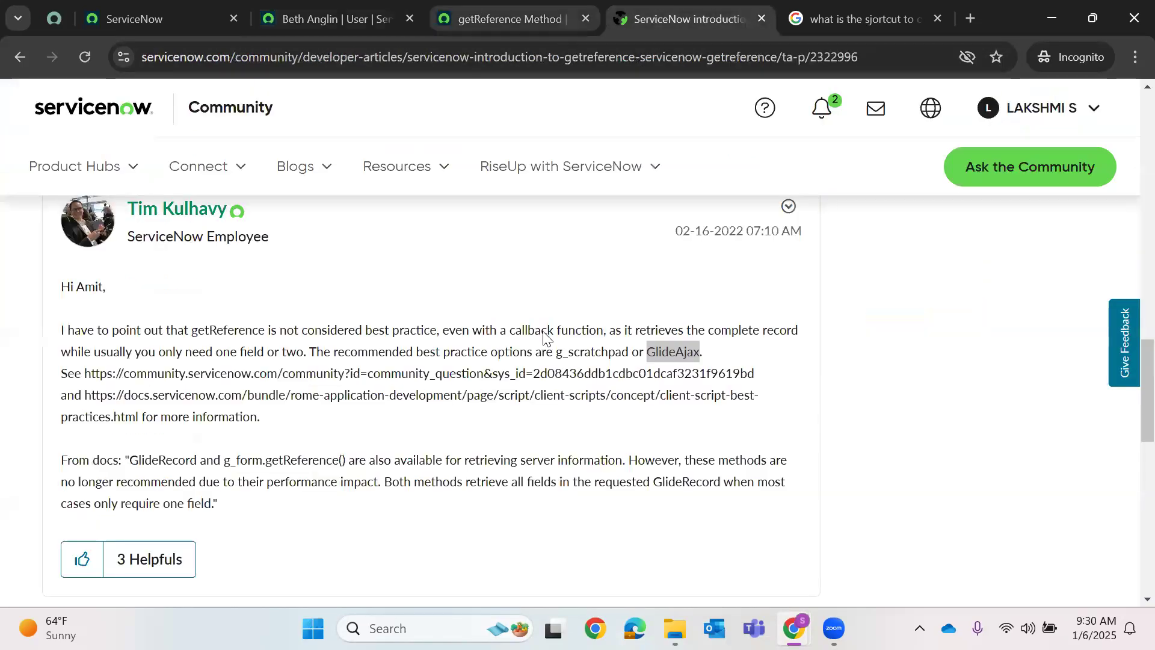
scroll(610, 304, down, 5)
- Change .email to .phone on script line 4 and save the client script
double_click(609, 300)
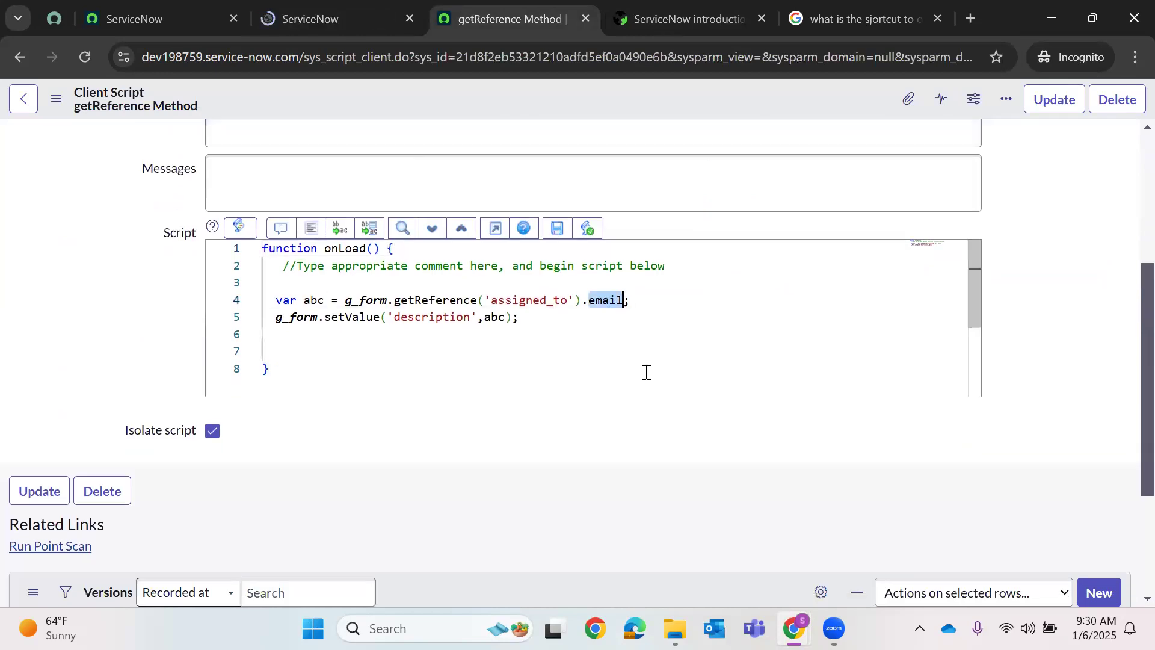
text(phone)
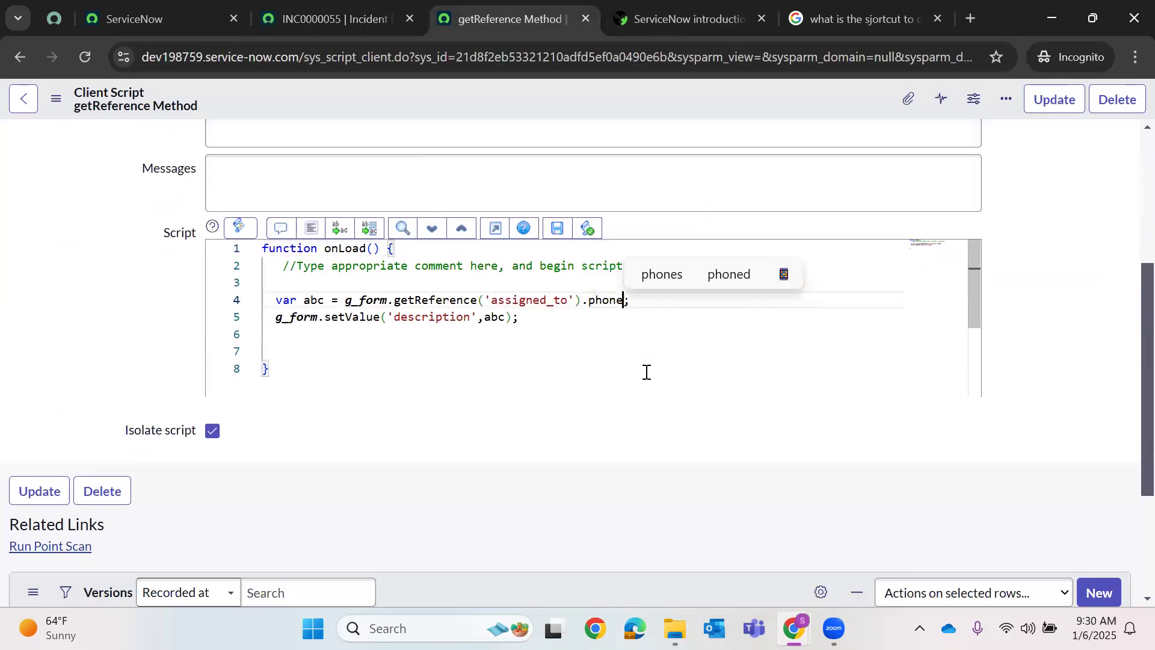
right_click(625, 98)
click(638, 106)
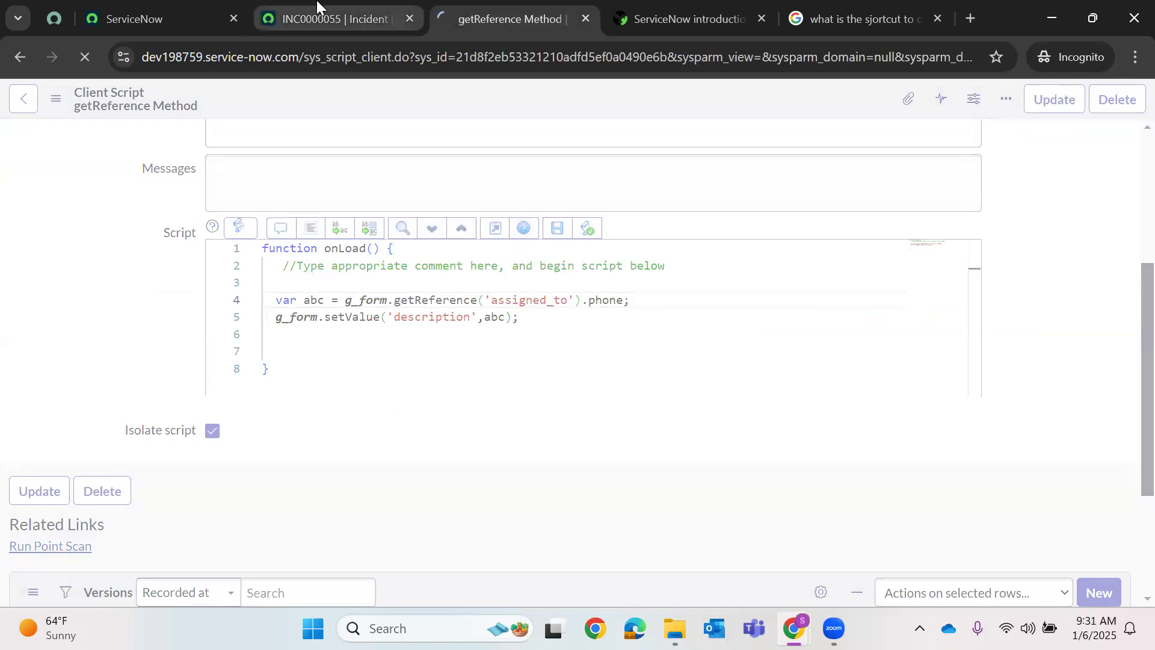
- Check INC0000055's Description value, then return to the client script
key(ctrl+shift+Tab)
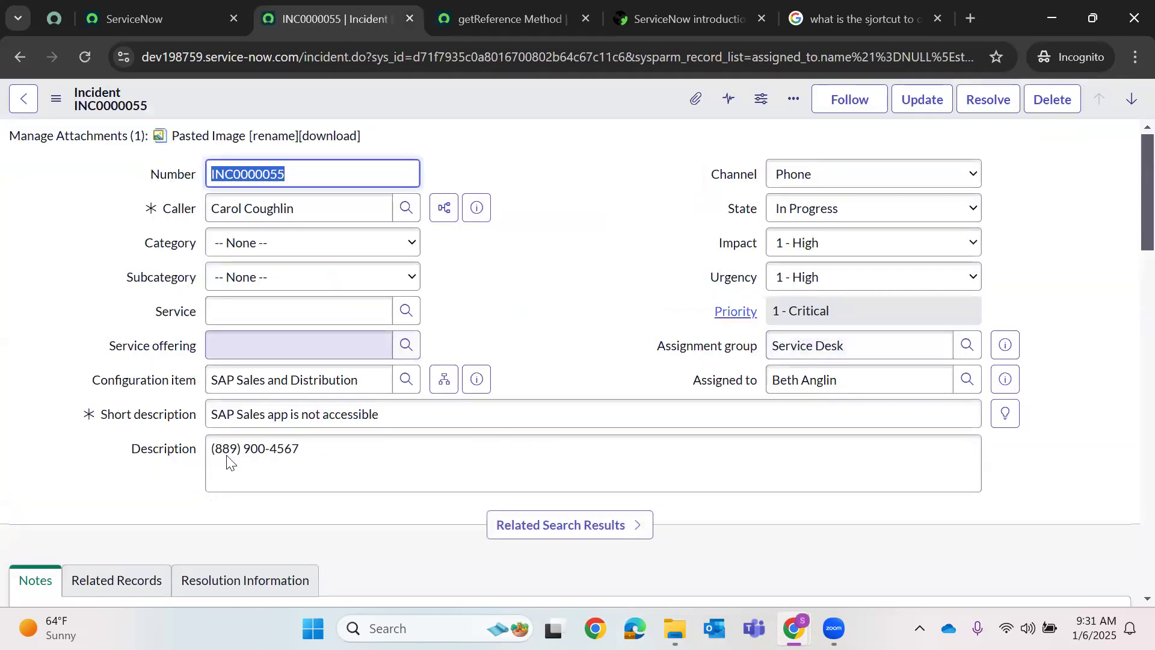
triple_click(595, 456)
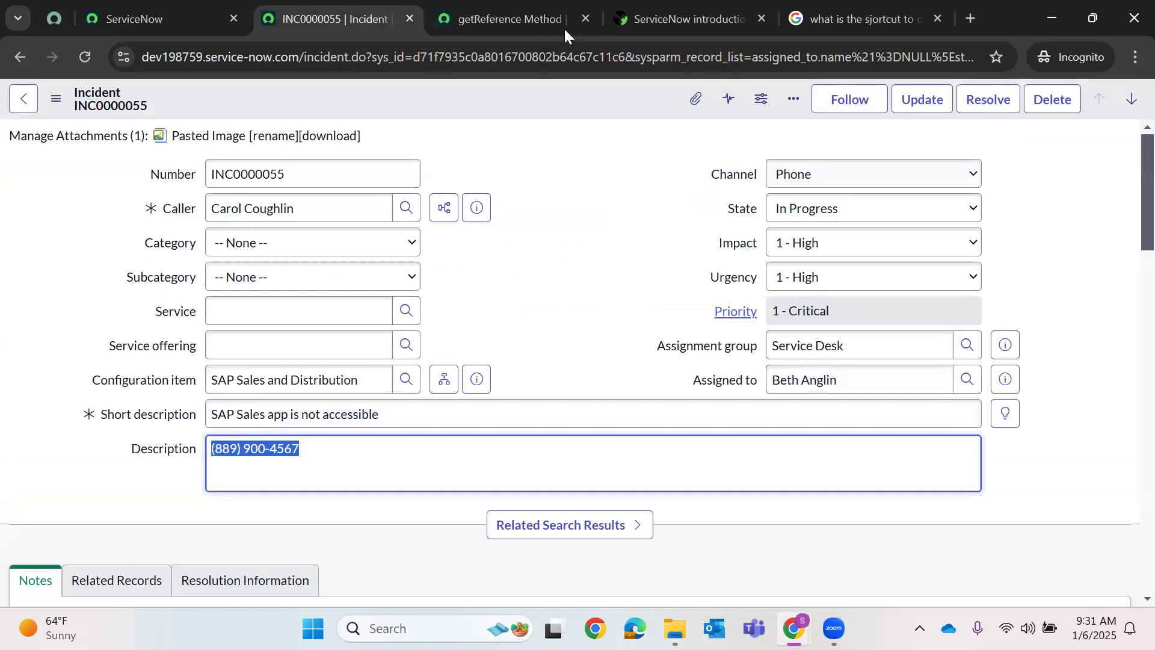
click(552, 17)
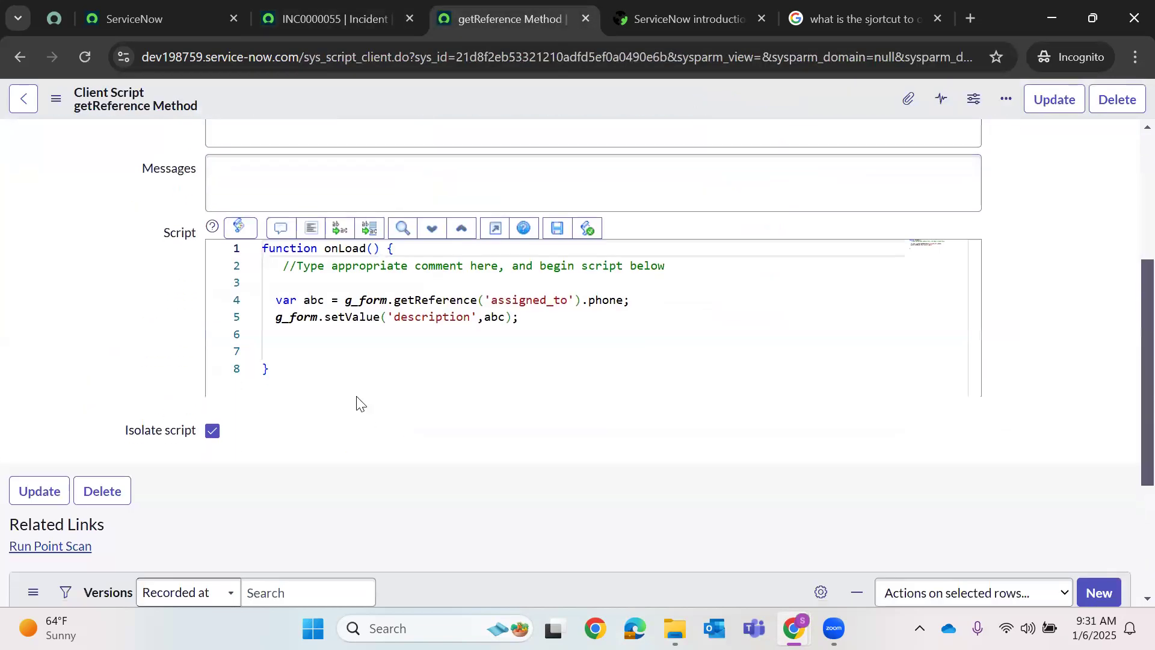
- Comment out script lines 4–5 with Ctrl+/ and add empty lines beneath them
click(530, 317)
shift+click(265, 299)
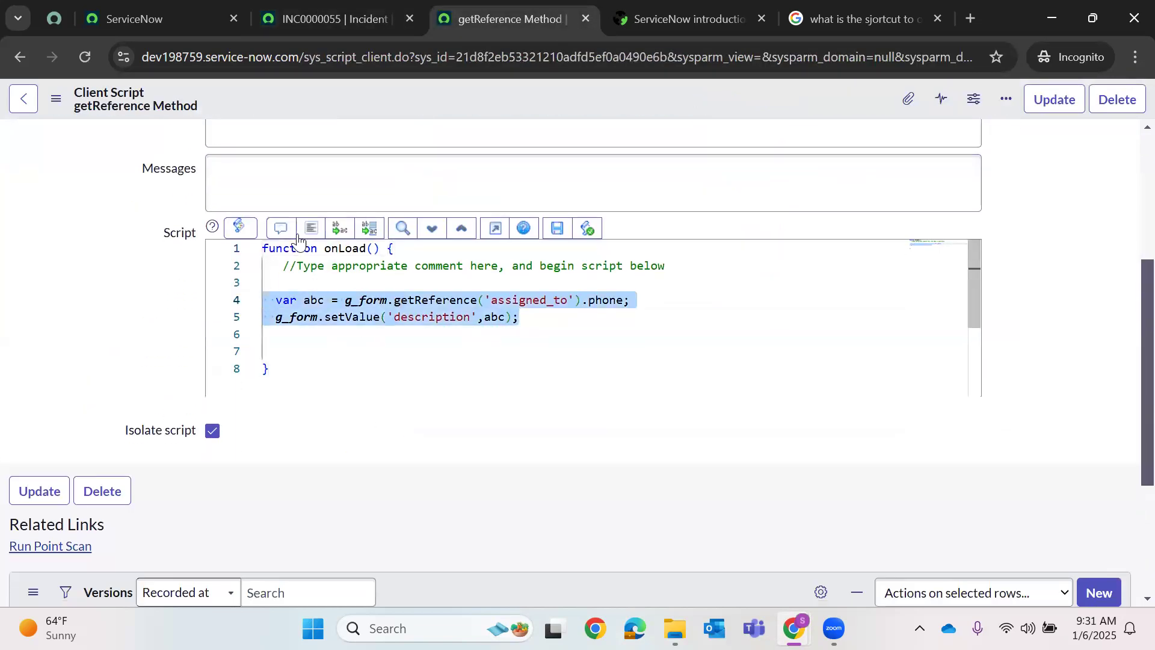
key(ctrl+slash)
click(558, 328)
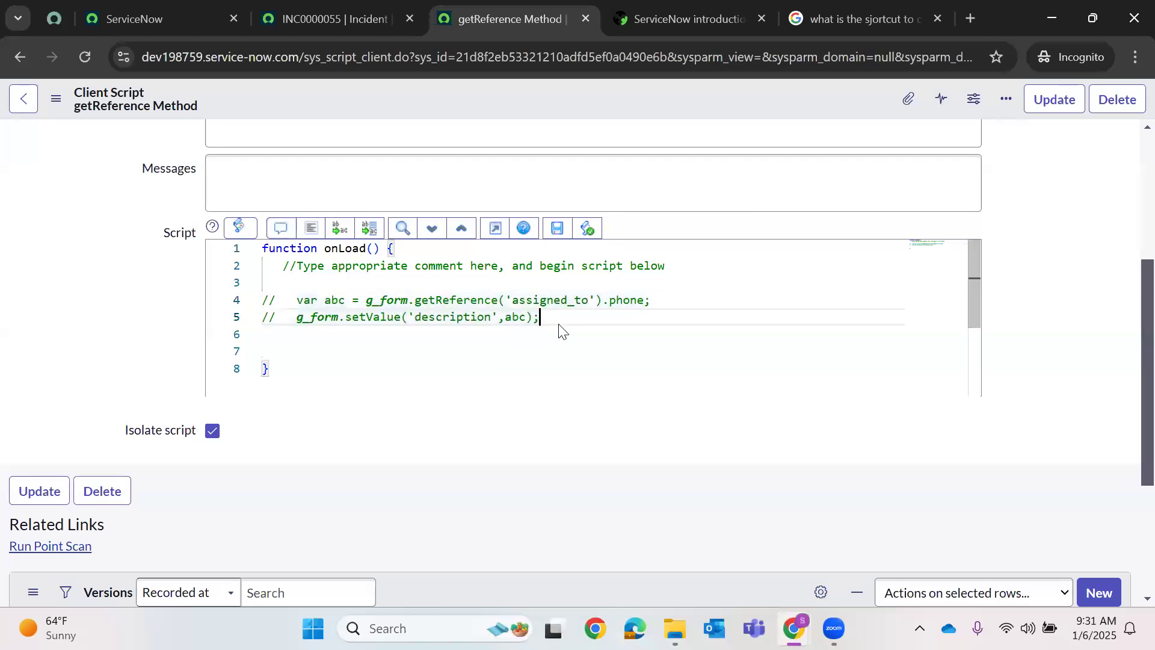
key(Return)
key(Return)
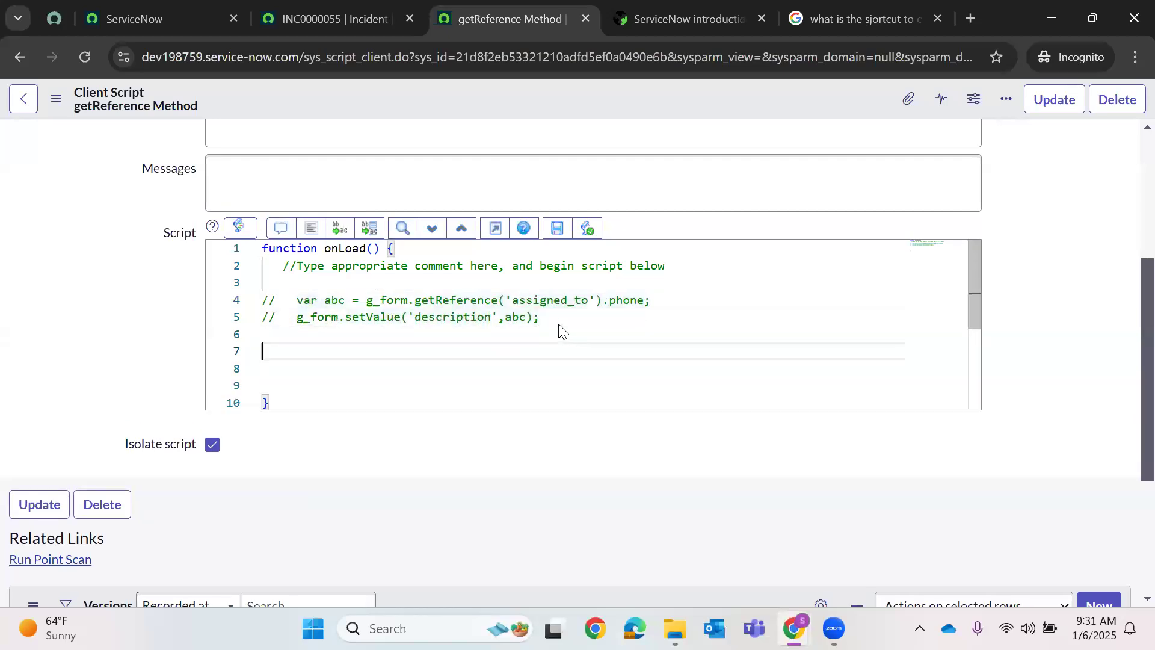
text(g_form)
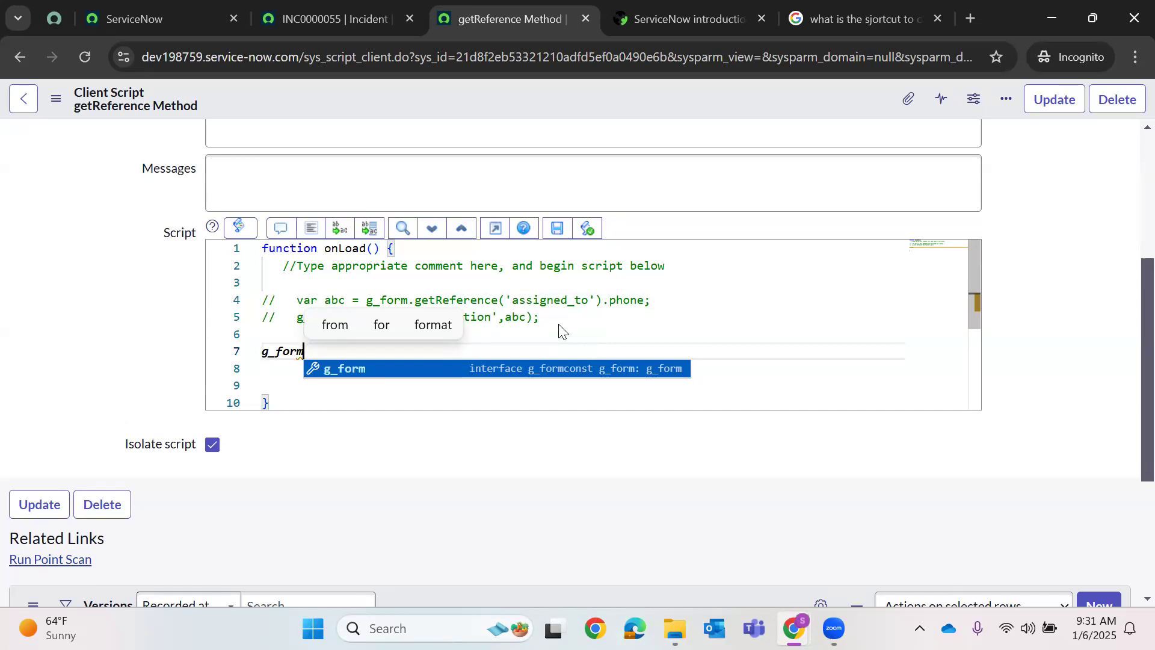
key(BackSpace)
key(BackSpace)
key(BackSpace)
key(BackSpace)
key(BackSpace)
key(BackSpace)
key(BackSpace)
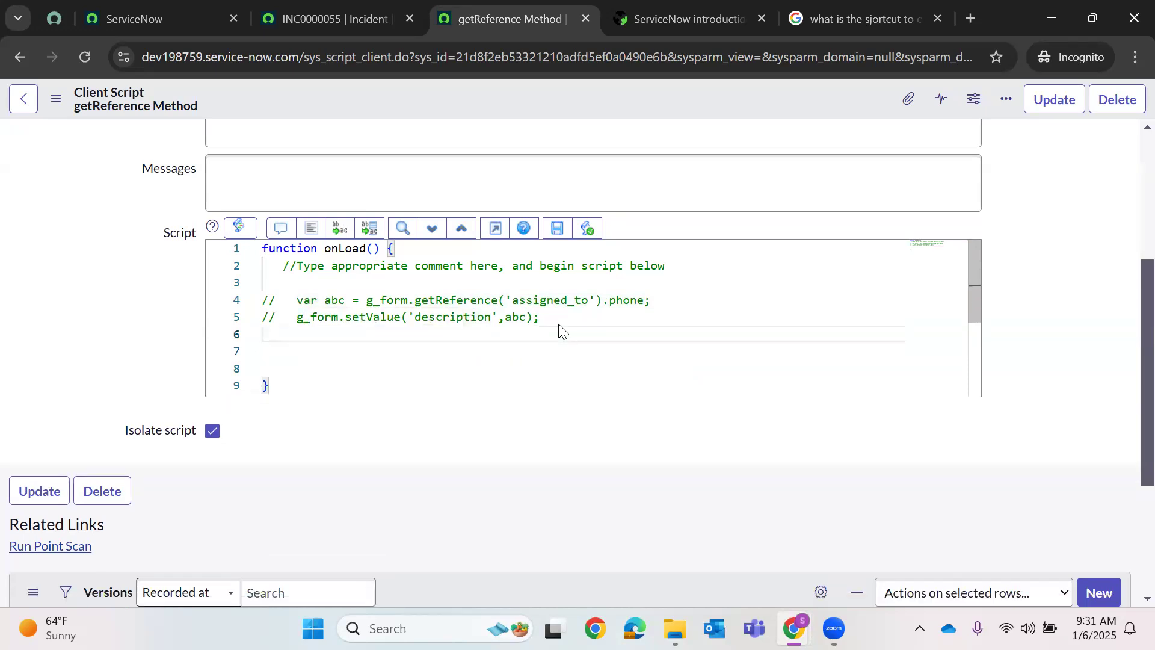
key(Return)
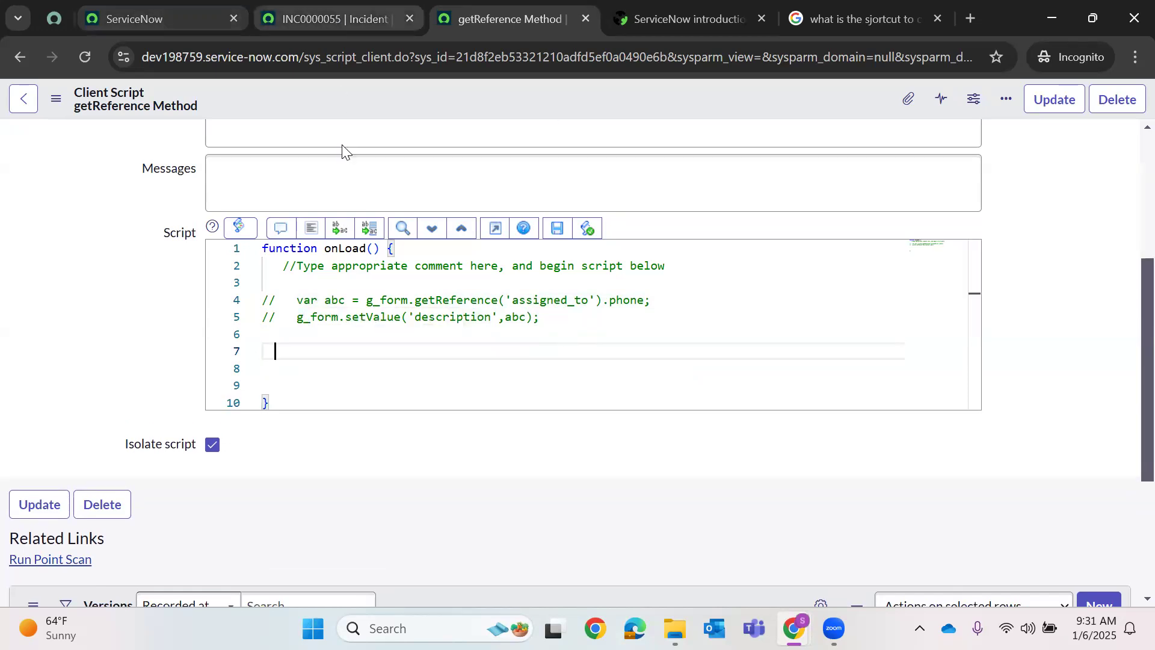
key(ctrl+shift+Tab)
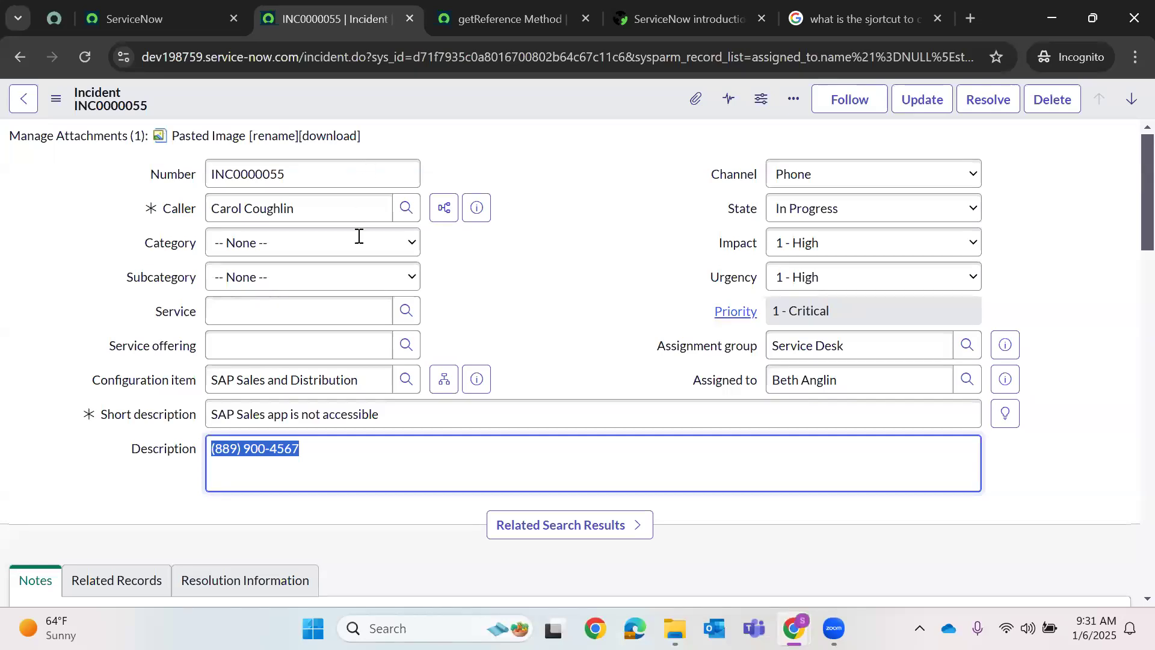
key(ctrl+Tab)
- Write g_form.getReference('caller_id',getEmail); on line 7
text(var)
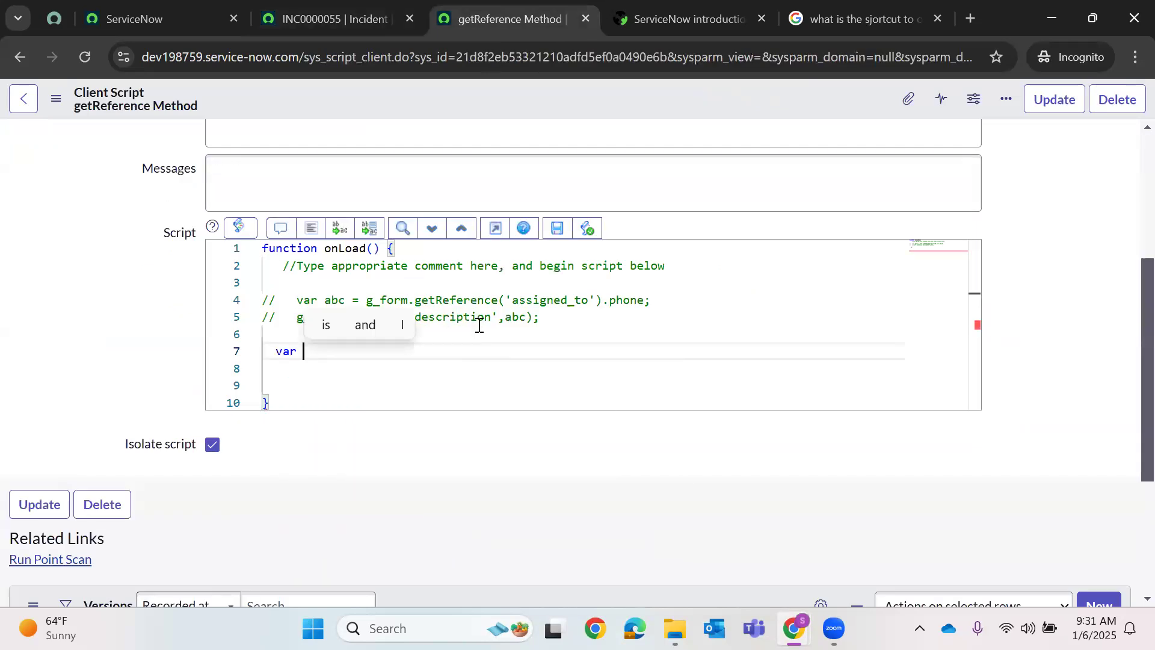
key(Delete)
key(BackSpace)
key(BackSpace)
key(BackSpace)
key(BackSpace)
text(_form.getR)
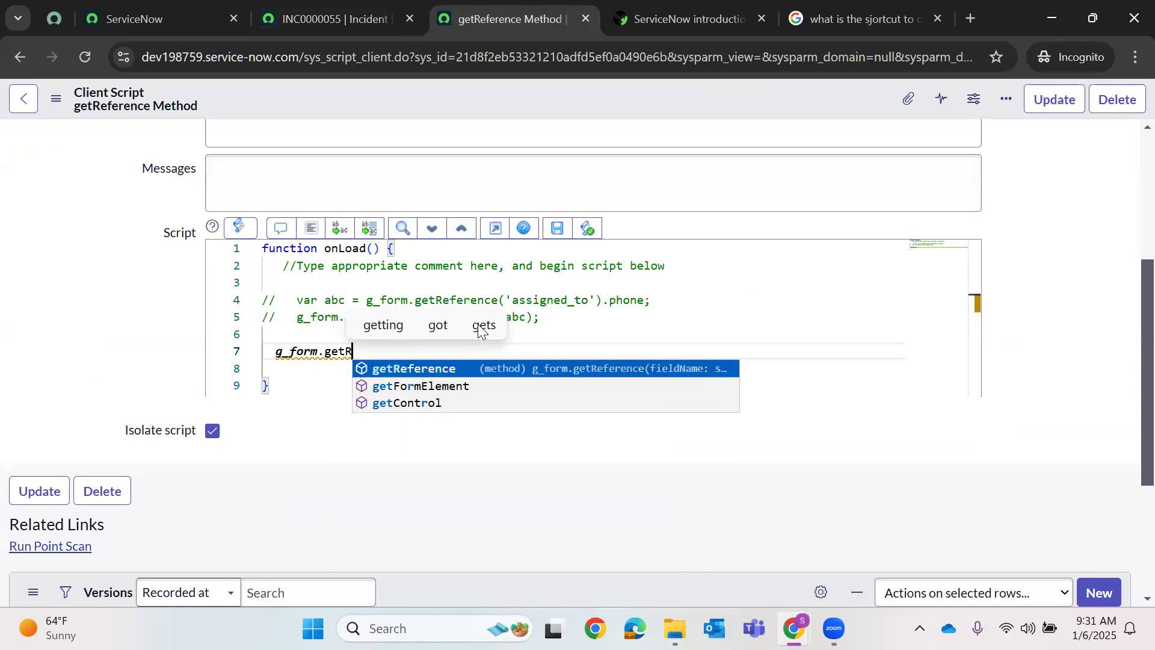
key(Return)
text(()
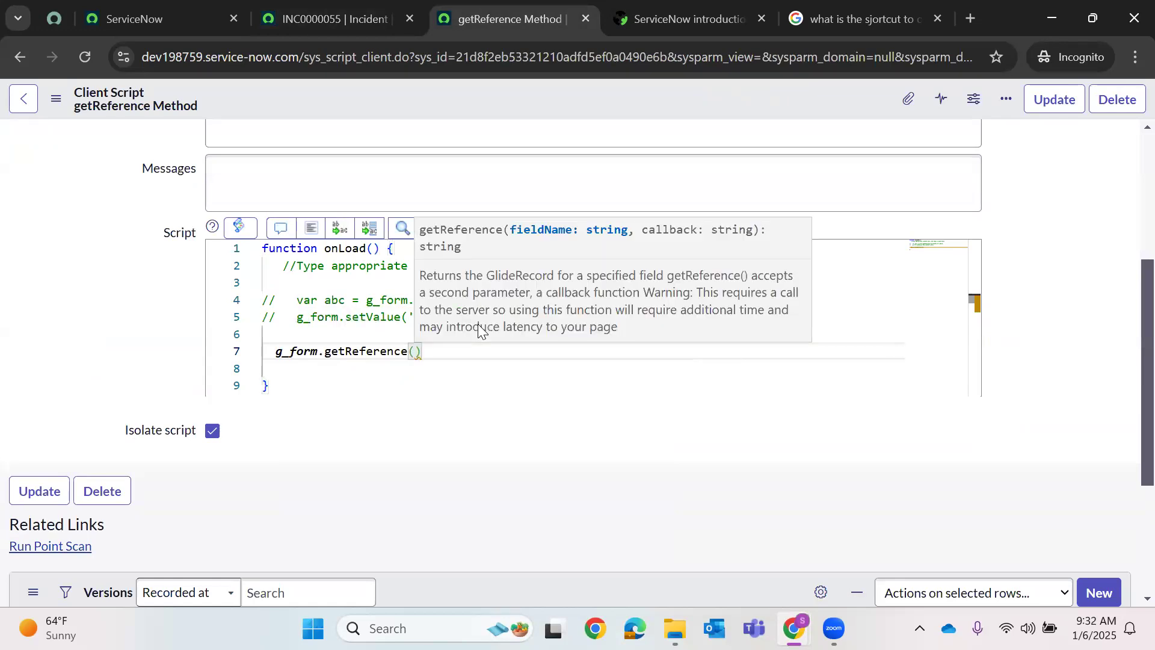
text('c)
text(aller_id')
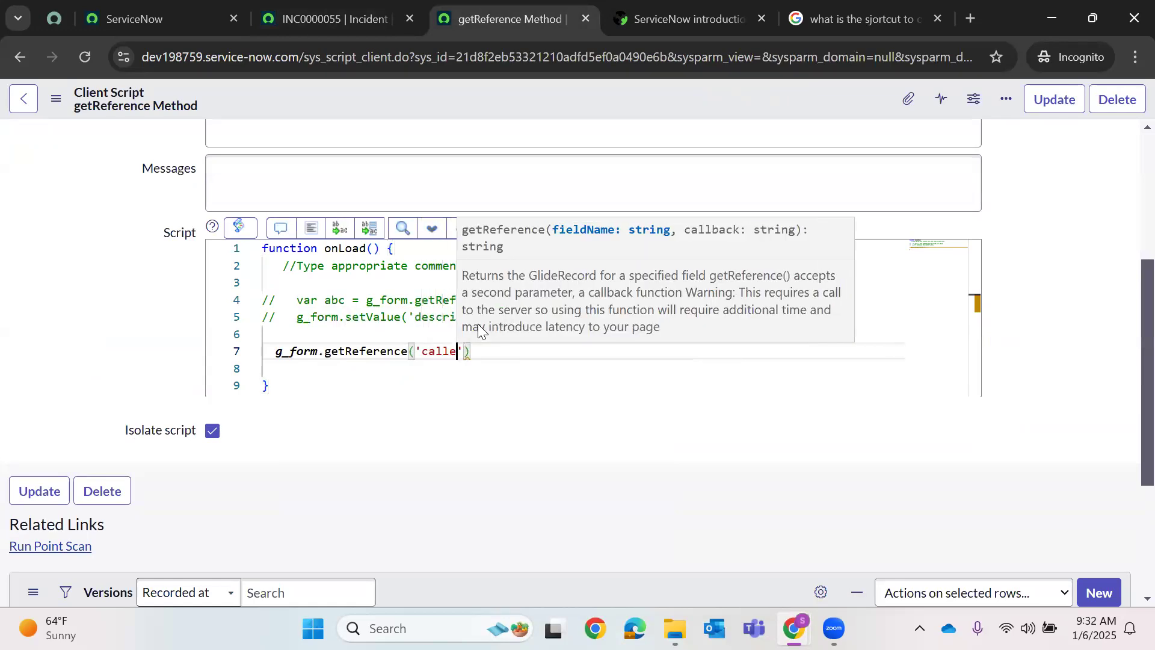
text(,)
text(get)
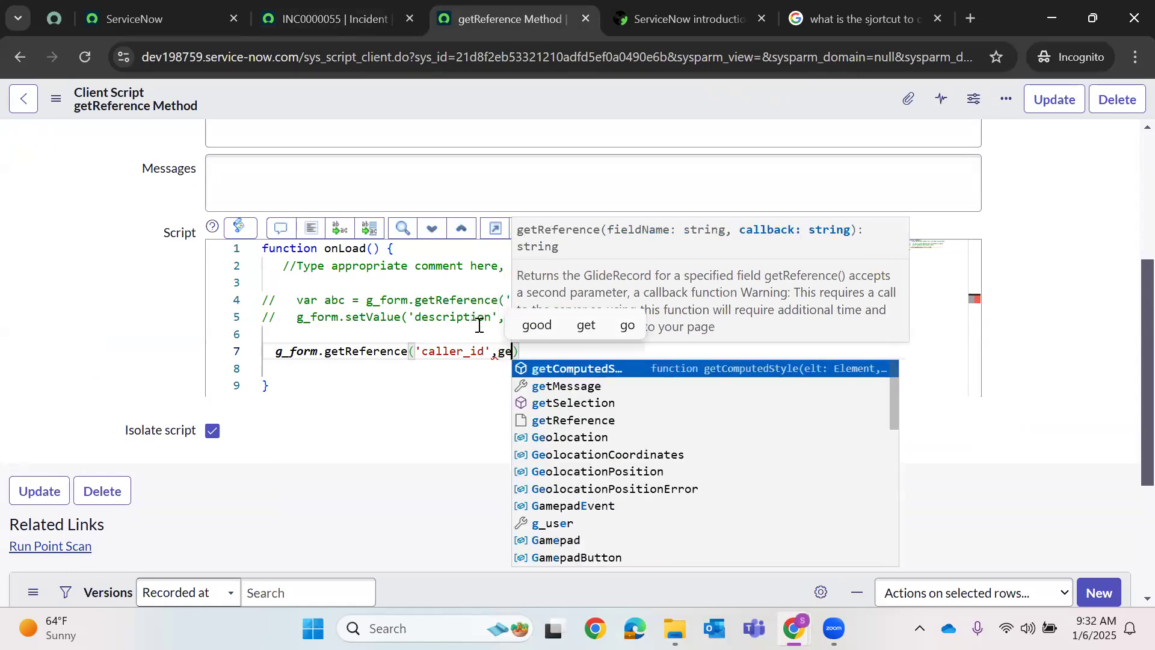
text(Email))
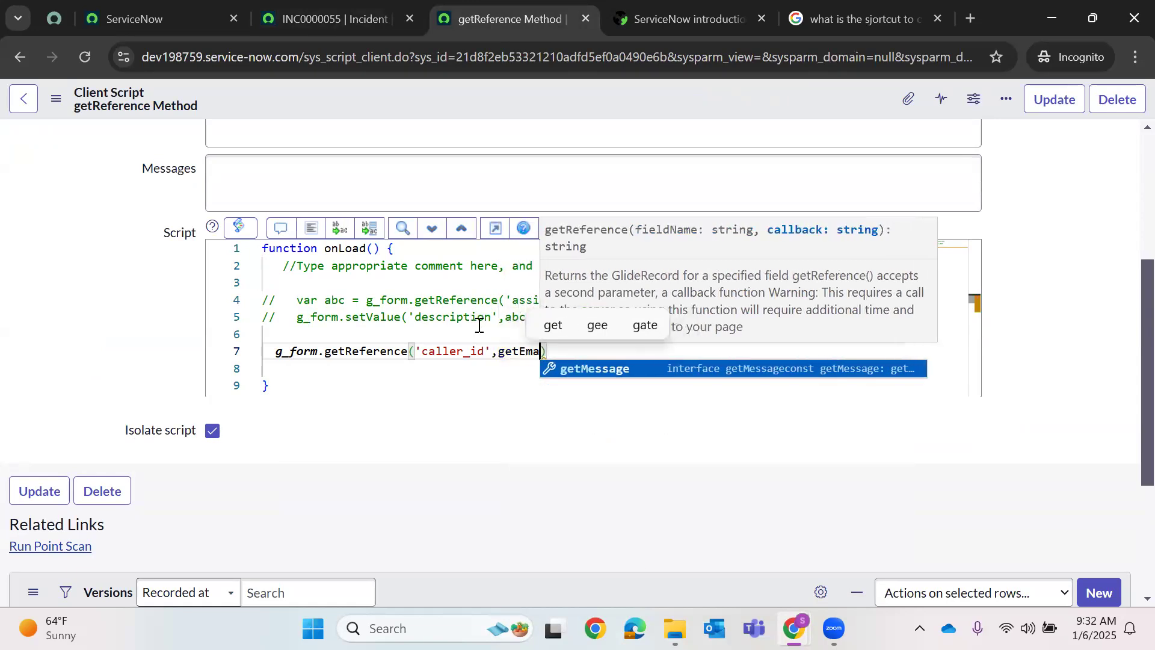
text(;)
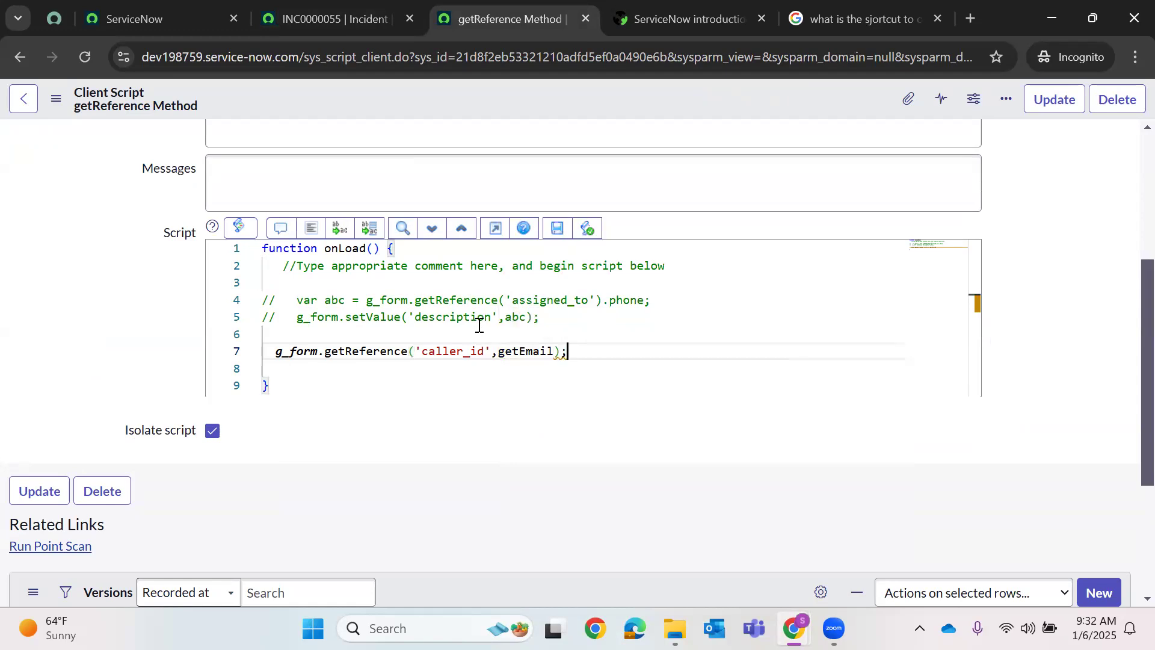
- Declare the callback function getEmail(gh){ and prefix line 7 with var gh =
key(Return)
key(Return)
text(function )
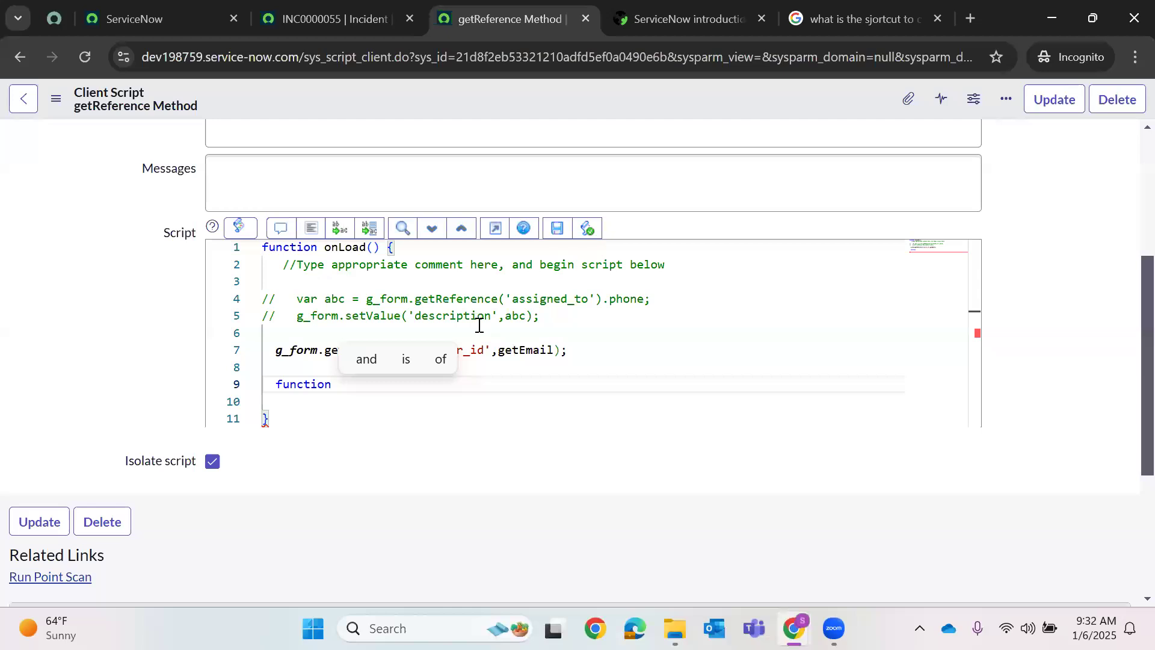
text(getMa)
key(BackSpace)
key(BackSpace)
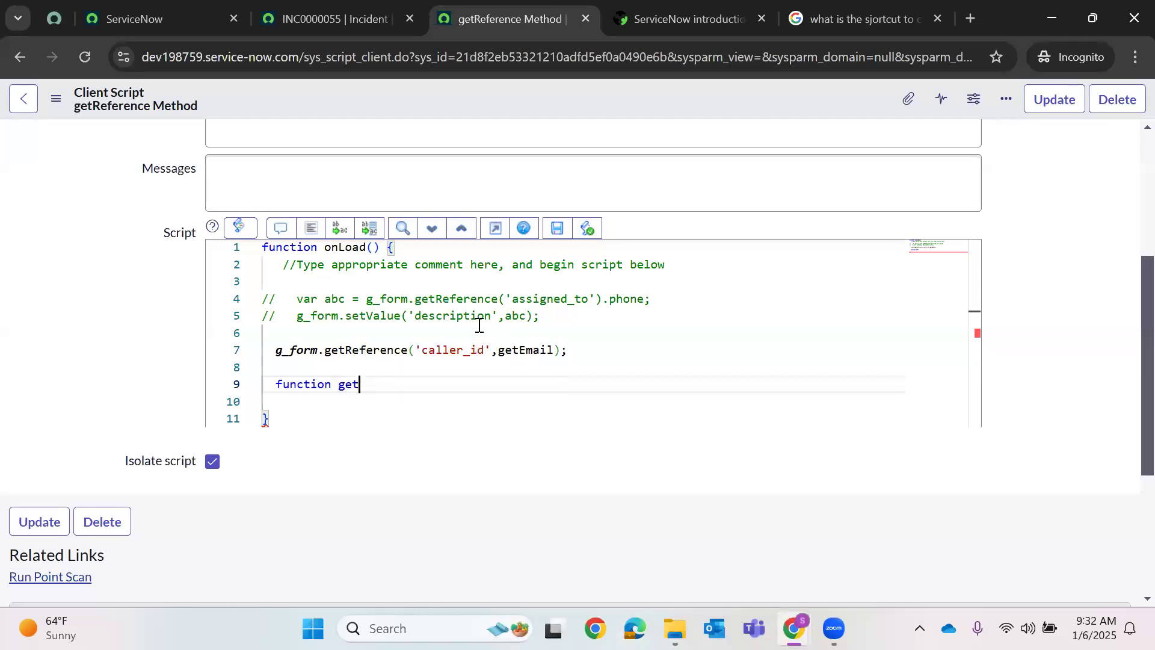
text(Email)
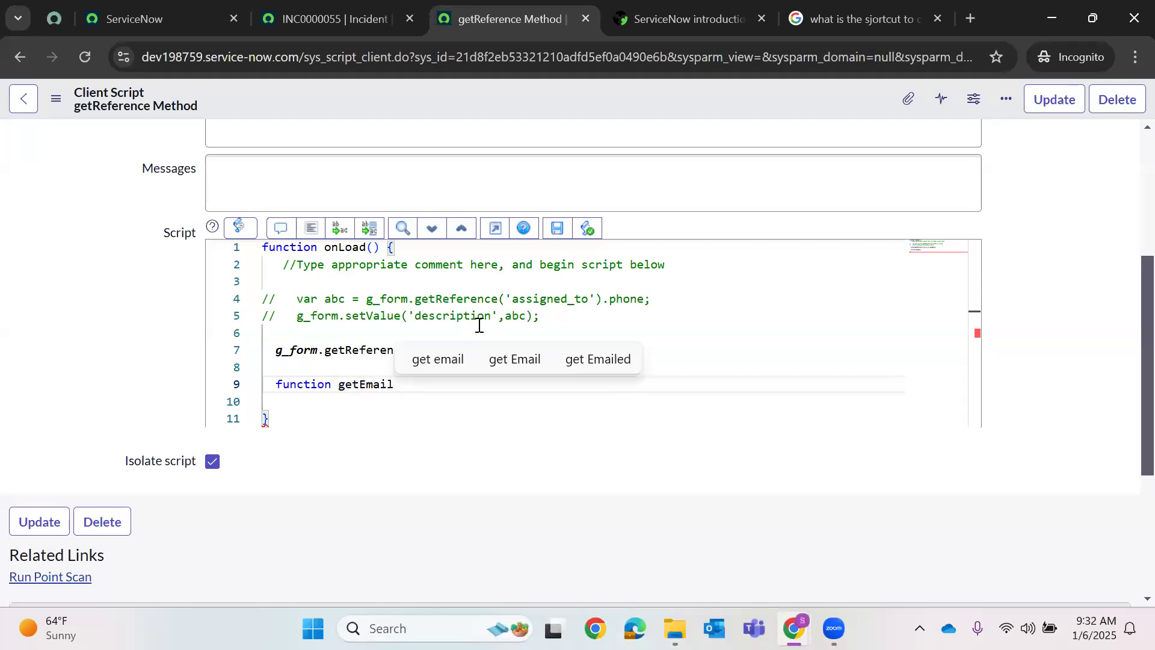
text(()
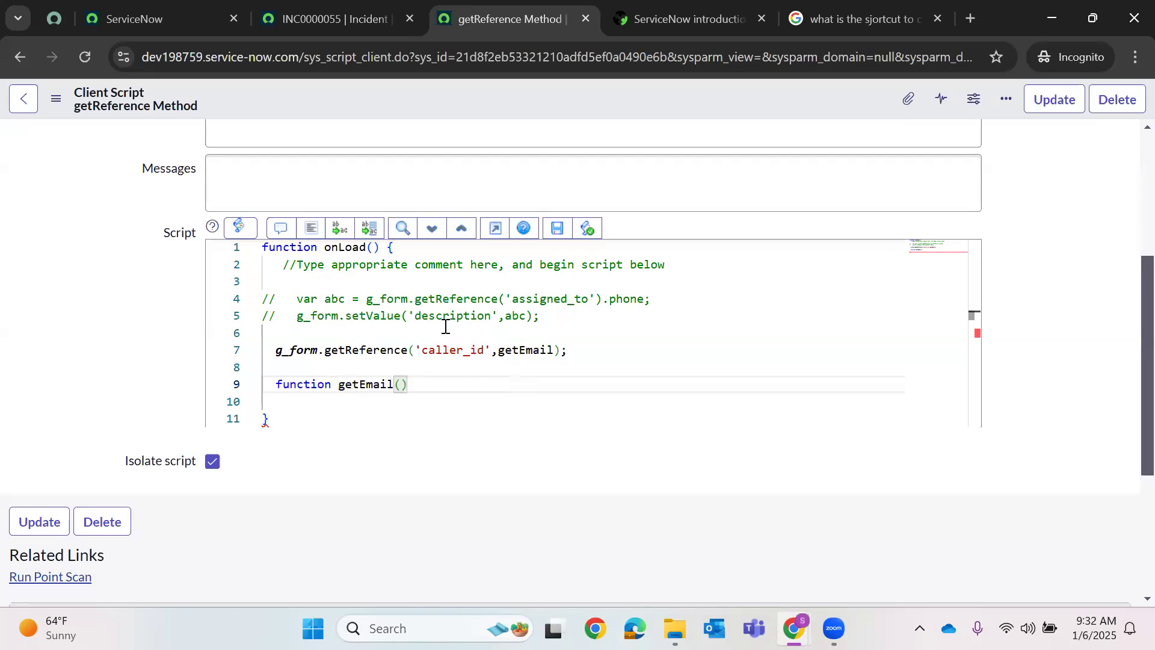
click(277, 354)
text(var gh )
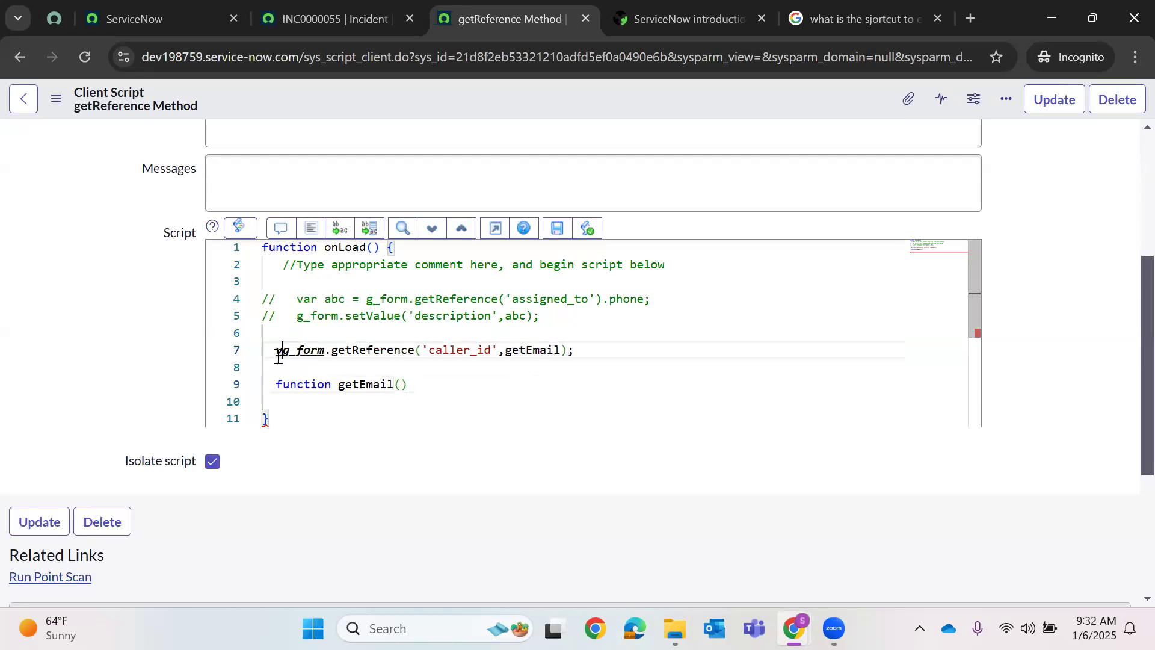
text(=)
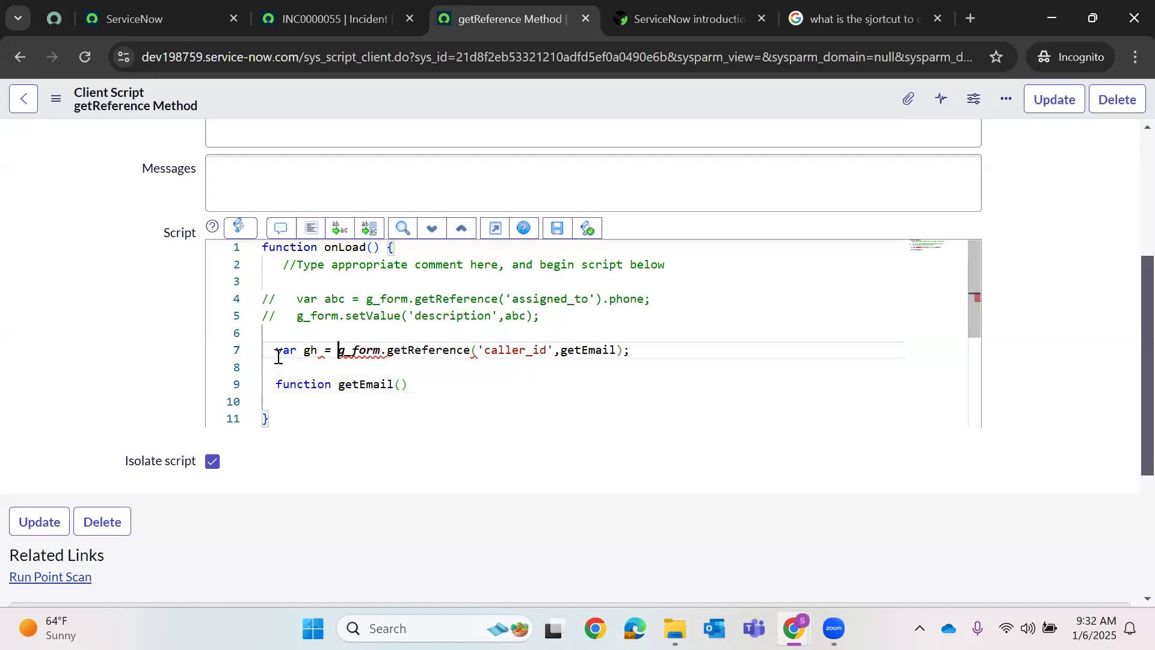
click(400, 384)
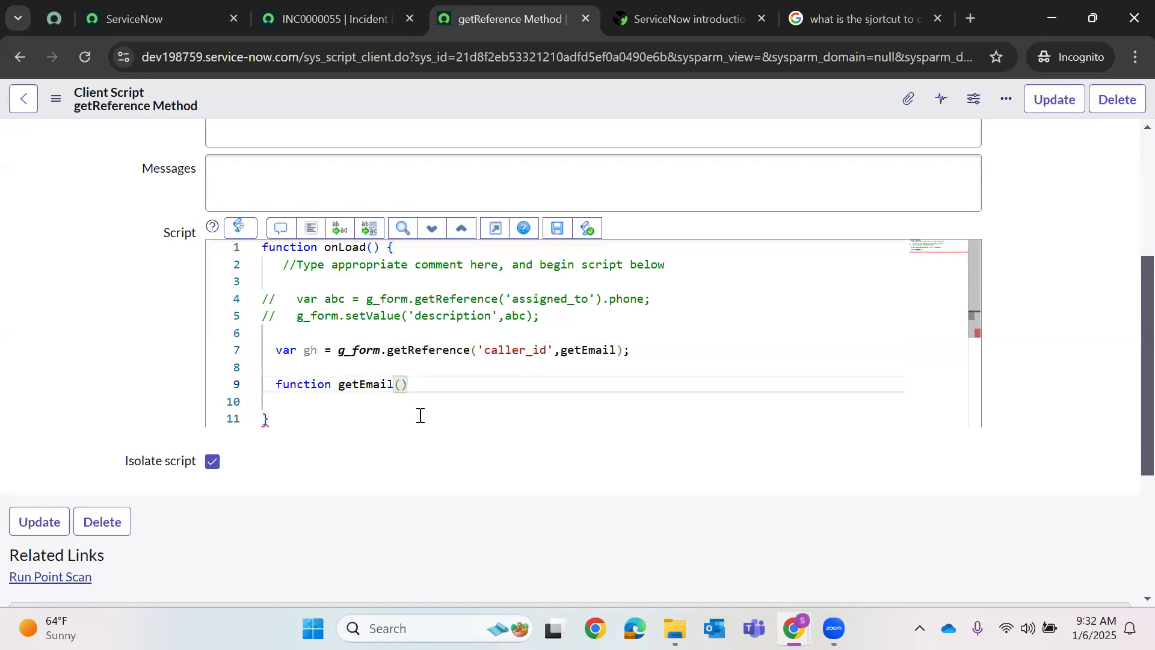
text(gh){)
key(Return)
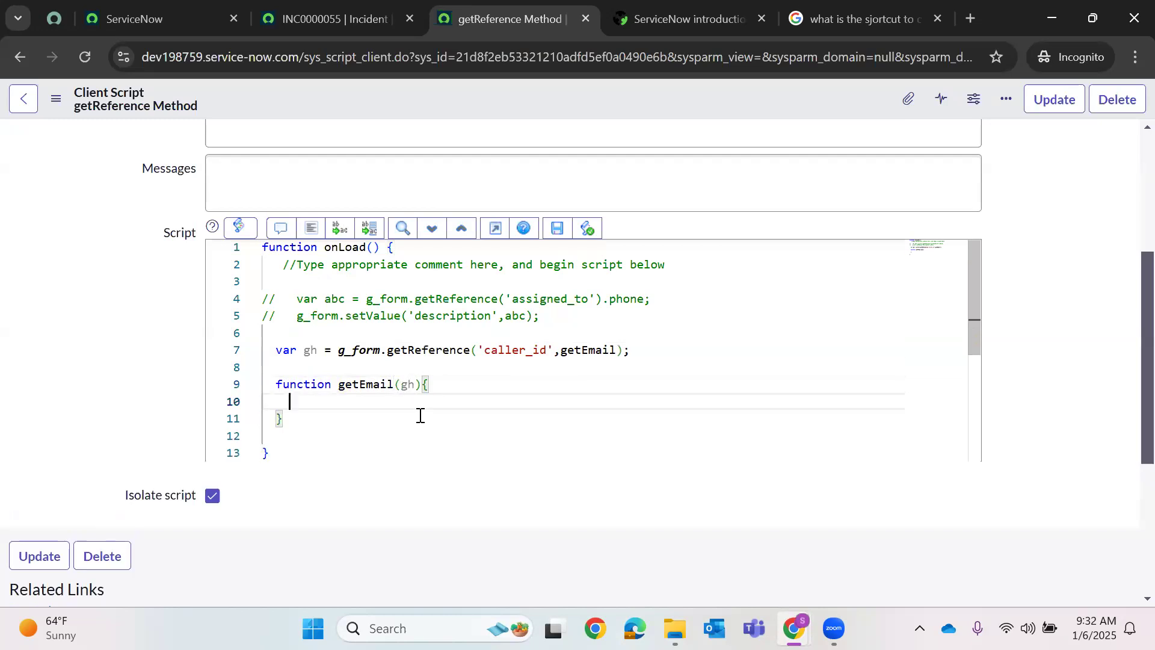
- In getEmail add g_form.addInfoMessage(gh.email); and g_form.setValue('description',gh.phone);
text(g)
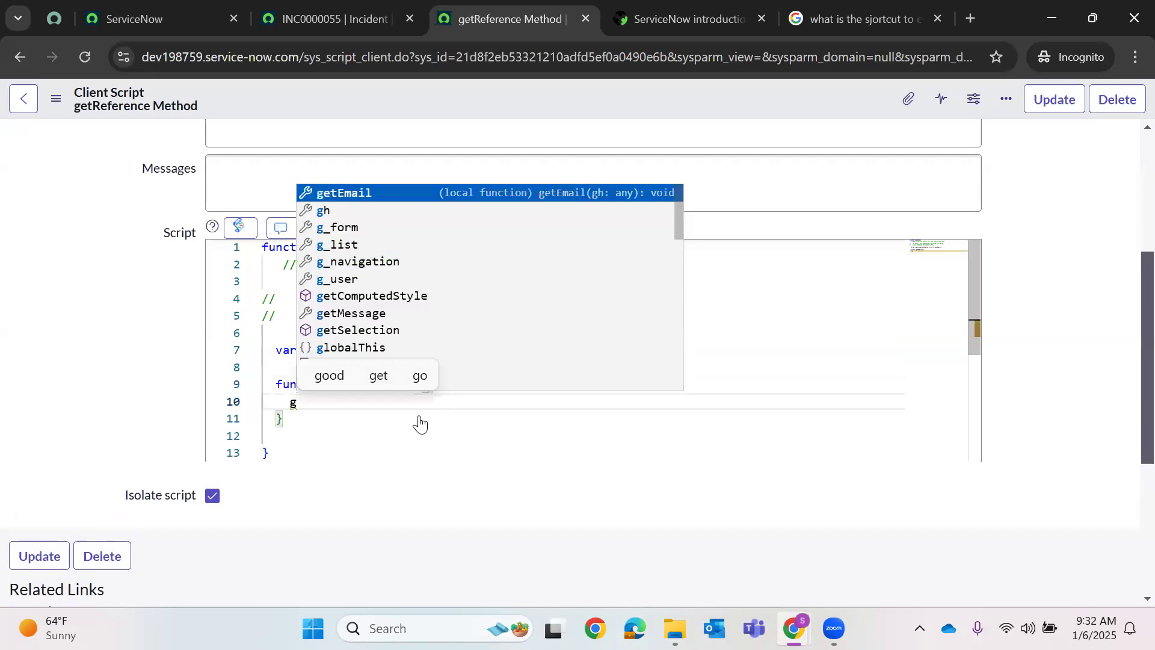
text(_form.add)
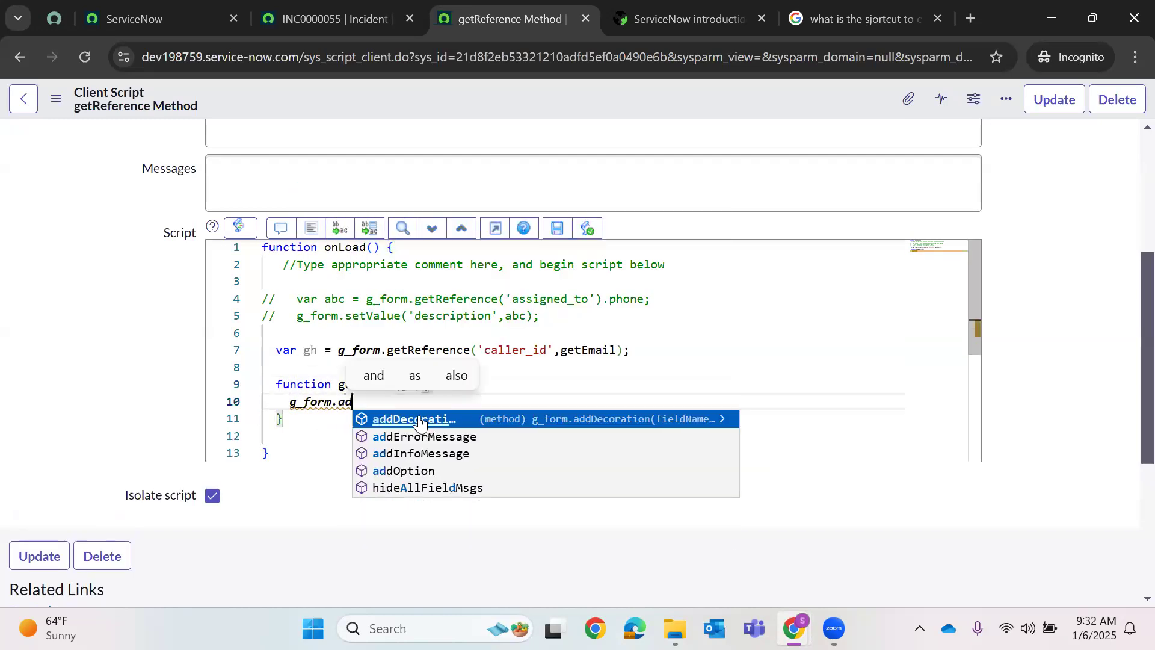
key(Down)
key(Down)
key(Return)
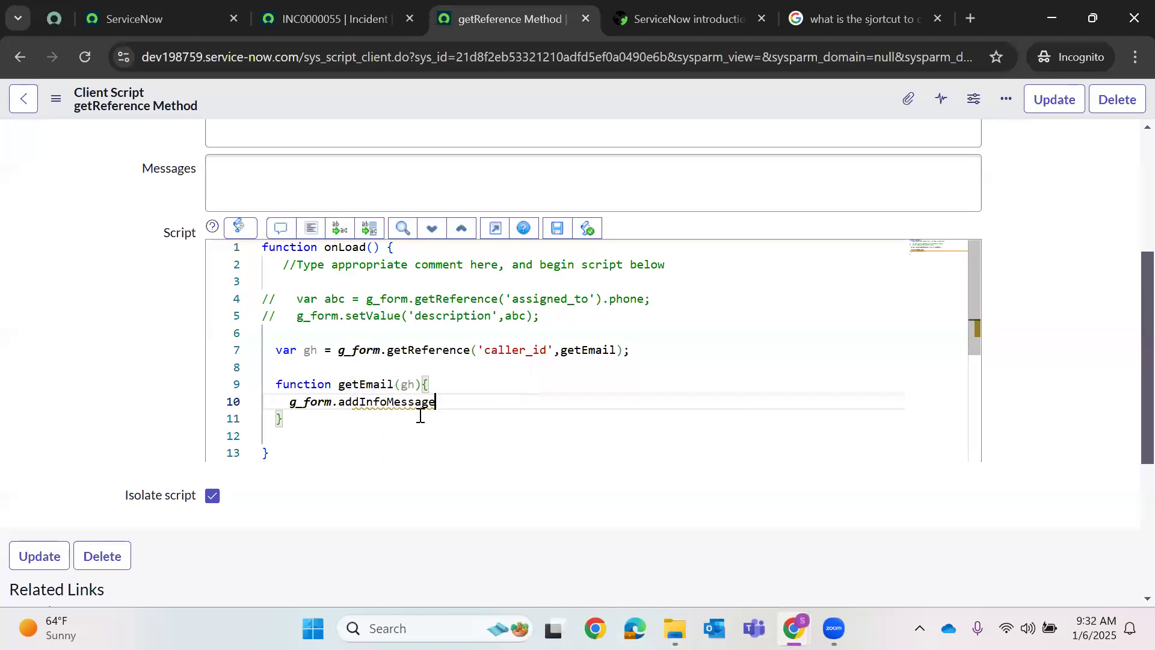
text(()
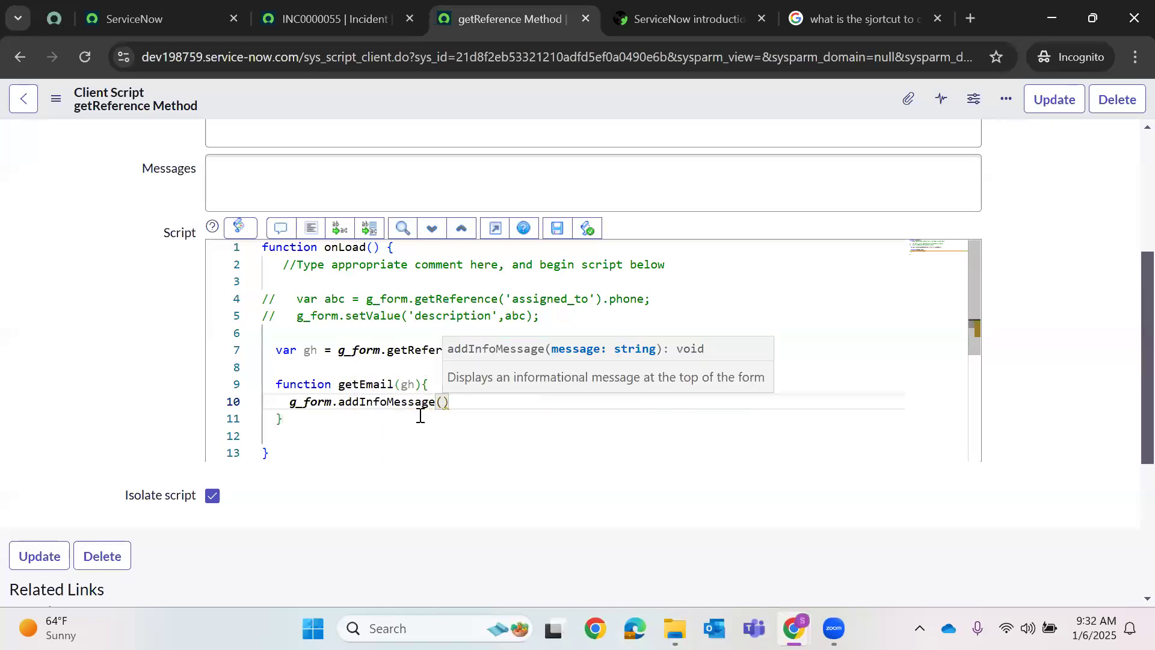
text(gh.email)
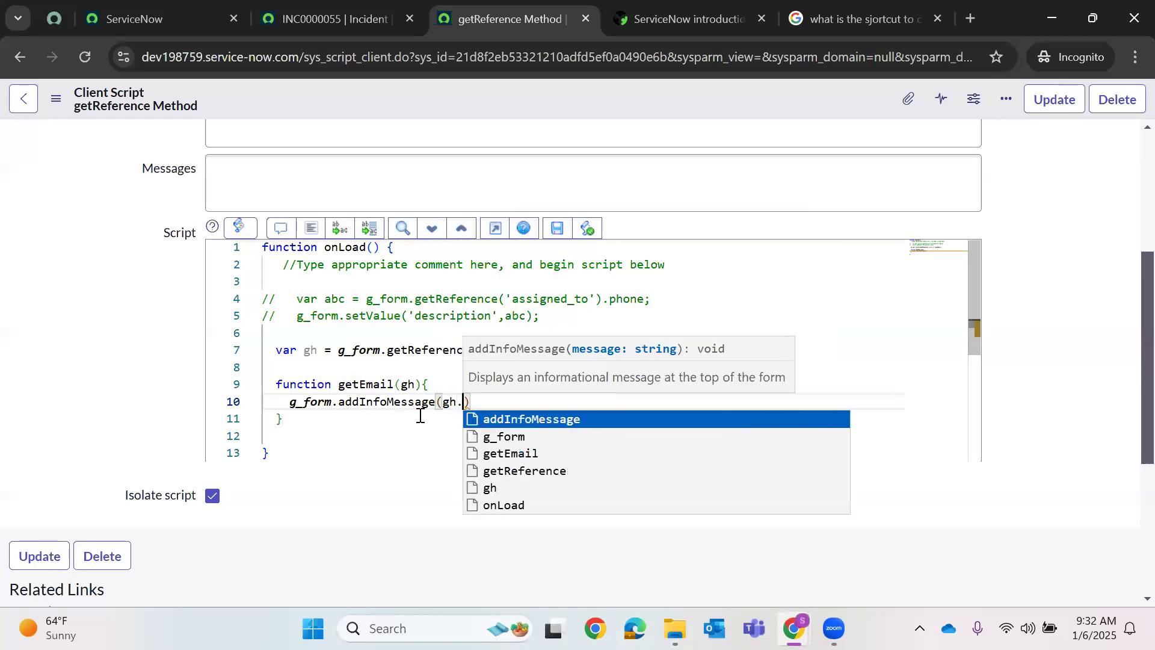
key(Right)
text(;)
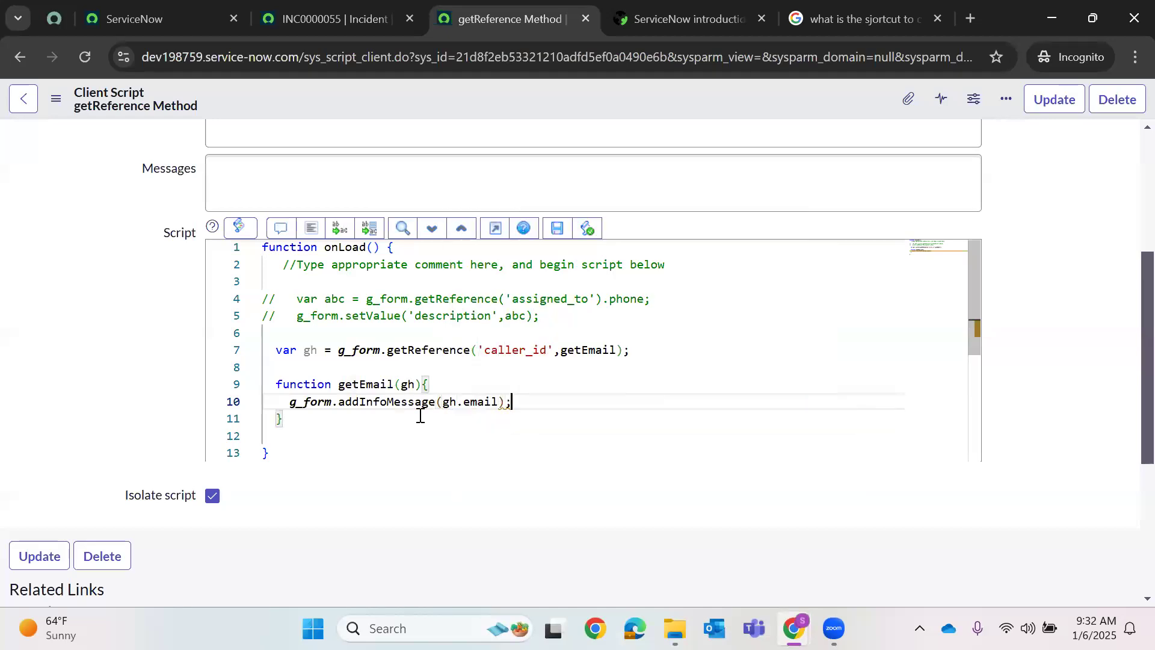
key(Return)
text(g_form.setV)
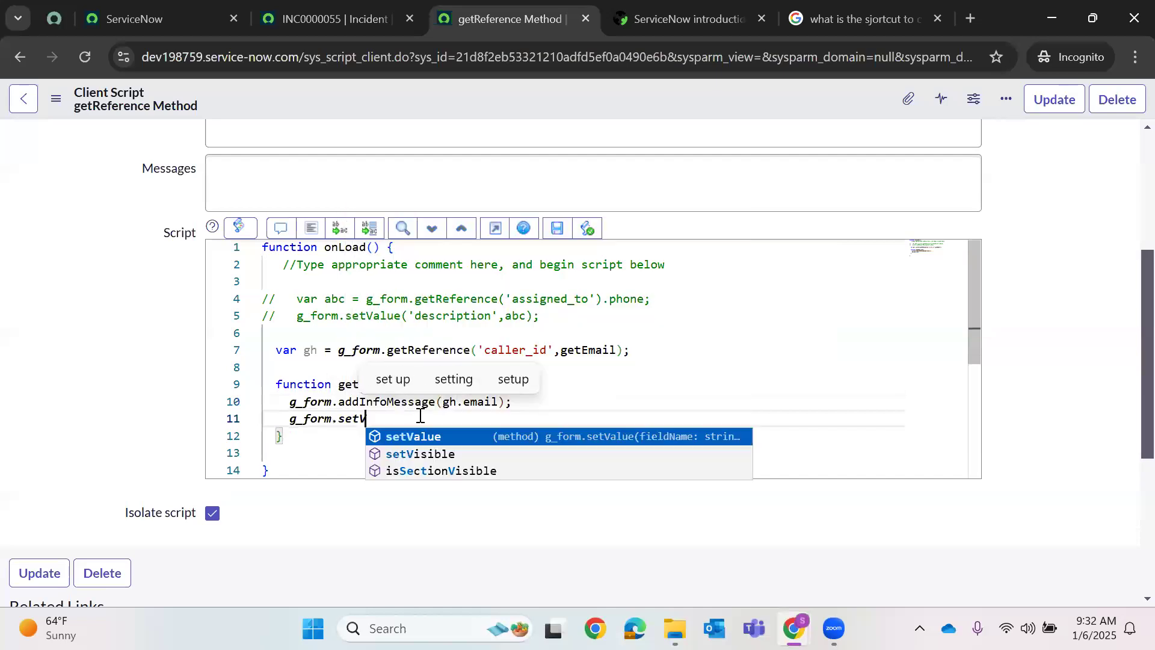
key(Return)
text((')
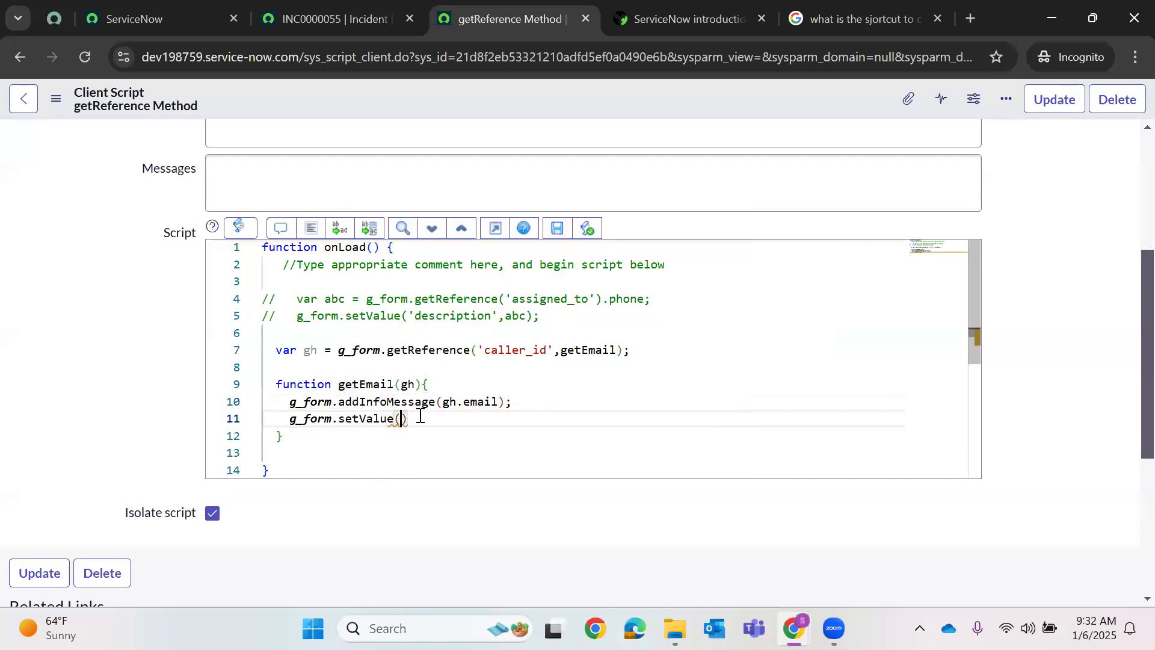
text(description)
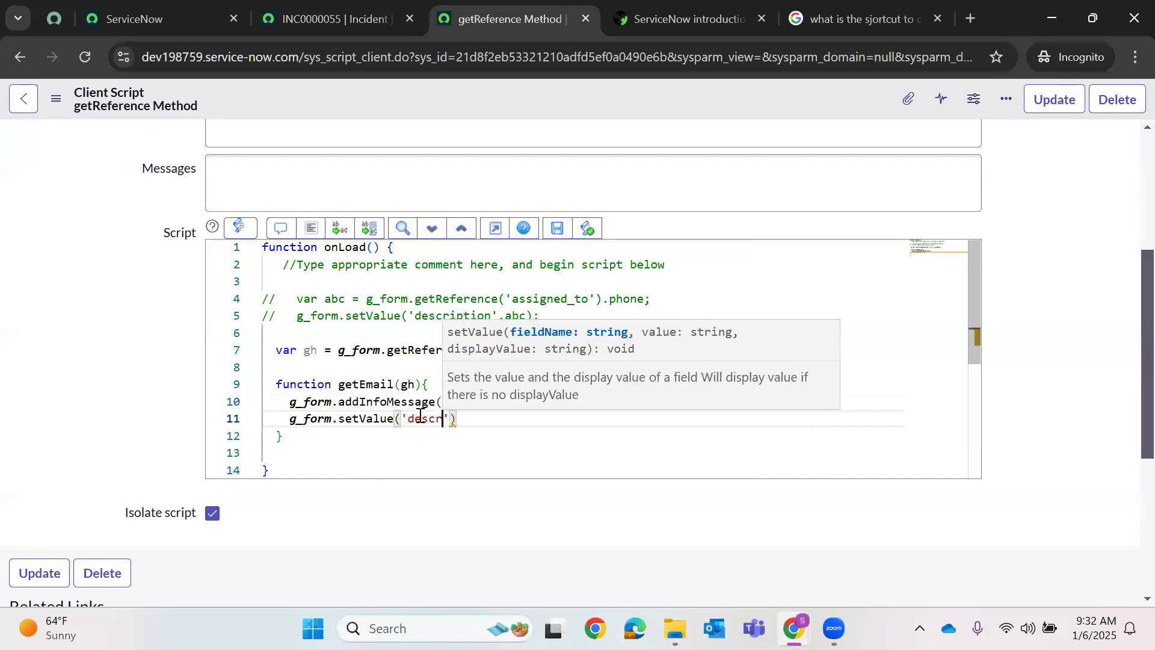
text(')
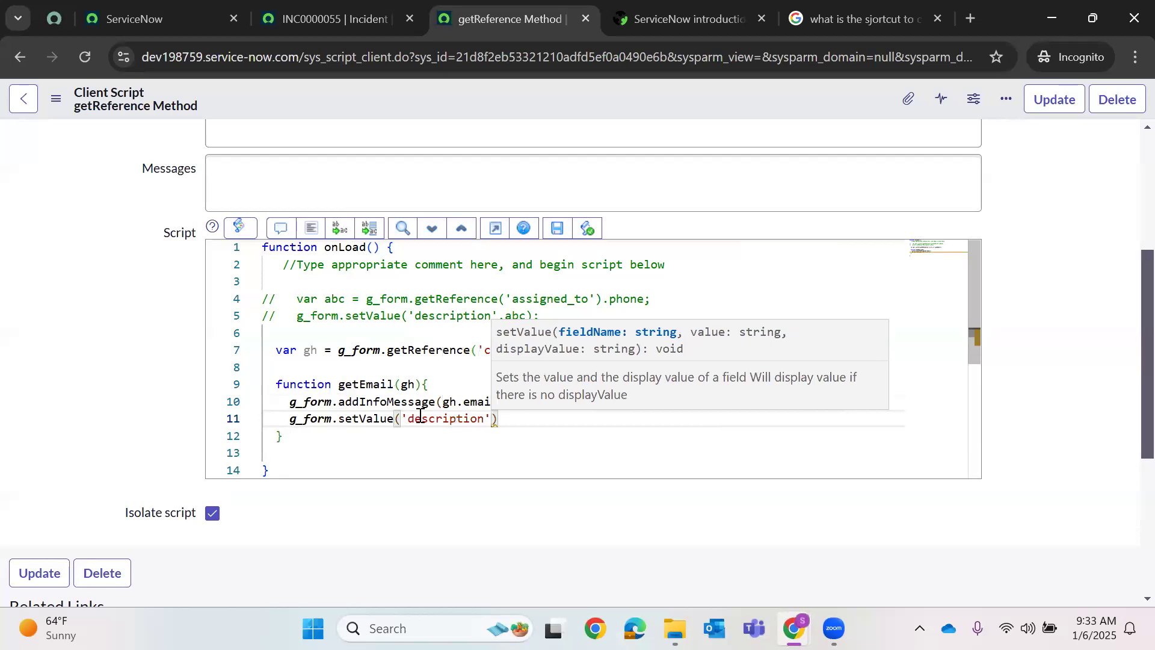
text(,gh.phone);)
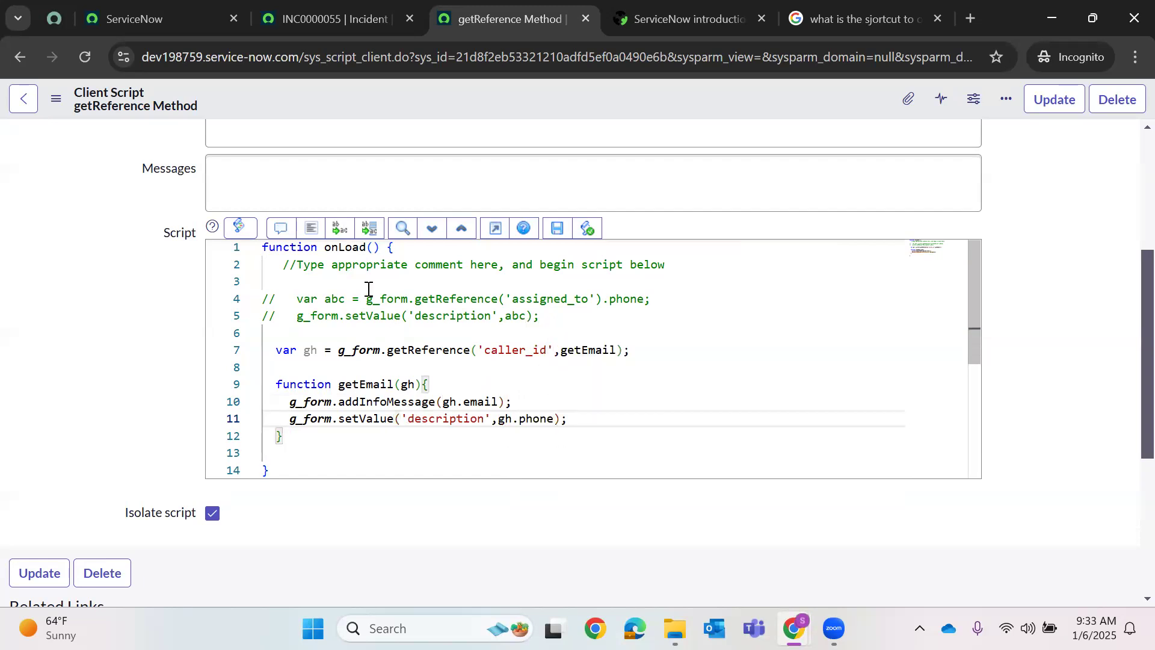
- Auto-format the script and review the gh variable and getEmail callback references
click(311, 228)
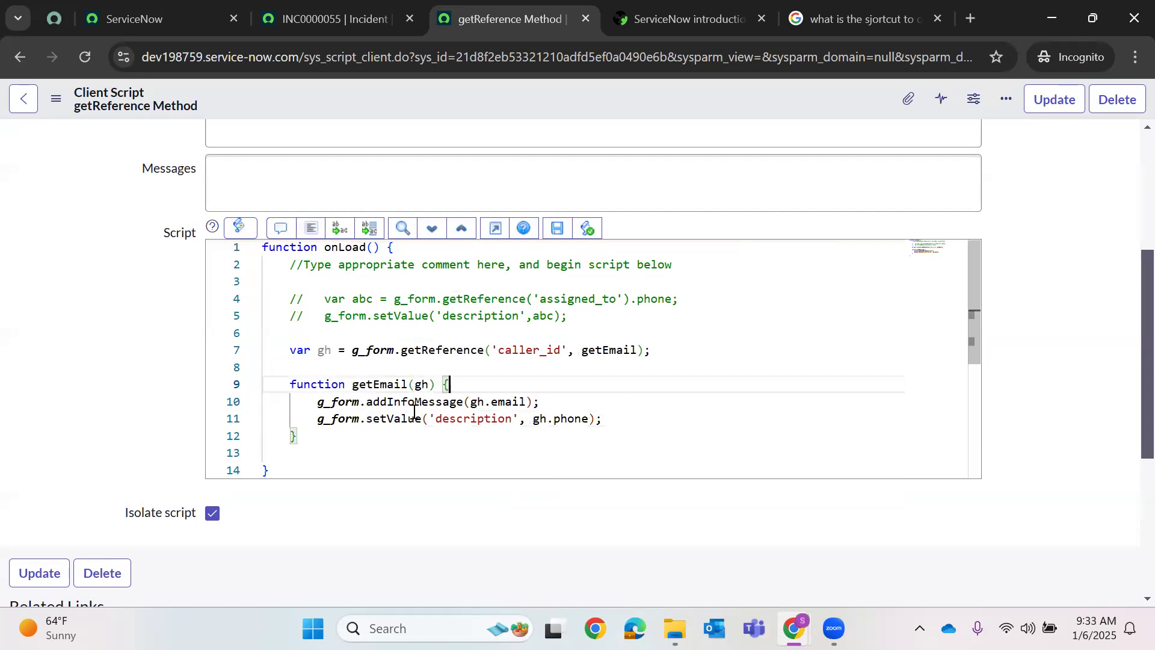
click(428, 384)
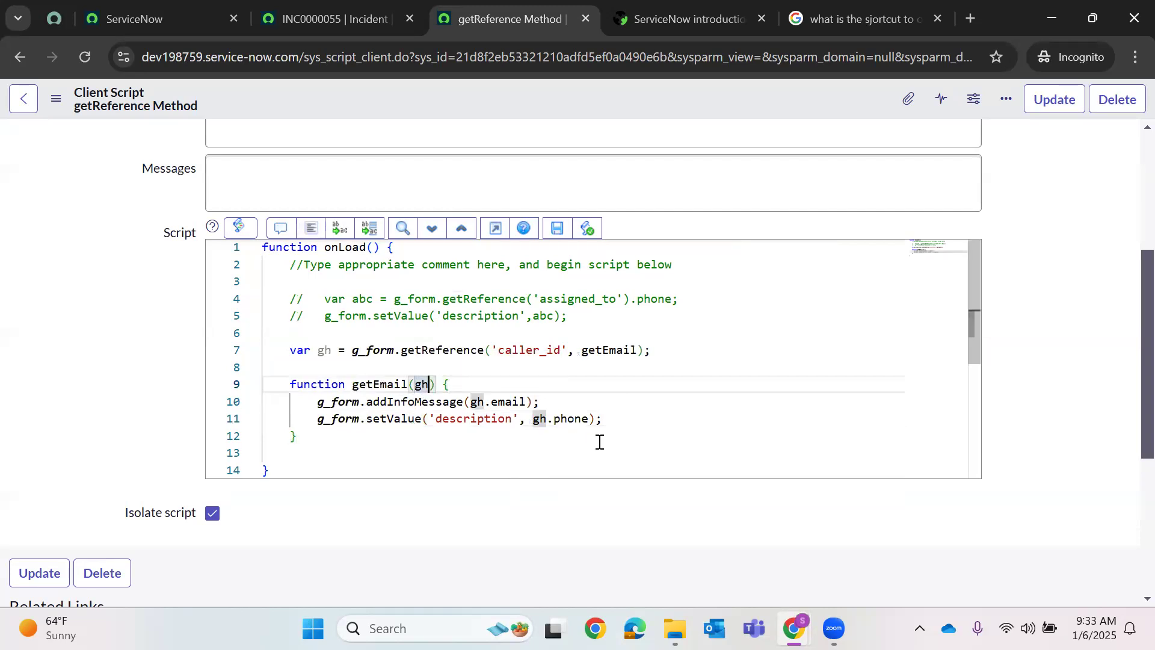
click(587, 437)
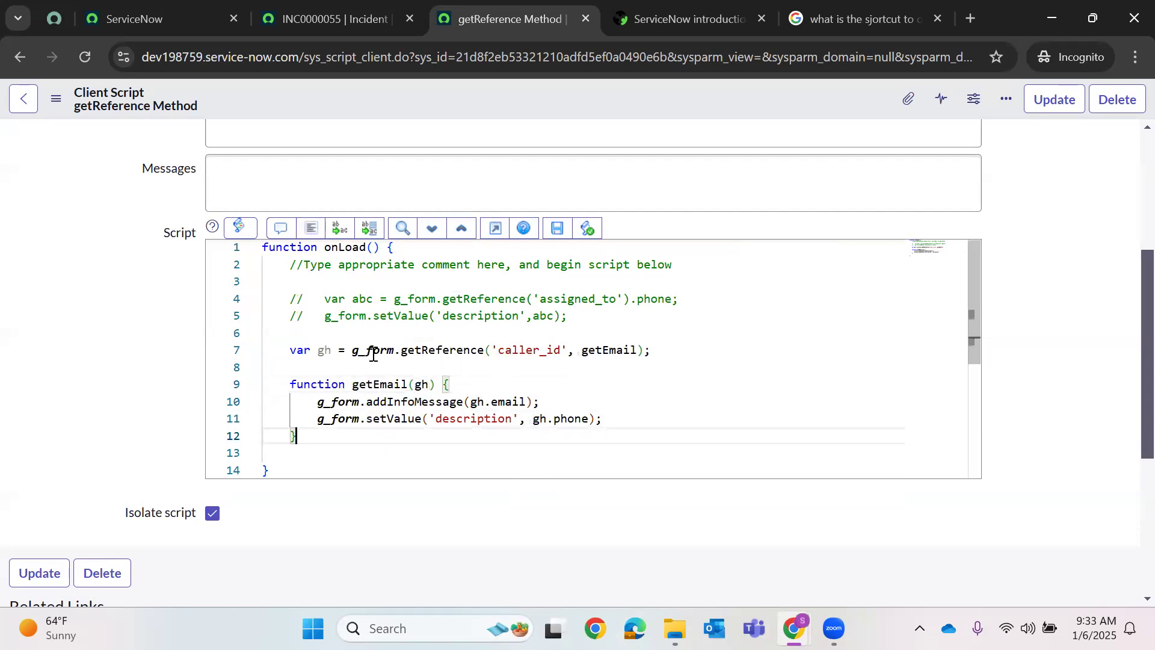
double_click(322, 349)
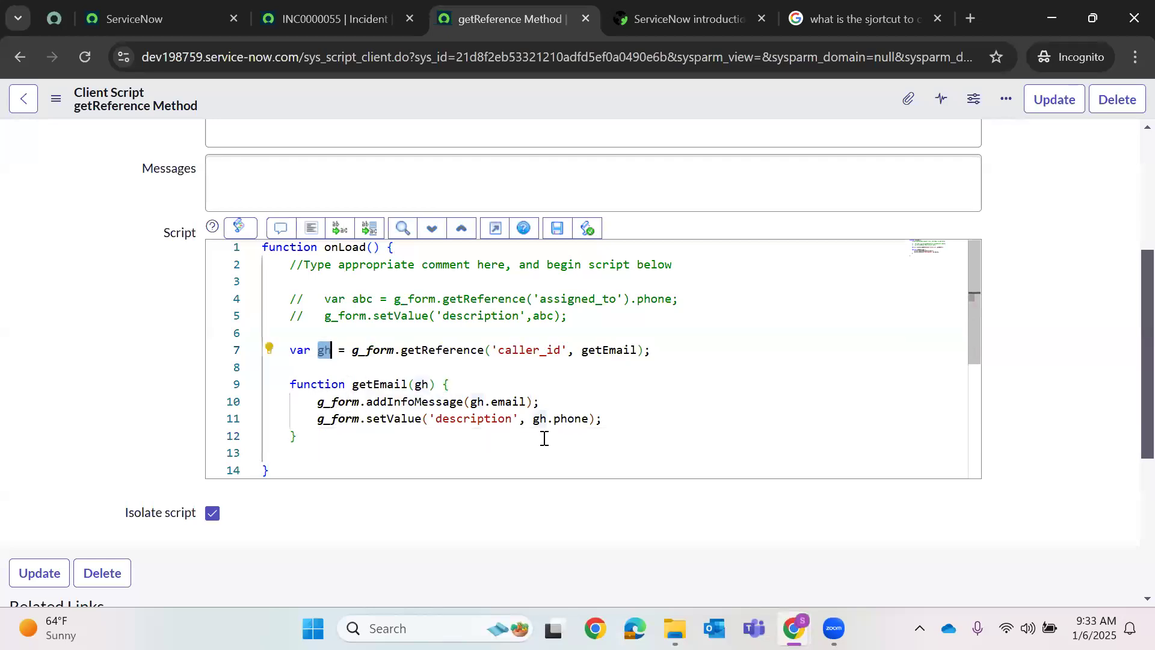
click(668, 401)
double_click(626, 349)
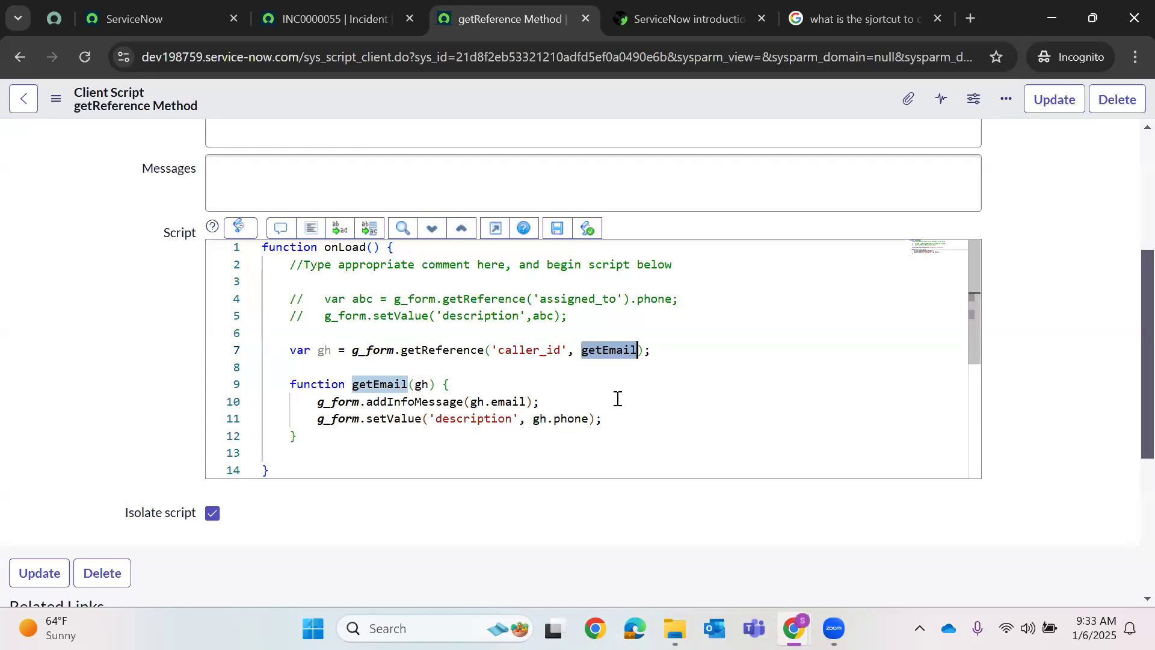
right_click(612, 104)
- Save the client script, reload INC0000055, and check the caller's email message
click(619, 111)
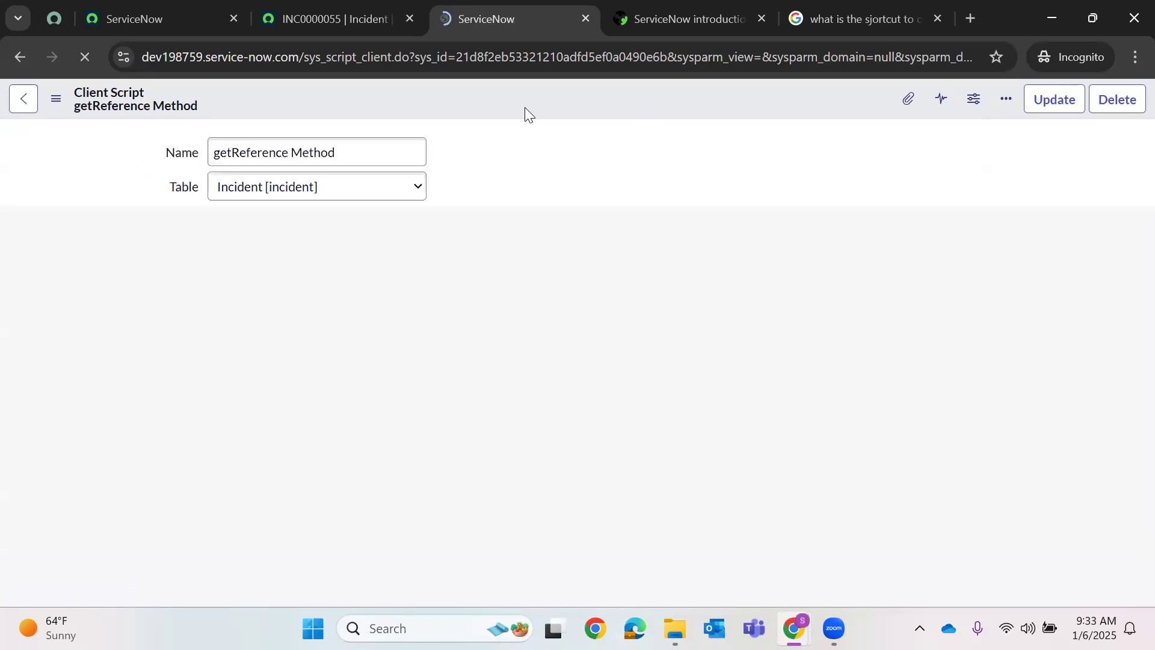
click(308, 20)
click(85, 56)
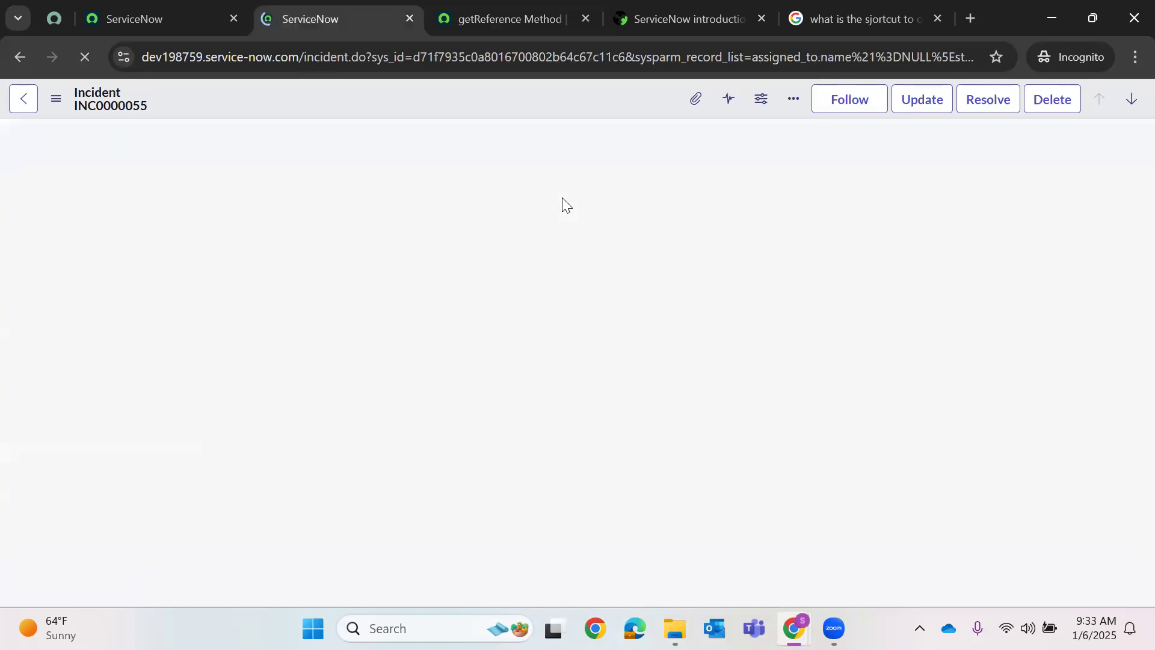
click(617, 274)
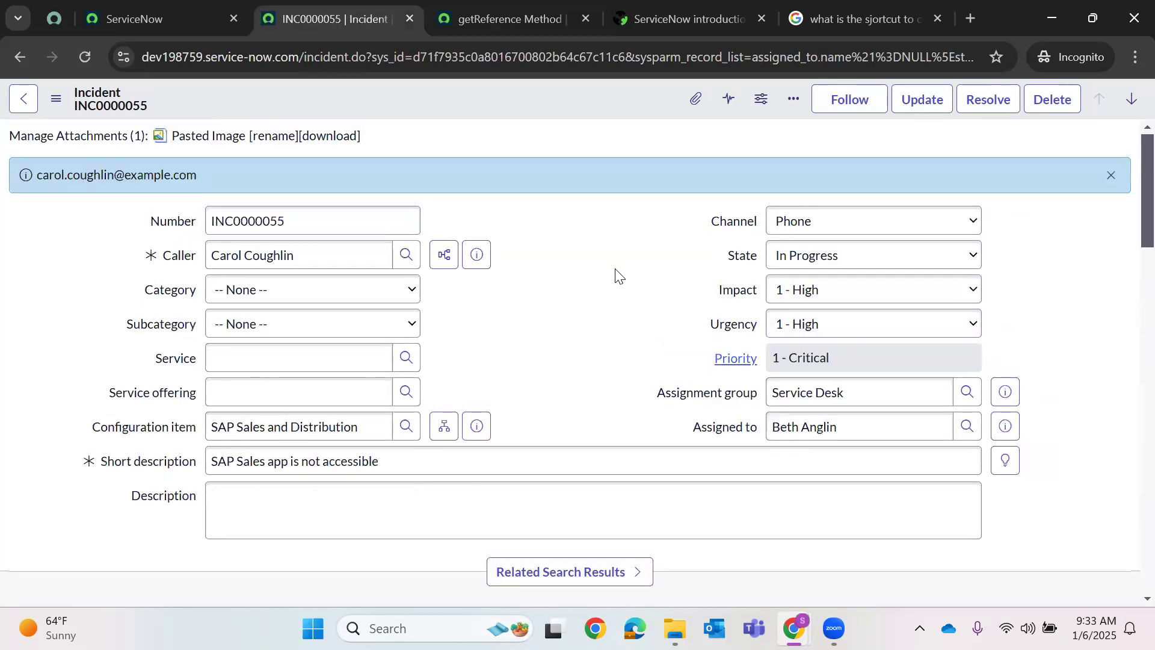
triple_click(118, 176)
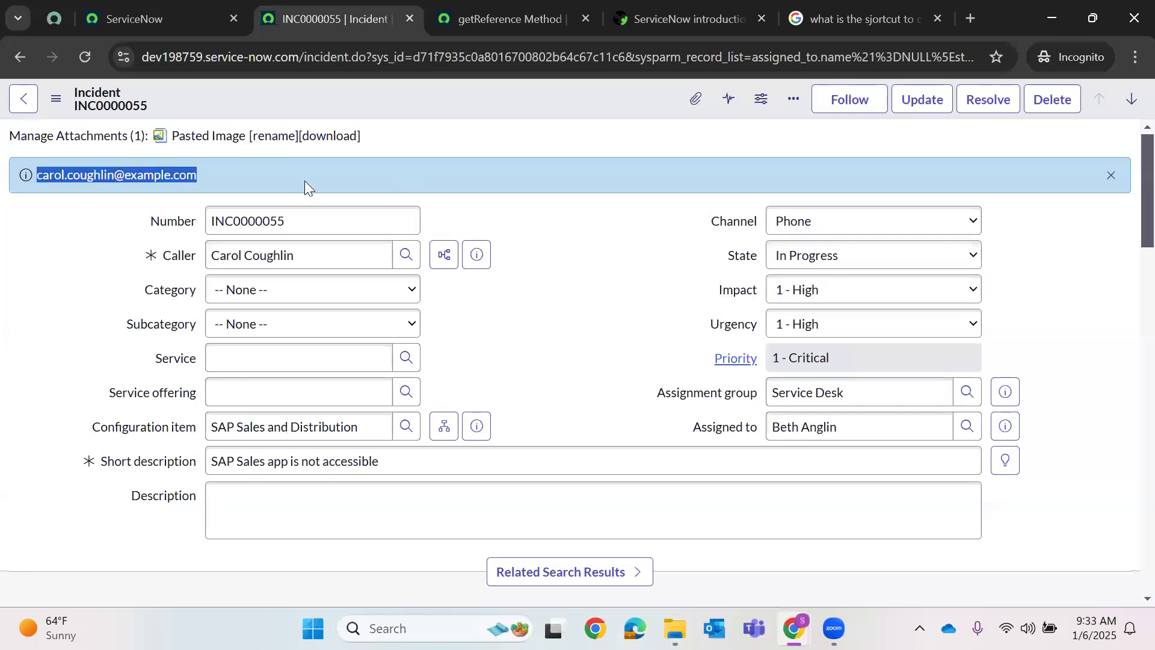
- Open the caller's user record, enter a business phone number, and save it
click(476, 255)
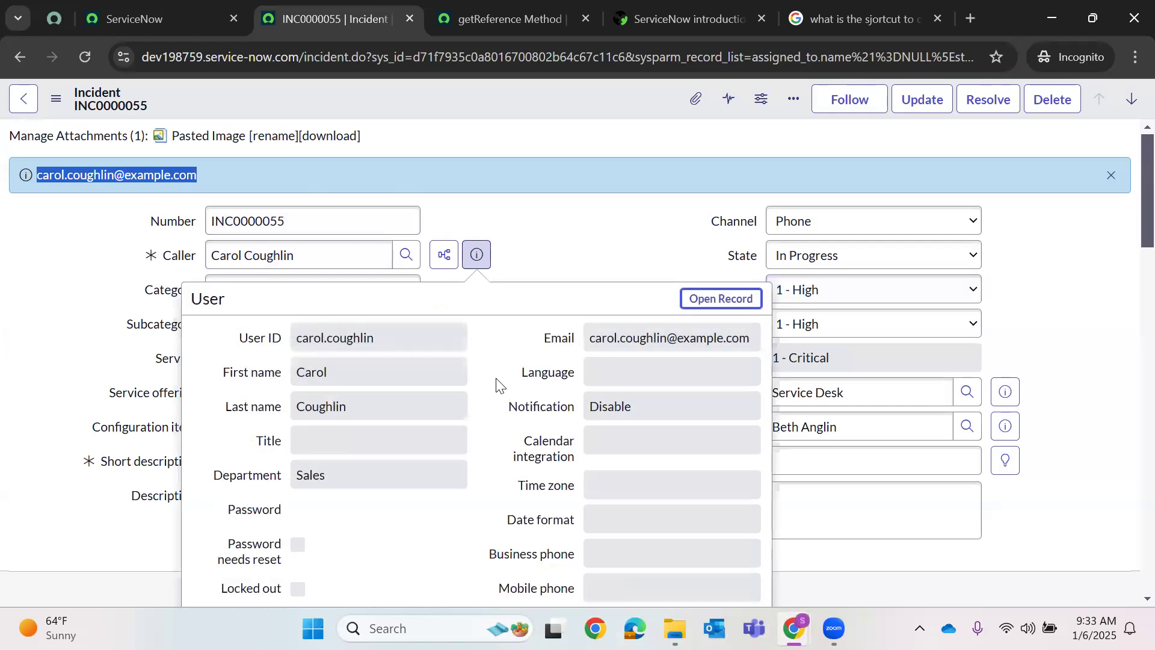
scroll(601, 379, down, 4)
scroll(692, 240, up, 3)
click(546, 211)
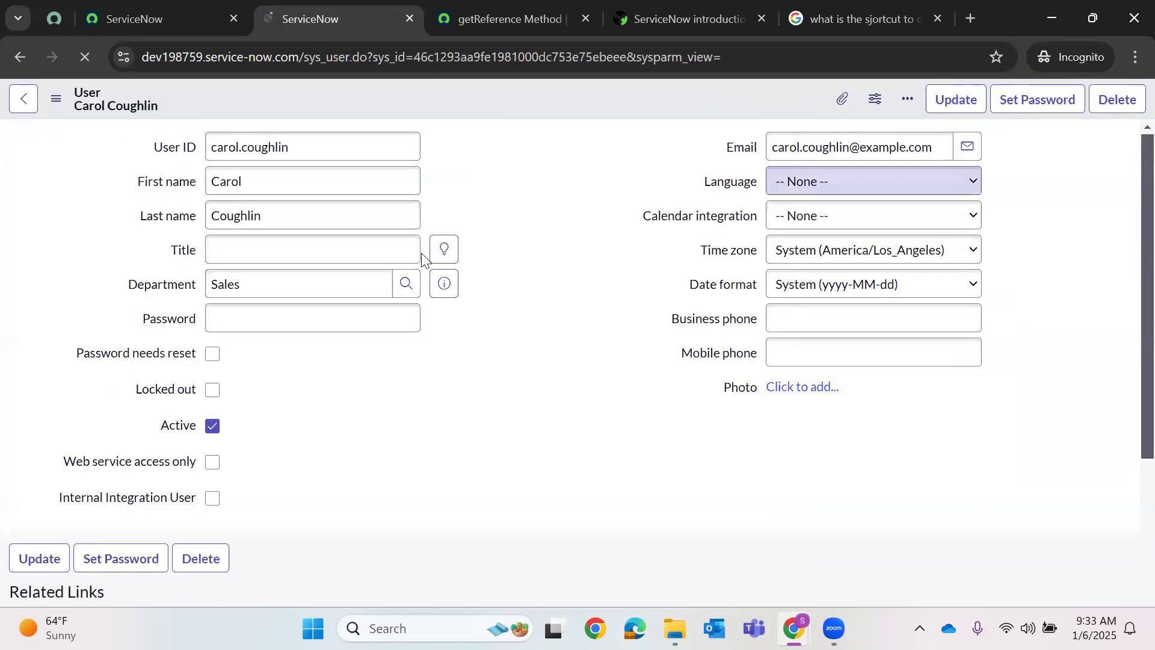
click(781, 323)
key(ctrl+s)
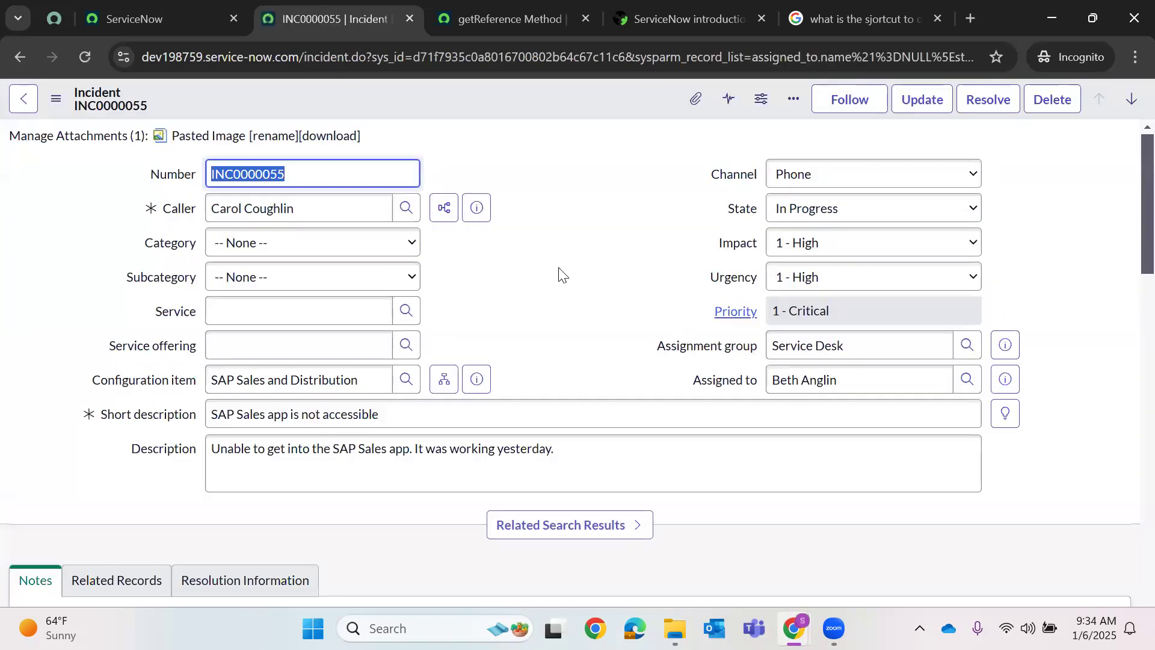
- Verify the phone in Description and the email message, then return to the script
double_click(248, 495)
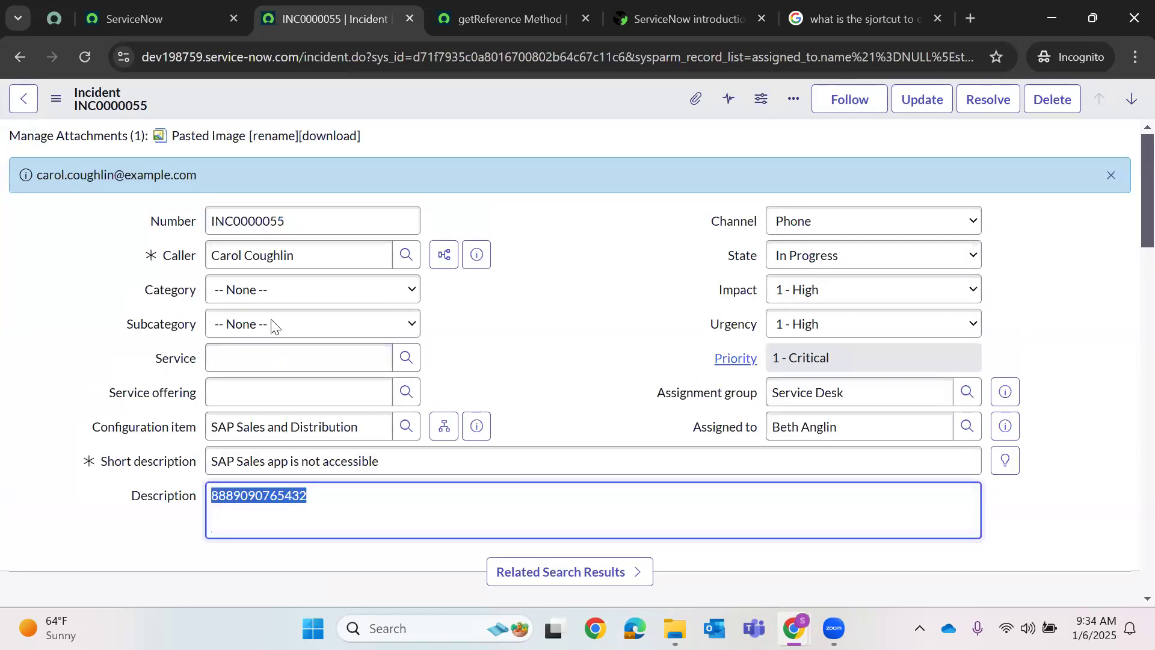
triple_click(157, 175)
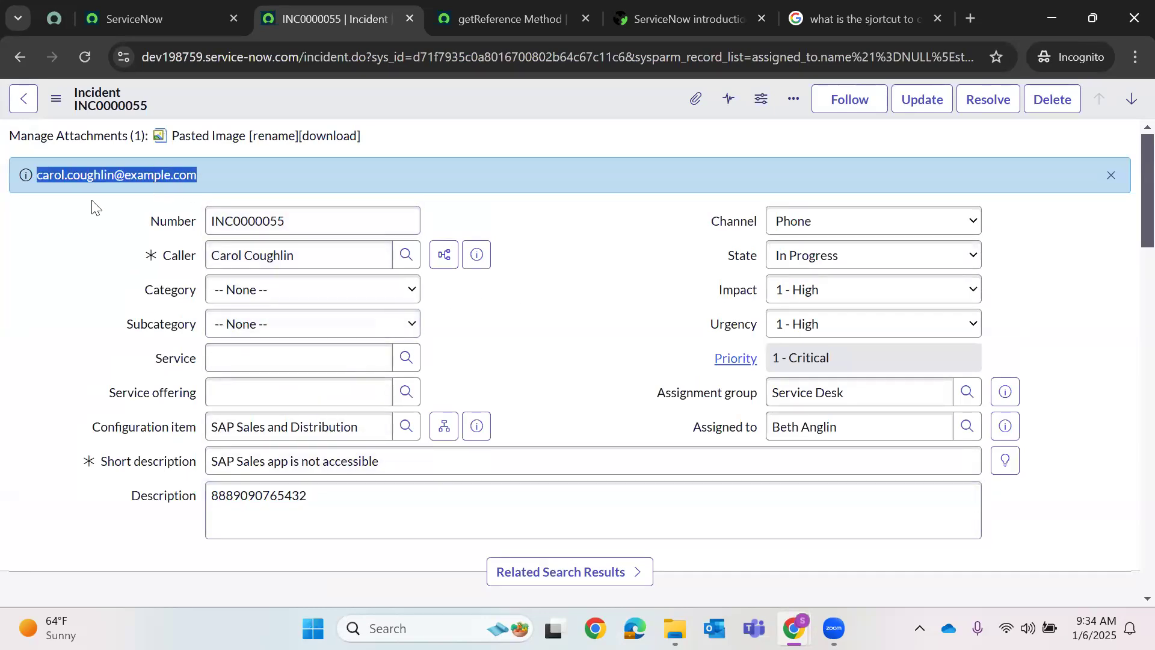
click(511, 18)
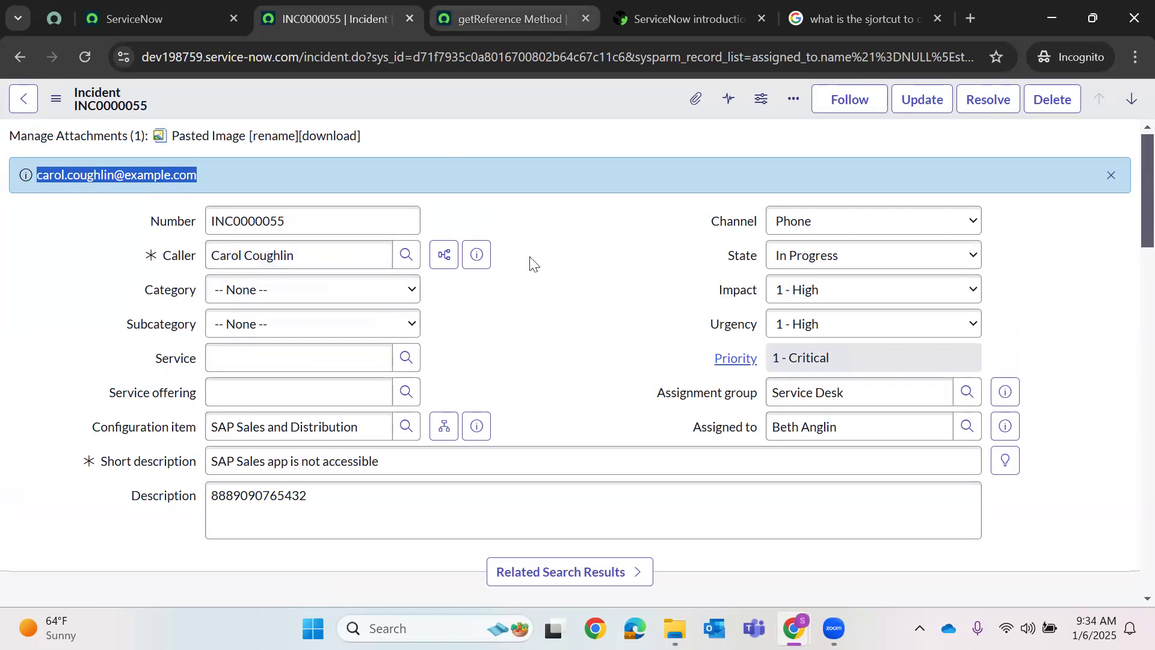
scroll(430, 399, down, 5)
double_click(325, 355)
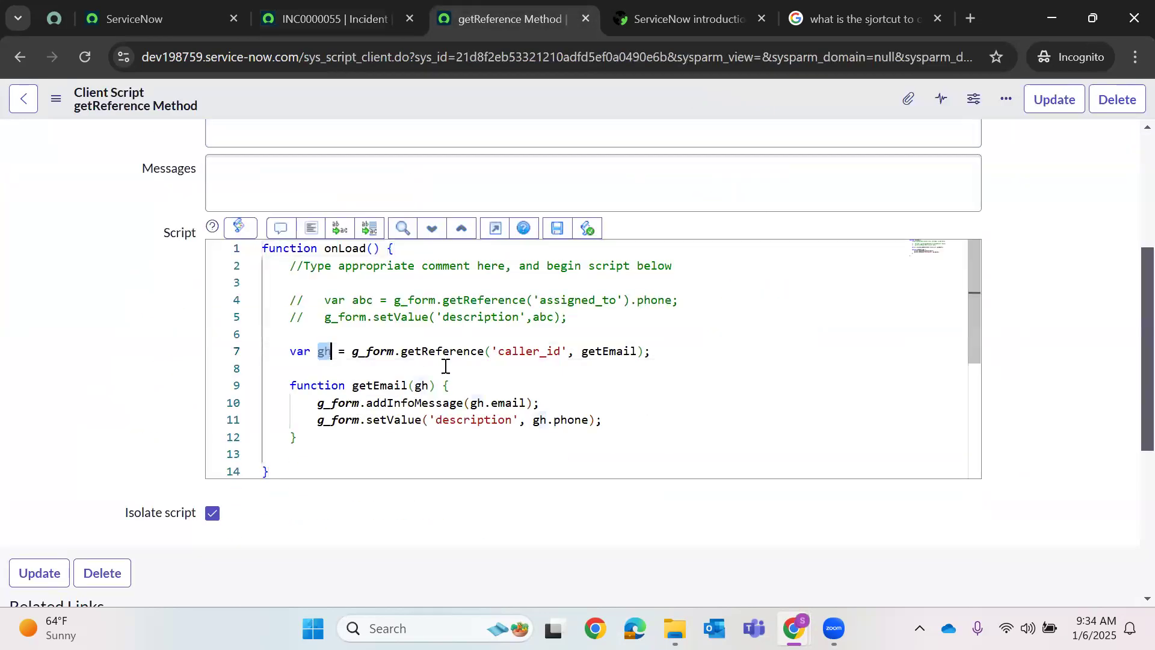
double_click(464, 353)
click(548, 348)
double_click(548, 348)
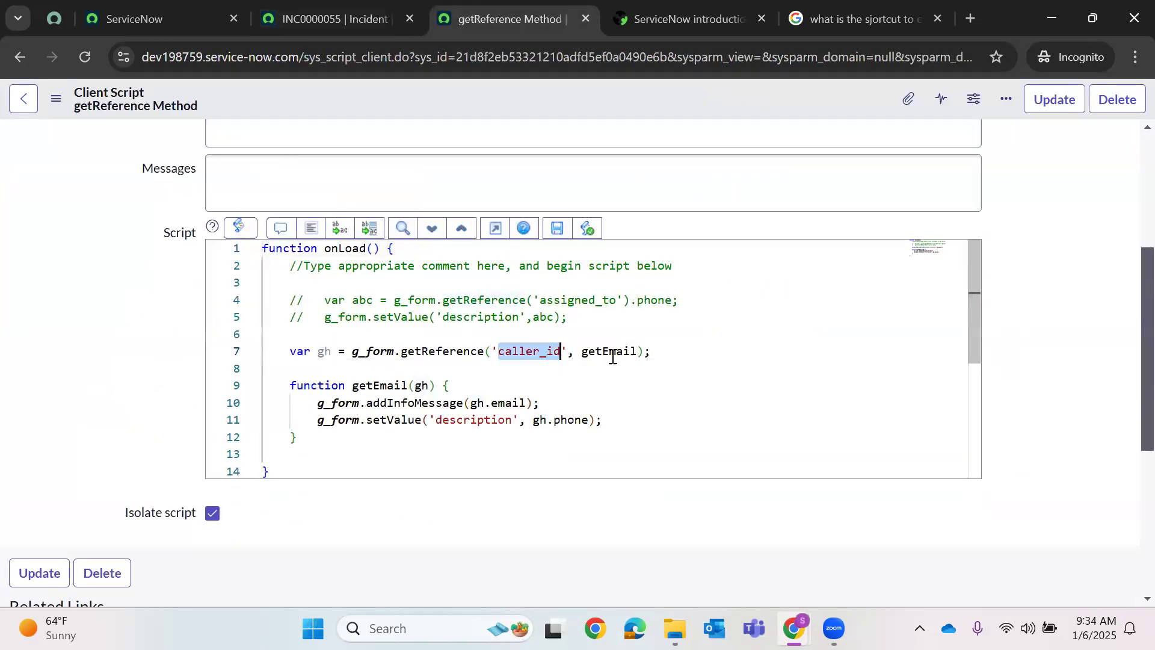
double_click(614, 351)
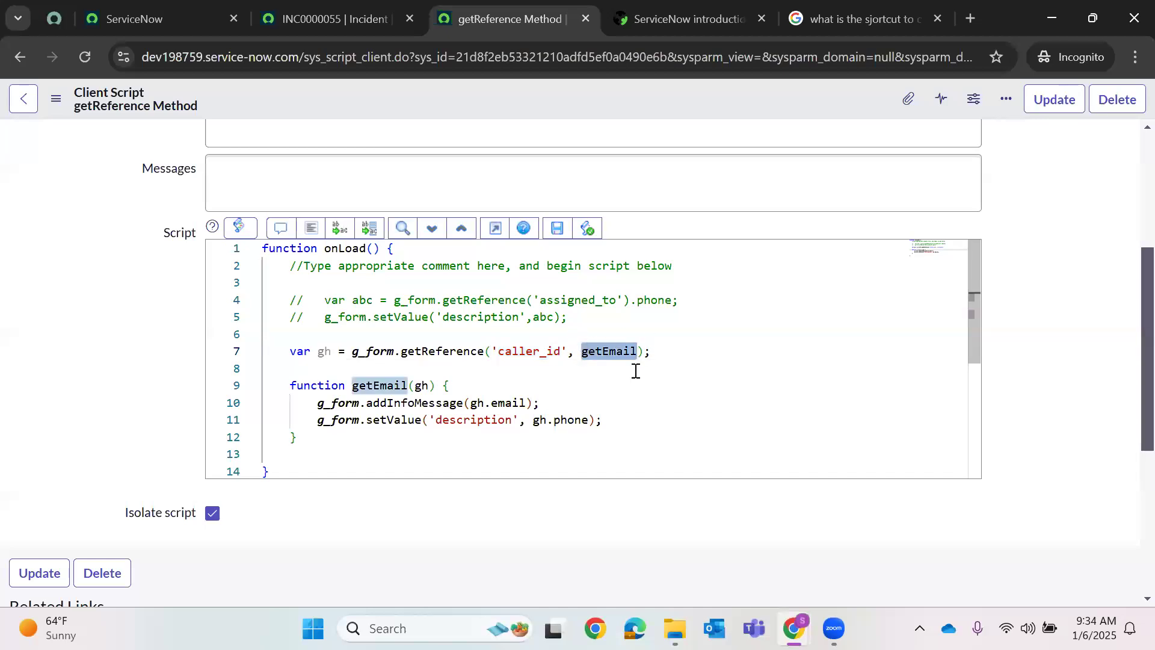
click(368, 386)
double_click(368, 385)
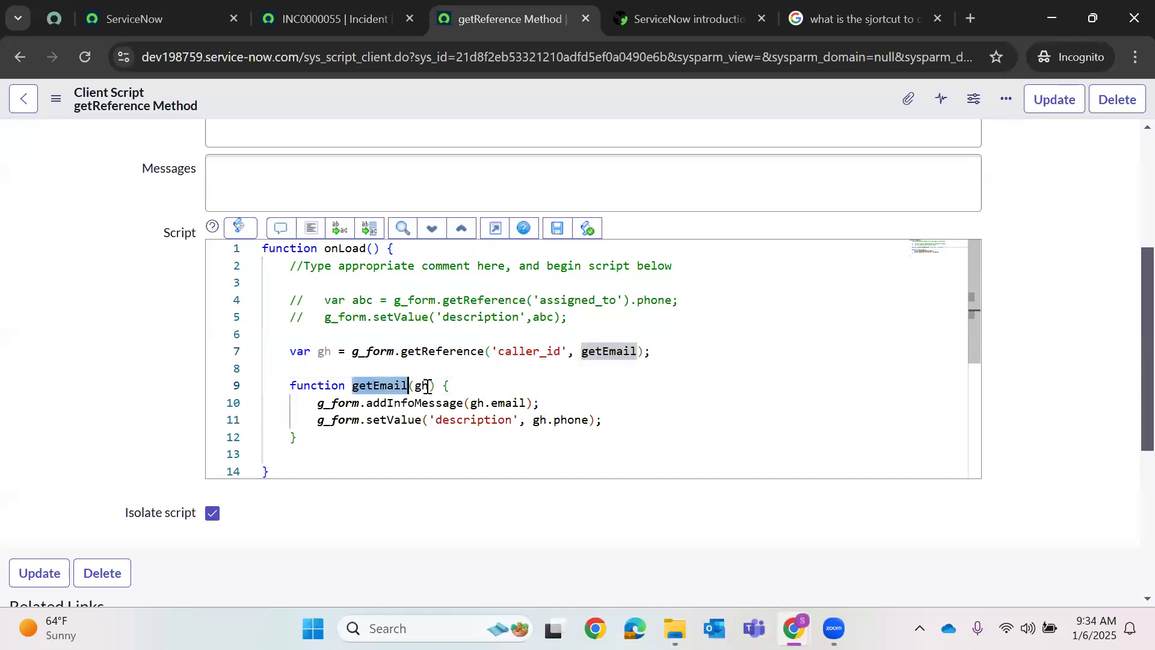
double_click(421, 385)
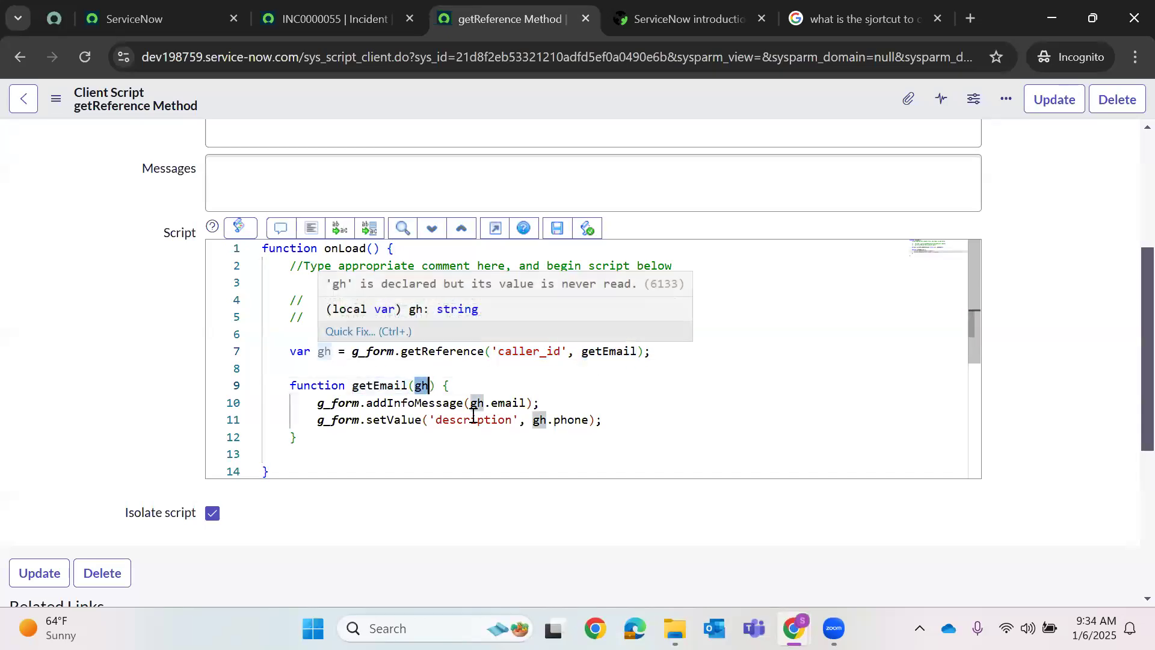
double_click(512, 402)
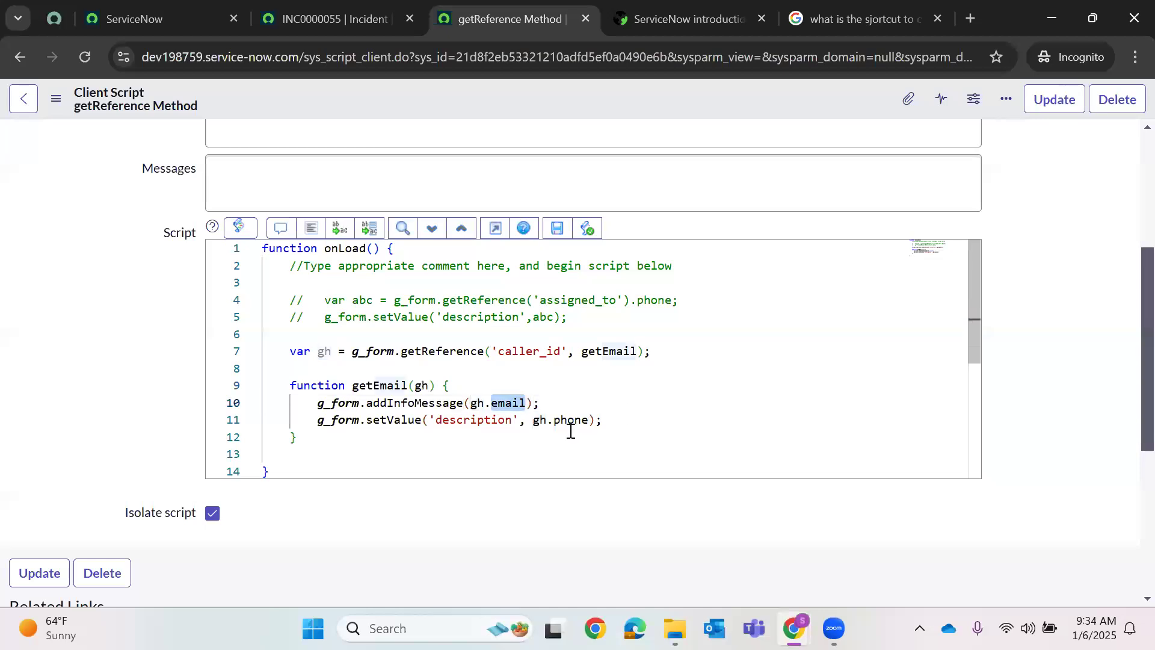
double_click(572, 420)
click(361, 454)
shift+click(263, 351)
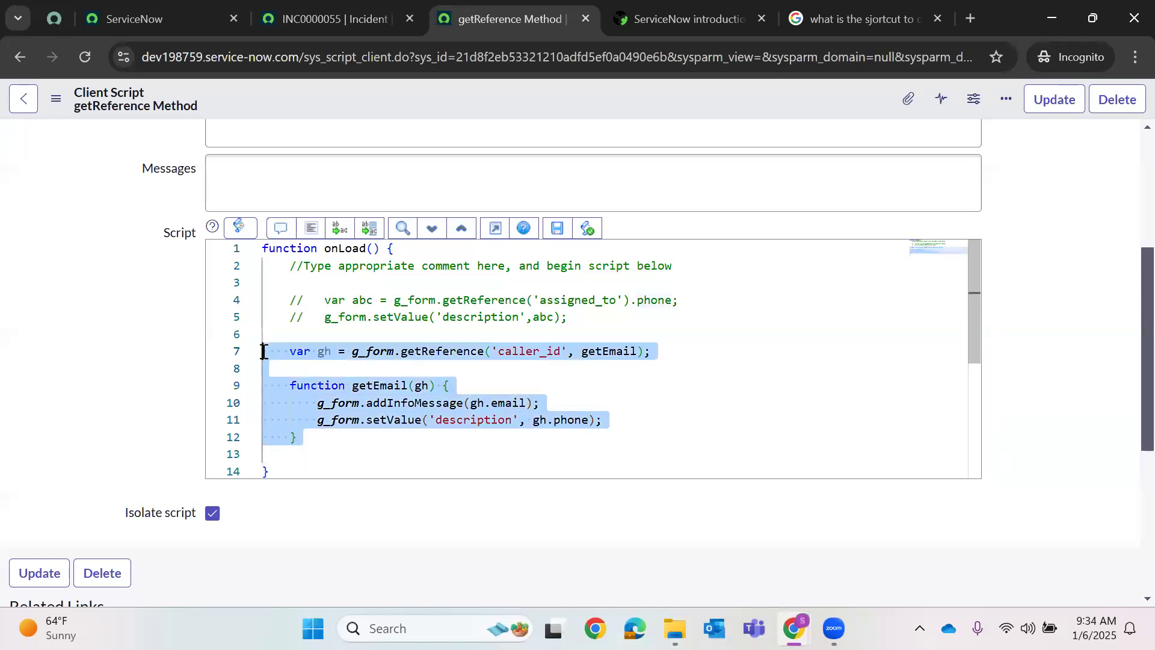
click(698, 391)
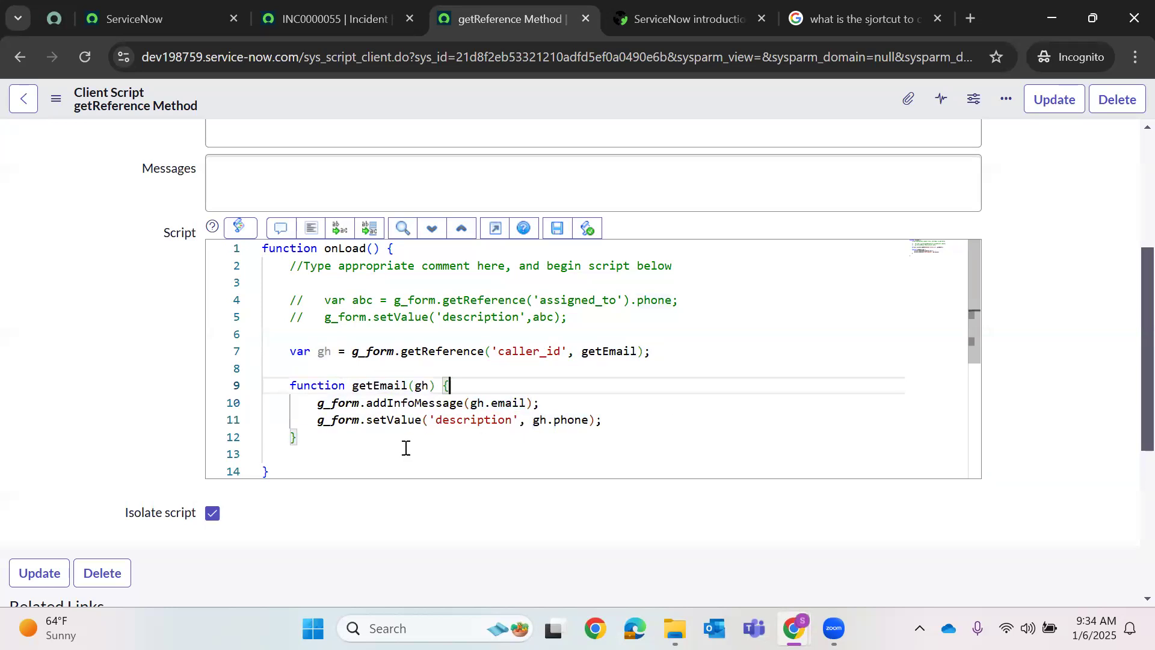
drag(302, 443, 276, 342)
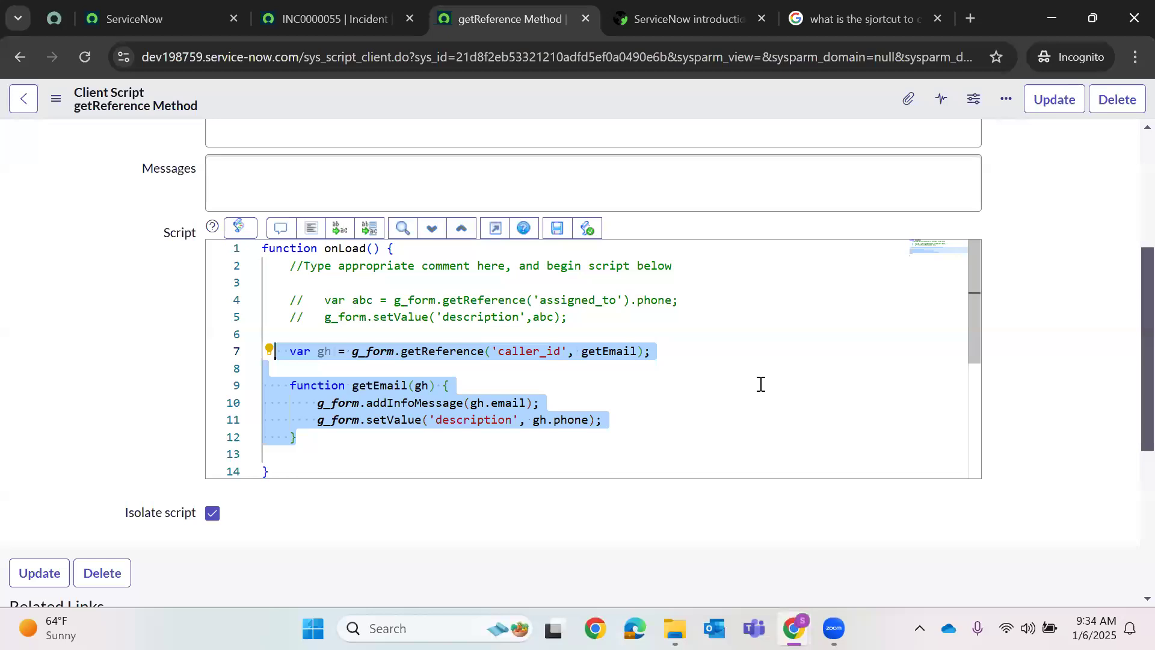
click(760, 383)
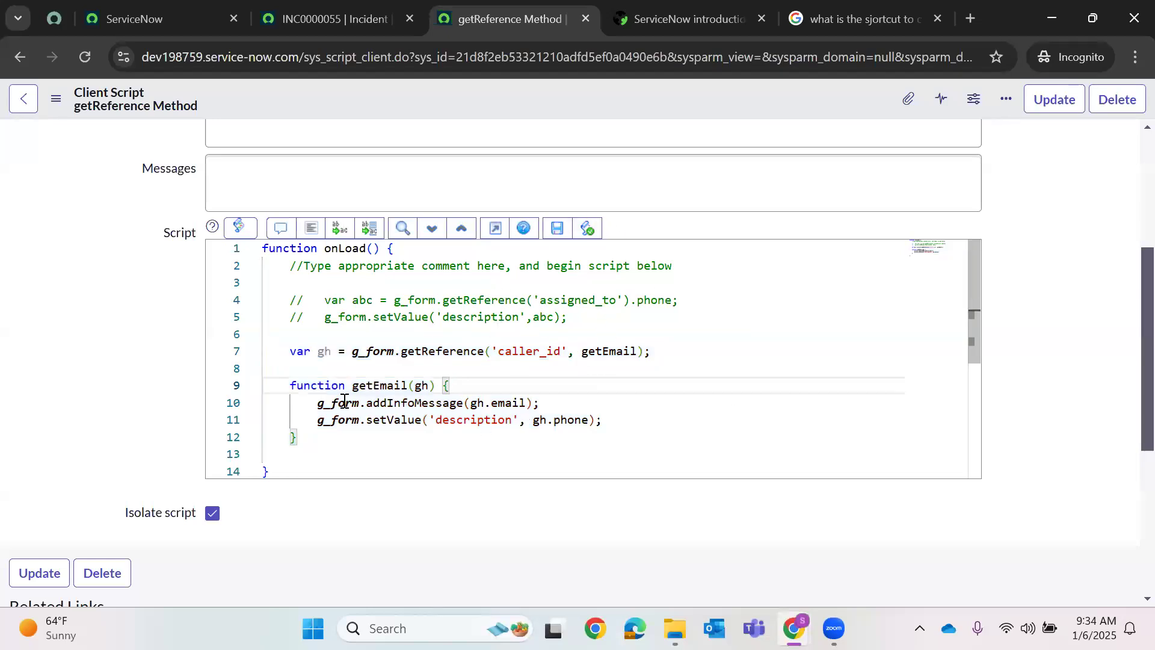
drag(338, 444, 268, 385)
key(ctrl+shift+Home)
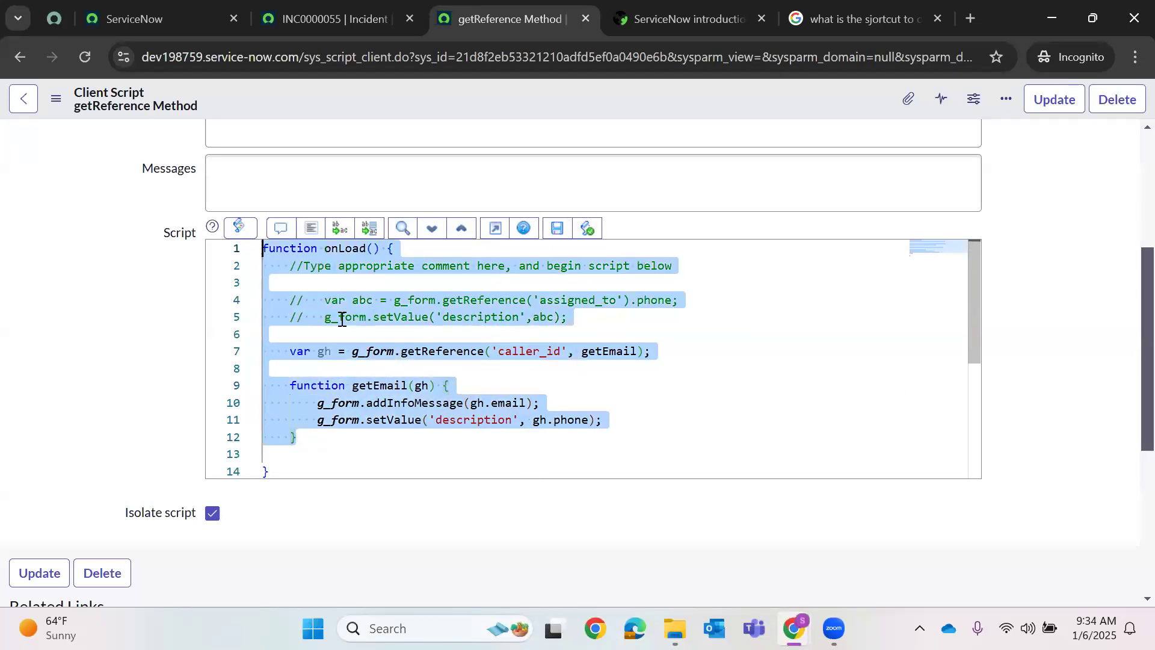
click(814, 431)
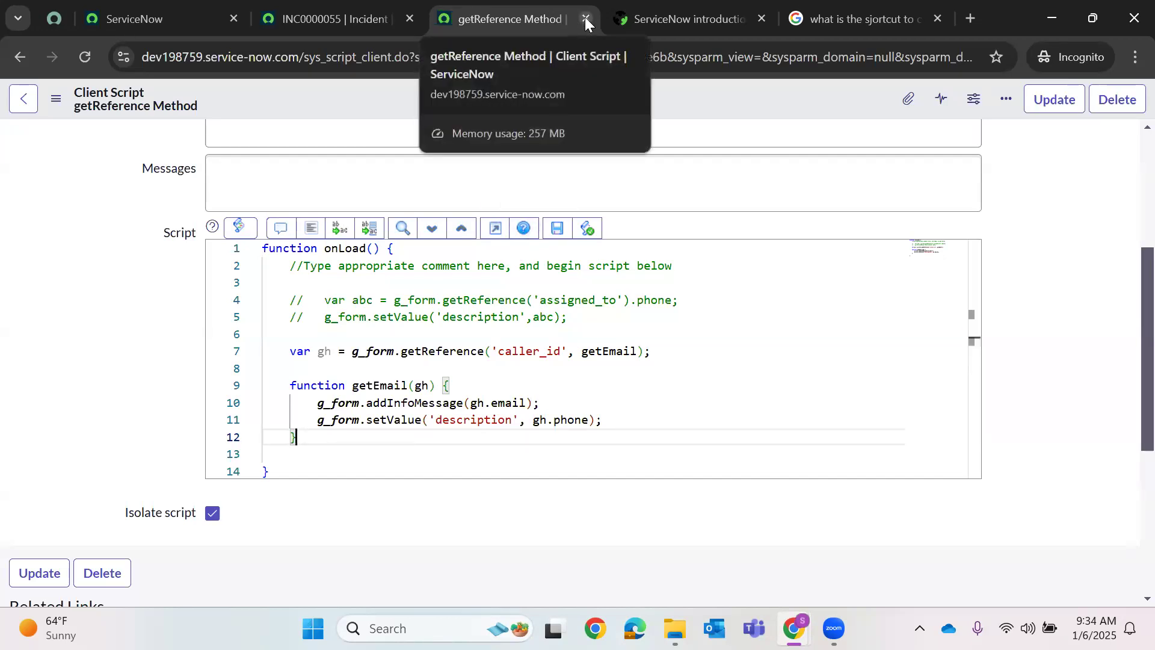
- Pin the getReference Method and ServiceNow introduction tabs and close the Google results tab
right_click(530, 24)
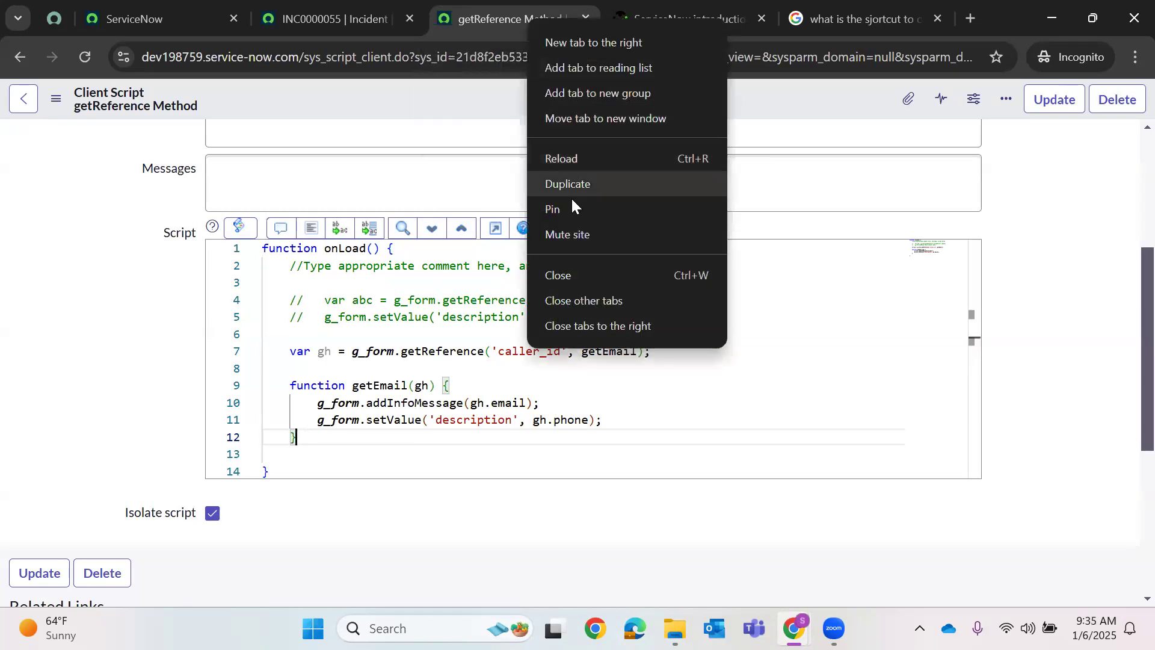
click(608, 203)
click(648, 11)
right_click(639, 14)
click(675, 199)
click(784, 15)
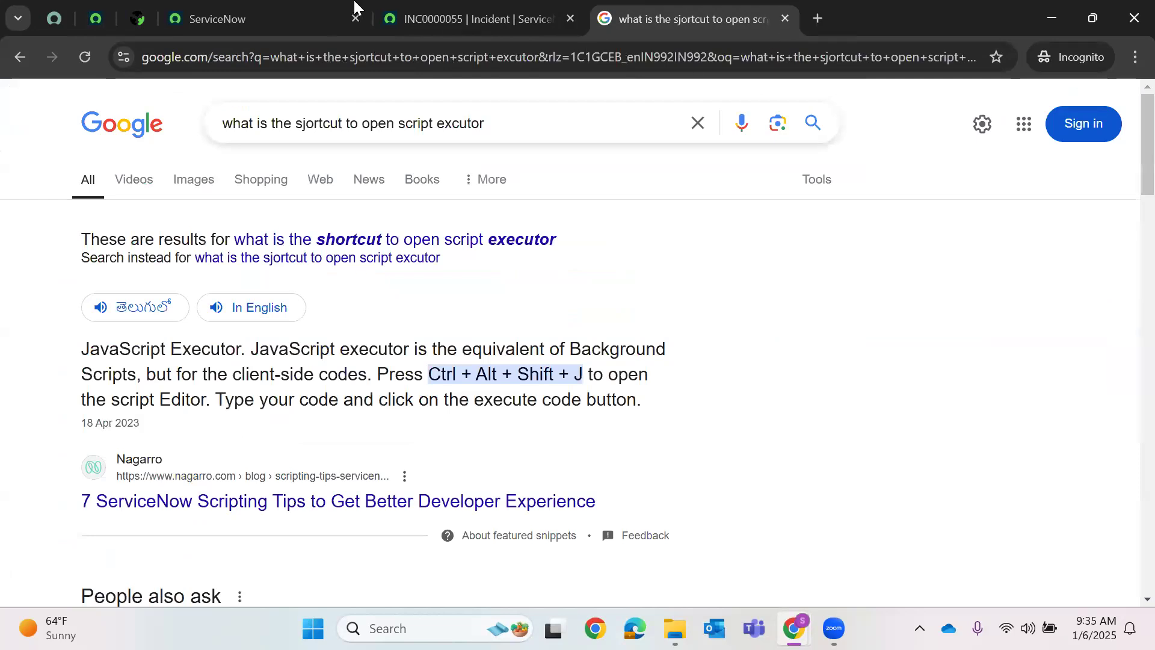
click(785, 19)
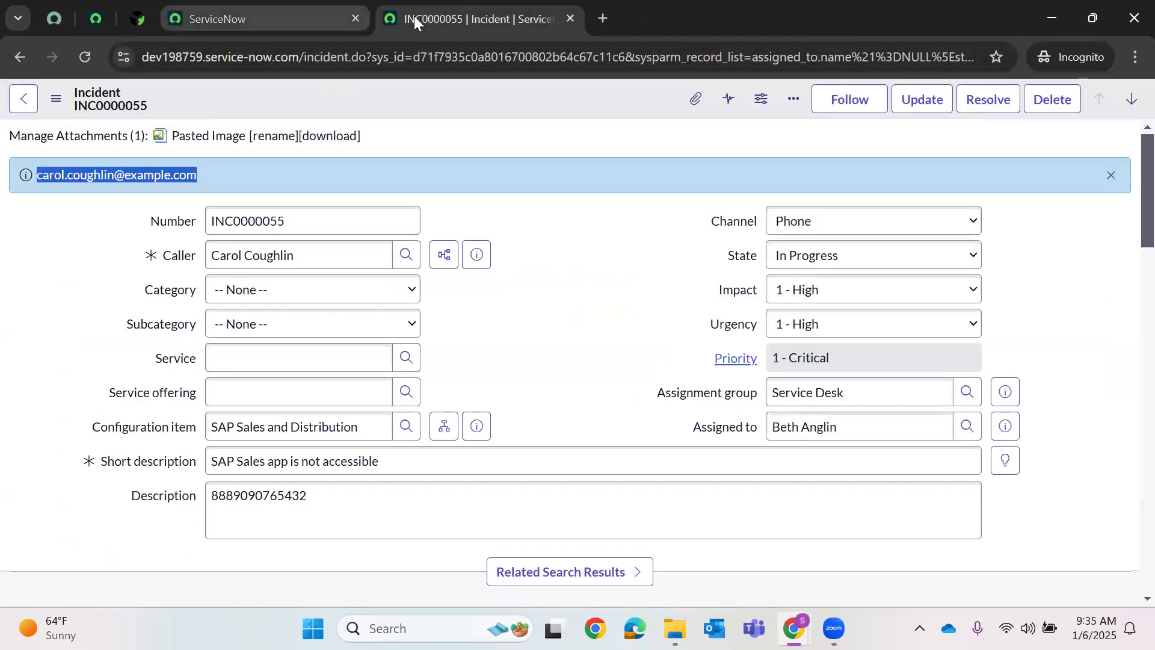
key(ctrl+shift+Tab)
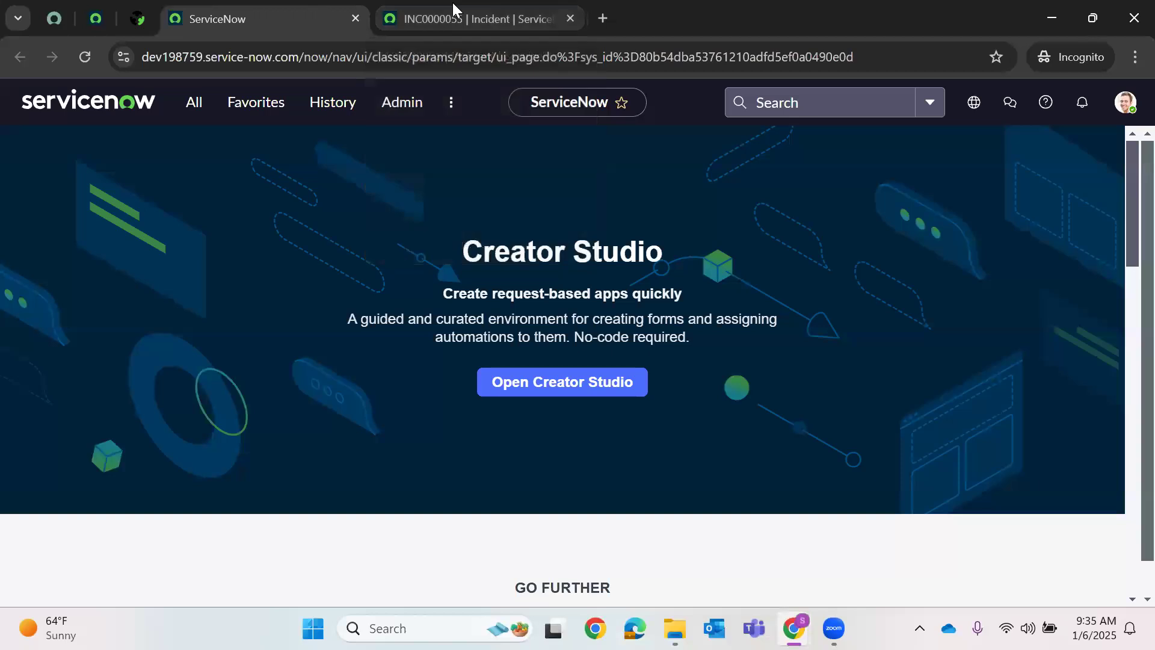
key(ctrl+Tab)
click(85, 57)
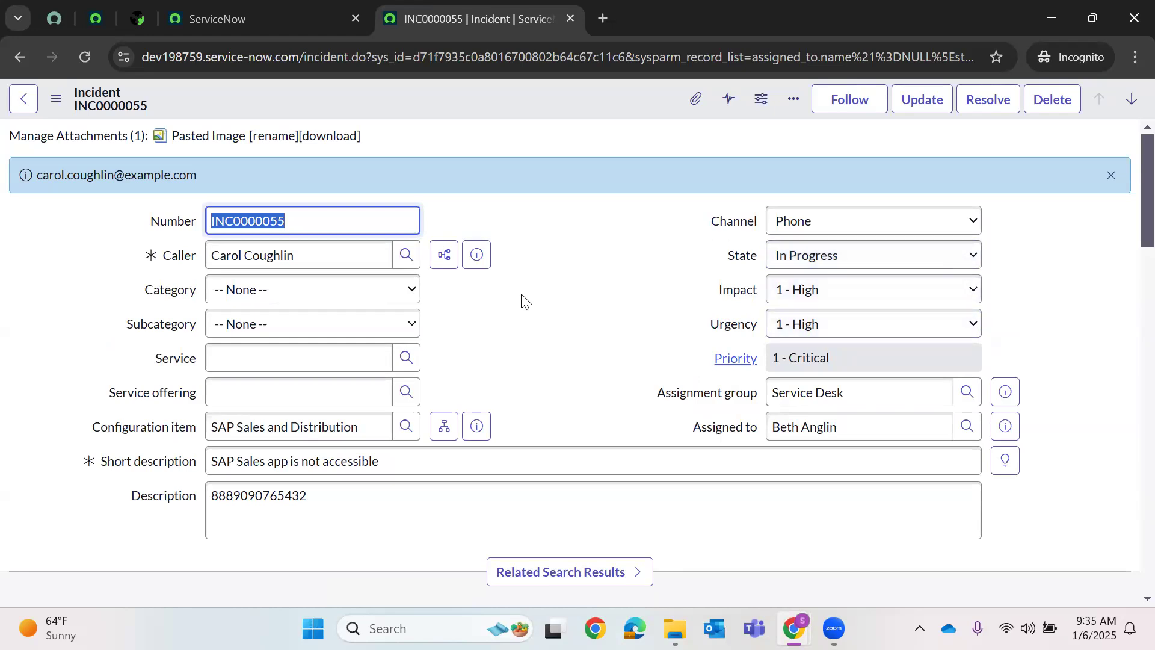
click(226, 17)
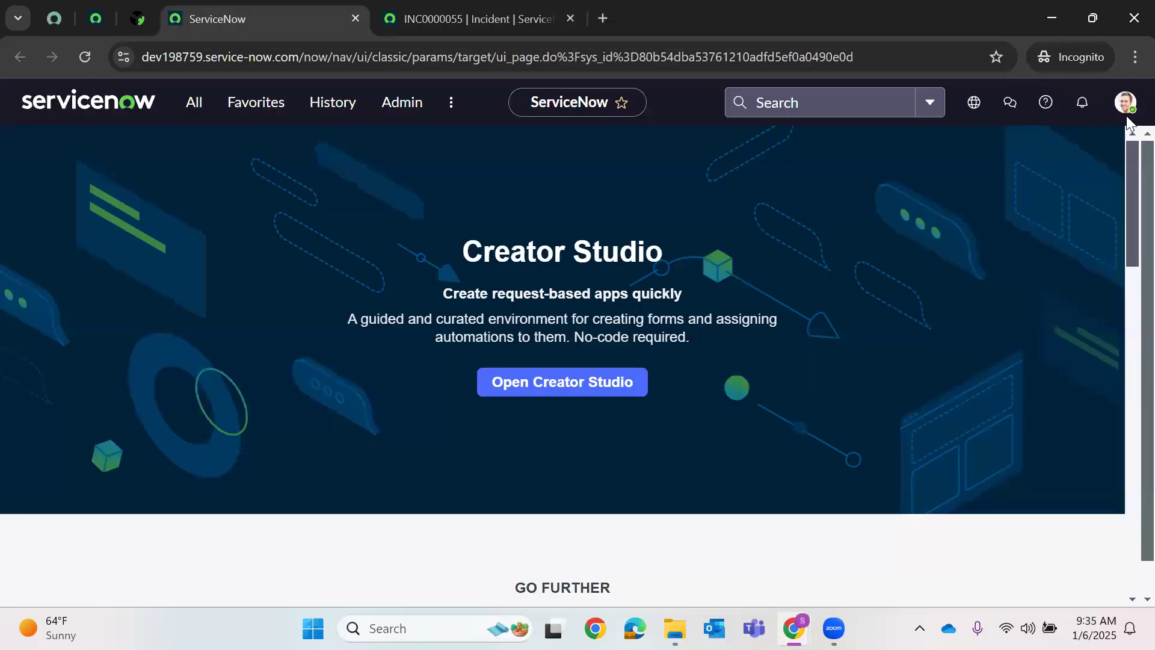
click(1125, 102)
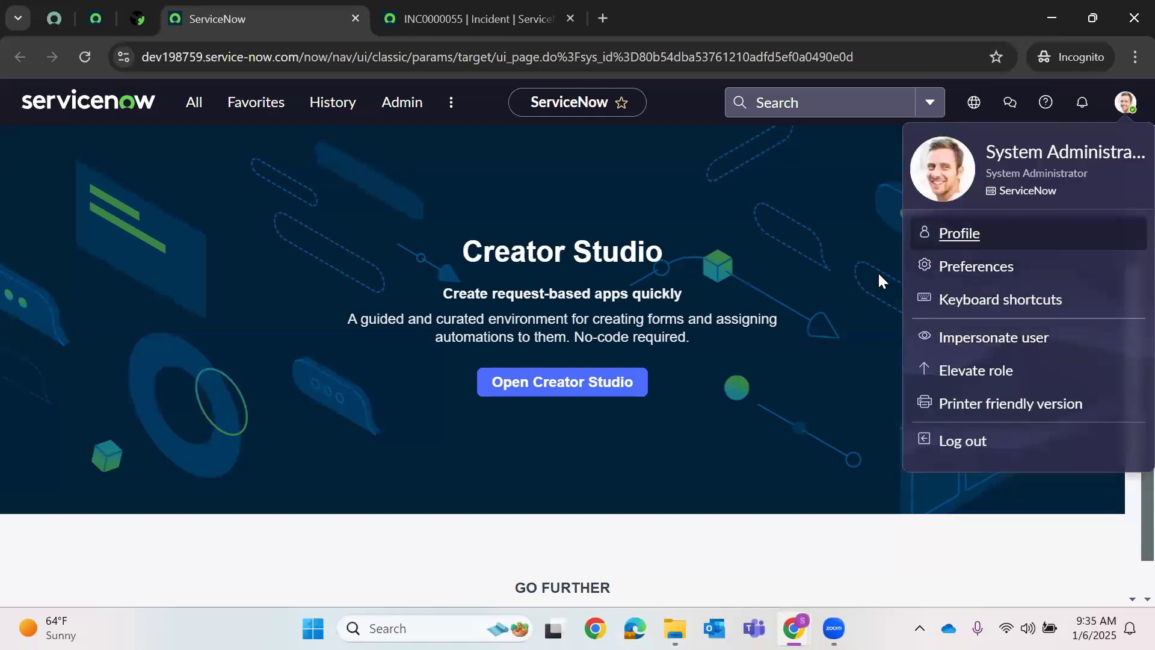
click(559, 9)
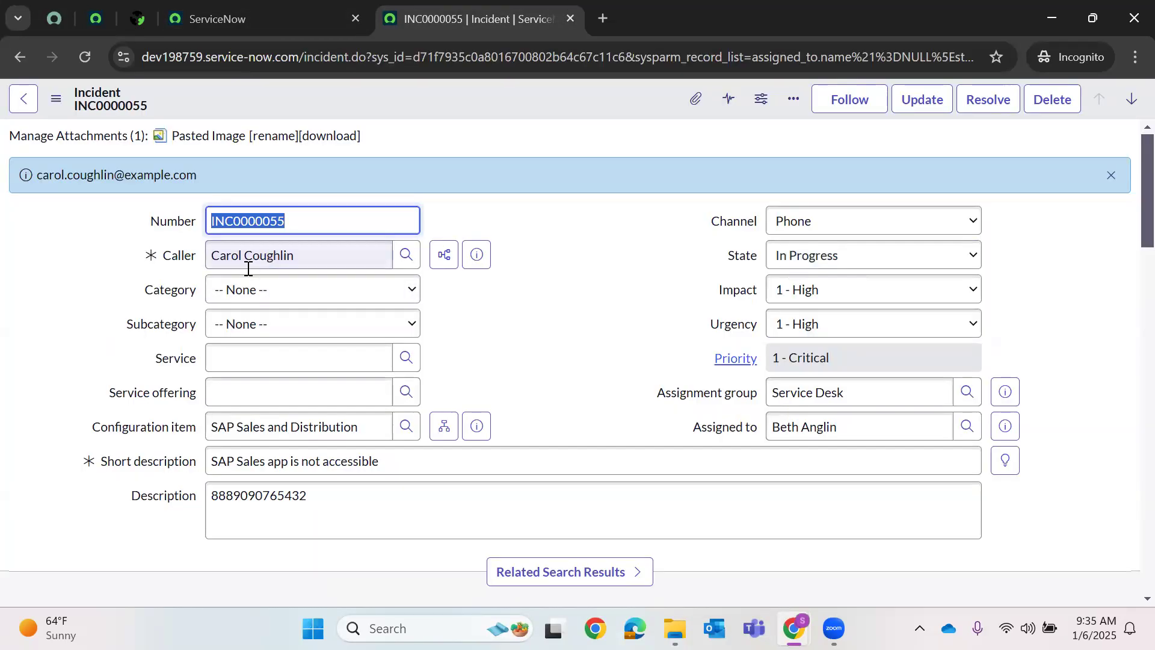
click(645, 363)
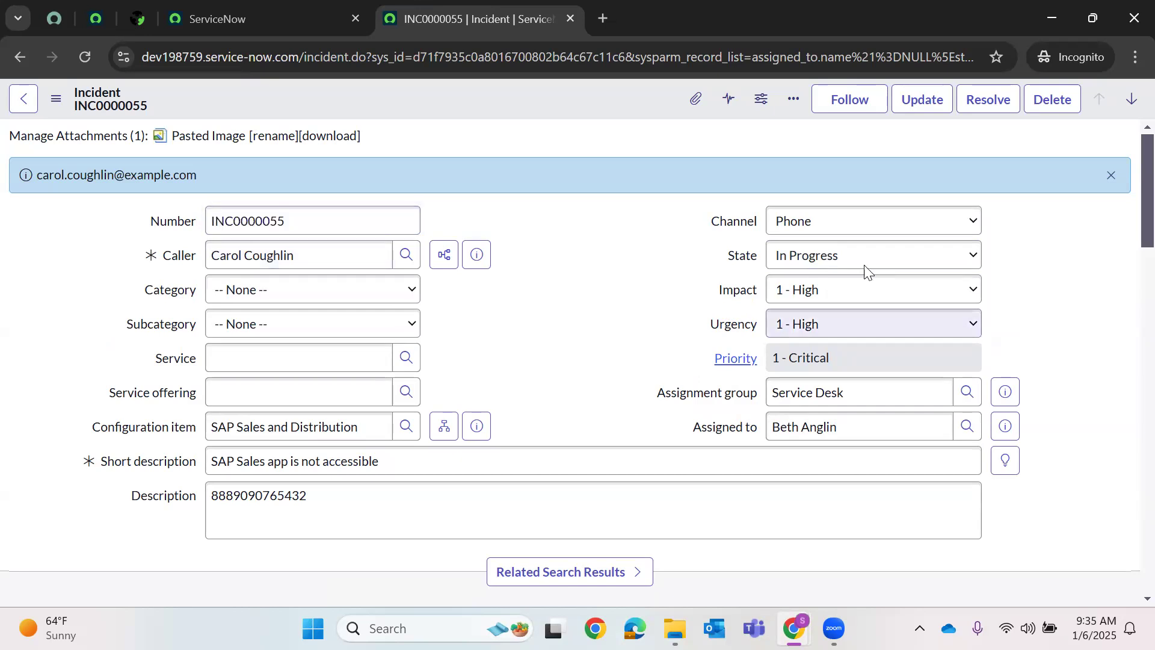
key(ctrl+shift+Tab)
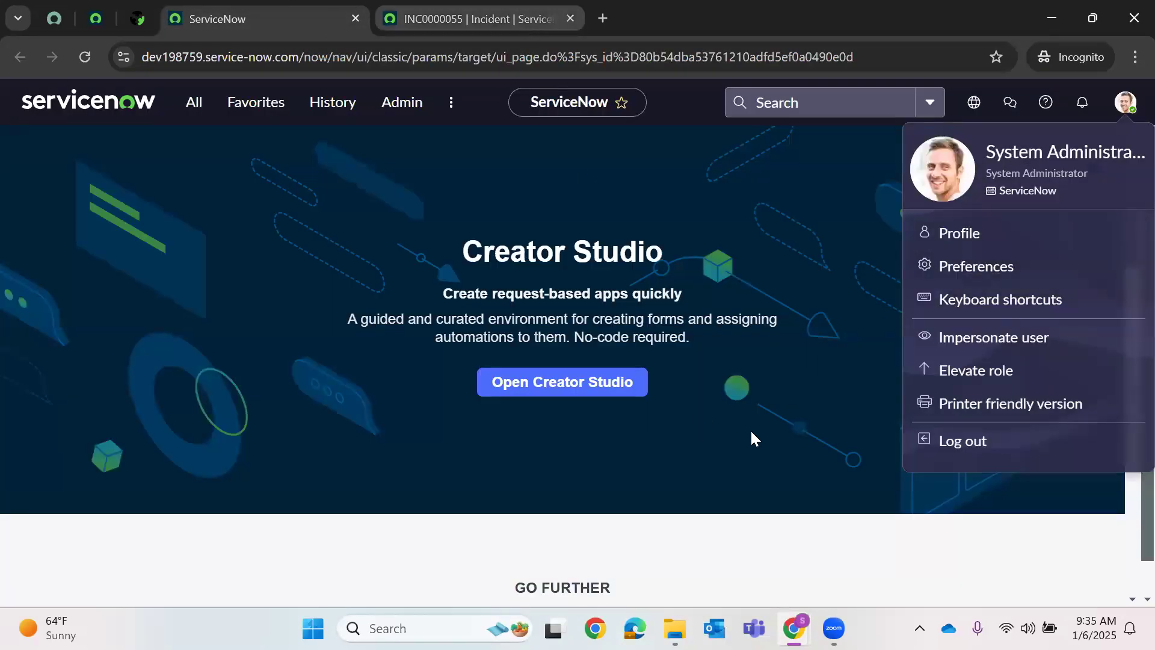
- Review INC0000055's Urgency and Impact, both left at 1 - High, and its 1 - Critical Priority
key(ctrl+Tab)
click(824, 330)
click(794, 292)
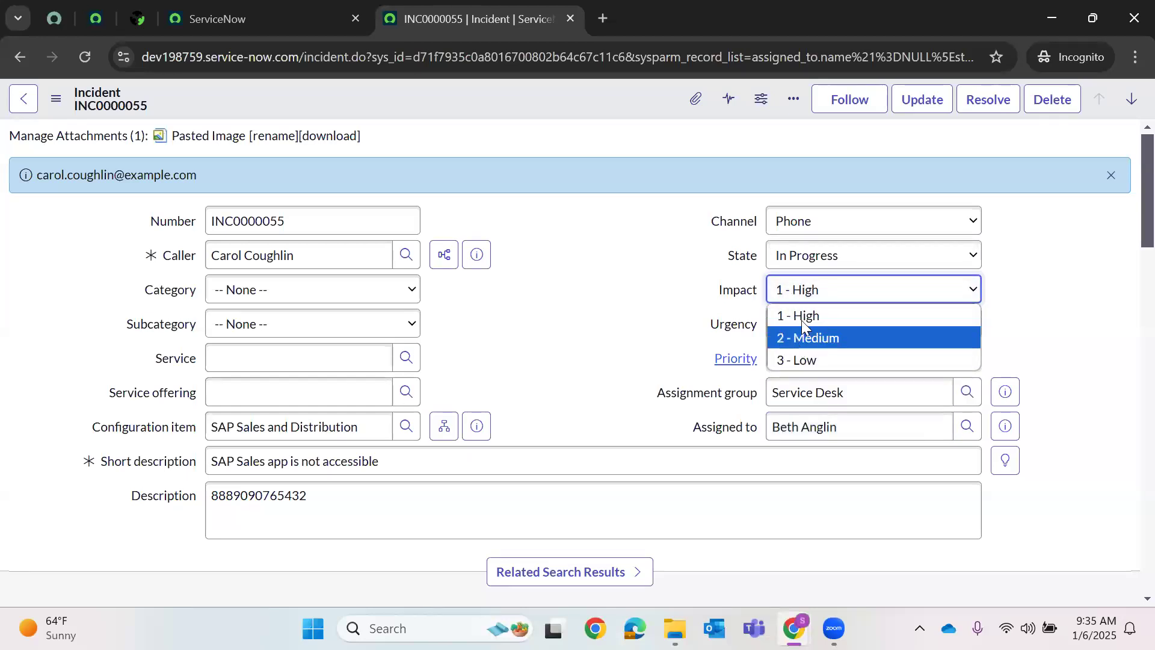
click(799, 317)
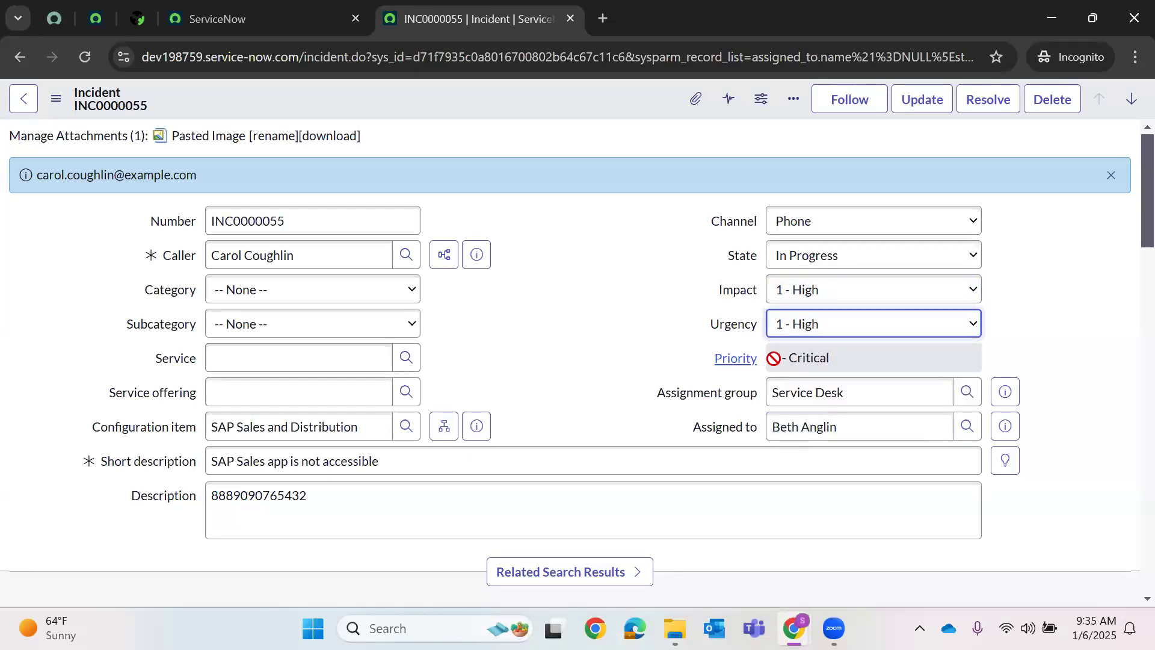
click(773, 358)
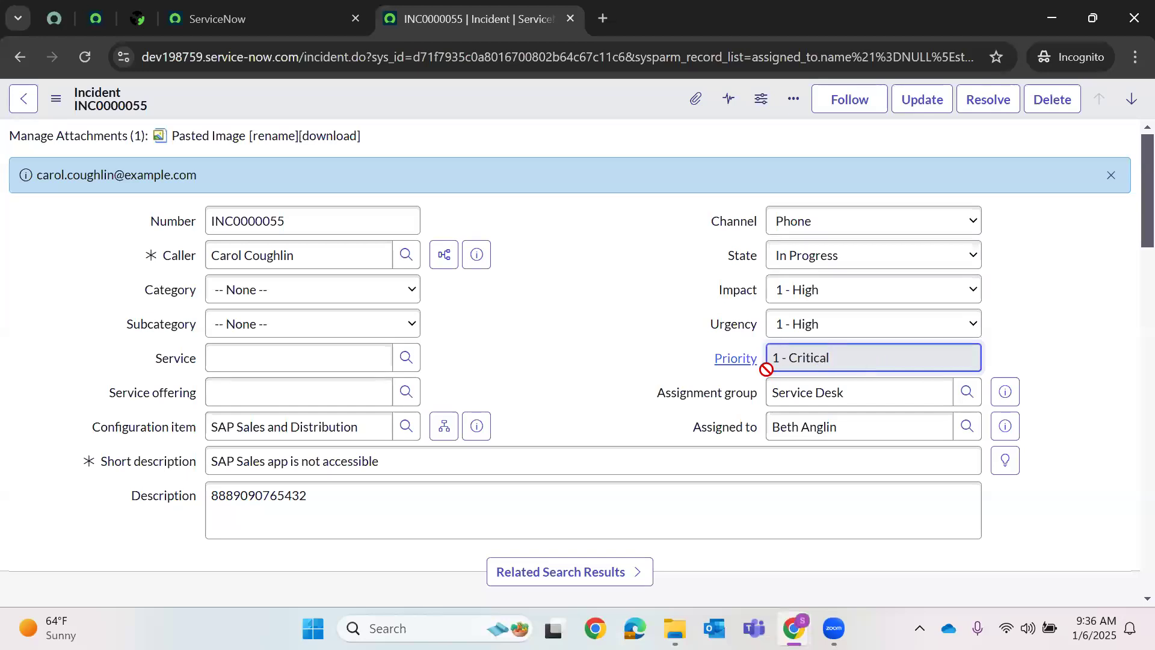
scroll(662, 341, down, 4)
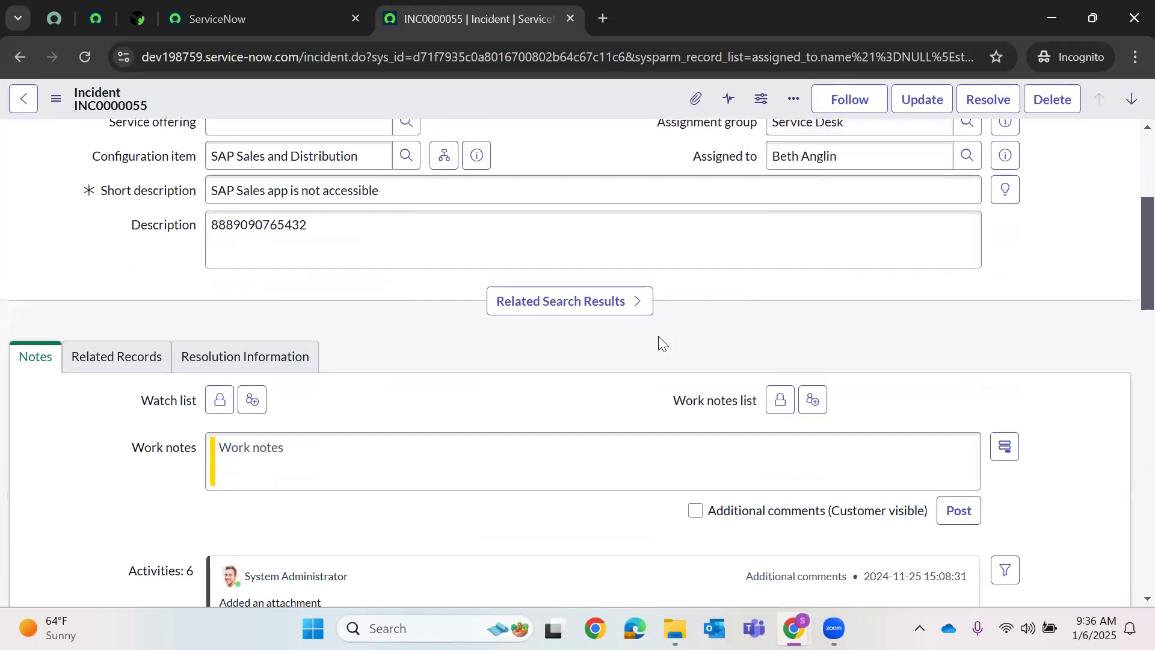
scroll(662, 340, up, 5)
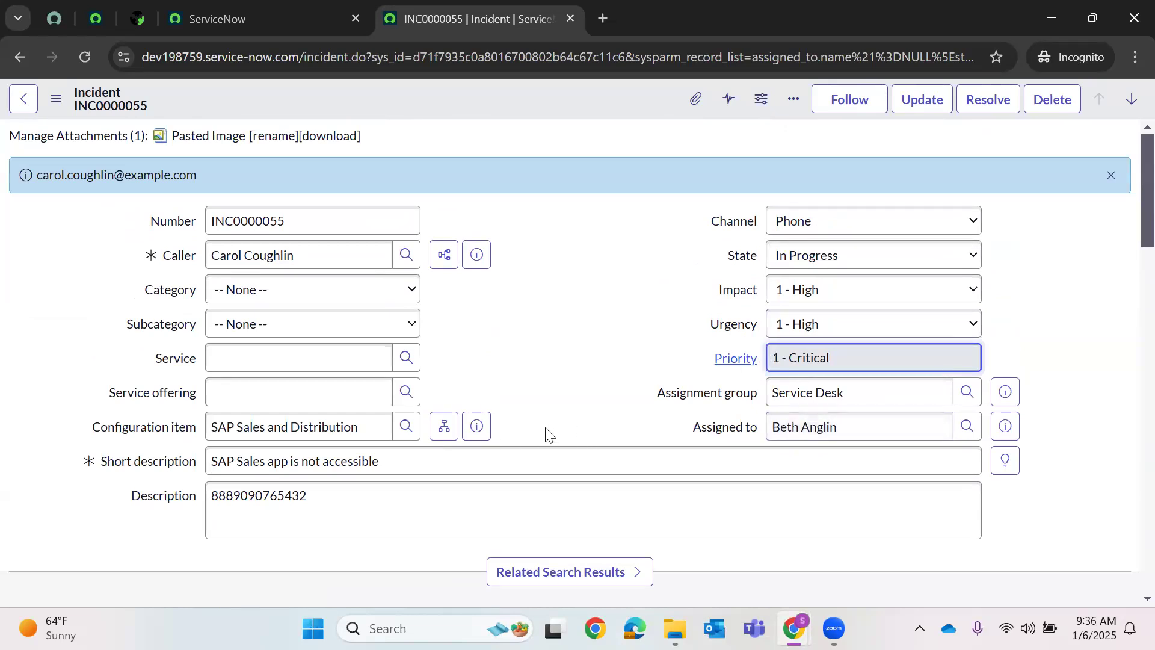
- Check INC0000055's Caller value, then return to the ServiceNow home page tab
drag(157, 255, 227, 252)
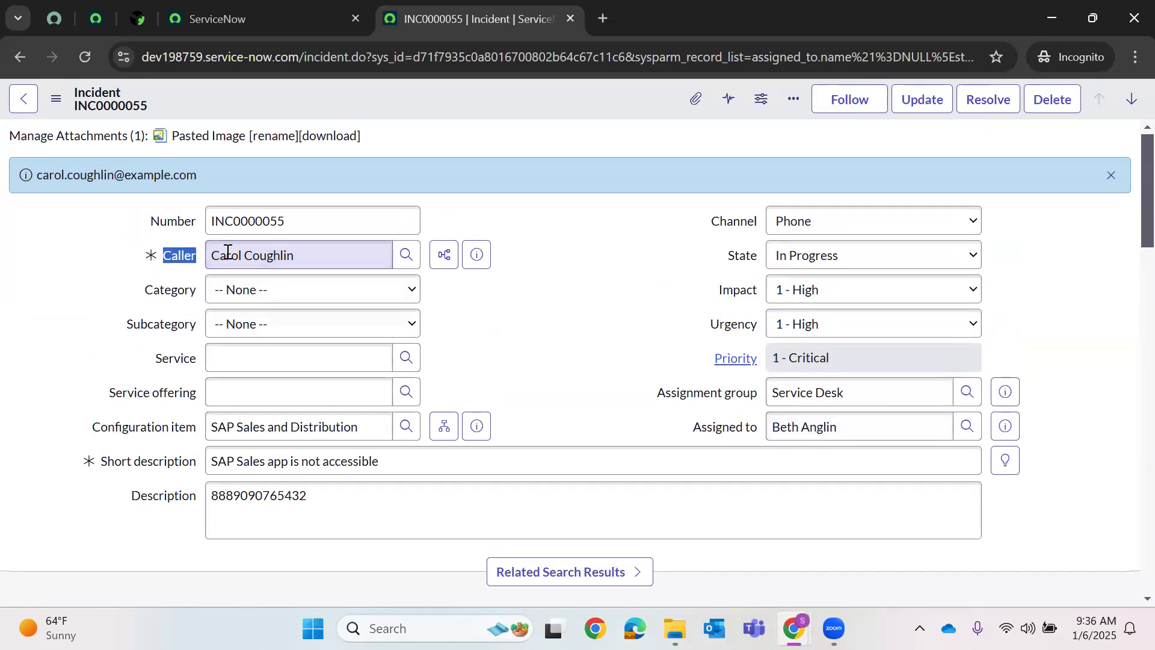
triple_click(235, 255)
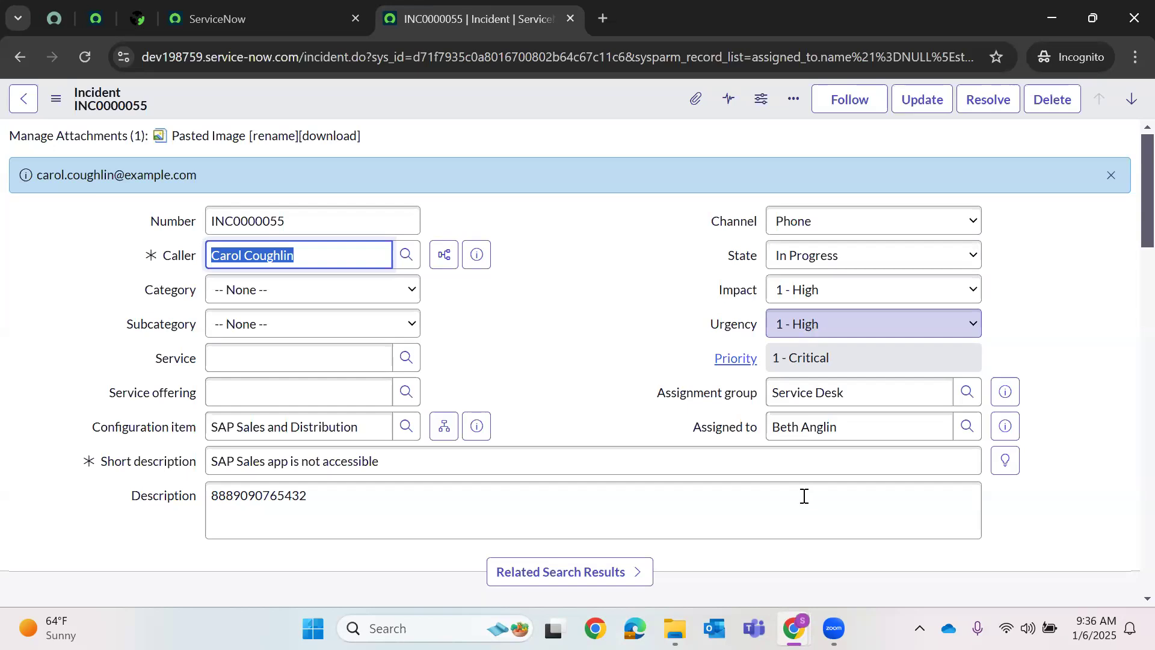
scroll(351, 418, down, 5)
scroll(352, 414, up, 4)
scroll(352, 414, down, 11)
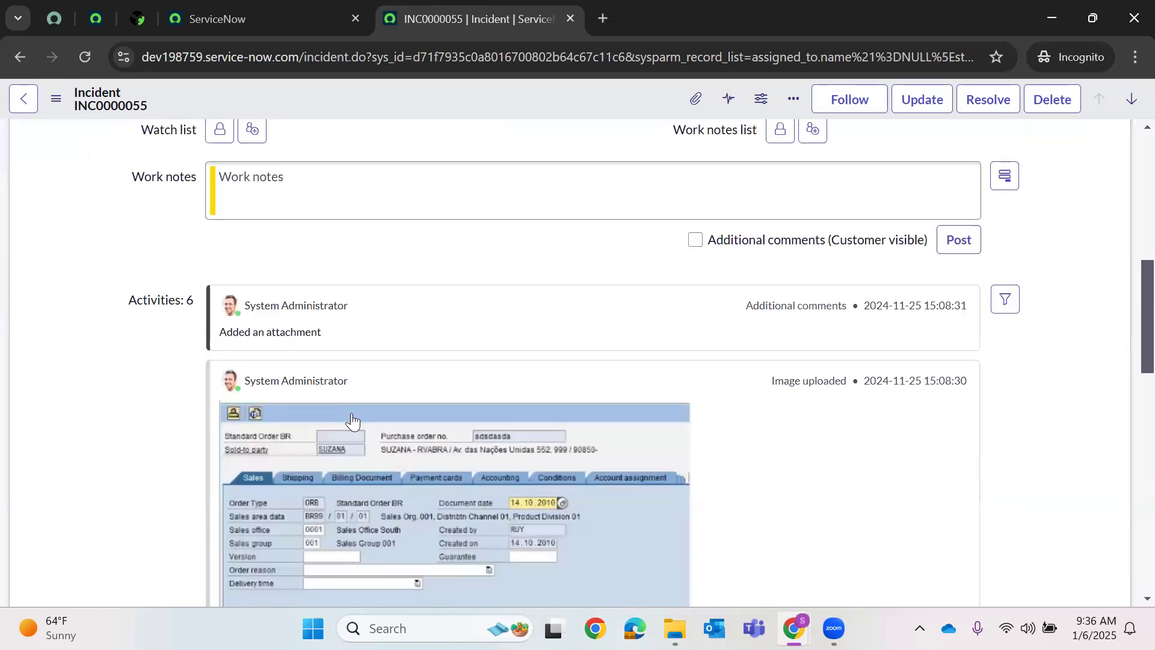
scroll(308, 229, up, 10)
click(230, 2)
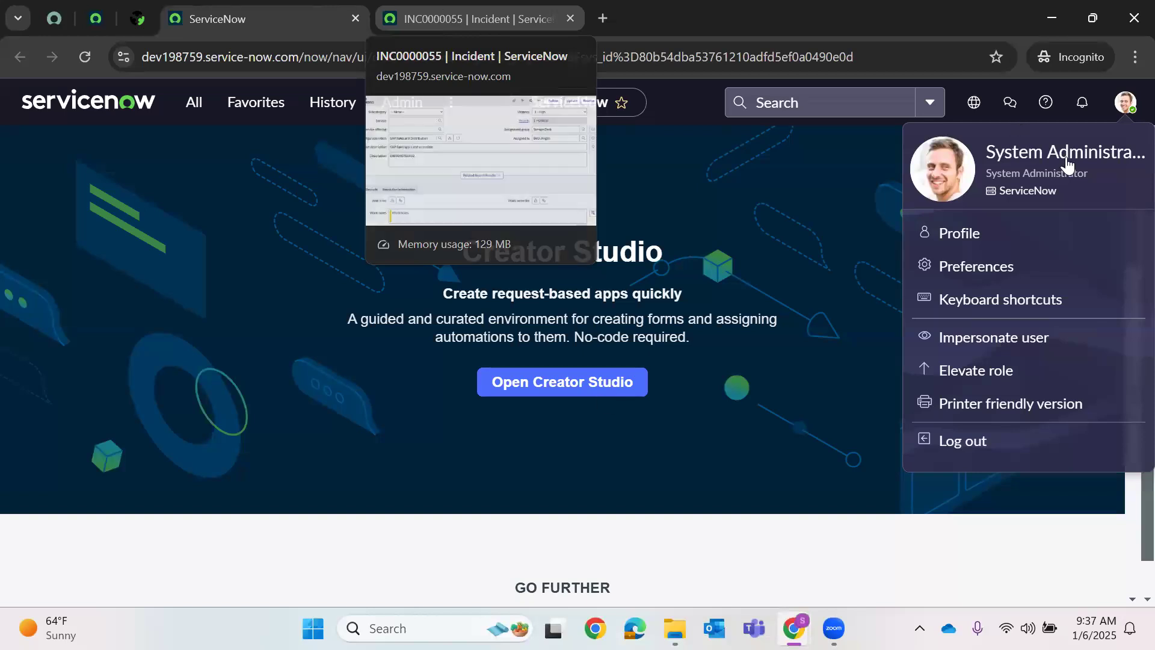
- Change the INC0000055 record address to end in incident_list to load the Incidents list
click(461, 15)
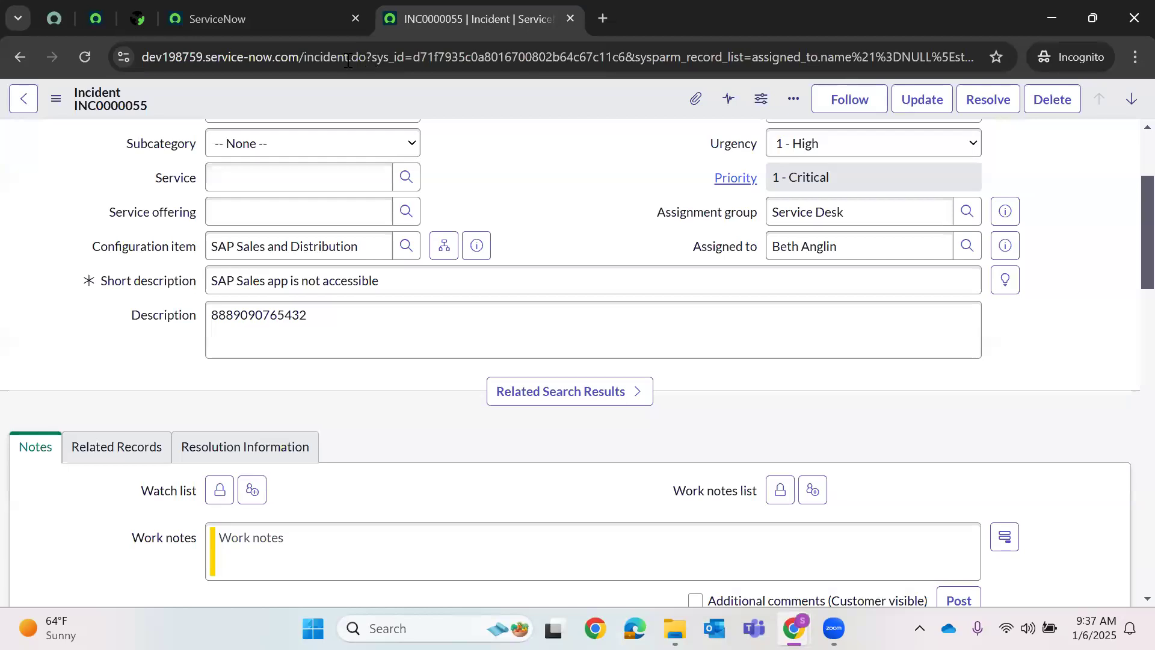
click(358, 62)
drag(357, 62, 1126, 61)
key(BackSpace)
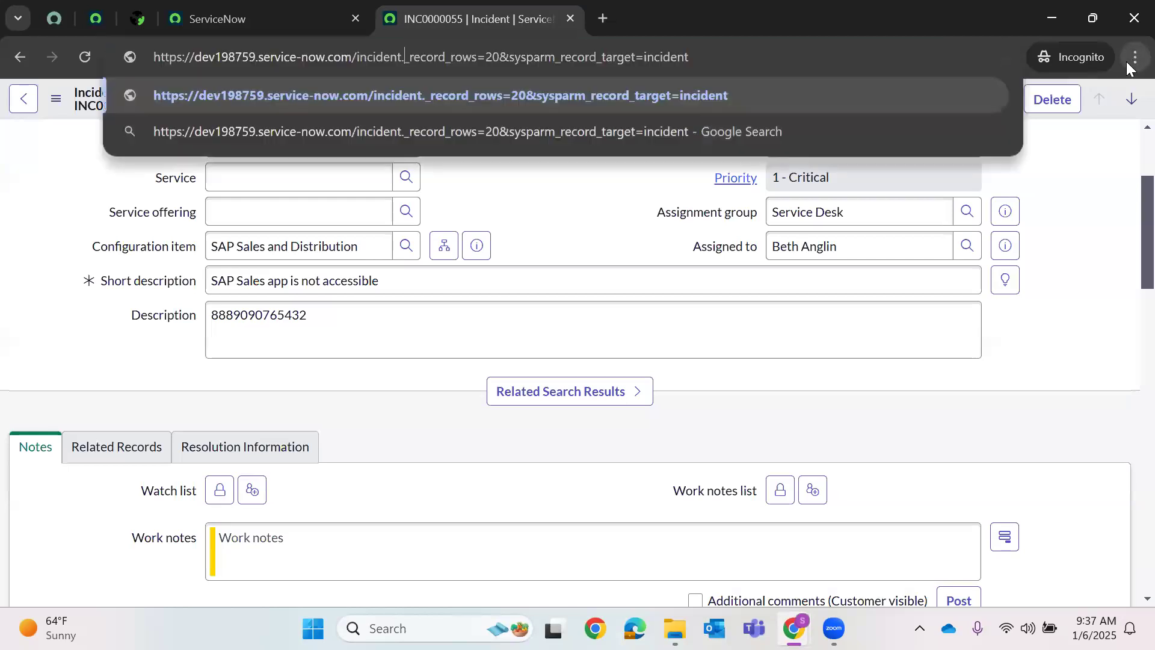
key(BackSpace)
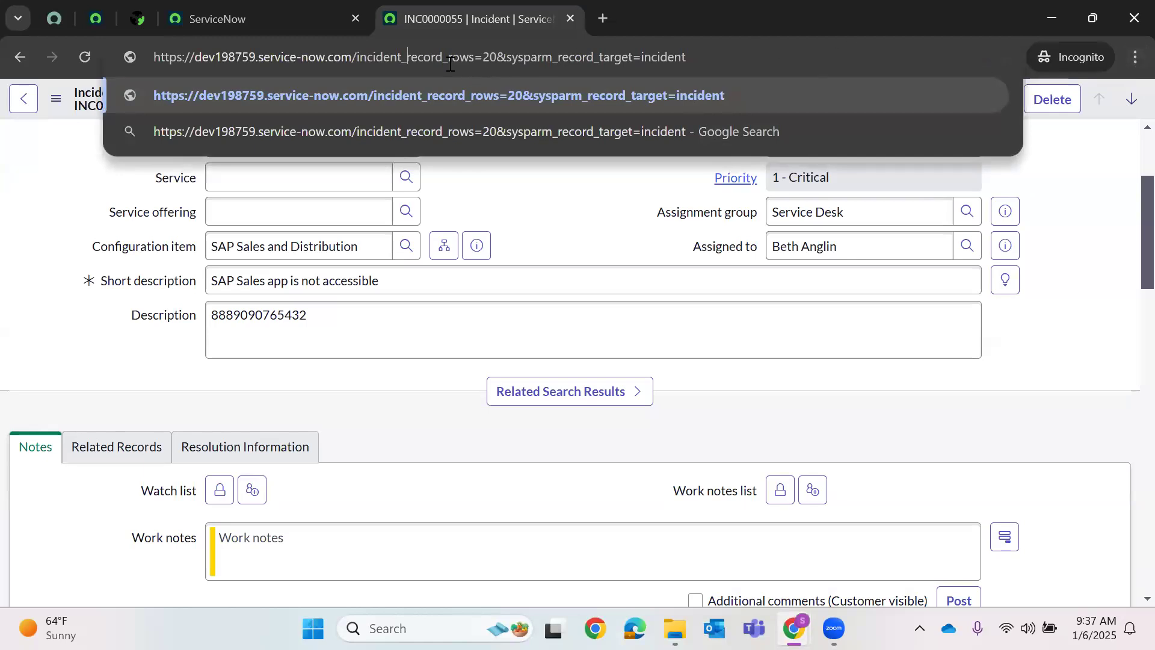
drag(407, 58, 898, 66)
key(BackSpace)
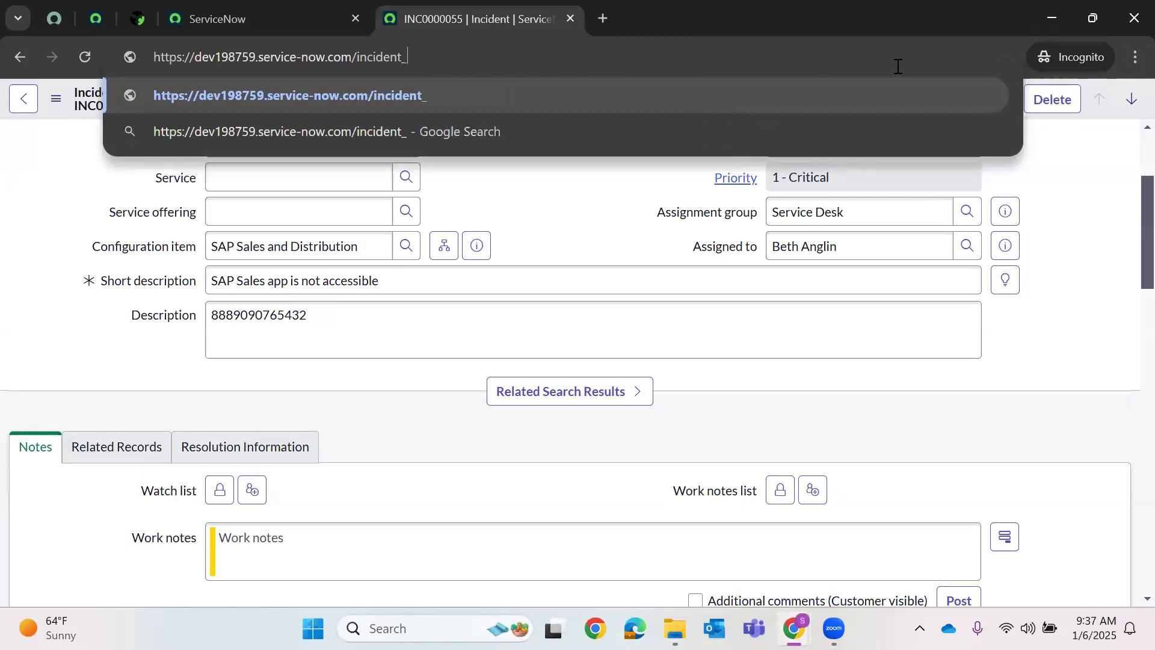
text(list)
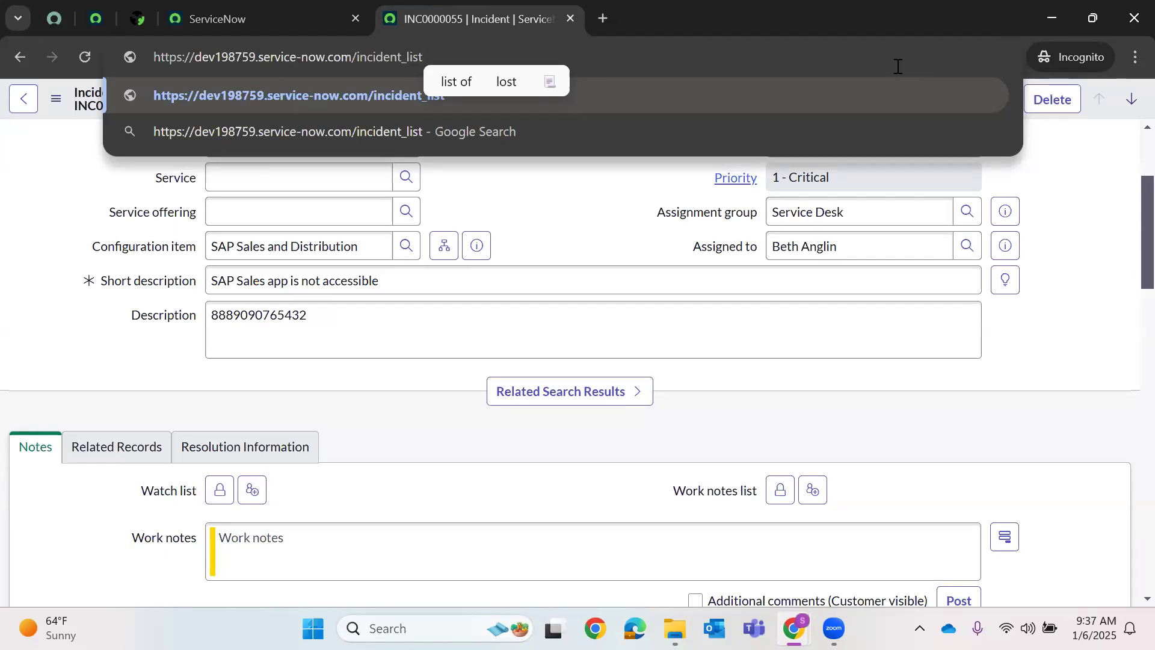
key(Return)
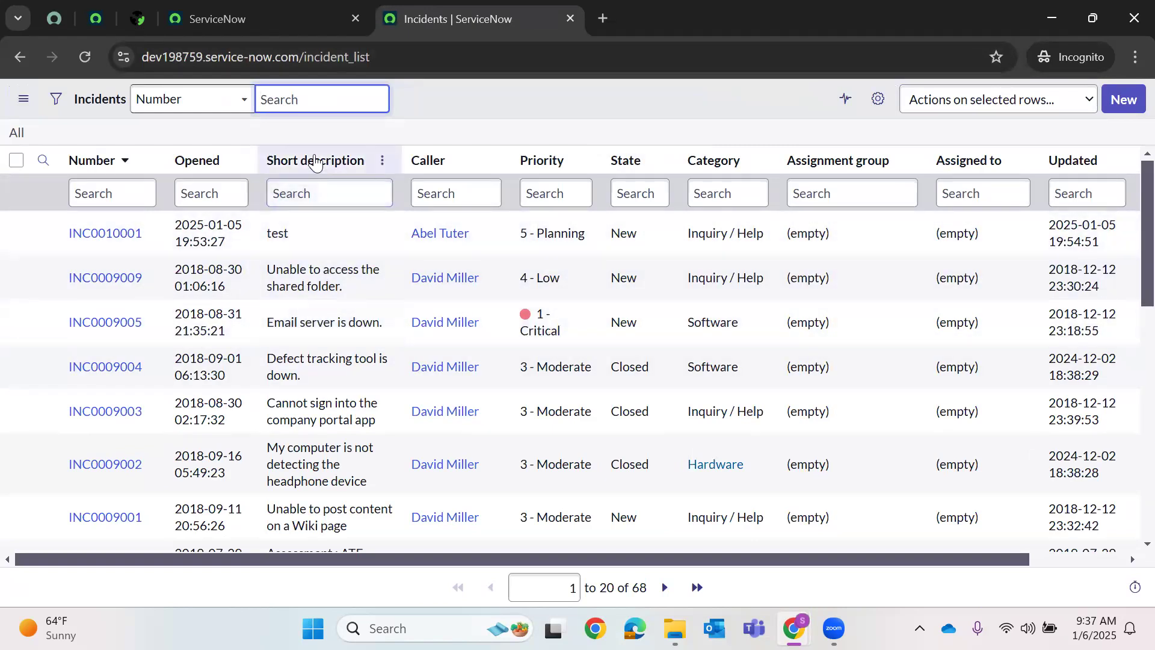
- Filter the navigator for 'event' and open System Policy > Events > Registry in a new tab
click(290, 8)
click(194, 102)
text(e)
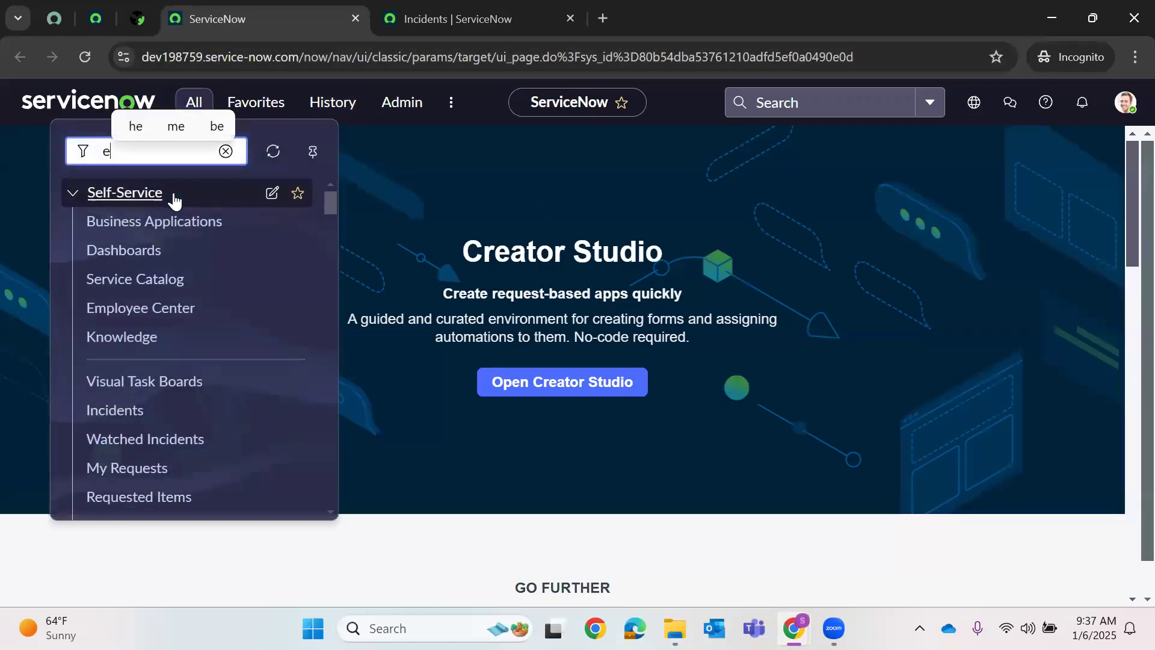
text(vent)
scroll(174, 247, down, 4)
scroll(174, 247, down, 6)
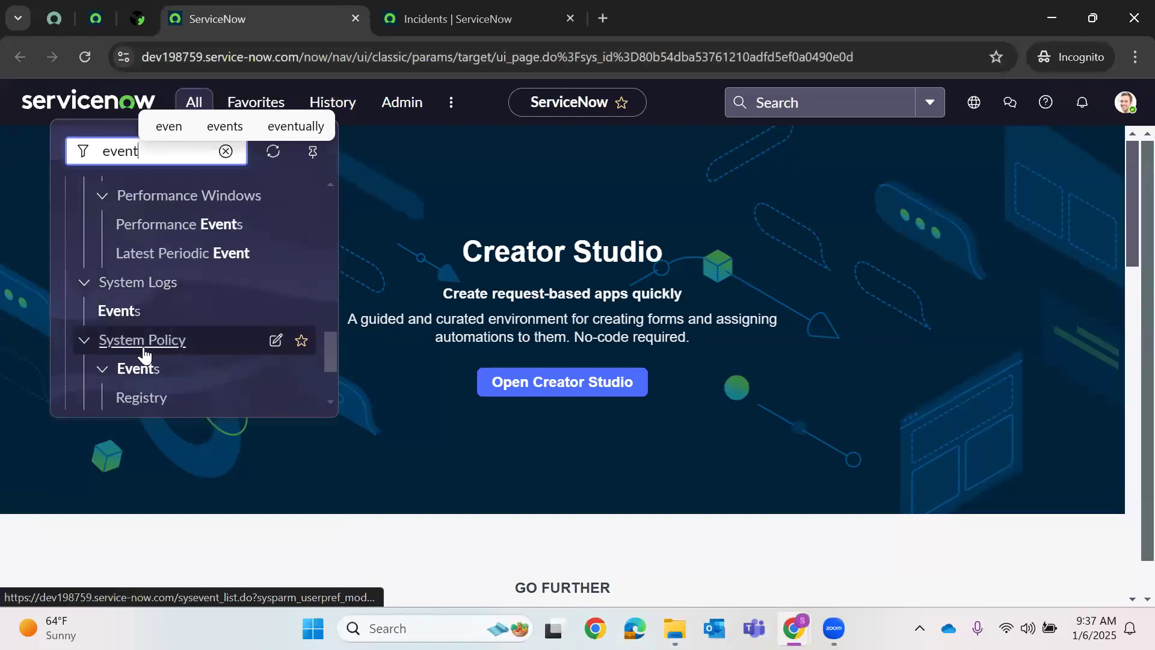
scroll(144, 355, down, 3)
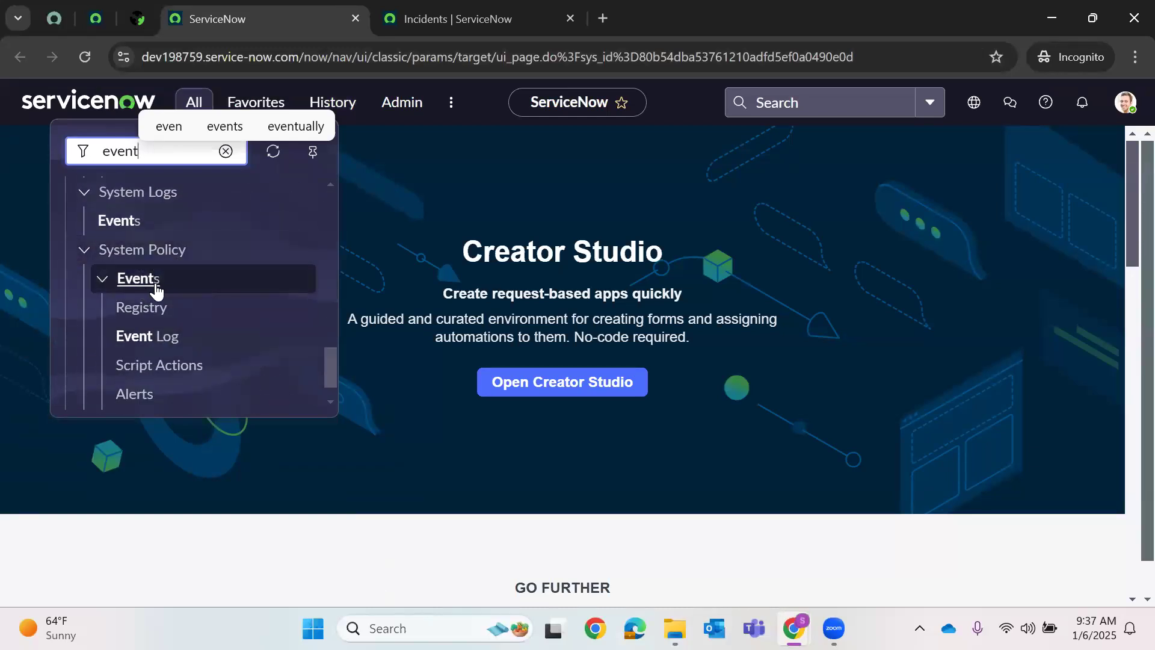
right_click(147, 309)
click(206, 327)
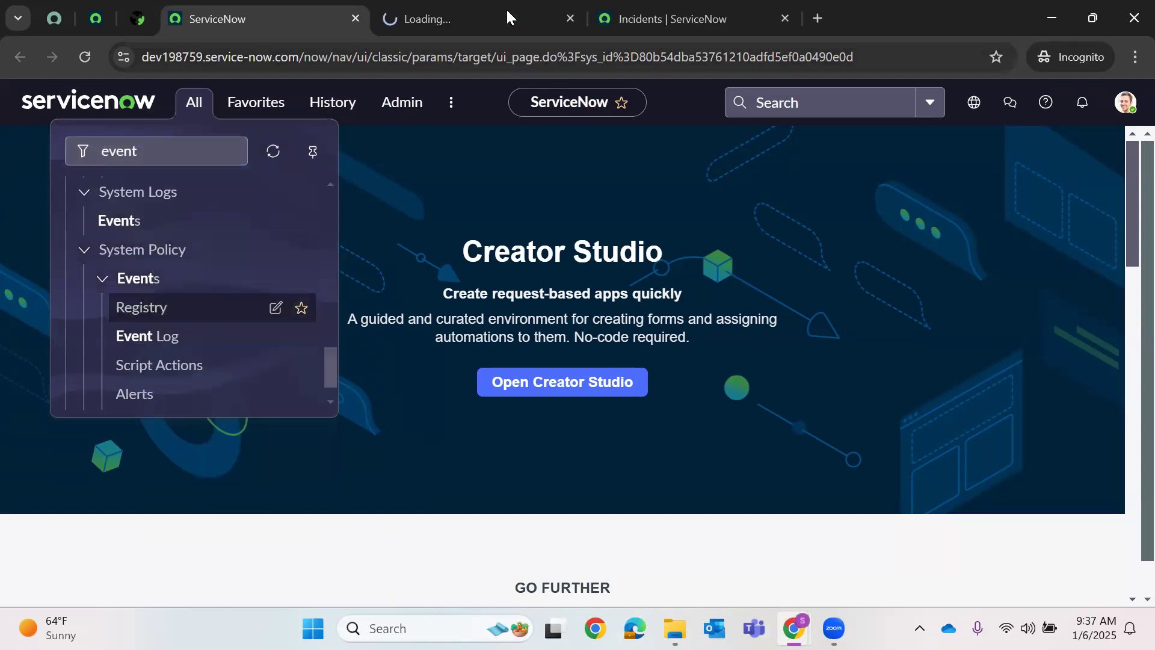
click(507, 16)
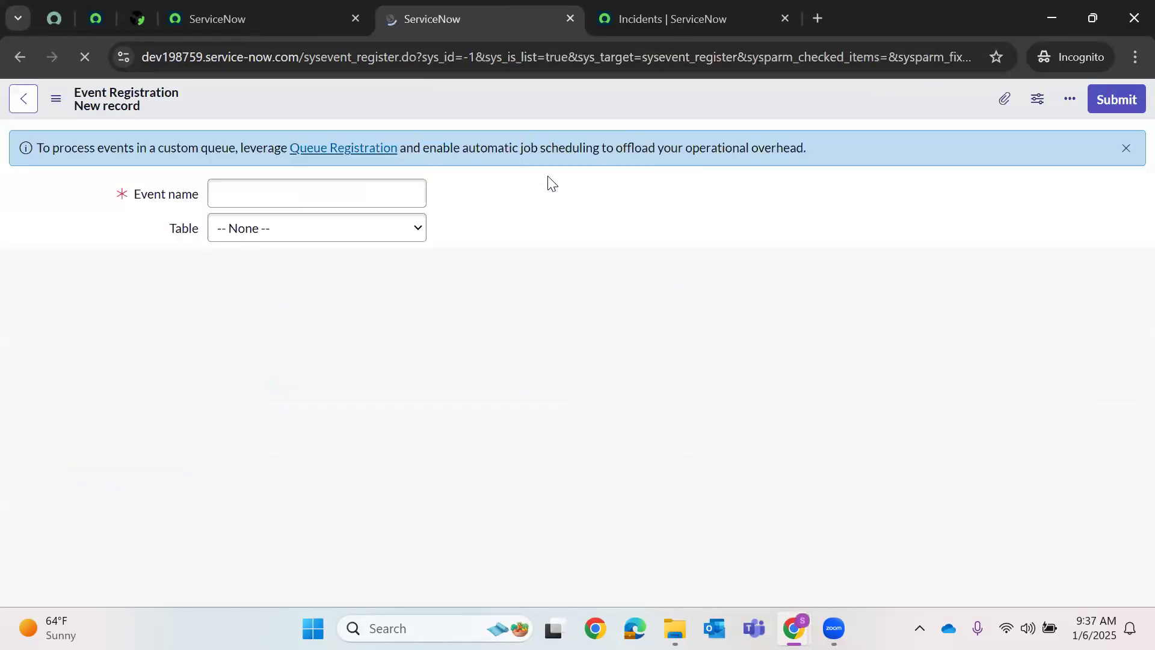
- Enter DemoPriority.Email as the new event's name
click(286, 190)
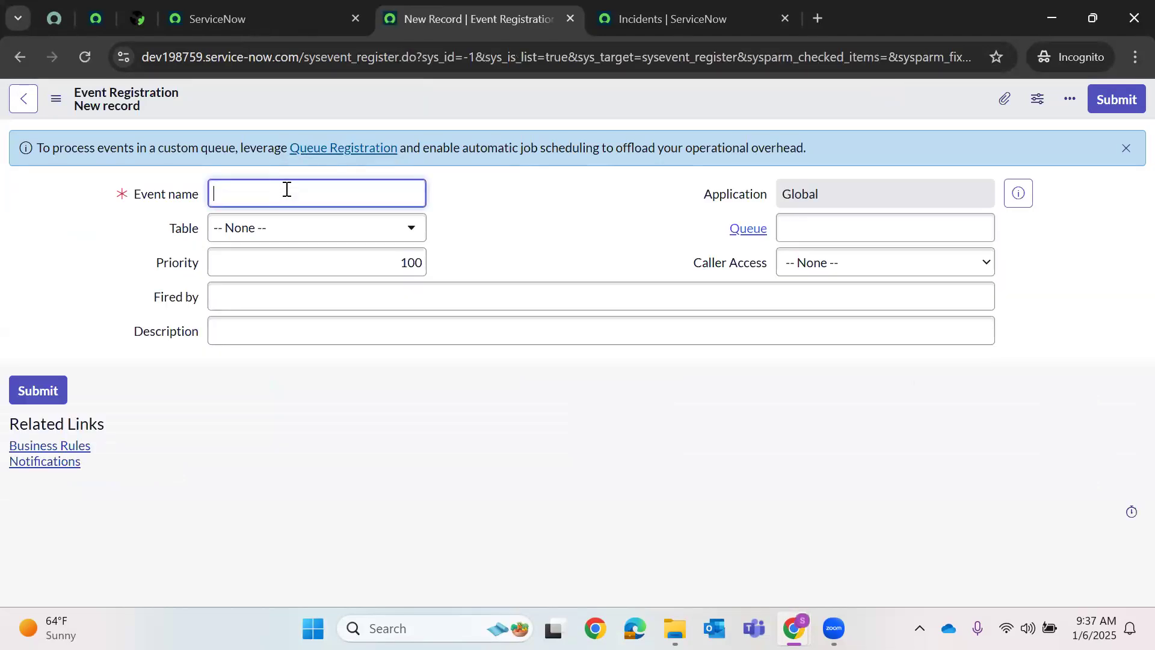
text(d)
key(BackSpace)
text(DemoPiro)
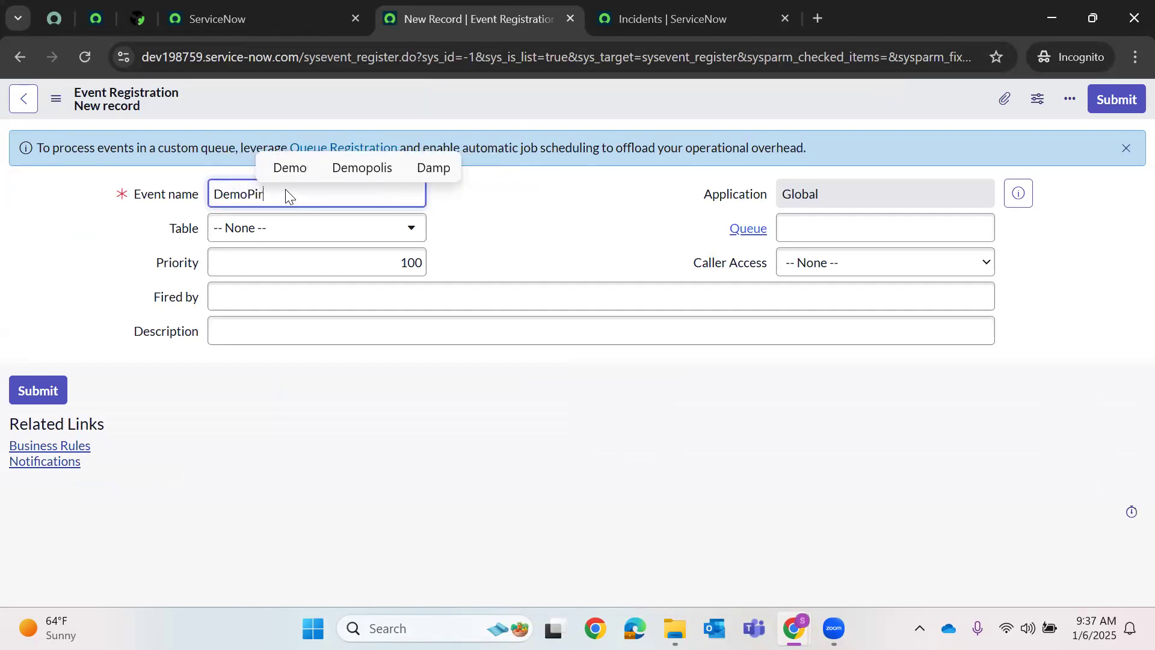
key(BackSpace)
key(BackSpace)
key(BackSpace)
text(riorit)
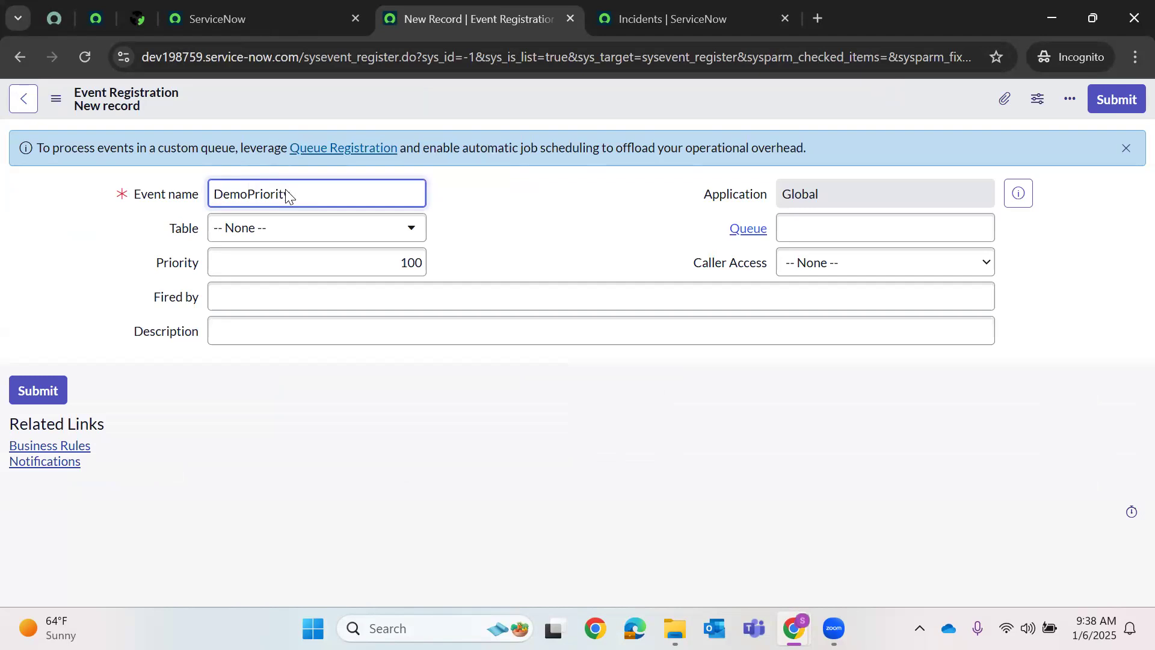
text(y.E)
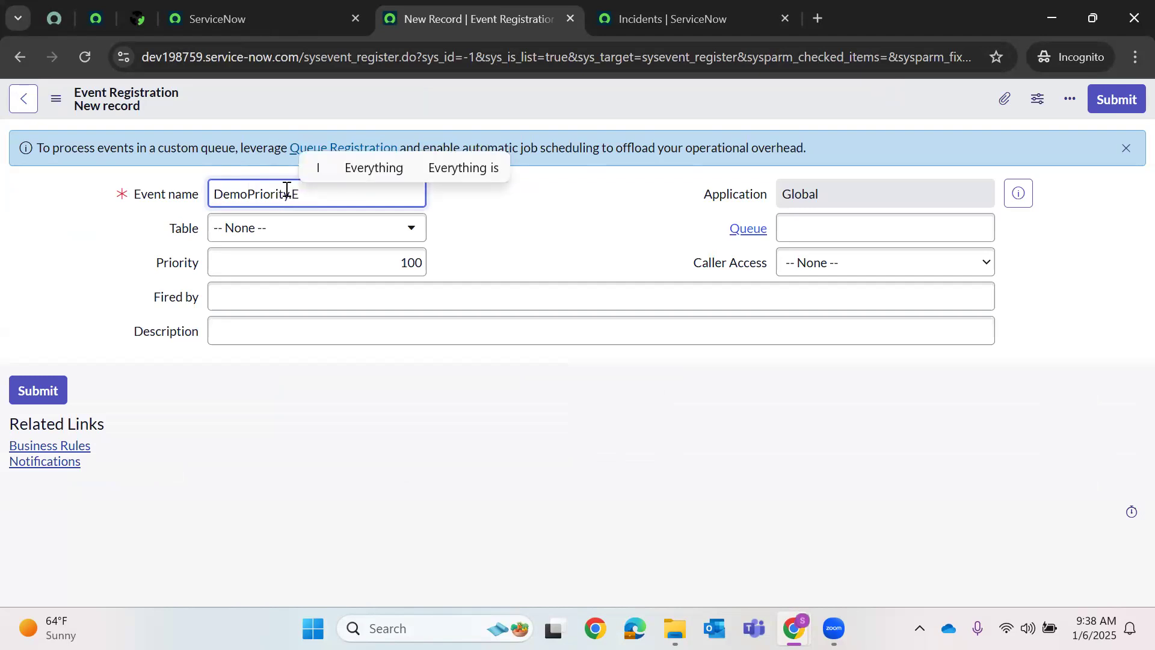
text(mail)
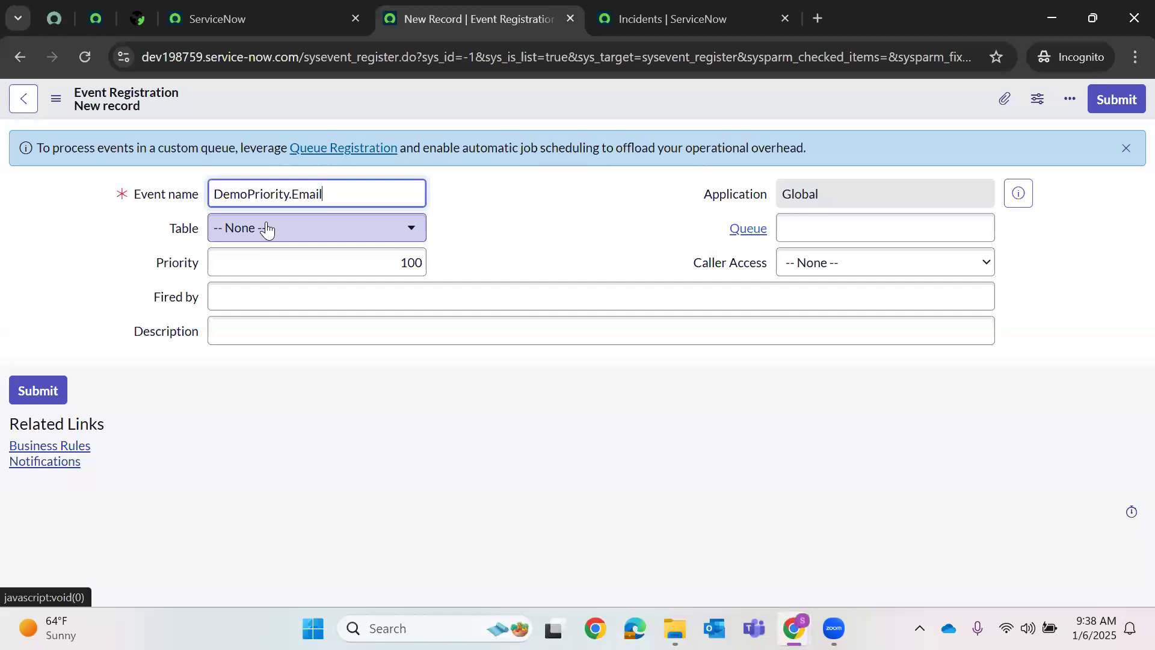
- Set the event's table to Incident and Fired by to Business Rule
click(266, 229)
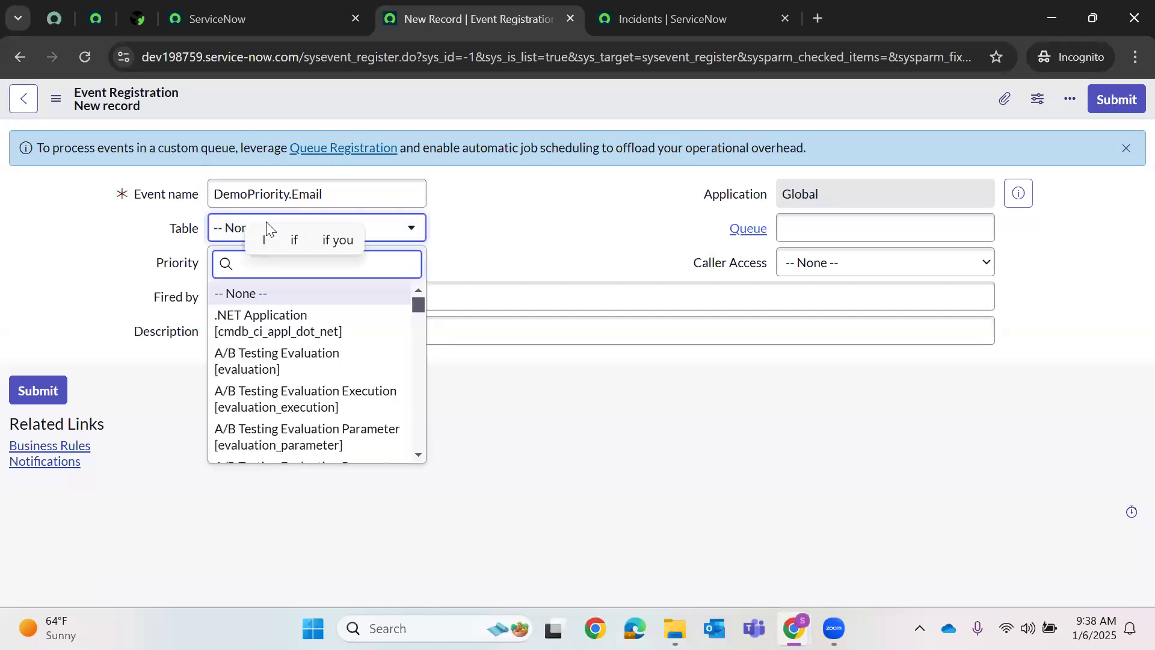
text(inci)
key(Return)
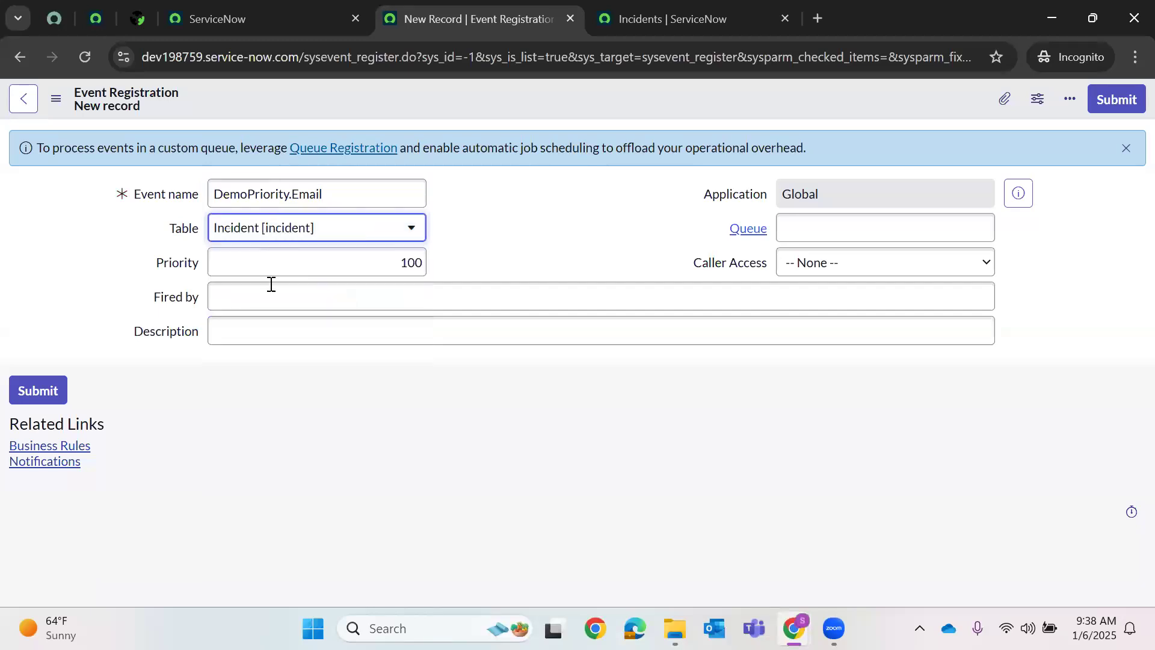
click(260, 293)
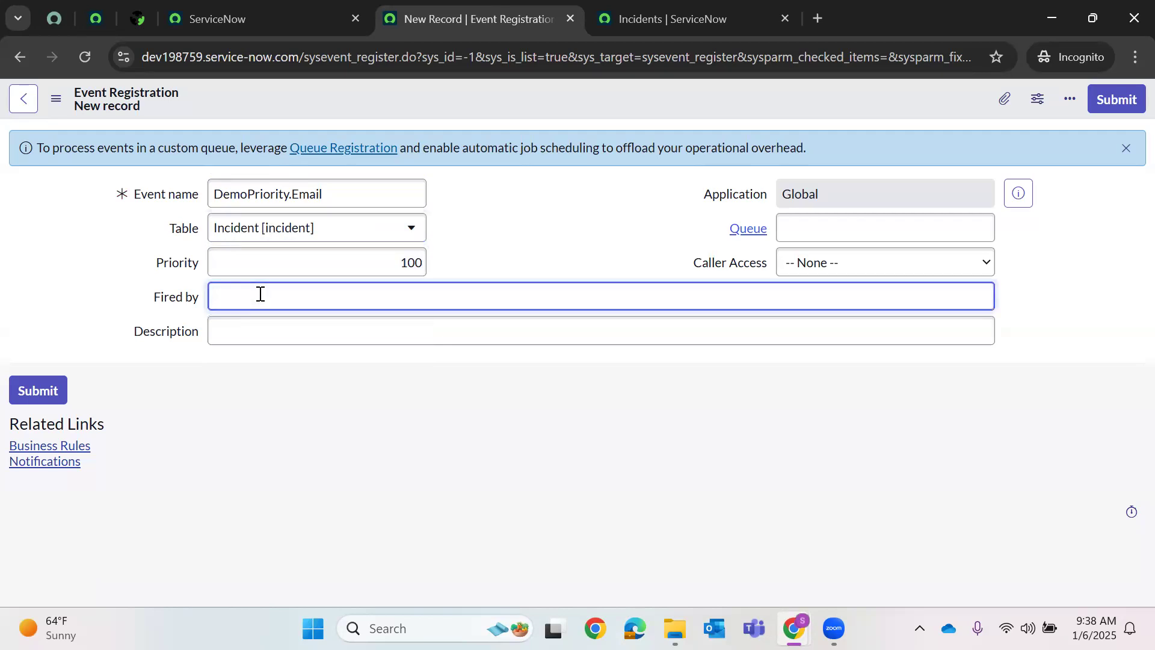
text(Business Rule)
- Save the event registration from the form header's menu and bring up the tab's options
right_click(543, 115)
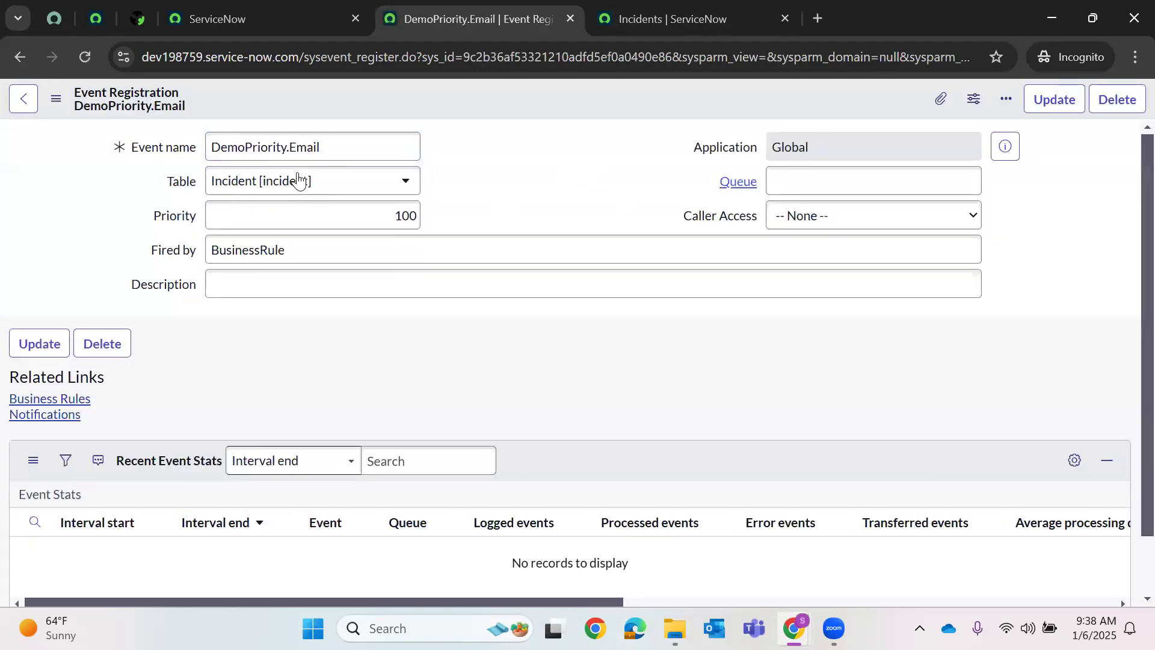
right_click(549, 98)
click(561, 111)
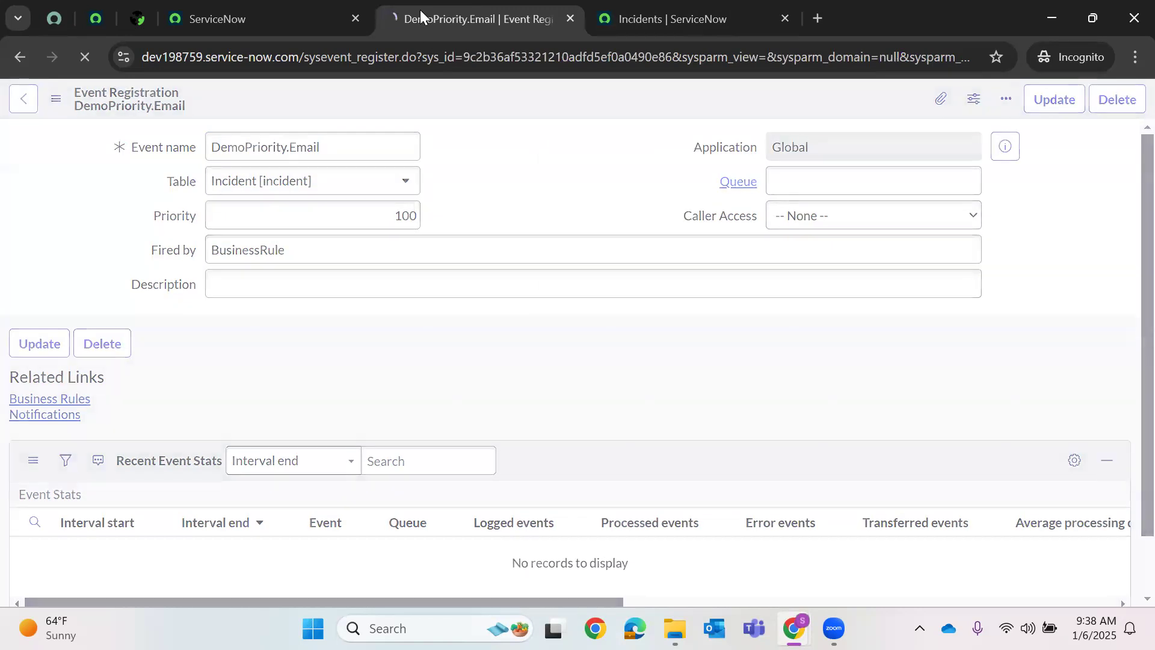
right_click(421, 11)
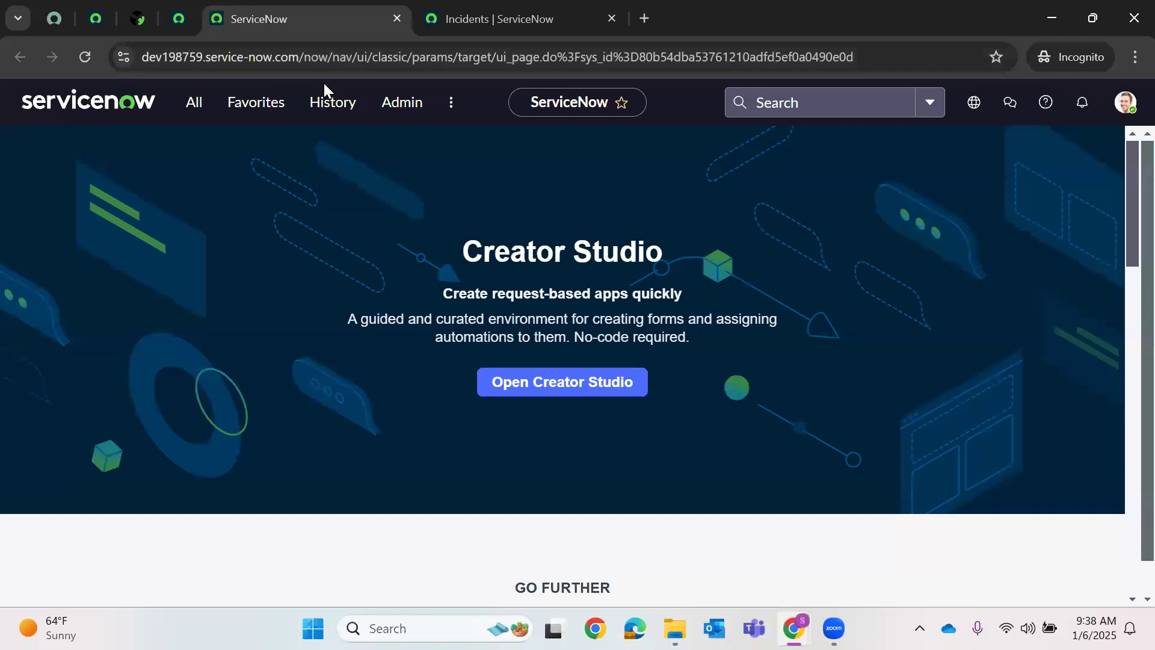
- Replace the navigator filter with 'Notification' to find the email Notifications module
click(198, 104)
key(ctrl+a)
key(BackSpace)
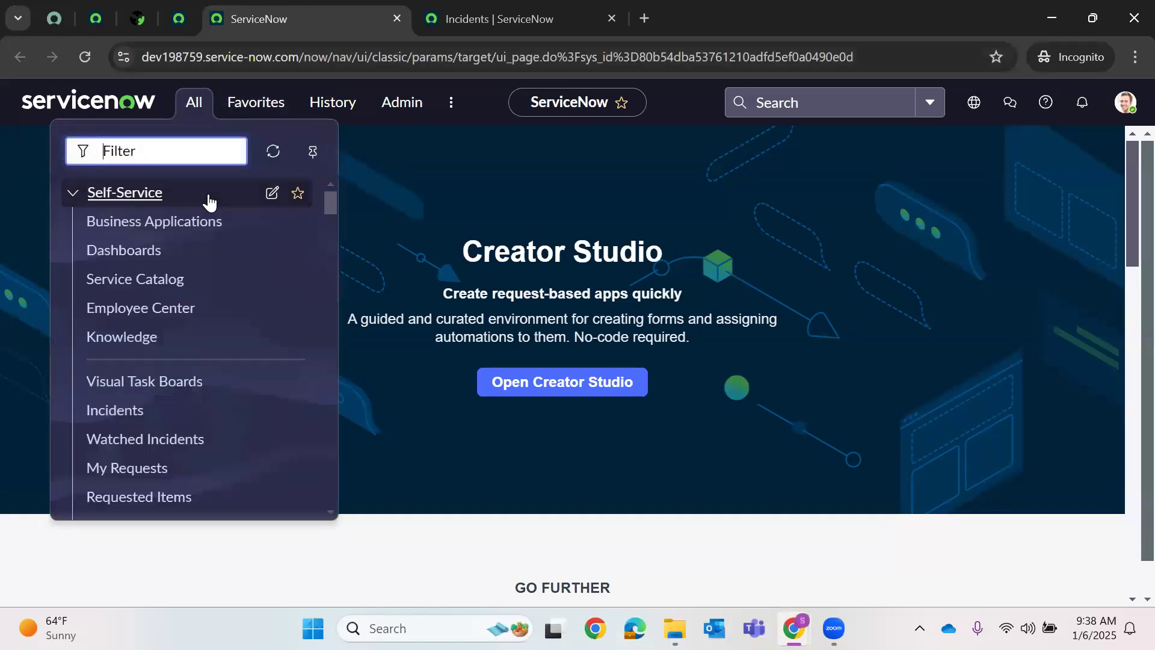
text(Notification)
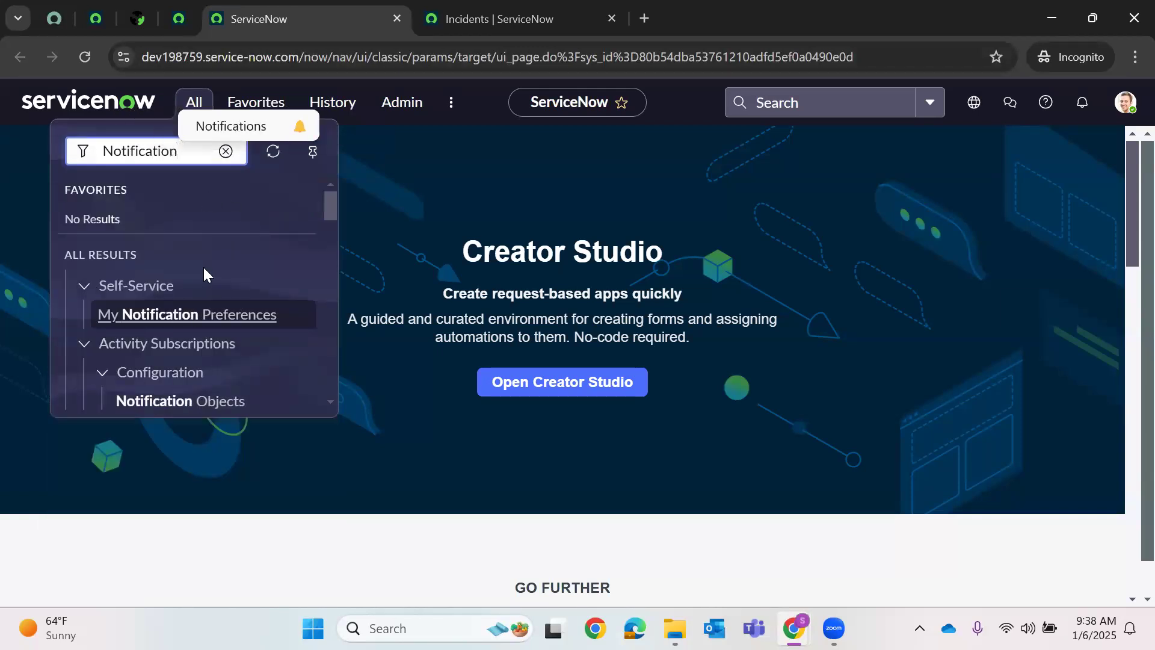
scroll(203, 275, down, 10)
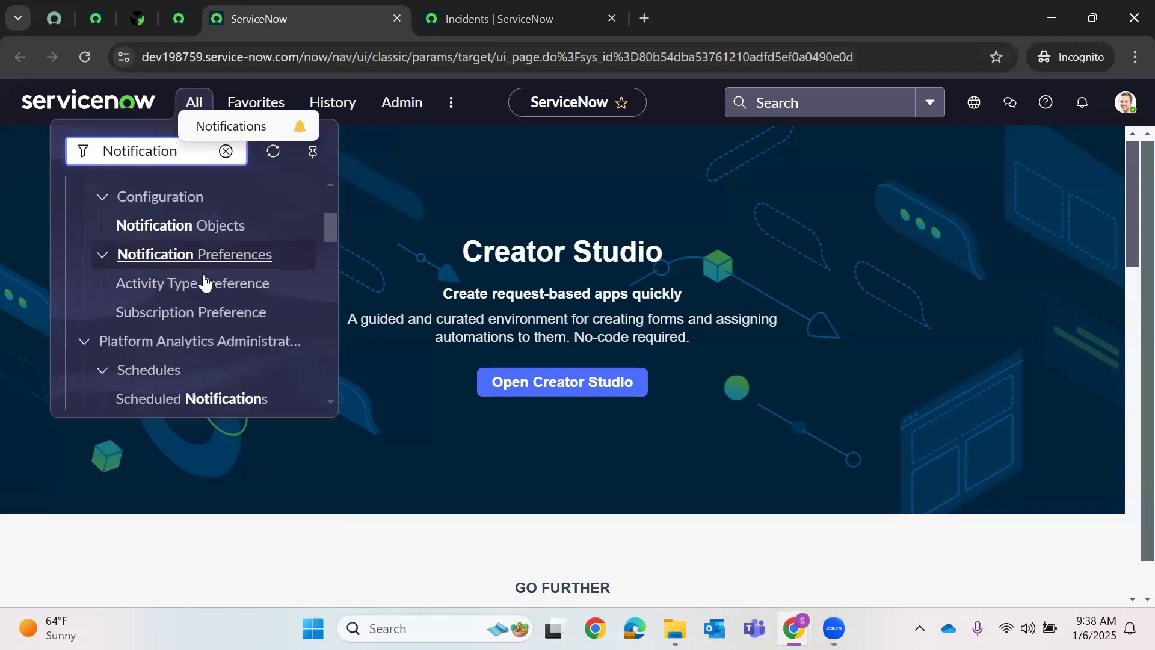
scroll(201, 302, down, 5)
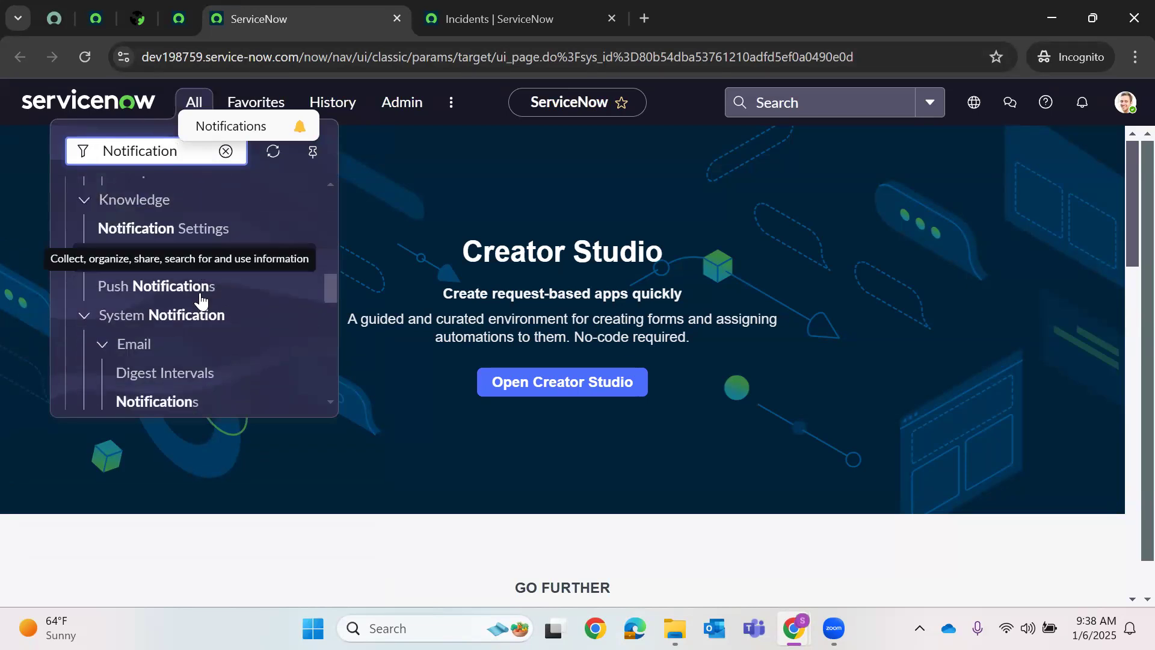
scroll(199, 301, up, 3)
scroll(160, 319, down, 2)
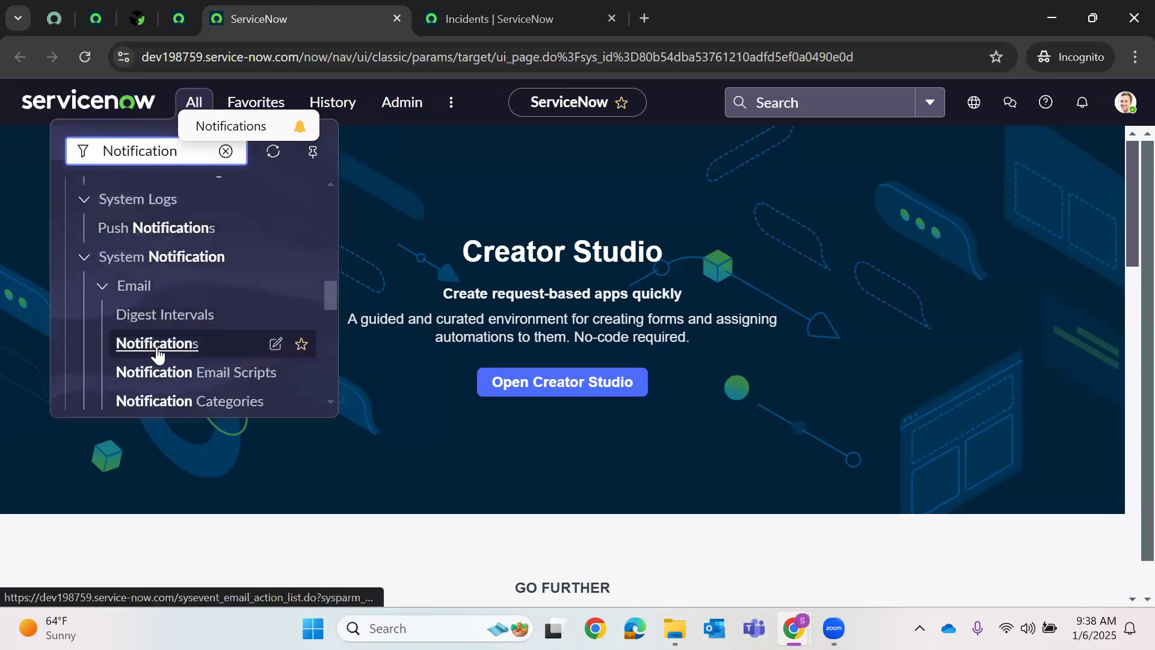
- Open email Notifications in a new tab and close the Incidents tab
right_click(158, 355)
click(220, 373)
click(469, 13)
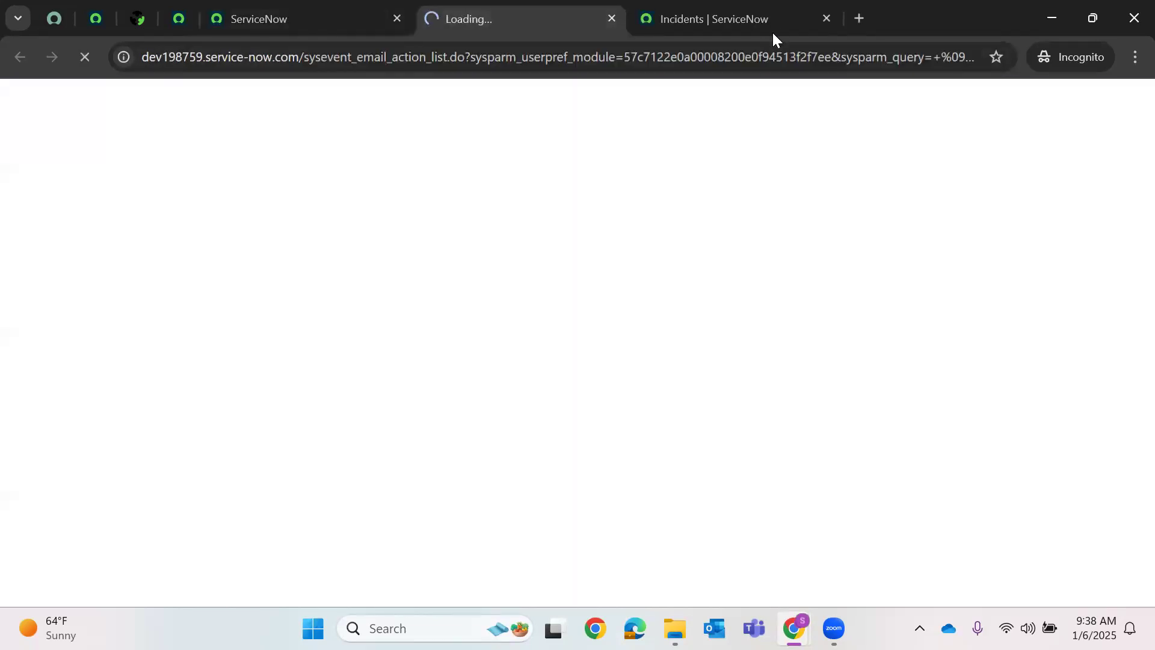
click(806, 24)
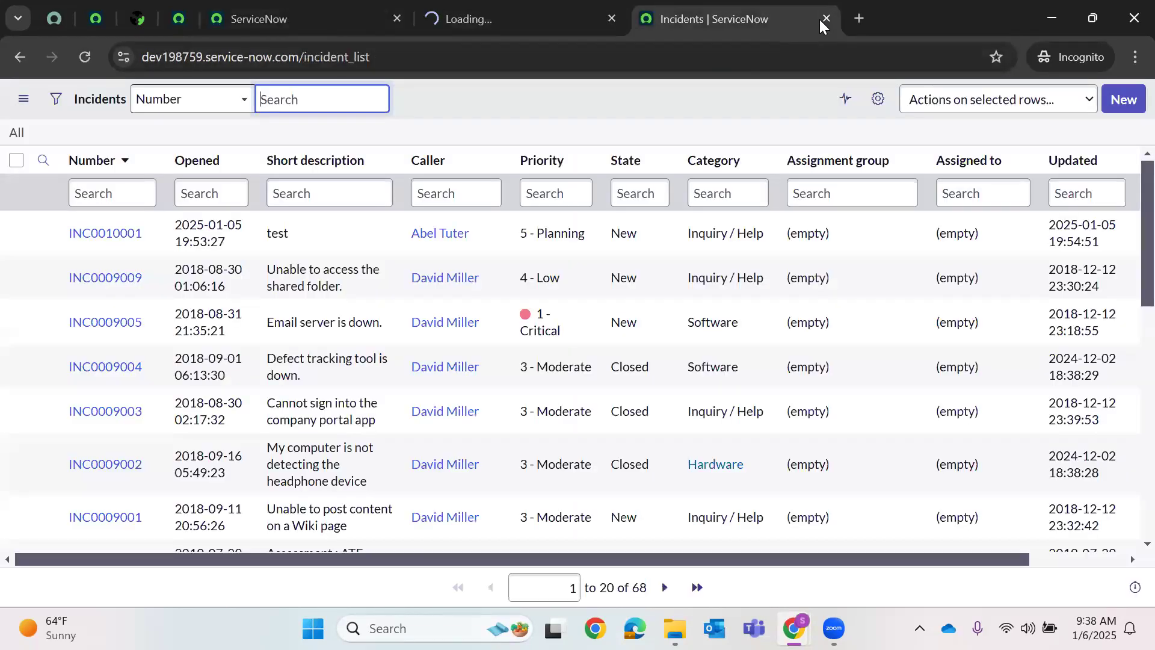
click(825, 19)
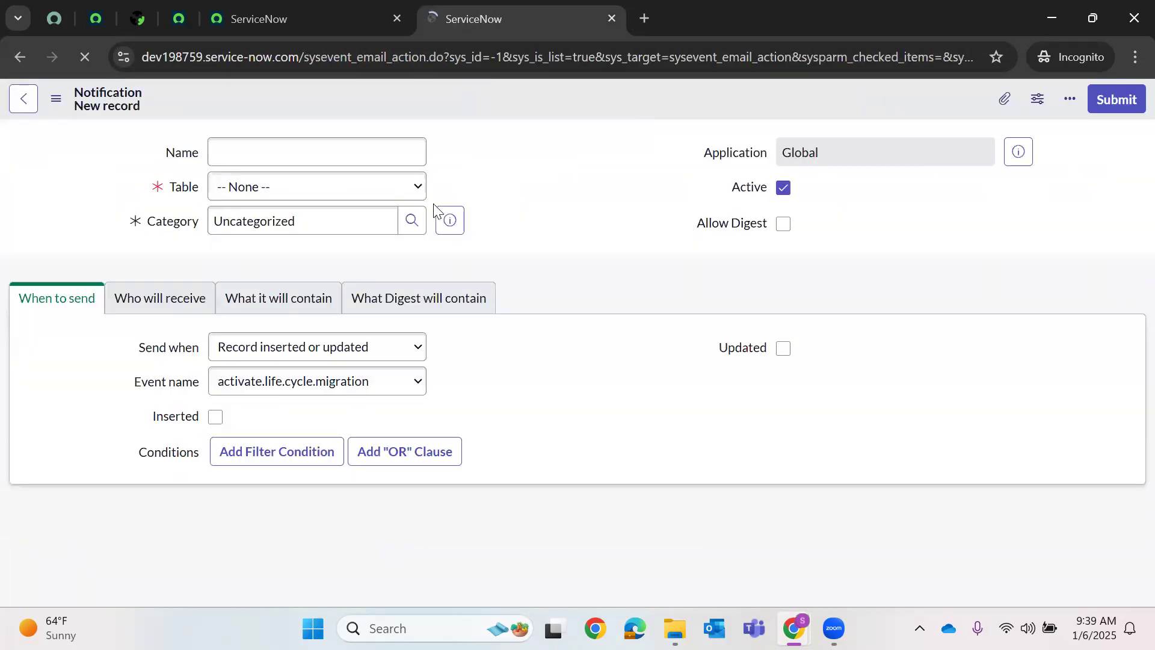
- Type the notification's name and choose Incident as its table
click(264, 153)
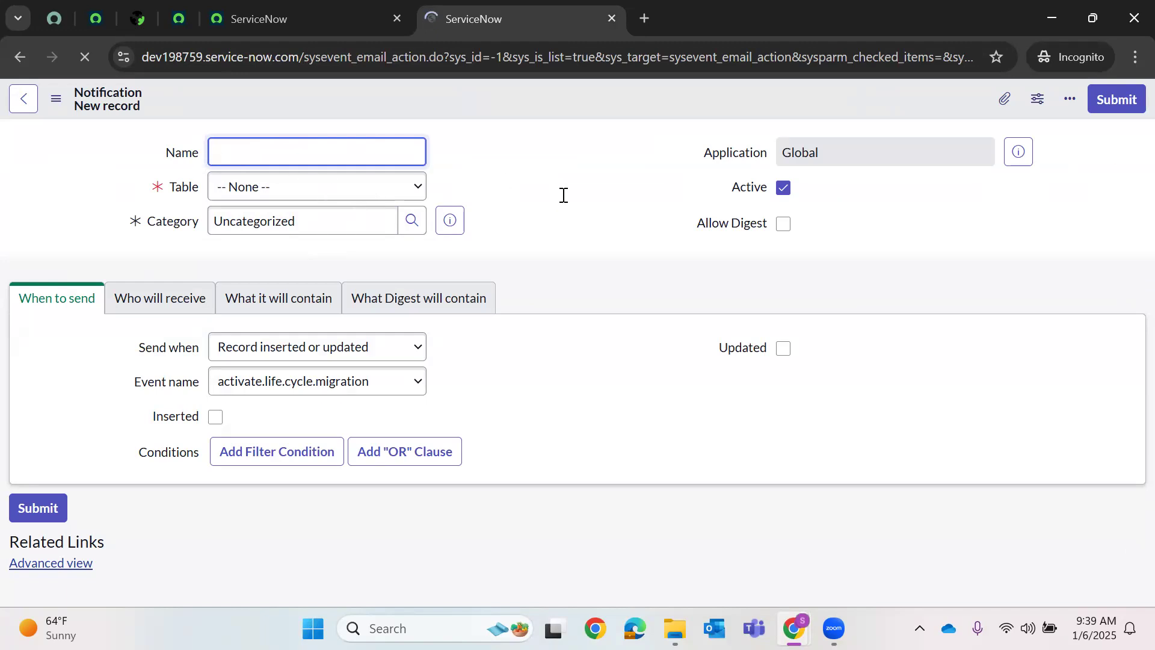
text(d)
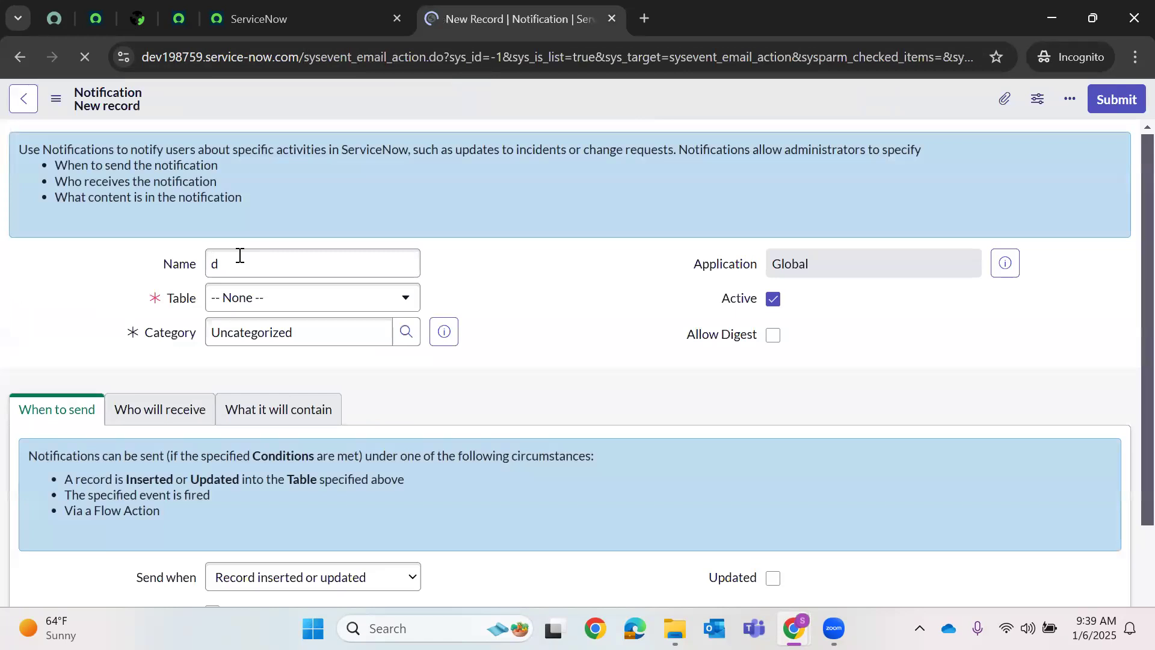
text(Dem)
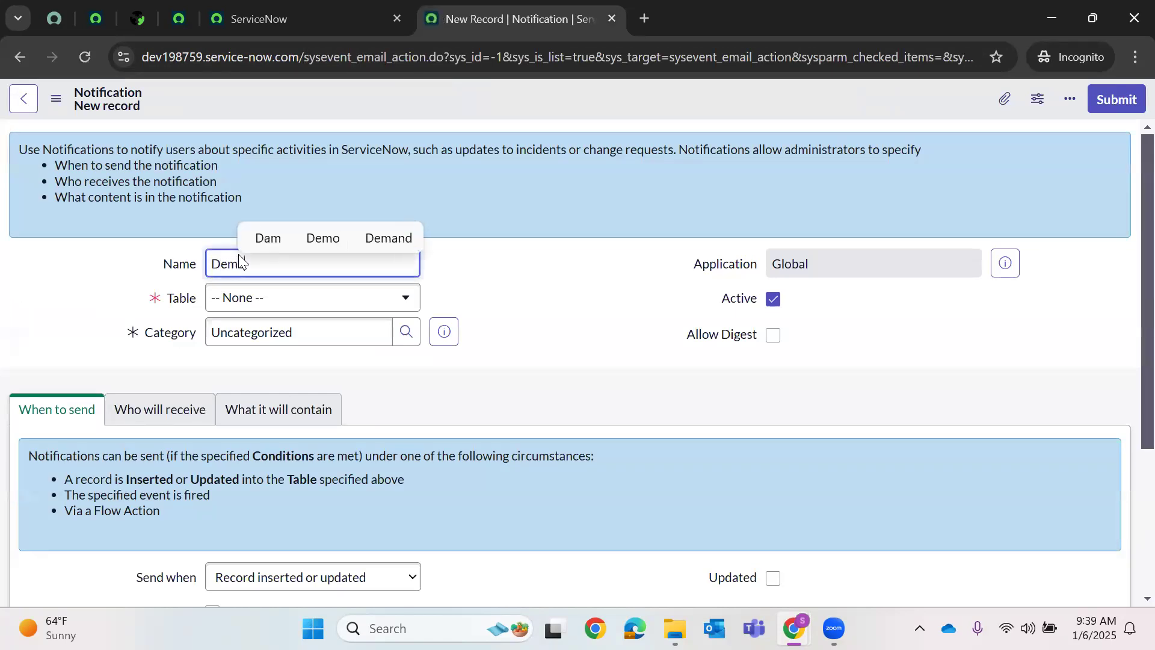
text(oPri)
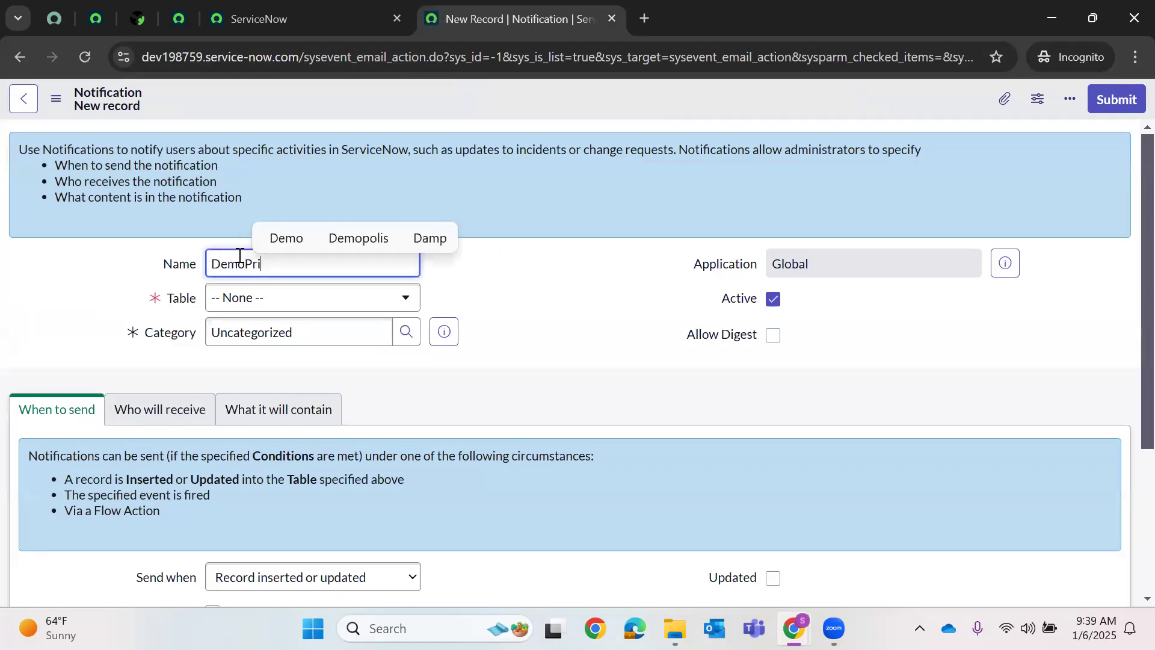
text(orityEmail No)
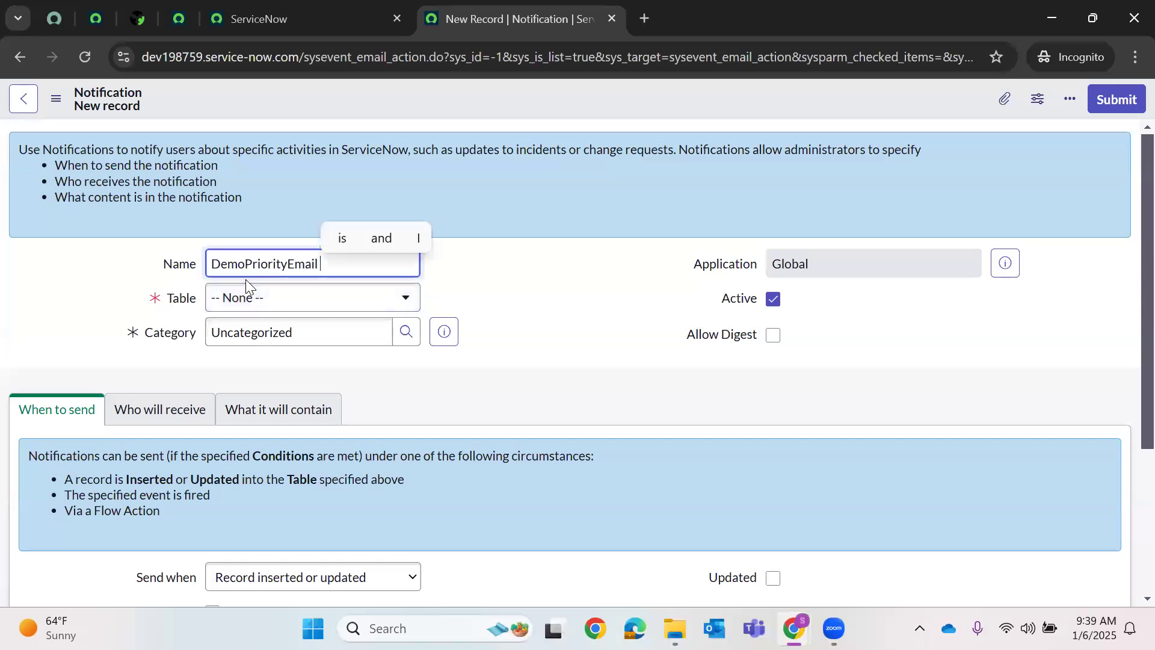
text(tify)
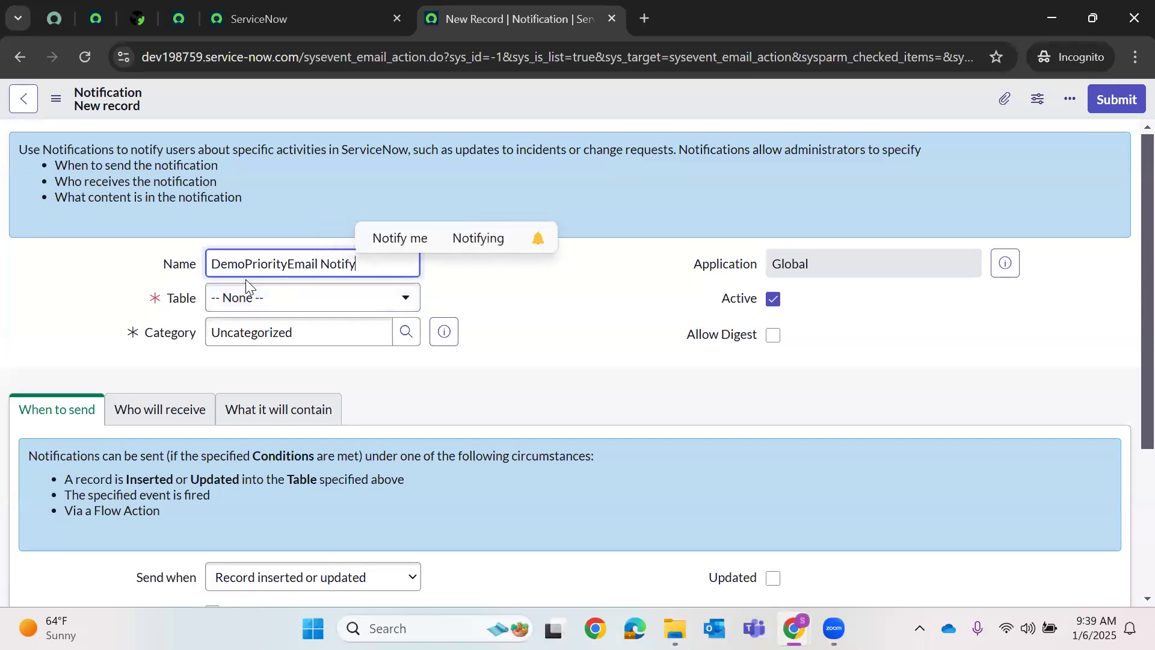
click(324, 308)
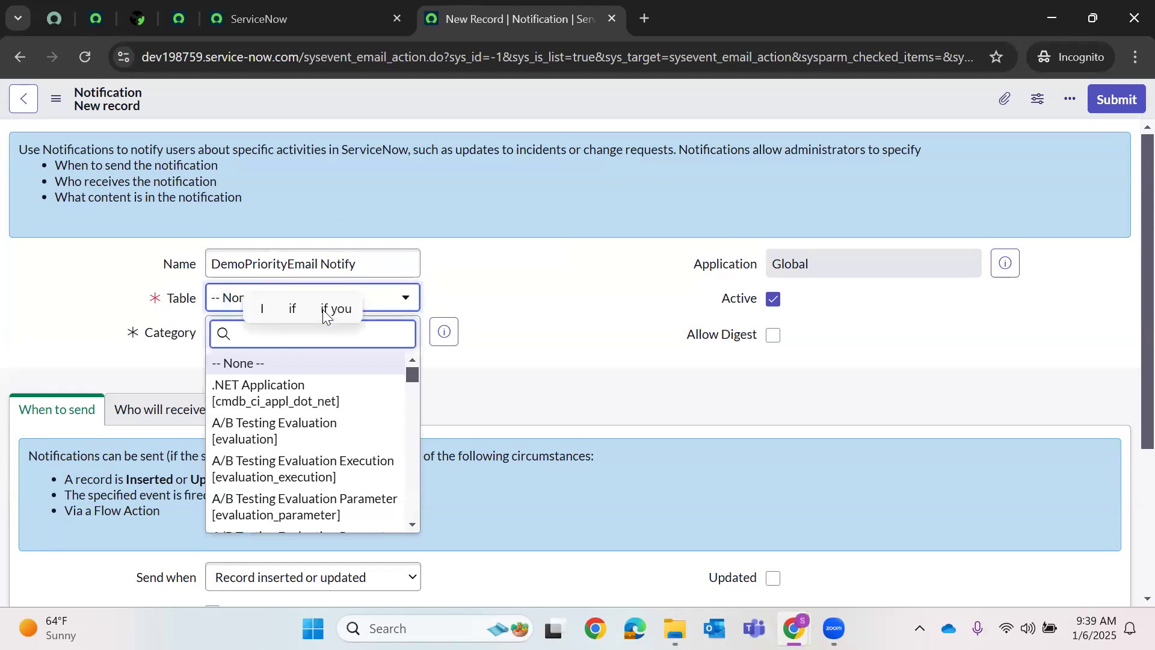
text(inci)
click(273, 399)
- Add dots so the name reads Demo.Priority.Email.Notify, leaving Category as Uncategorized
click(246, 263)
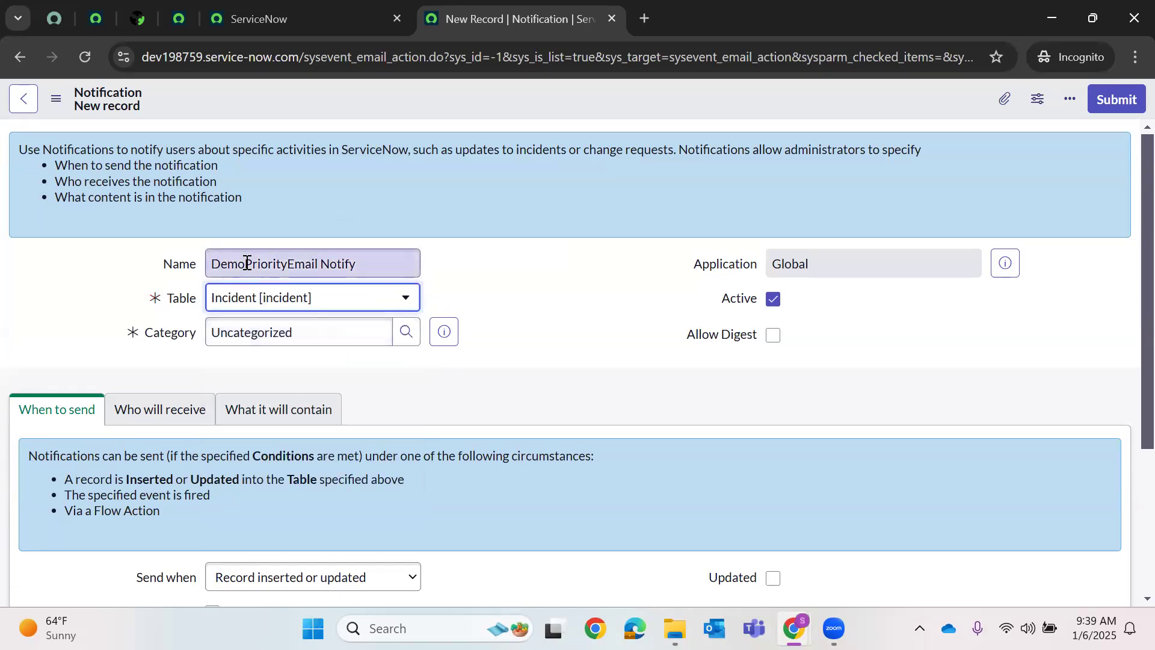
text(.)
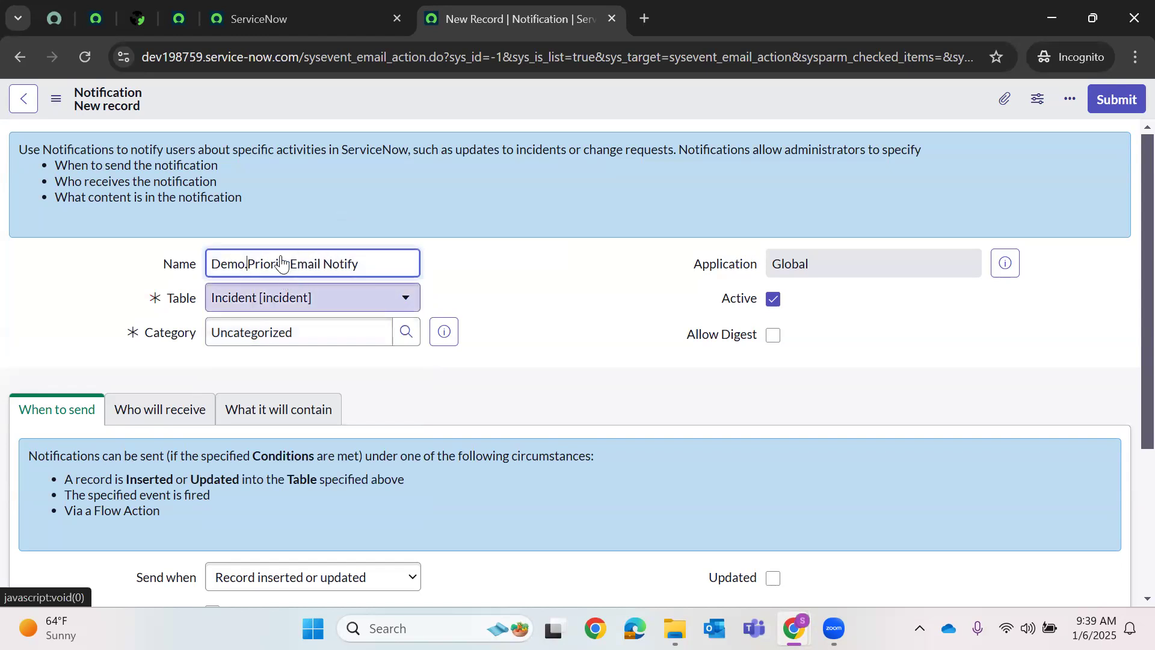
click(333, 265)
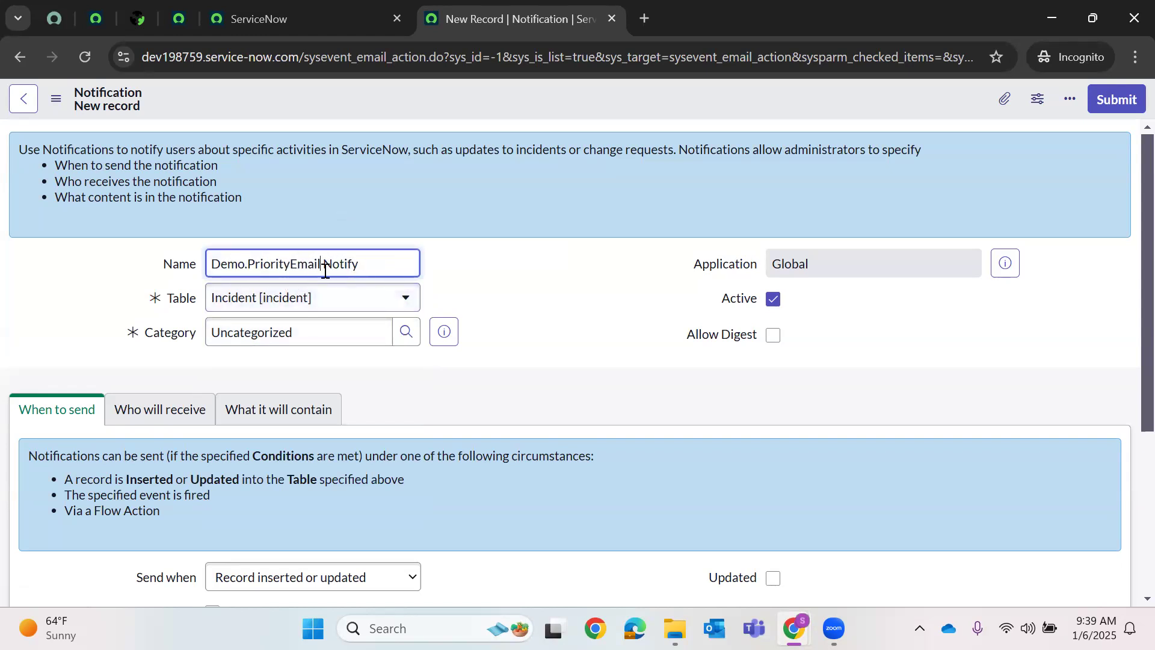
text(.)
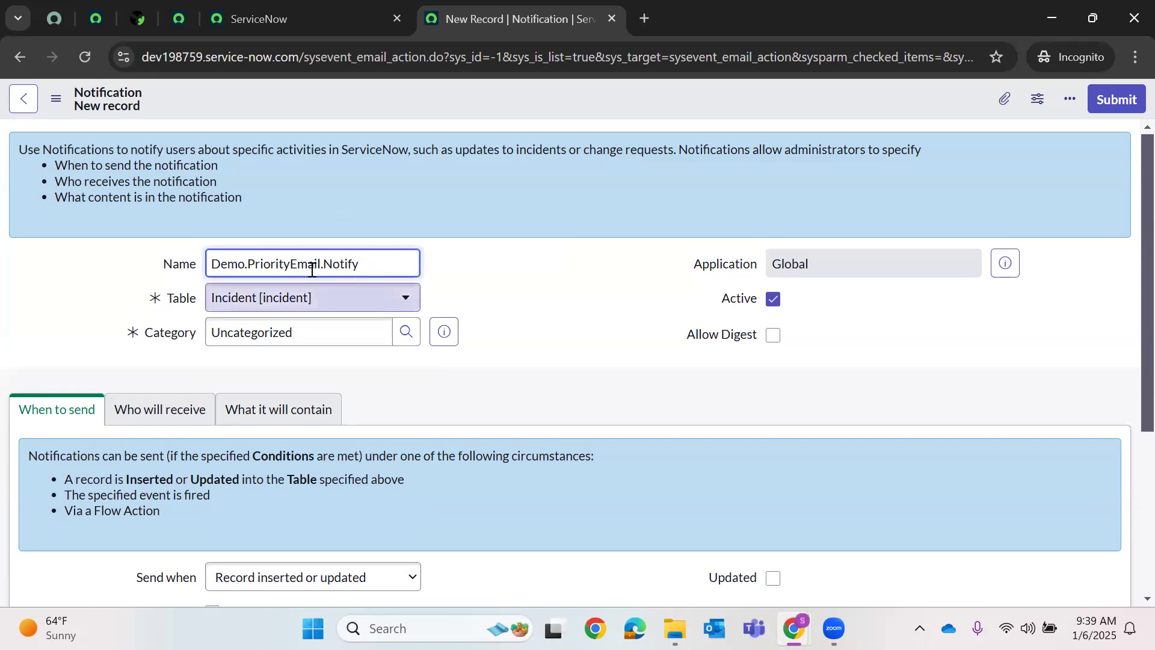
click(290, 265)
text(.)
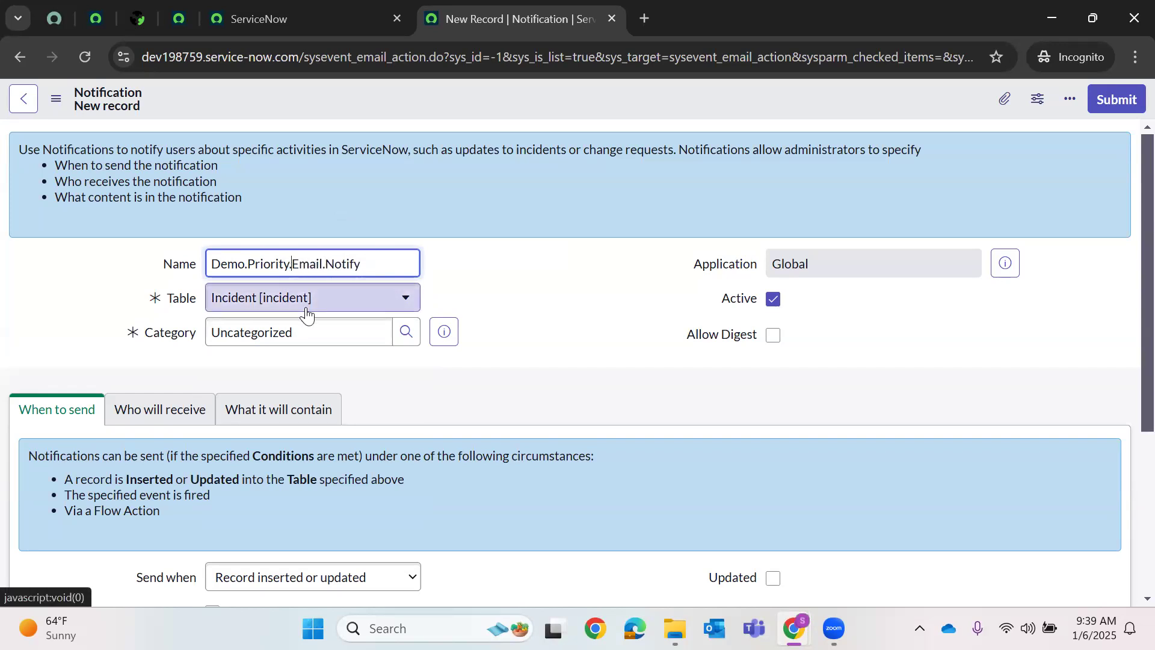
click(279, 332)
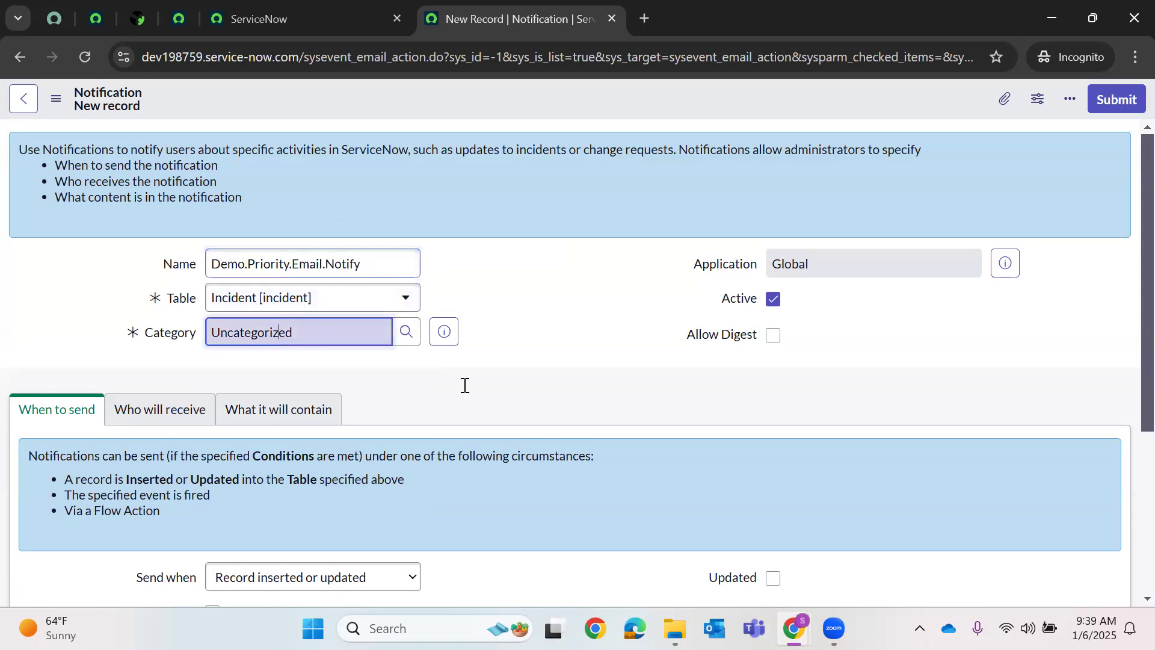
click(518, 349)
- Set Send when to 'Event is fired', checking the registered event name in the other tab
scroll(359, 379, down, 4)
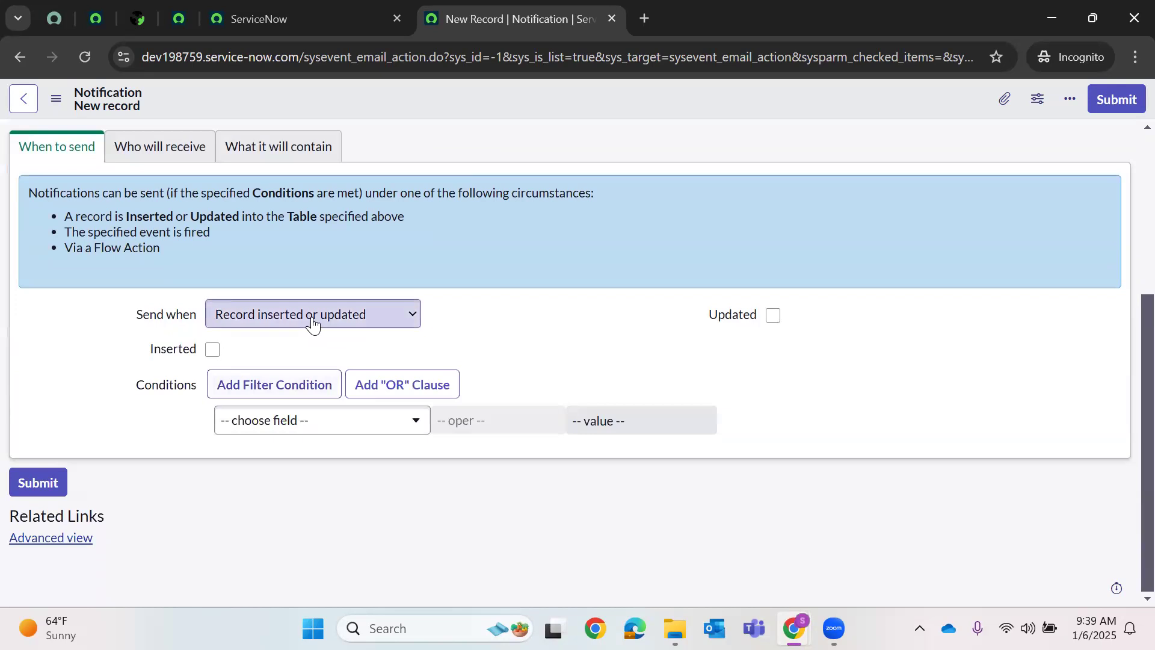
click(307, 324)
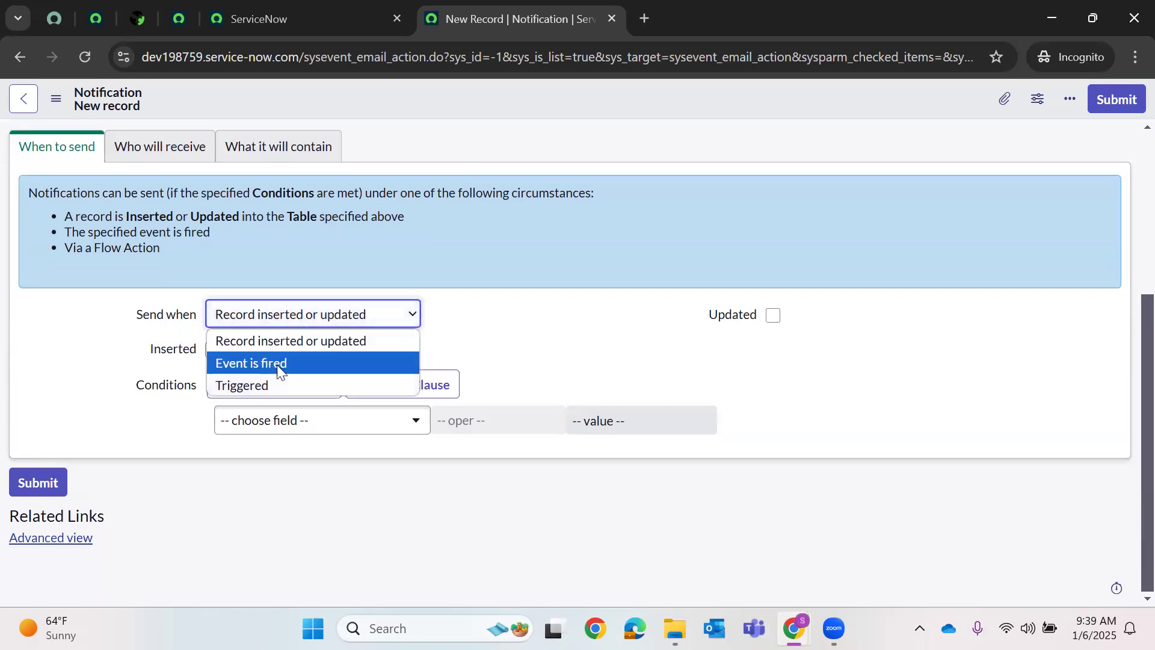
click(278, 363)
click(308, 350)
scroll(343, 241, down, 8)
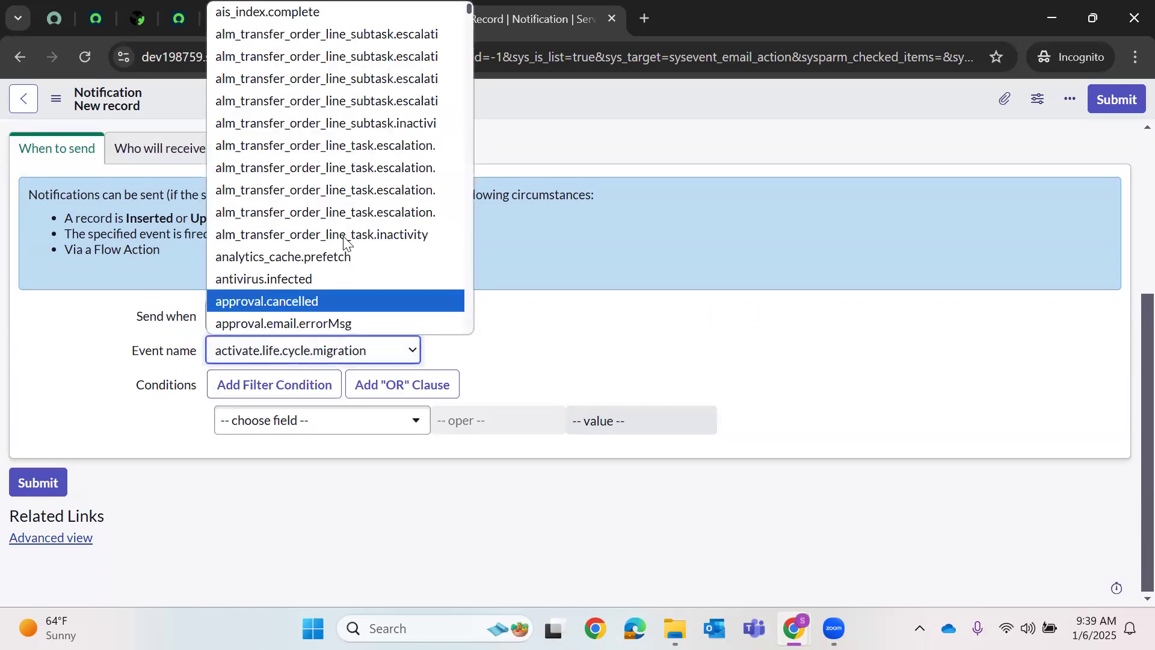
click(291, 12)
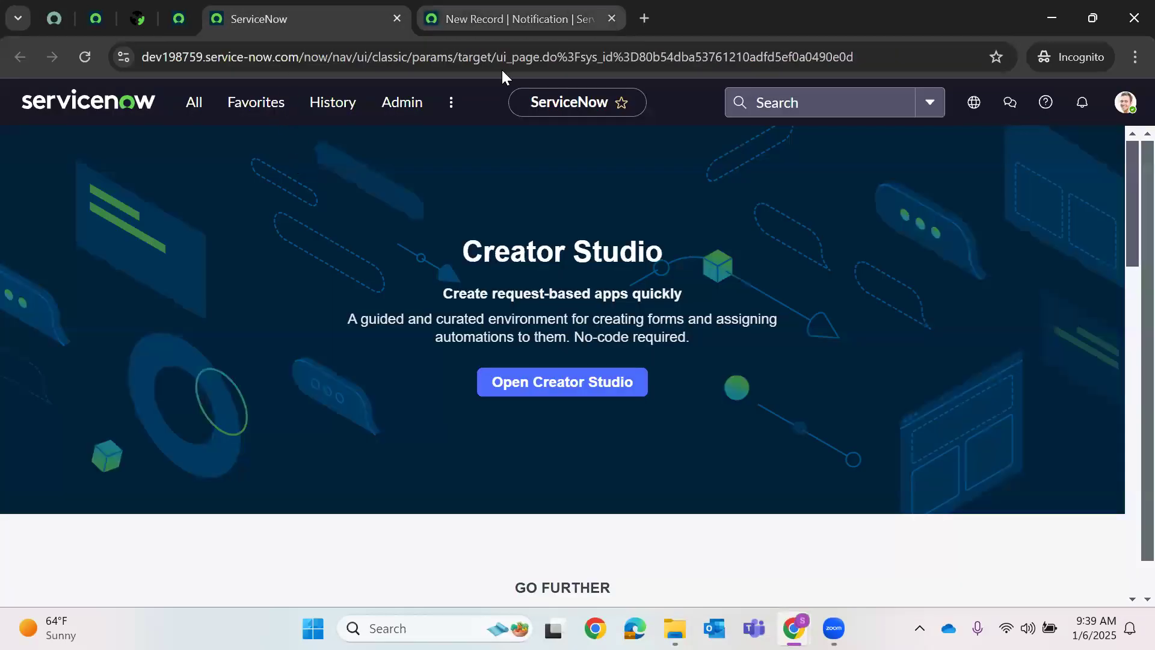
click(506, 18)
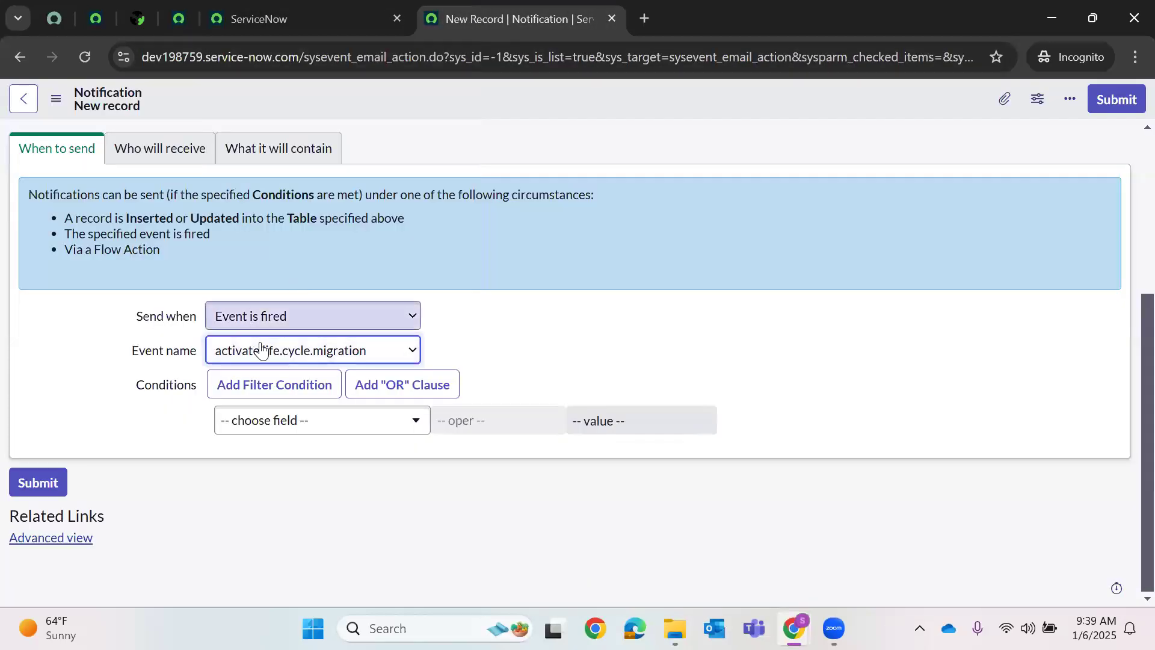
- Choose DemoPriority.Email from the Event name list
click(296, 349)
scroll(312, 290, down, 20)
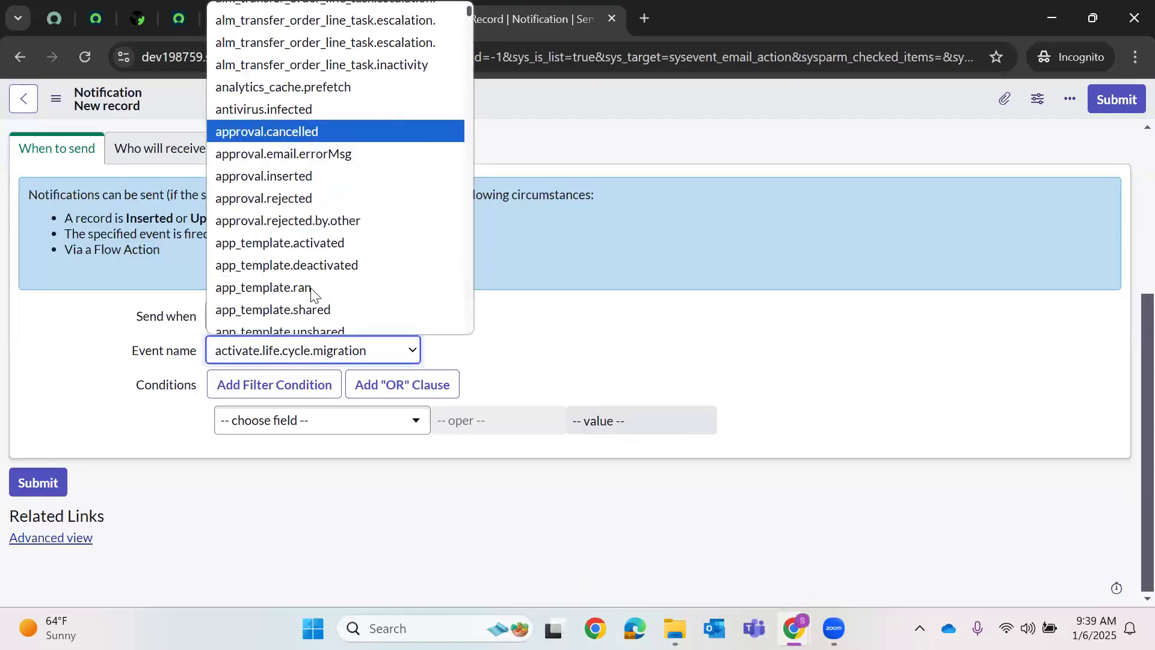
scroll(310, 286, down, 20)
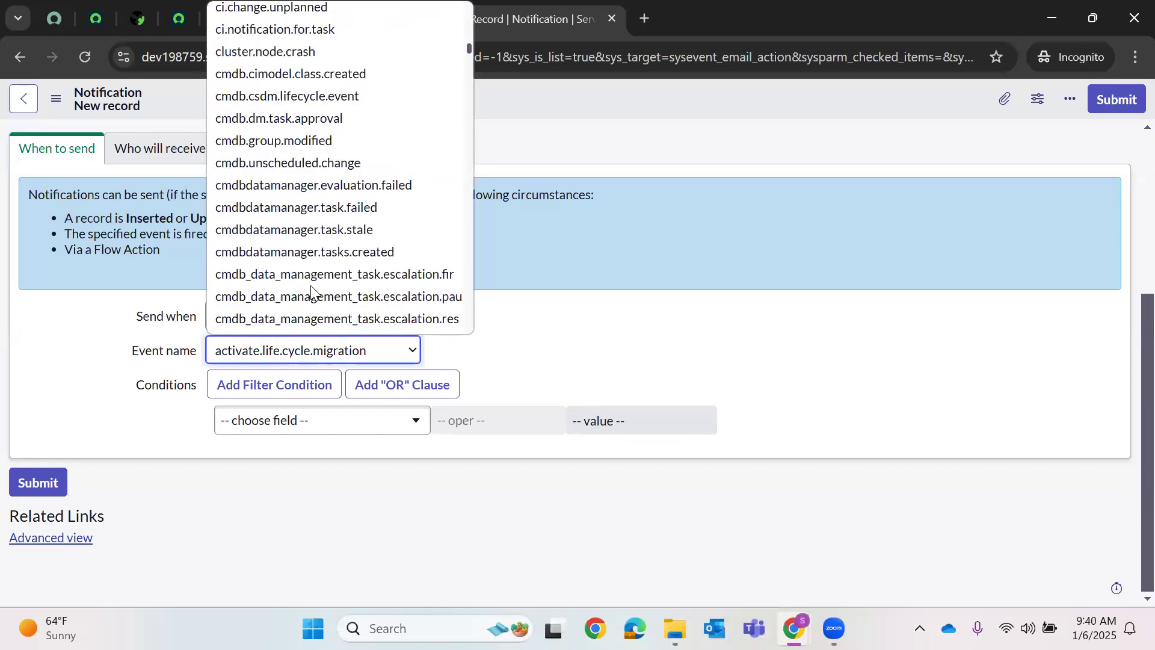
scroll(310, 285, down, 20)
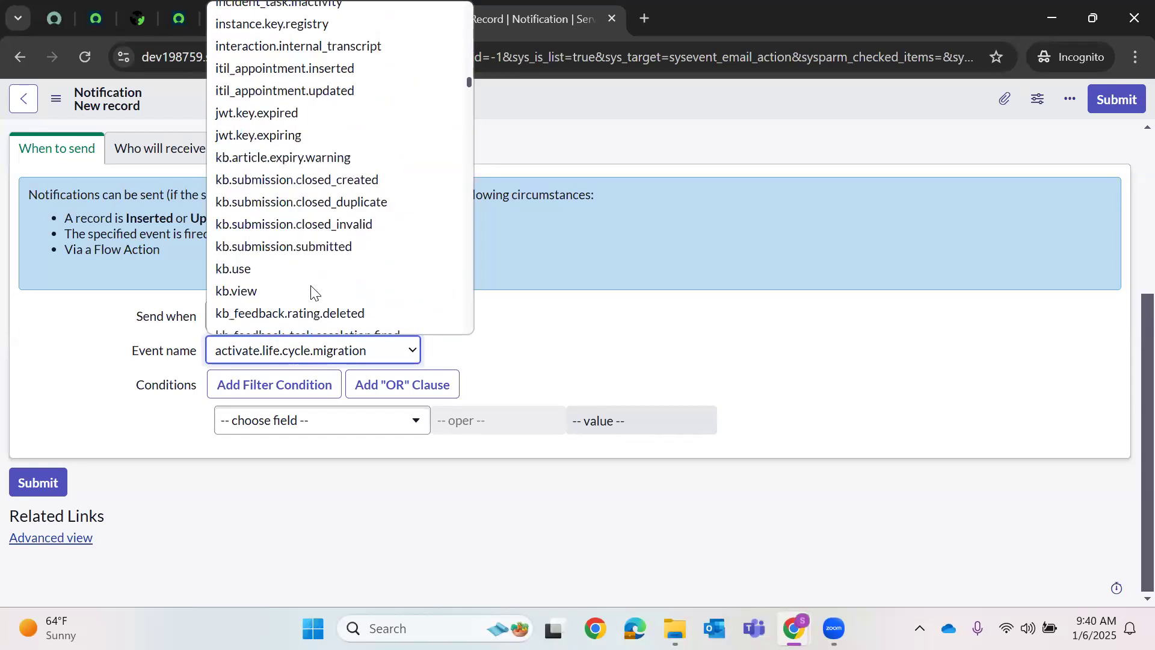
scroll(311, 285, down, 20)
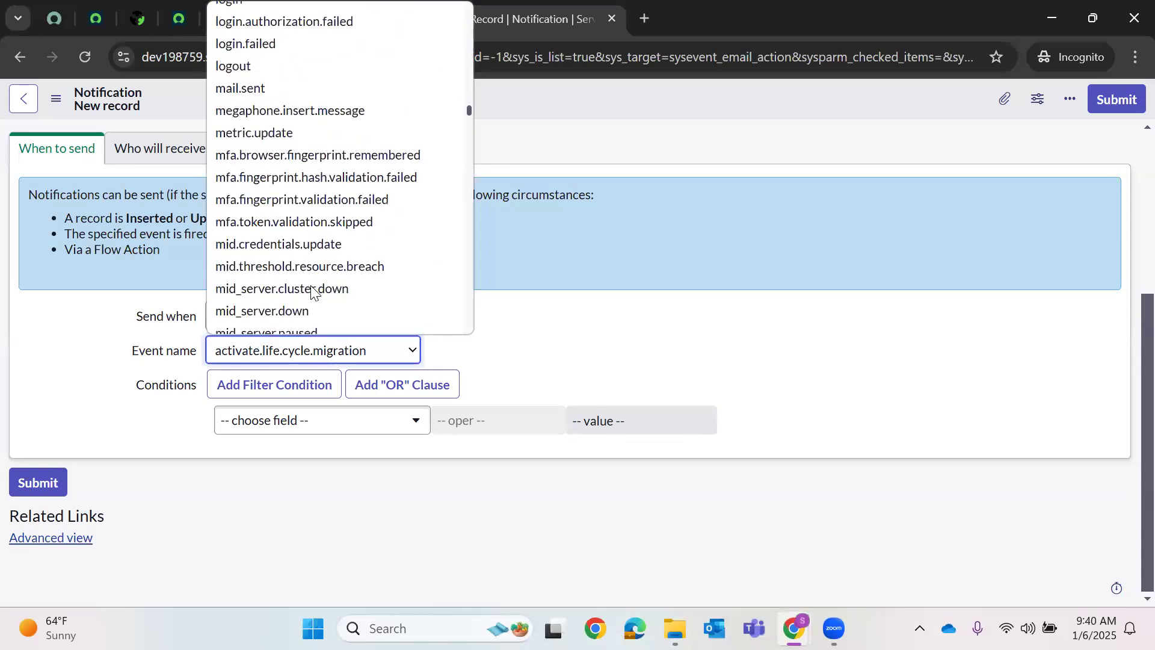
scroll(311, 285, down, 20)
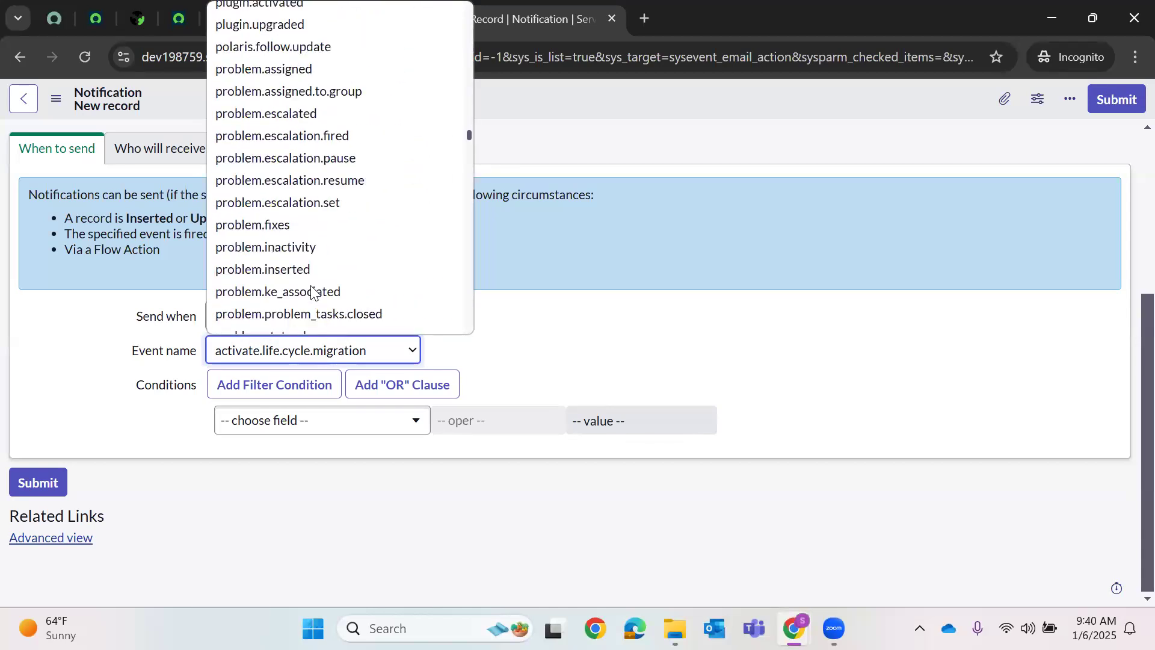
scroll(313, 293, down, 20)
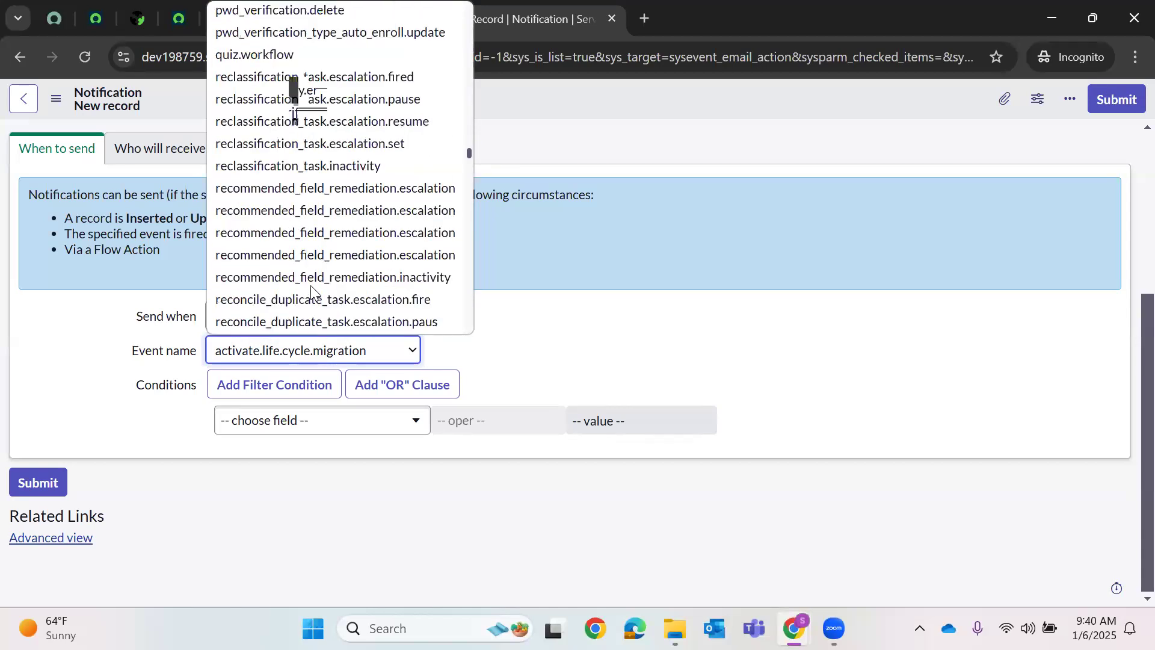
scroll(316, 251, up, 20)
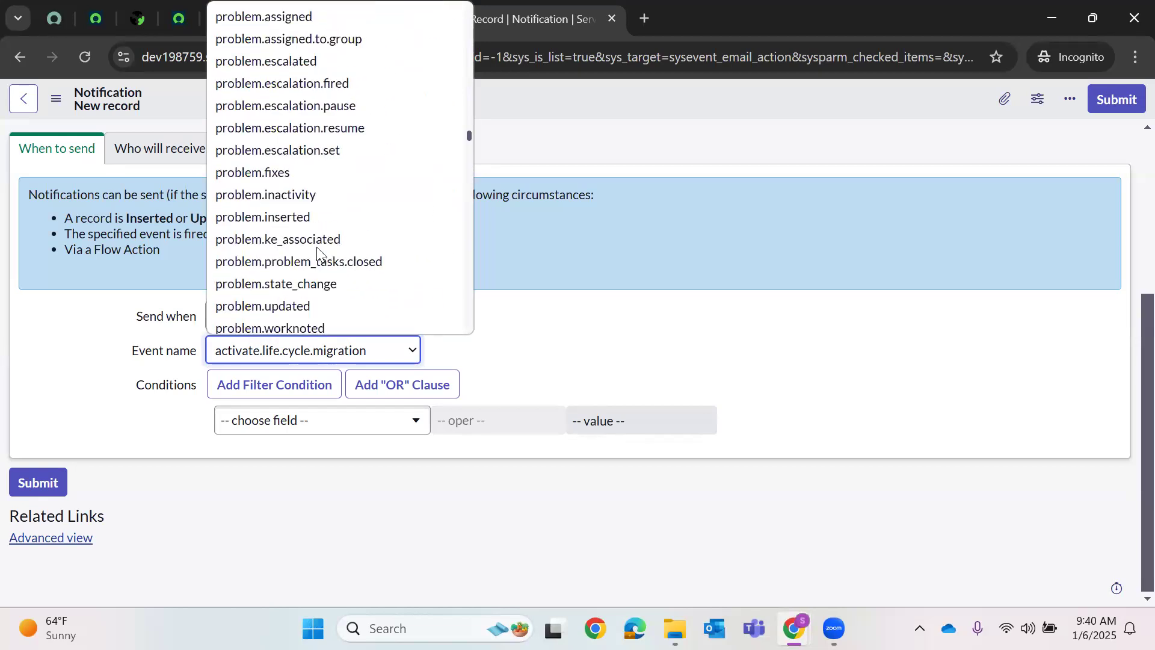
scroll(317, 251, up, 20)
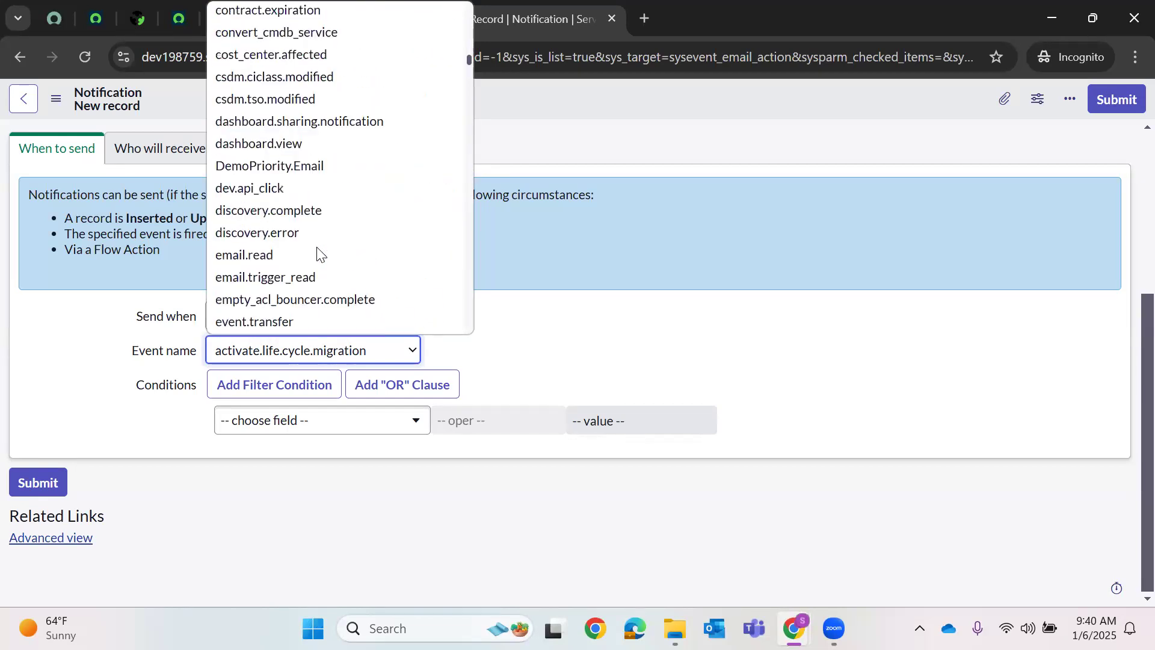
scroll(304, 205, down, 10)
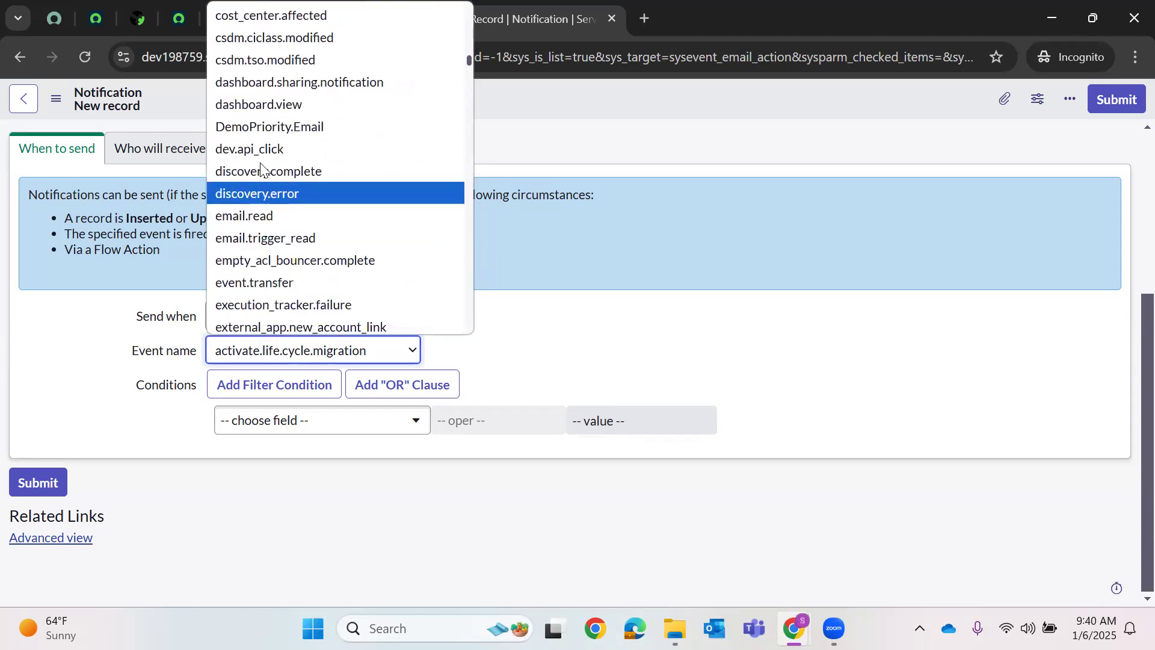
click(259, 127)
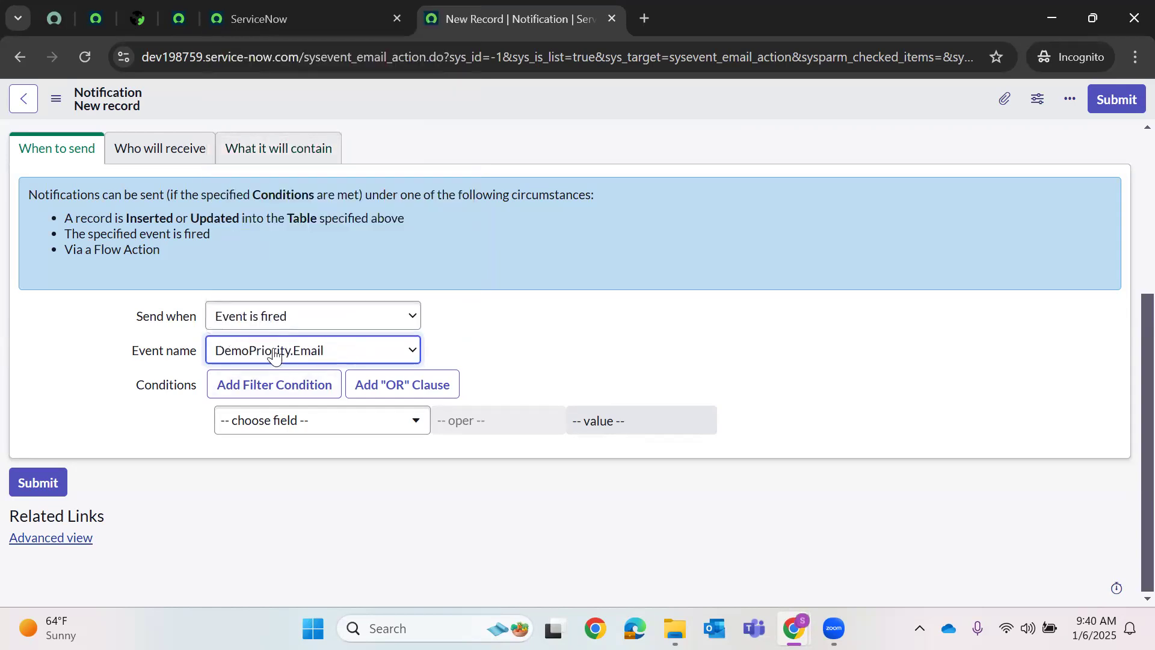
- Recheck the event registration tab, then return to the notification's Who will receive settings
click(211, 13)
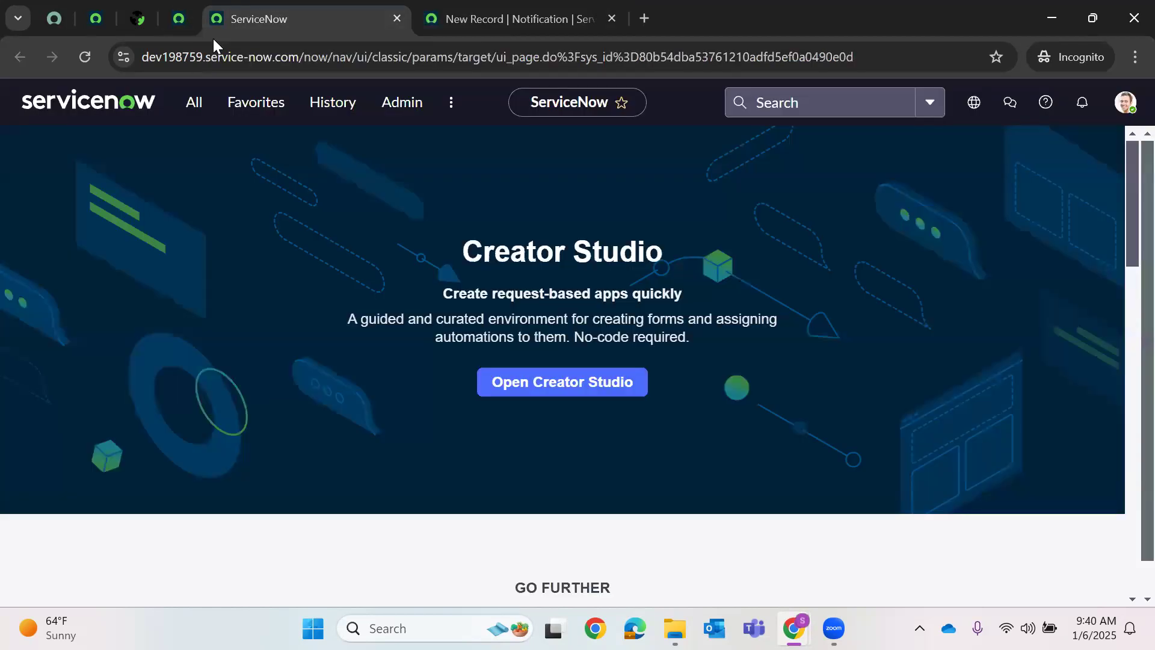
click(178, 19)
click(519, 19)
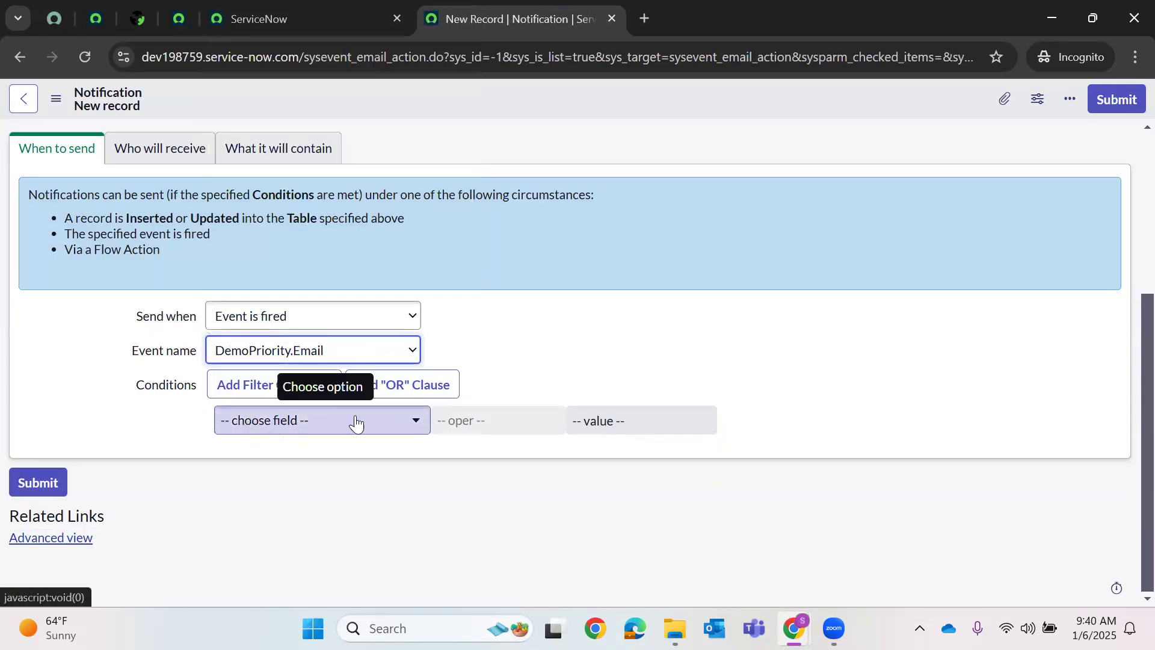
click(130, 154)
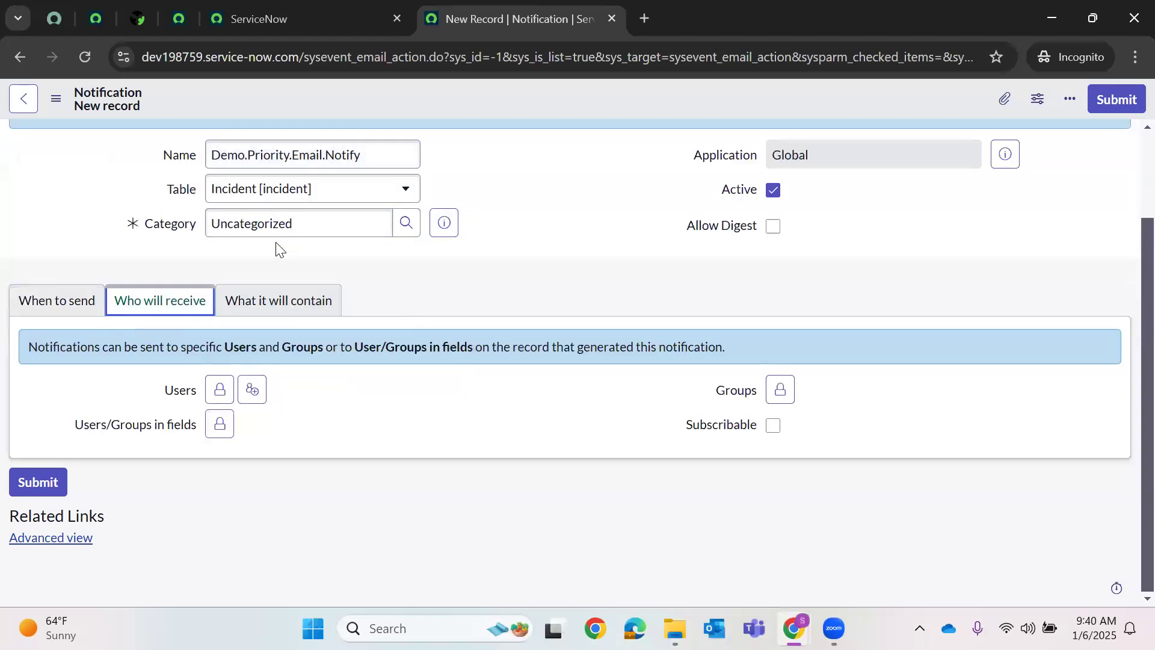
- Add System Administrator under Users and Caller under Users/Groups in fields as recipients
click(252, 398)
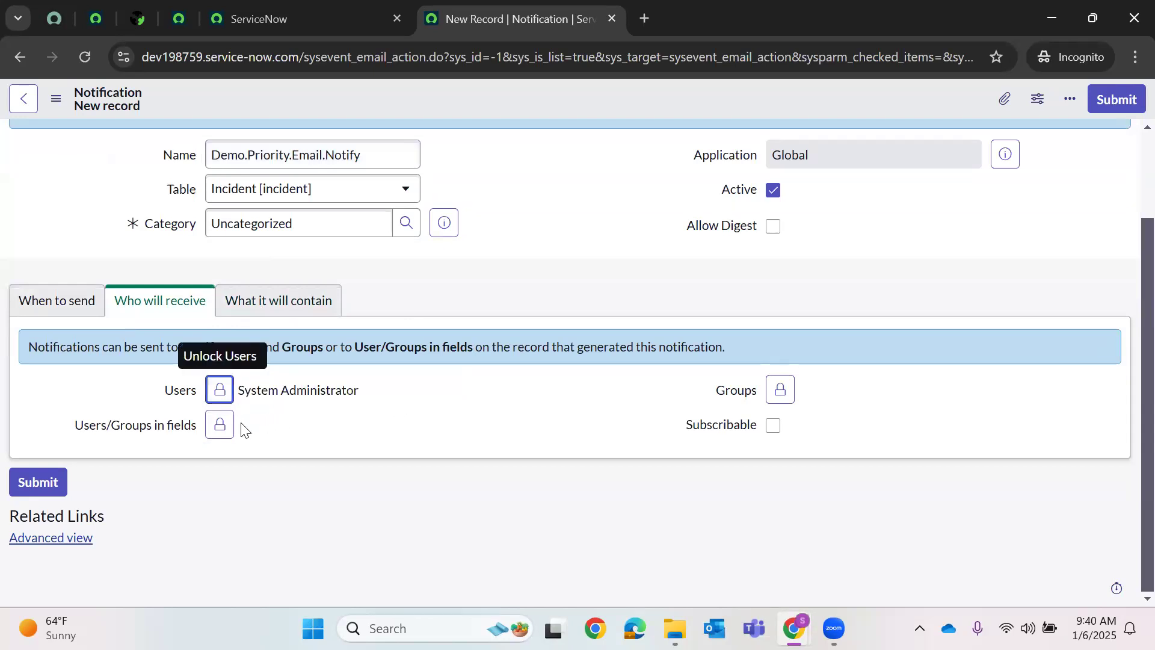
click(220, 425)
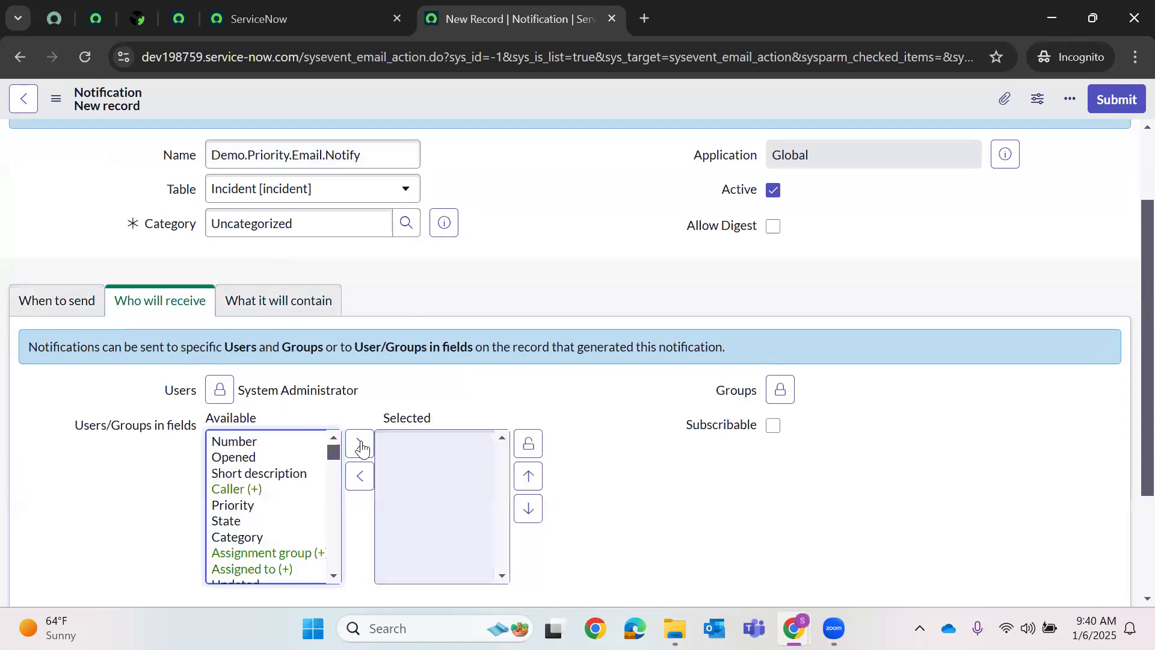
click(256, 491)
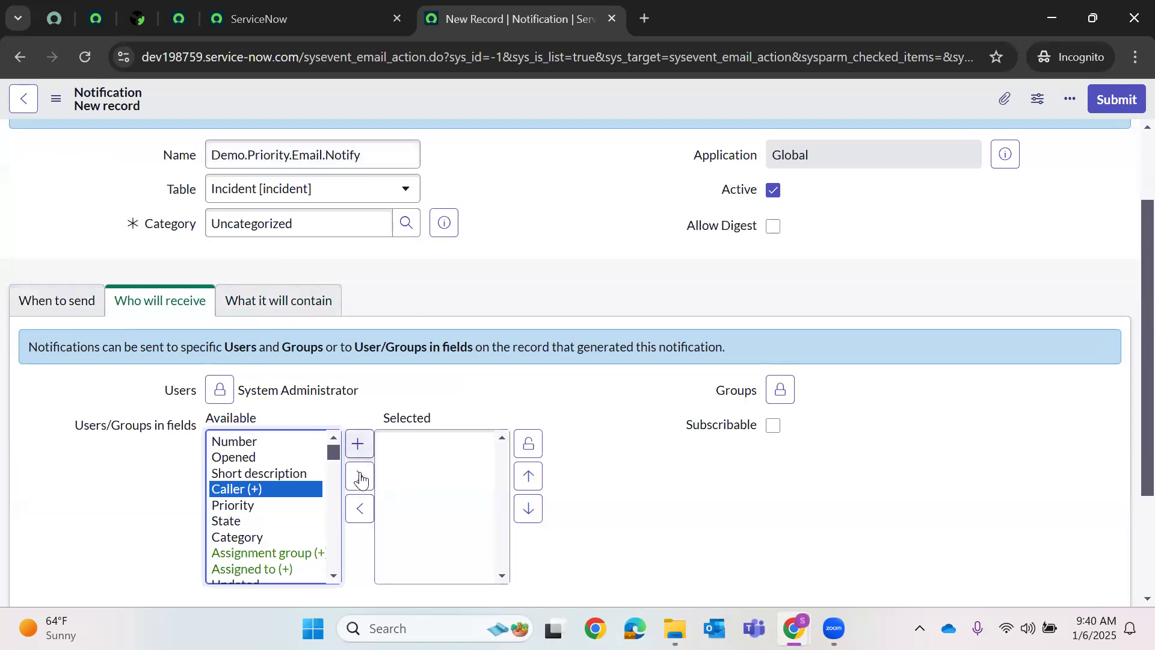
click(359, 475)
scroll(290, 516, down, 2)
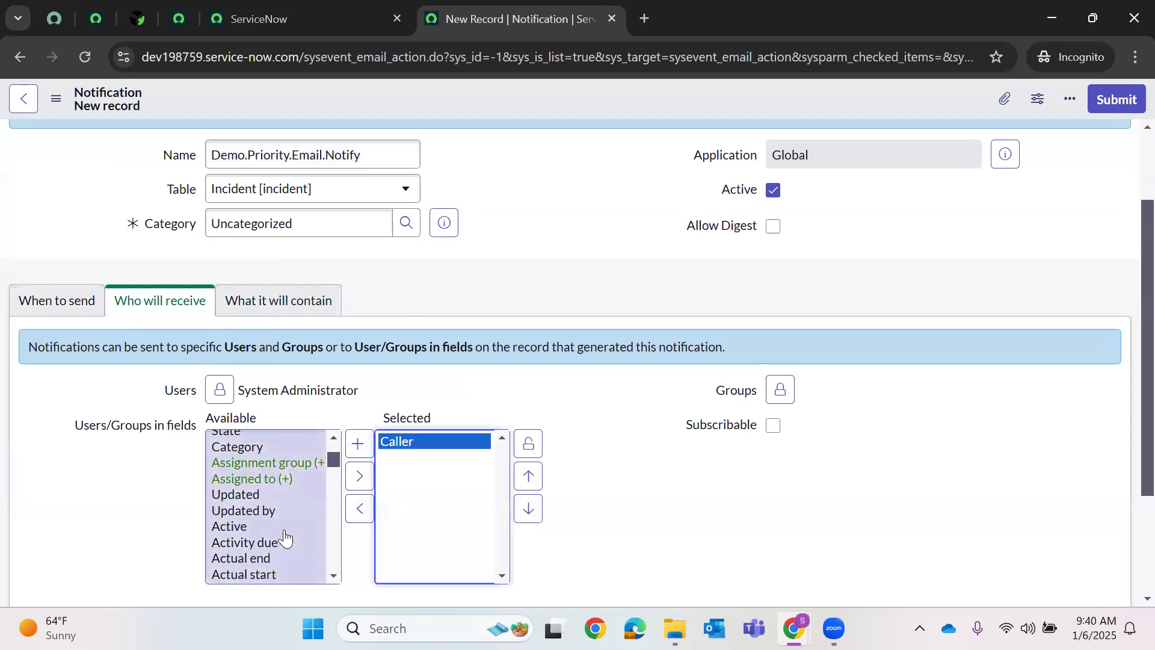
scroll(285, 542, down, 5)
scroll(286, 536, down, 5)
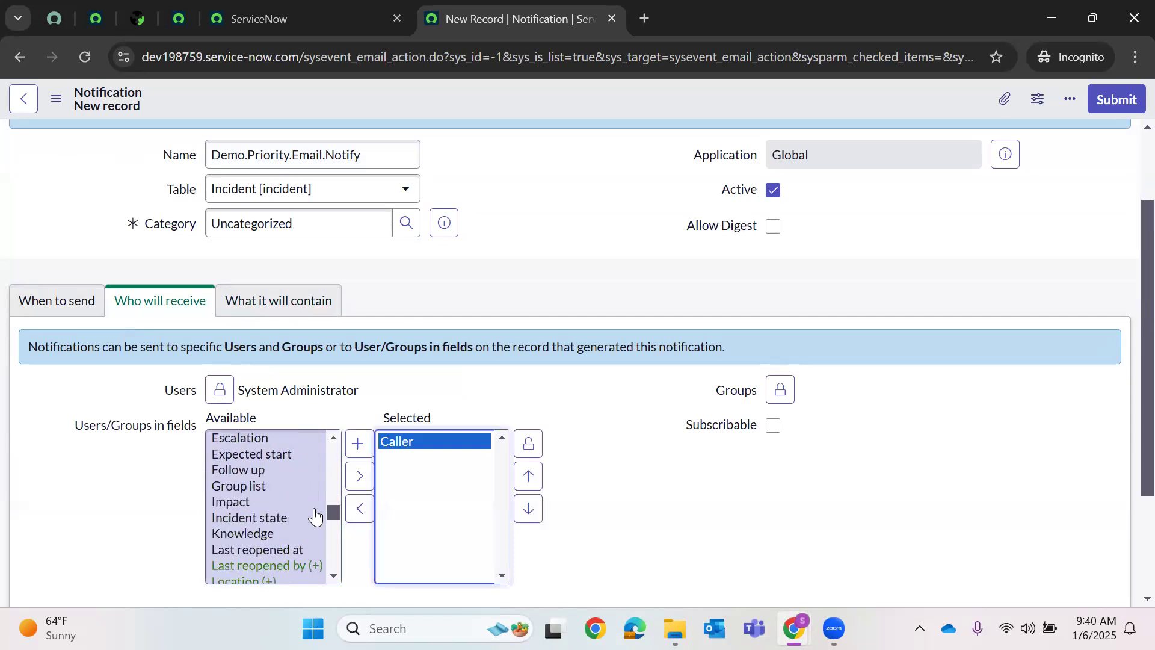
scroll(314, 516, up, 10)
click(523, 444)
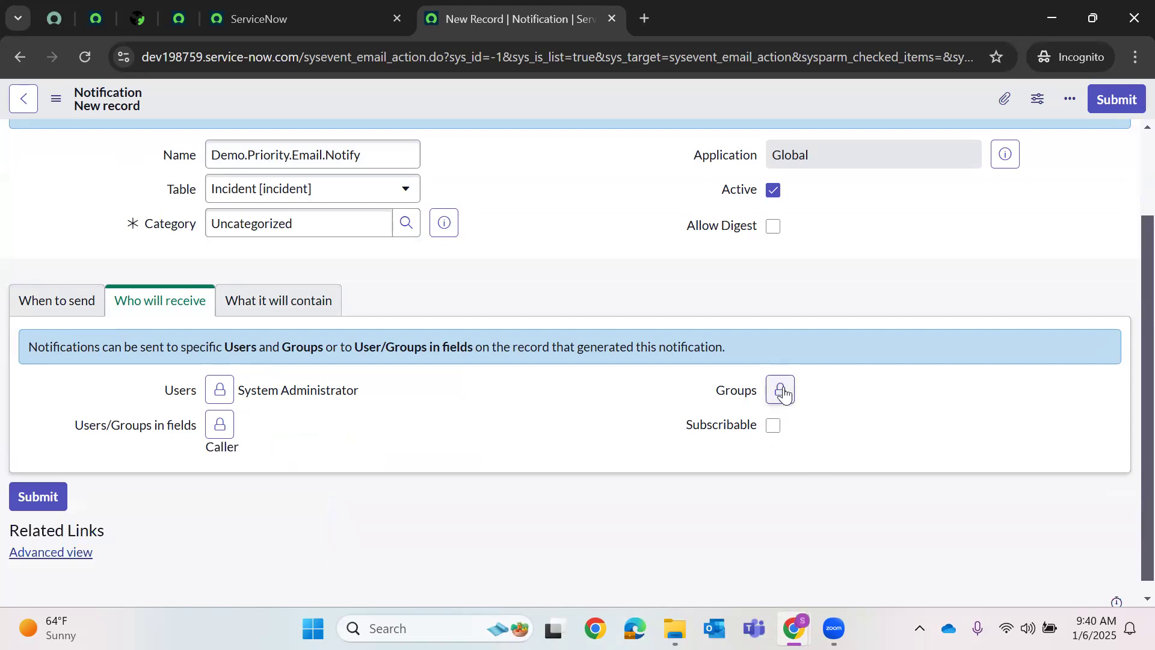
- Glance at What it will contain, then save the Demo.Priority.Email.Notify notification from the header menu
click(319, 314)
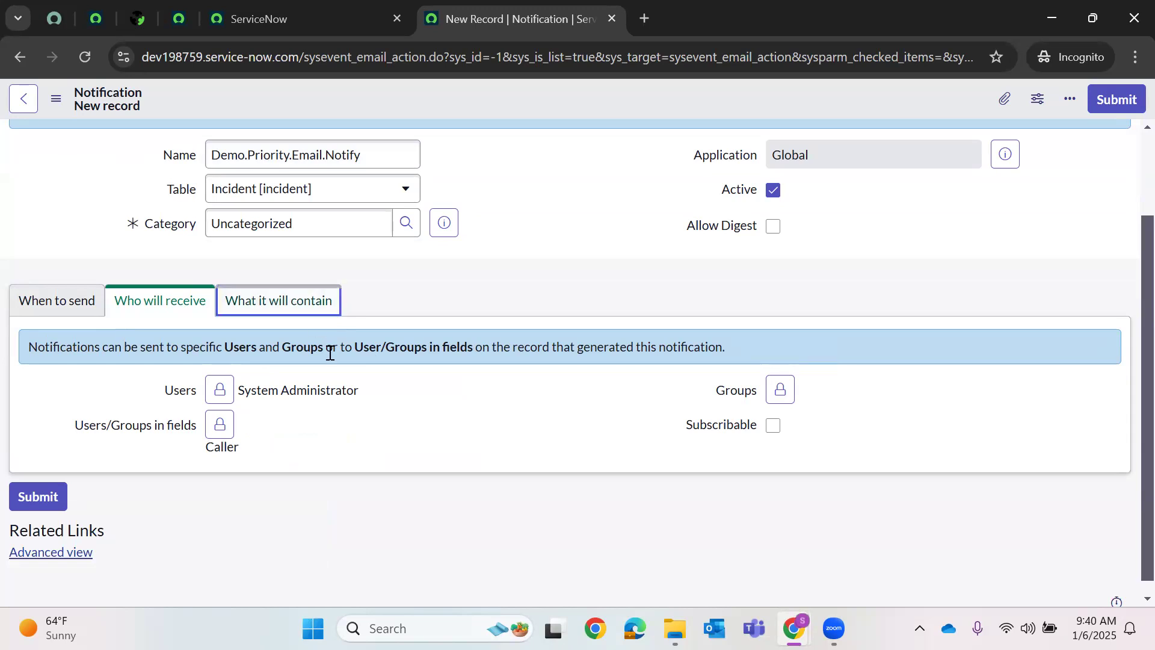
click(184, 317)
right_click(505, 96)
click(545, 239)
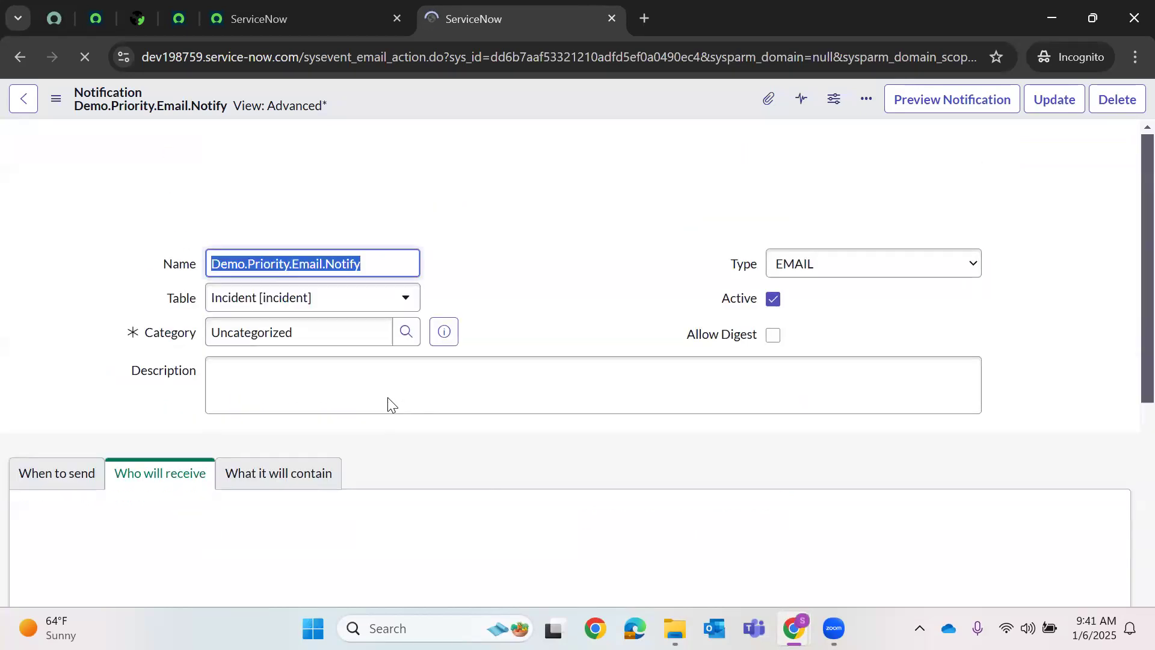
- Scroll the saved notification to confirm System Administrator and Caller as recipients
scroll(339, 409, down, 5)
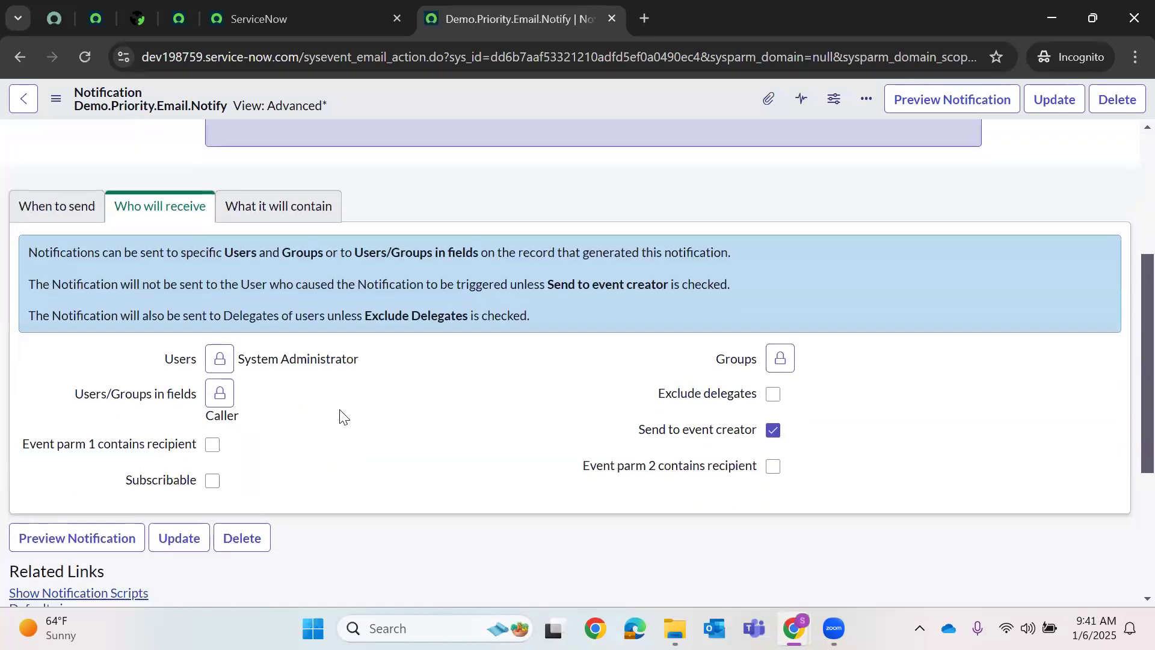
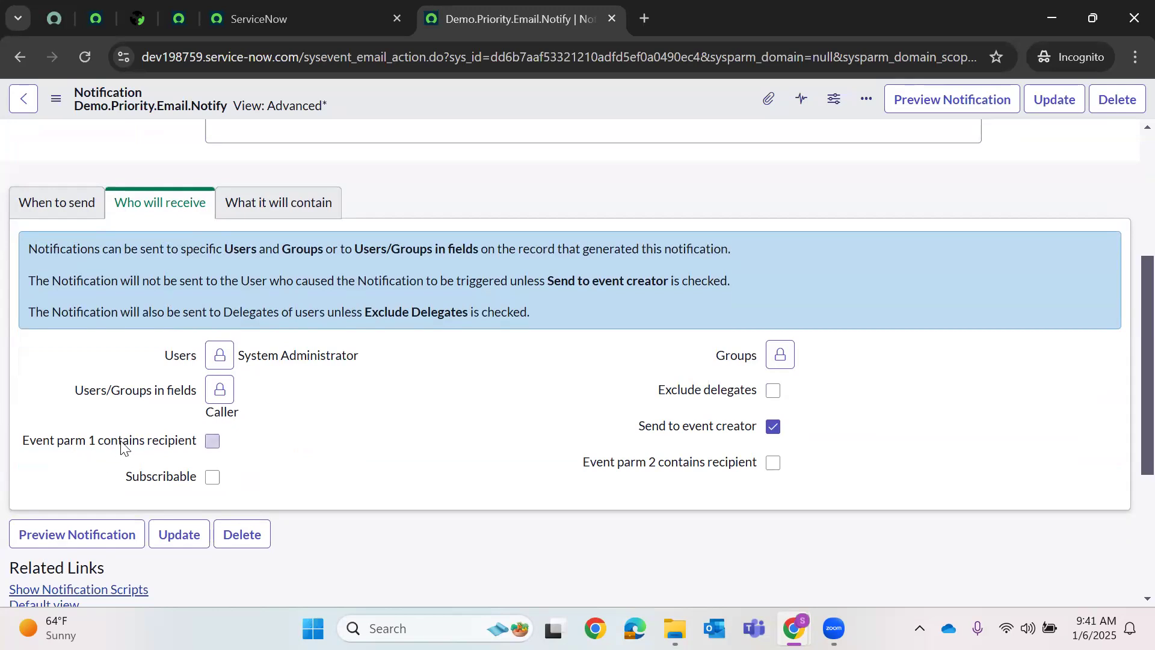
- Switch the Demo.Priority.Email.Notify form to What it will contain and scroll to its content fields
mouse_move(177, 446)
mouse_move(685, 471)
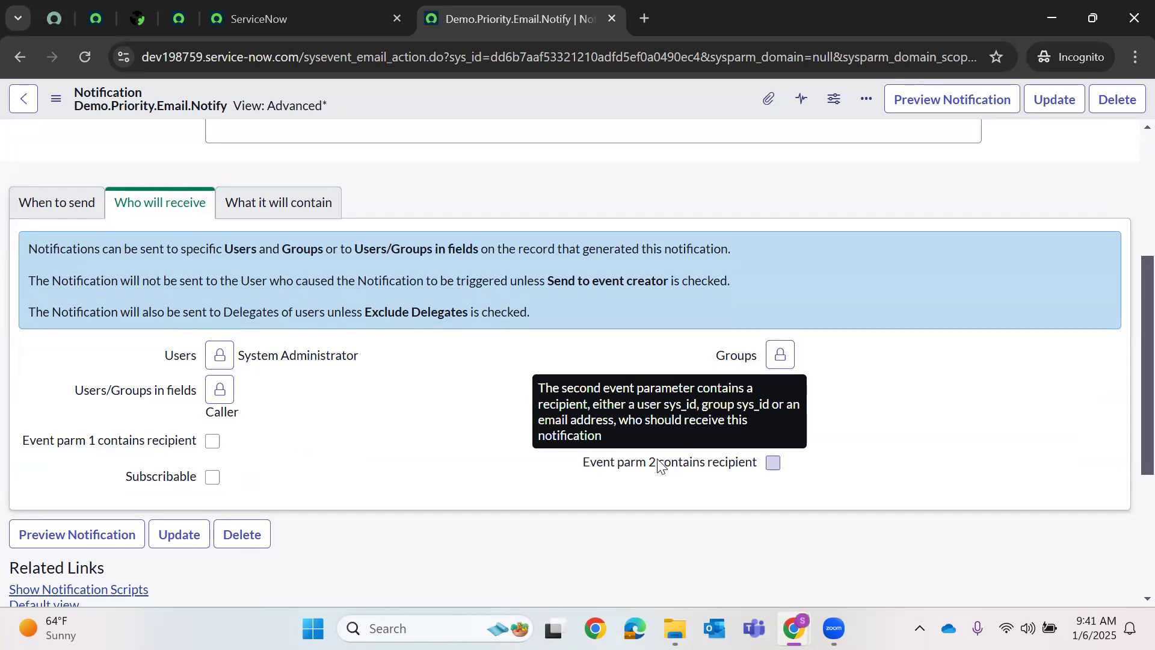
click(276, 204)
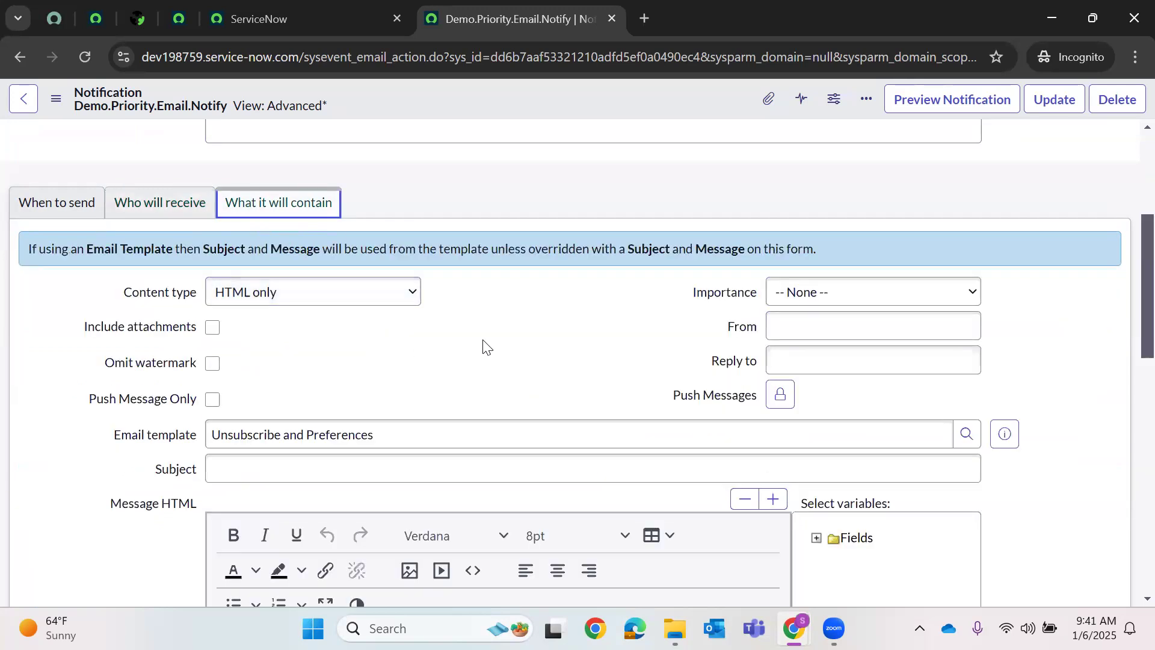
scroll(485, 345, down, 1)
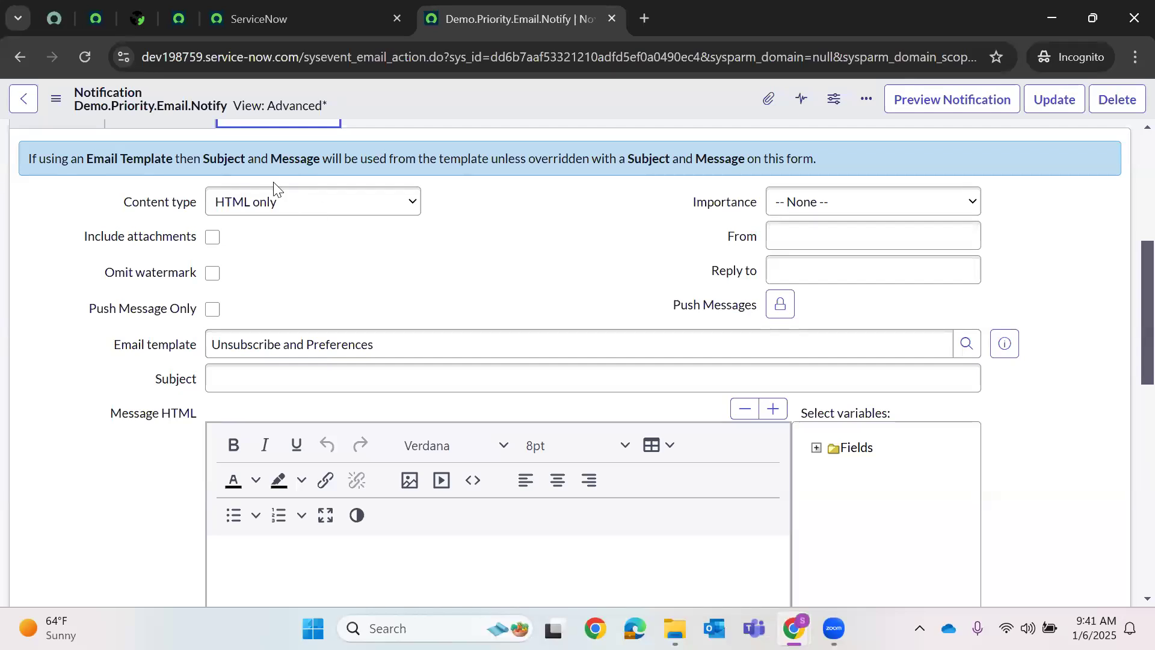
click(291, 344)
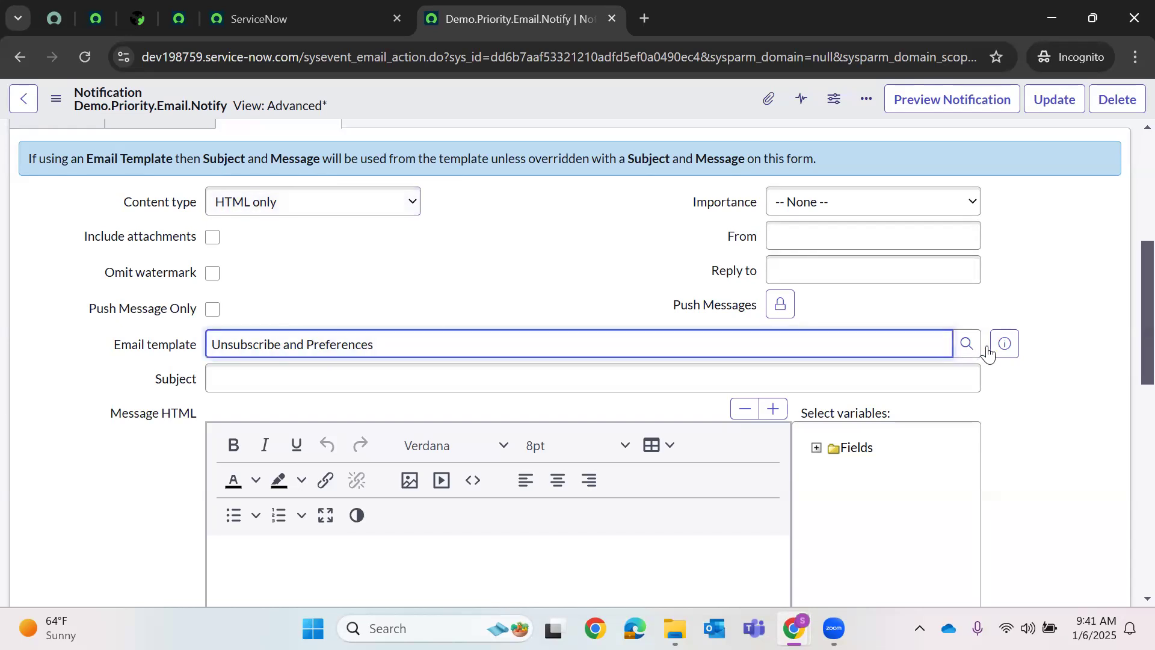
click(968, 352)
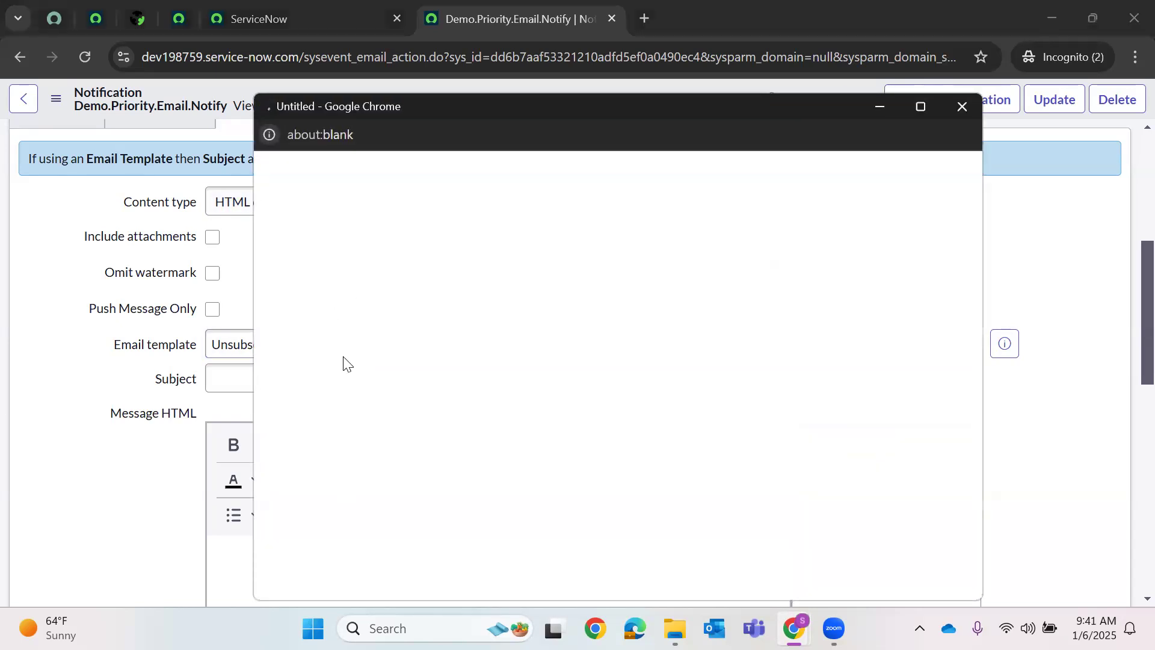
scroll(352, 373, down, 2)
scroll(349, 369, up, 2)
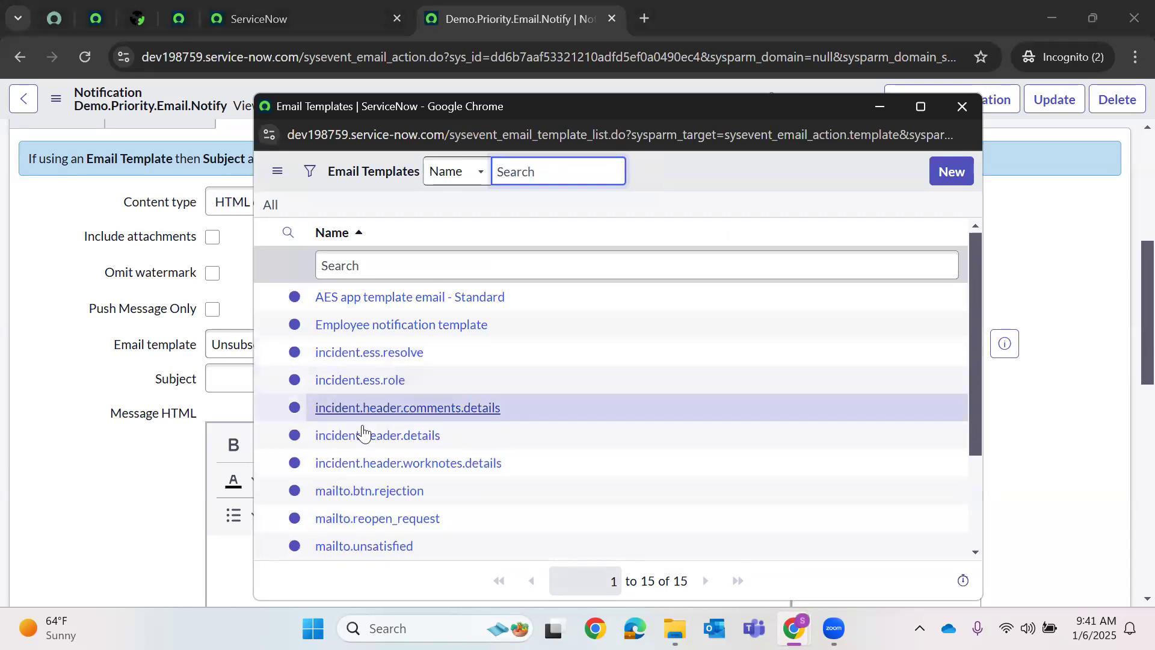
scroll(362, 432, down, 3)
click(961, 110)
click(300, 384)
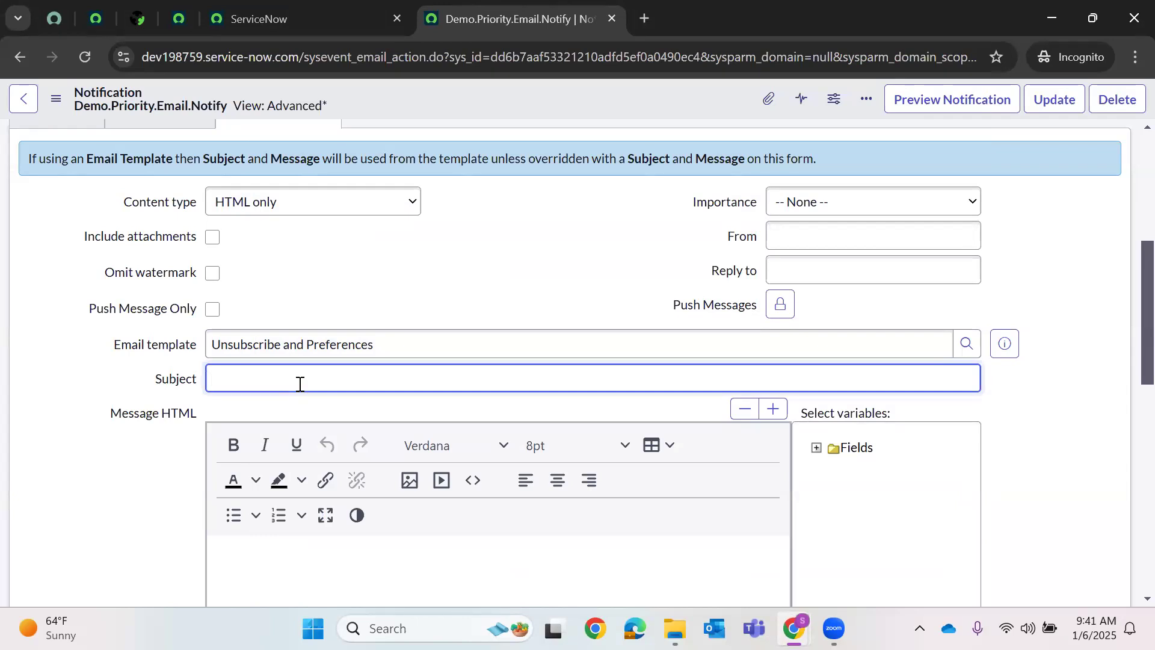
- Enter the subject 'The Mail subjects to Modify the Priority Value of the Incident ${number}' and expand the Fields variables
text(The Mail su)
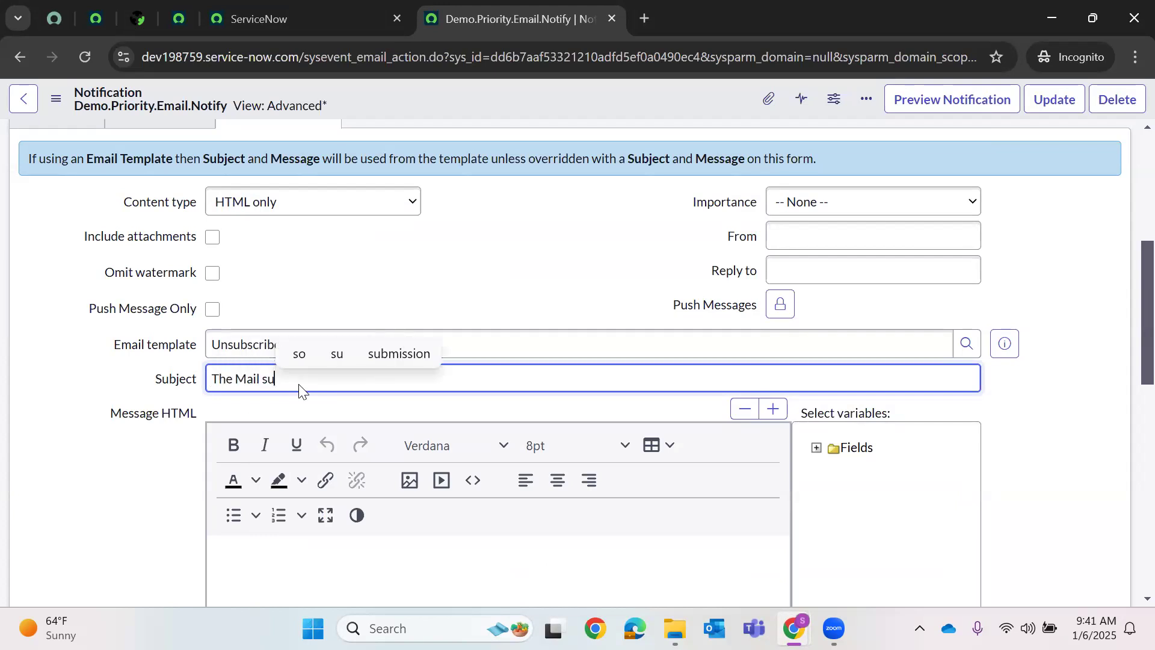
text(bje)
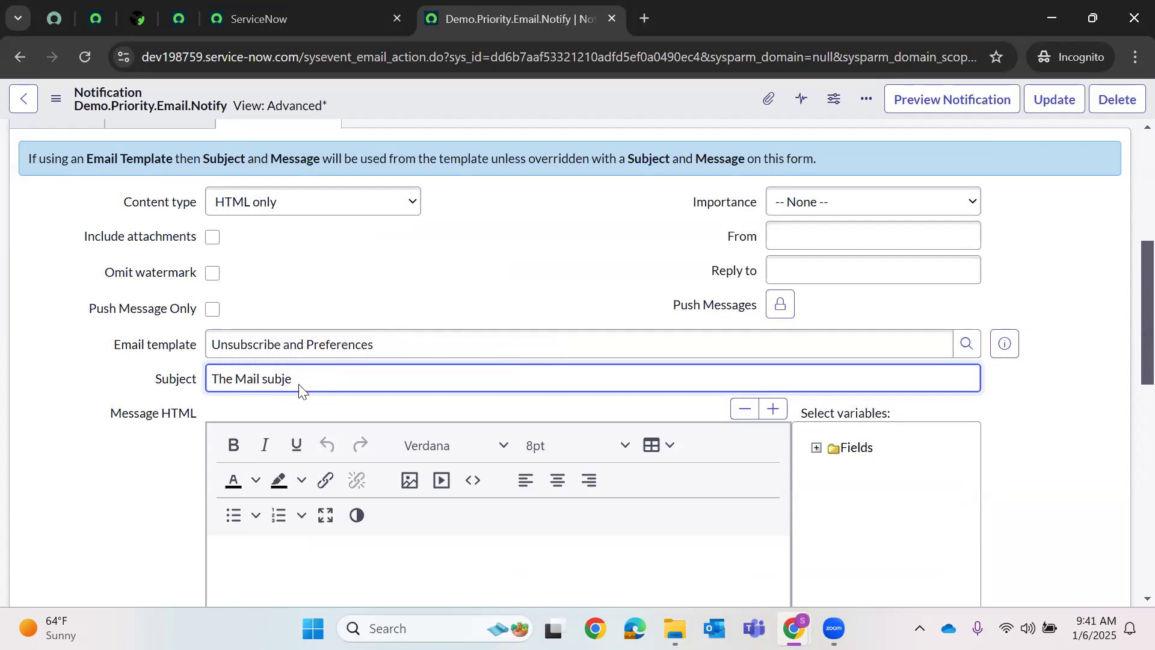
text(cts)
text(Mo)
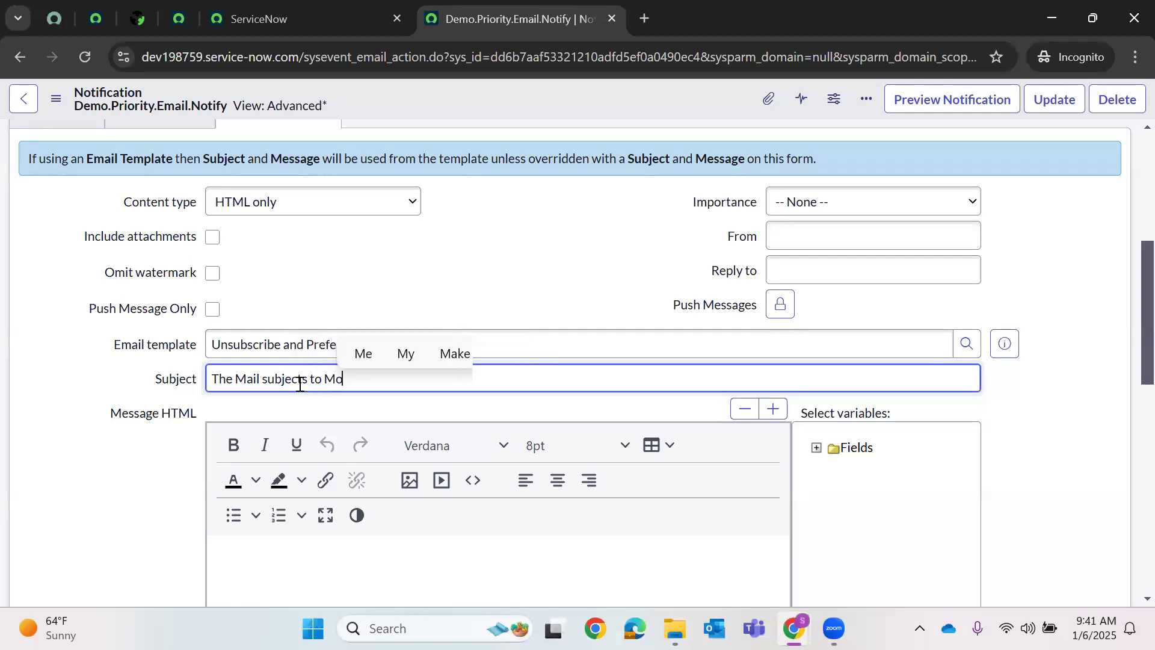
text(dify the Priorut)
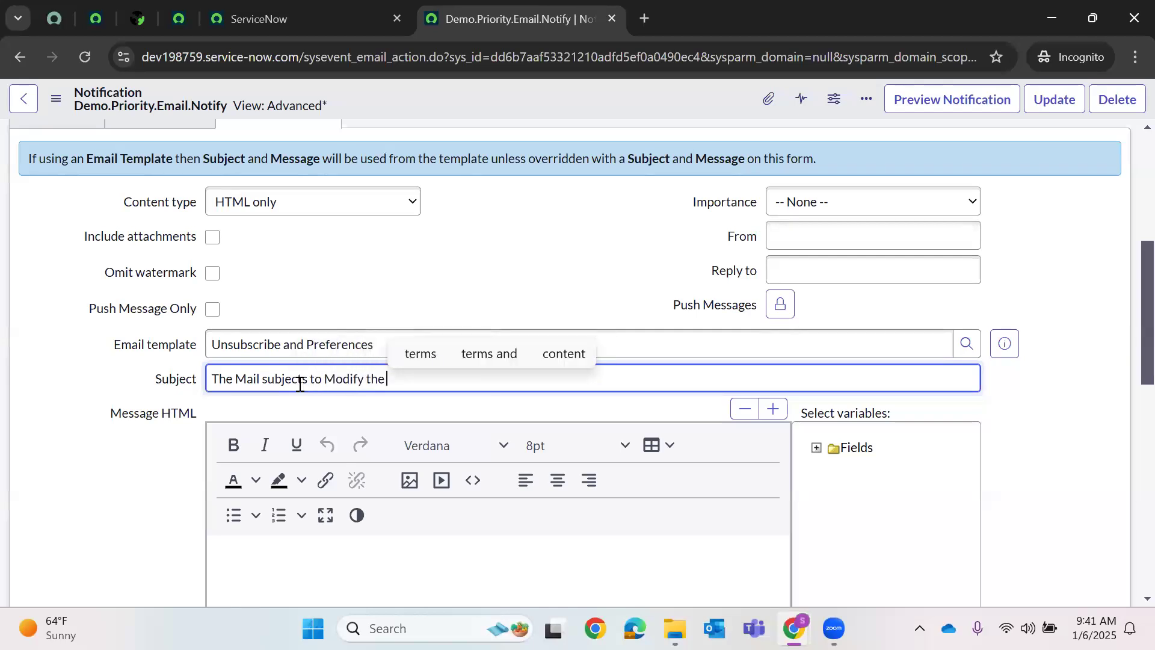
key(BackSpace)
key(BackSpace)
text(ity Value of)
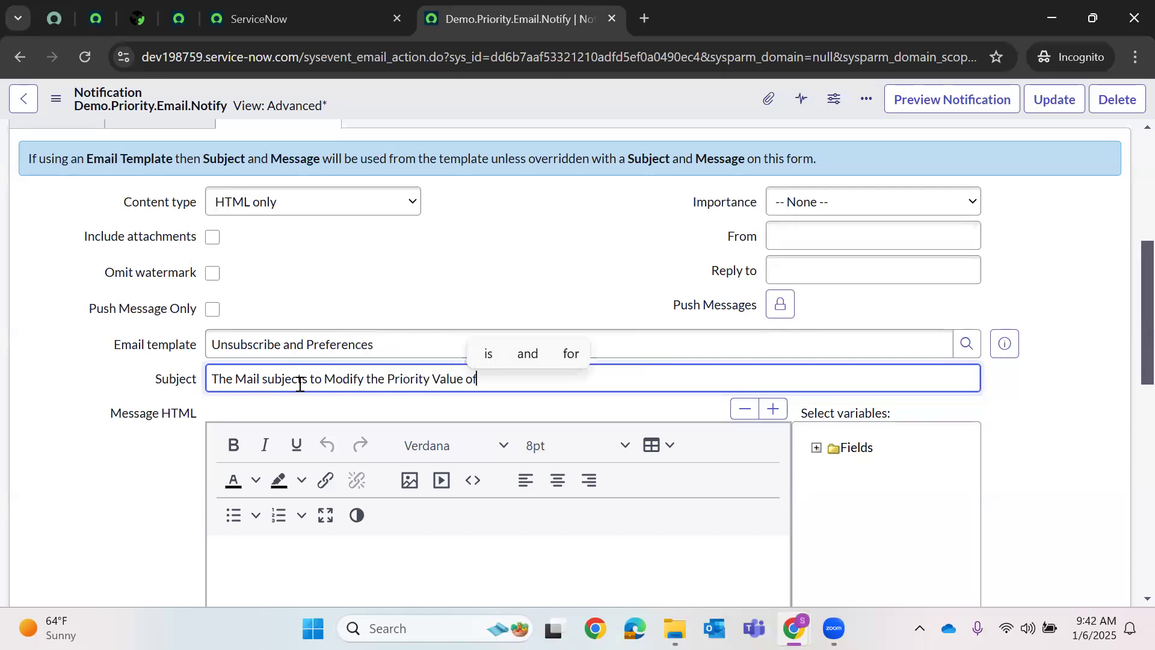
text( the Incident N)
key(BackSpace)
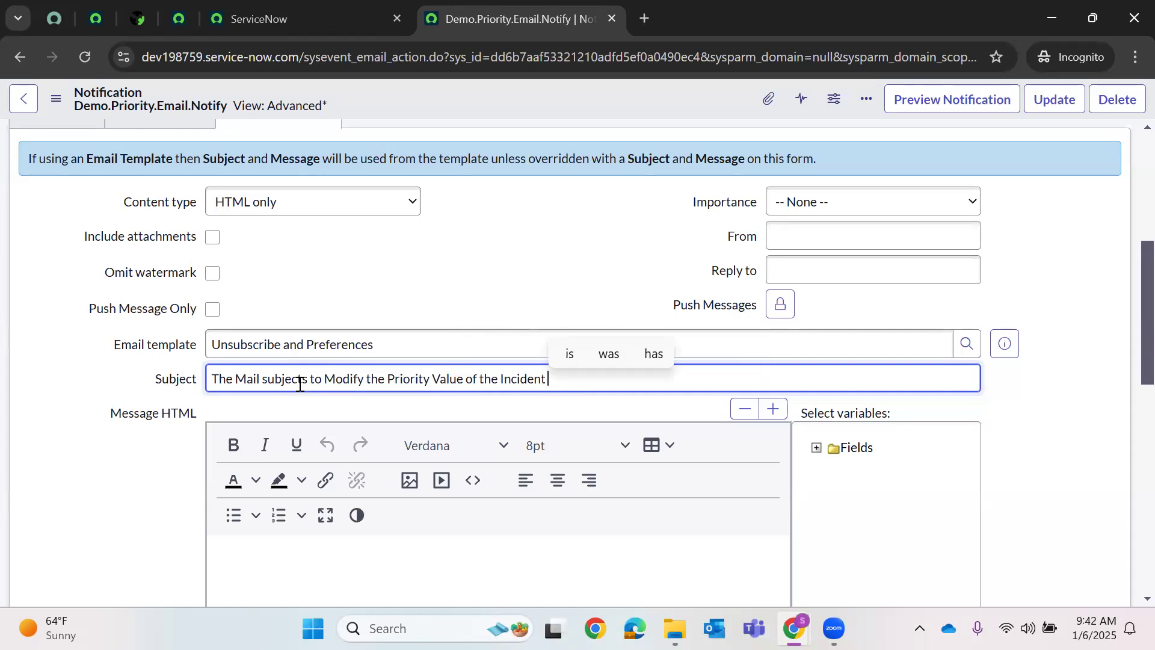
text($)
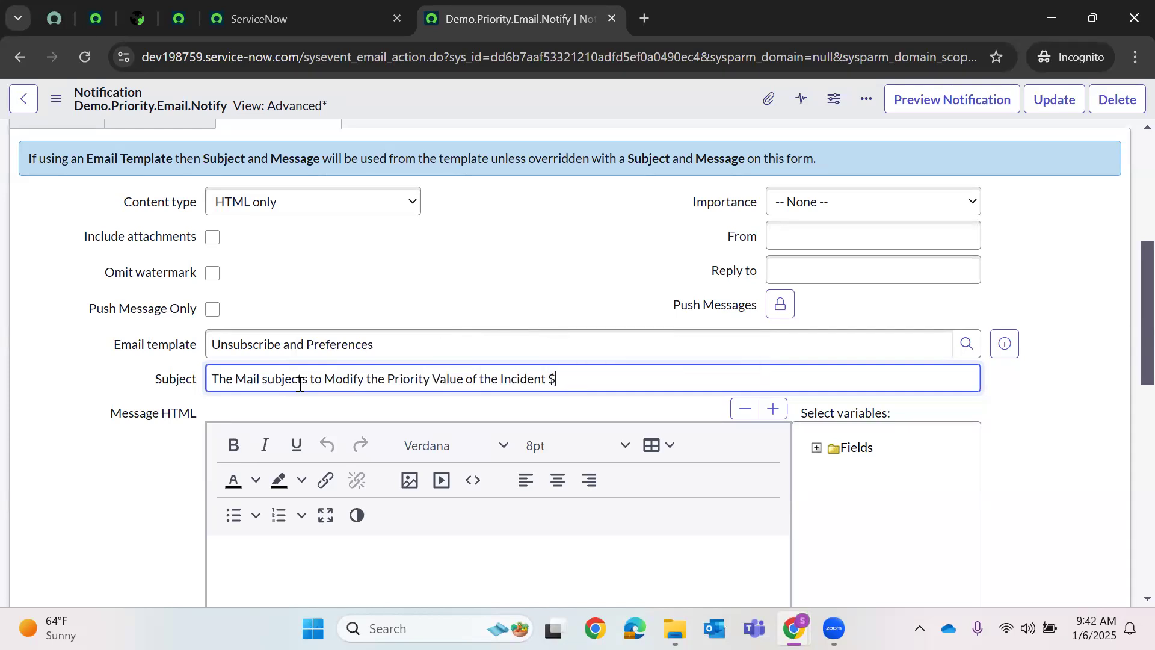
text({number)
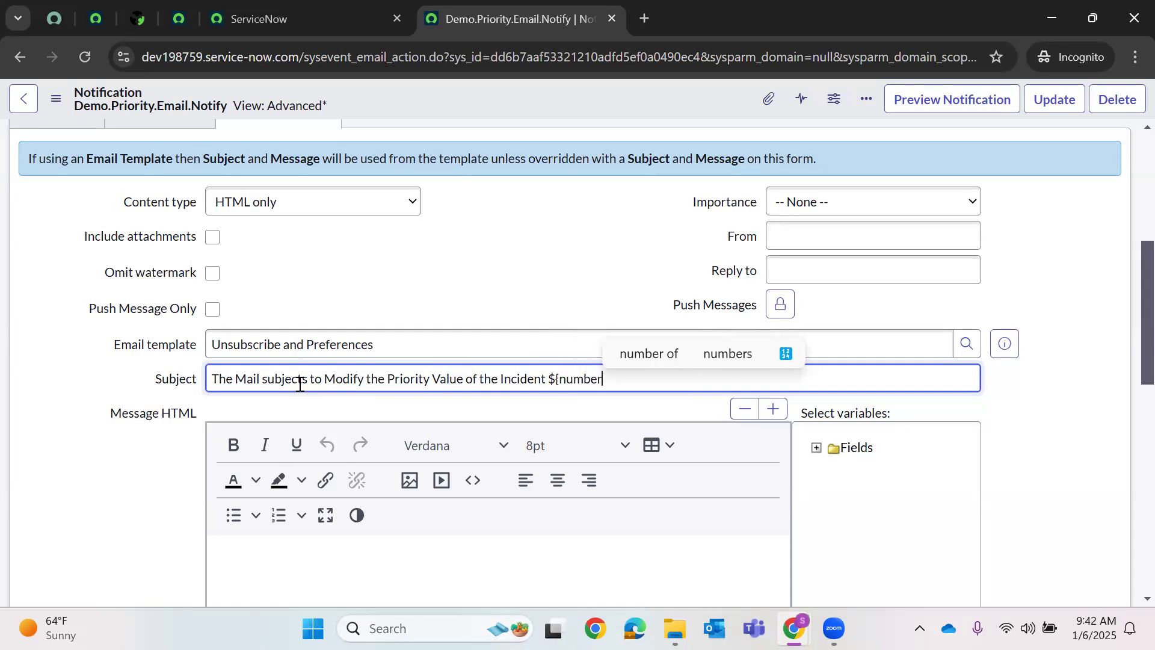
text(})
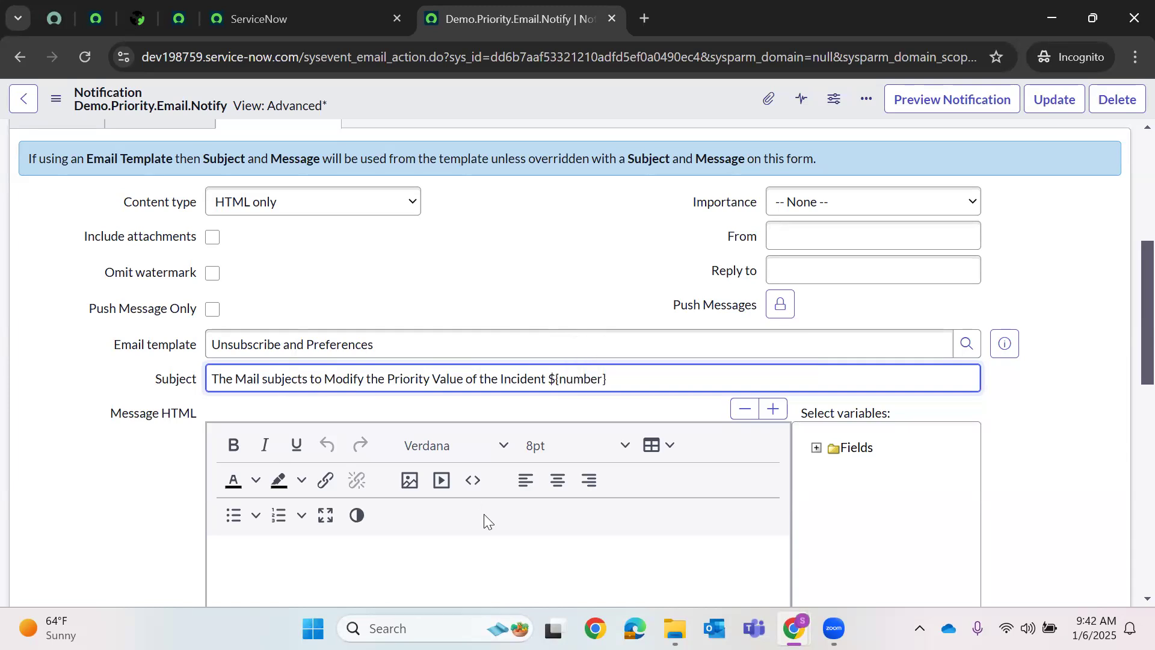
click(828, 476)
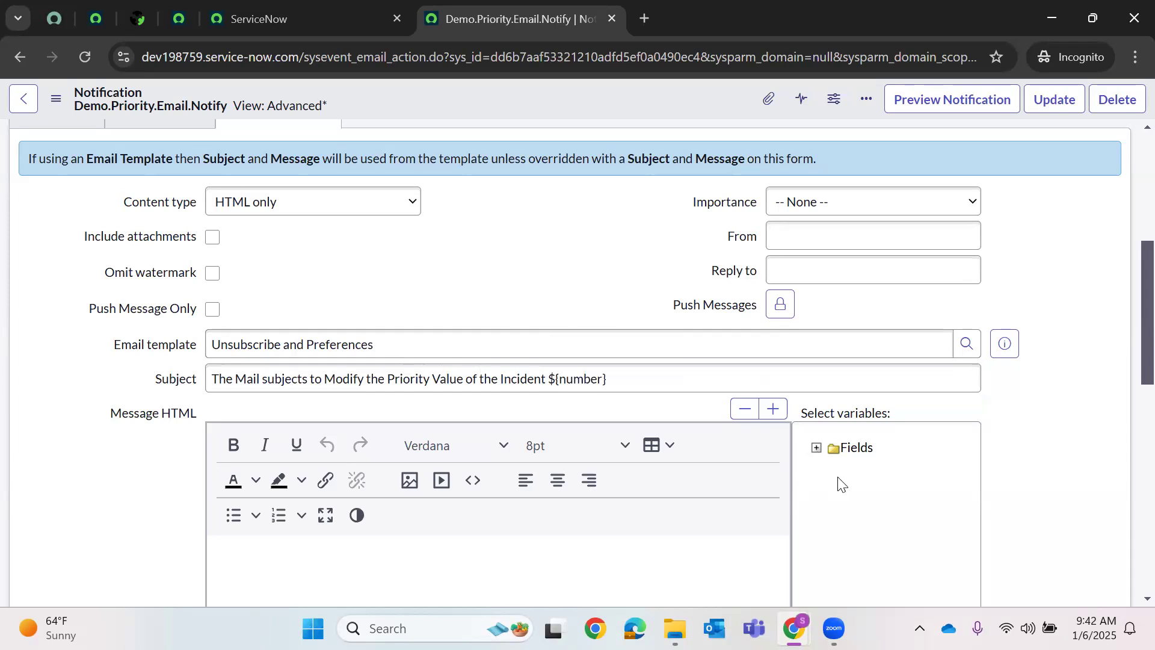
- Insert the Short description, State, Subcategory and Caller variables into the message
scroll(845, 508, down, 10)
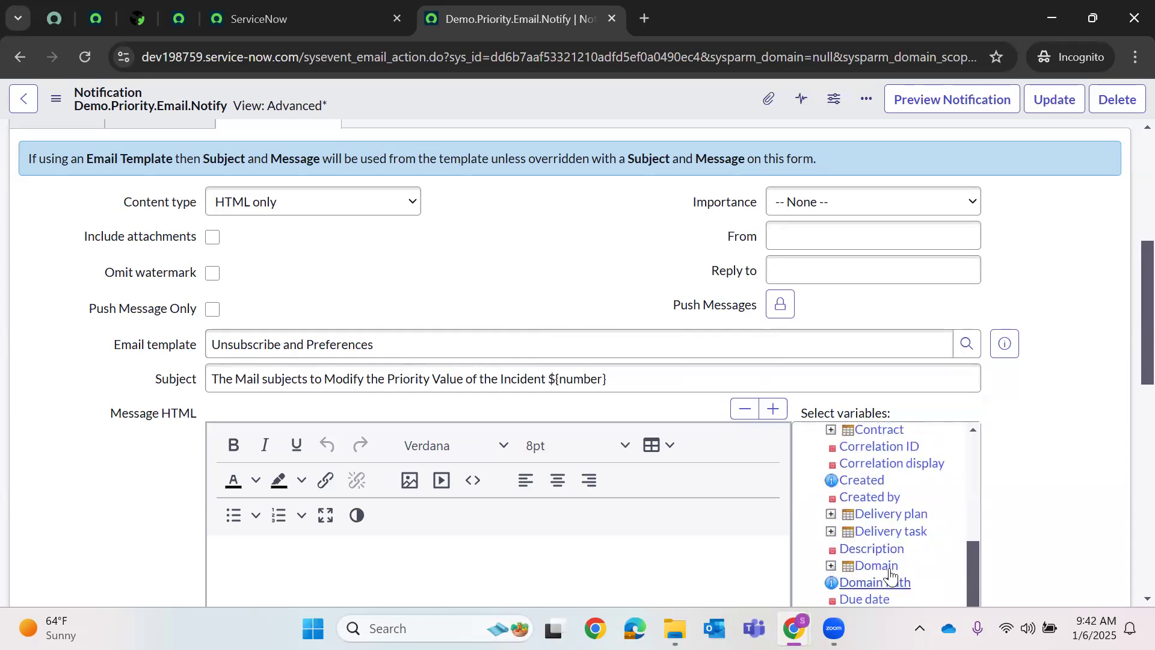
scroll(891, 576, down, 6)
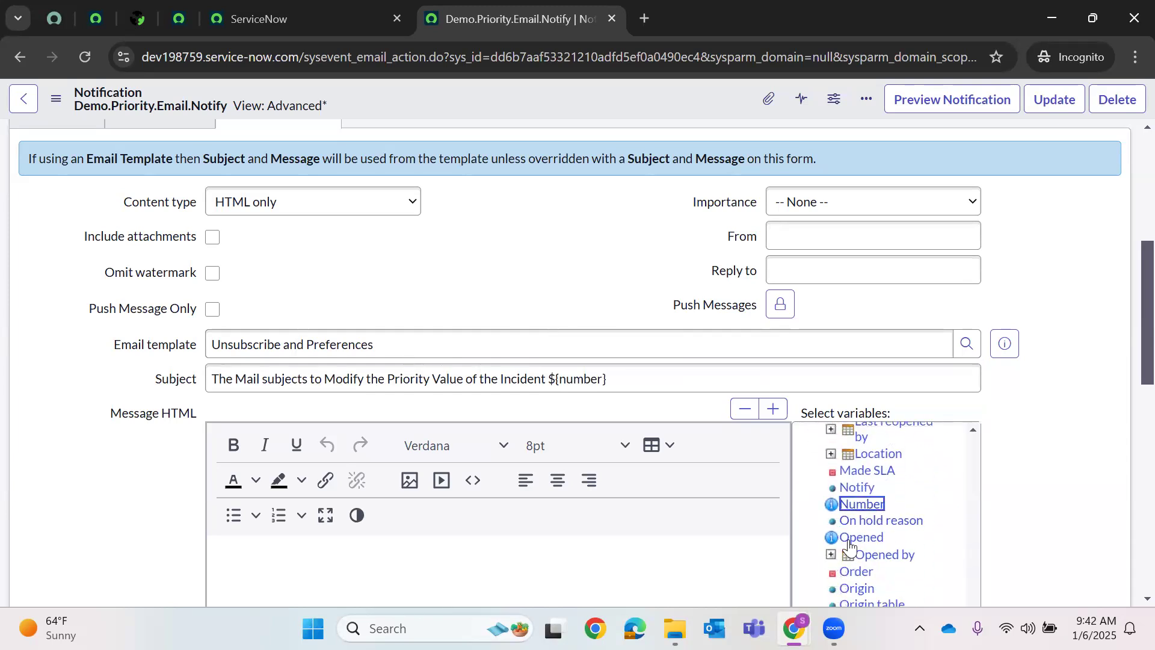
scroll(905, 540, down, 3)
scroll(905, 539, down, 3)
click(882, 458)
click(849, 477)
click(851, 491)
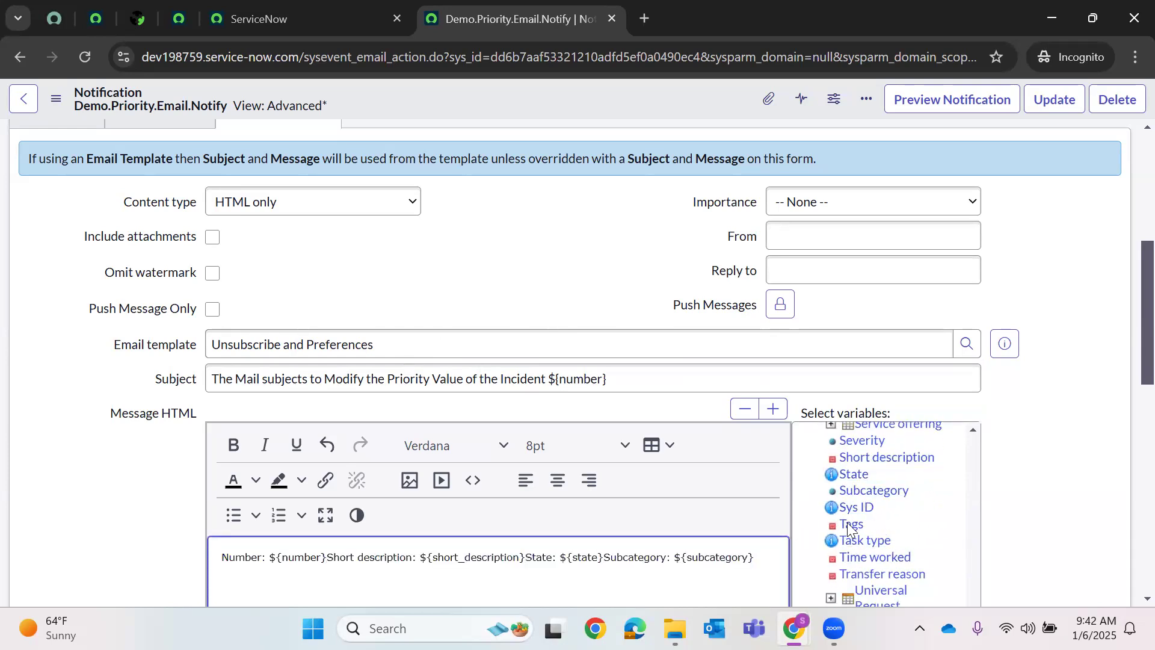
scroll(875, 516, up, 3)
scroll(875, 516, up, 10)
scroll(874, 508, up, 5)
scroll(873, 475, down, 3)
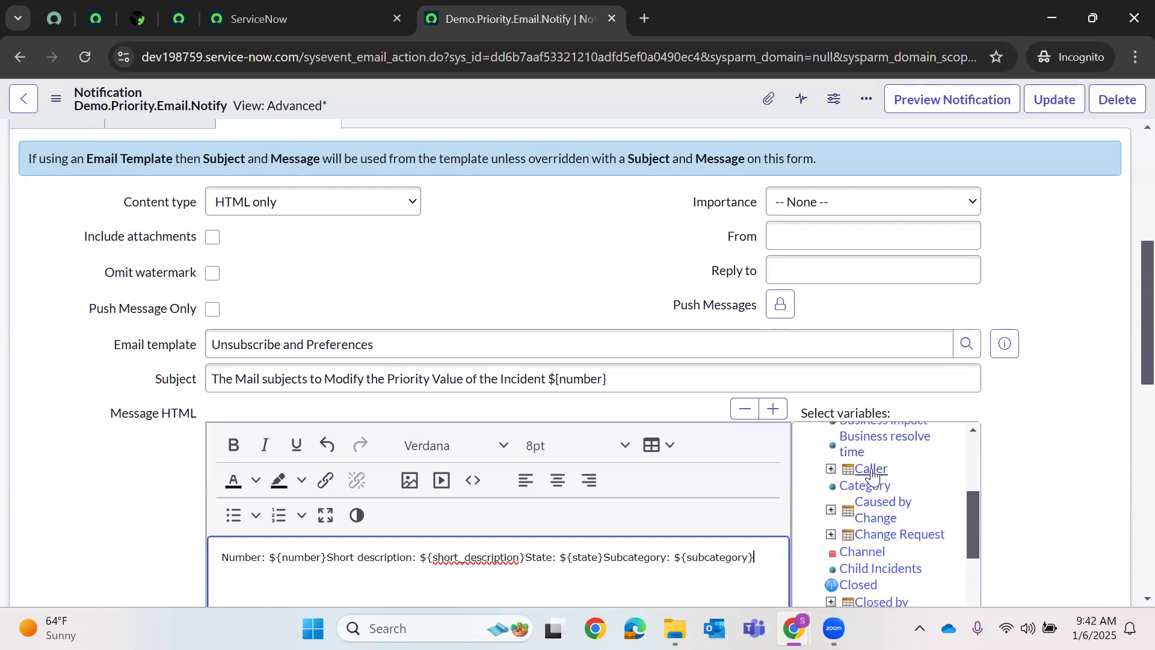
click(873, 469)
- Append 'Priority value is modified.' to the end of the subject
scroll(685, 551, down, 3)
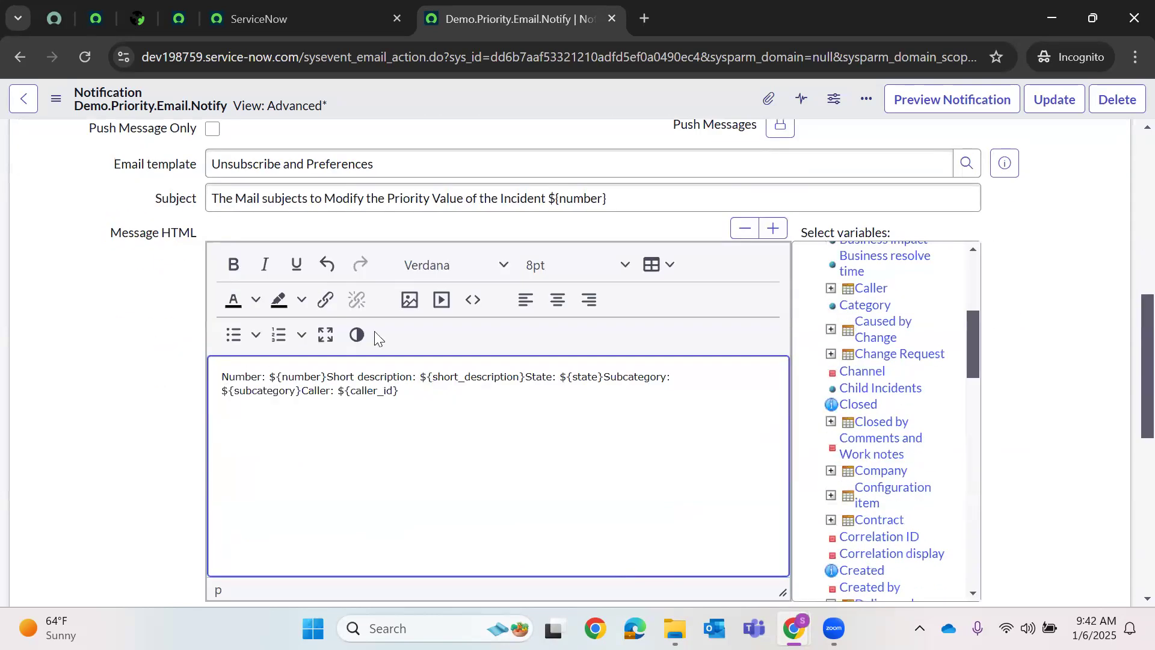
click(635, 200)
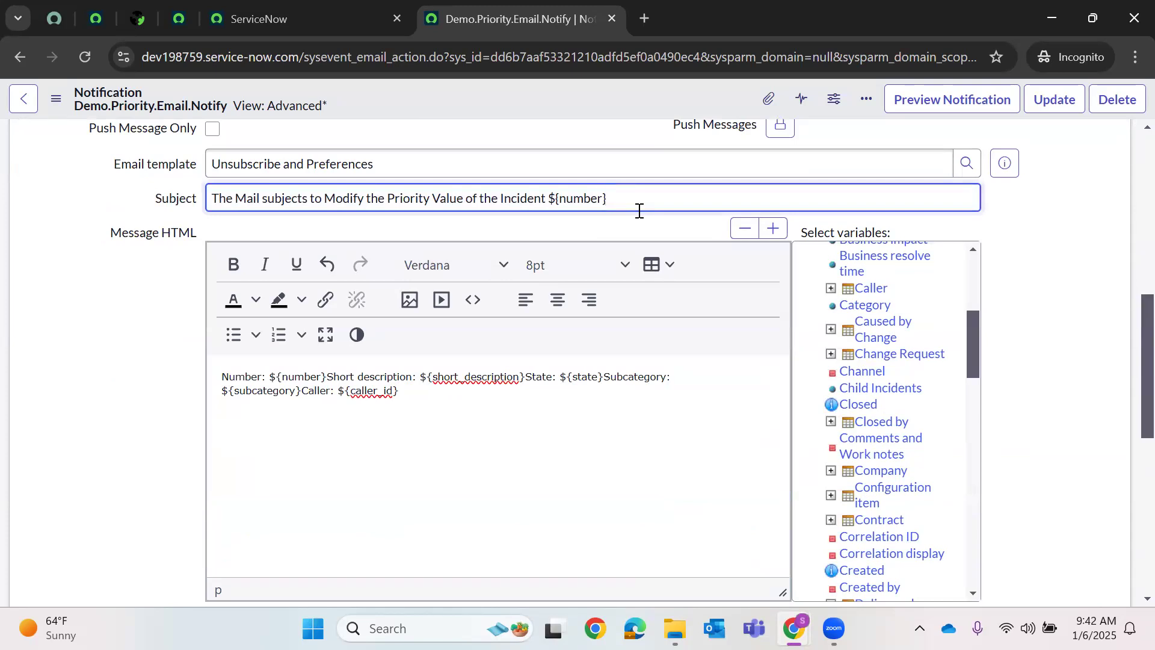
text(Priority )
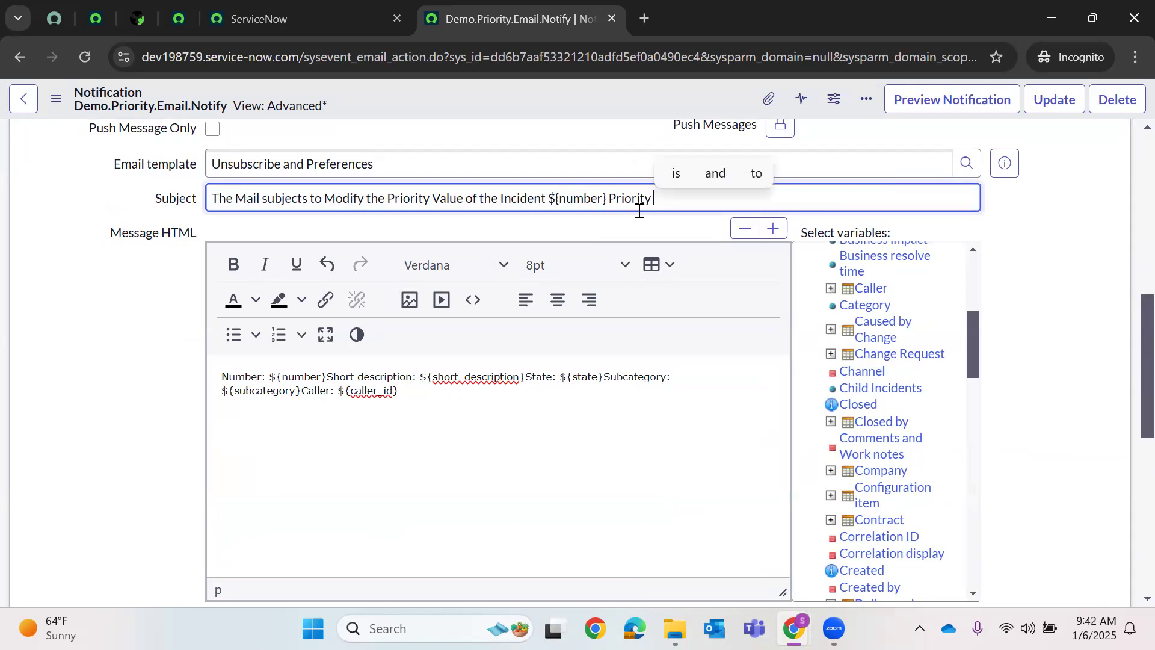
text(value is mod)
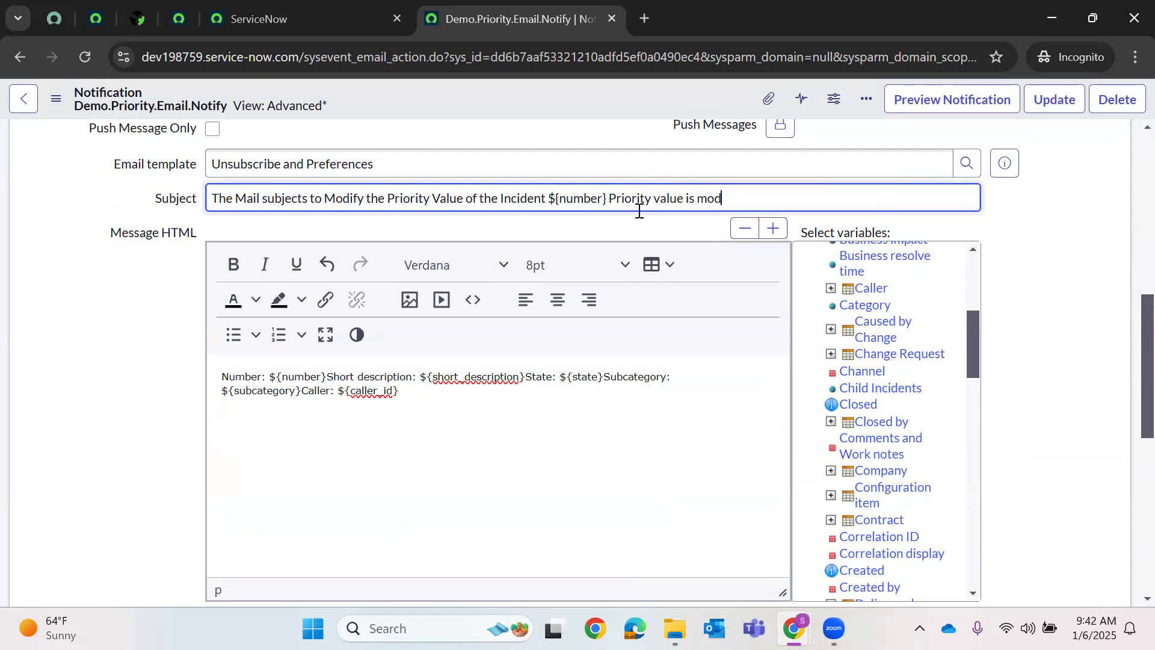
text(ified.)
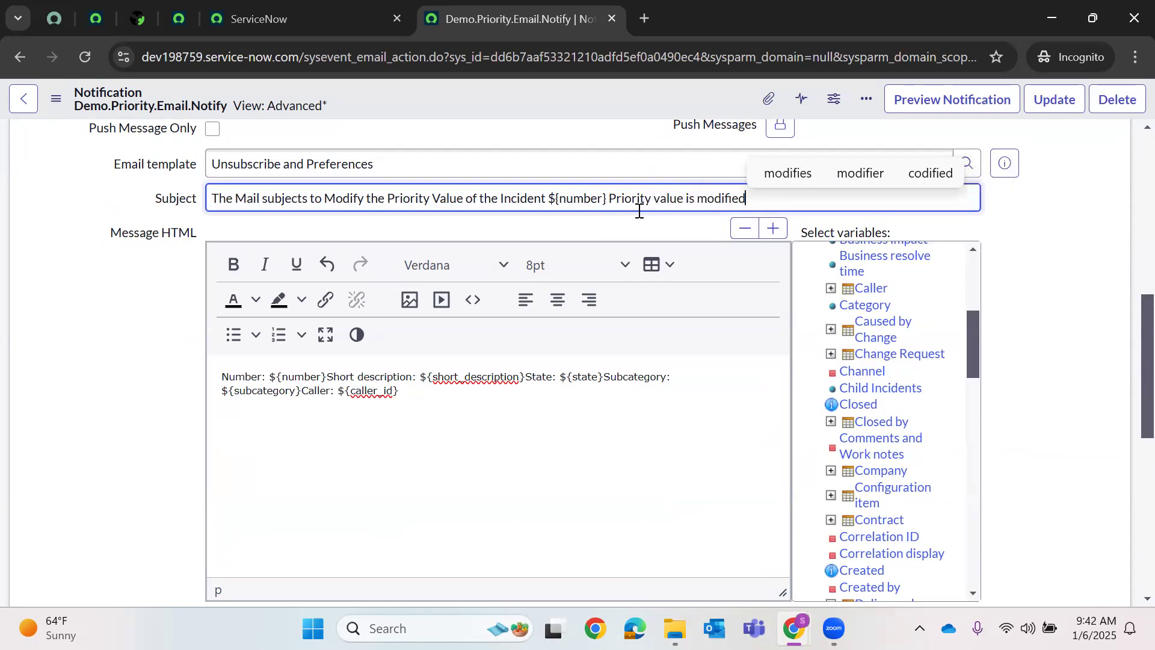
- Add a 'Hi' greeting line at the top, moving the Caller variable onto it with a trailing comma
click(223, 380)
key(Return)
key(Return)
click(224, 379)
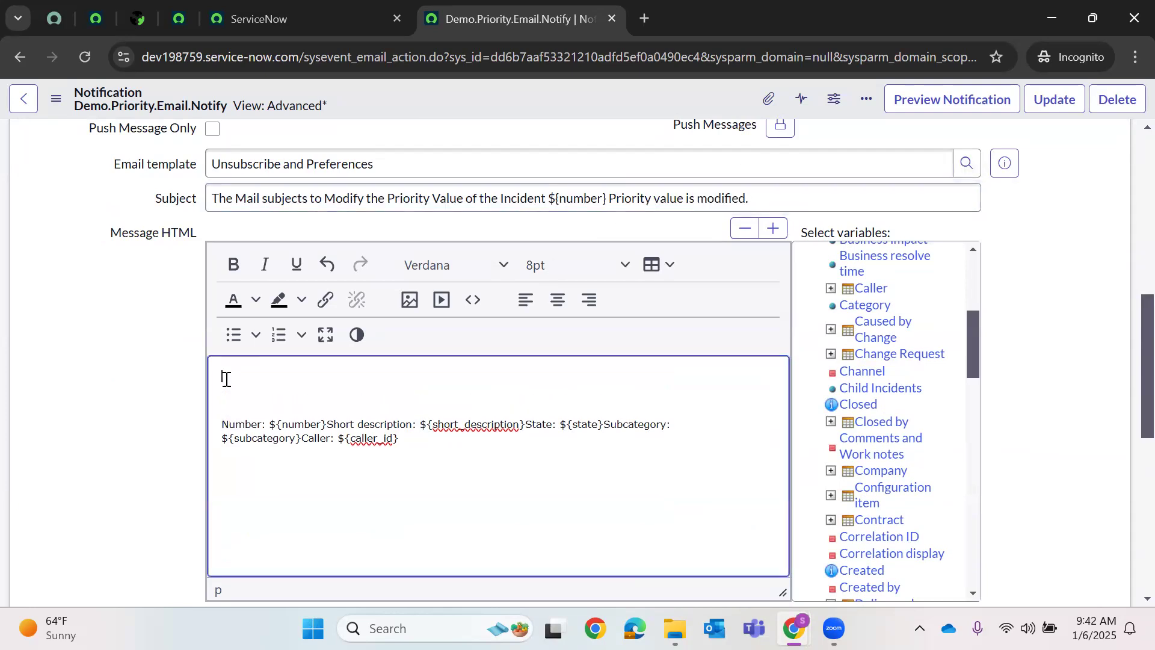
text(I)
key(BackSpace)
text(Hi,)
drag(407, 440, 303, 447)
key(ctrl+c)
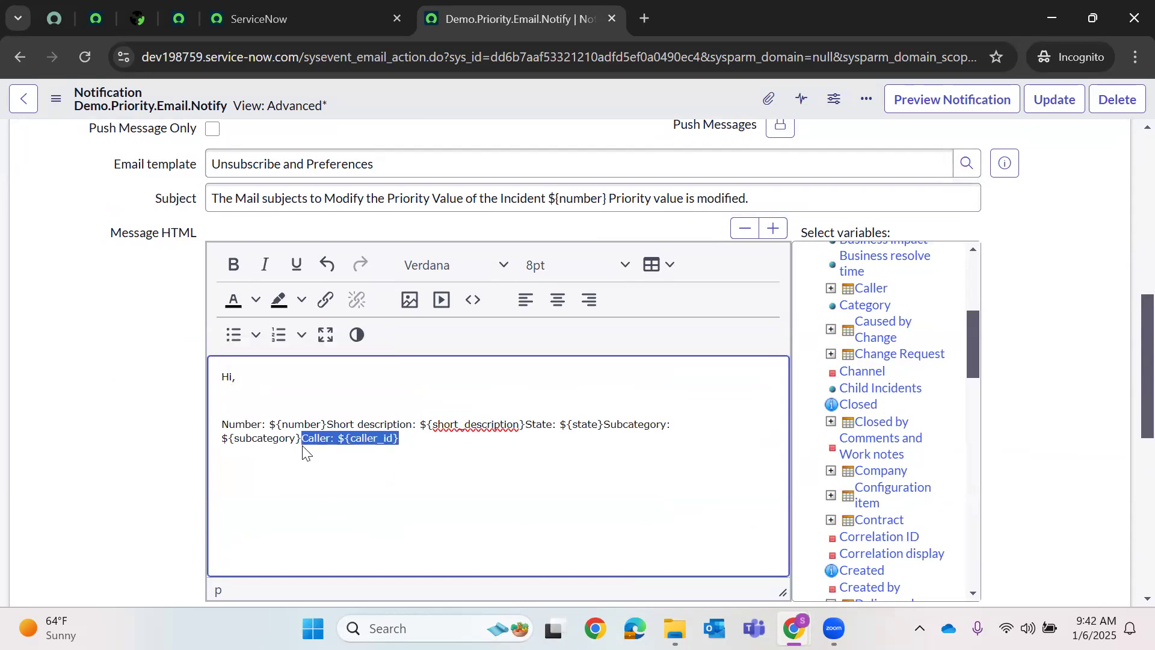
key(BackSpace)
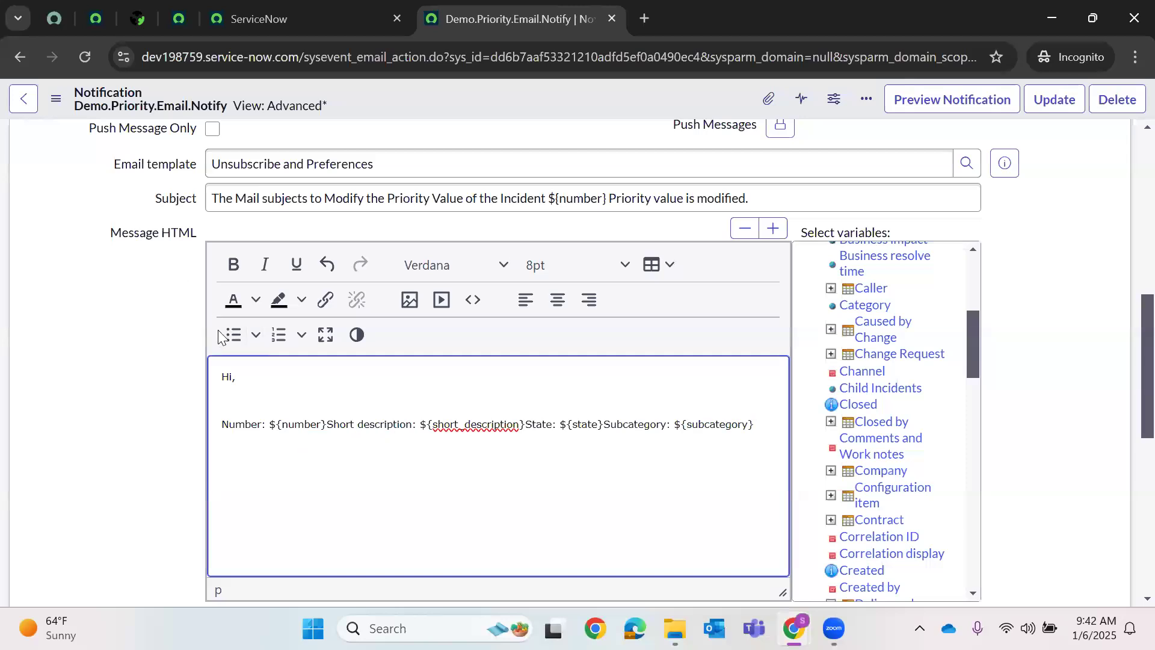
click(228, 390)
key(ctrl+v)
drag(254, 401, 218, 405)
key(BackSpace)
key(BackSpace)
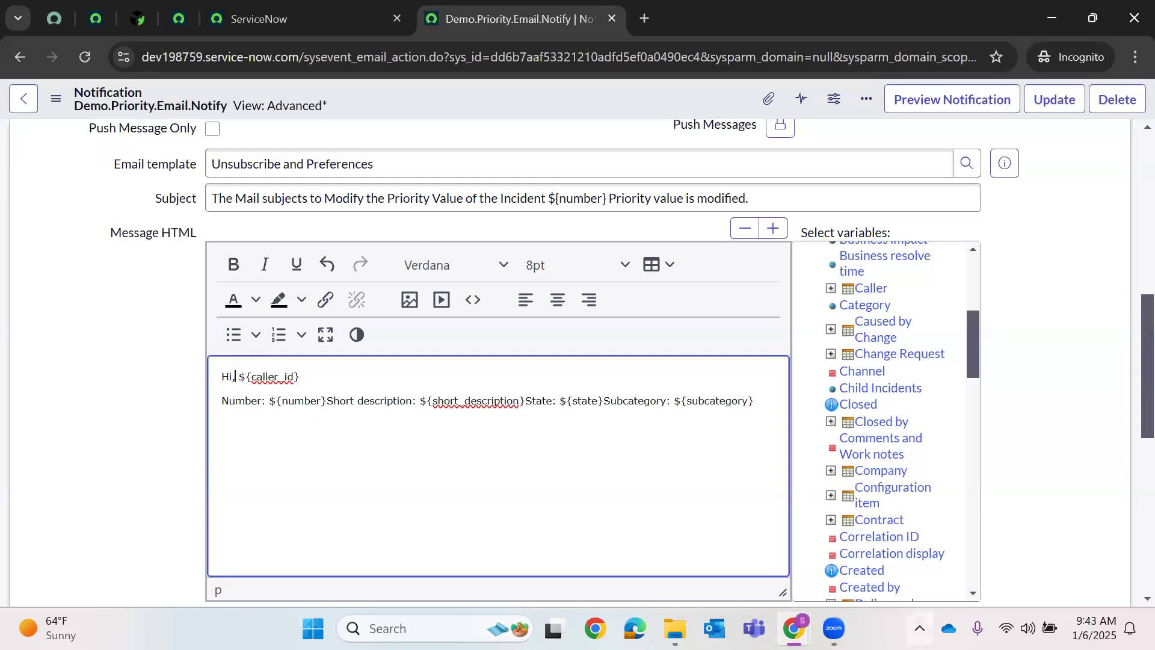
key(BackSpace)
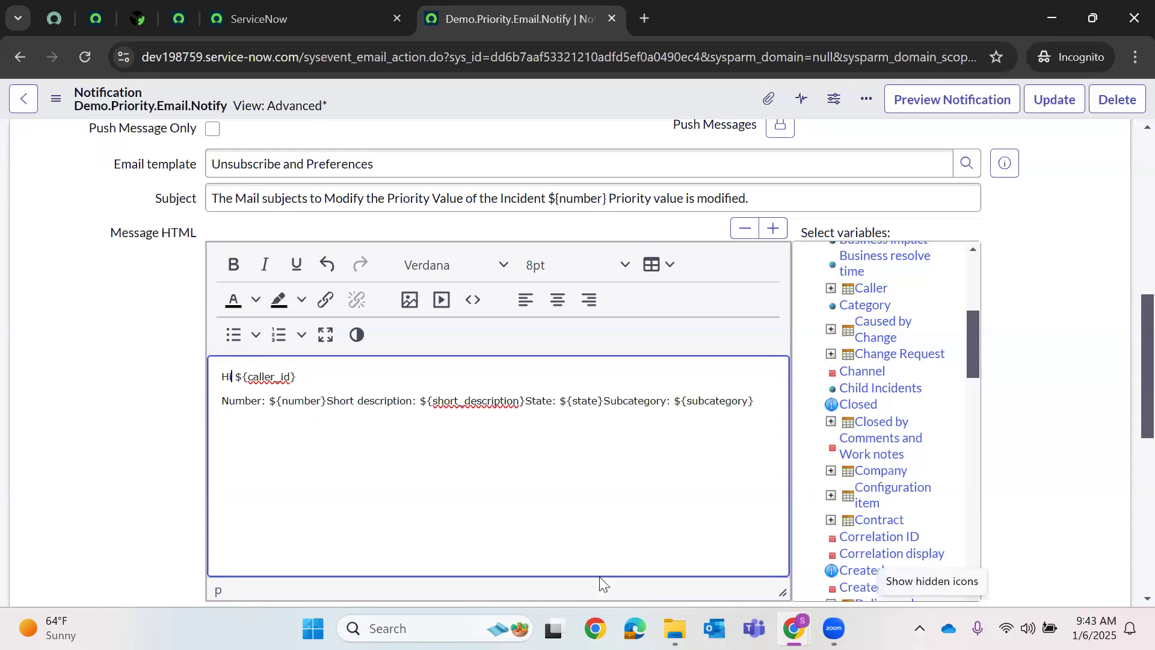
click(309, 376)
text(,)
- Reword the body to 'The Incident ${number} with …' and put 'and State is ${state}' on its own line
click(222, 400)
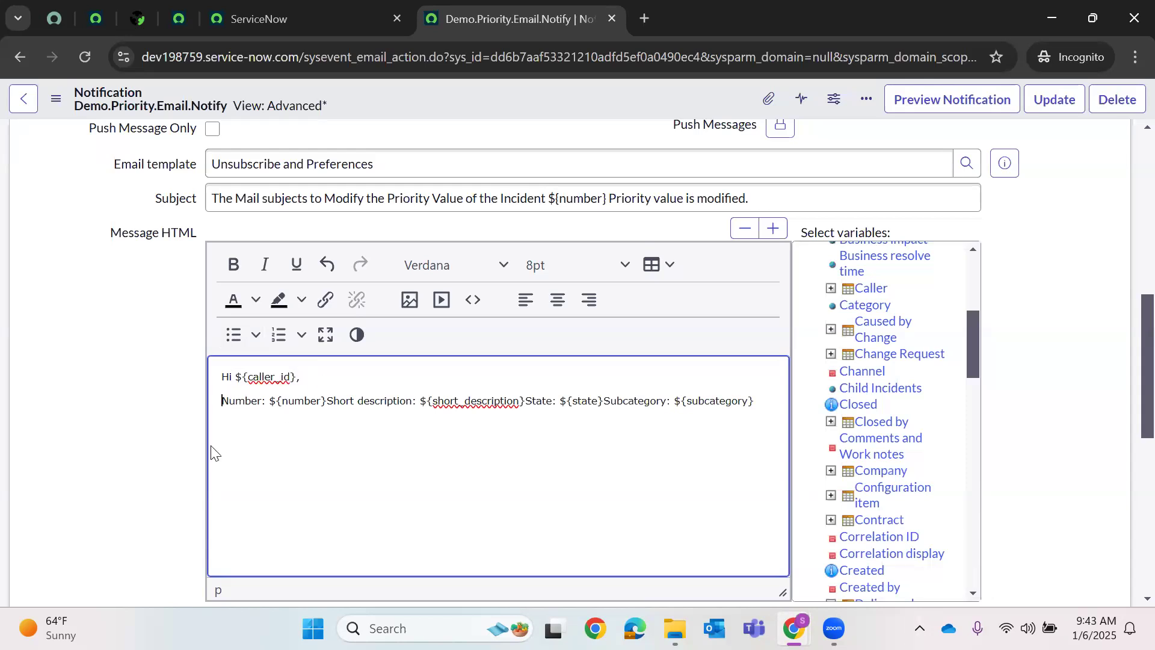
text(The )
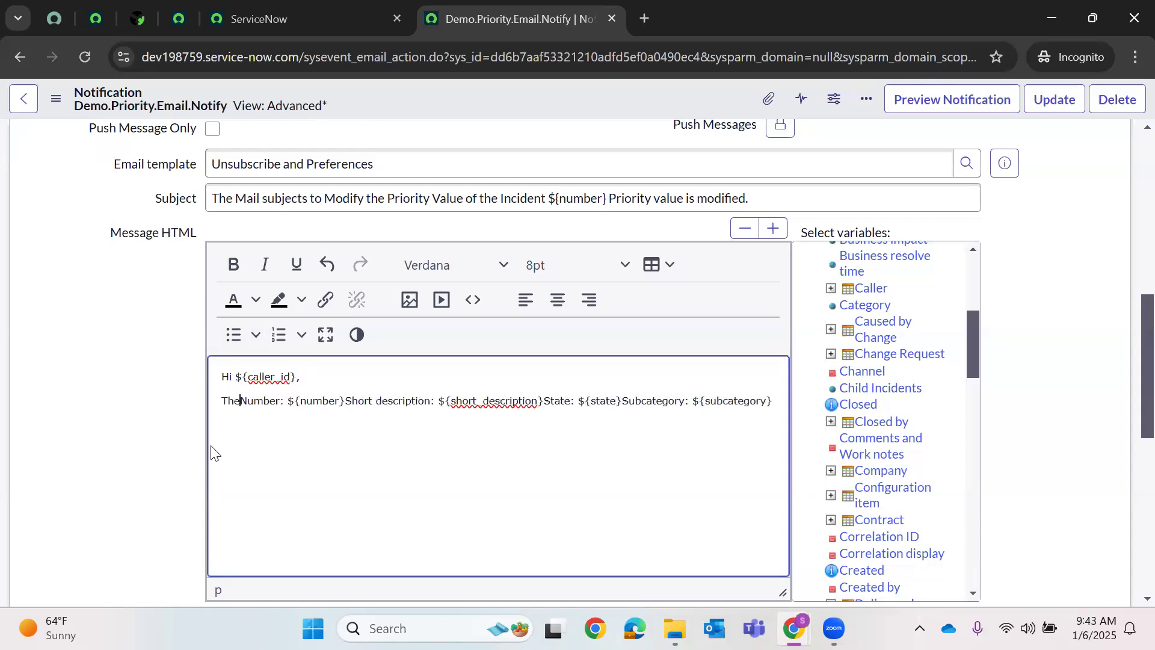
text(Incident)
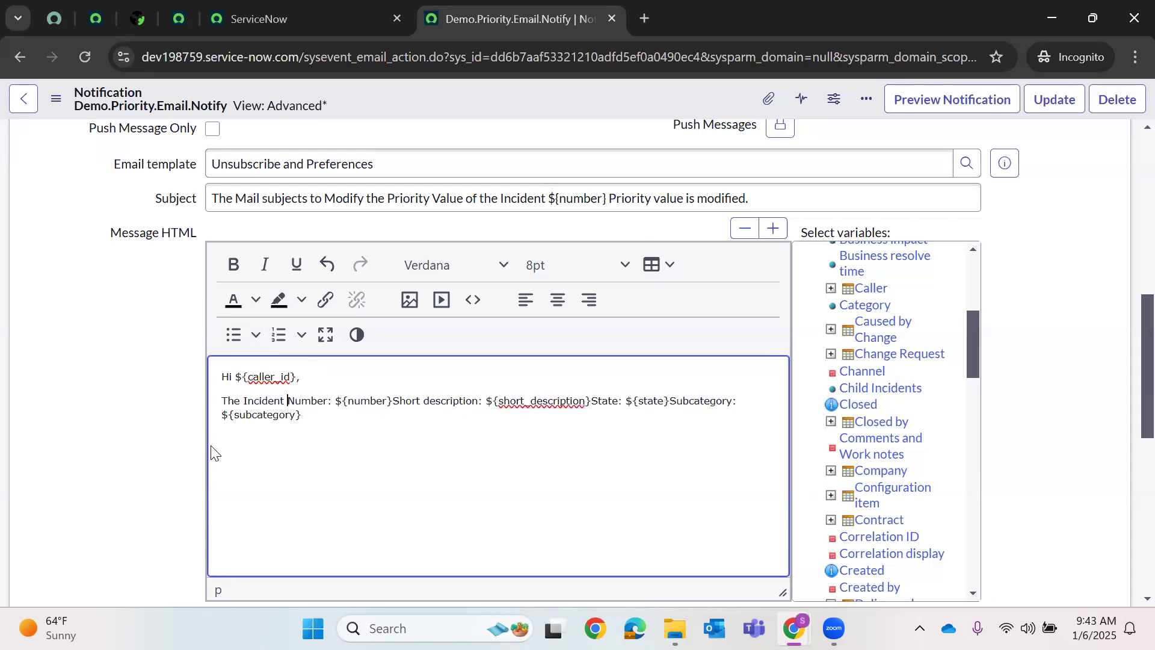
click(393, 400)
text(with)
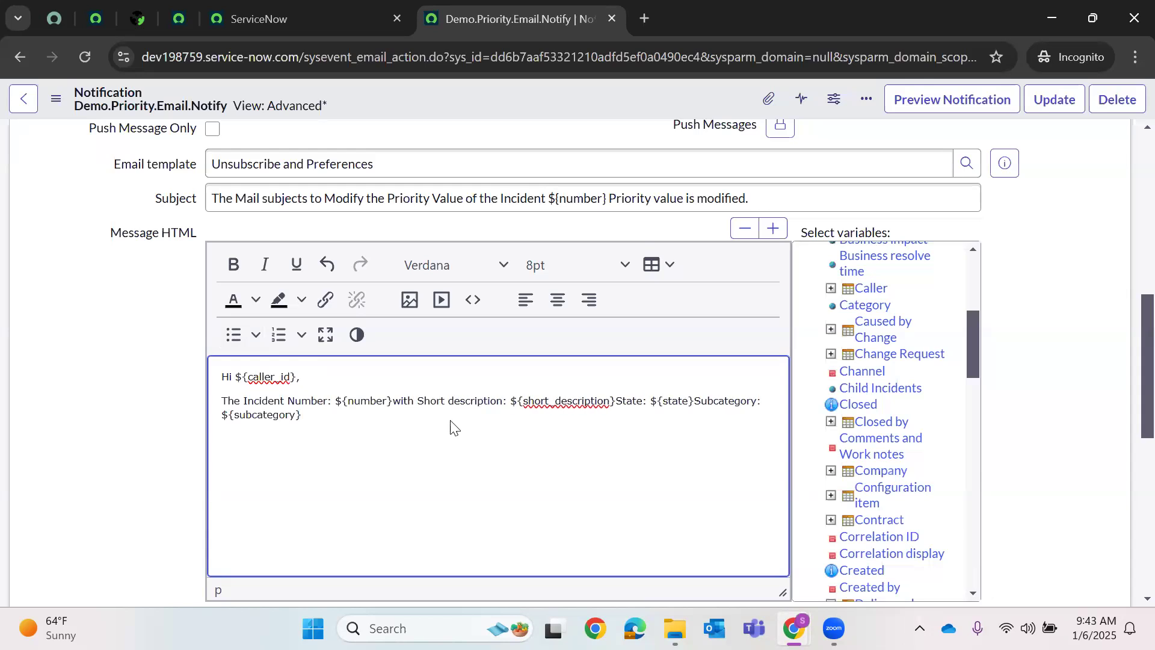
click(615, 400)
key(Return)
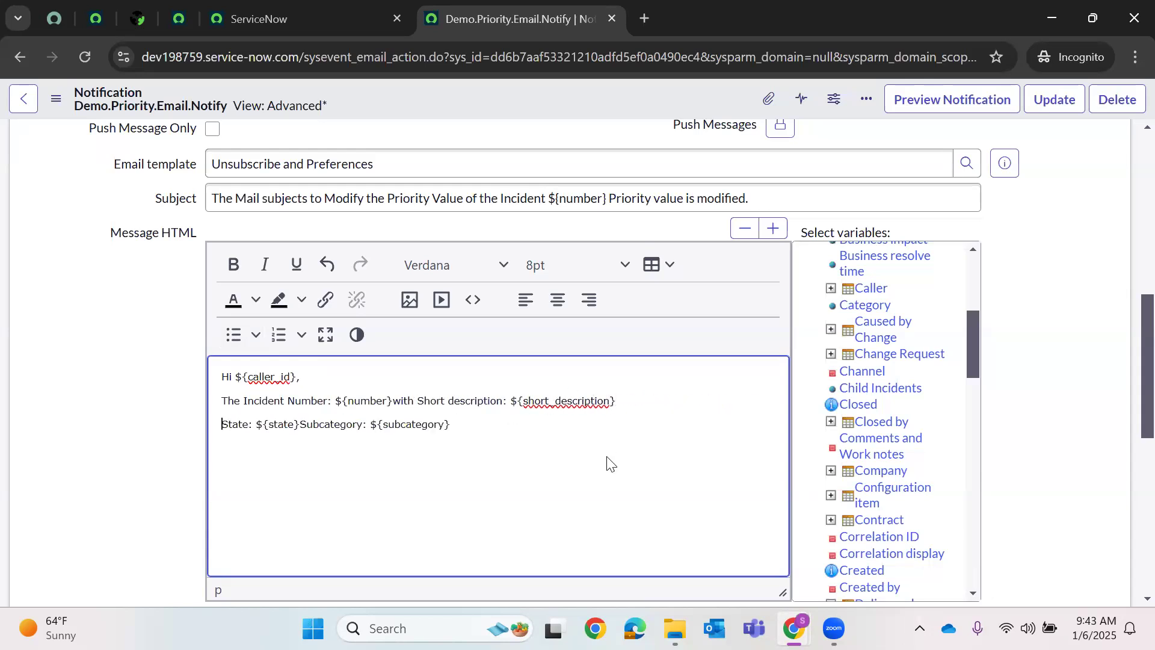
text(and)
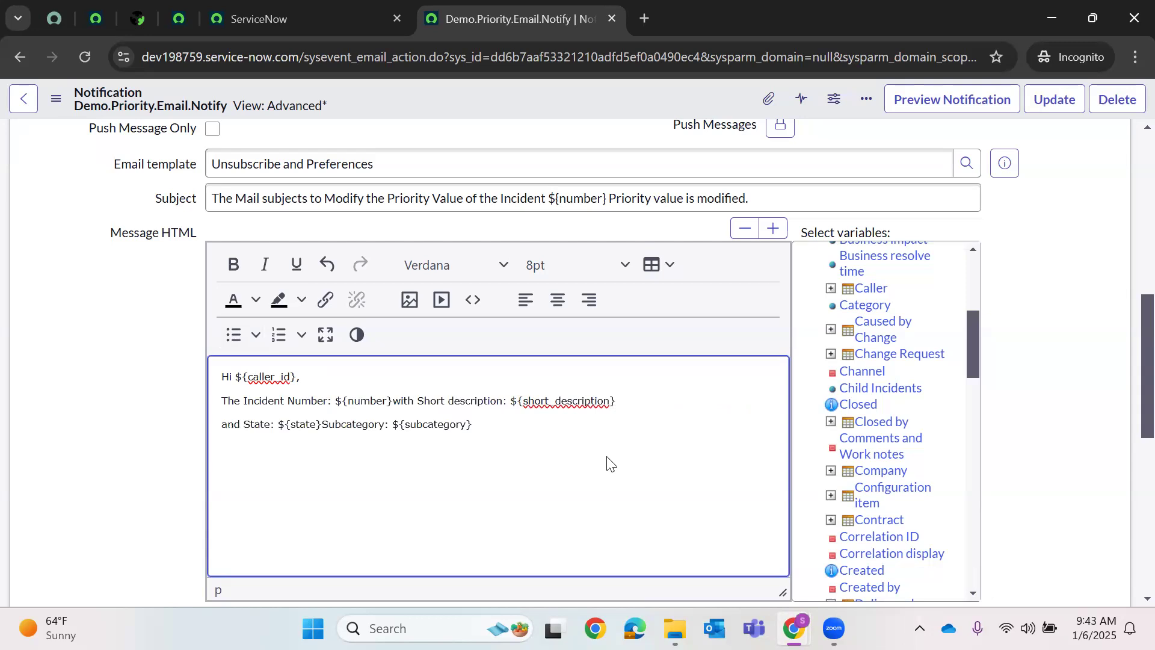
key(Delete)
text(i)
key(BackSpace)
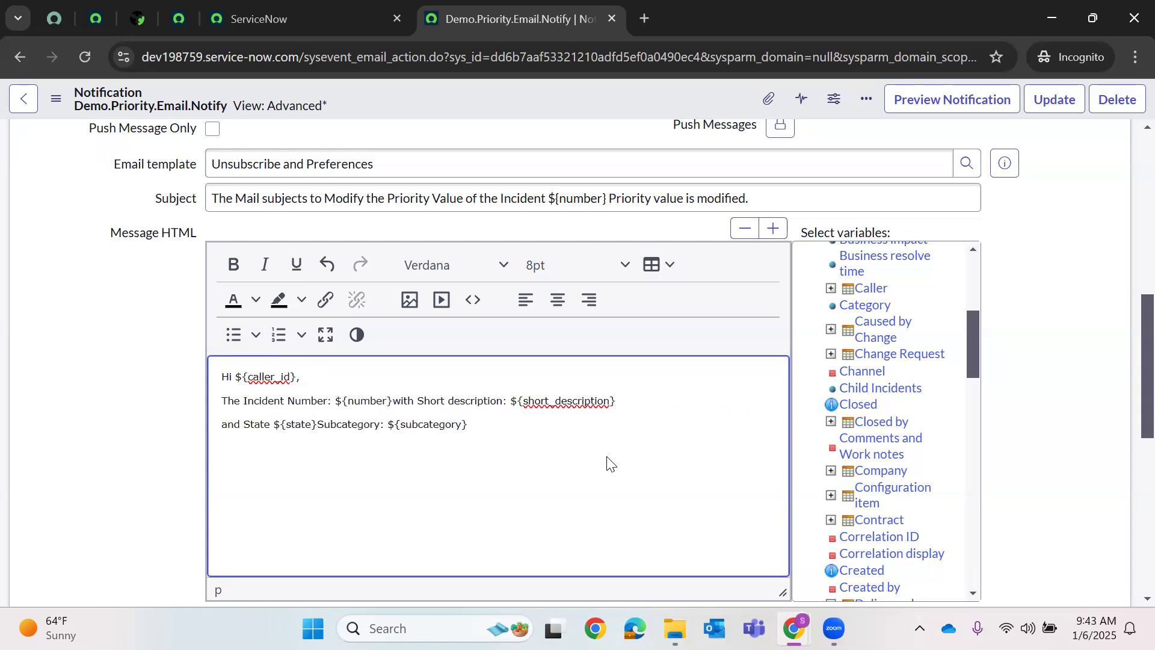
text(is)
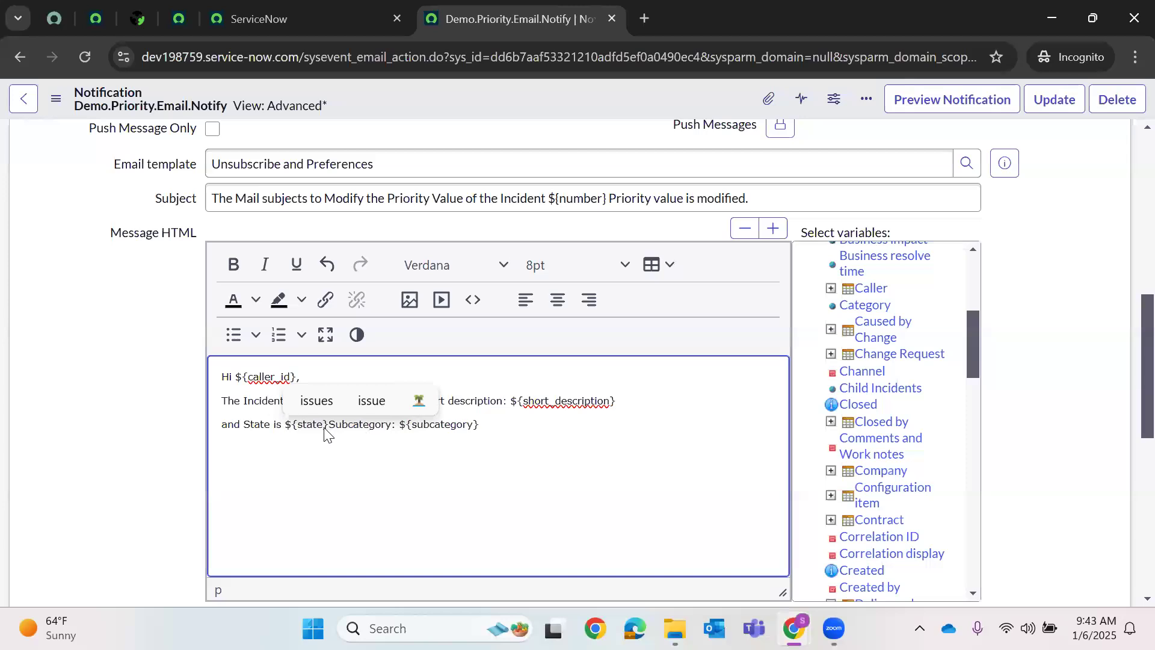
- Delete the Subcategory variable after ${state}
click(511, 428)
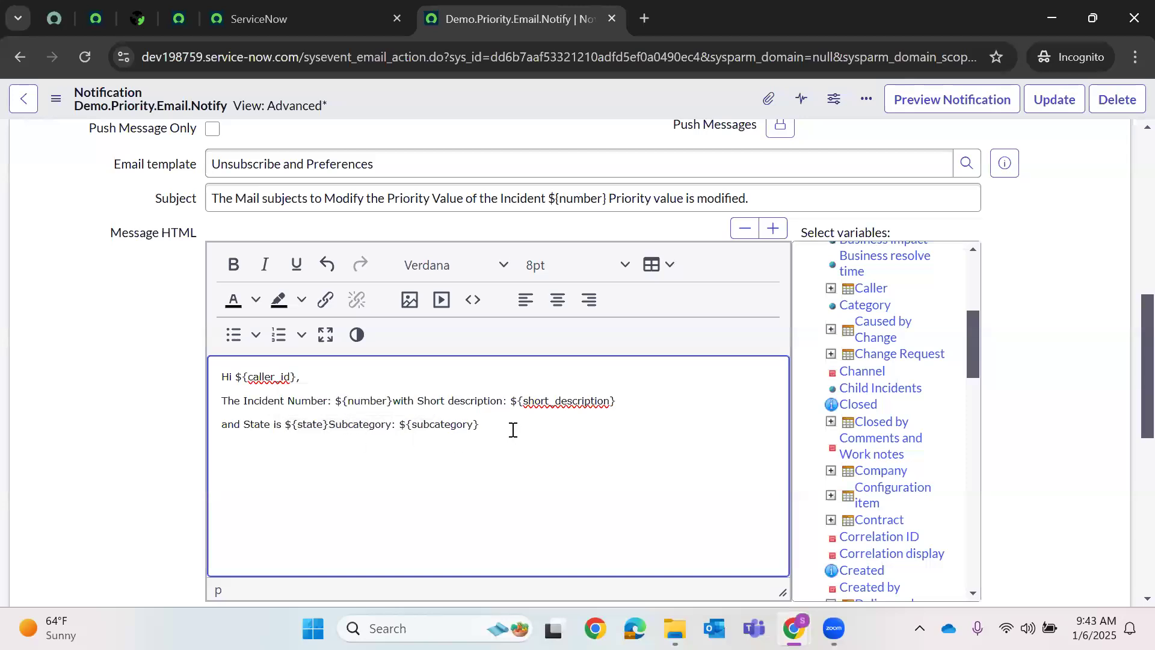
click(329, 425)
shift+click(535, 439)
key(BackSpace)
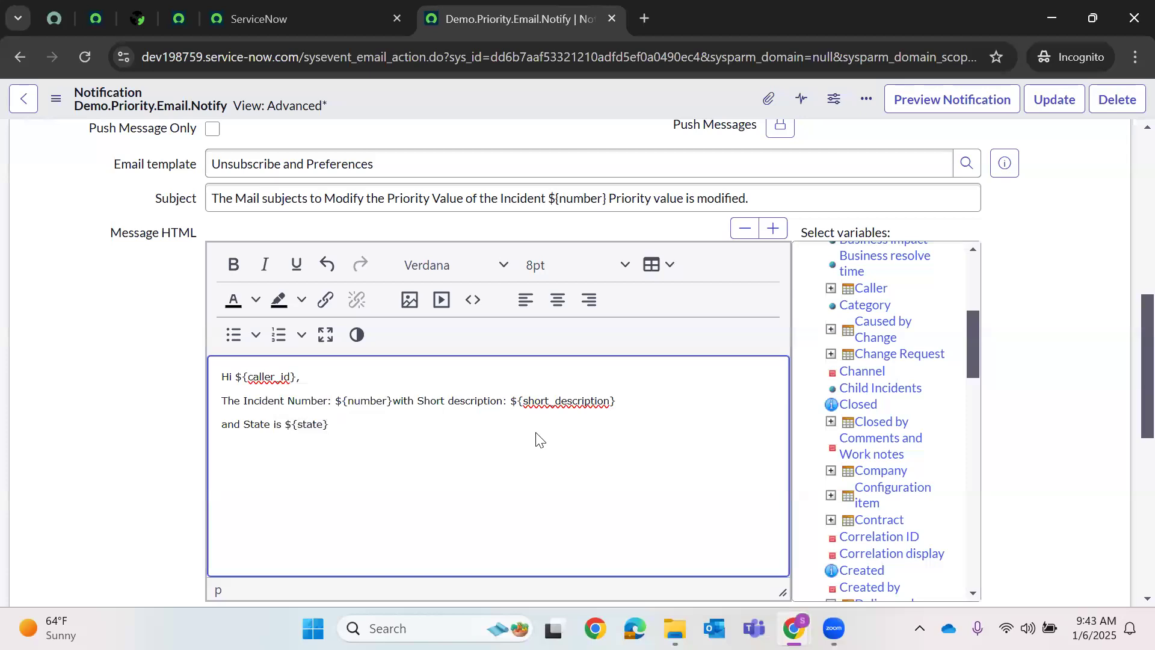
- Insert ${category} and add the sentence 'the priority value is modified.'
click(865, 305)
text(y)
key(BackSpace)
text(the priority value is modified)
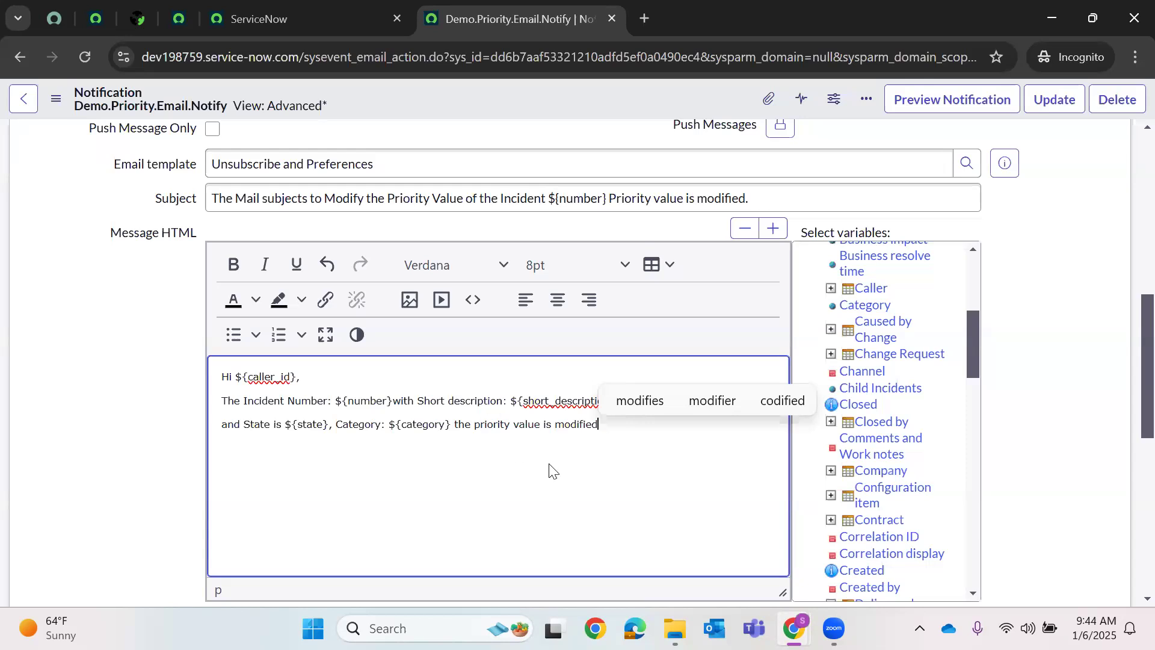
text(.)
key(Return)
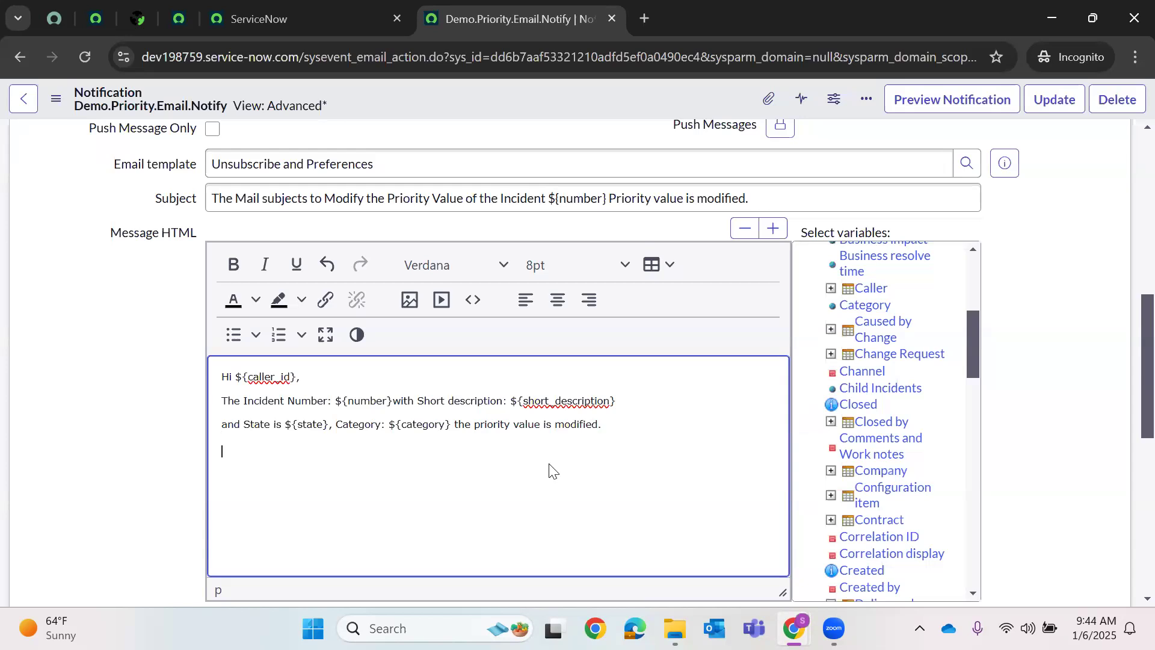
- Add the line 'The priority is Changed by ${event.parm1}' and go to the Creator Studio tab
text(The priority is Changed by)
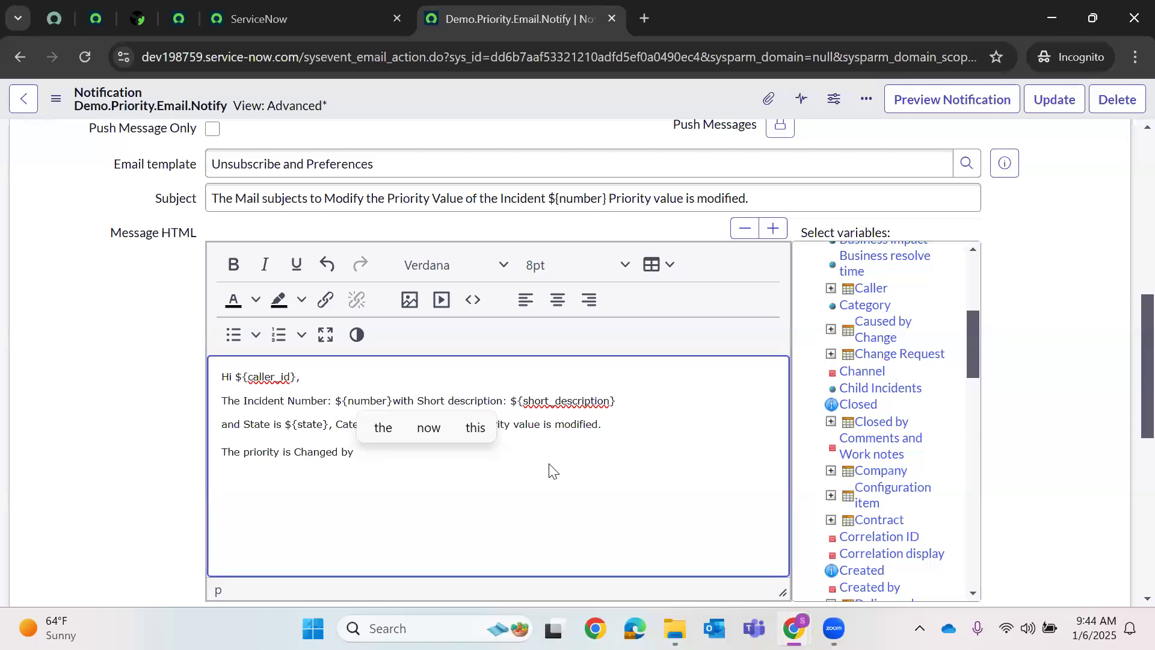
text( ${event.)
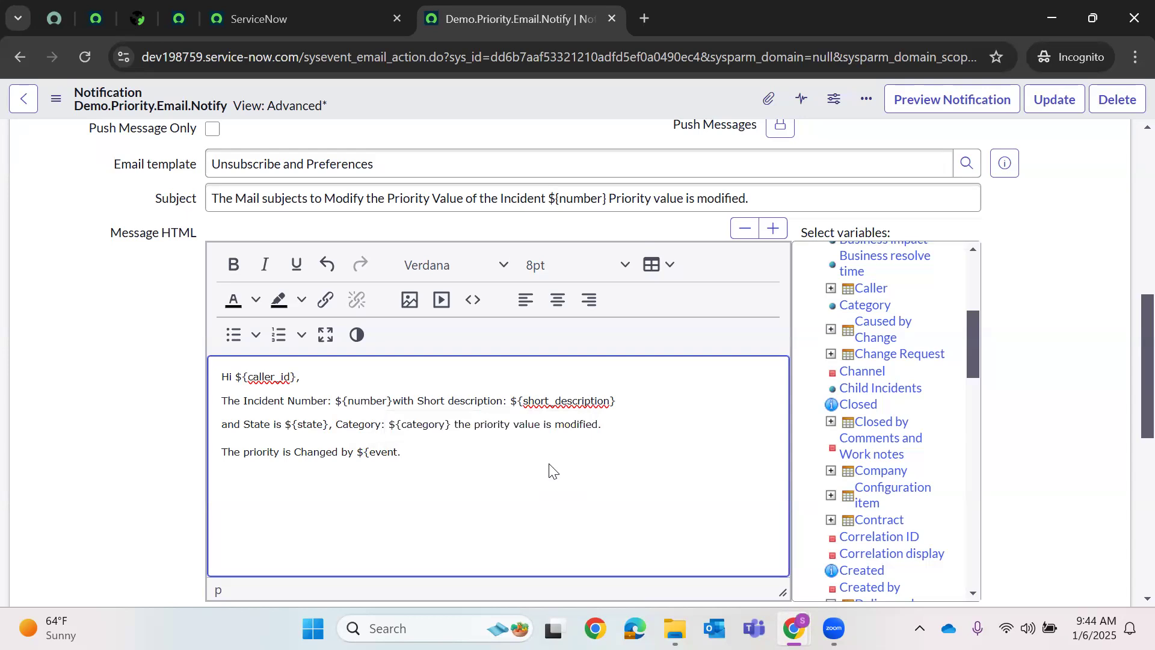
text(parm1})
key(Return)
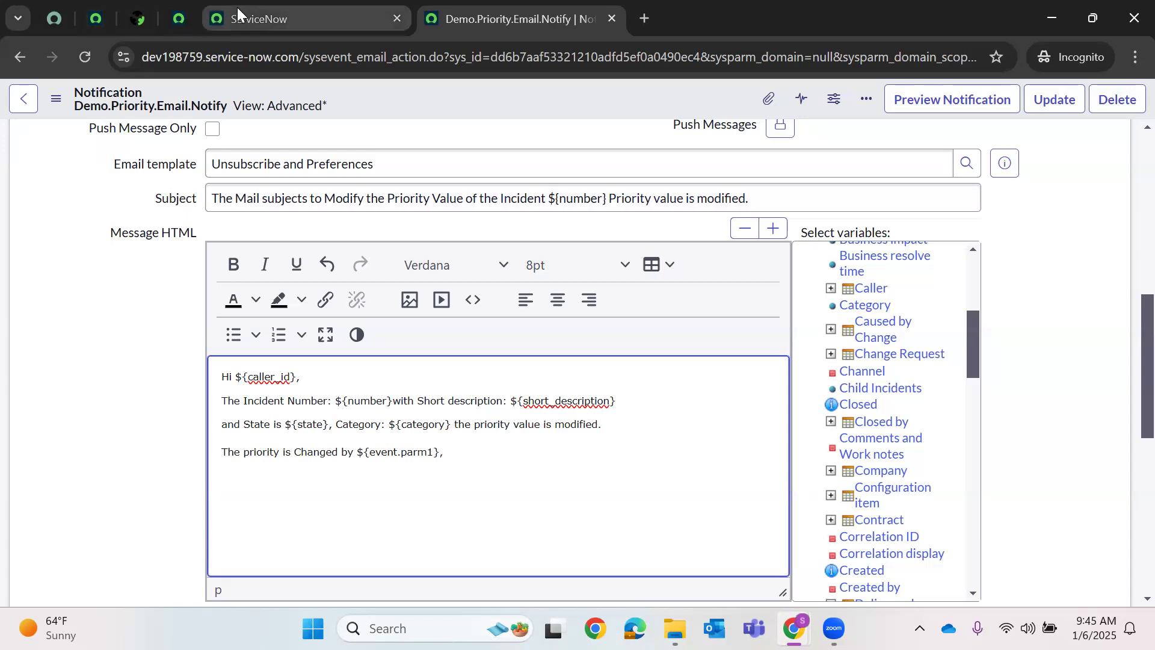
mouse_move(237, 7)
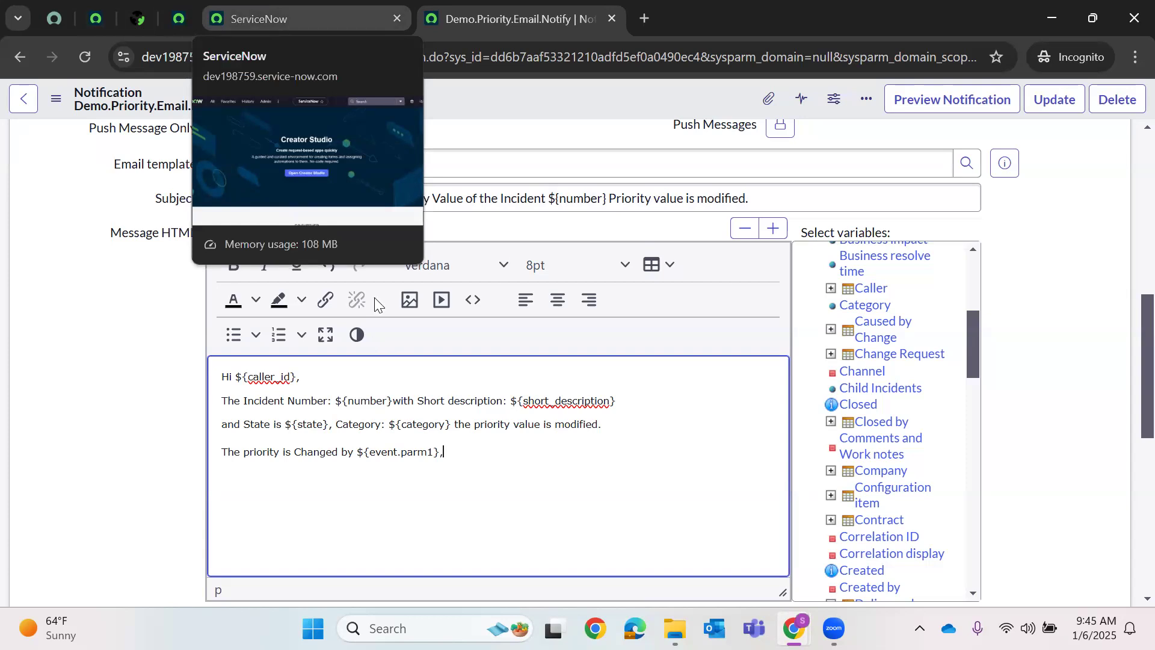
key(Return)
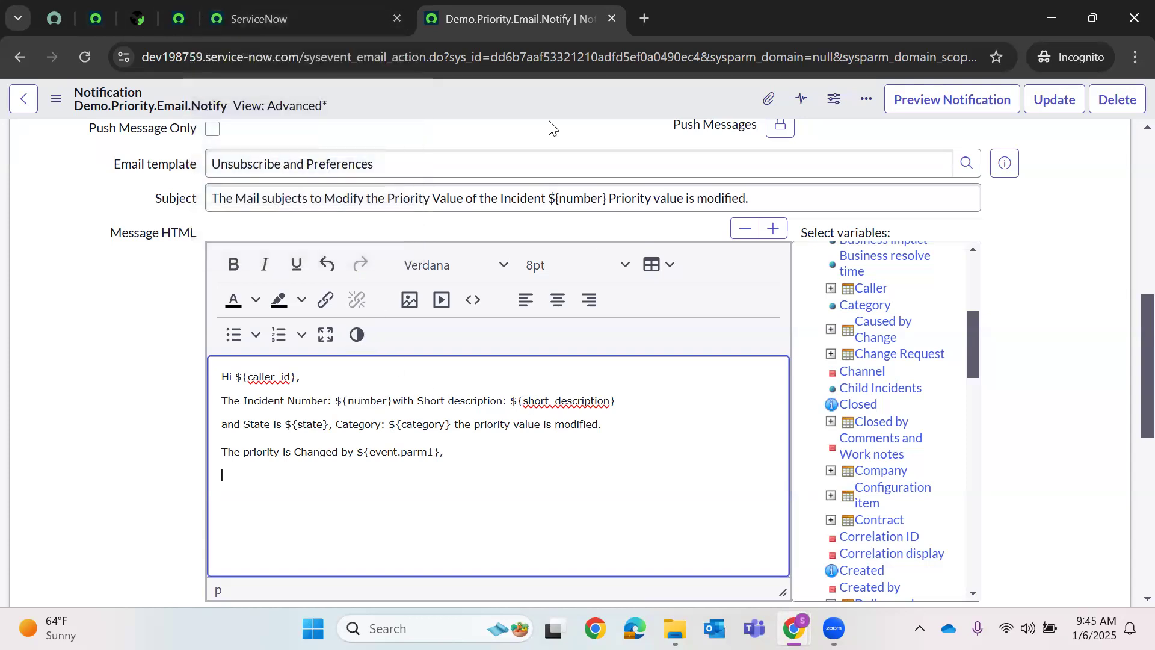
click(282, 19)
- Open System Definition > Business Rules in a new tab and start a new business rule
click(211, 104)
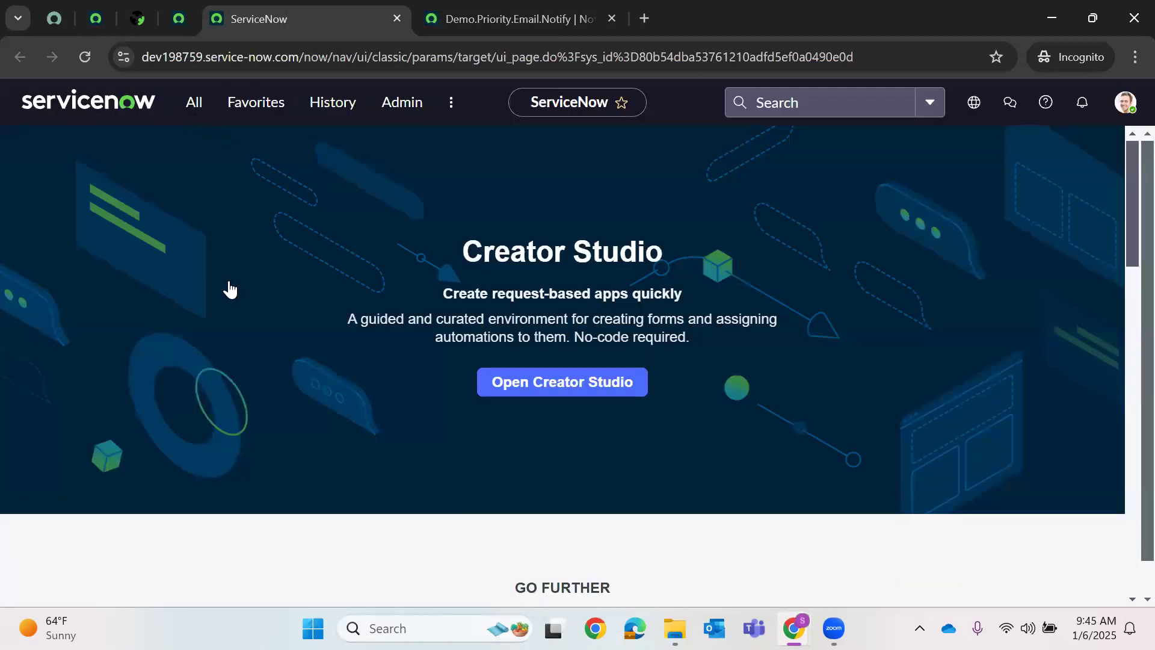
key(BackSpace)
key(BackSpace)
key(BackSpace)
key(BackSpace)
key(BackSpace)
key(BackSpace)
key(BackSpace)
key(BackSpace)
key(BackSpace)
key(BackSpace)
key(BackSpace)
key(BackSpace)
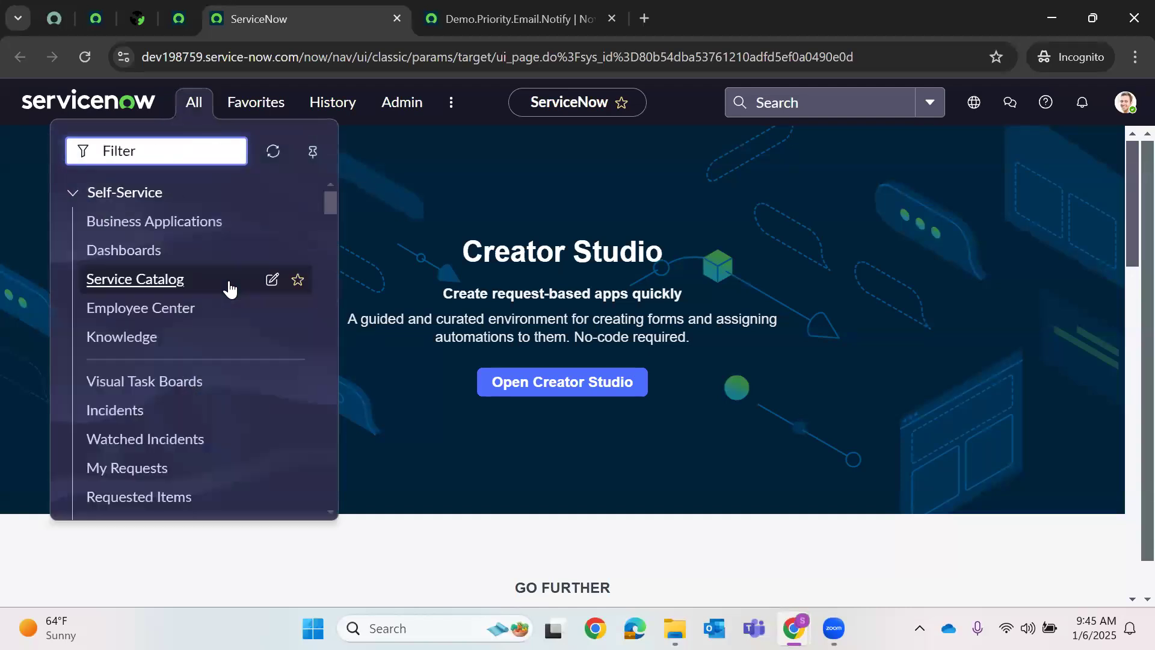
text(Business Rule)
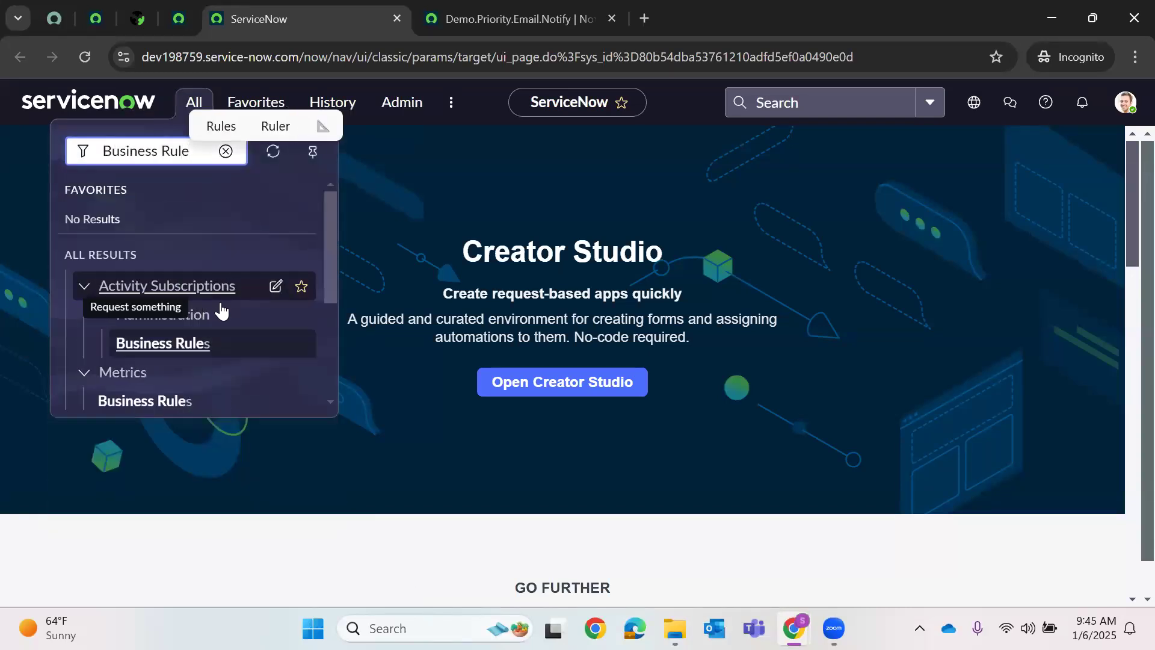
scroll(153, 331, down, 3)
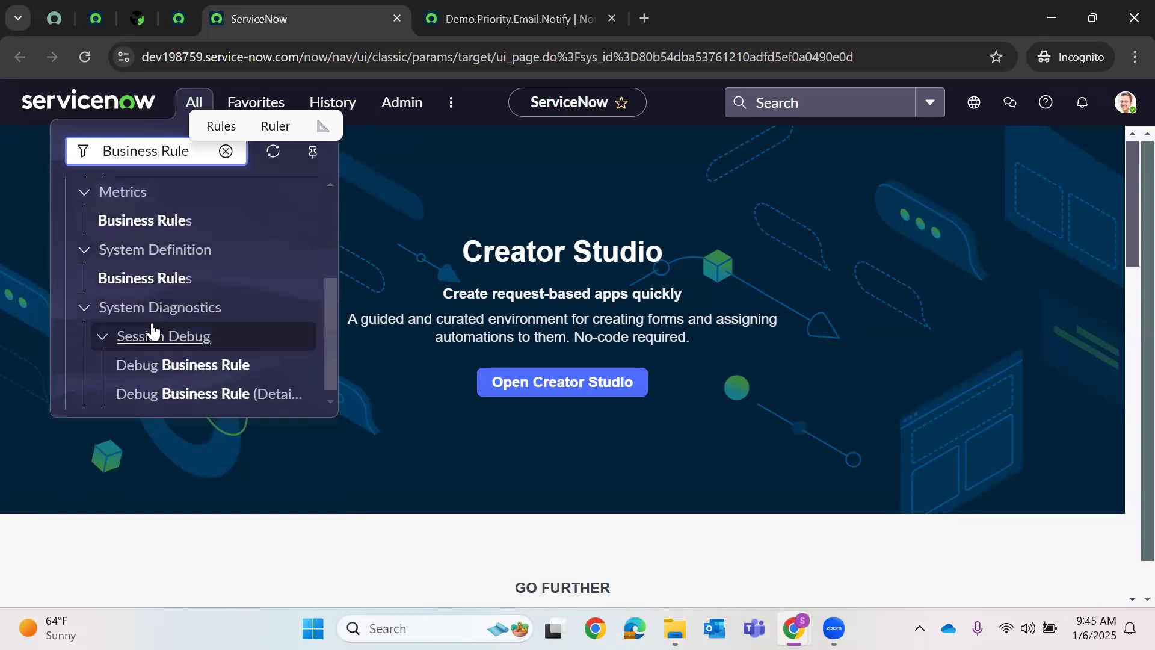
right_click(175, 250)
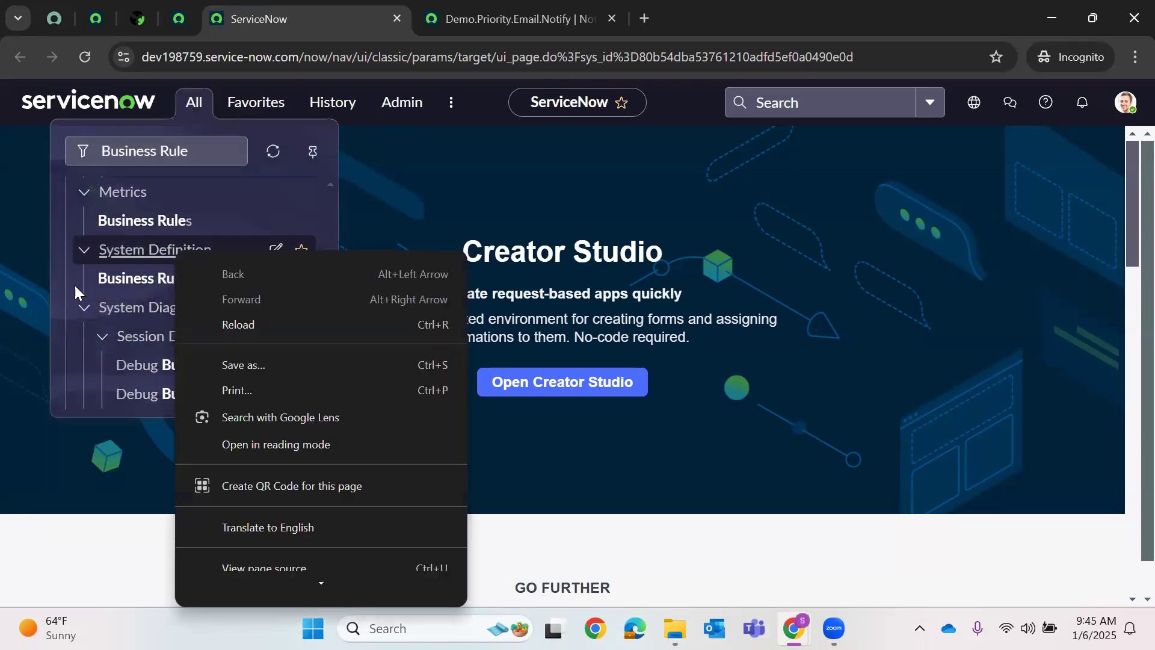
right_click(117, 278)
click(157, 301)
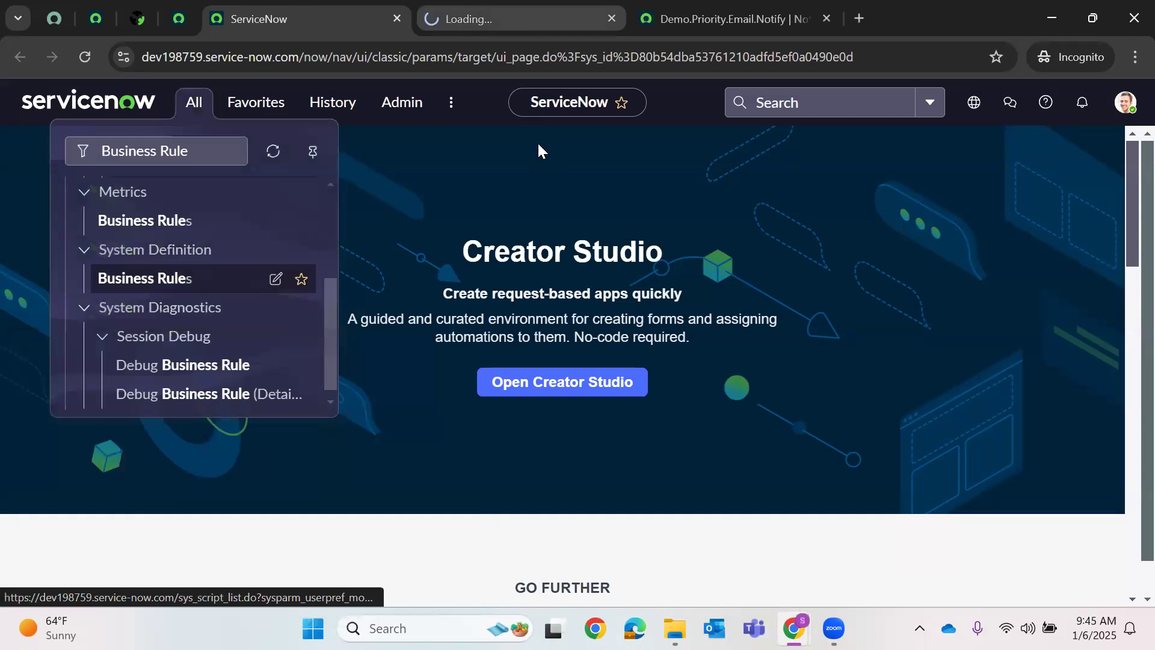
click(520, 19)
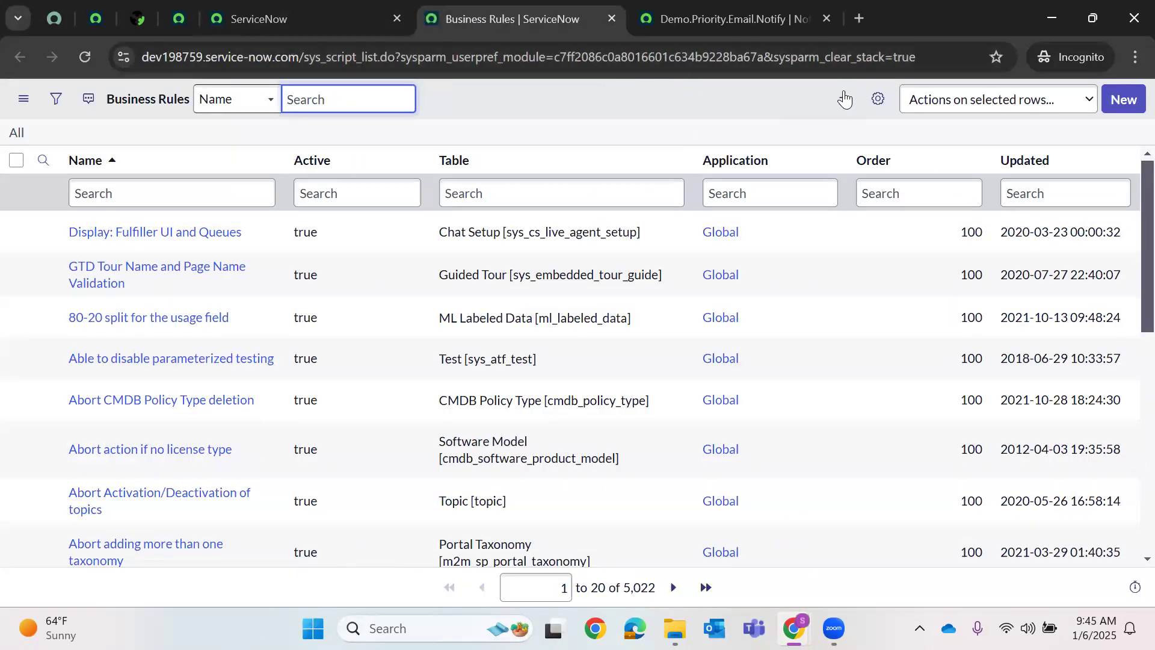
click(1118, 100)
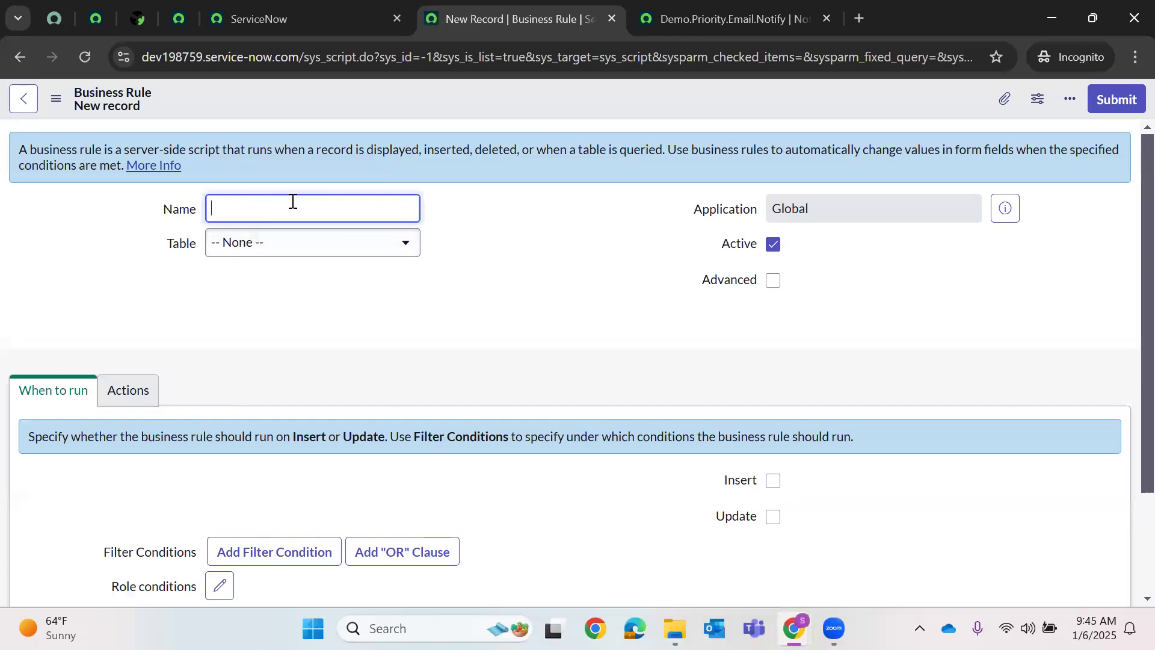
- Name the business rule 'Priority Modify' on the Incident table and enable Advanced
text(Pri)
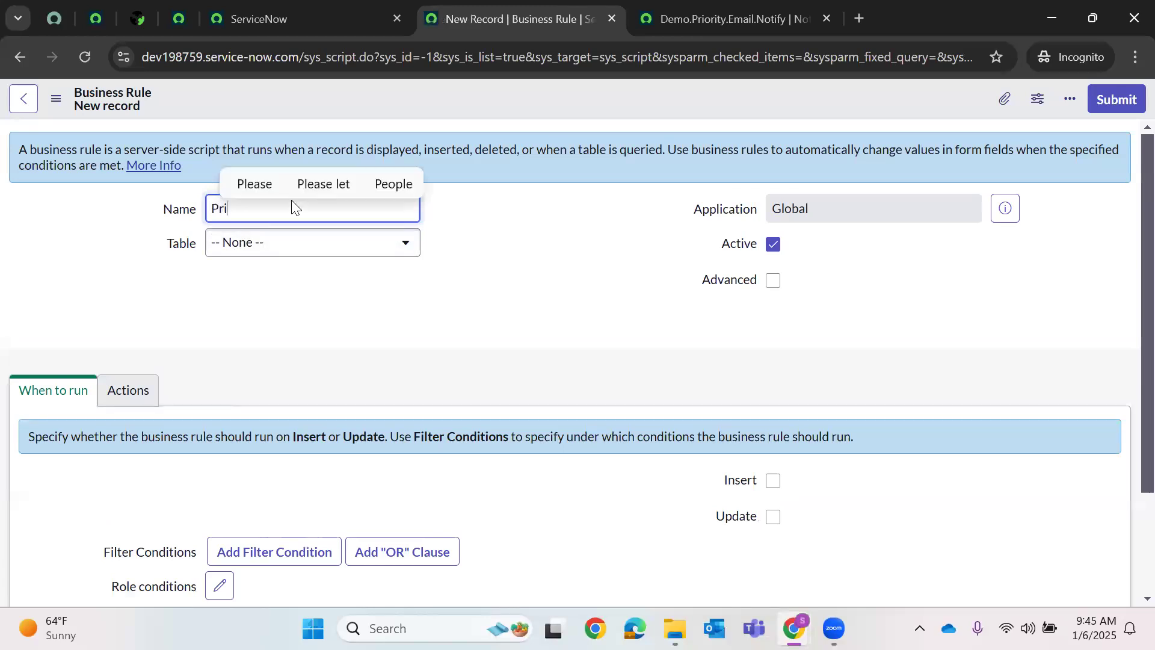
text(ority )
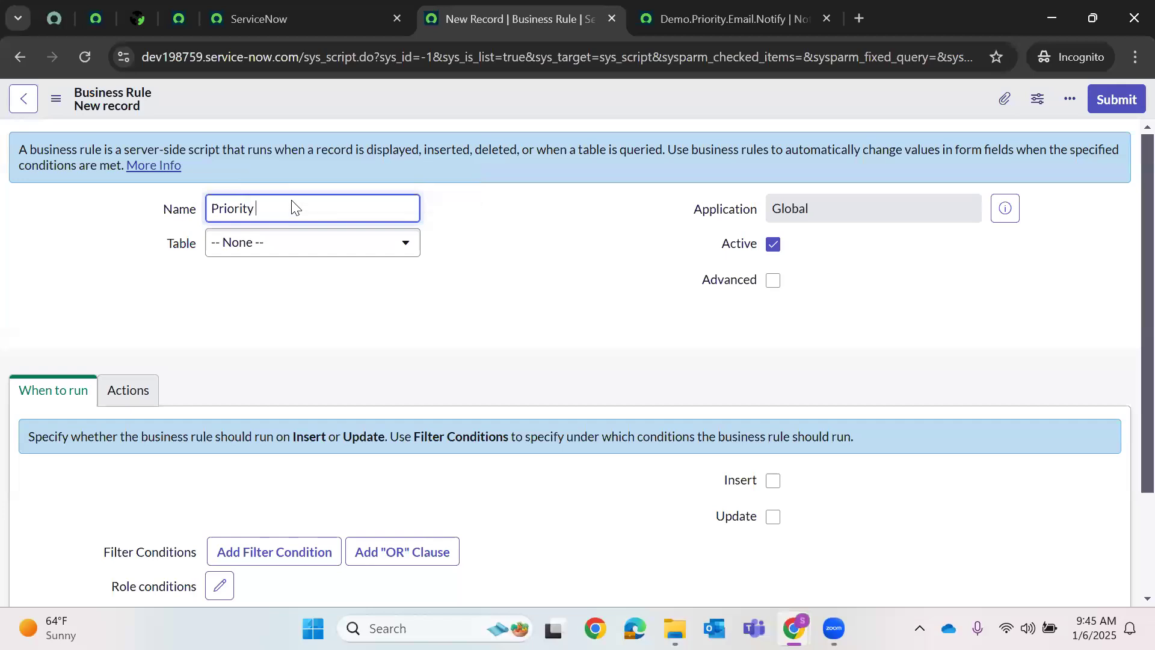
text(Modify)
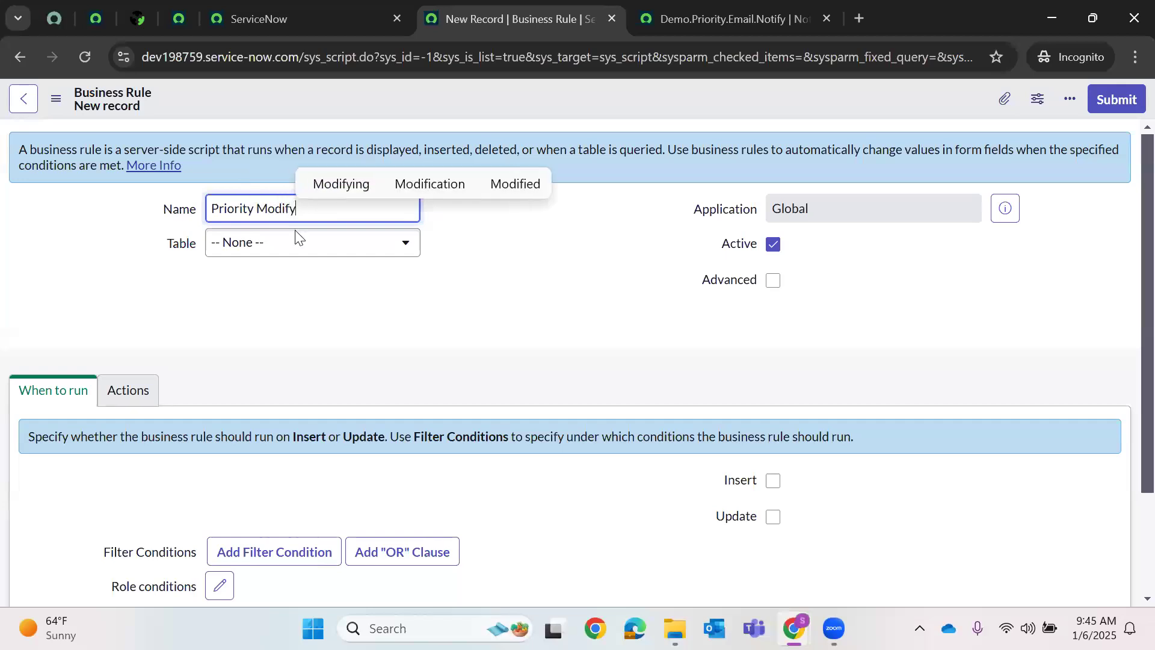
click(302, 265)
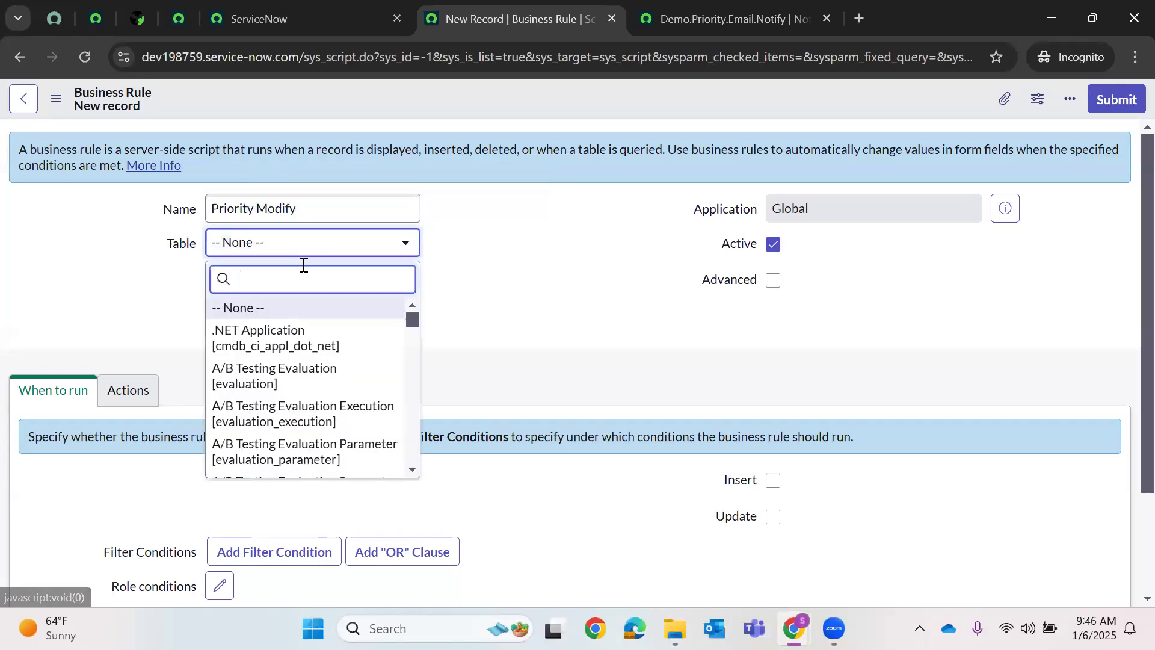
text(inci)
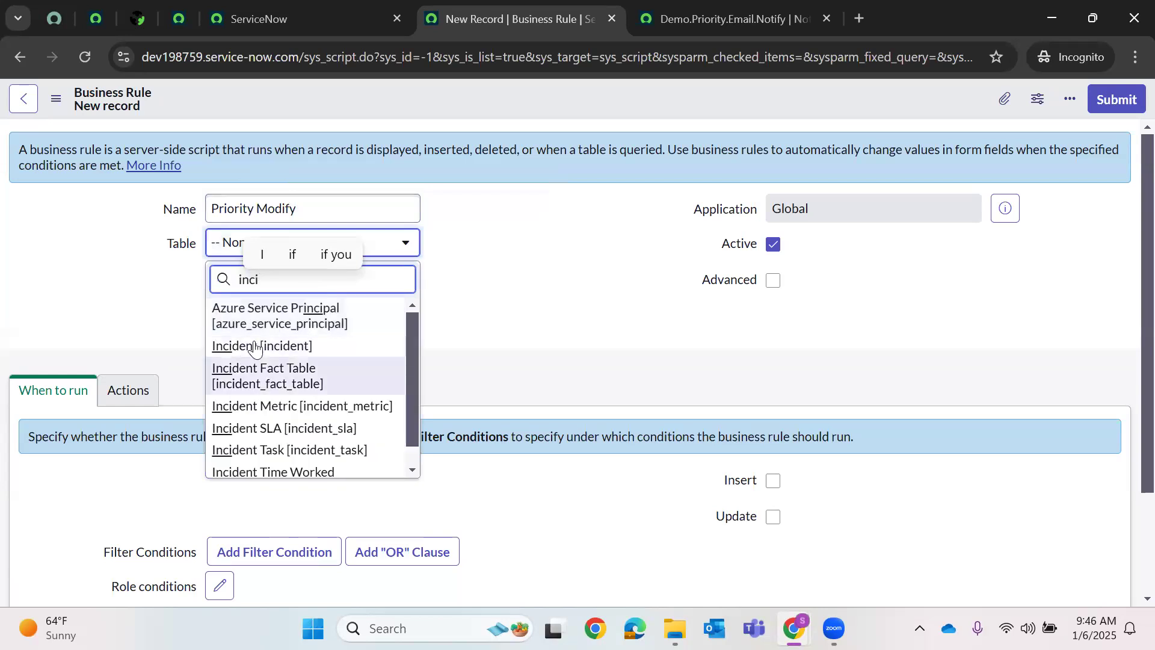
click(265, 343)
click(770, 283)
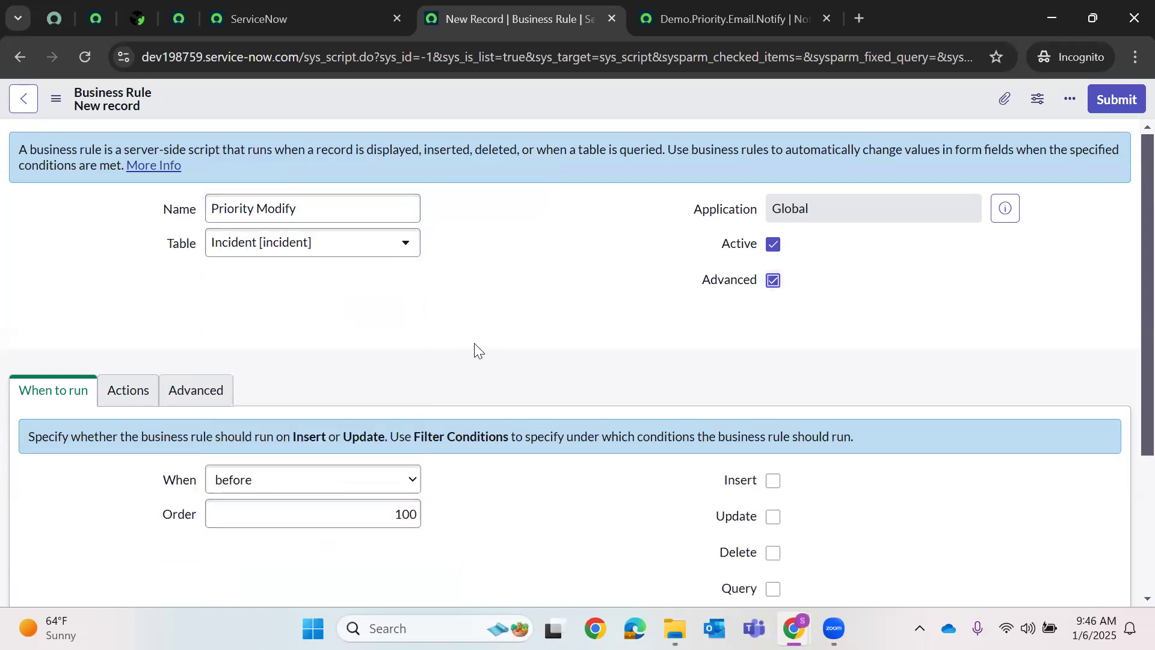
- Make the rule run after Update and bring up its Advanced script section
click(291, 485)
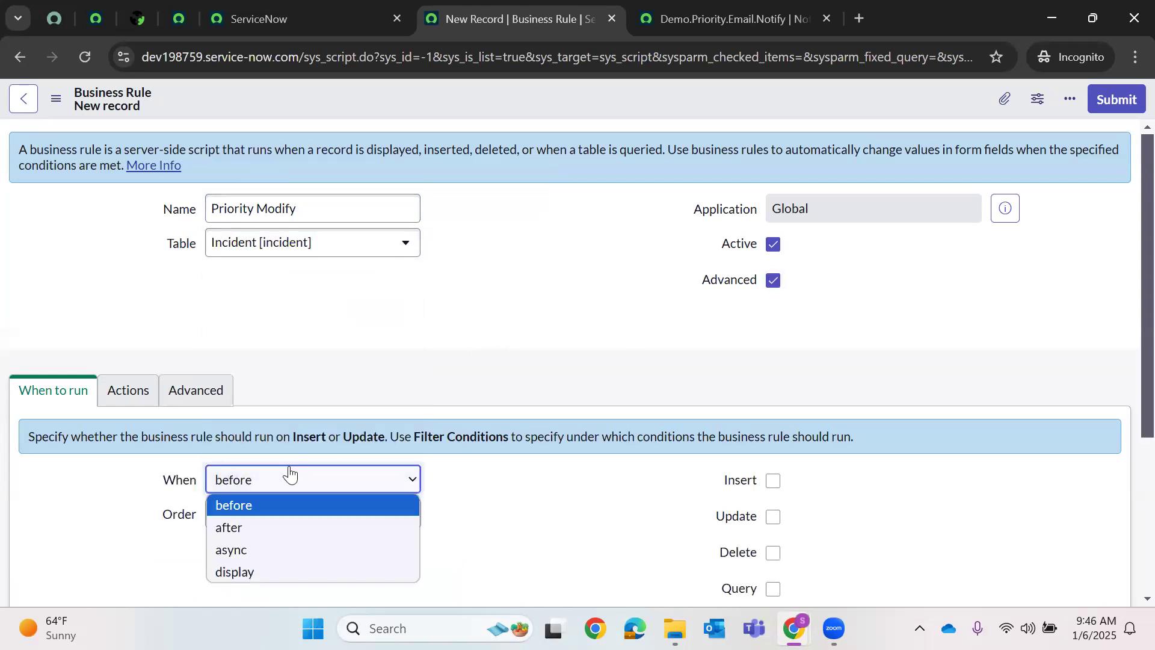
click(233, 527)
scroll(752, 424, down, 1)
click(773, 426)
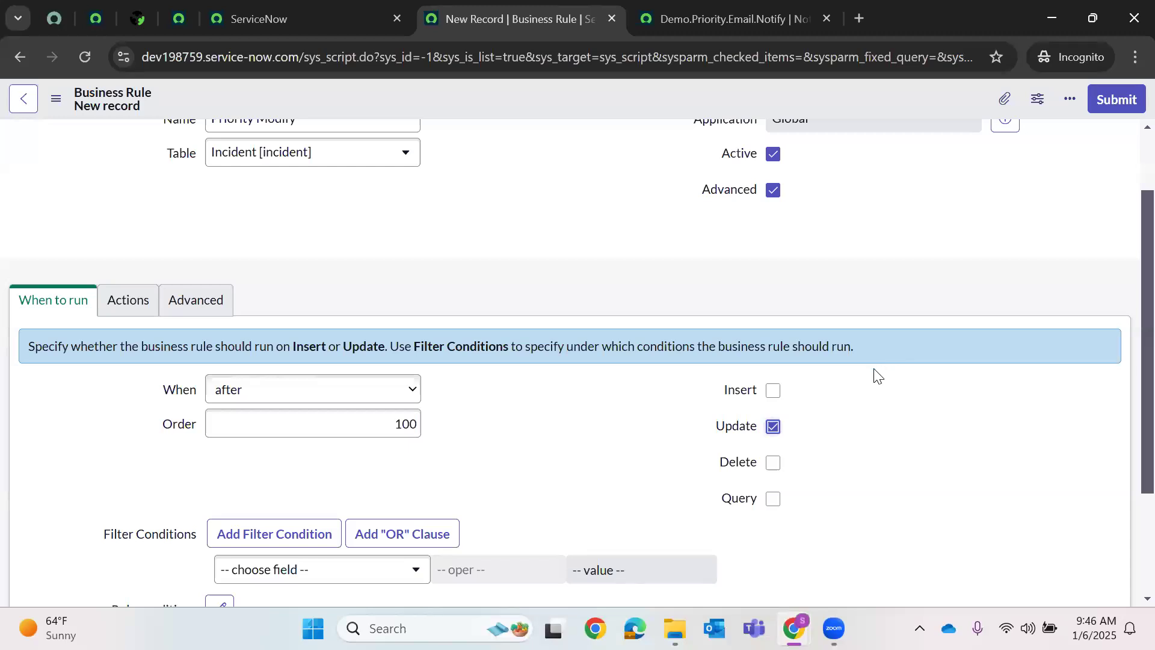
click(128, 301)
click(209, 312)
scroll(412, 397, down, 2)
- Replace the placeholder comment with if(previous.priority.changes()){ in the script
triple_click(423, 374)
key(BackSpace)
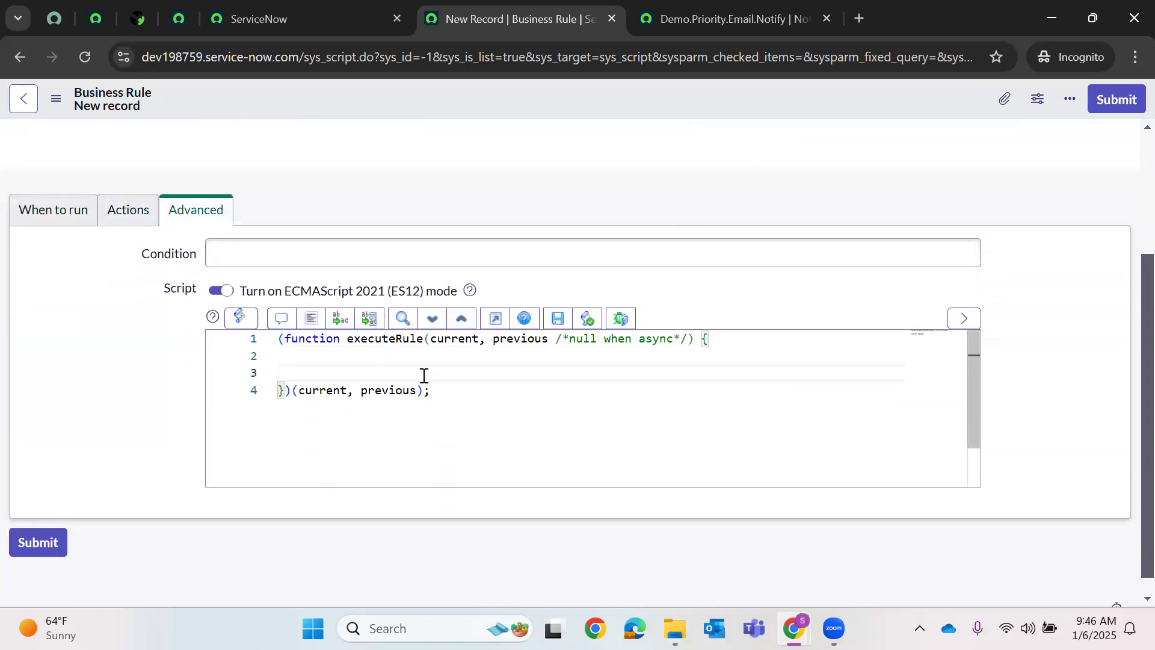
text(if(p)
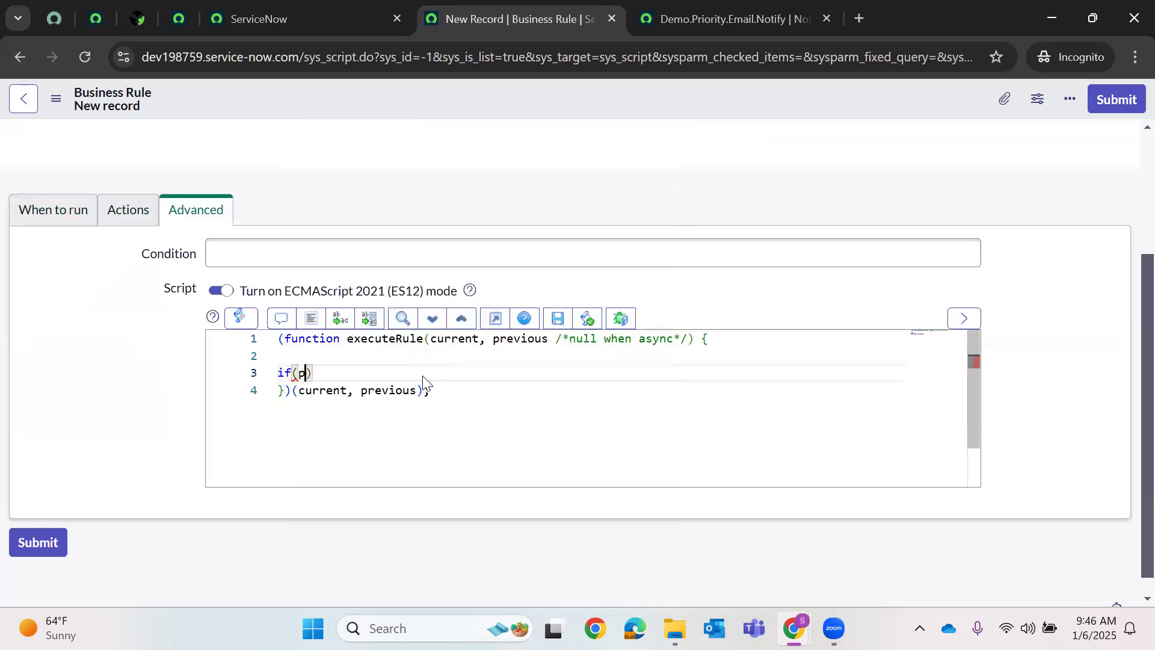
text(riority)
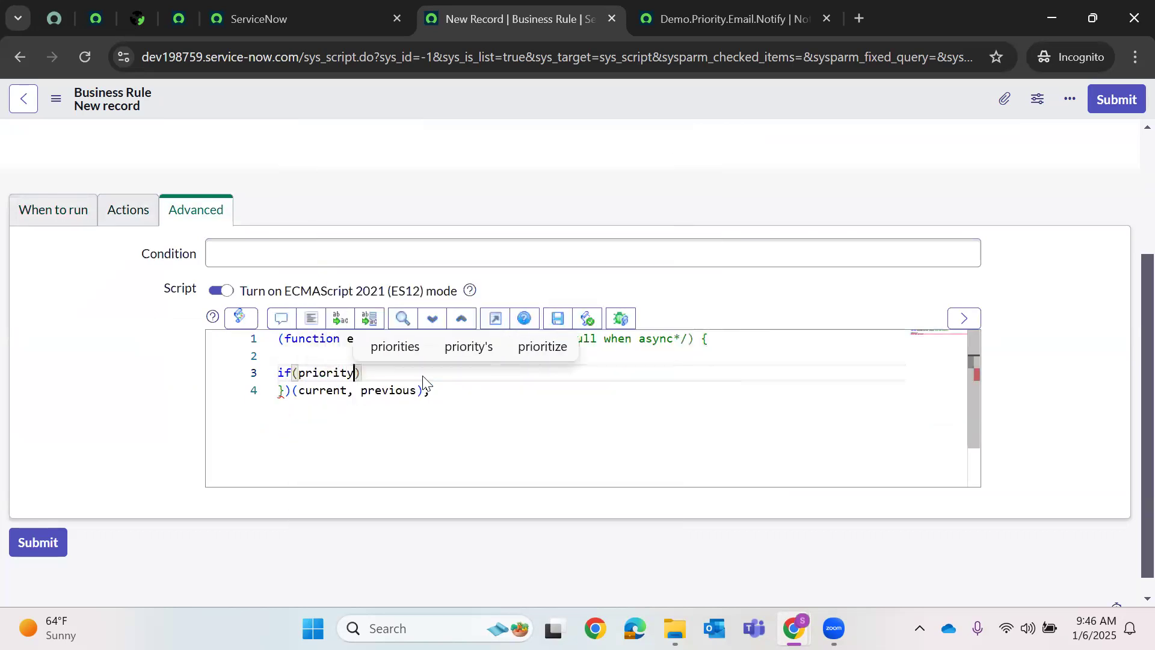
text(.previous)
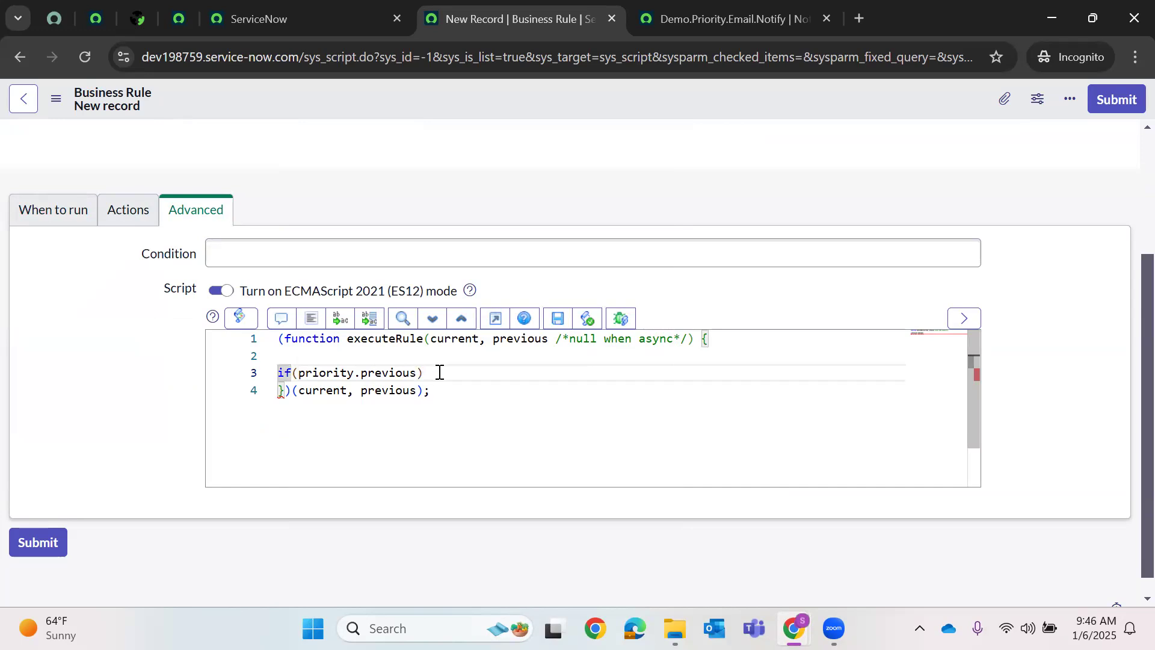
click(424, 373)
shift+click(277, 376)
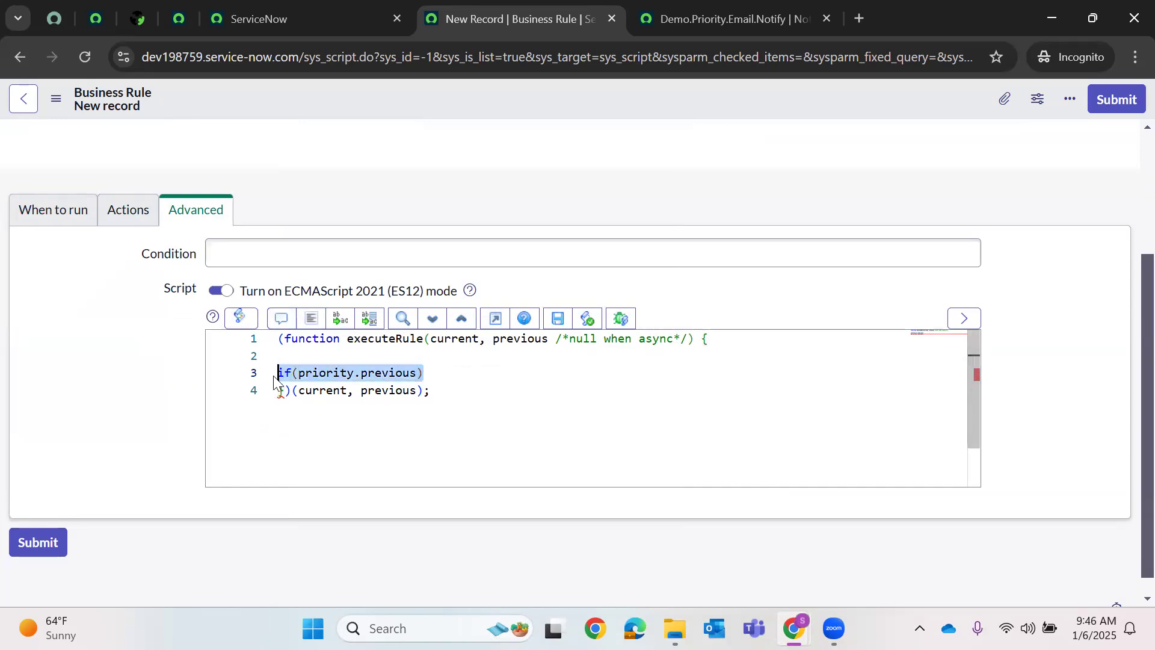
key(BackSpace)
key(Return)
key(Return)
click(310, 358)
key(Return)
text(if)
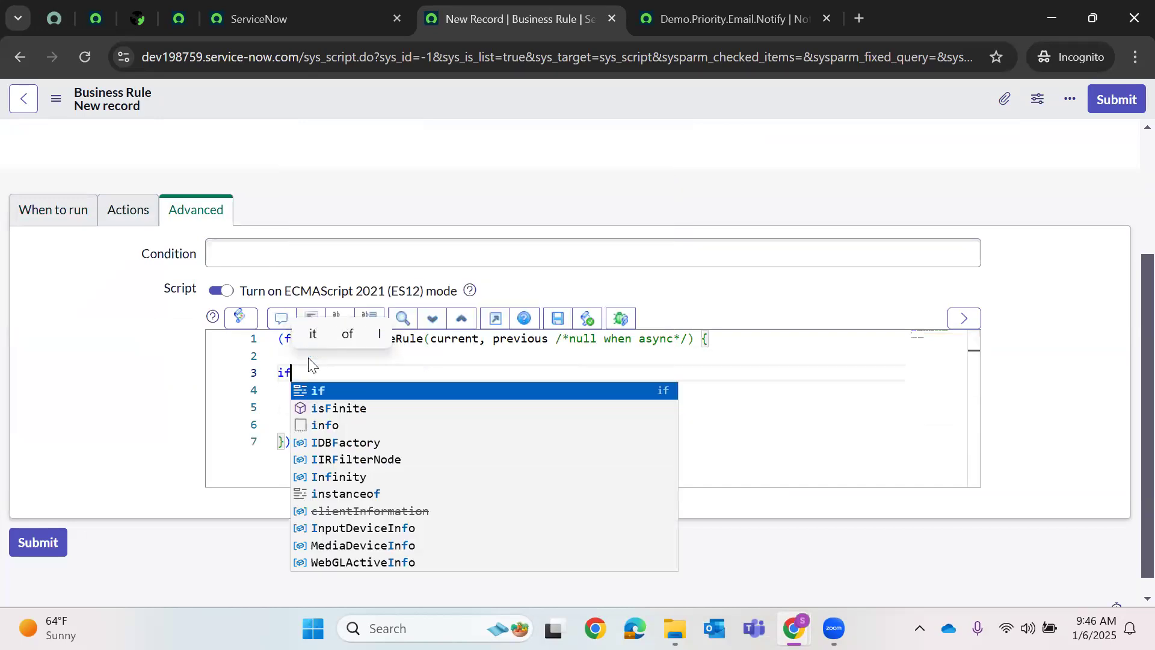
text((pre)
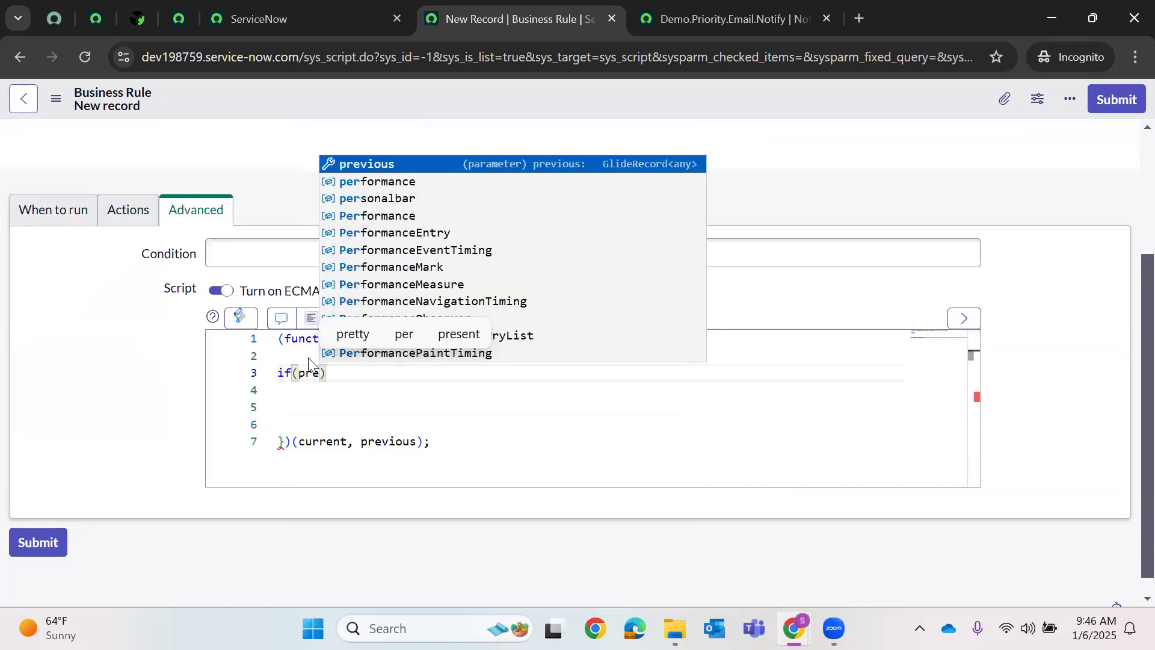
key(Tab)
text(.pri)
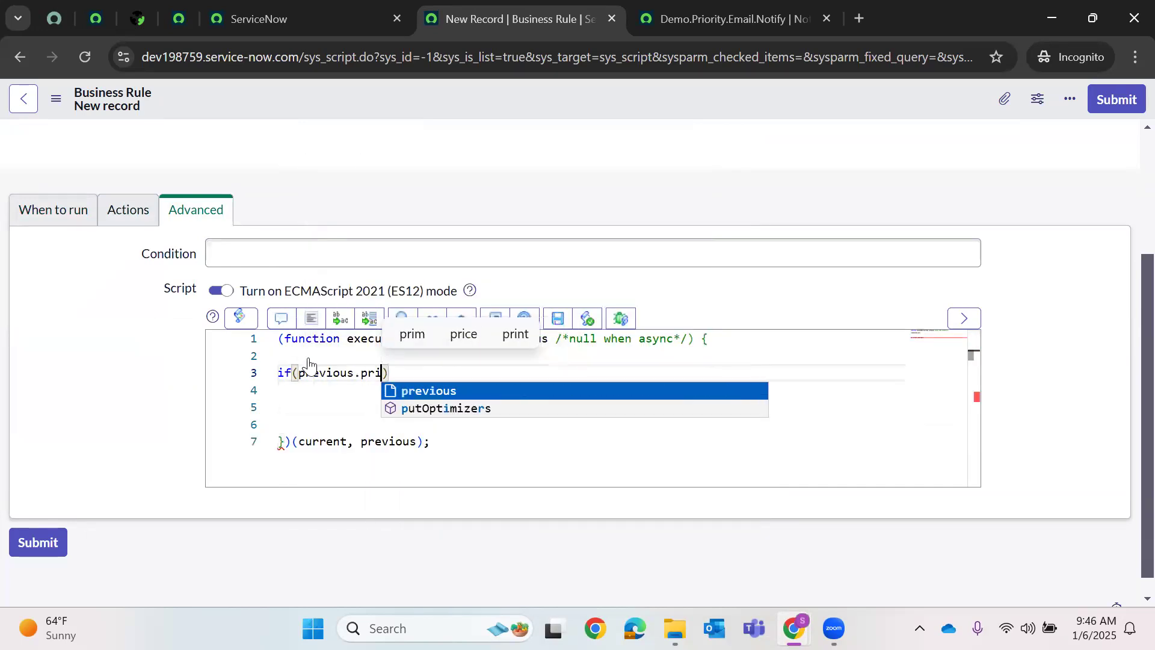
text(ority.c)
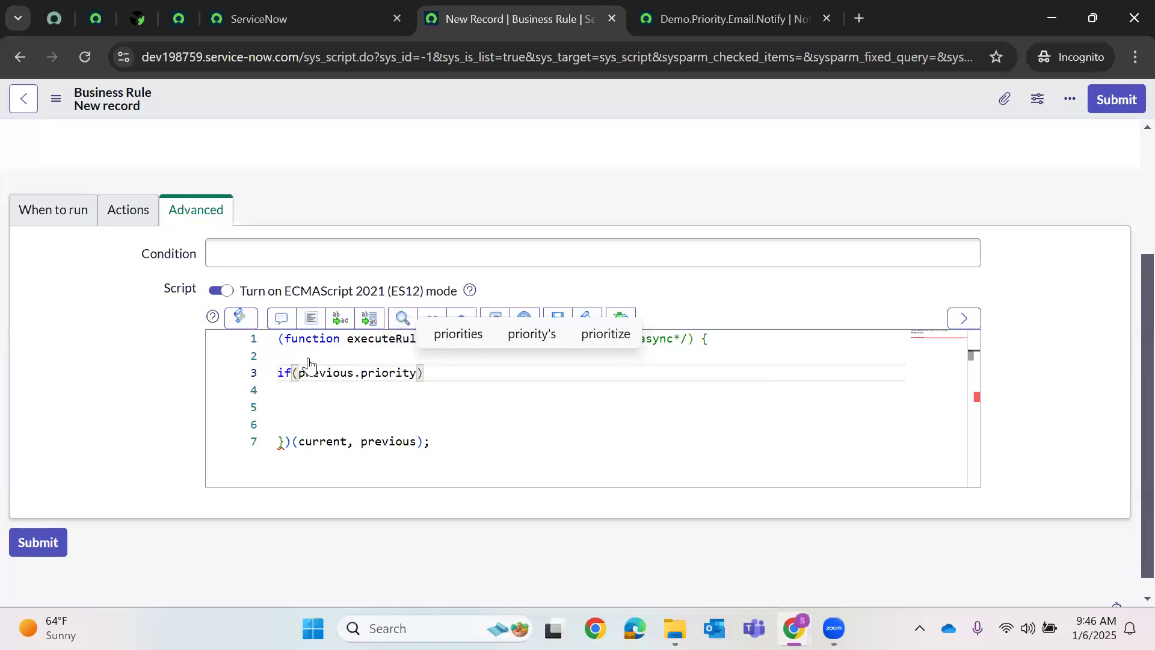
text(hanges)
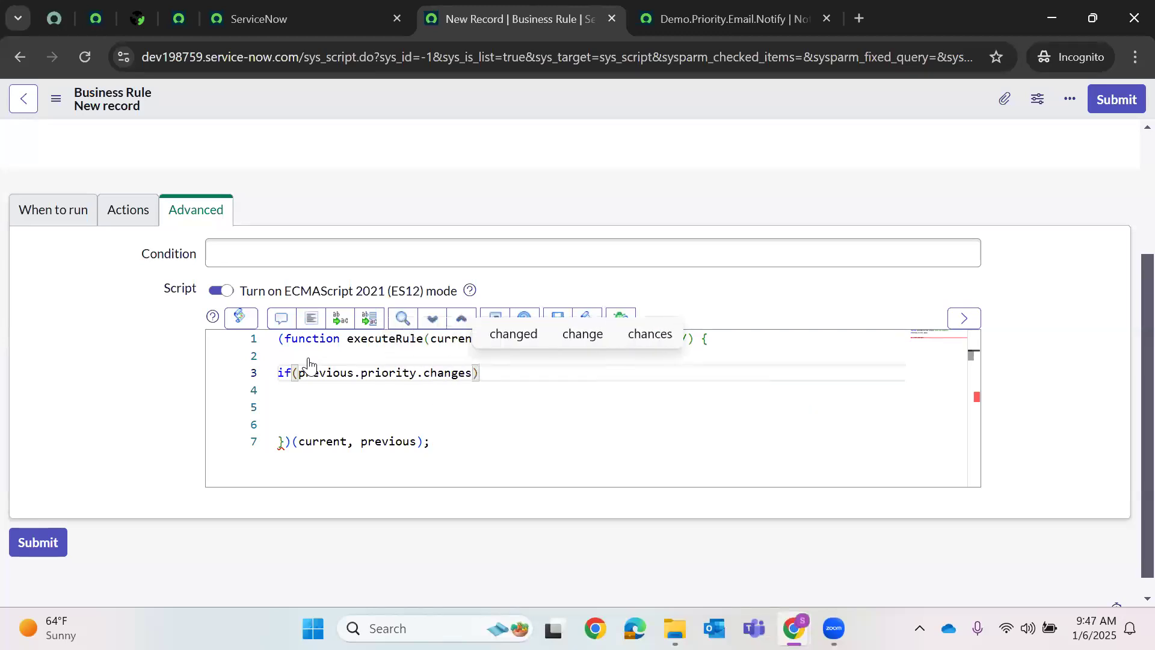
text(()))
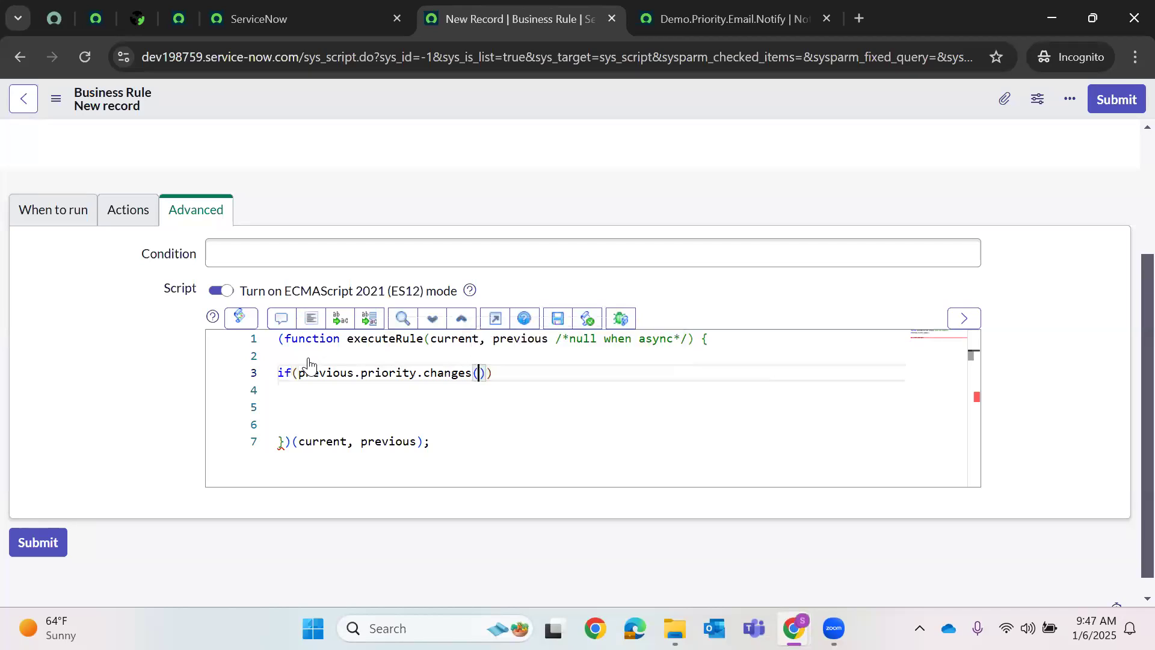
text({)
key(Return)
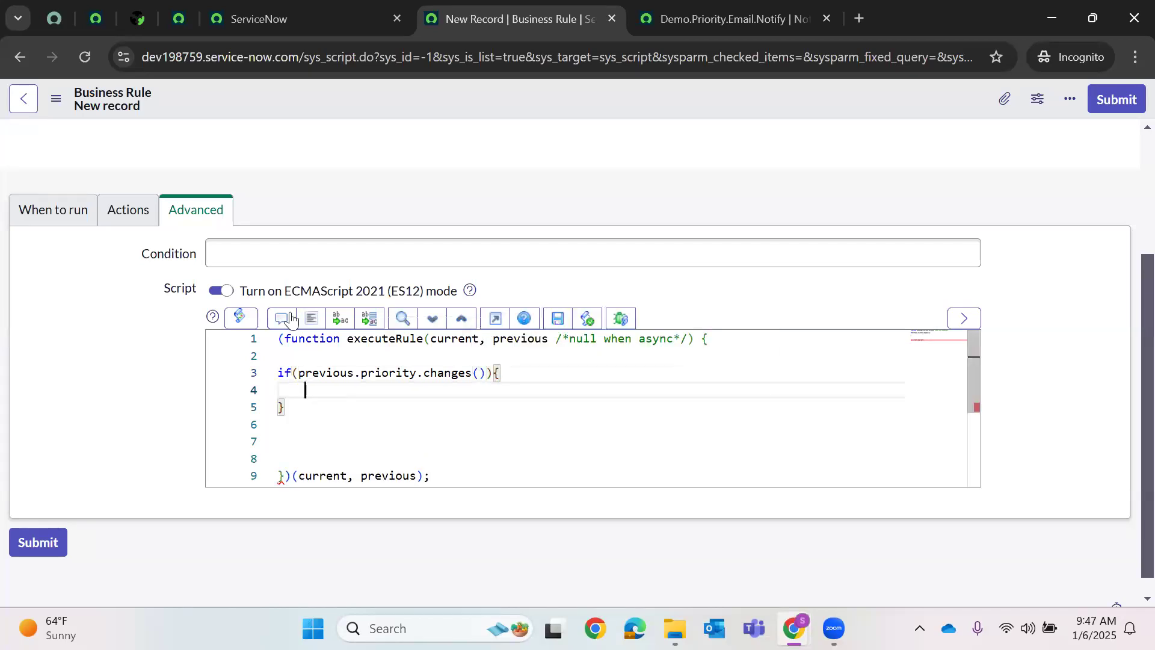
- Review the previous, priority and changes terms of the new condition
click(326, 372)
double_click(341, 371)
double_click(392, 371)
double_click(460, 373)
click(513, 341)
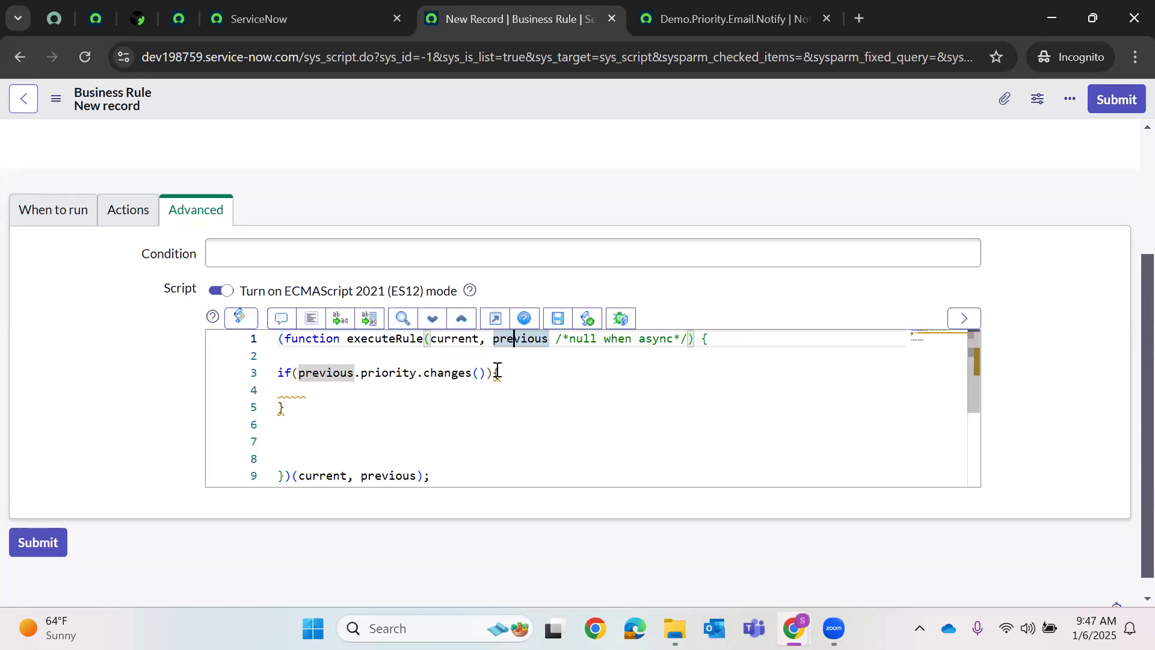
- Tidy the if block's braces and start a gs.eventQueue(' call inside it
click(494, 375)
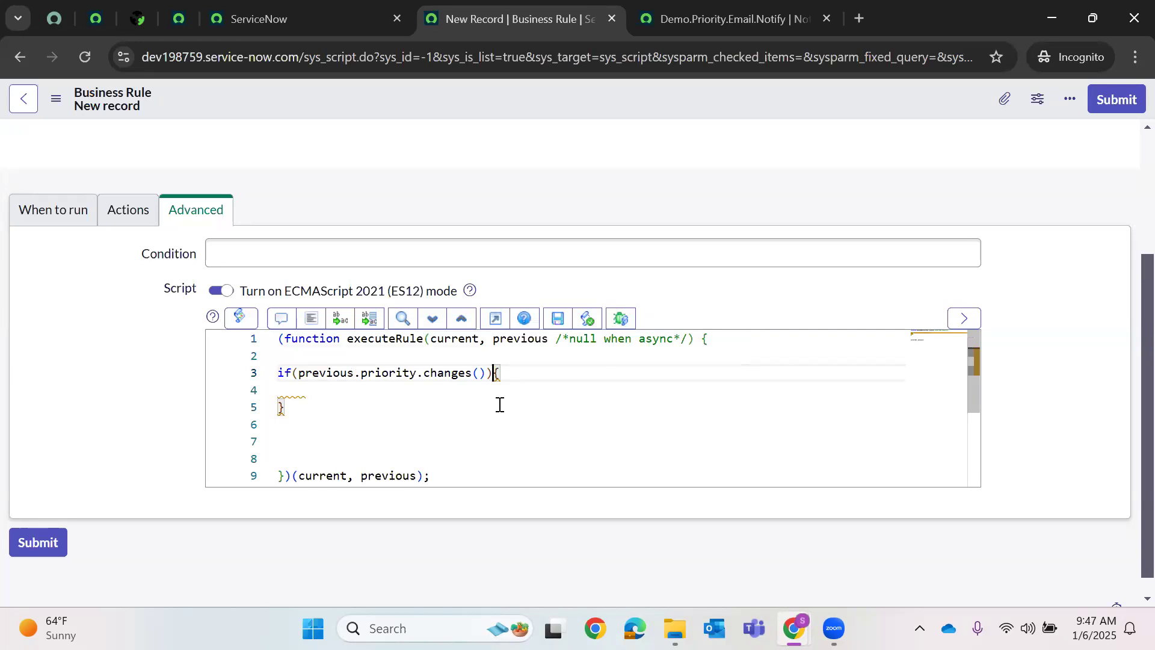
text())
key(Return)
click(519, 371)
key(BackSpace)
click(453, 390)
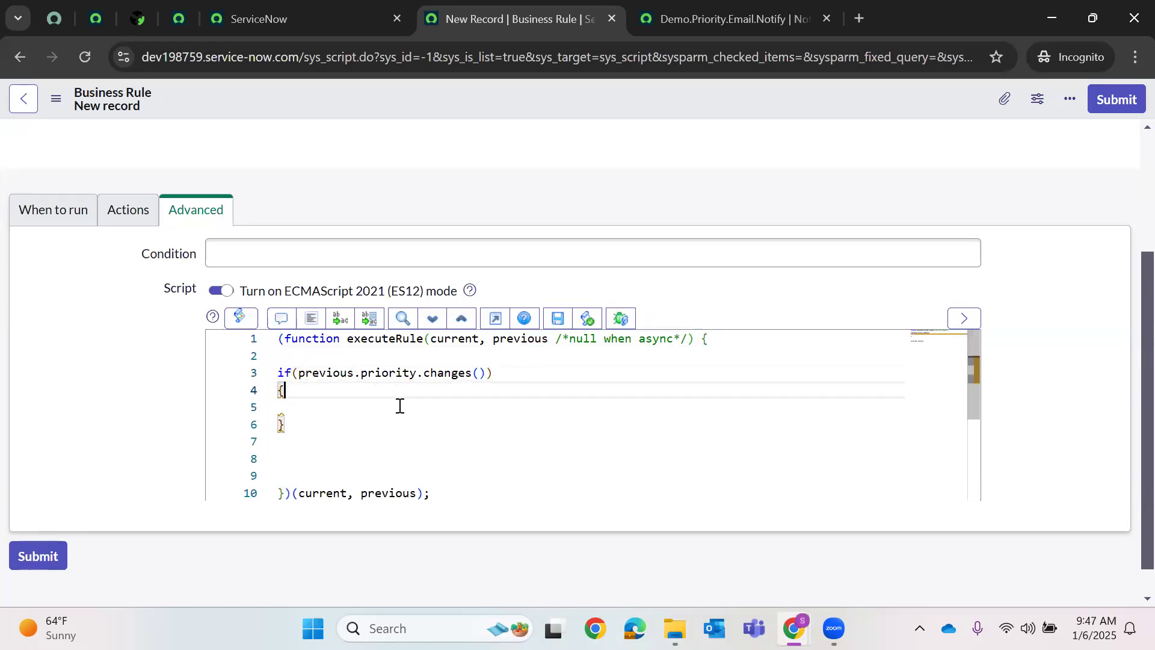
click(329, 408)
key(Tab)
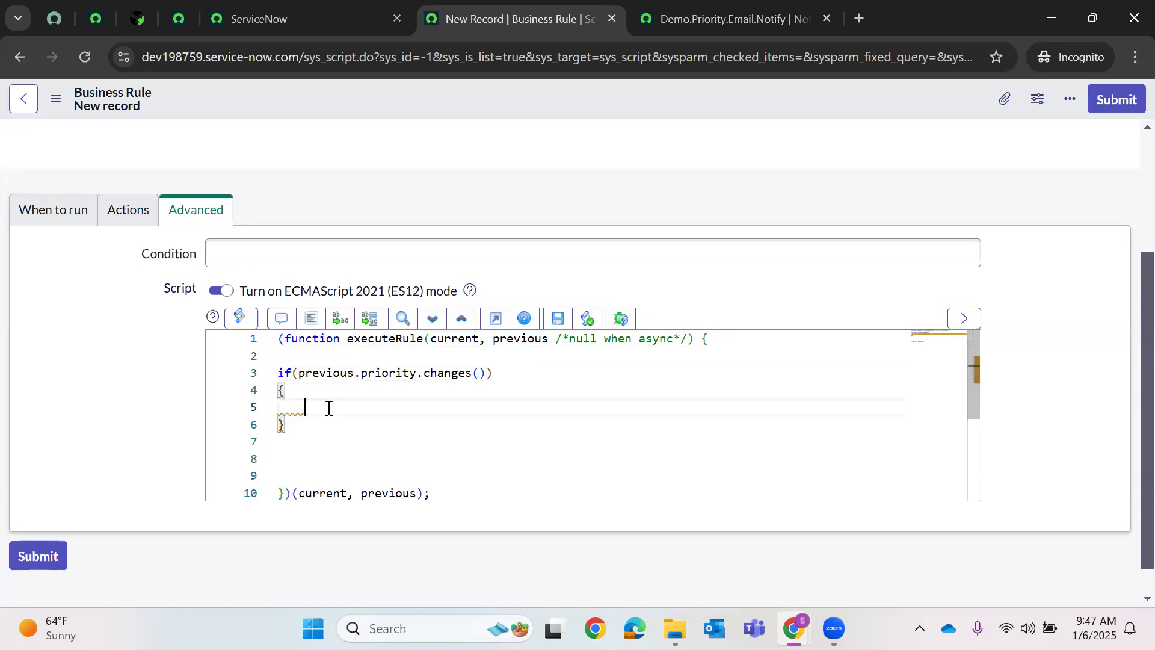
text(gs.ev)
key(Return)
text((')
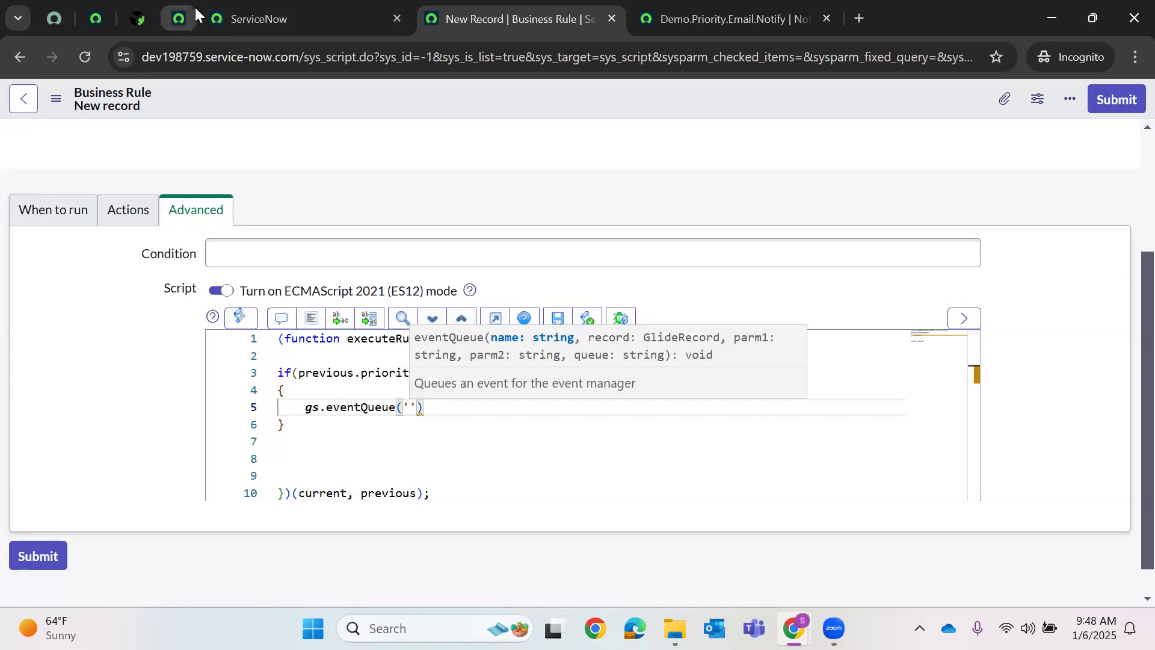
- Copy the event name DemoPriority.Email from the notification and pass it with current
click(179, 18)
double_click(275, 147)
key(ctrl+c)
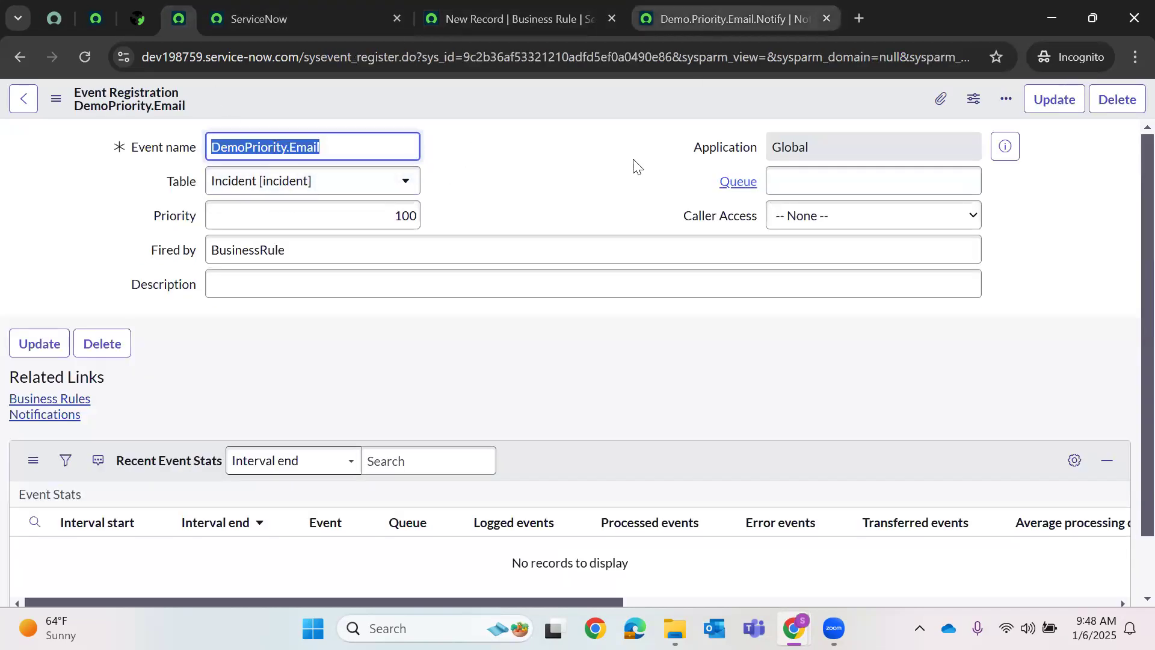
click(635, 7)
click(517, 18)
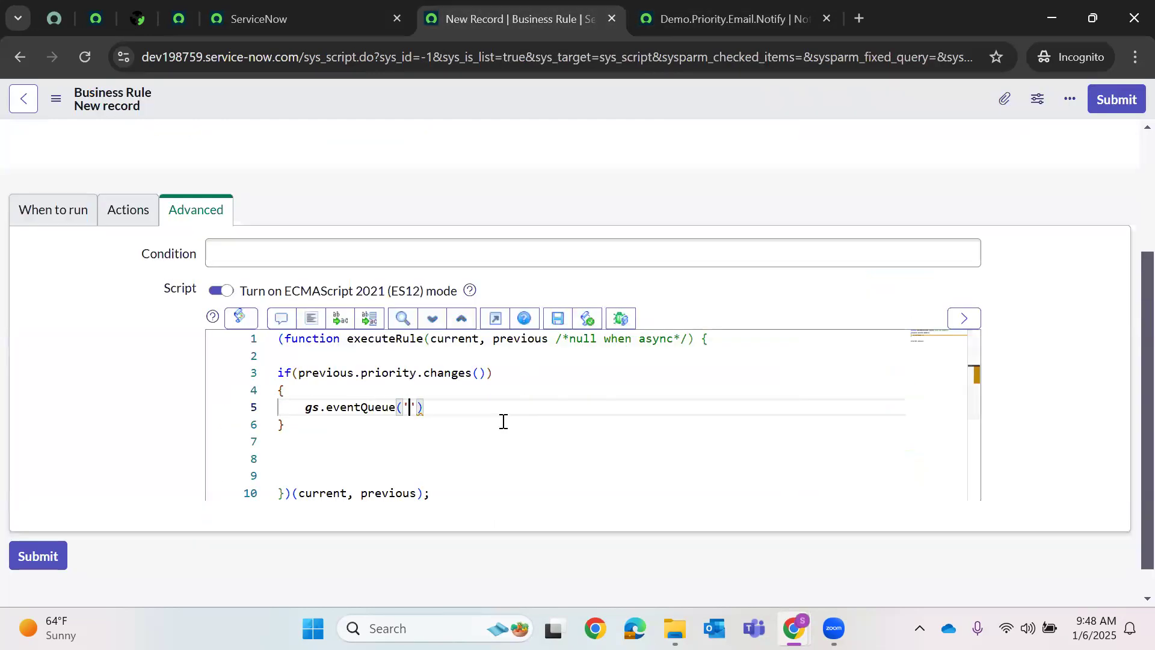
key(ctrl+v)
key(Right)
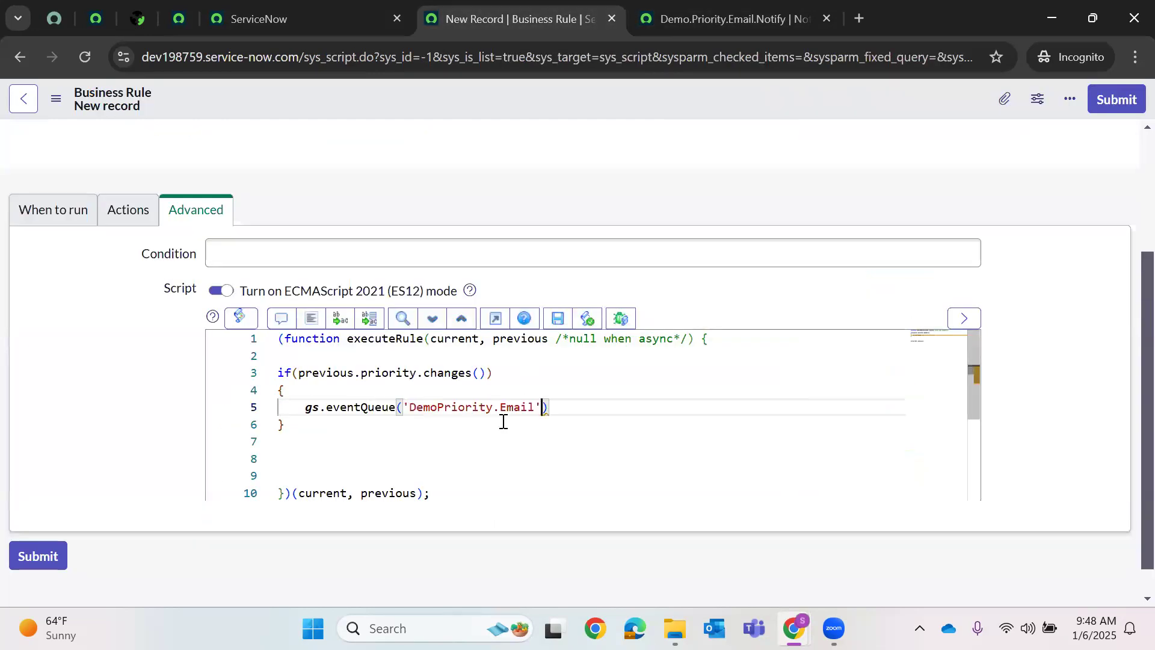
text(,)
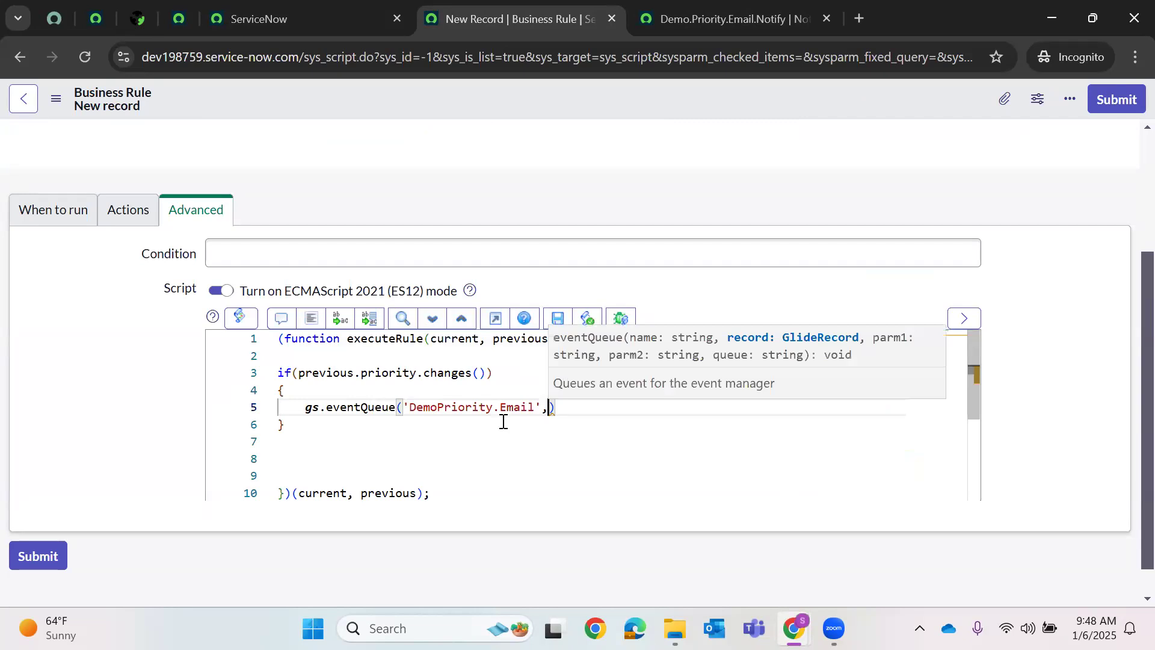
key(BackSpace)
text(,curre)
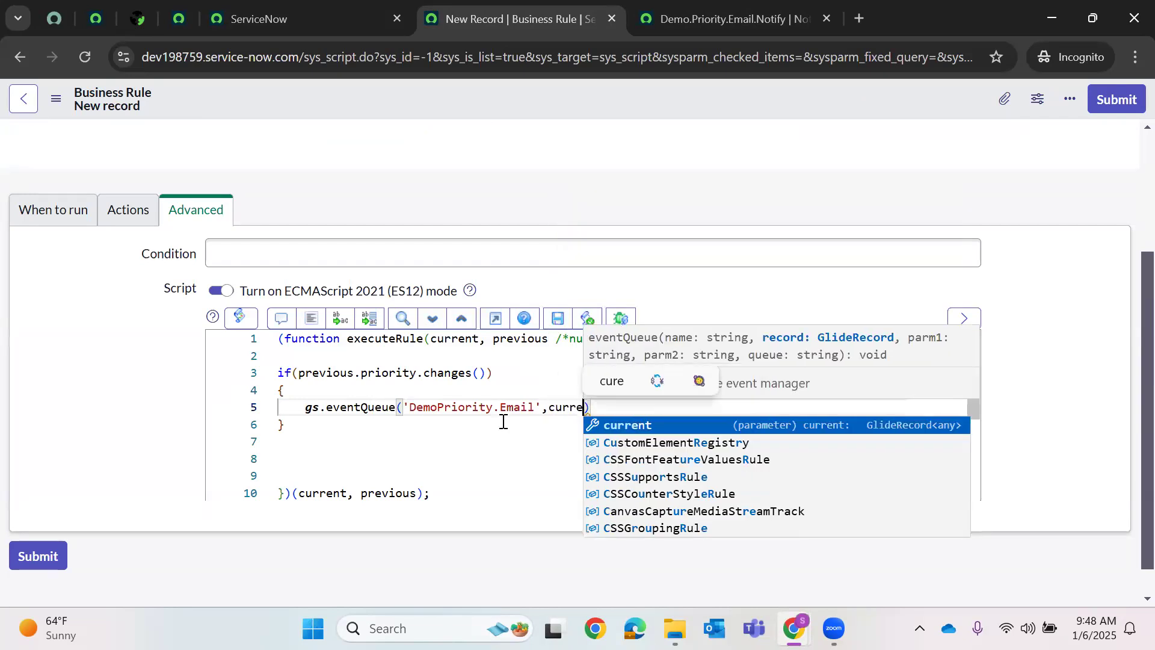
text(nt),)
key(BackSpace)
key(BackSpace)
text(,')
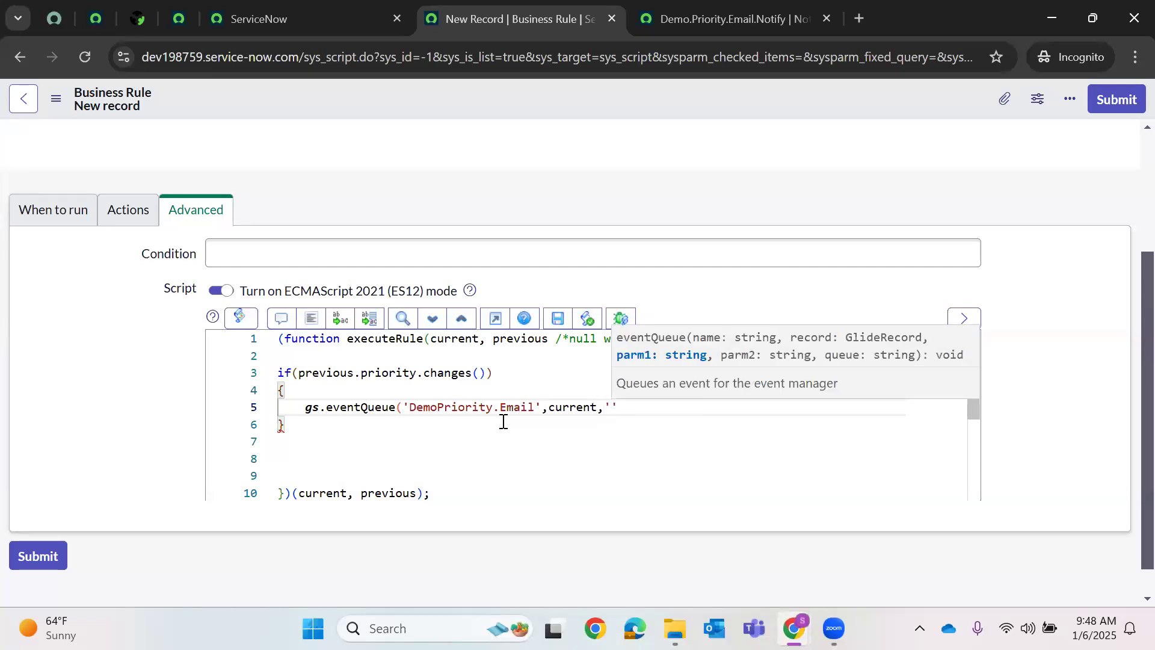
key(BackSpace)
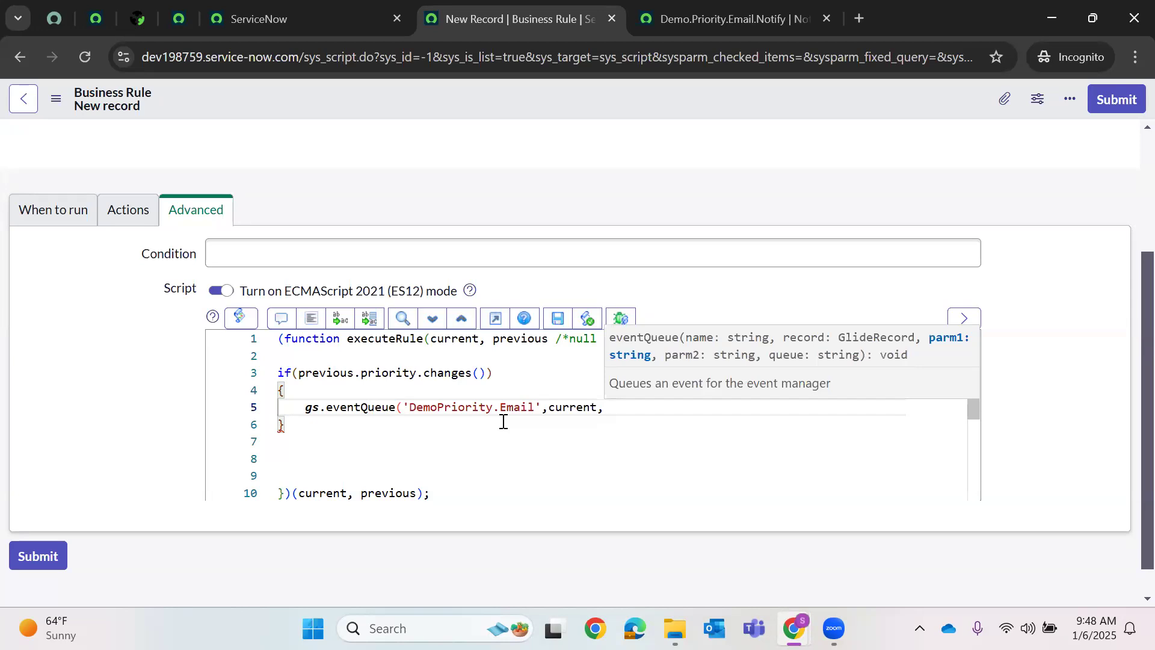
- Complete the eventQueue call with gs.getUserDisplayName() and current.priority
click(734, 18)
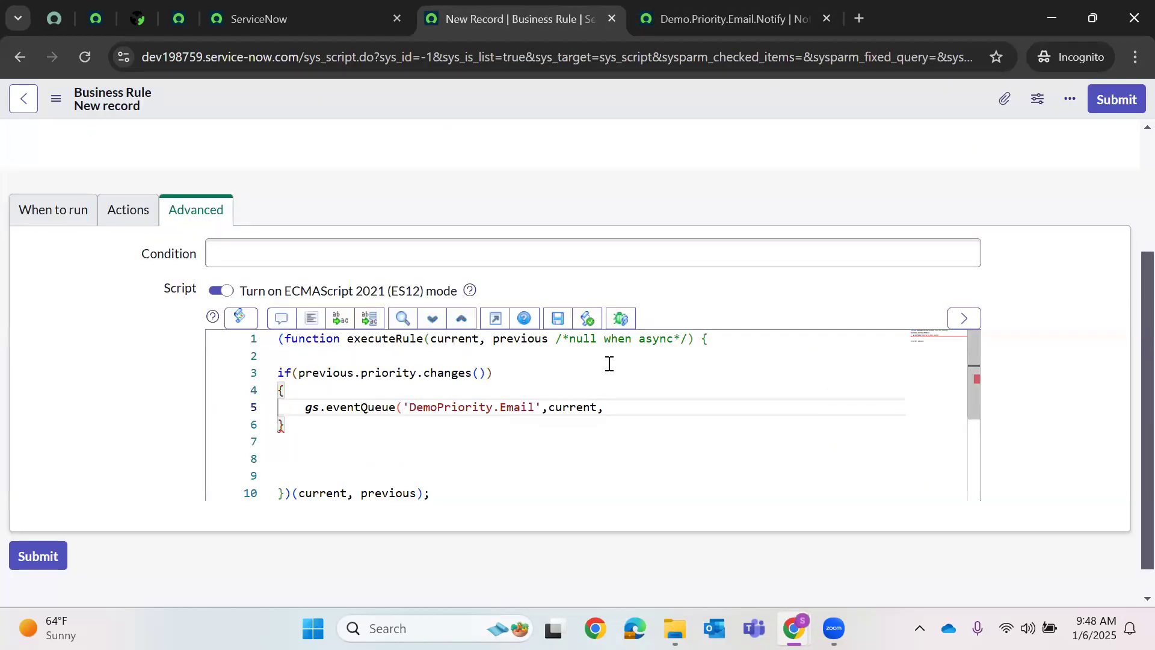
text(gs.get)
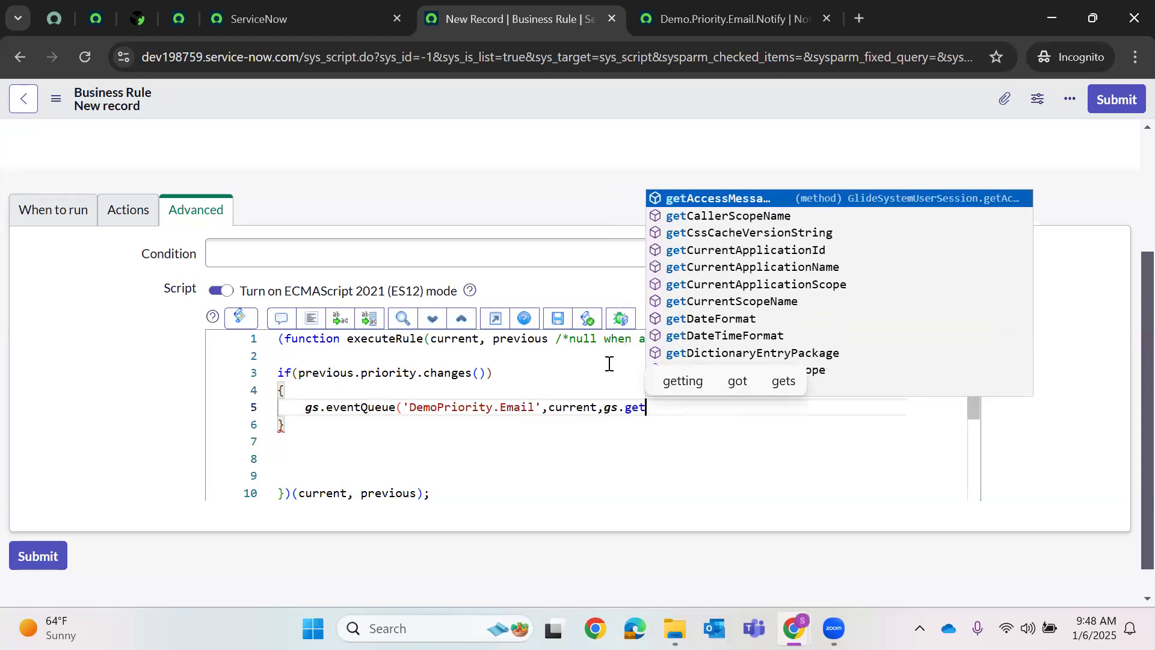
text(User)
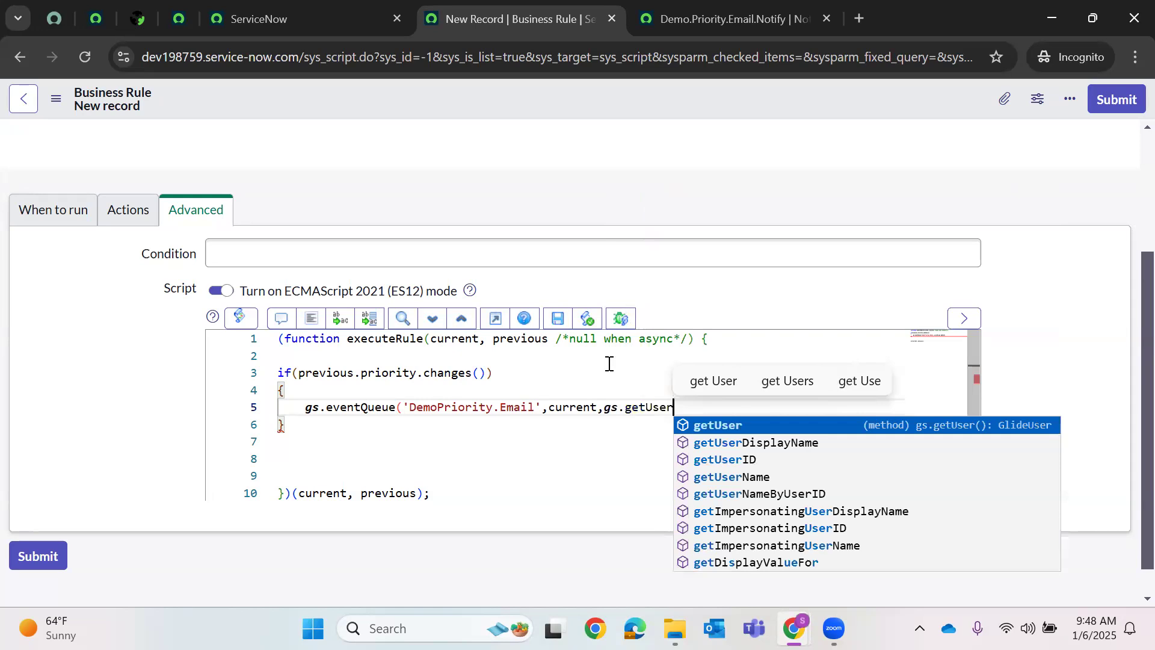
key(Down)
key(Return)
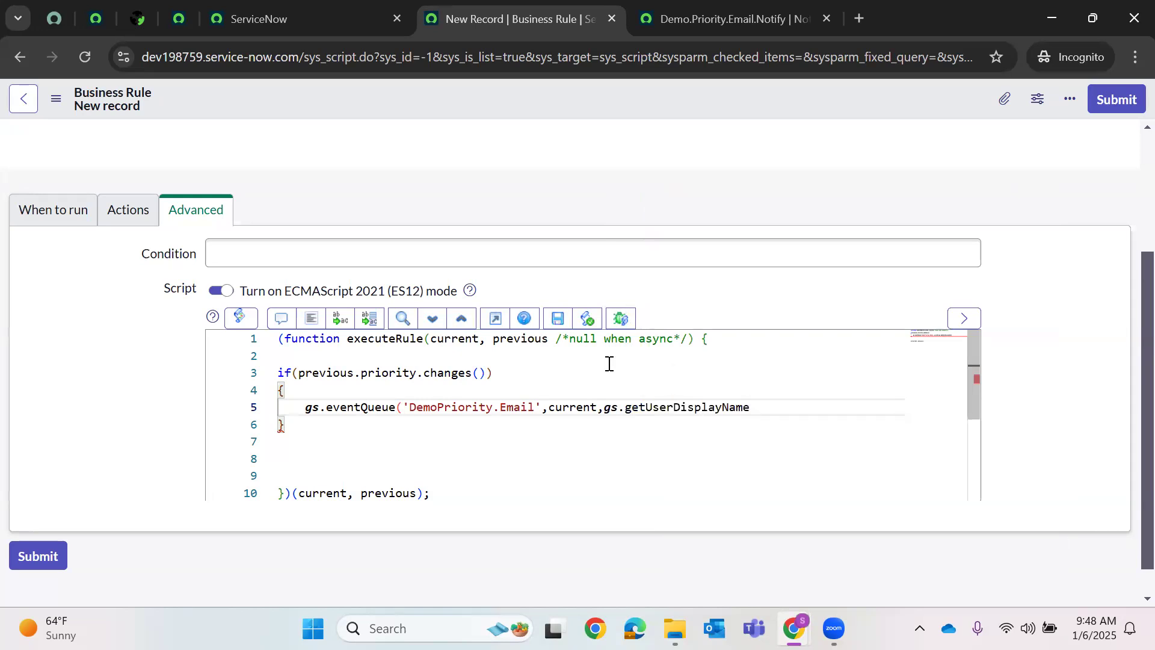
text(())
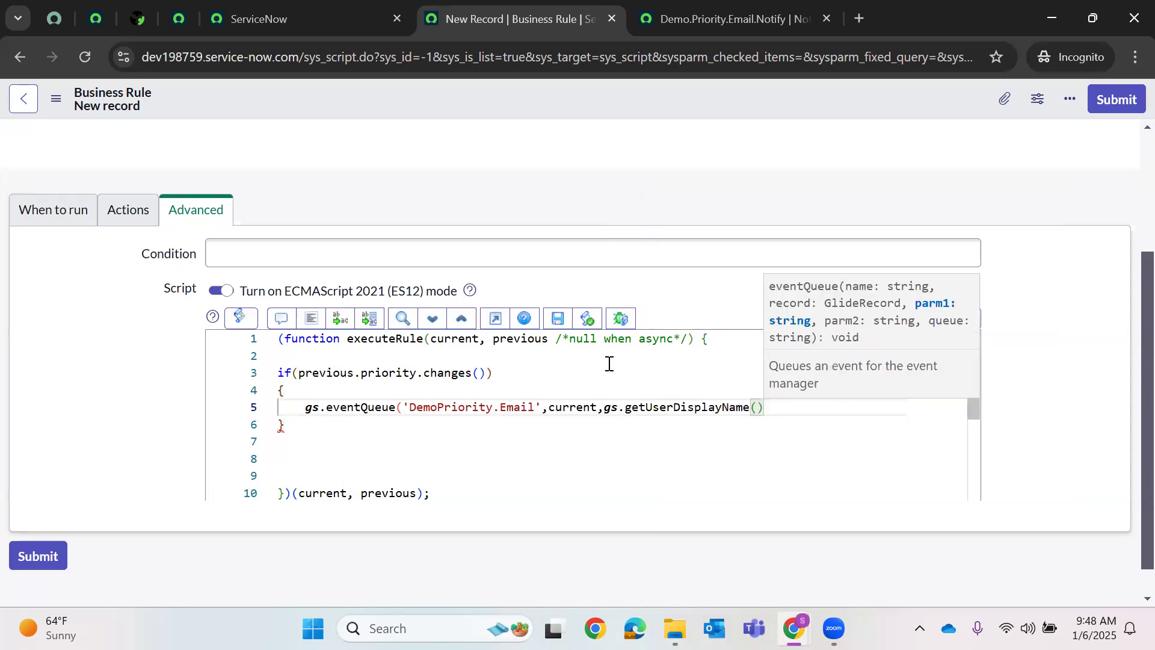
text(,curren)
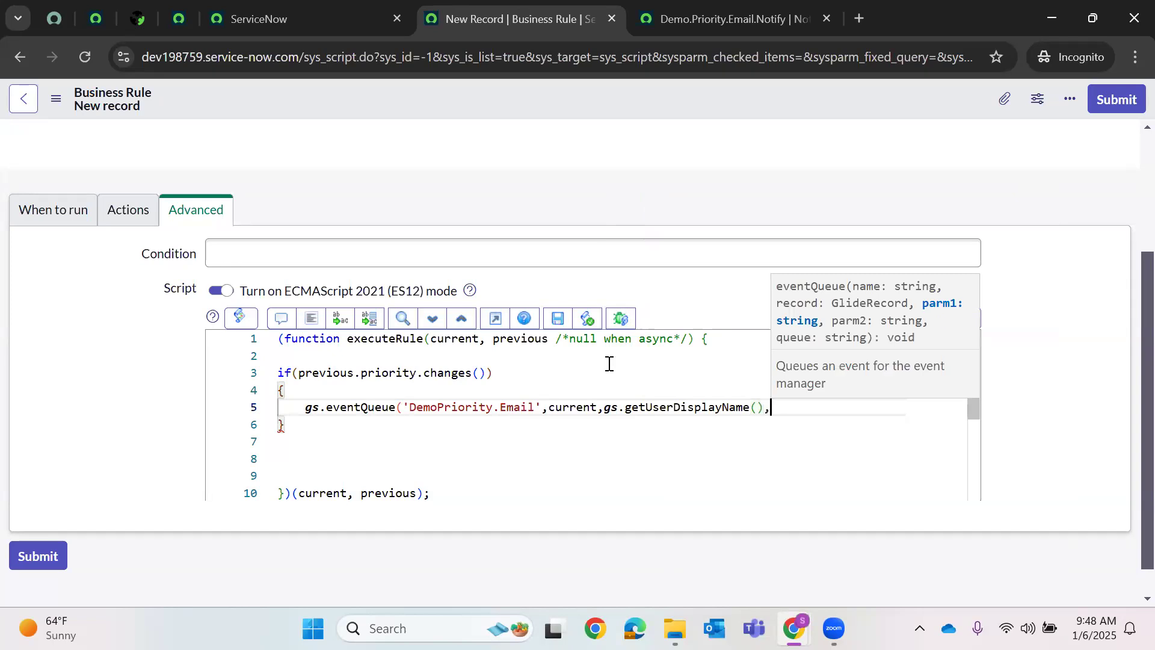
text(t.pri)
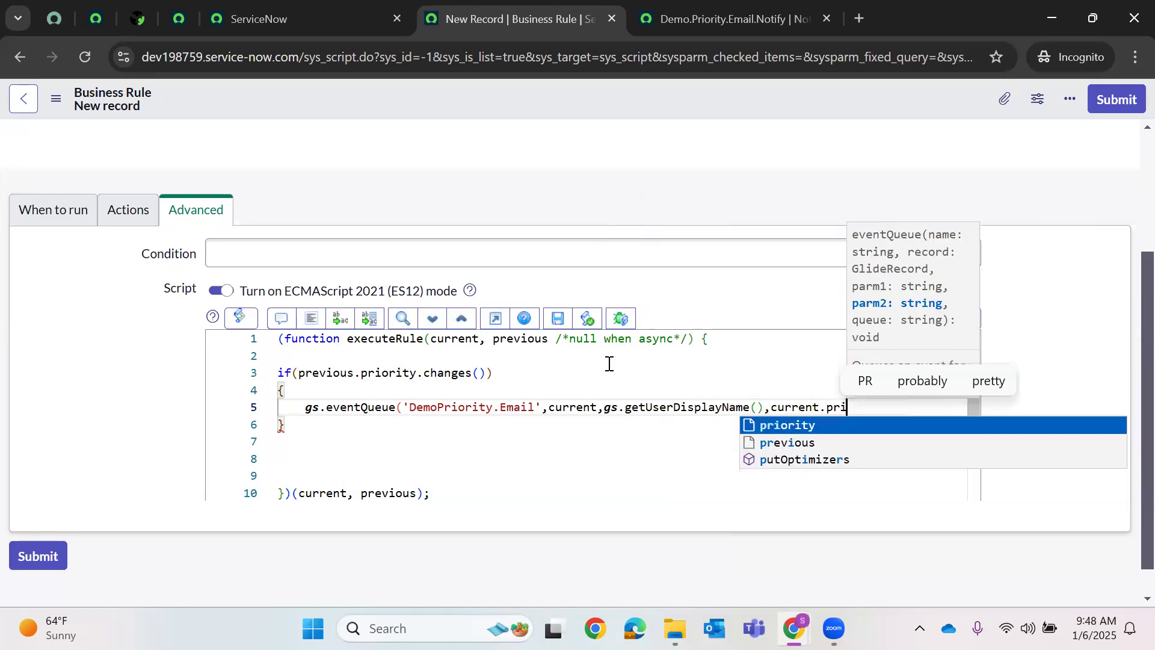
key(Return)
text();)
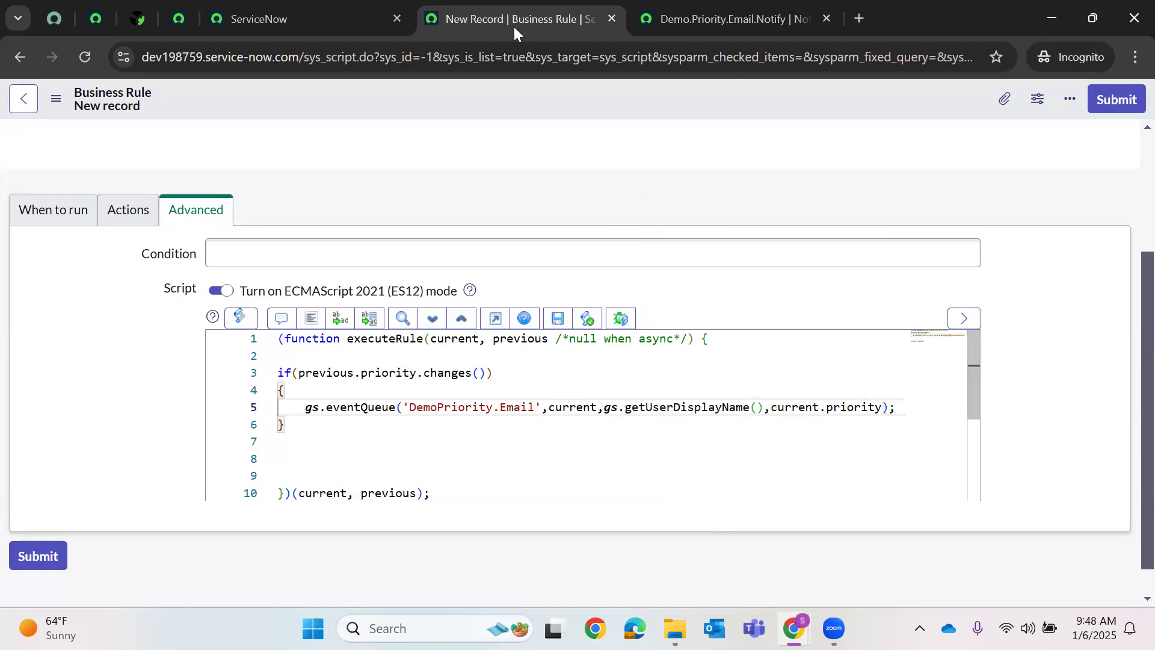
key(ctrl+Tab)
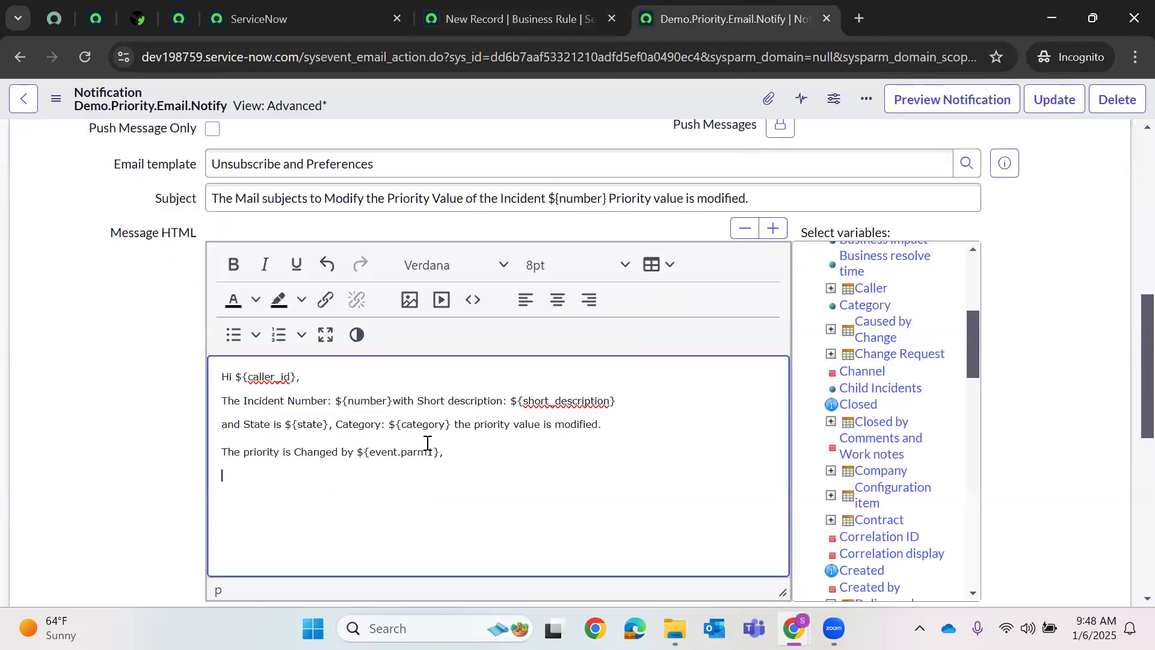
- Add the line 'The current Priority is ${event.parm2}' below the Changed by sentence
double_click(416, 452)
click(303, 474)
text(The cu)
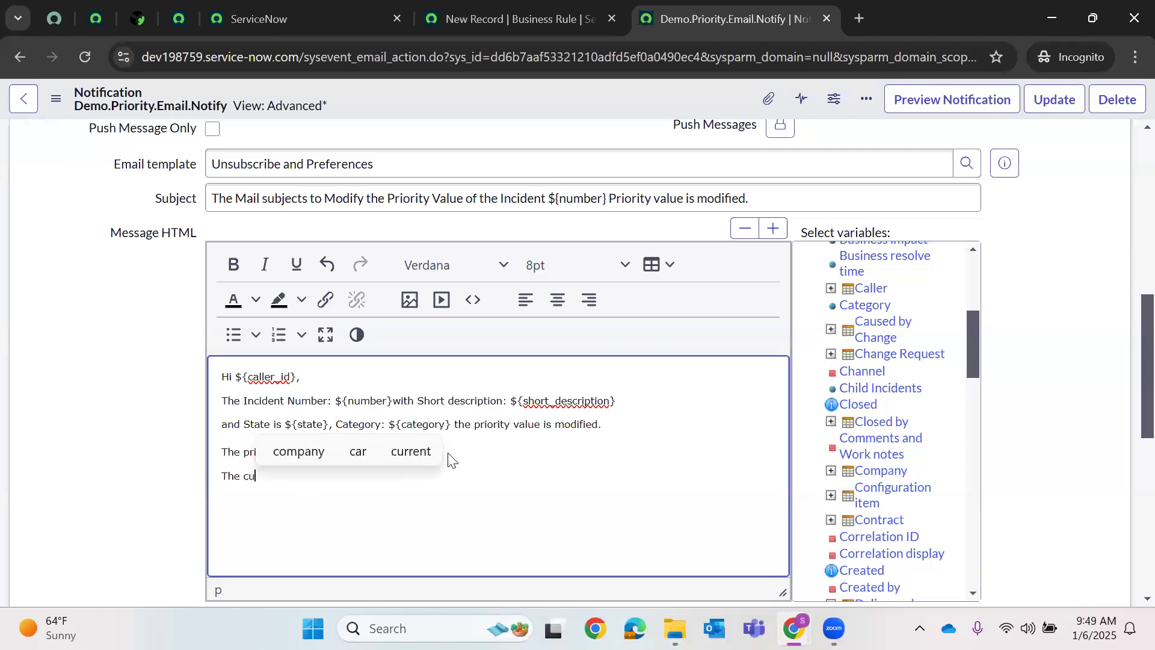
text(rrent Priority is )
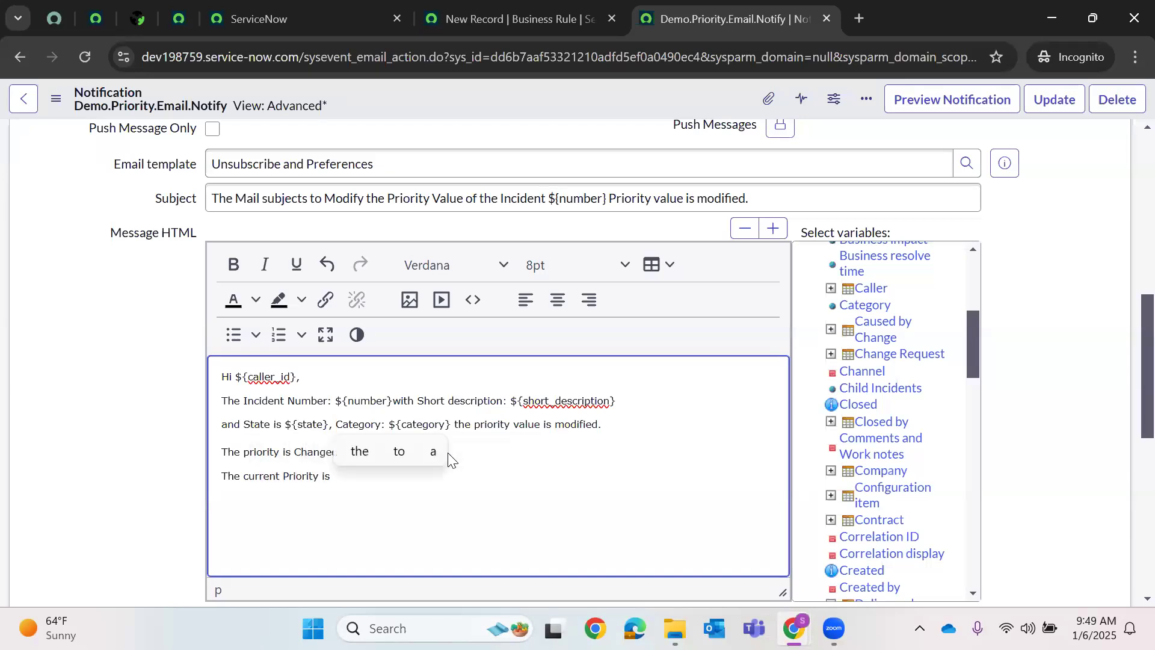
text($)
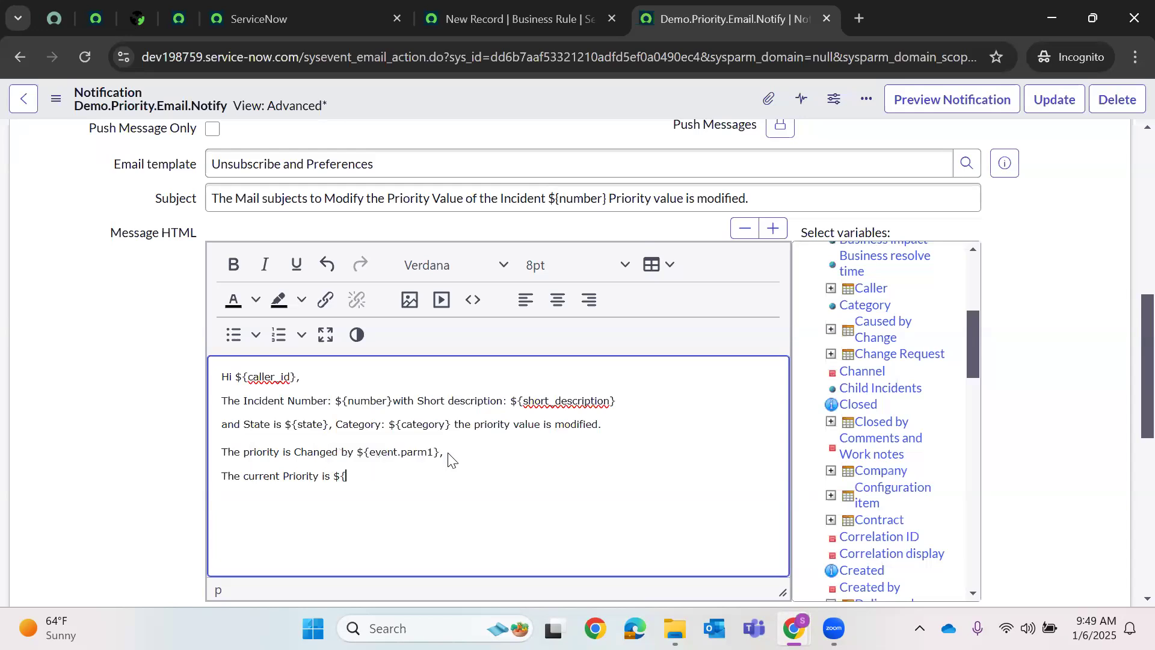
text({event.par)
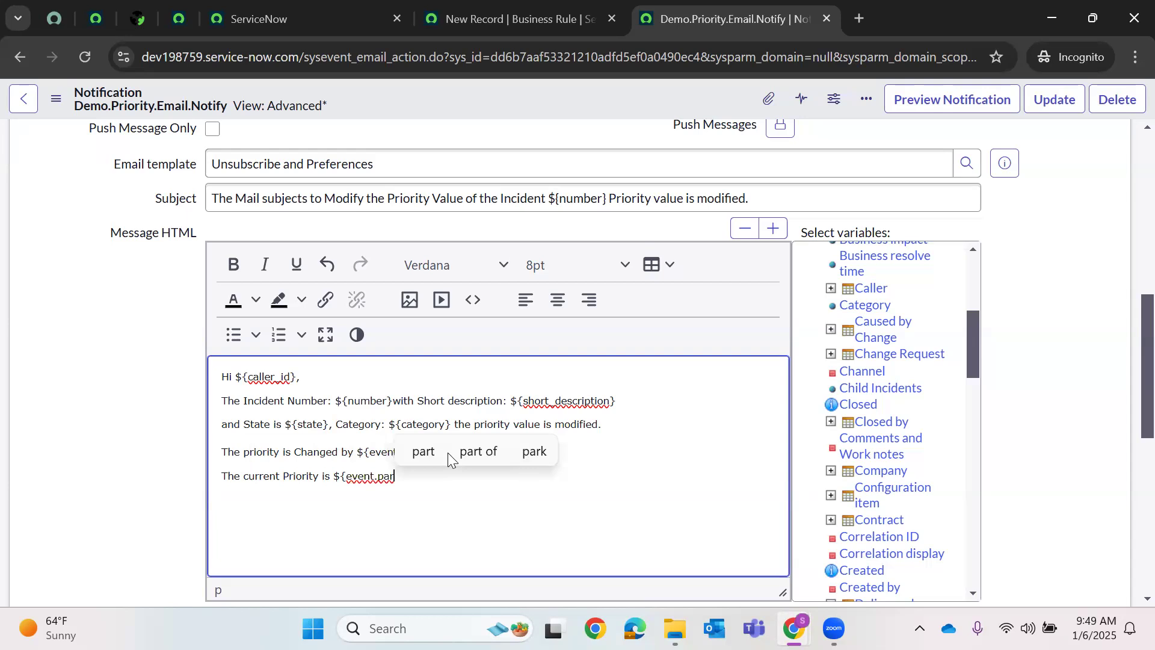
text(m2}.)
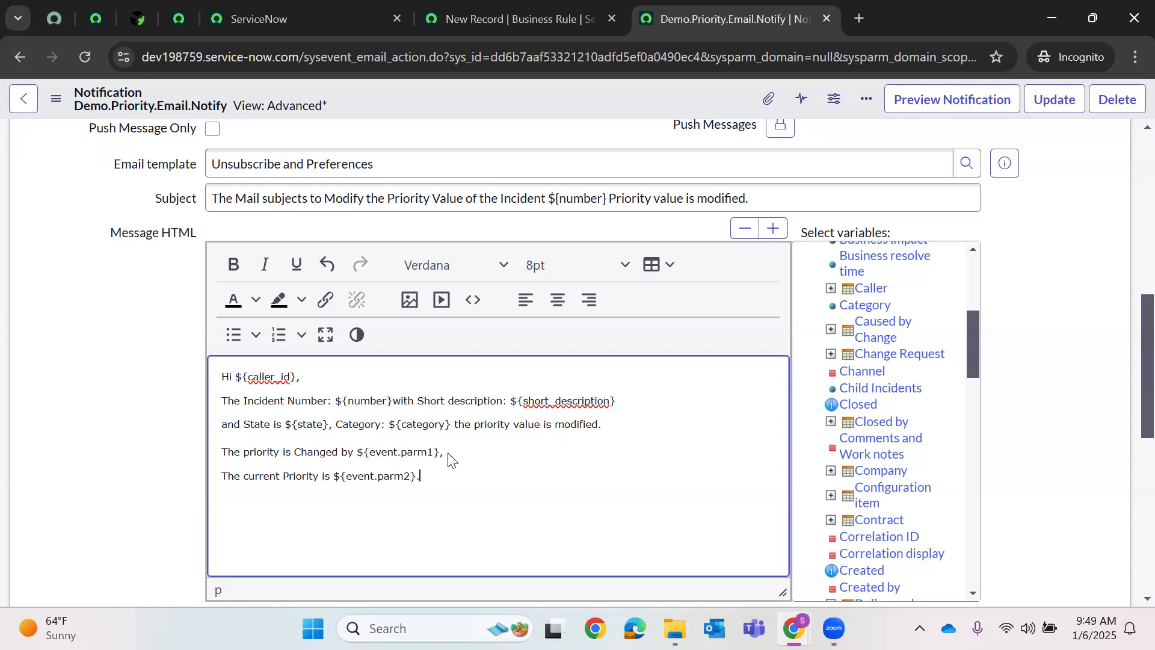
click(512, 19)
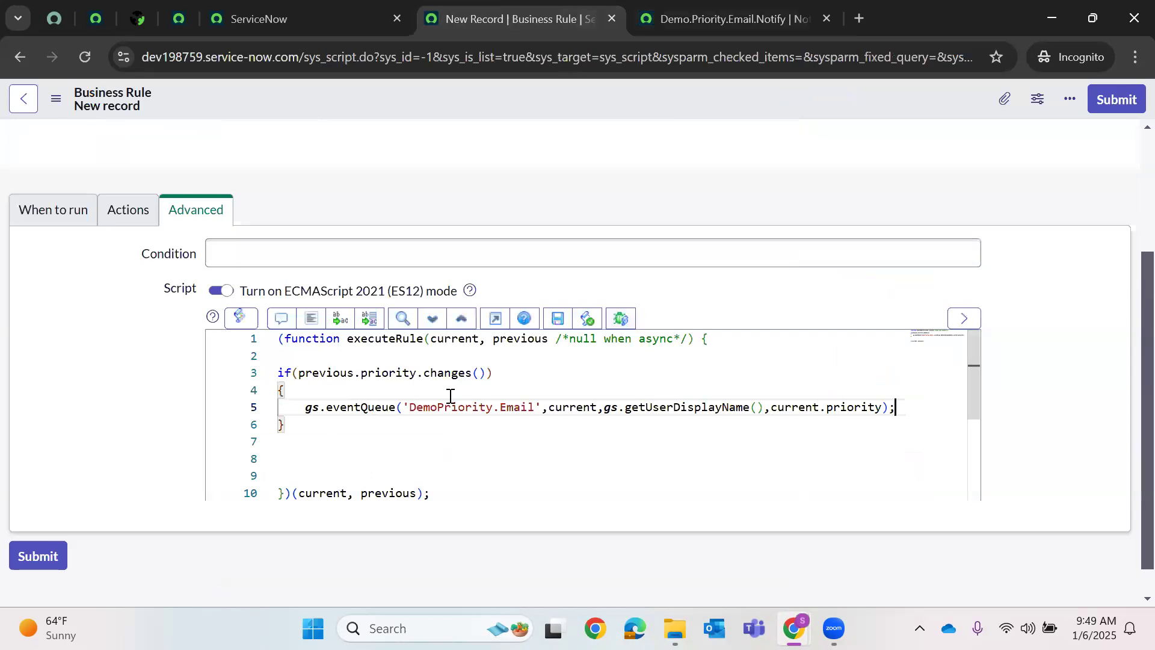
double_click(355, 407)
double_click(446, 407)
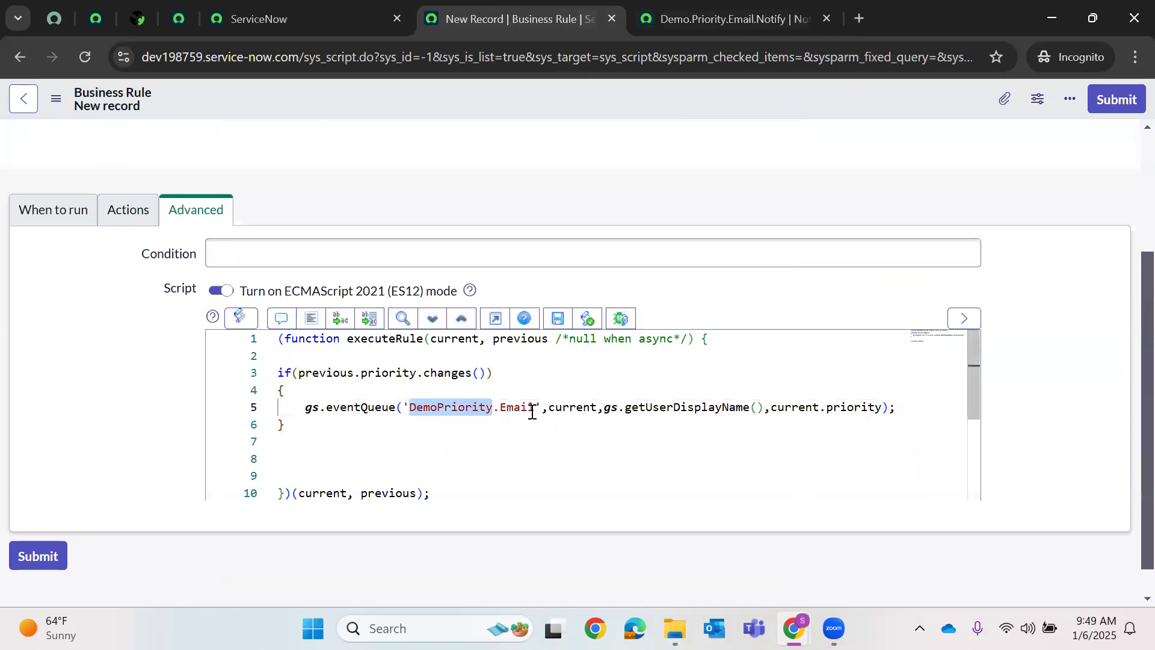
drag(535, 408, 405, 407)
click(583, 407)
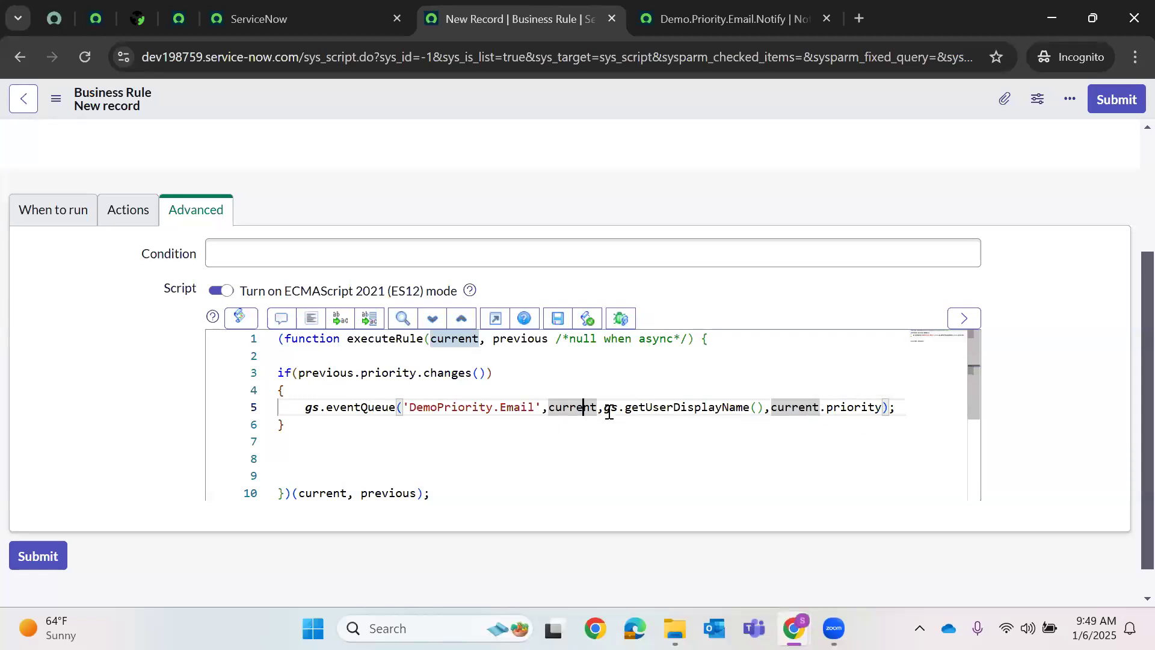
mouse_move(564, 413)
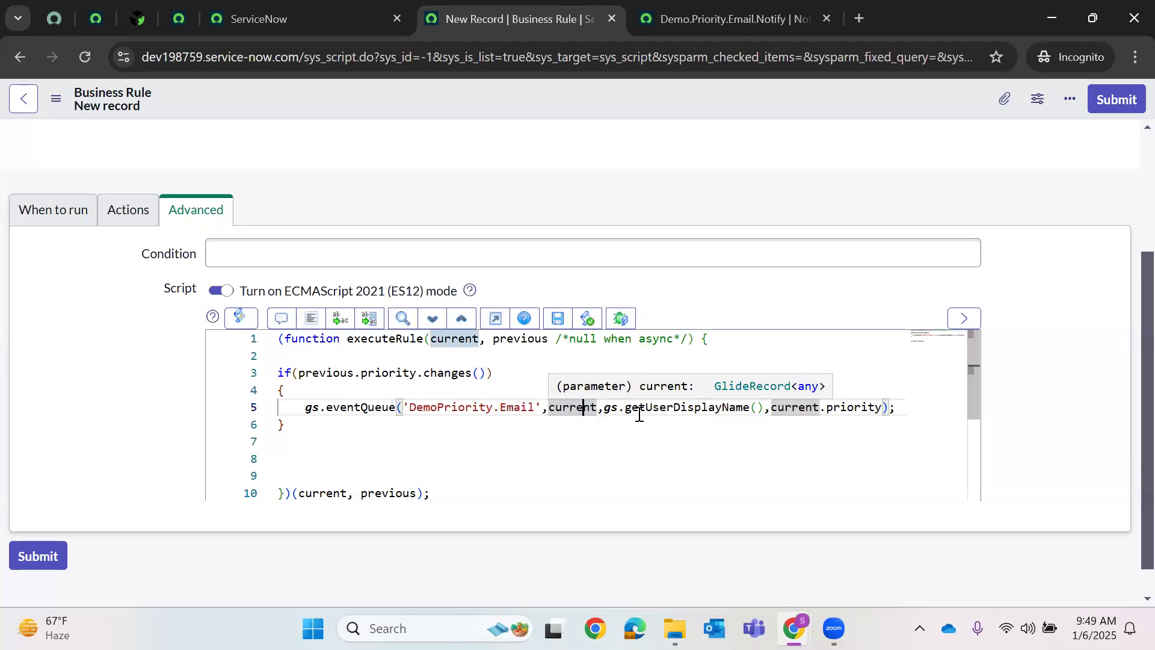
drag(604, 411, 765, 412)
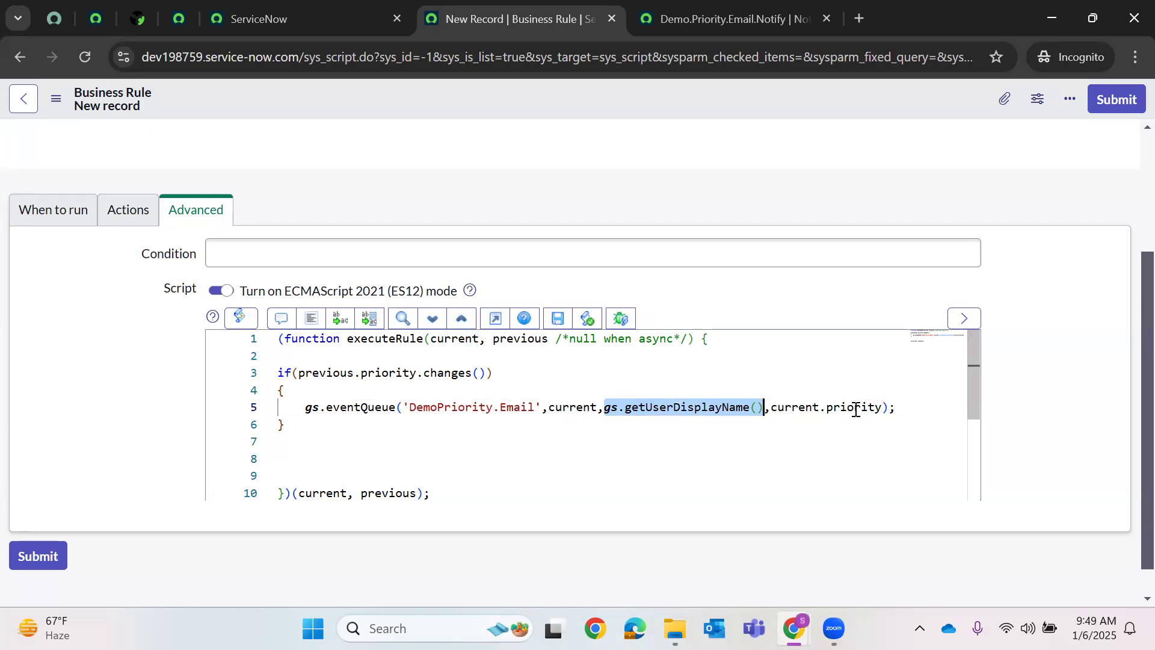
double_click(855, 409)
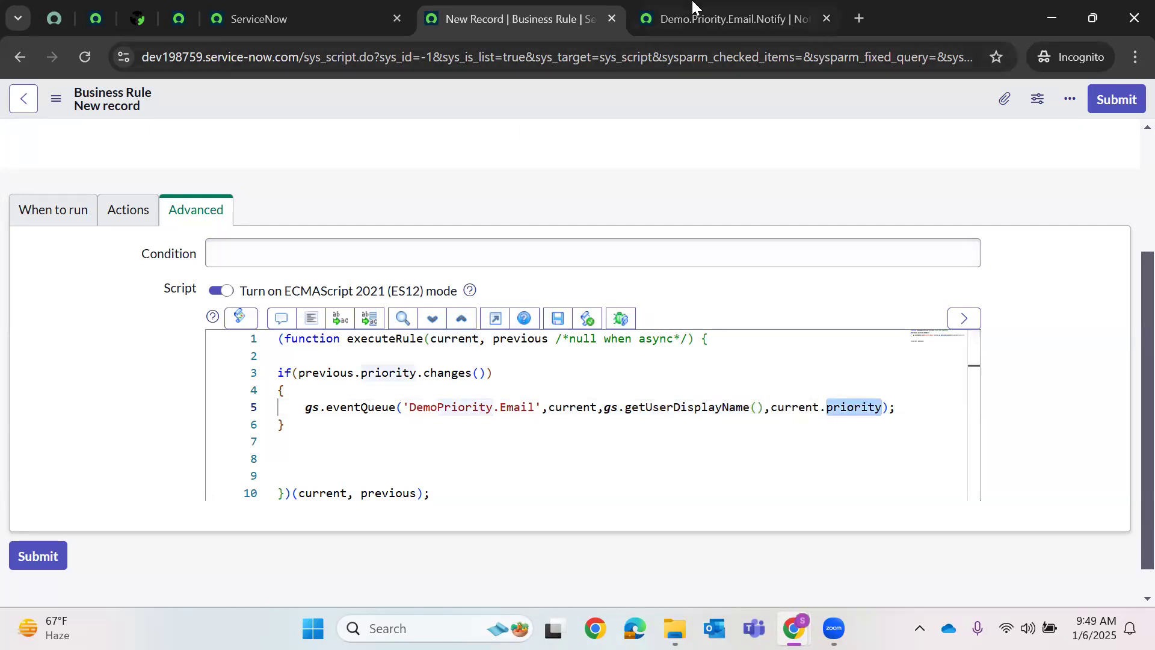
click(696, 13)
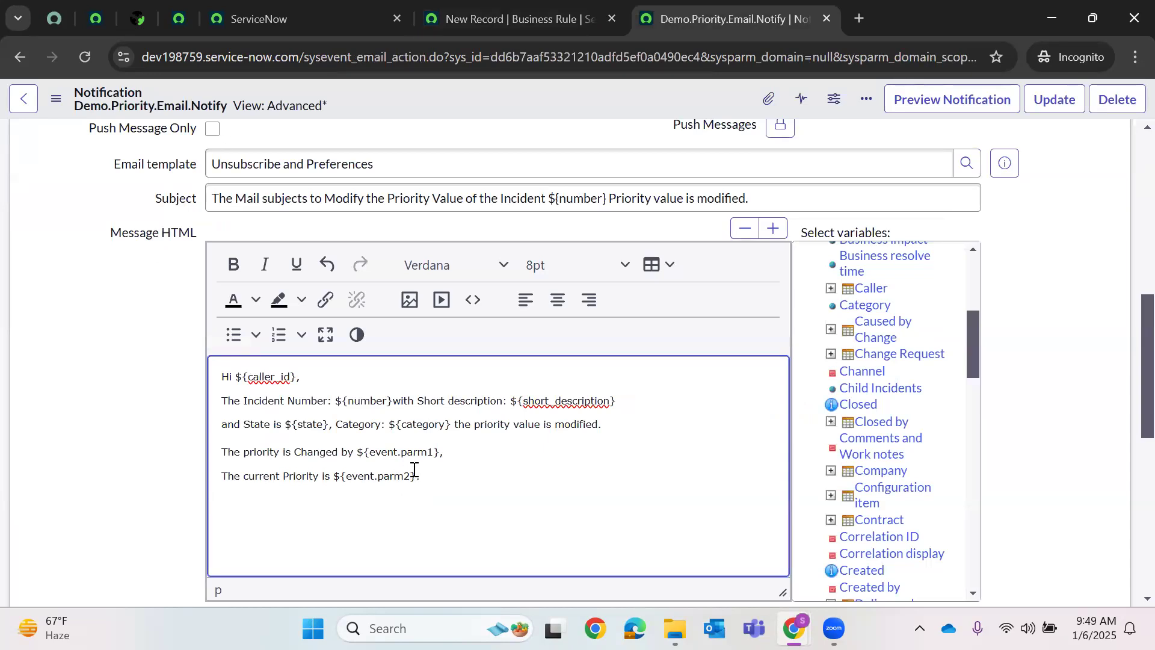
- Enable 'Event parm 1 contains recipient' on the notification's Who will receive tab
click(475, 18)
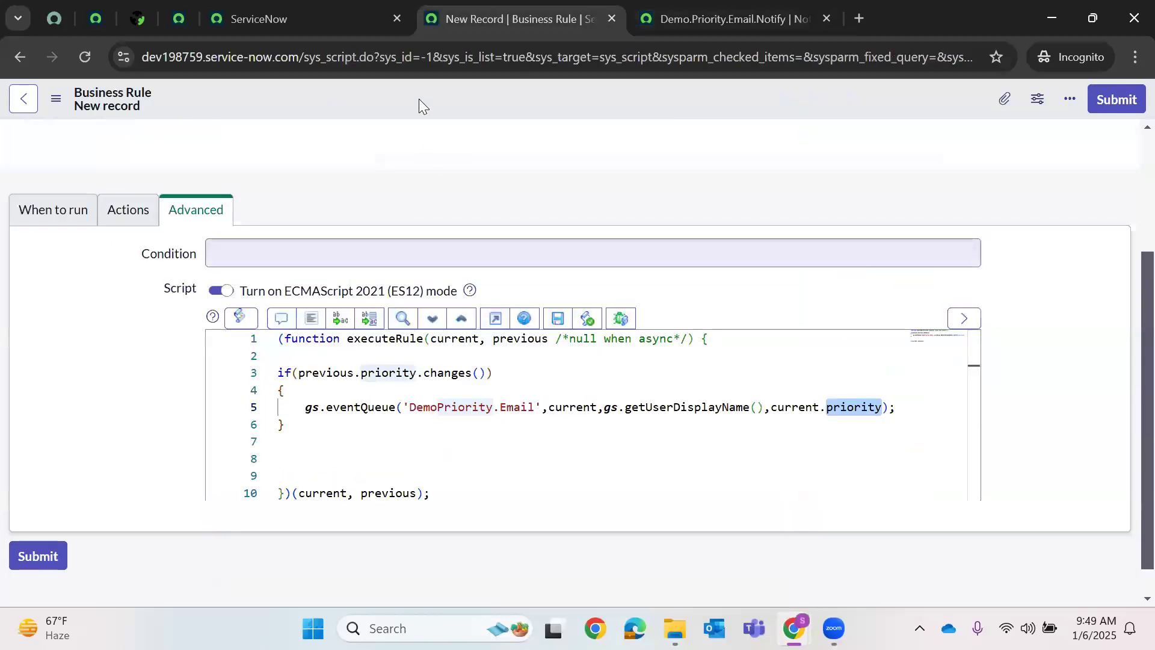
click(754, 6)
scroll(265, 311, up, 6)
click(160, 288)
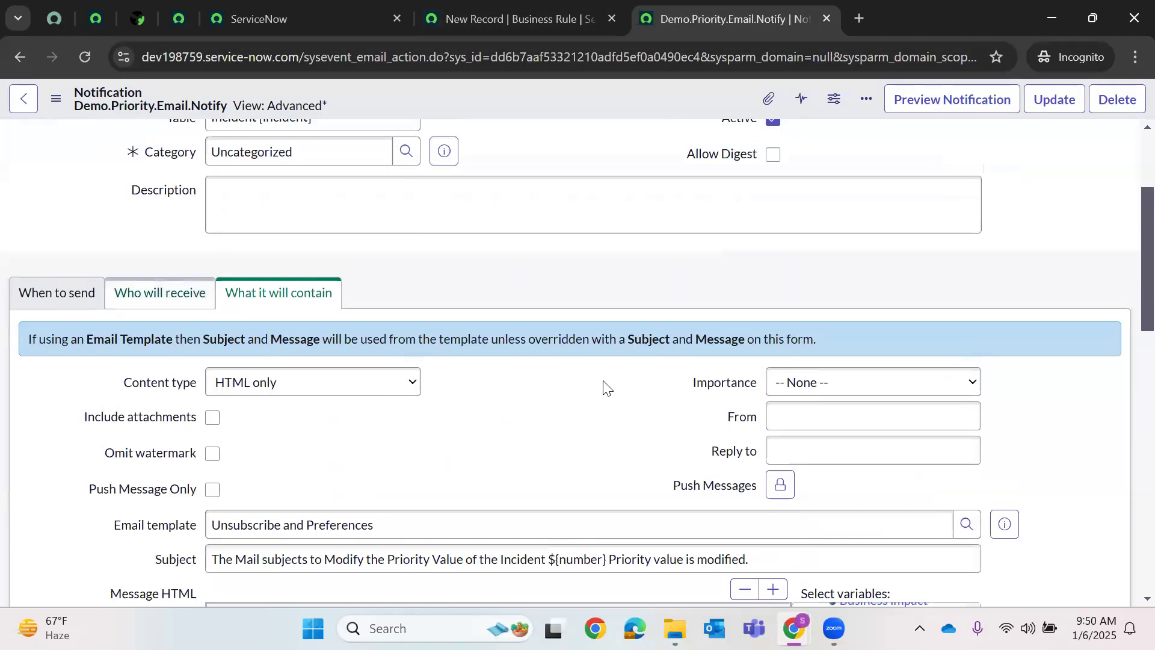
scroll(670, 392, down, 3)
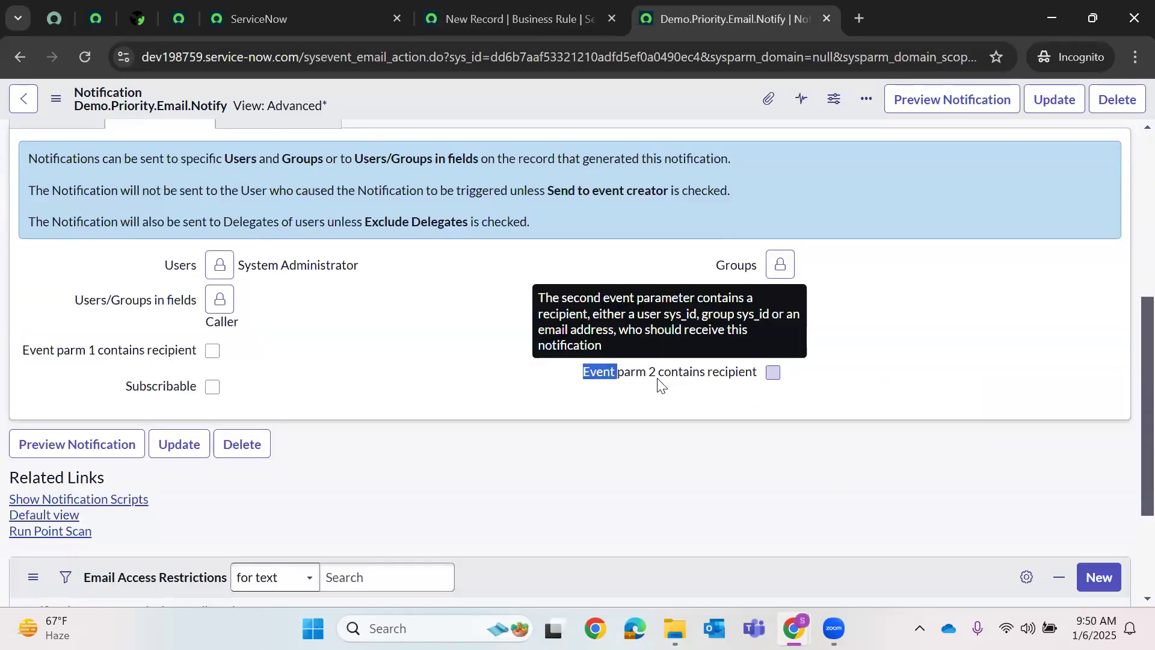
drag(730, 388, 748, 377)
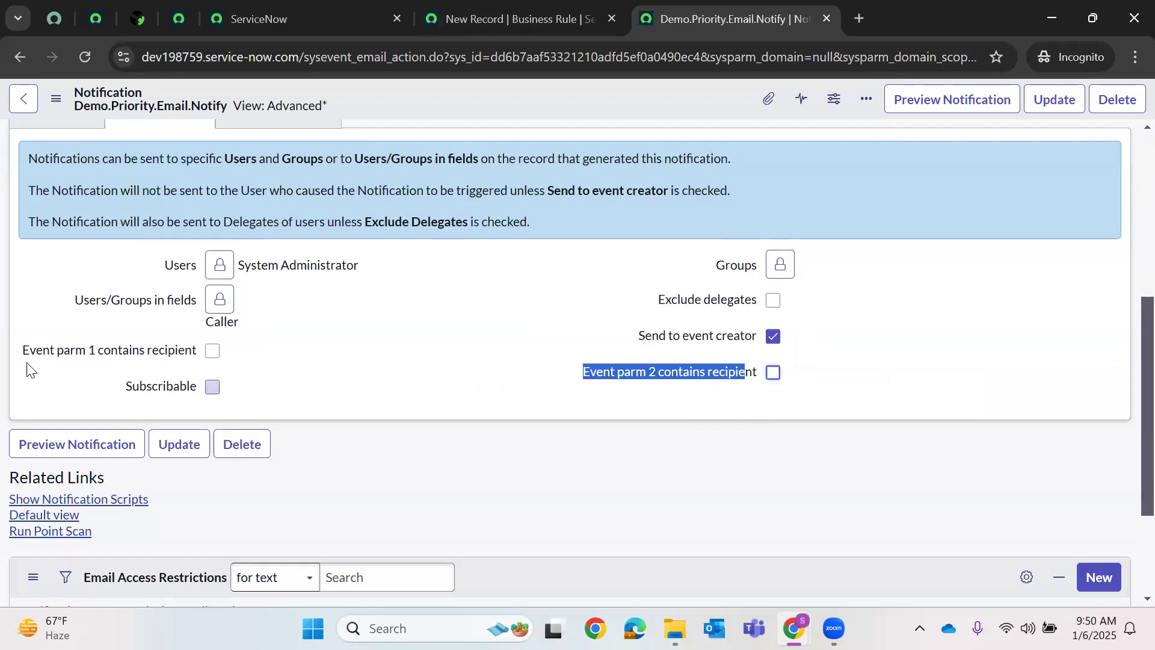
drag(26, 356, 186, 364)
click(212, 351)
- Check the business rule script, then bring back the notification's What it will contain settings
click(551, 5)
click(713, 7)
scroll(271, 156, up, 1)
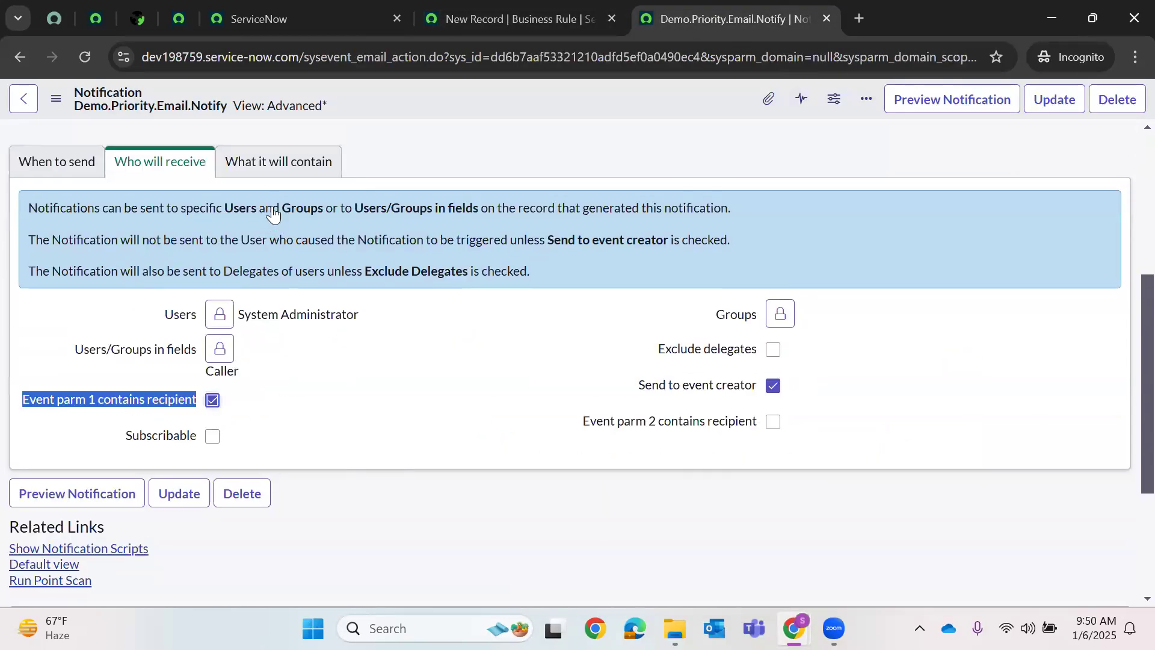
click(276, 205)
scroll(483, 309, down, 1)
scroll(483, 309, down, 5)
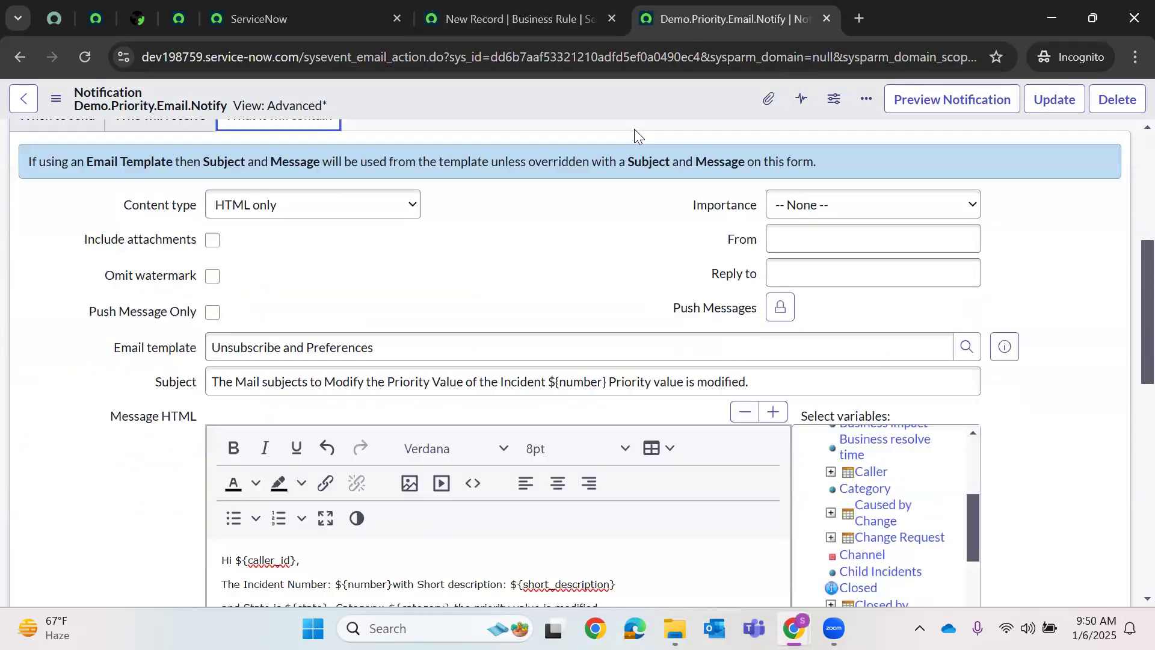
- Search the web in a new tab for 'eventqueue in servicenow'
key(ctrl+t)
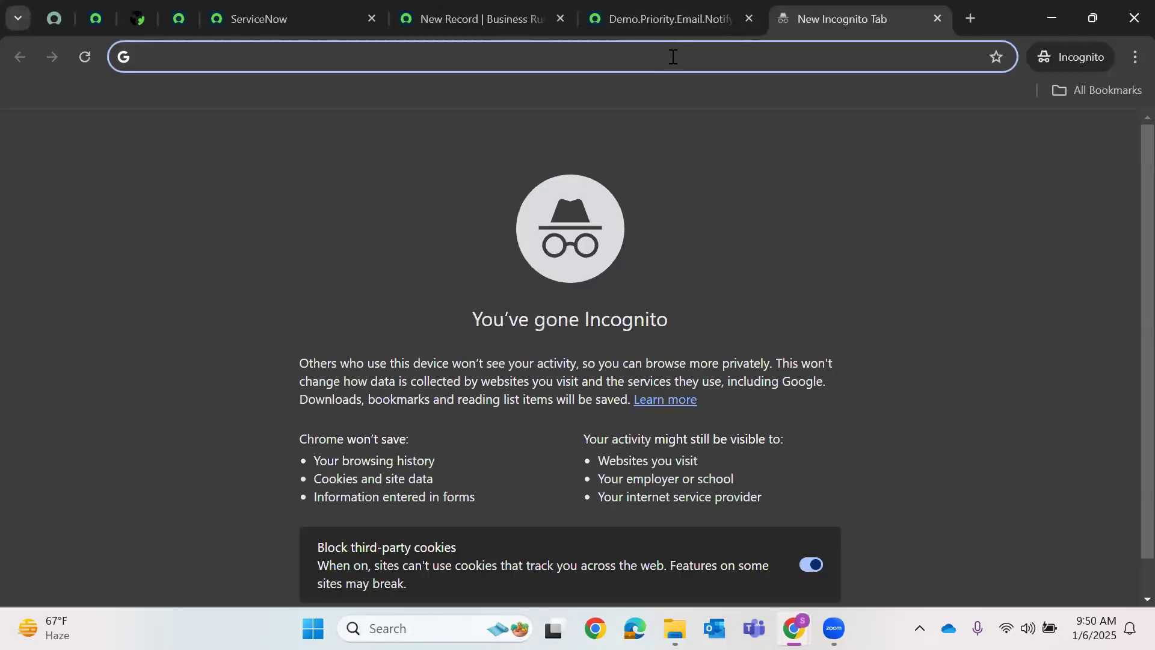
text(eventQueue)
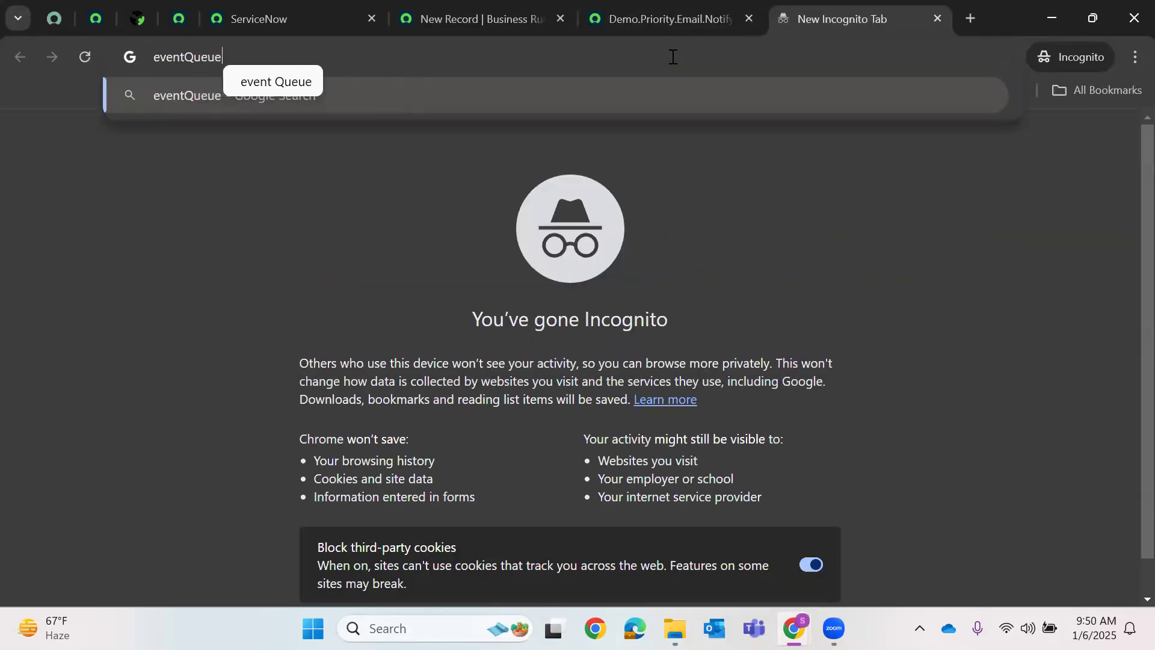
key(Return)
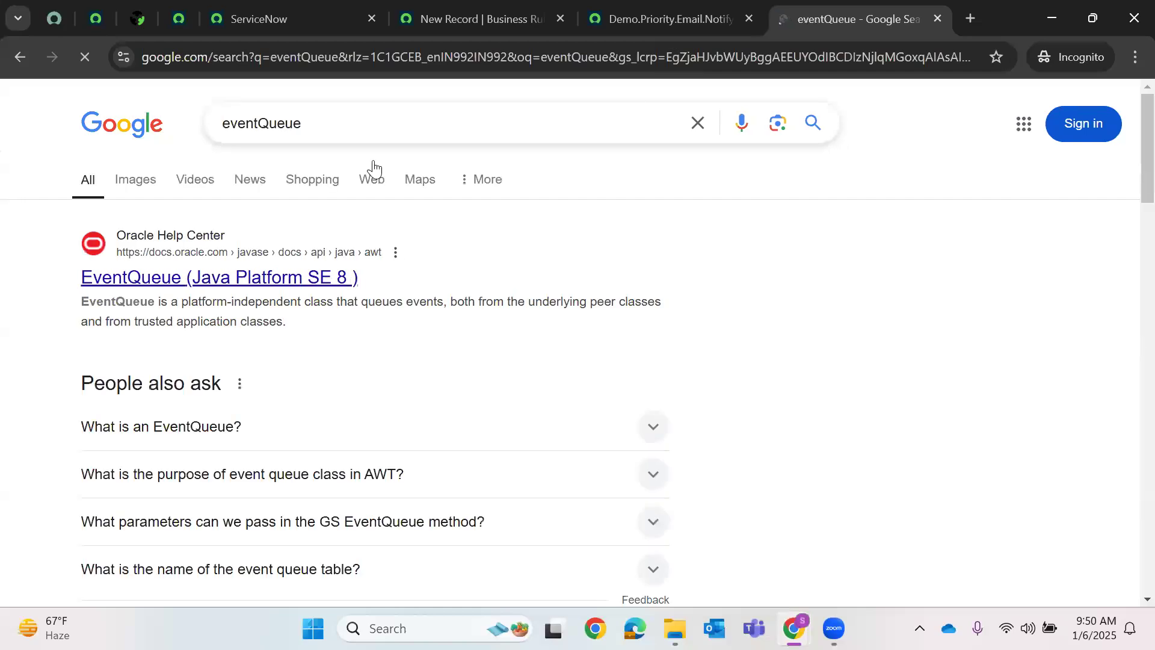
click(358, 122)
text(in)
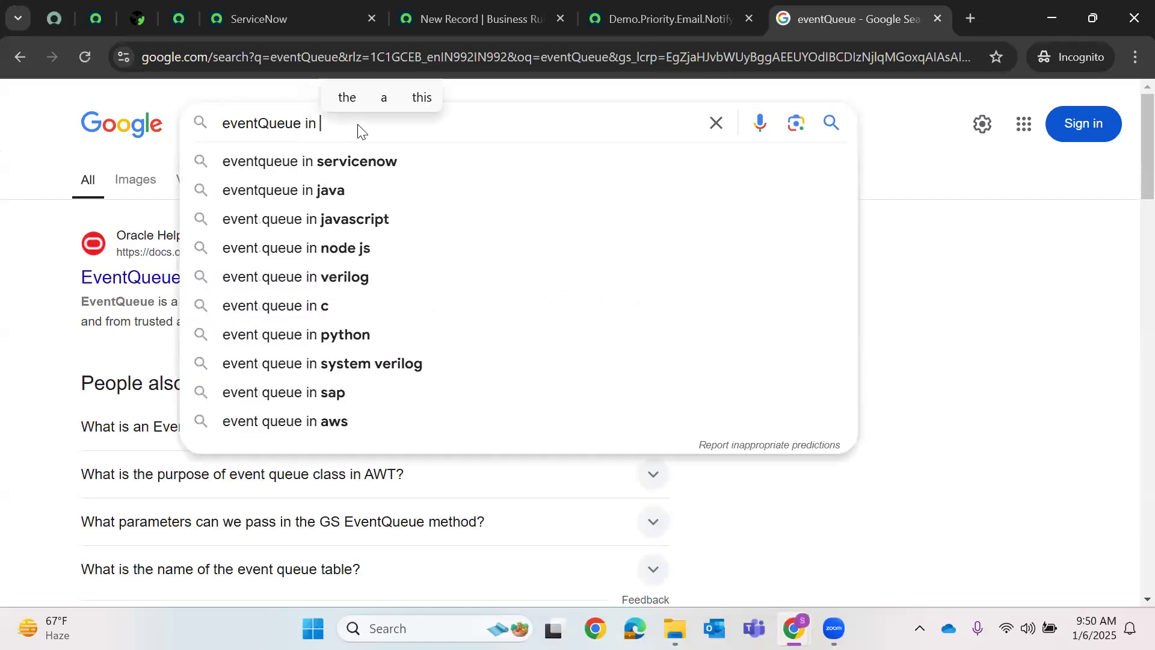
click(344, 161)
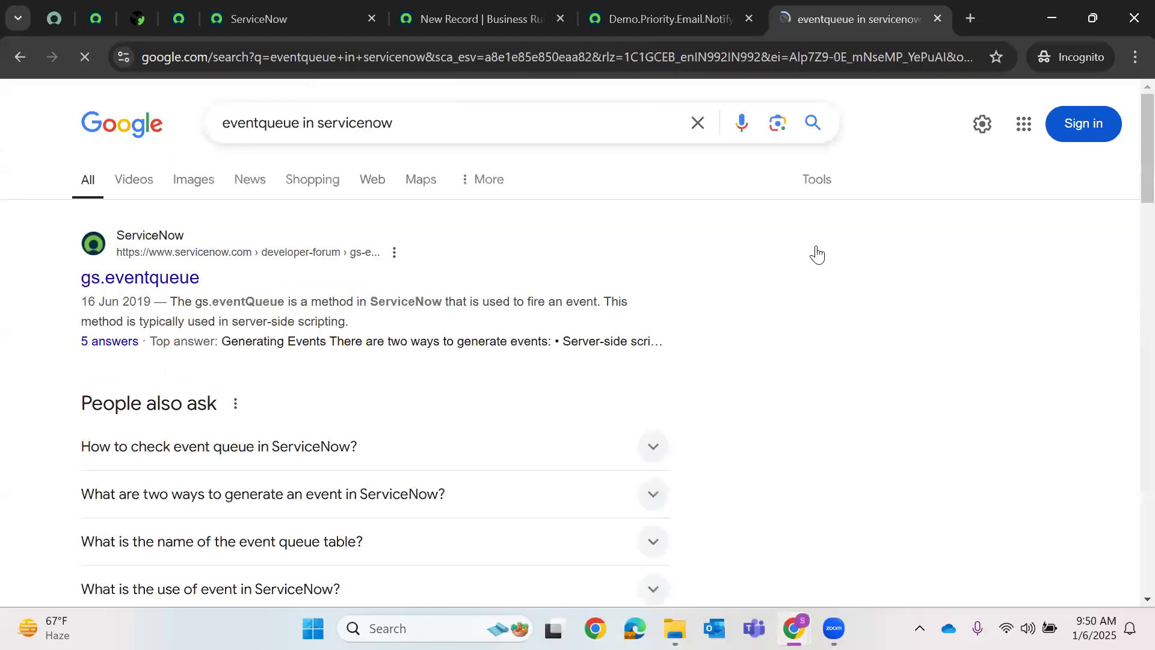
- Read the solved gs.eventqueue community thread, then go back to the ServiceNow tab
click(548, 317)
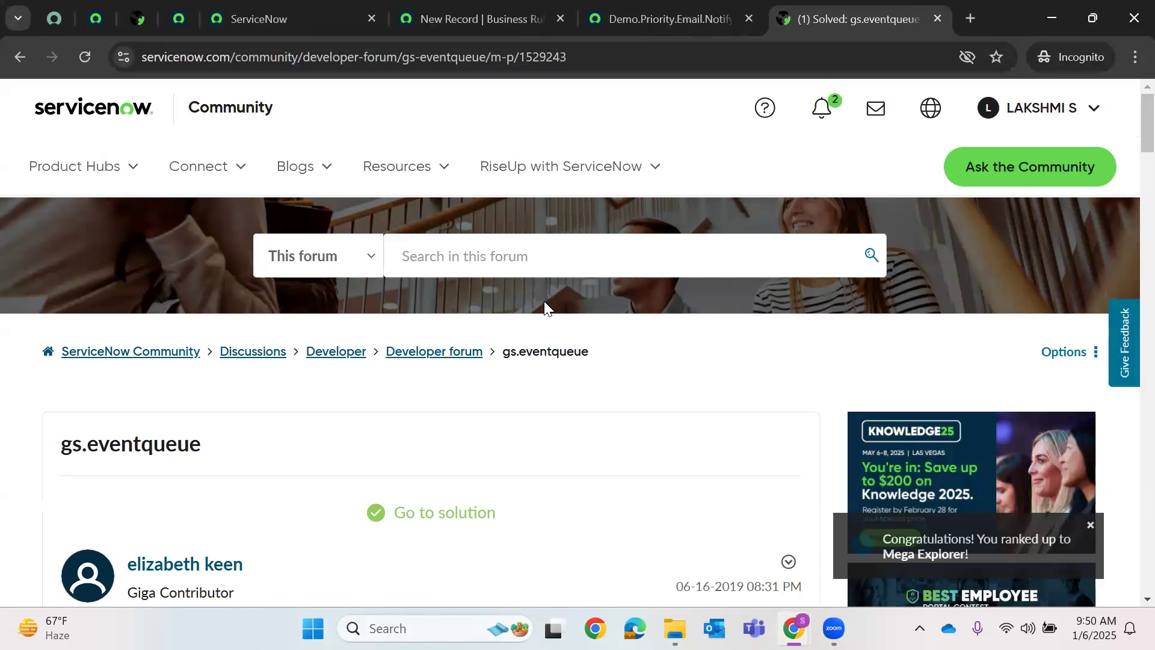
scroll(513, 332, down, 6)
scroll(475, 345, down, 10)
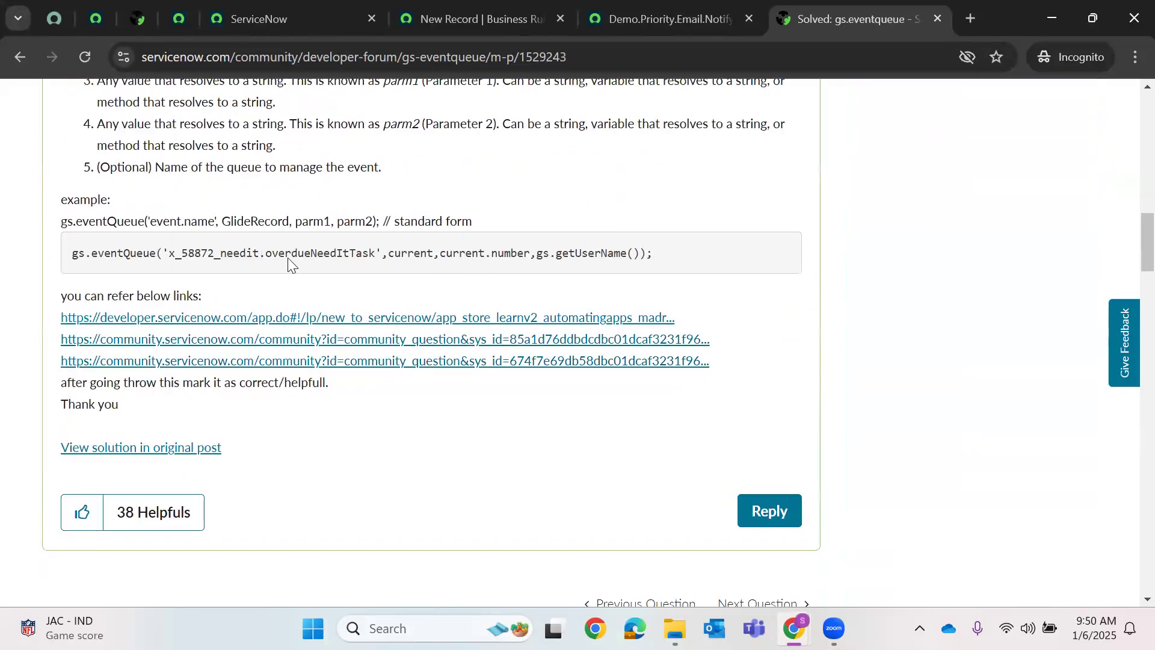
scroll(290, 263, down, 3)
scroll(290, 263, up, 5)
scroll(290, 265, up, 4)
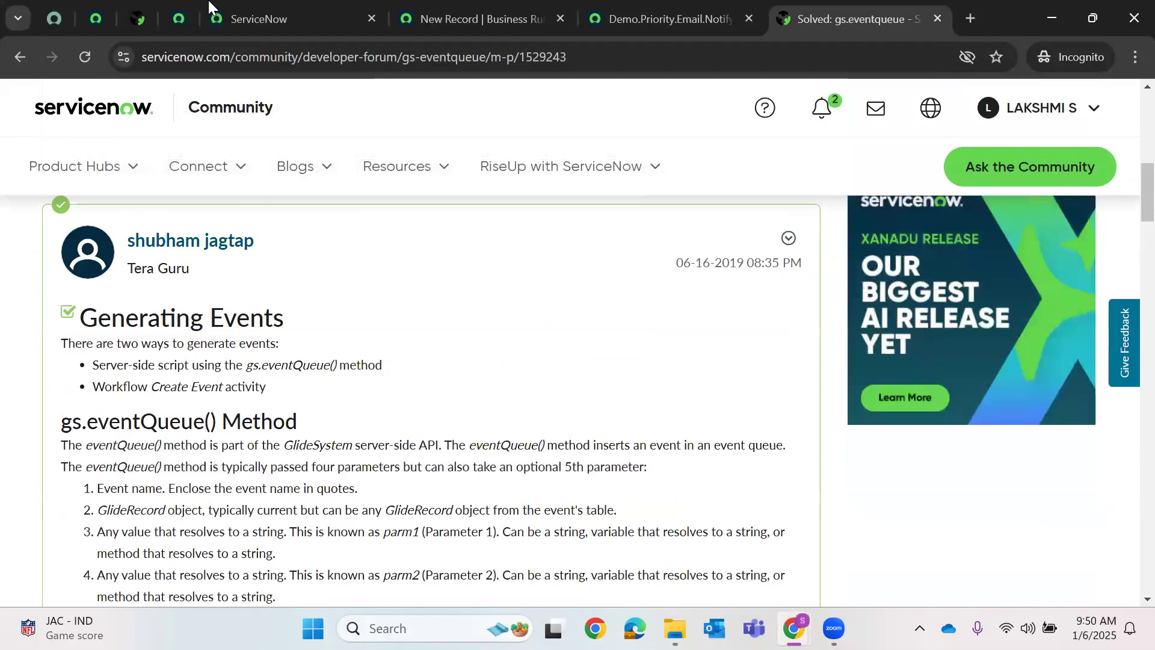
click(259, 19)
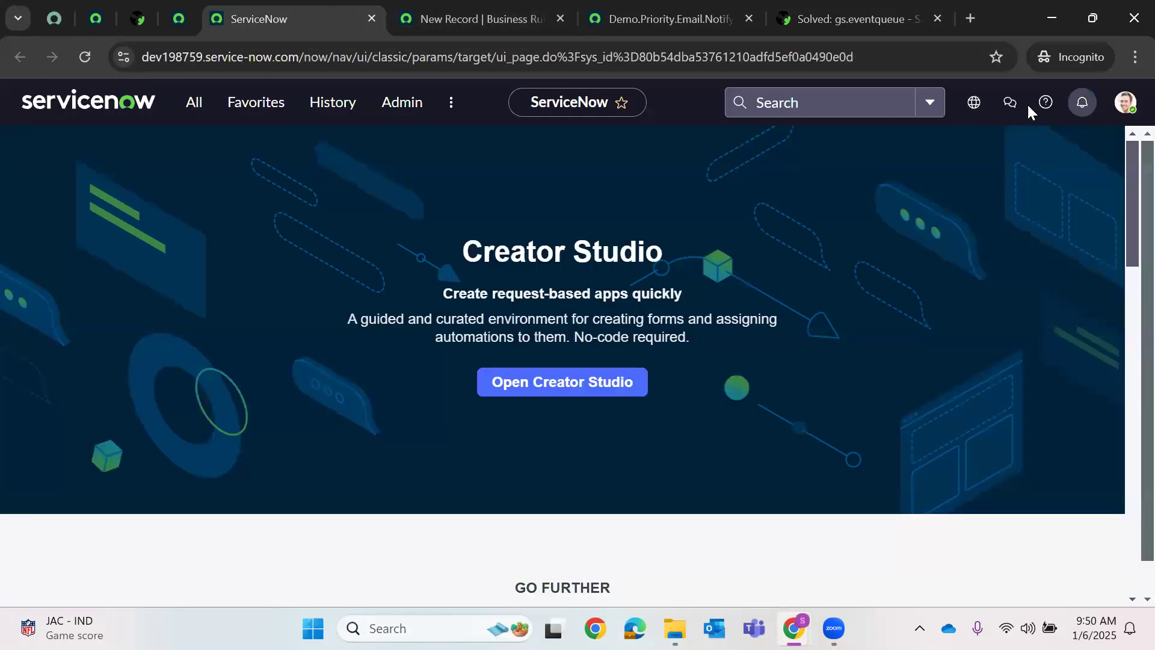
- Go from the help center to the ServiceNow product documentation, dismissing the feedback form
click(1045, 104)
click(1001, 383)
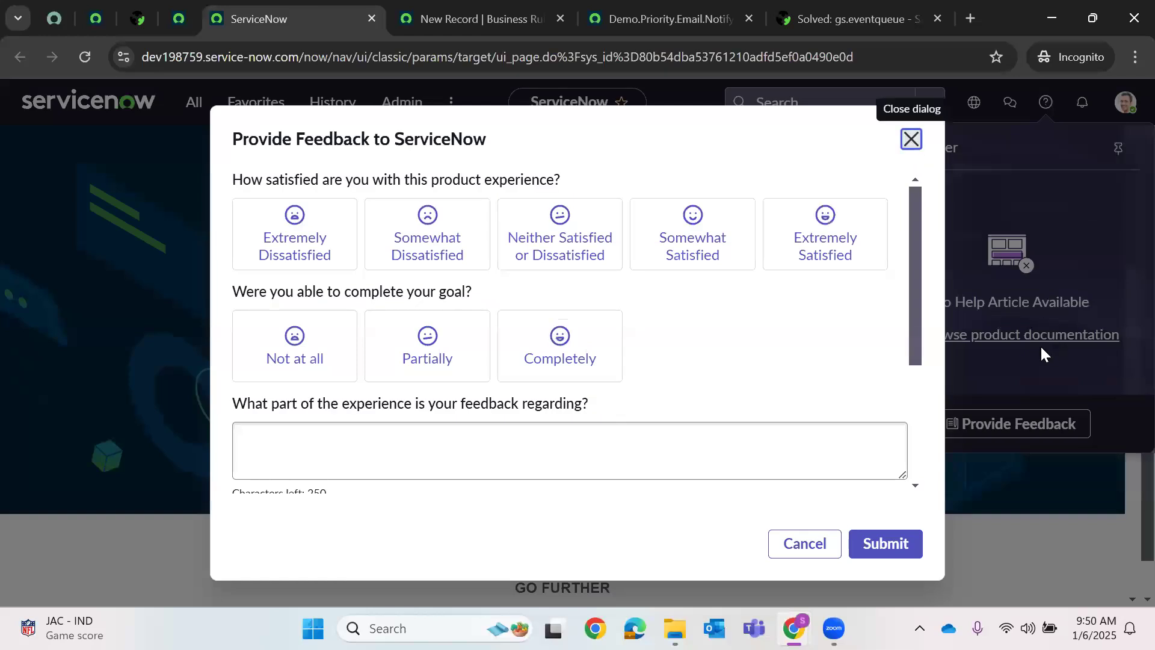
click(911, 140)
click(998, 335)
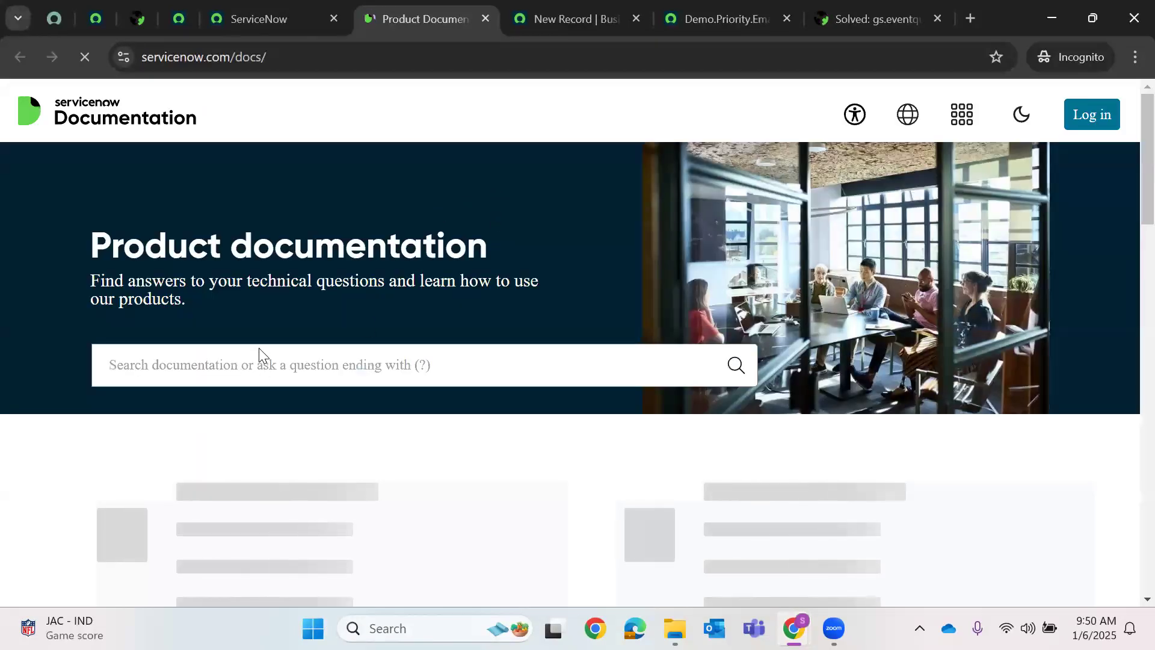
- Search the documentation for 'eventqueue', then bring back the solved gs.eventqueue community post
click(231, 368)
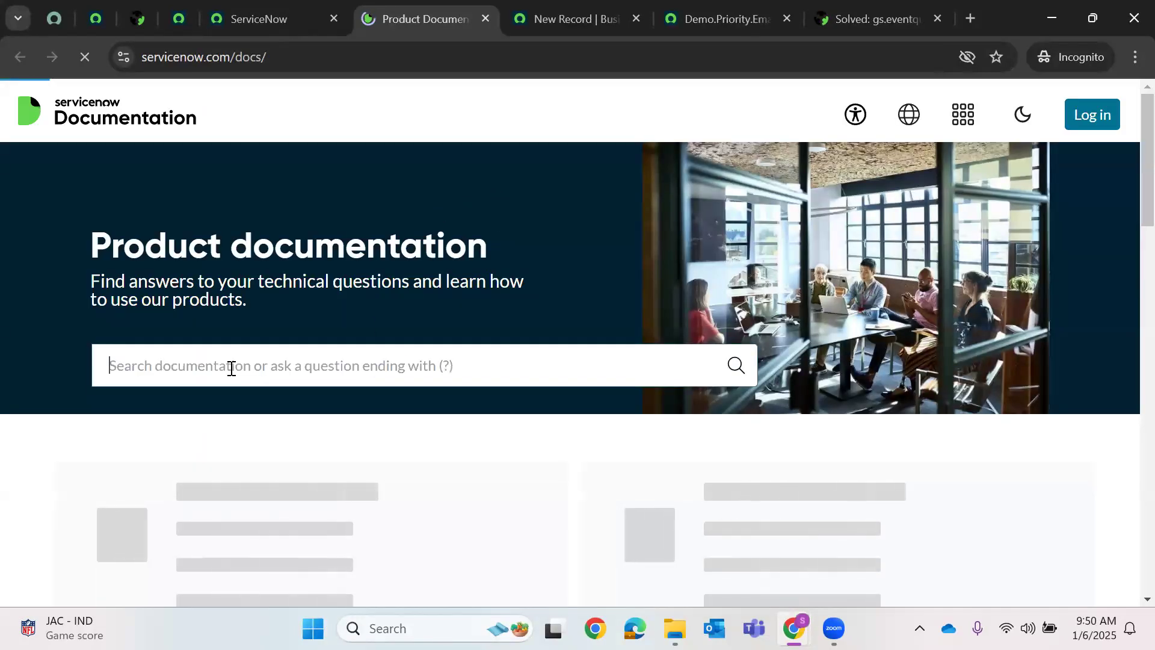
text(eventqu)
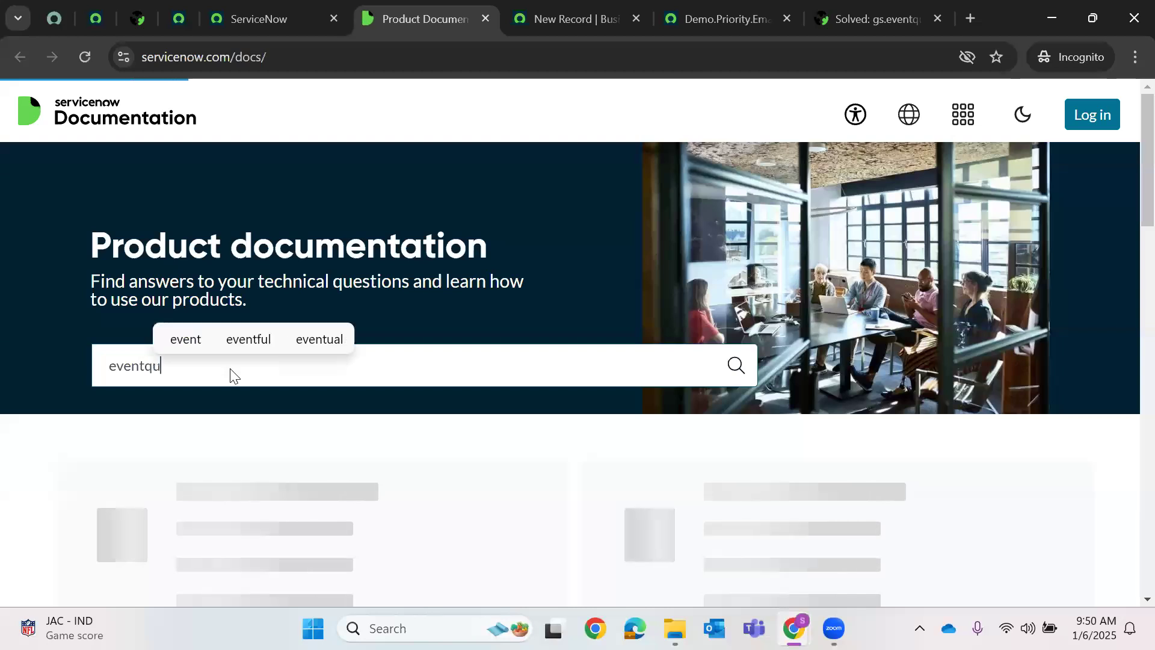
text(eue)
key(Return)
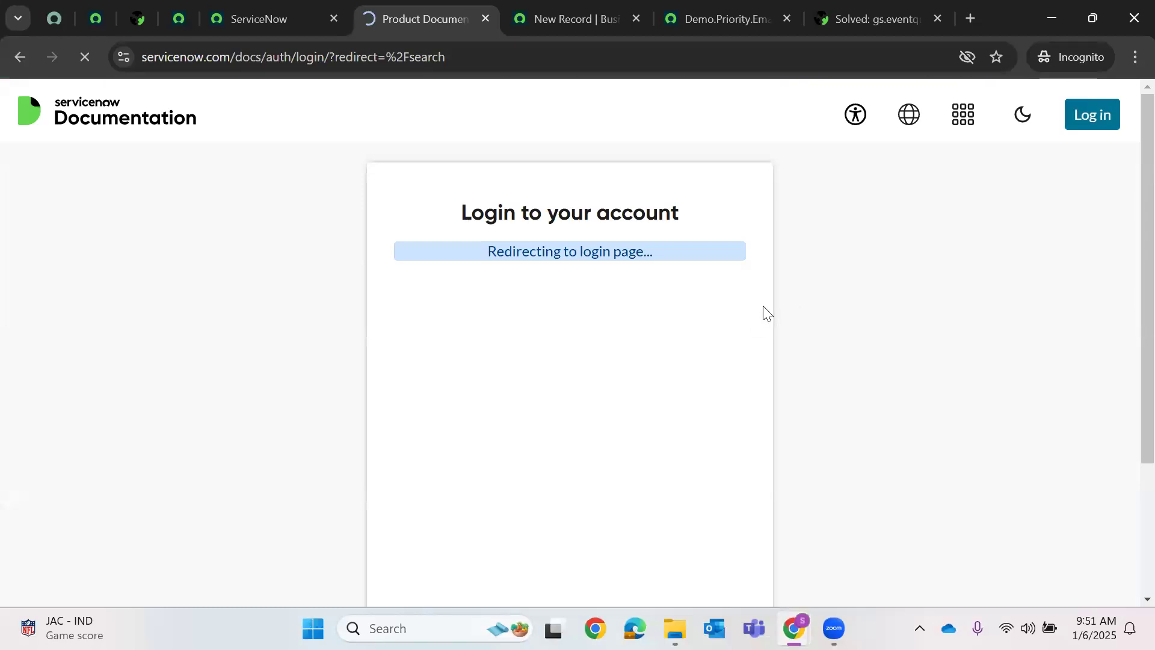
click(866, 8)
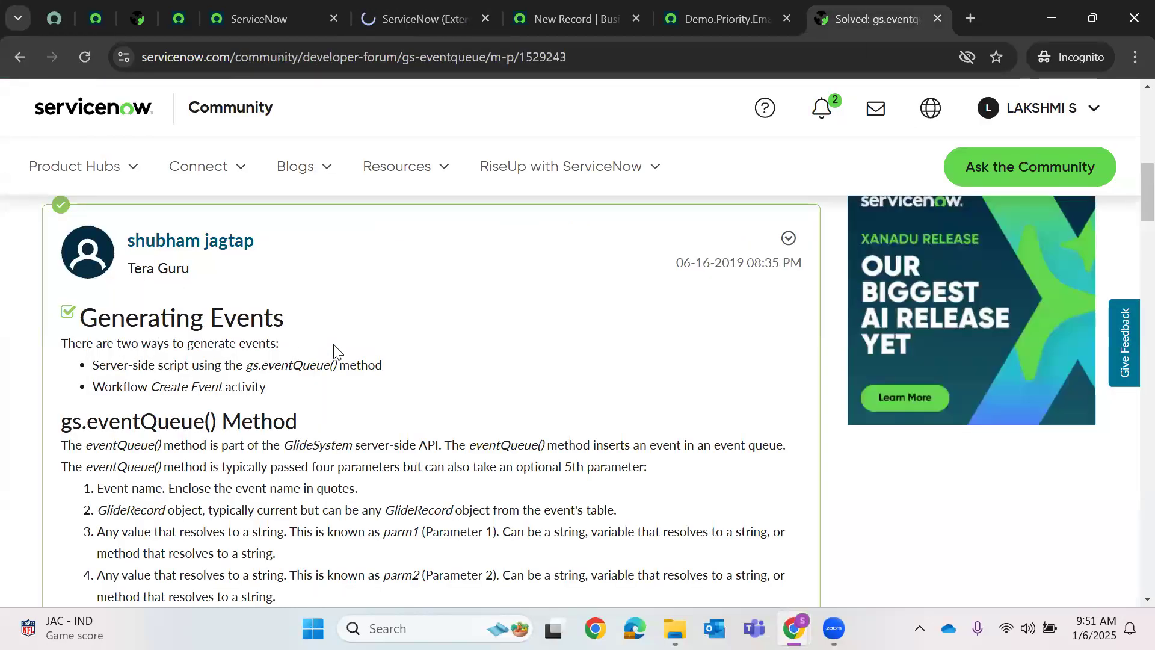
- Highlight current.number and gs.getUserName() in the gs.eventQueue example, then return to the docs results
scroll(262, 410, down, 2)
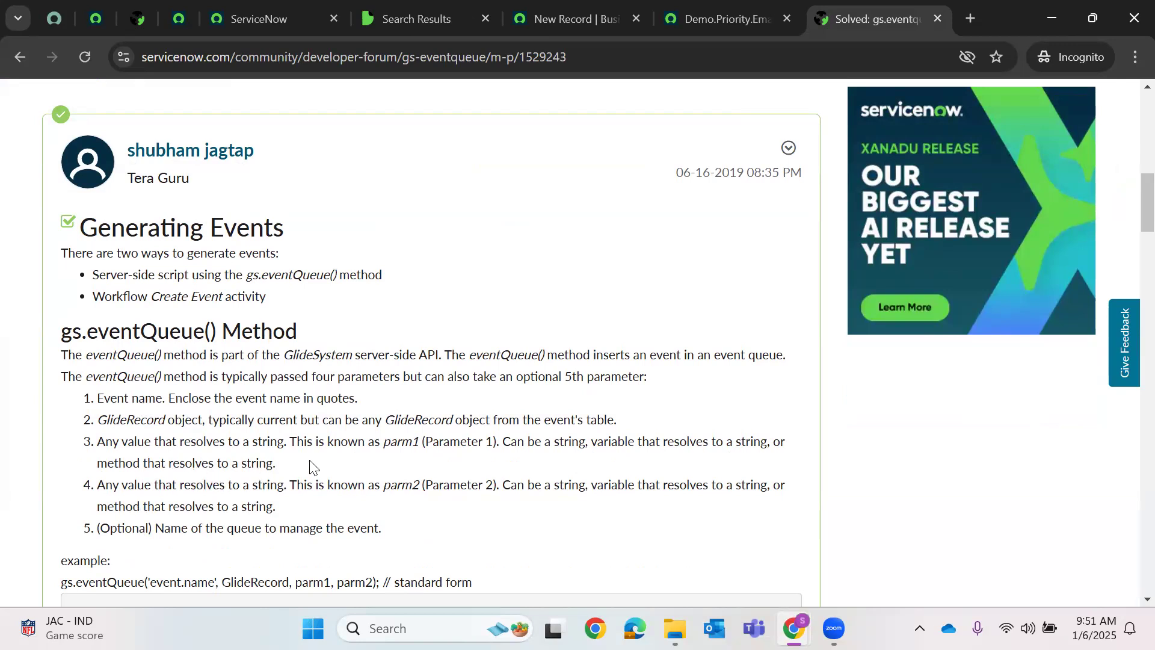
scroll(330, 467, down, 3)
drag(71, 440, 760, 447)
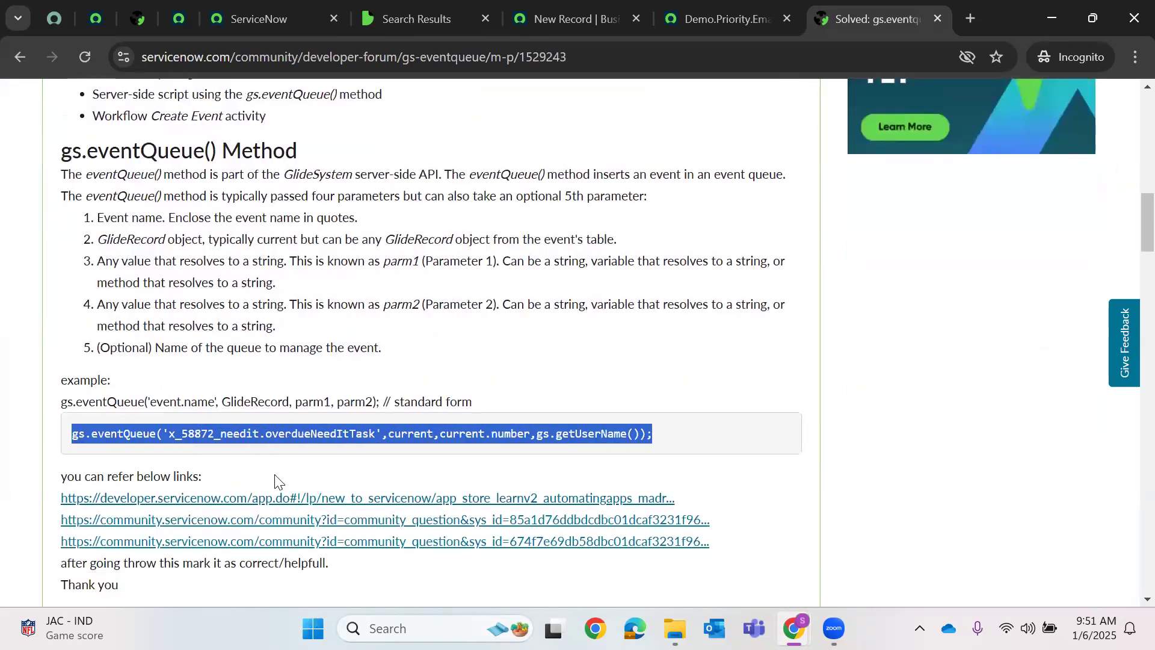
click(476, 436)
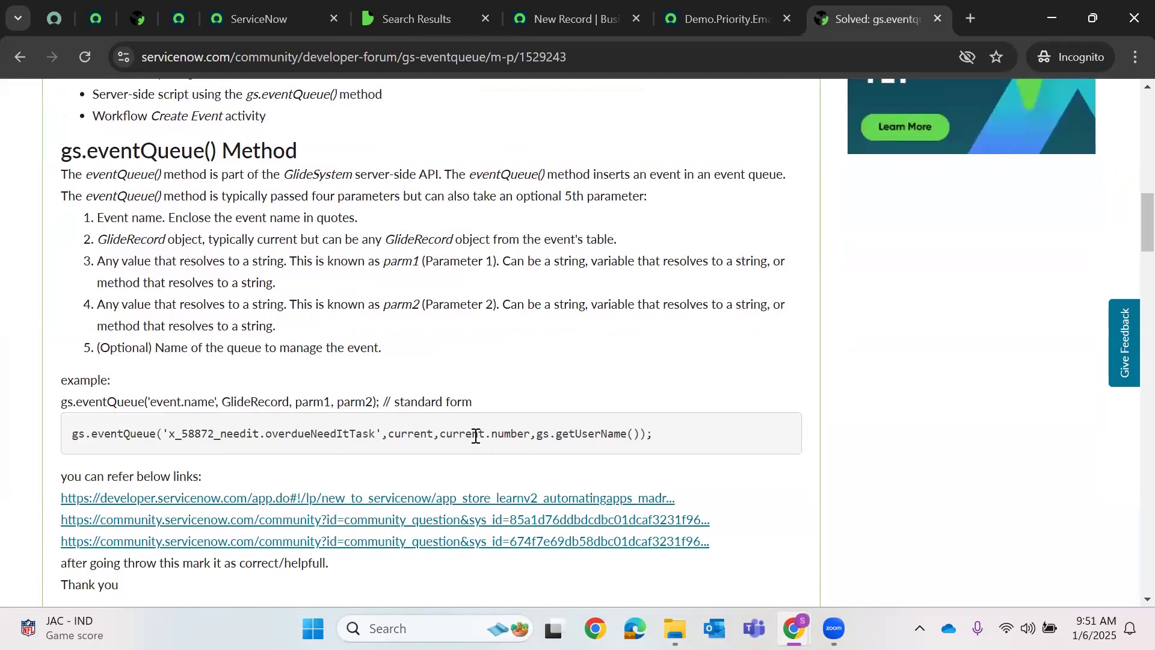
drag(443, 440, 532, 440)
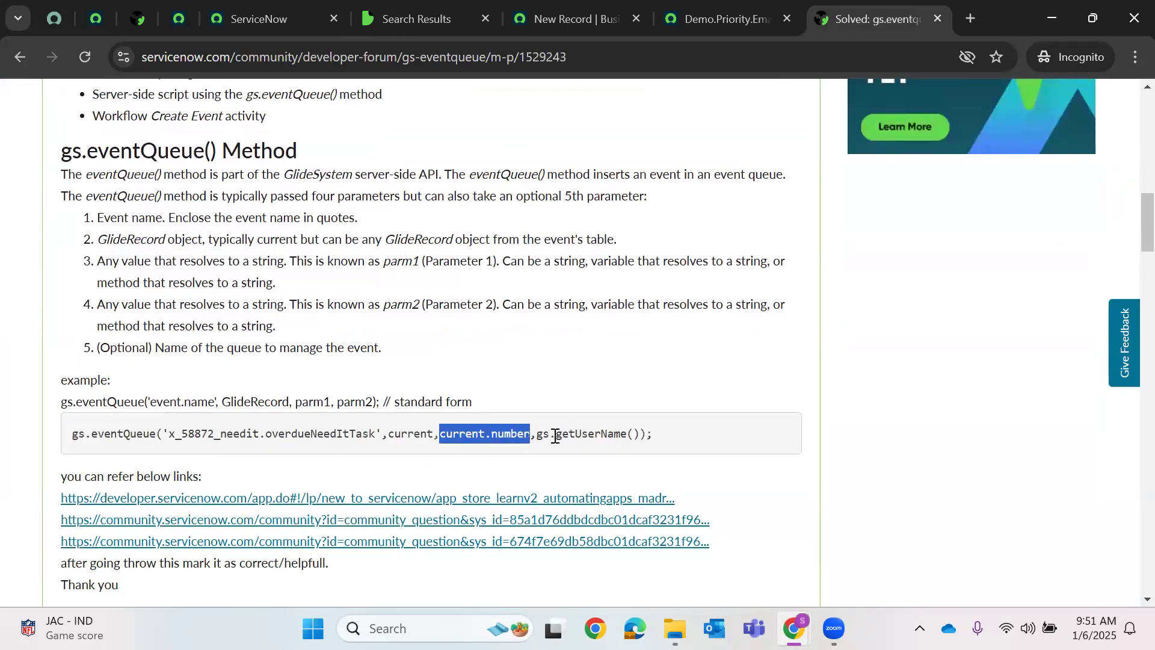
double_click(542, 436)
shift+click(642, 439)
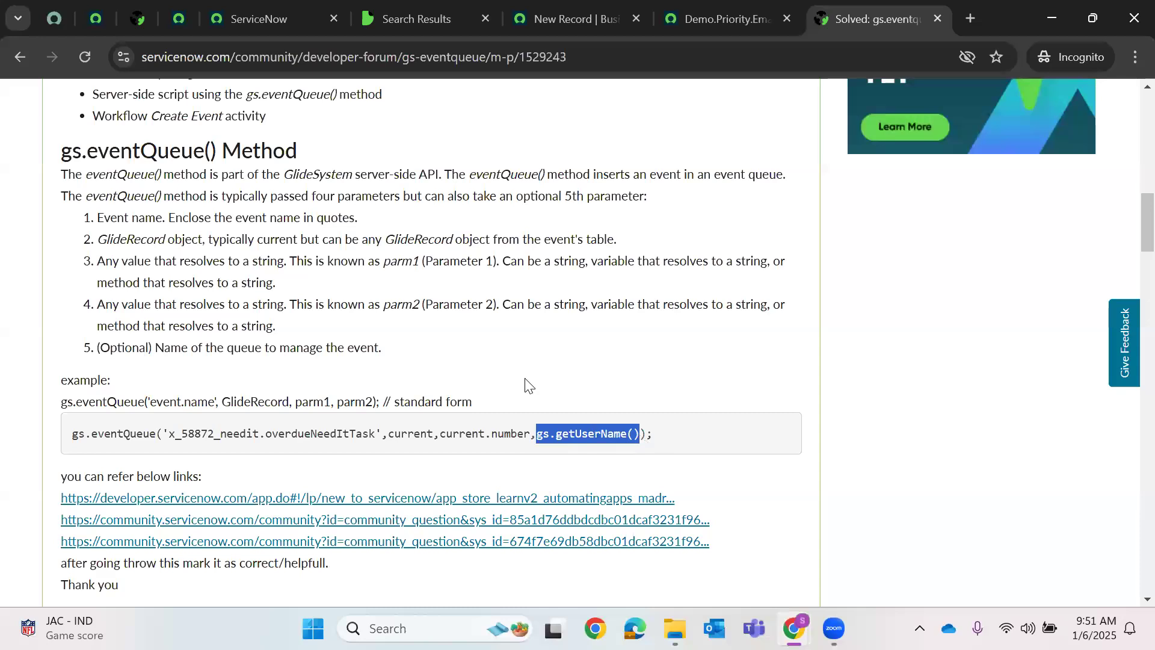
scroll(517, 349, down, 1)
click(415, 19)
- Search the documentation for 'gs.EventQueue', correcting a typo in the query
scroll(550, 237, down, 4)
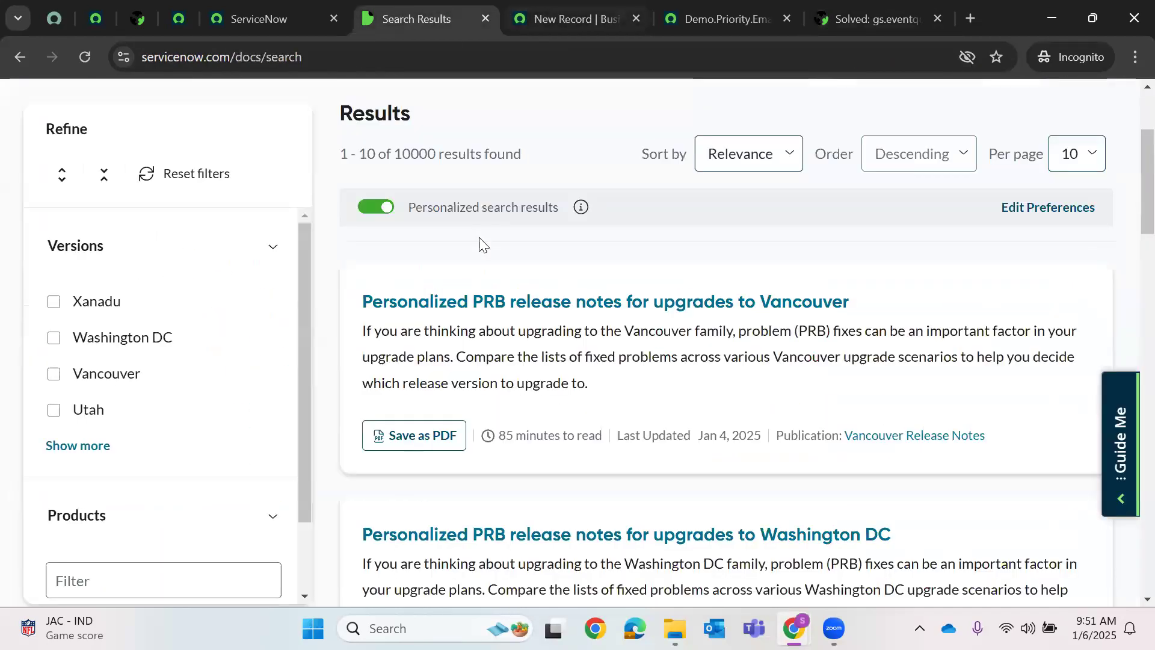
scroll(479, 243, down, 4)
scroll(525, 335, down, 15)
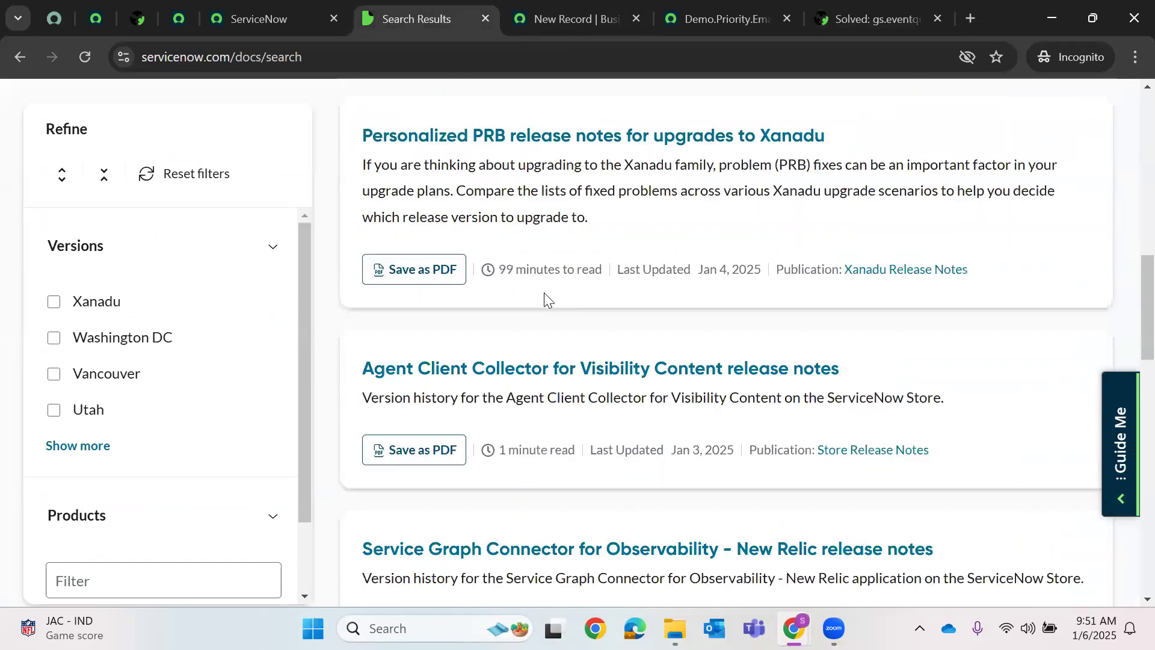
scroll(650, 197, up, 20)
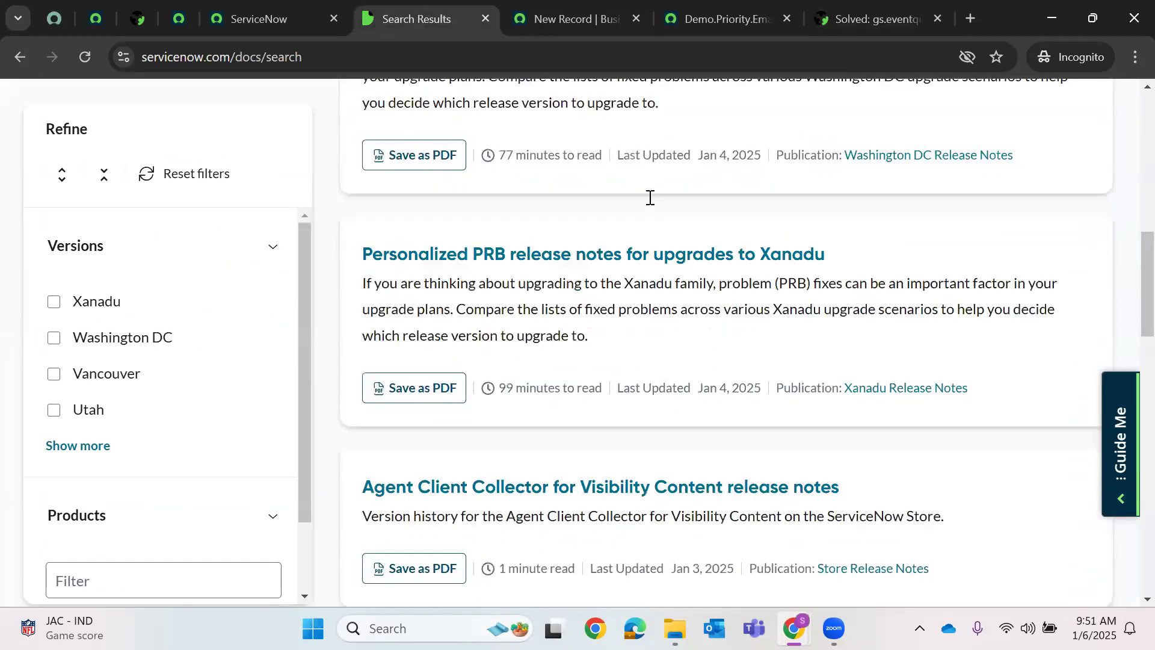
click(649, 197)
text(gs.Evenet)
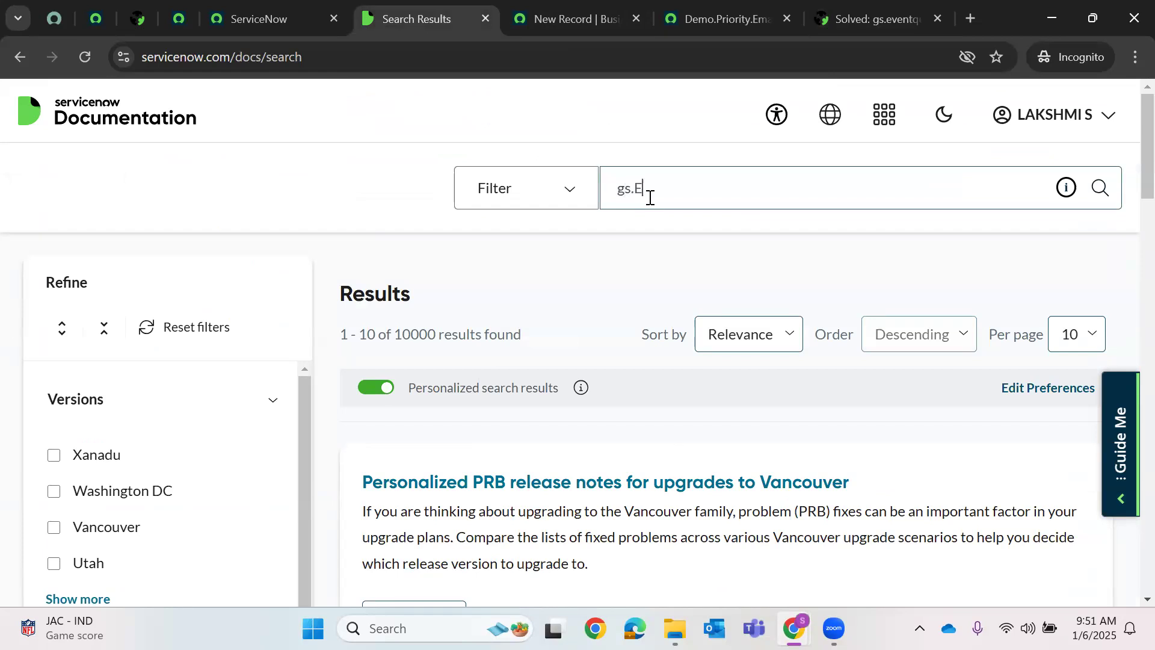
key(BackSpace)
key(BackSpace)
text(tQueue)
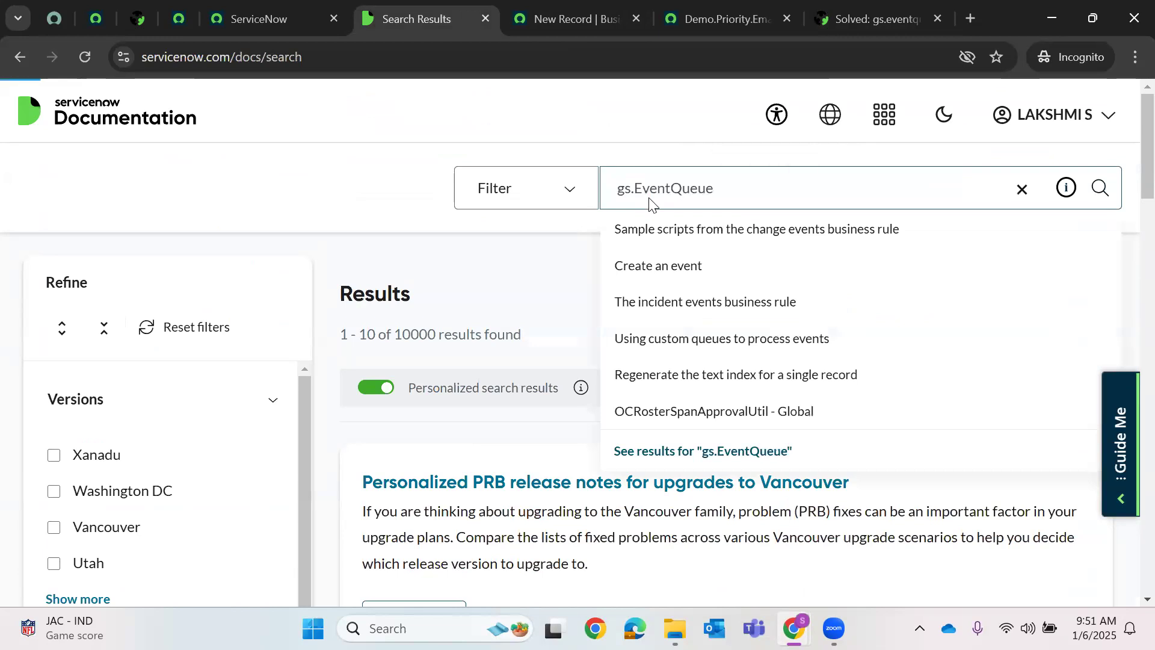
key(Return)
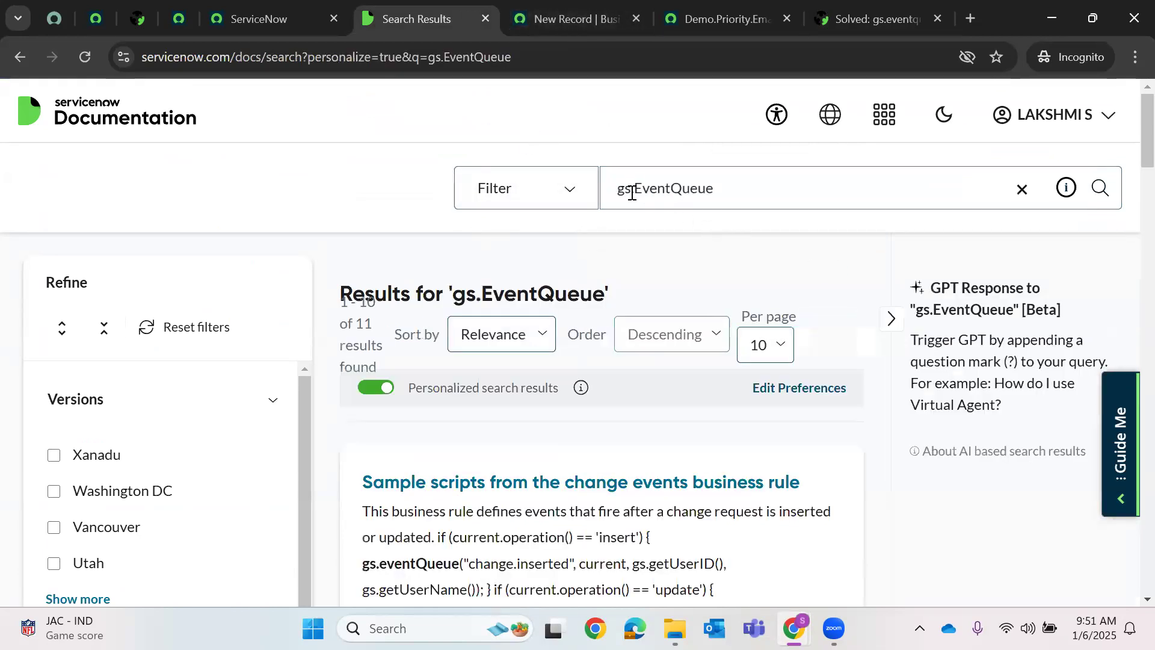
- Browse those results, then refine the search to 'gs.EventQueue format'
scroll(481, 379, down, 3)
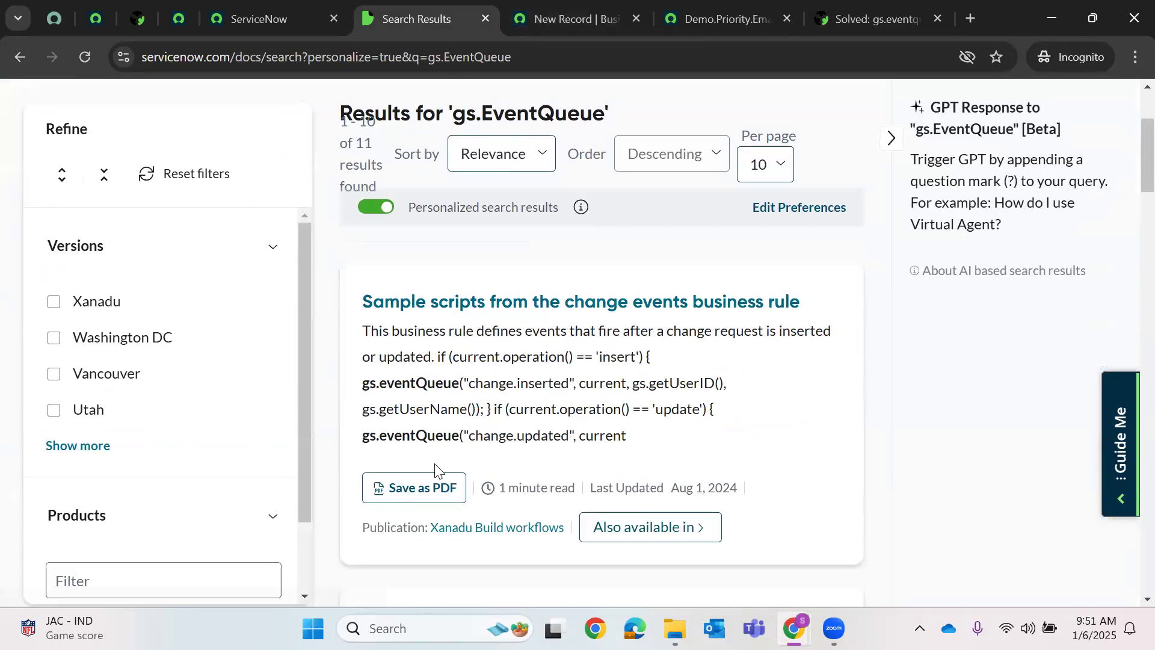
scroll(435, 468, down, 6)
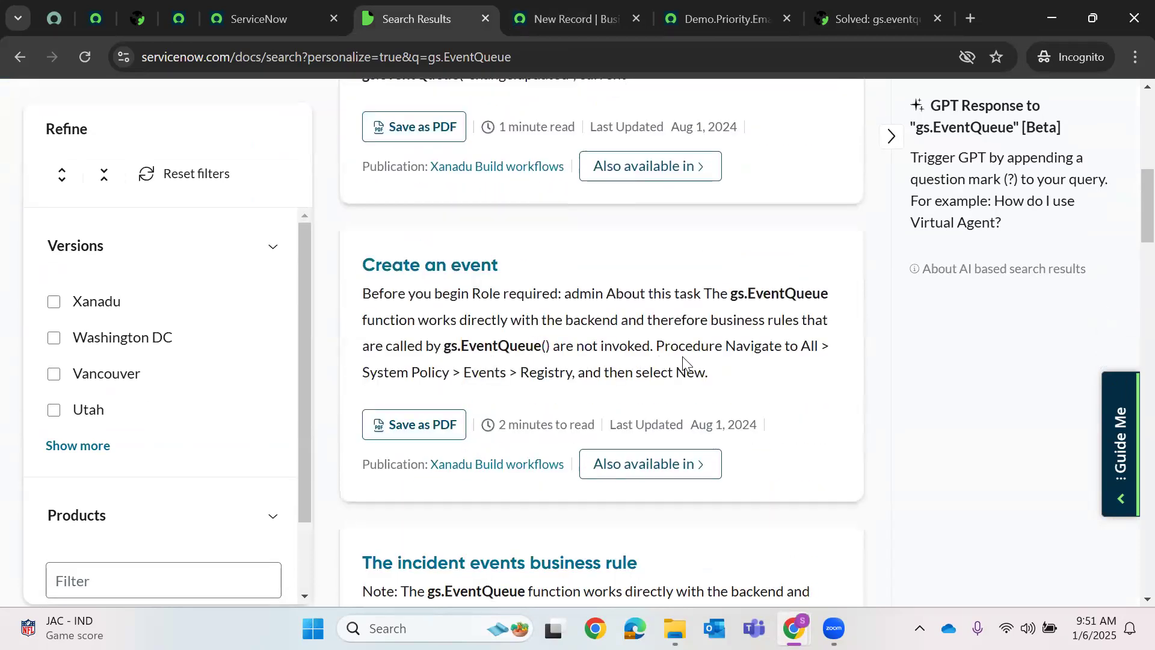
scroll(674, 364, down, 3)
scroll(526, 361, down, 3)
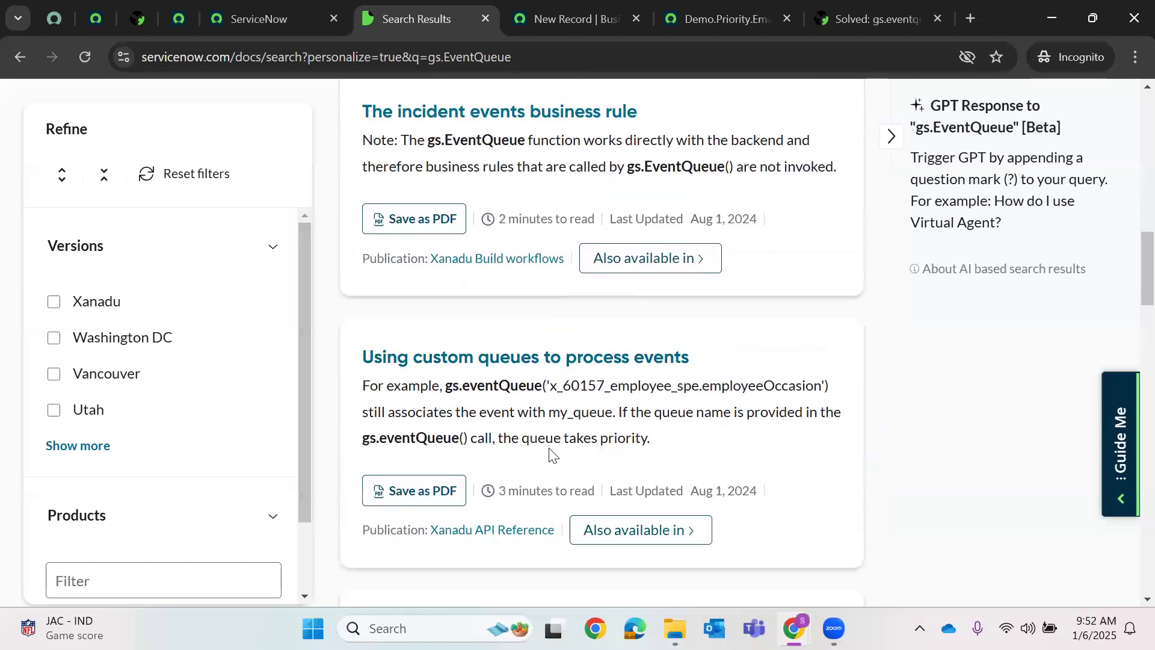
scroll(599, 445, down, 4)
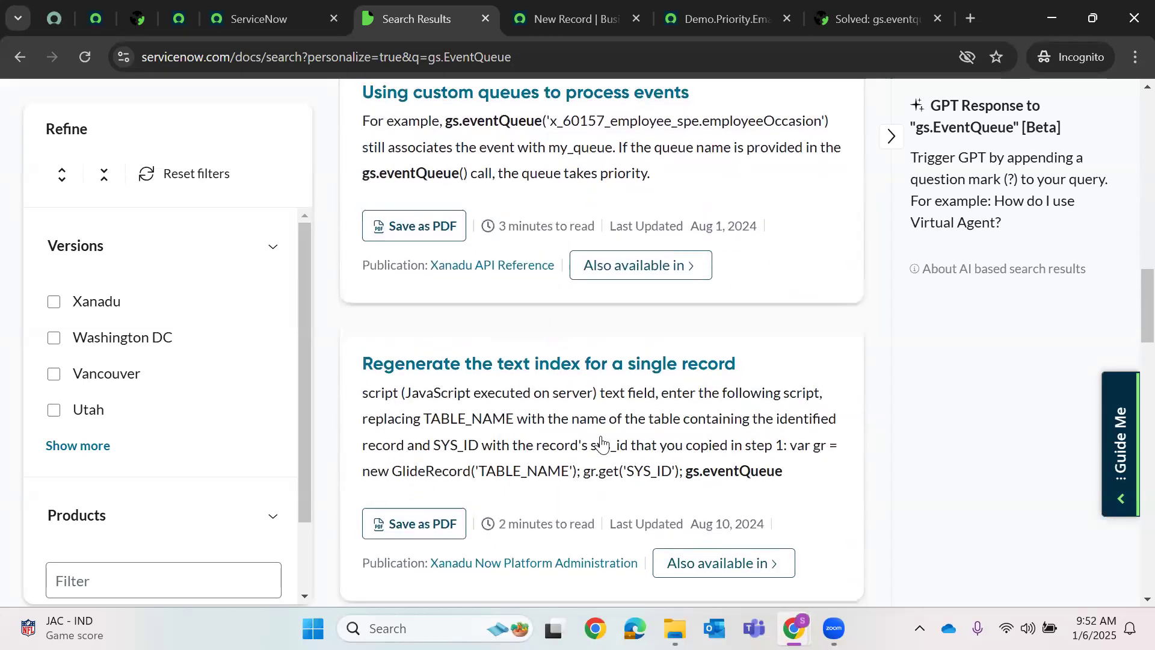
scroll(576, 213, up, 10)
scroll(712, 198, up, 5)
click(766, 207)
text(format)
key(Return)
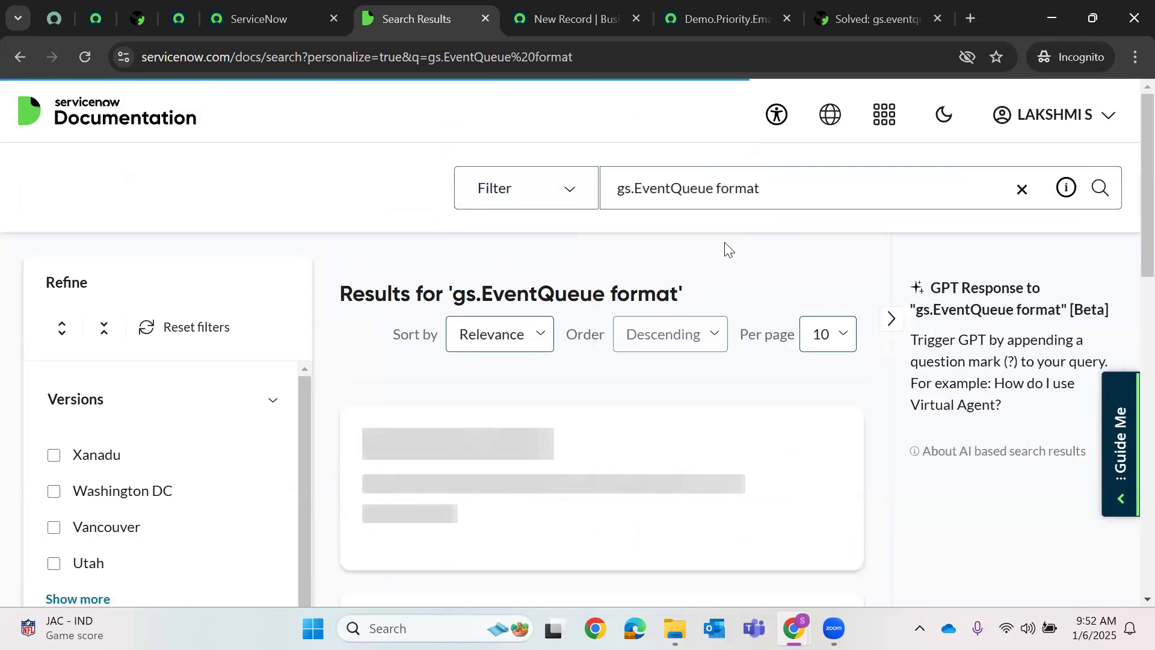
scroll(728, 292, down, 3)
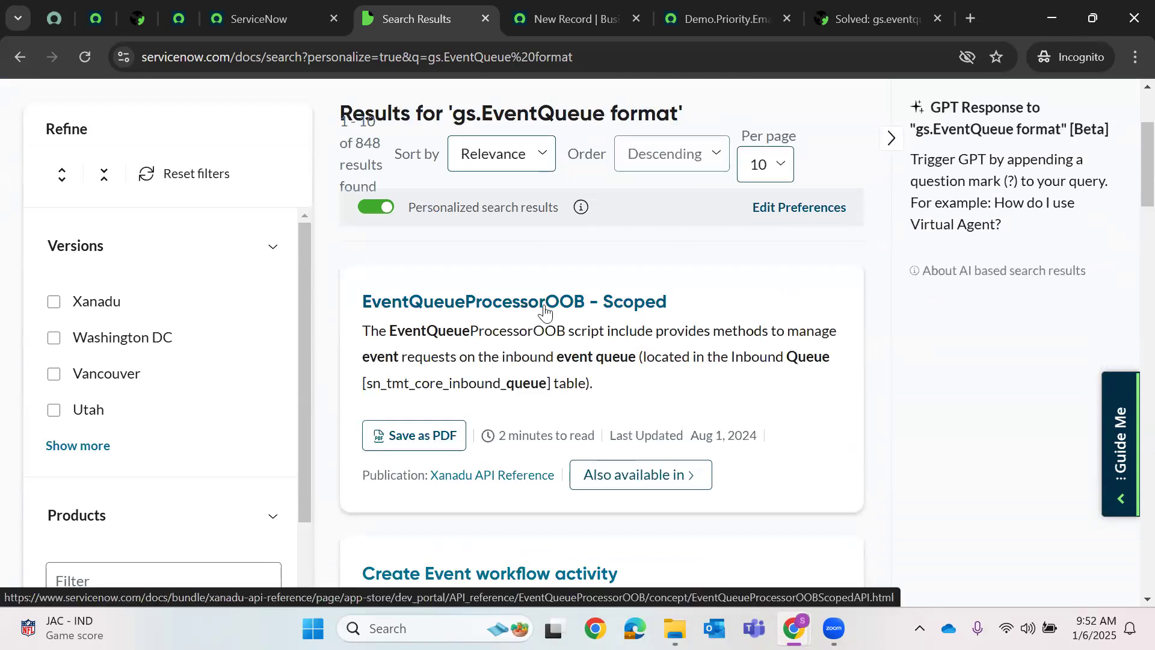
click(545, 310)
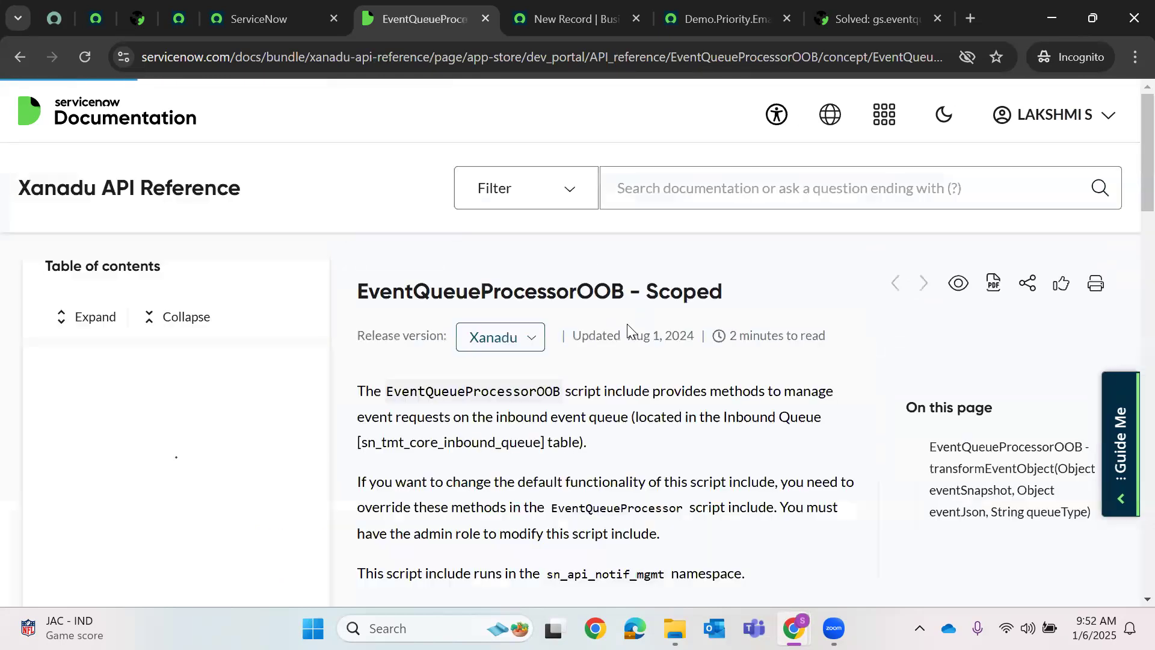
scroll(614, 343, down, 6)
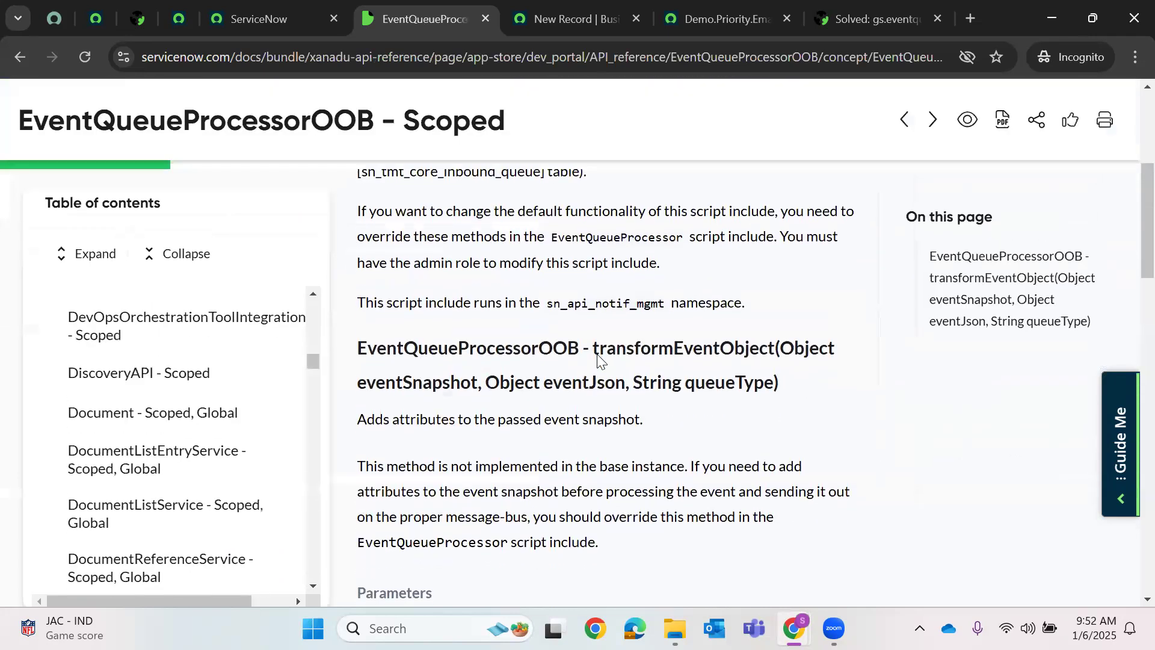
scroll(599, 354, down, 10)
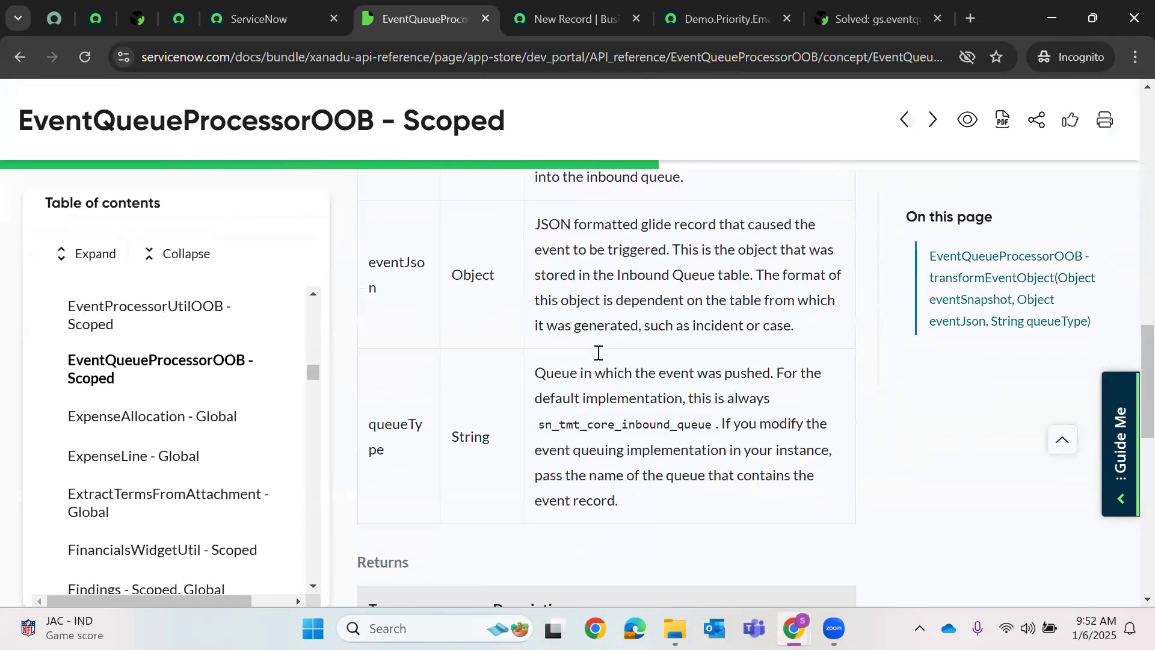
scroll(598, 355, down, 5)
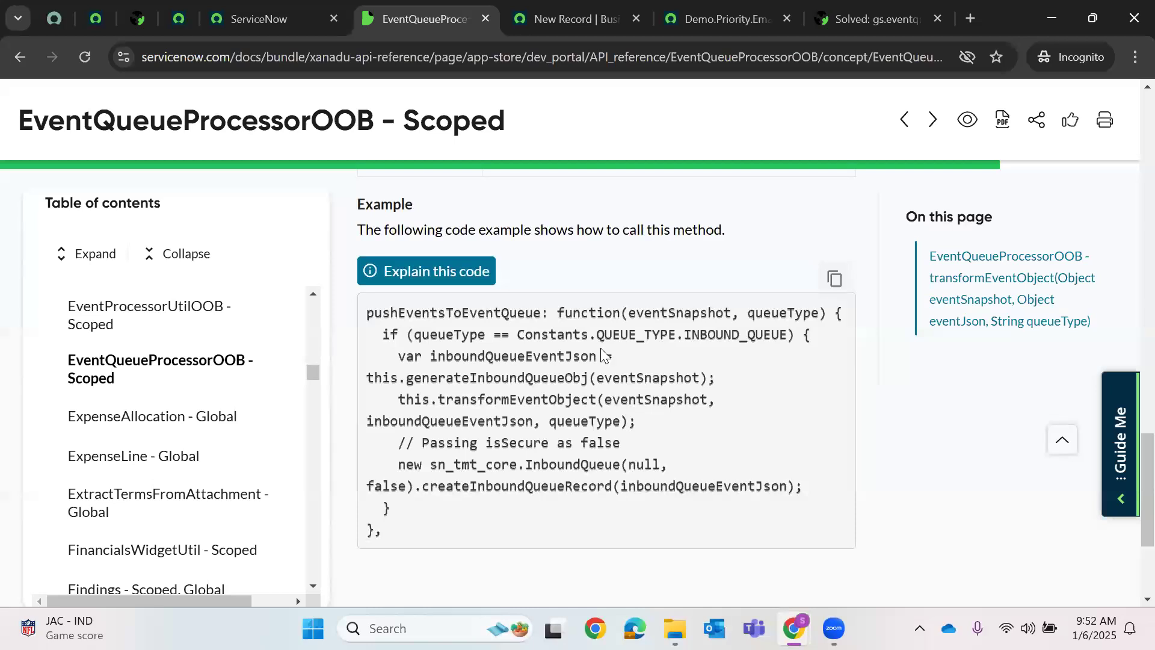
scroll(602, 353, down, 3)
scroll(609, 320, up, 18)
key(alt+Left)
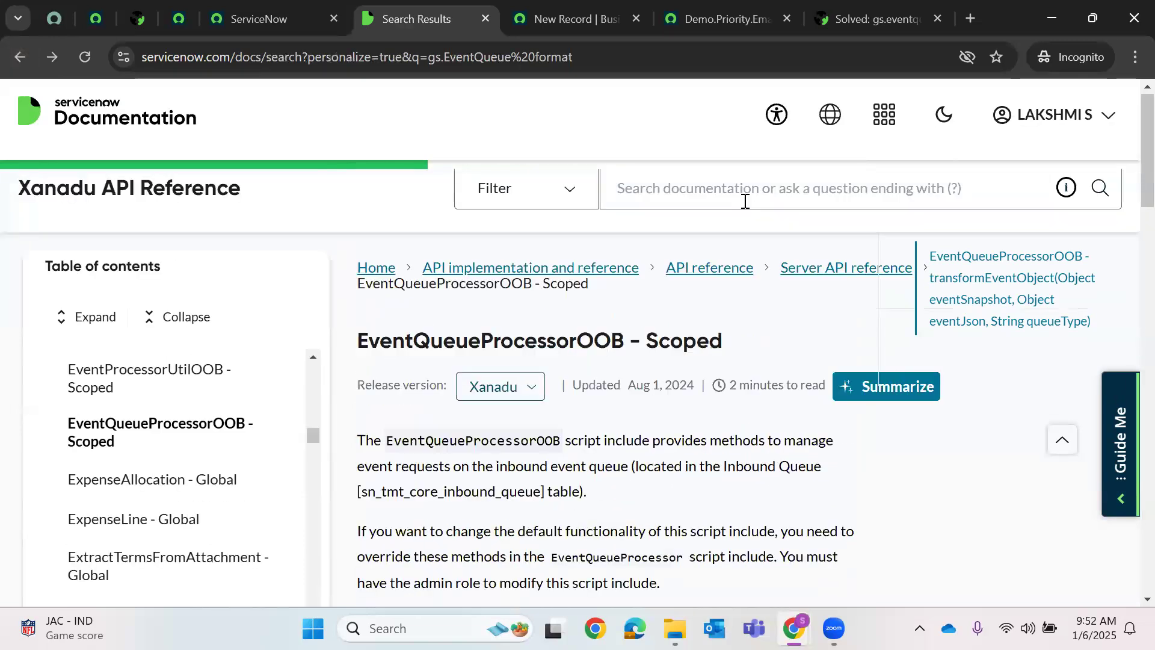
- Replace the docs query with 'eventQueue()', skim the results, and close the Search Results tab
triple_click(789, 184)
key(BackSpace)
text(event)
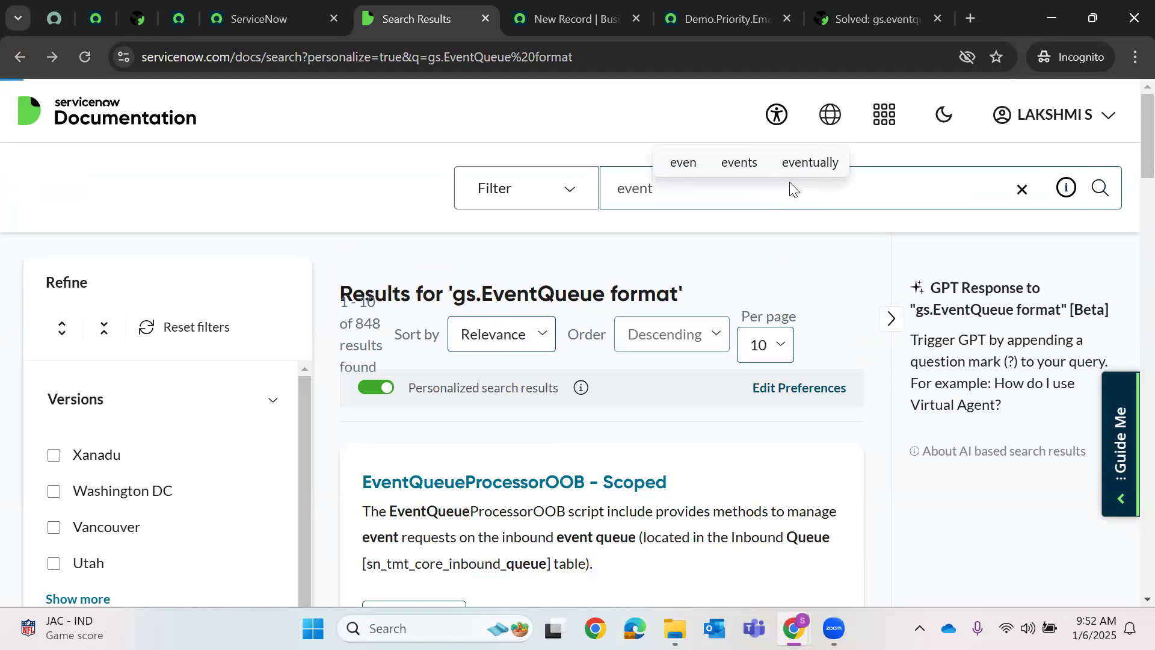
text(Queue())
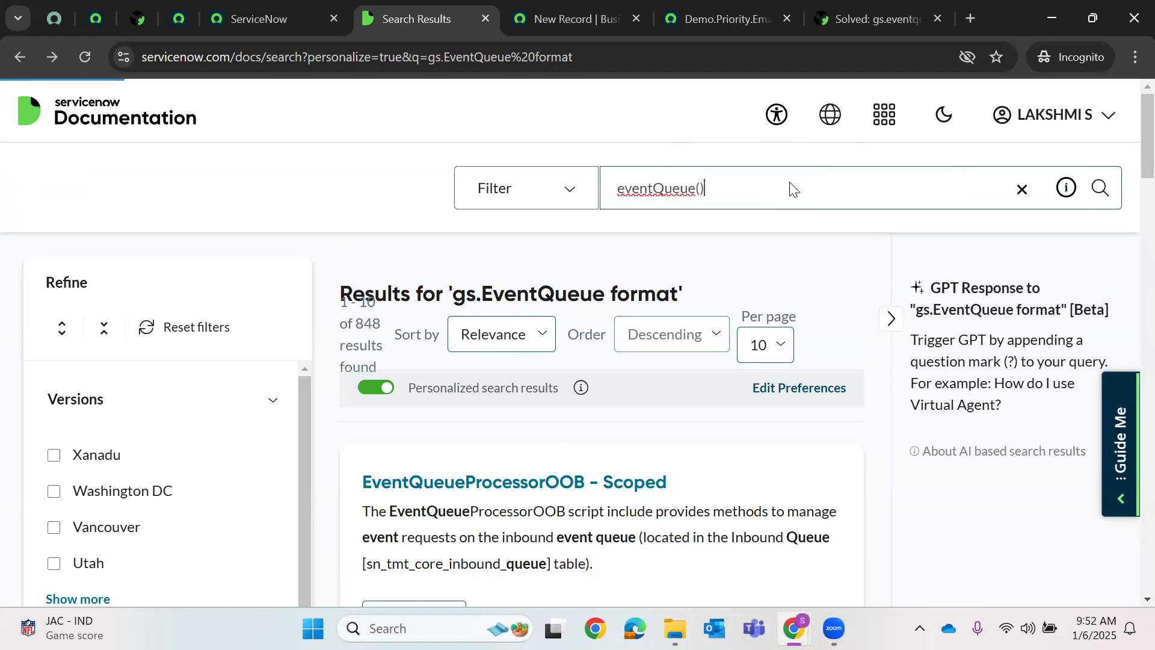
key(Return)
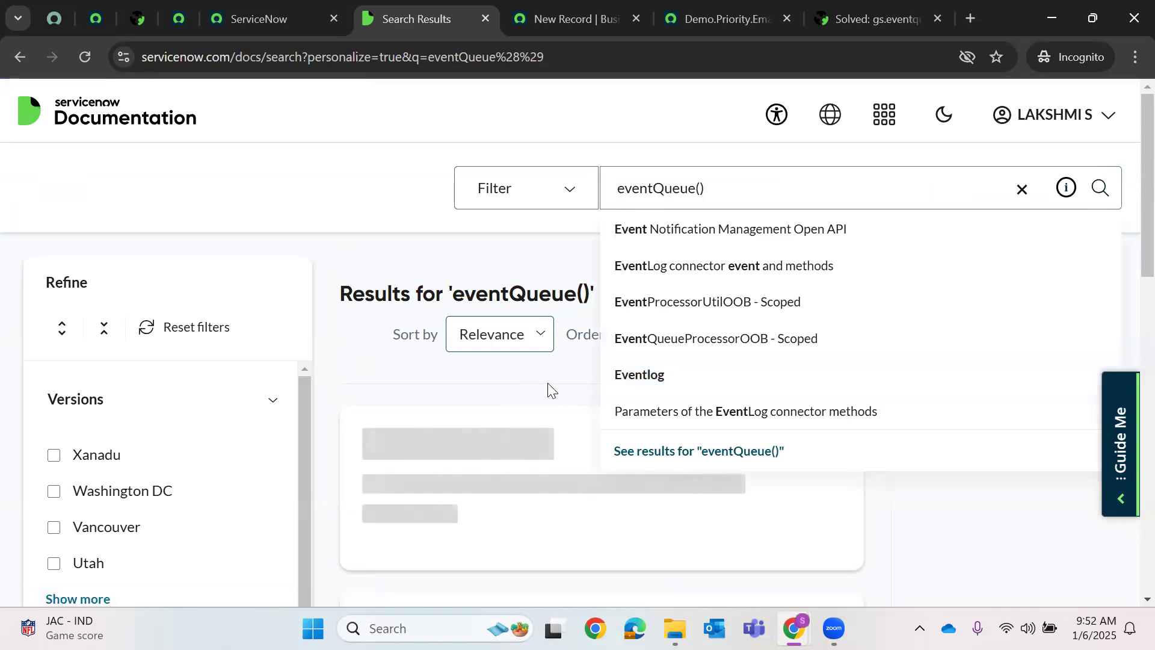
scroll(604, 389, down, 2)
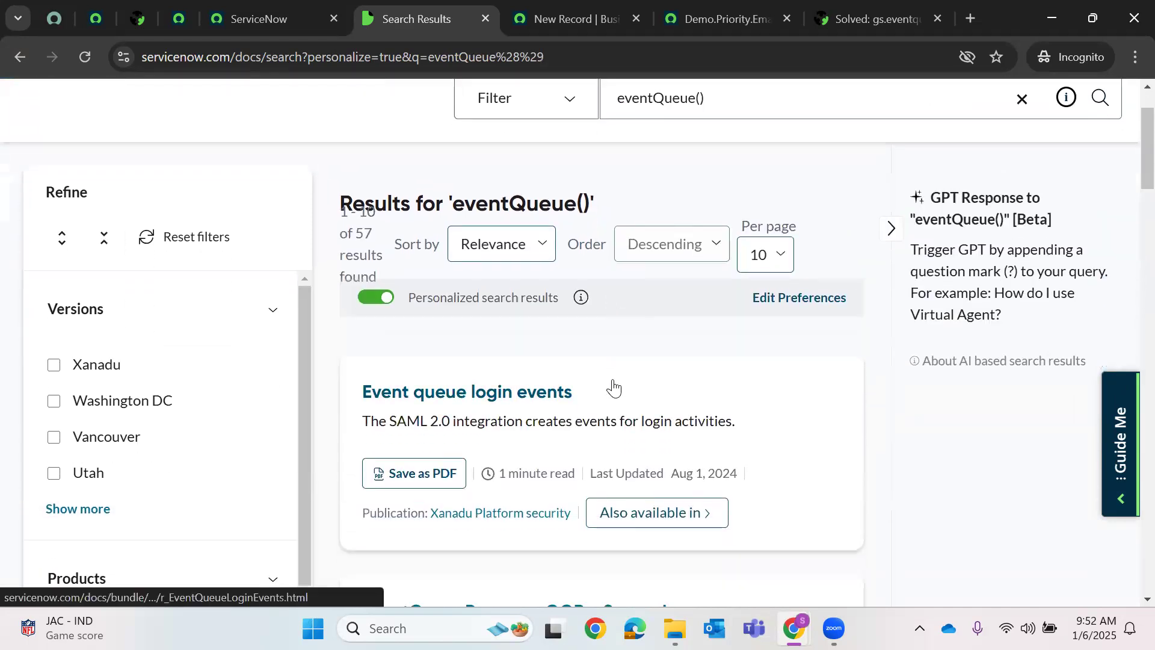
scroll(614, 388, down, 7)
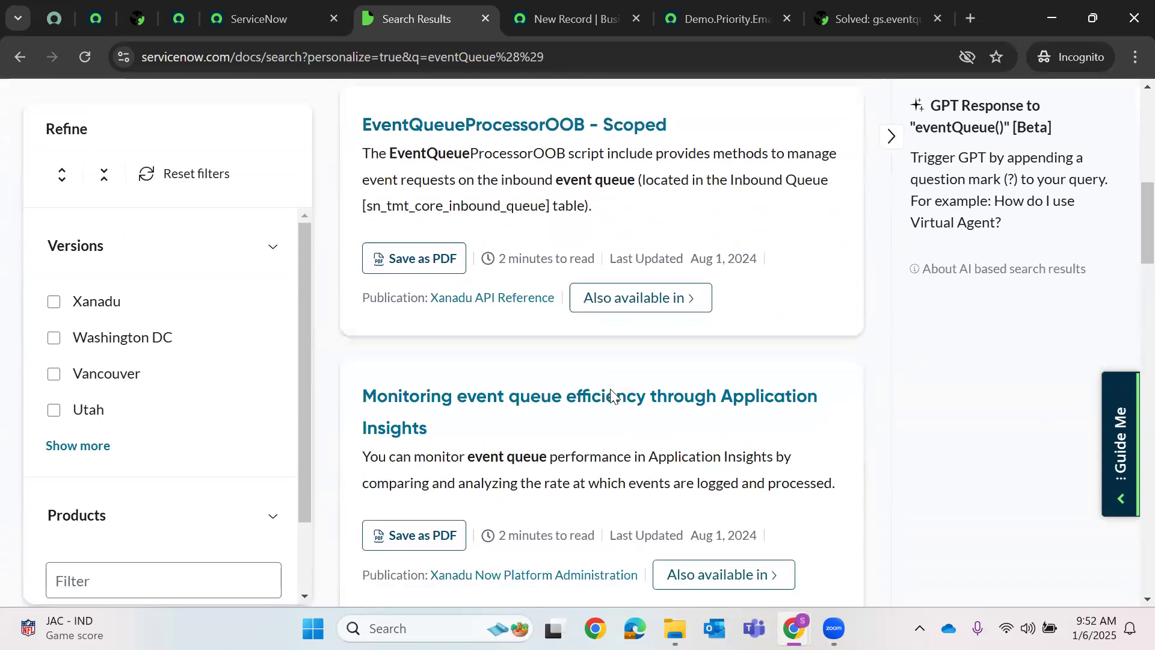
scroll(612, 394, down, 2)
scroll(612, 394, down, 4)
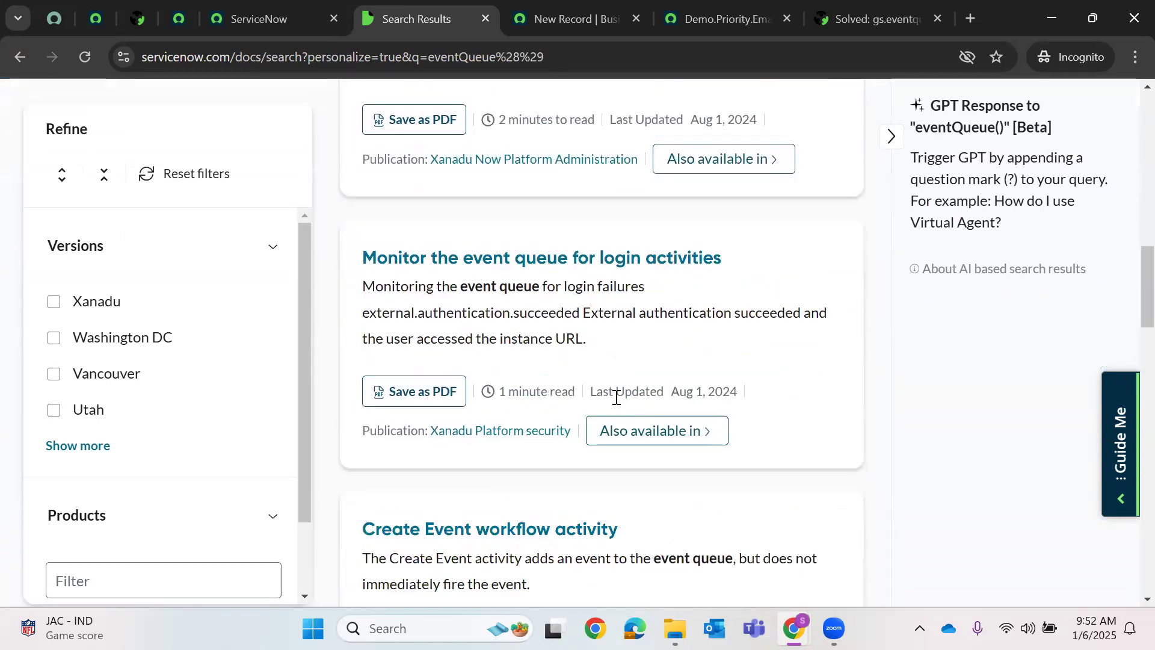
scroll(616, 397, down, 15)
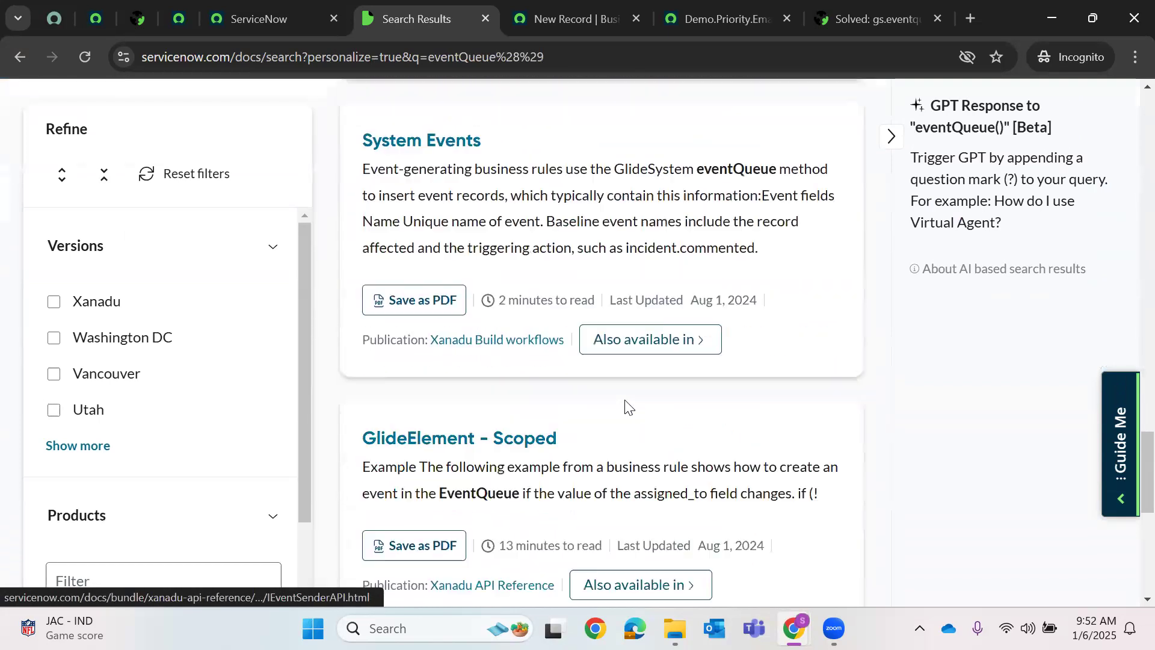
scroll(627, 407, down, 3)
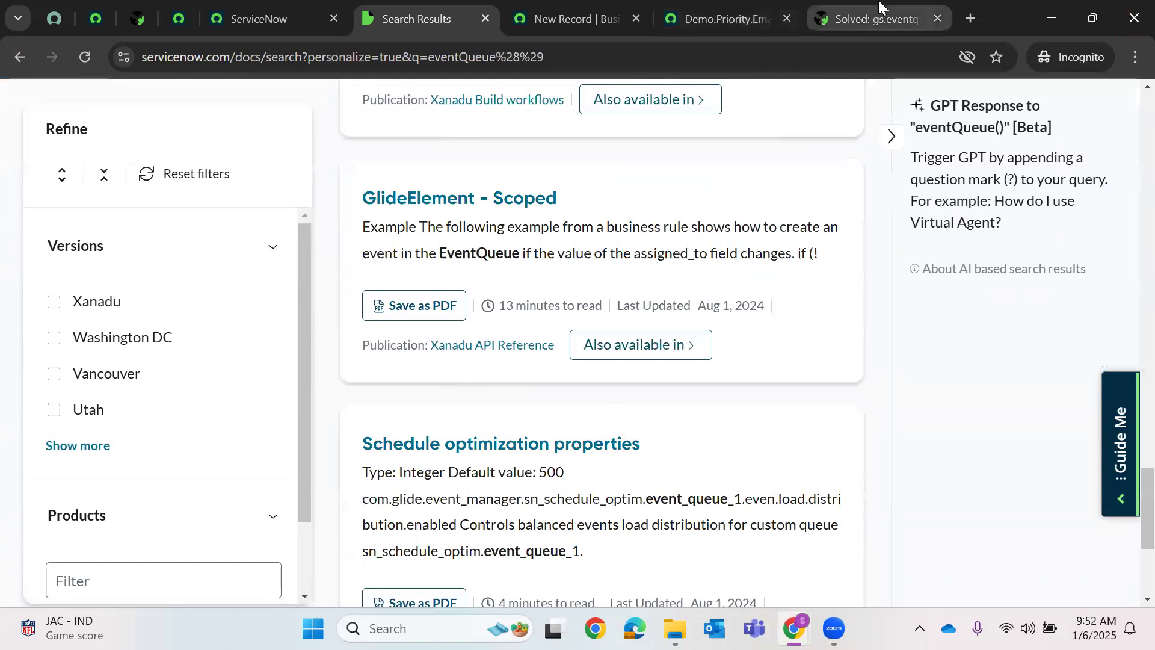
scroll(627, 441, down, 4)
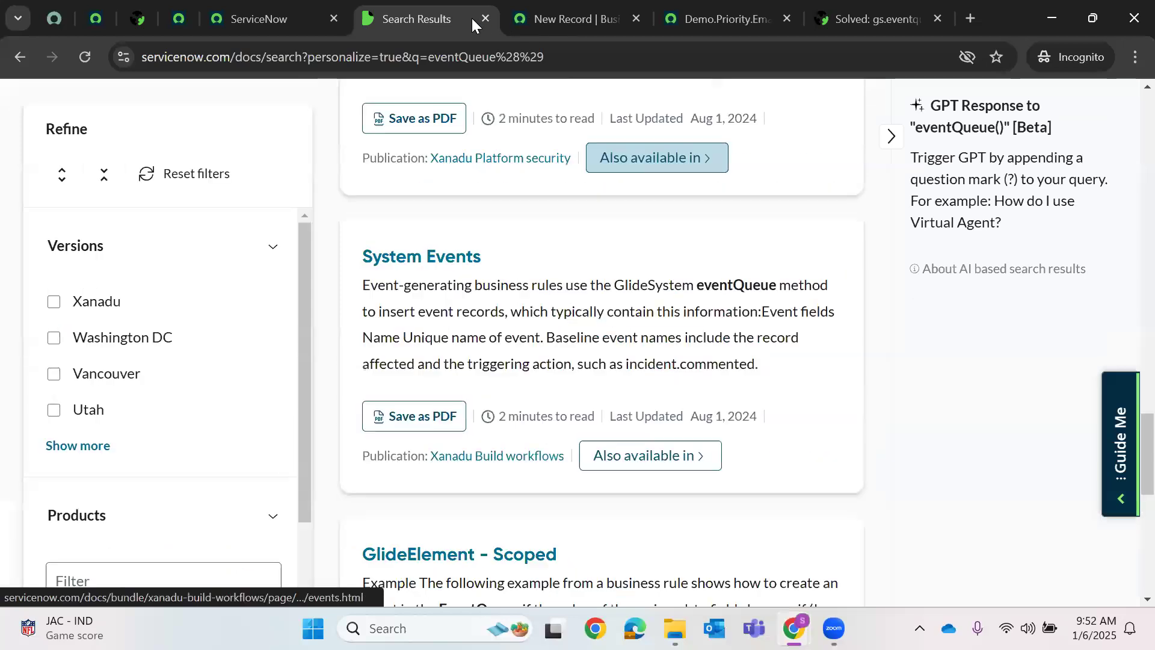
click(481, 19)
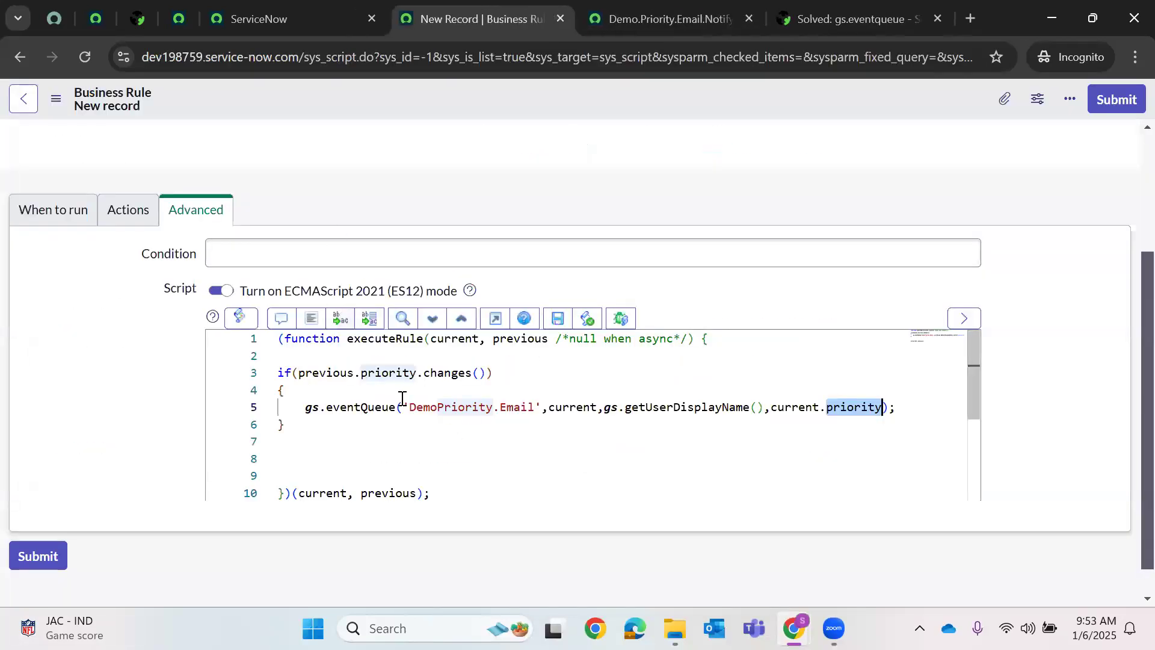
- Add a trial gs.eventQueue() line after line 5, then delete it and leave the script unchanged
click(898, 409)
scroll(921, 418, down, 1)
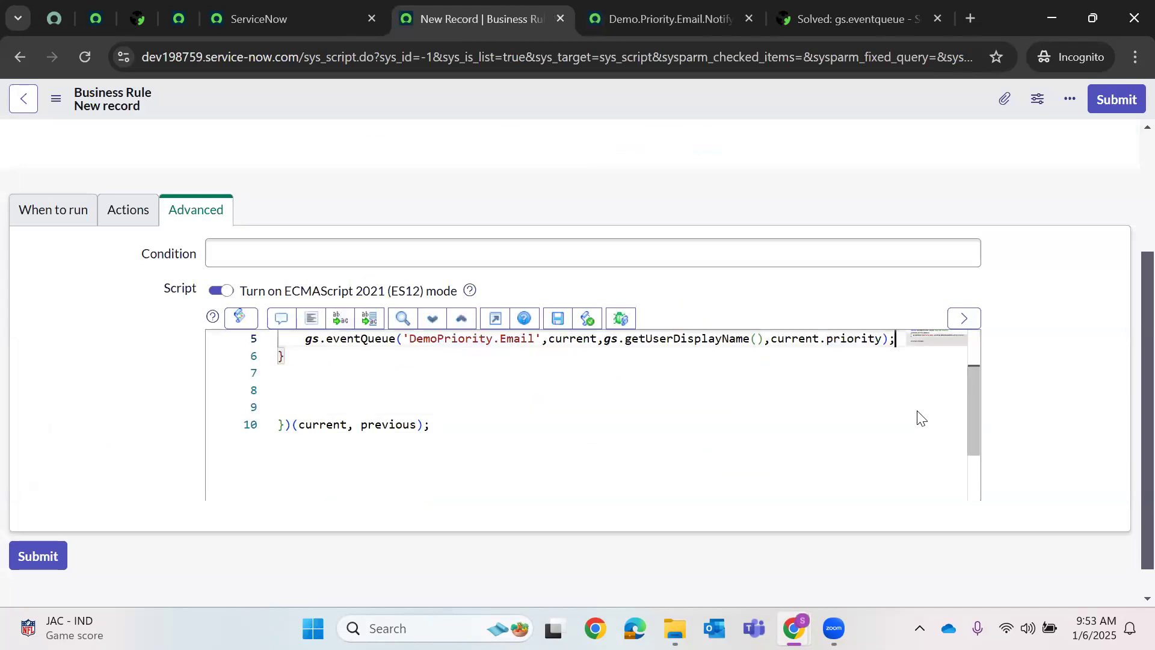
key(Return)
text(gs)
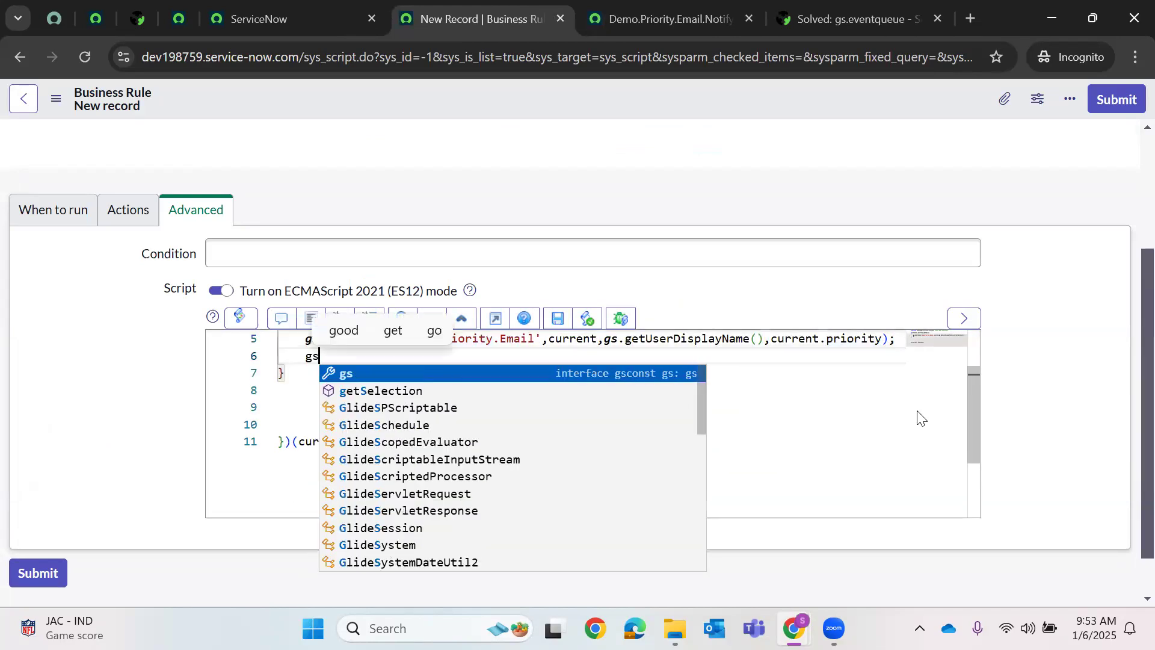
text(.eventQueue()
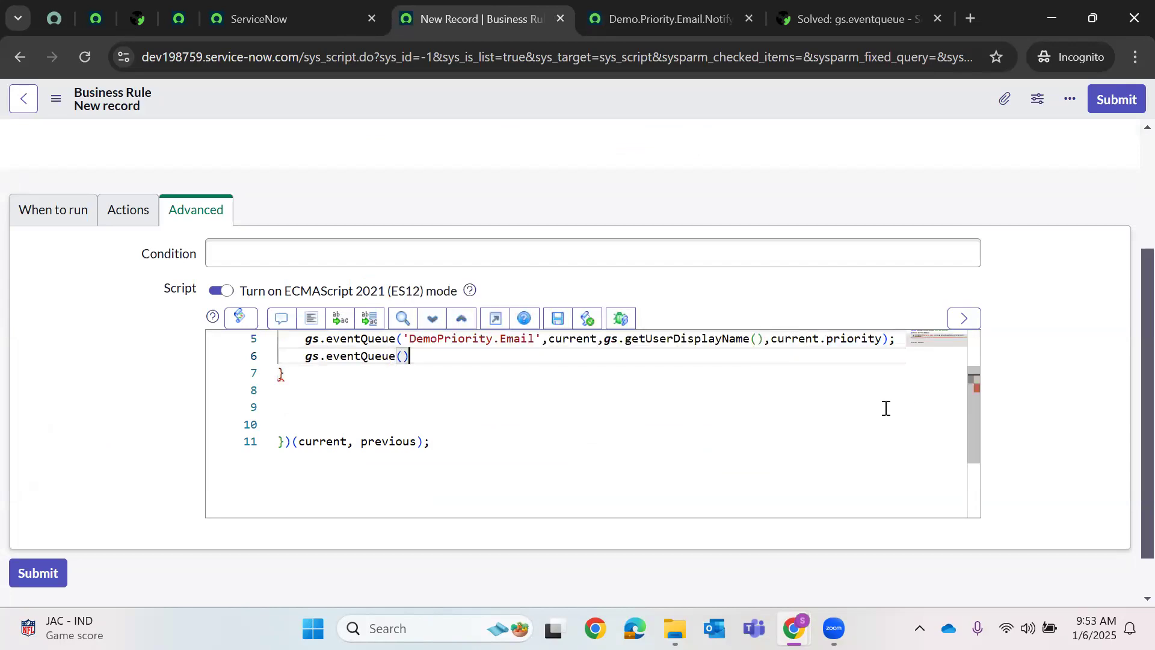
scroll(727, 433, up, 2)
key(BackSpace)
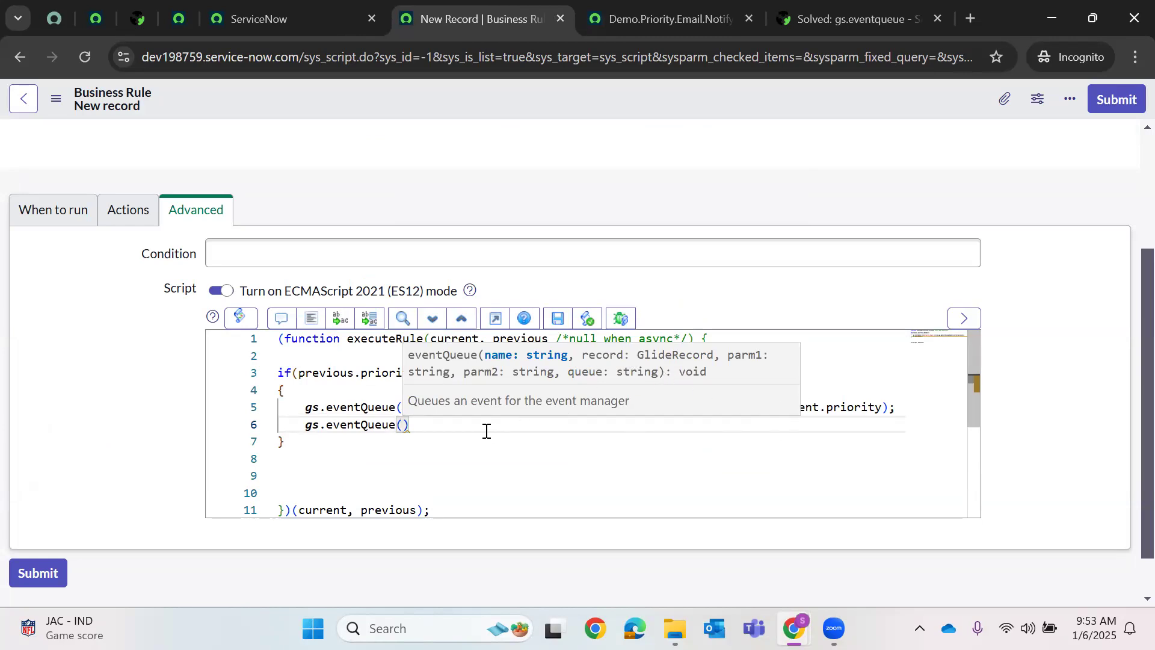
drag(464, 435, 299, 421)
key(BackSpace)
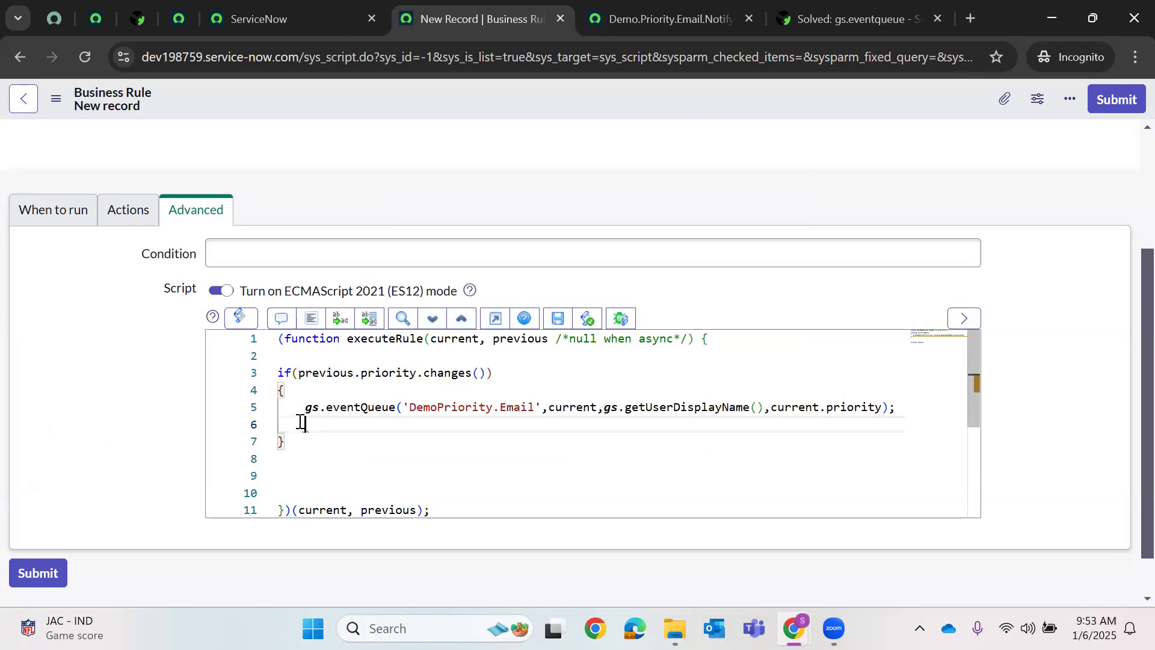
click(662, 18)
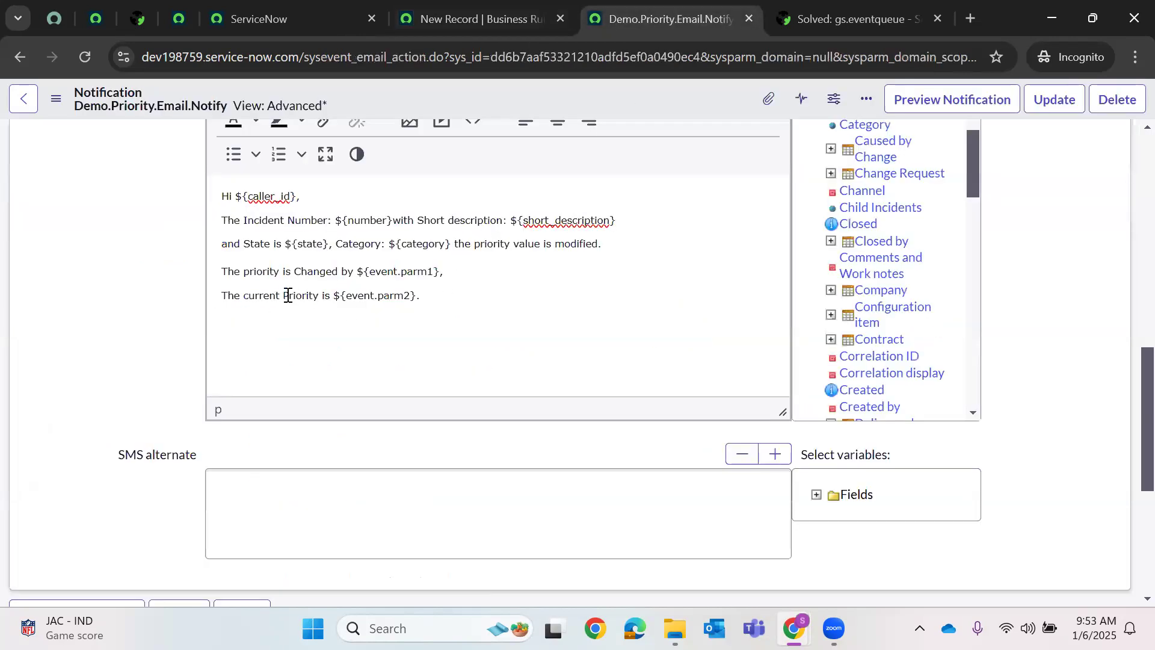
- Reword the message to 'The current or new Priority' and add a 'Thank You! Best Regards' sign-off with a signature name
click(283, 296)
text(or new )
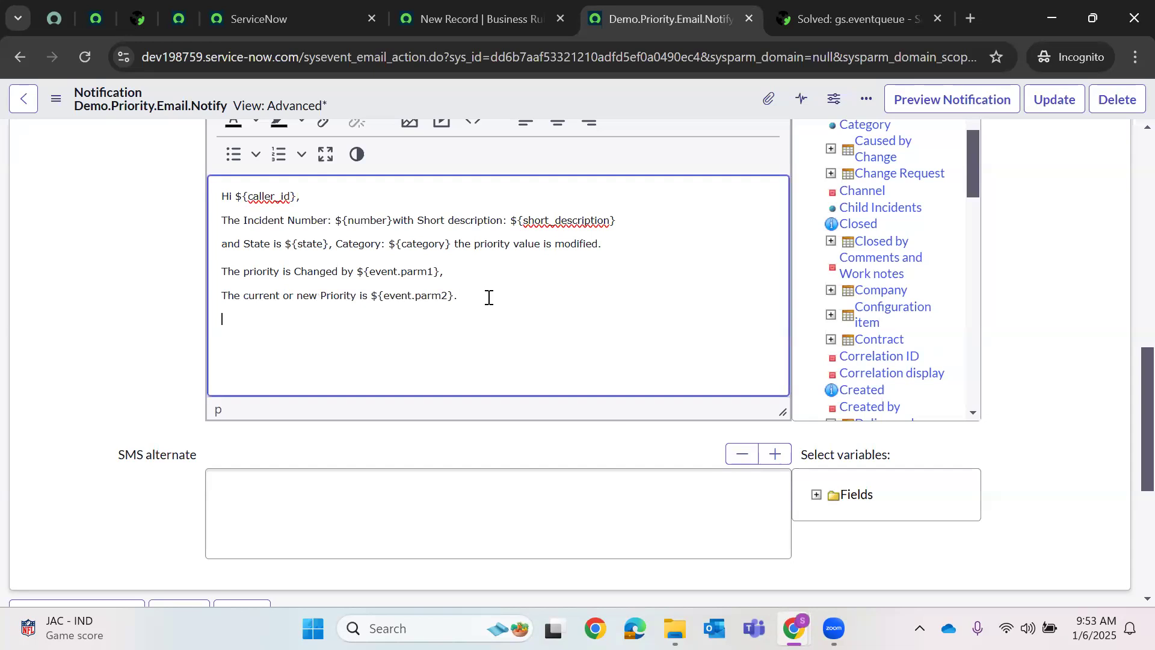
text(You)
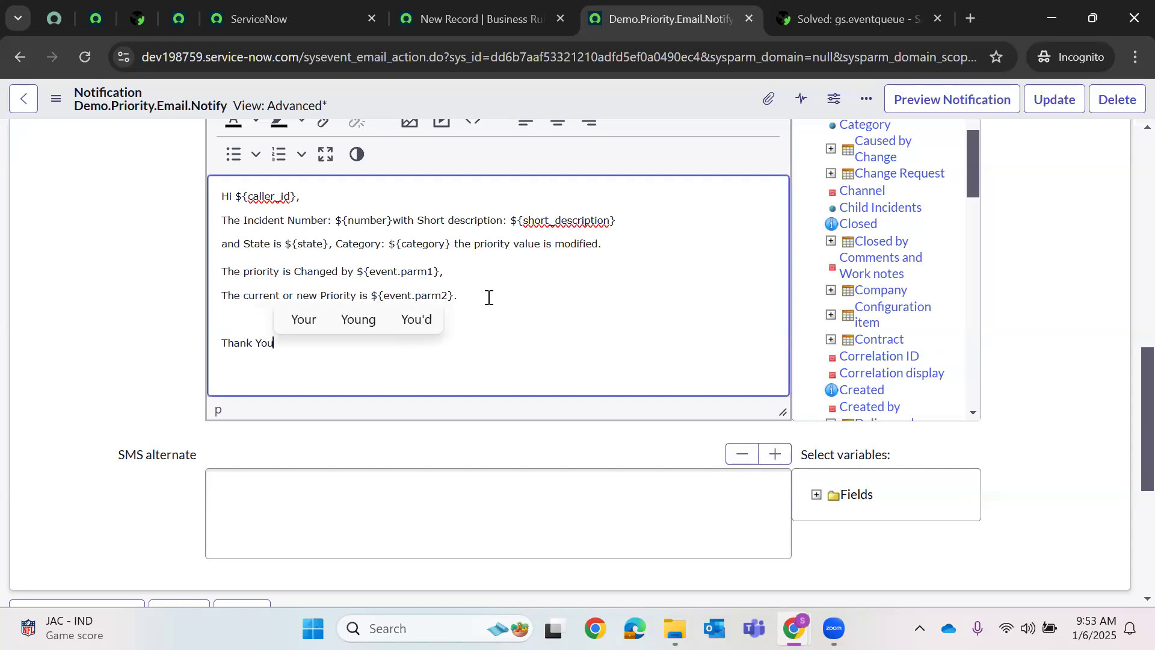
text(!)
key(Return)
text(B)
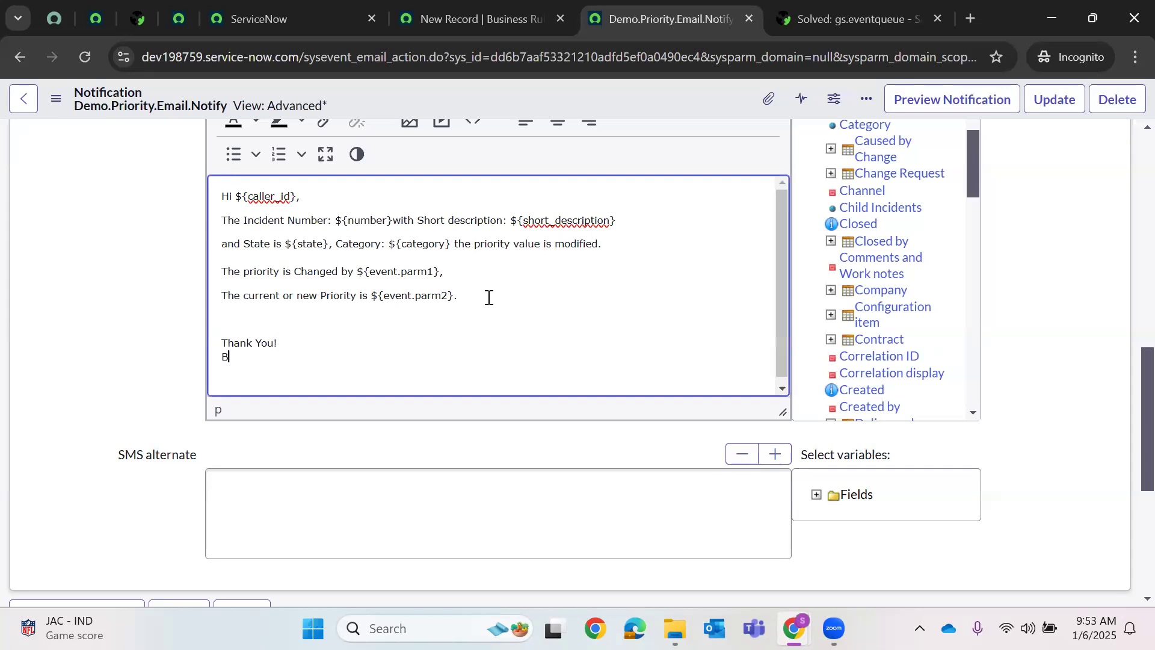
text(est Rega)
text(rds.)
text(Shreya.)
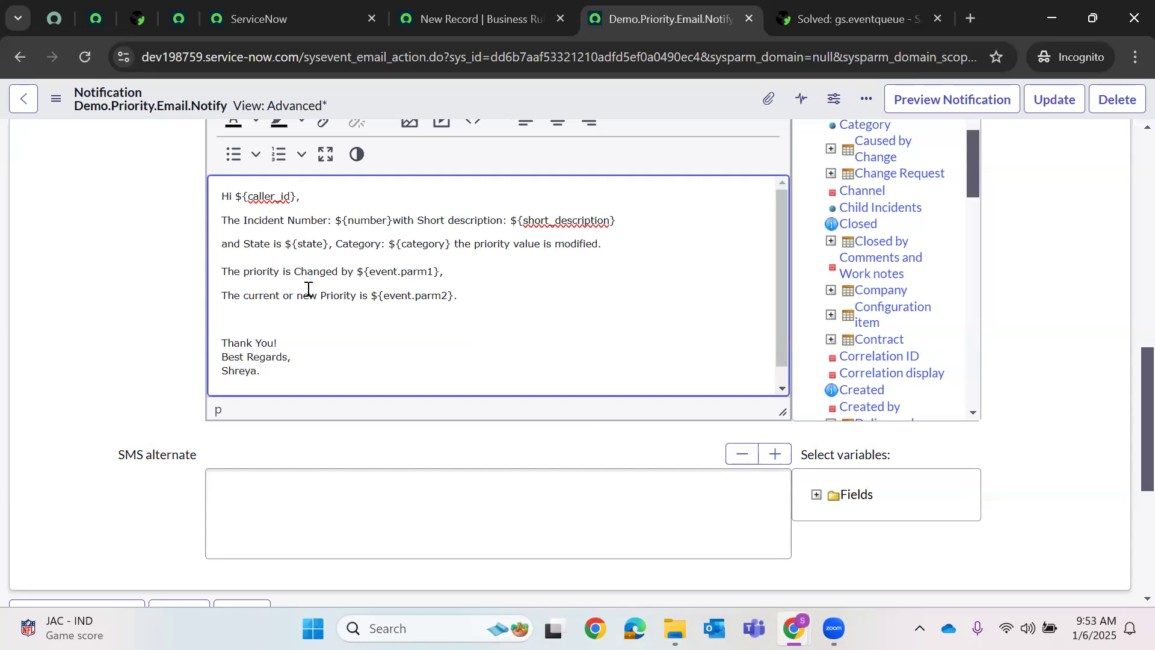
scroll(308, 290, down, 1)
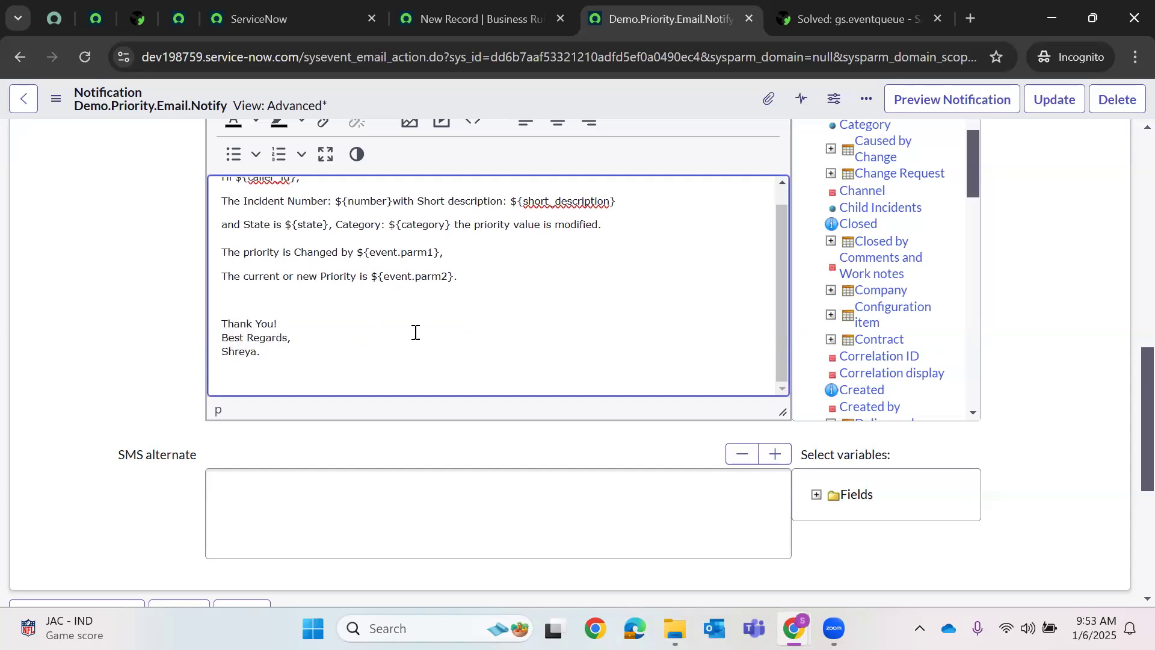
scroll(658, 358, up, 1)
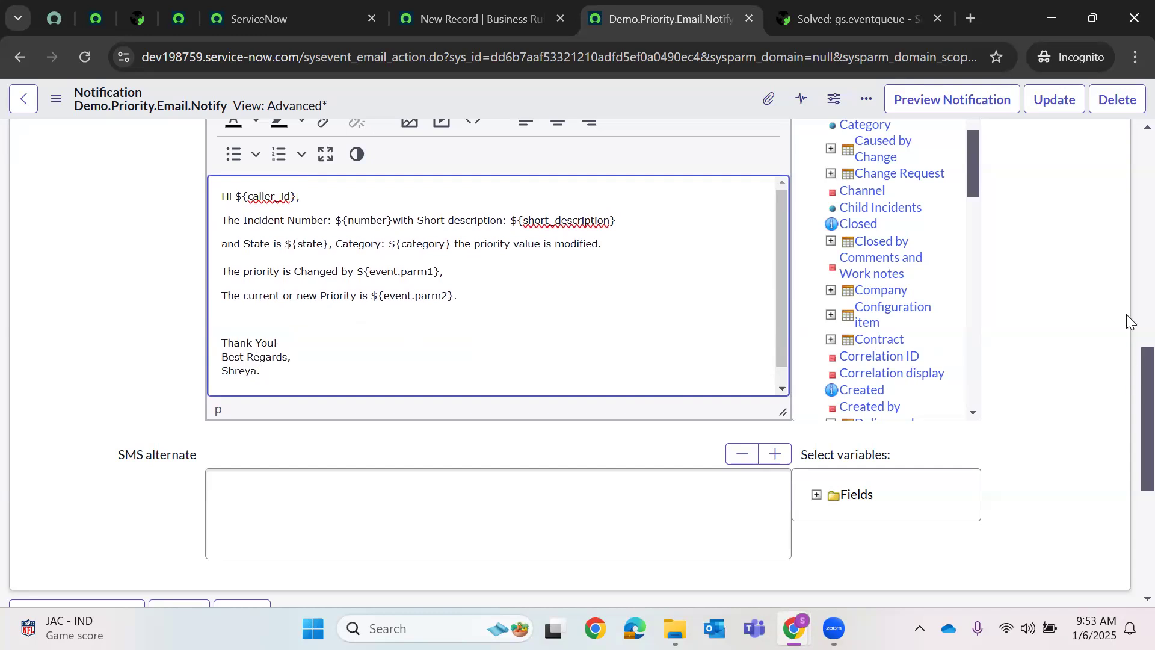
scroll(1128, 322, up, 7)
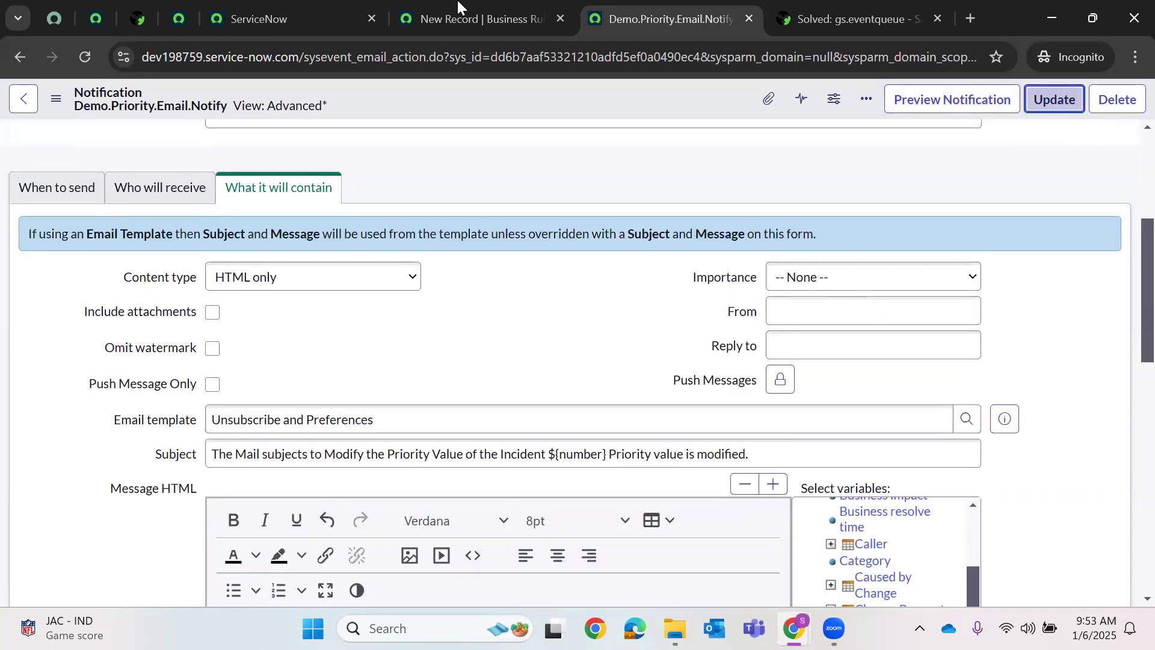
click(458, 14)
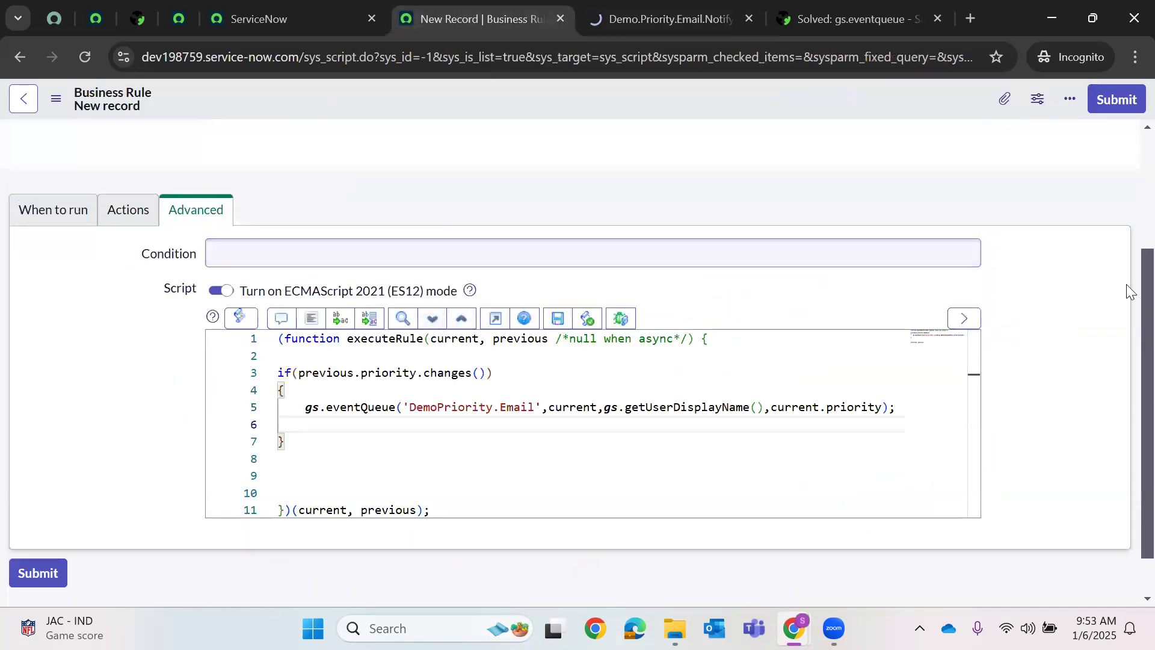
- Open the incident list by filtering the application navigator for 'Incident.'
scroll(1127, 160, up, 3)
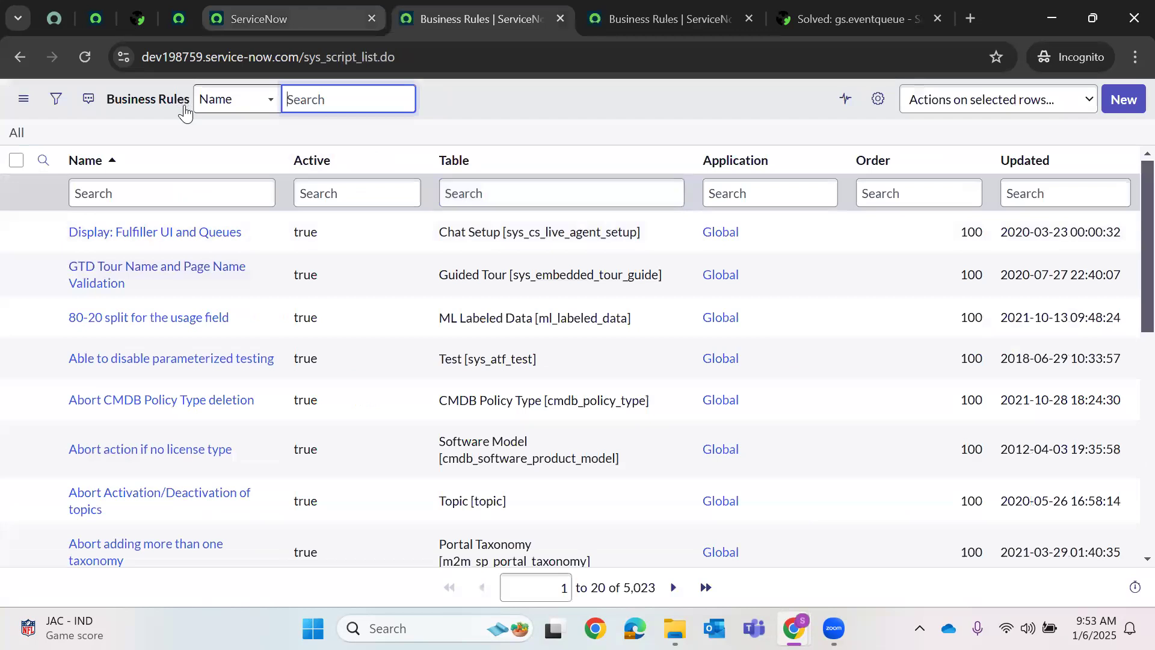
key(ctrl+shift+Tab)
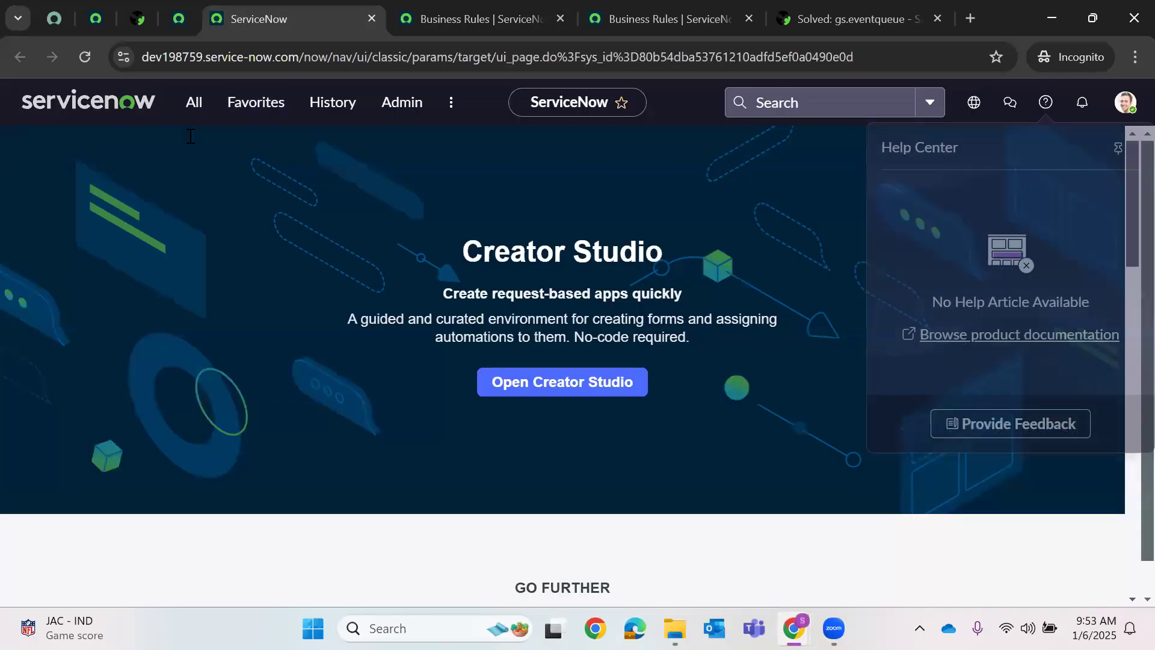
click(194, 102)
key(BackSpace)
key(BackSpace)
key(BackSpace)
key(BackSpace)
key(BackSpace)
key(BackSpace)
key(BackSpace)
key(BackSpace)
key(BackSpace)
key(BackSpace)
key(BackSpace)
key(BackSpace)
key(BackSpace)
text(Inci)
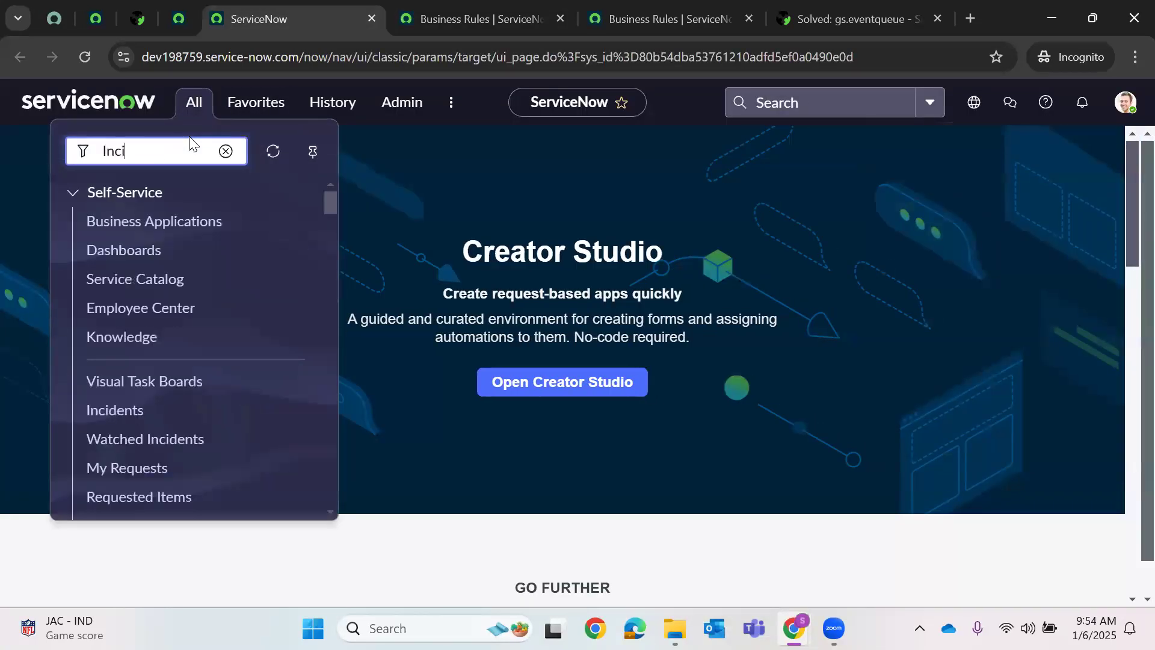
text(dent.LIST)
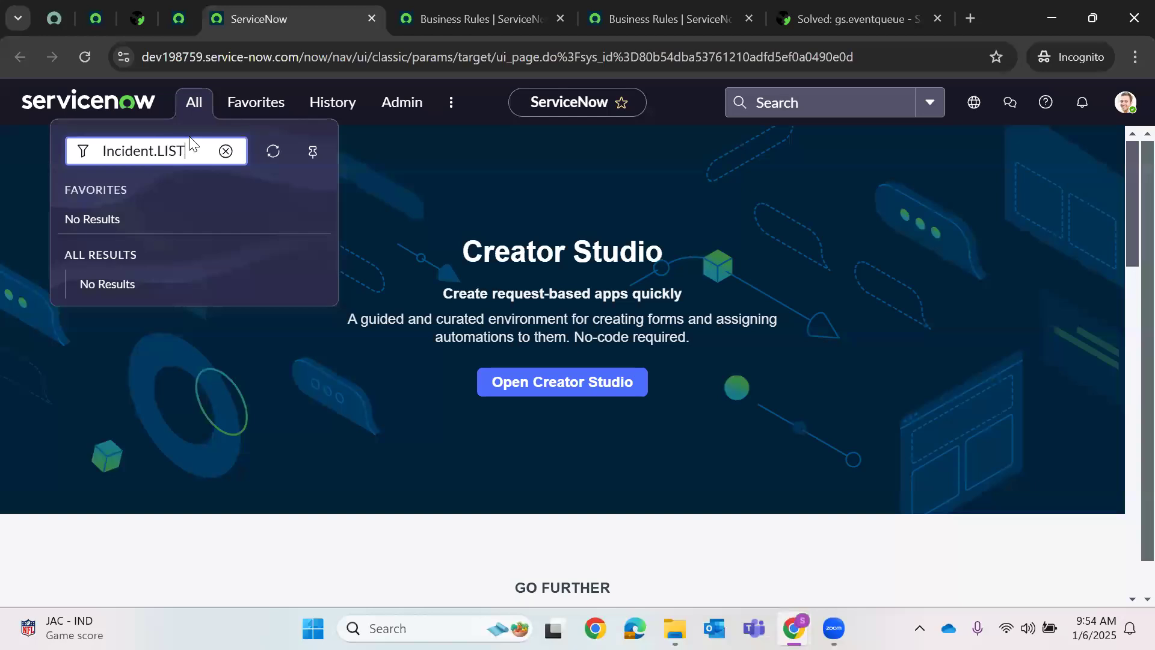
key(Return)
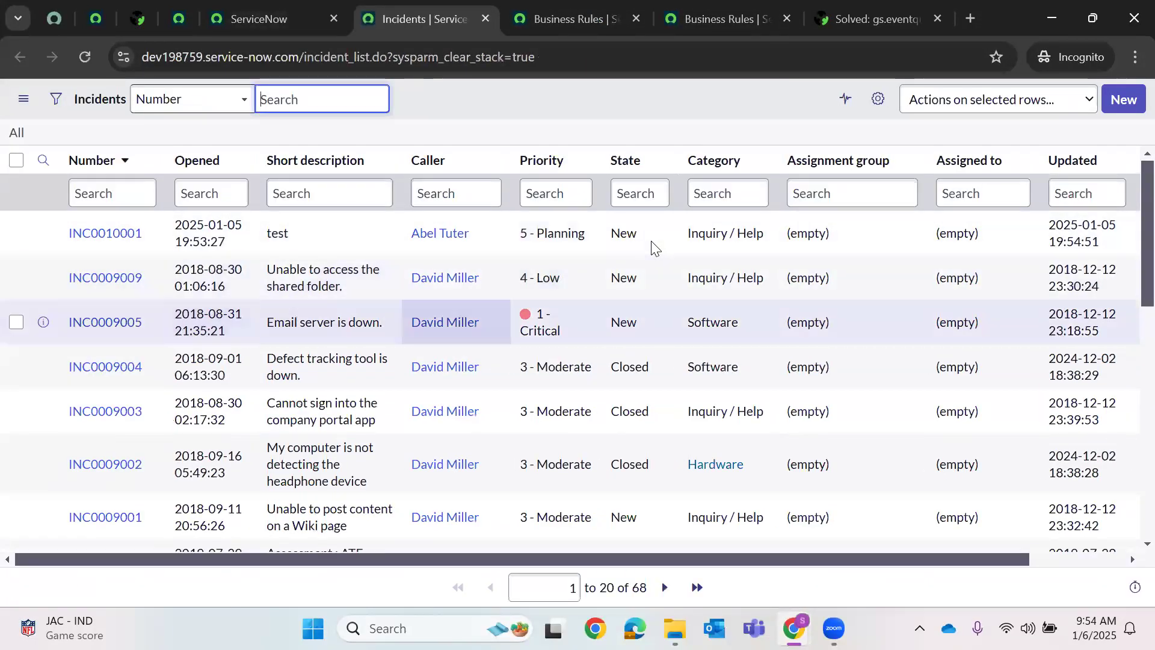
- Group incidents by State, expand In Progress, and open INC0000052
click(658, 162)
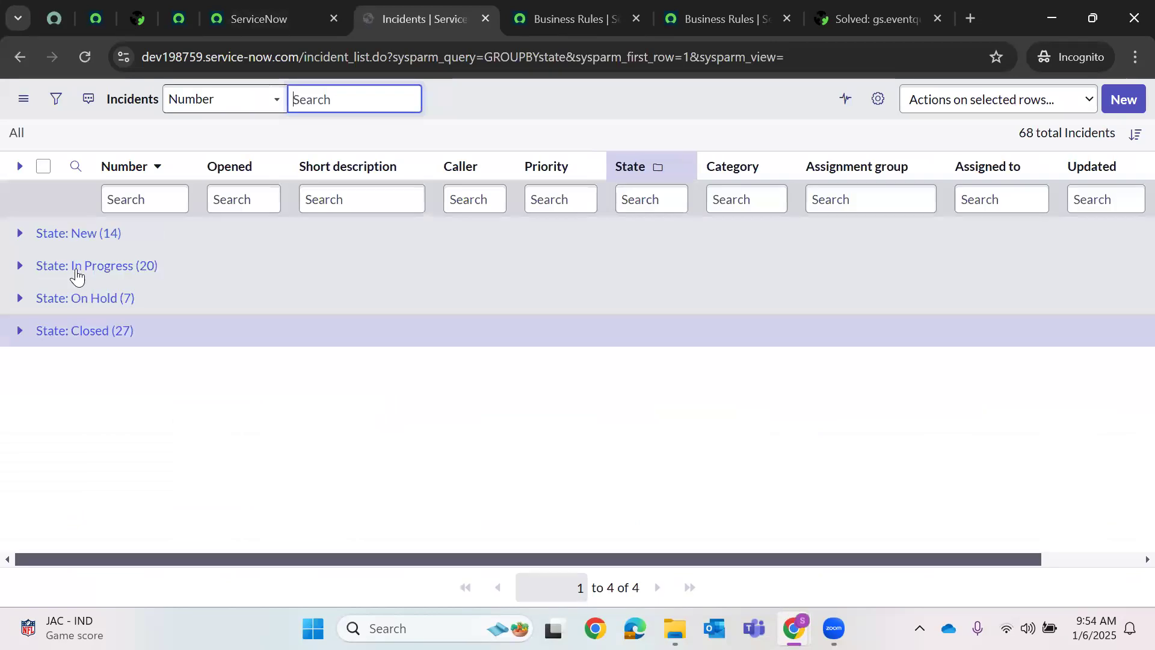
click(21, 267)
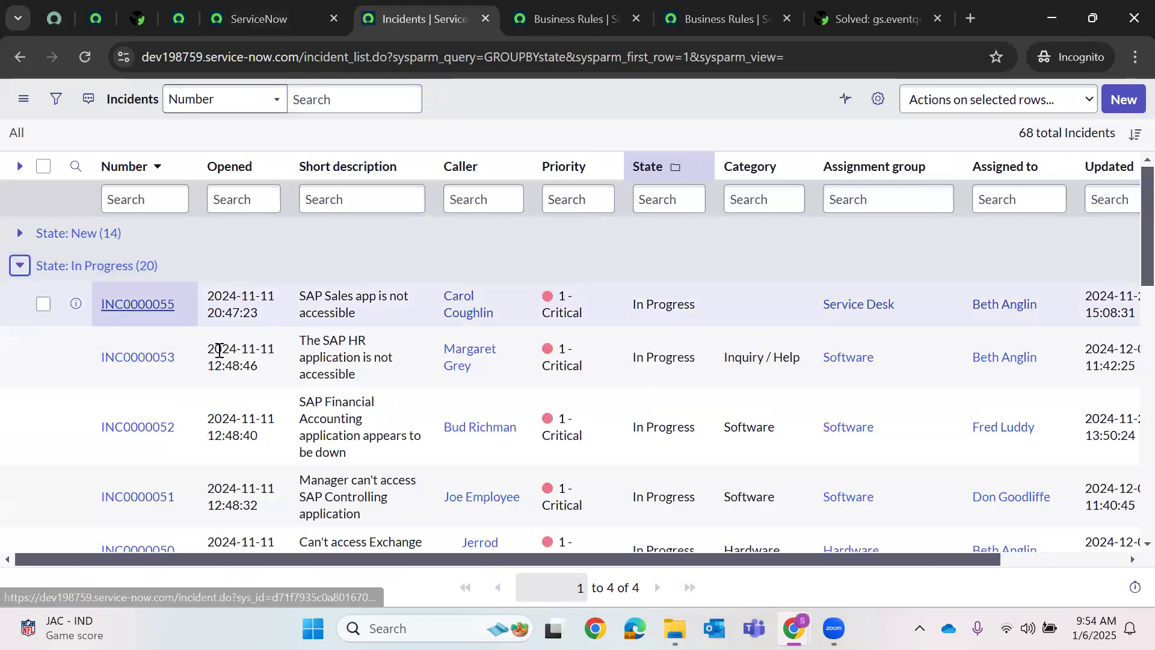
scroll(142, 347, down, 2)
click(133, 339)
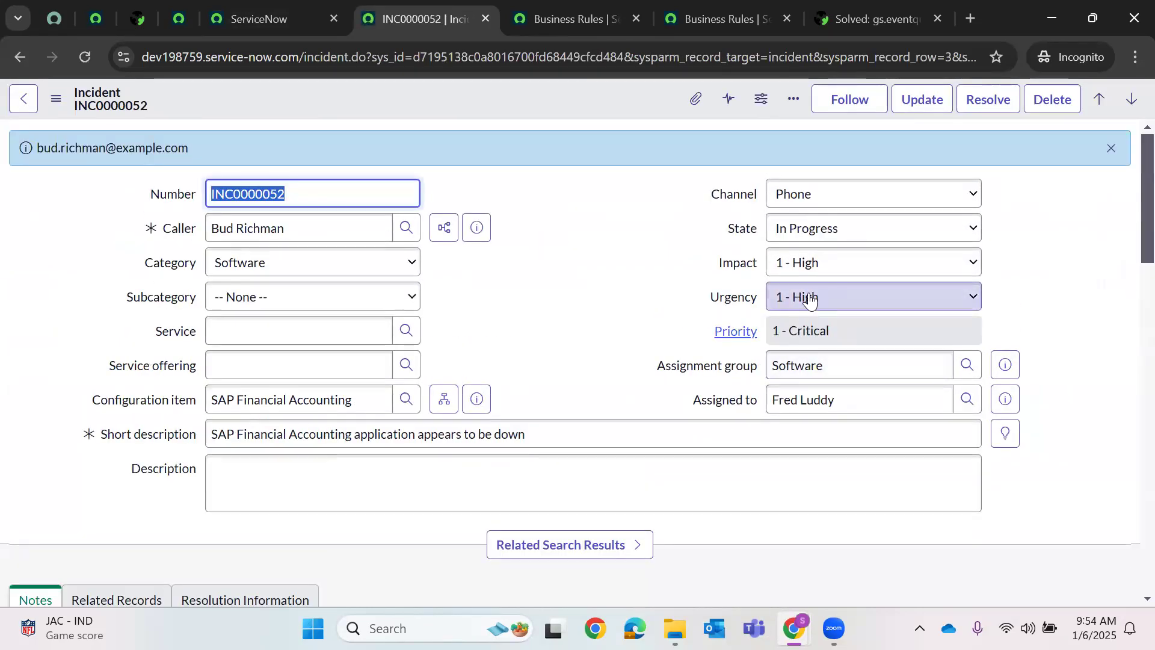
- Set Urgency and Impact both to 2 - Medium, correcting an accidental Impact of 3 - Low
click(805, 299)
click(803, 342)
click(803, 268)
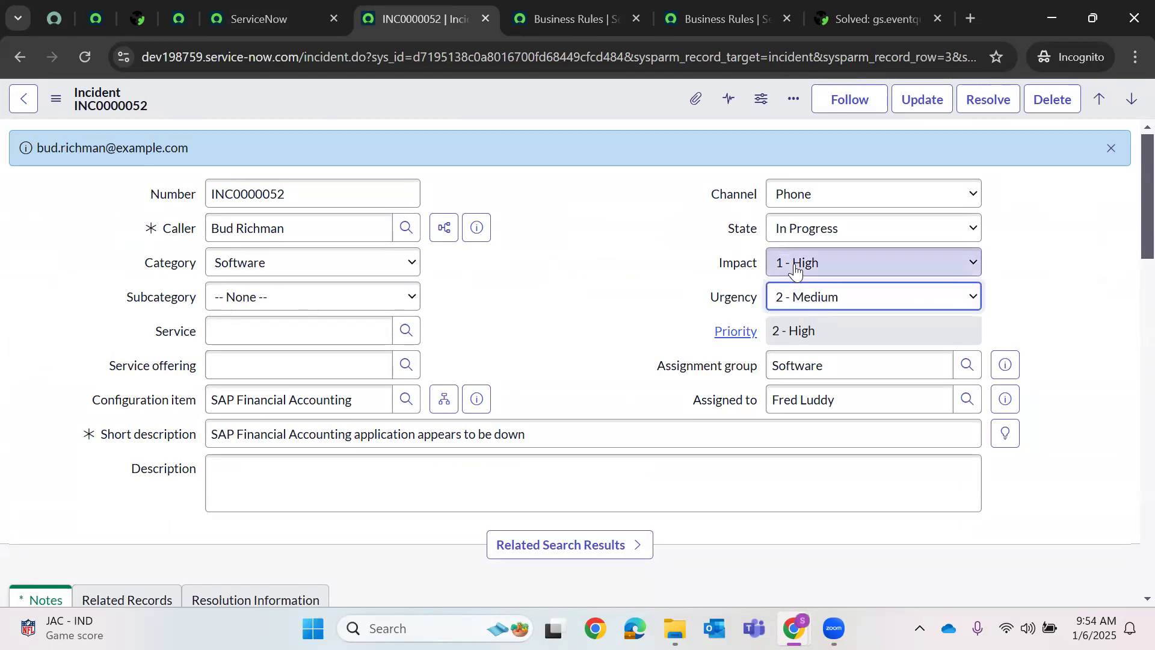
click(802, 336)
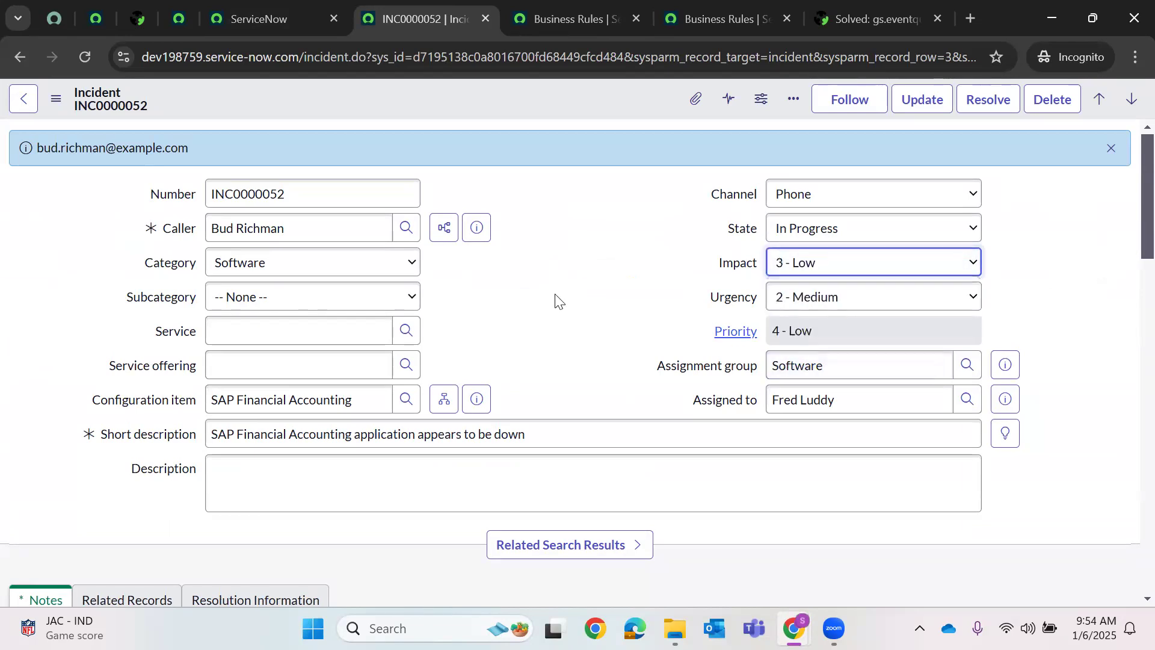
click(799, 269)
click(806, 311)
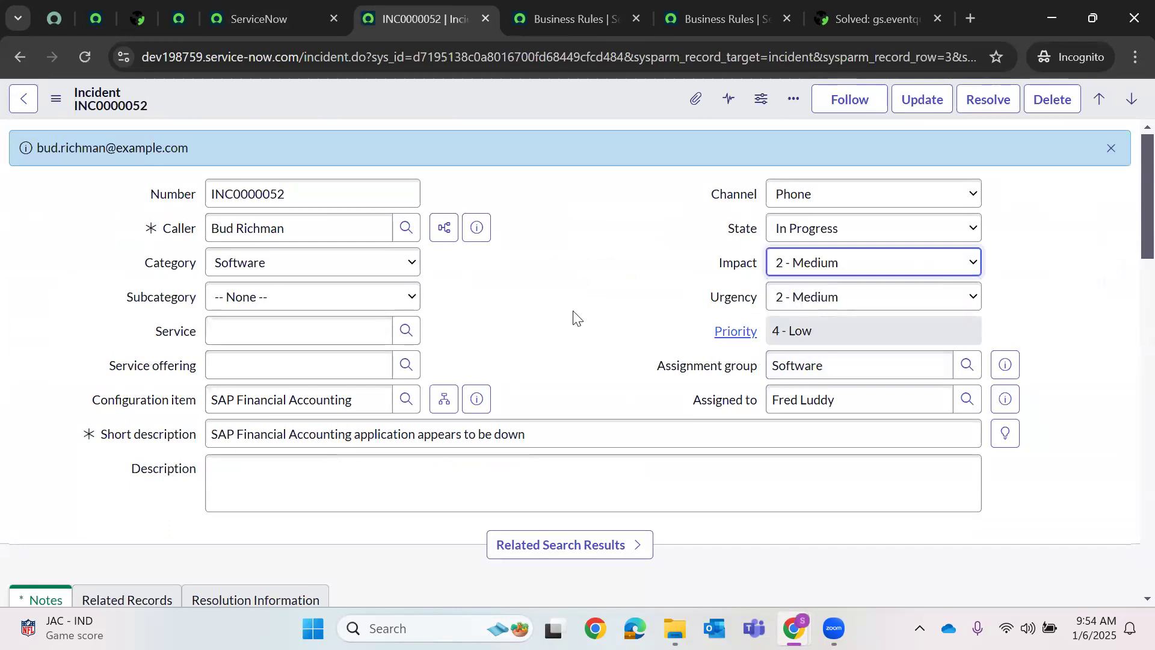
- Add the work note 'Hi, Just for example' and save the incident
scroll(570, 274, down, 5)
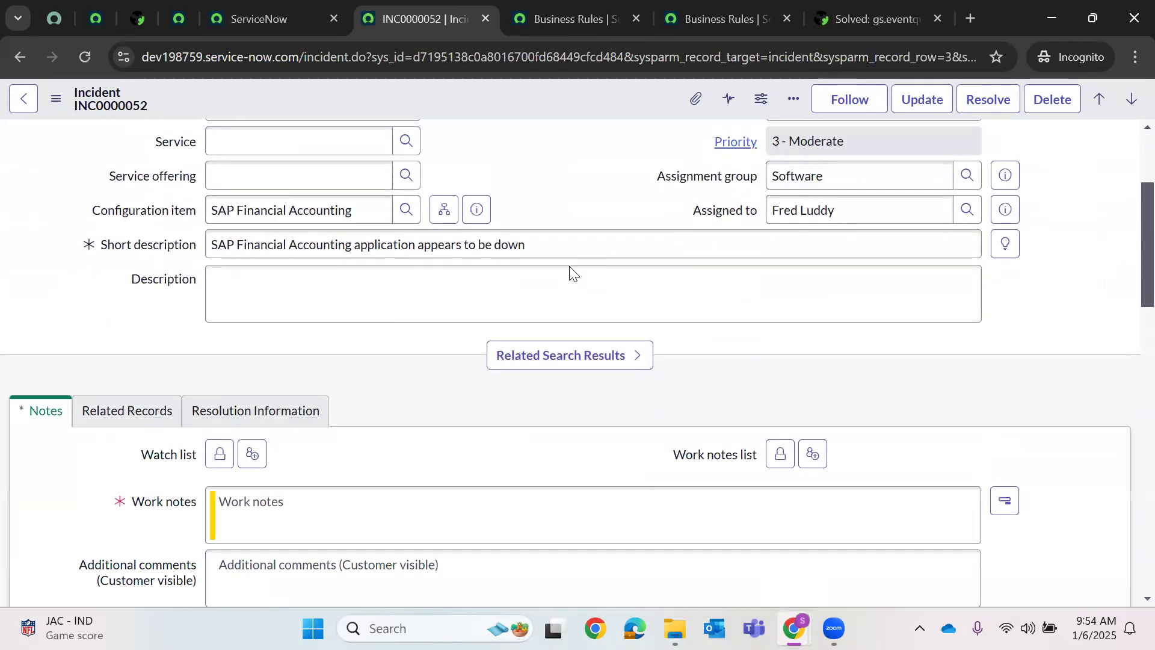
click(284, 426)
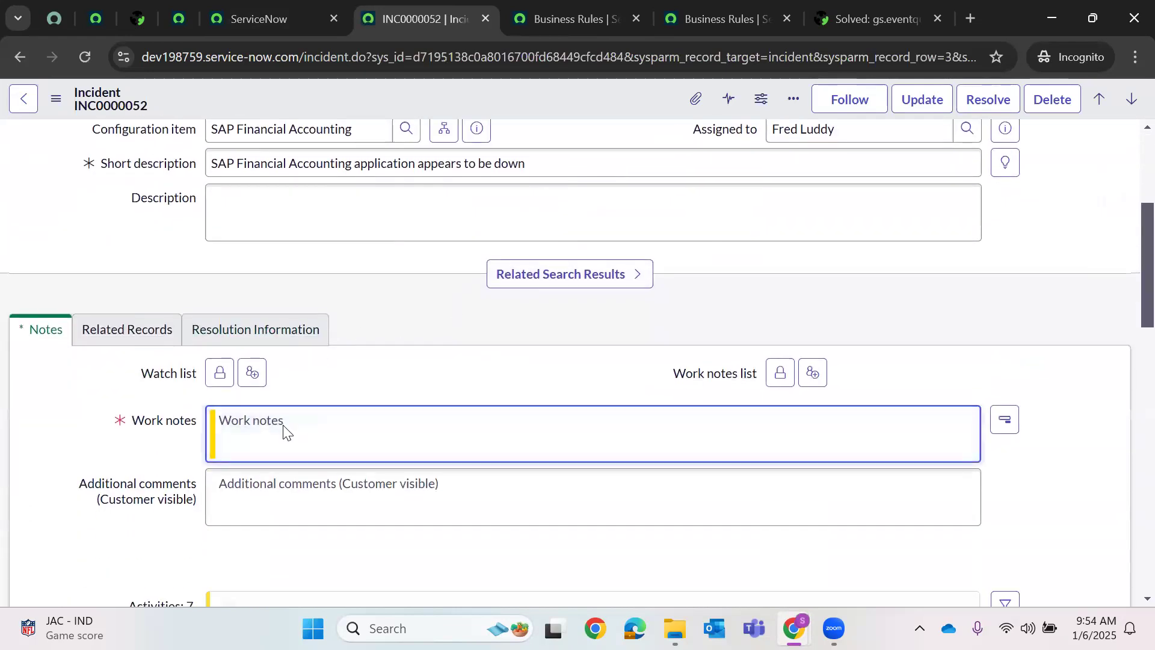
text(Hi, Just for example)
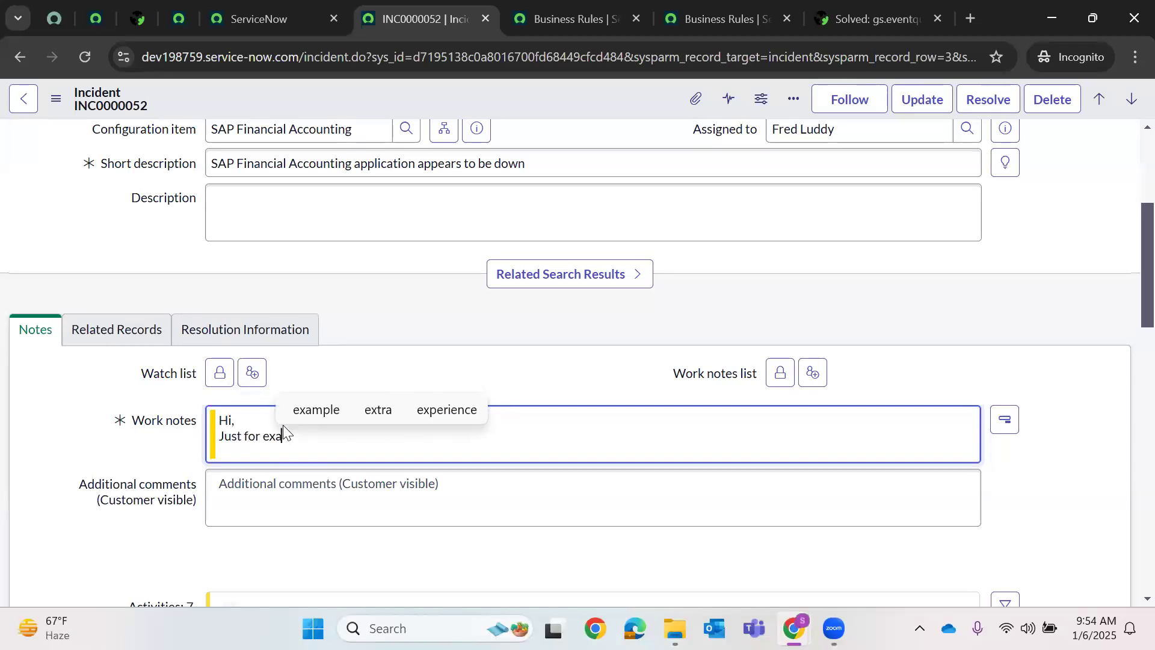
right_click(512, 97)
click(530, 108)
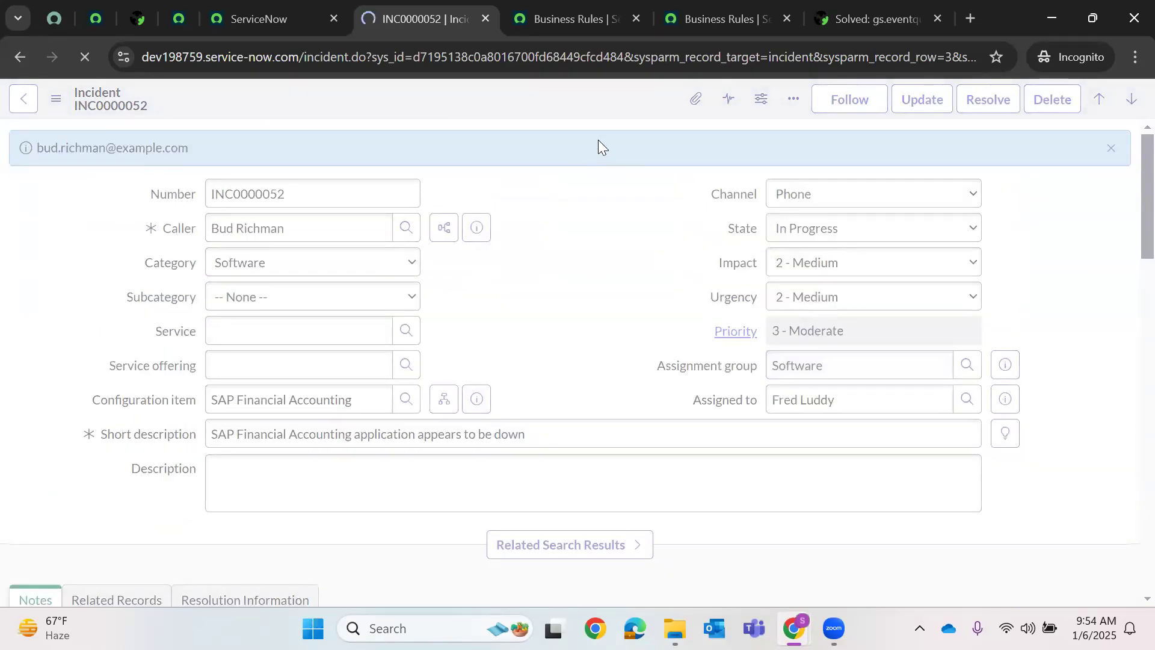
click(300, 15)
click(194, 102)
- Open the Emails log in a new tab and remove its today-only condition
text(emails)
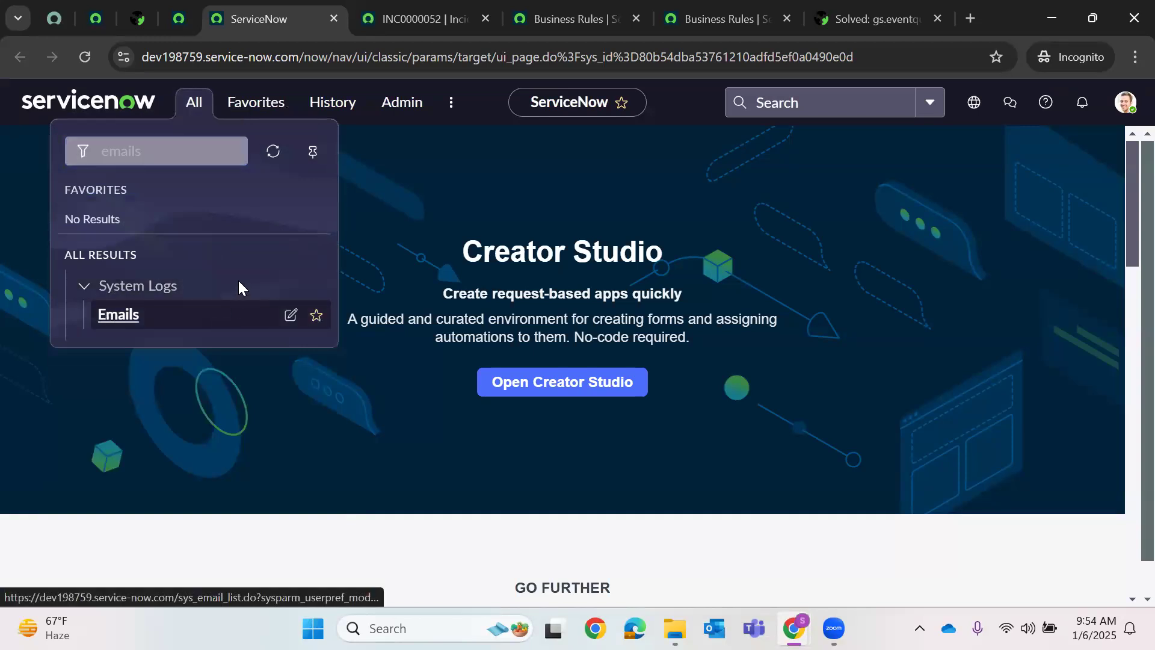
right_click(108, 321)
click(175, 338)
click(508, 18)
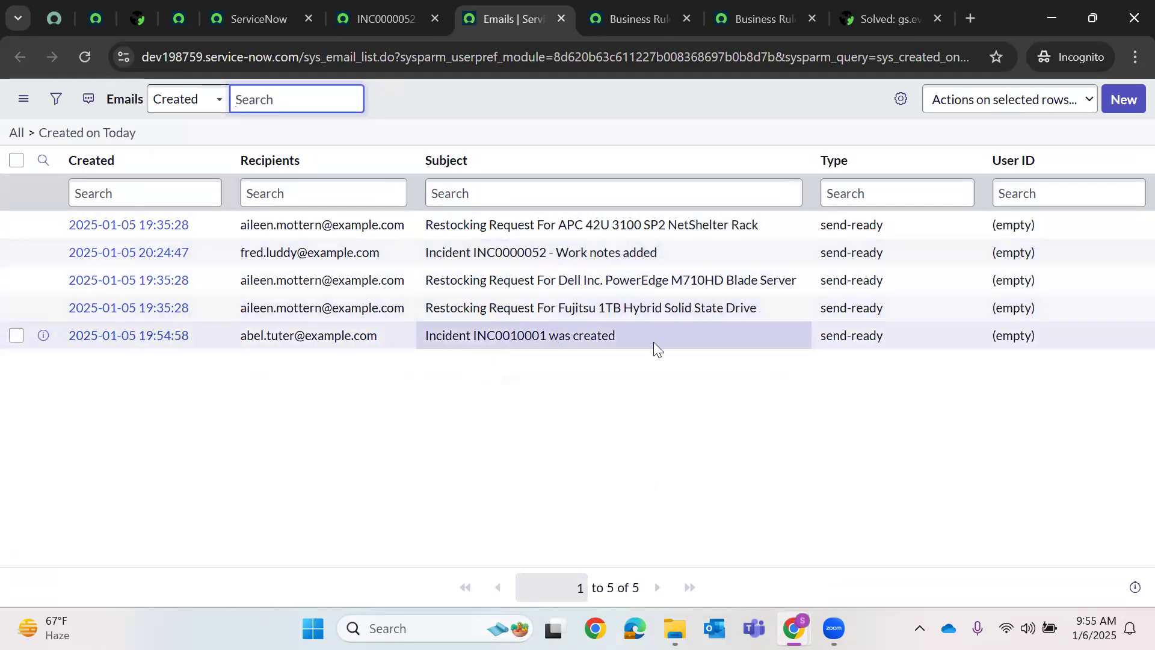
click(239, 281)
click(30, 134)
- Reopen the Demo.Priority.Email.Notify notification from History in a new tab
click(384, 19)
click(248, 19)
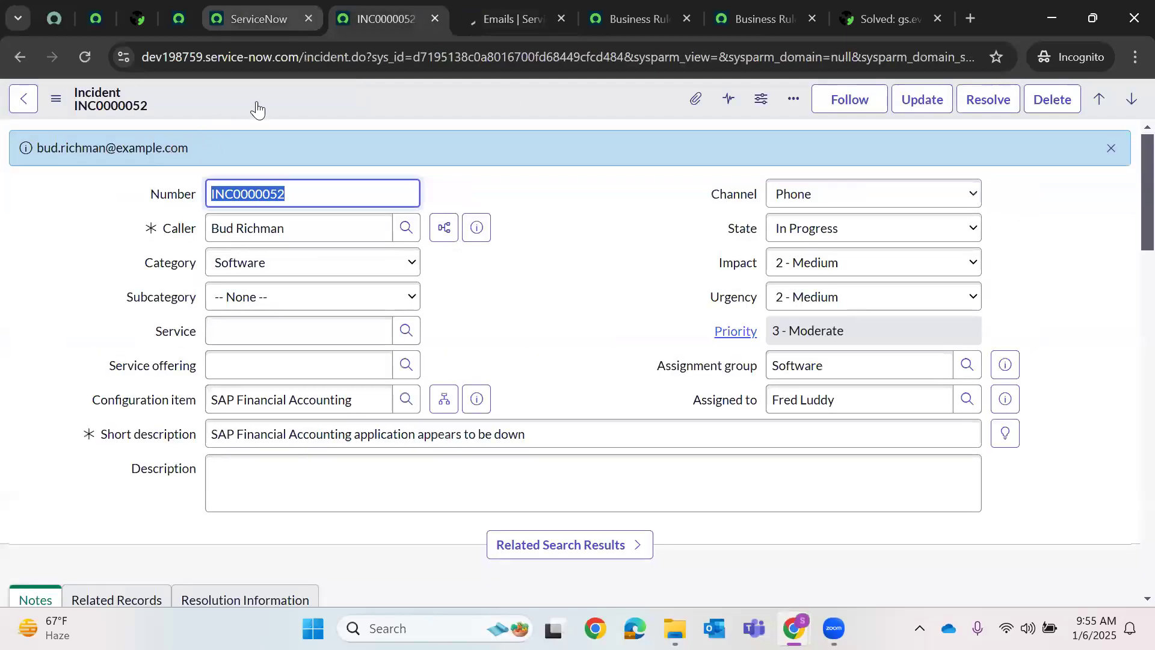
click(330, 103)
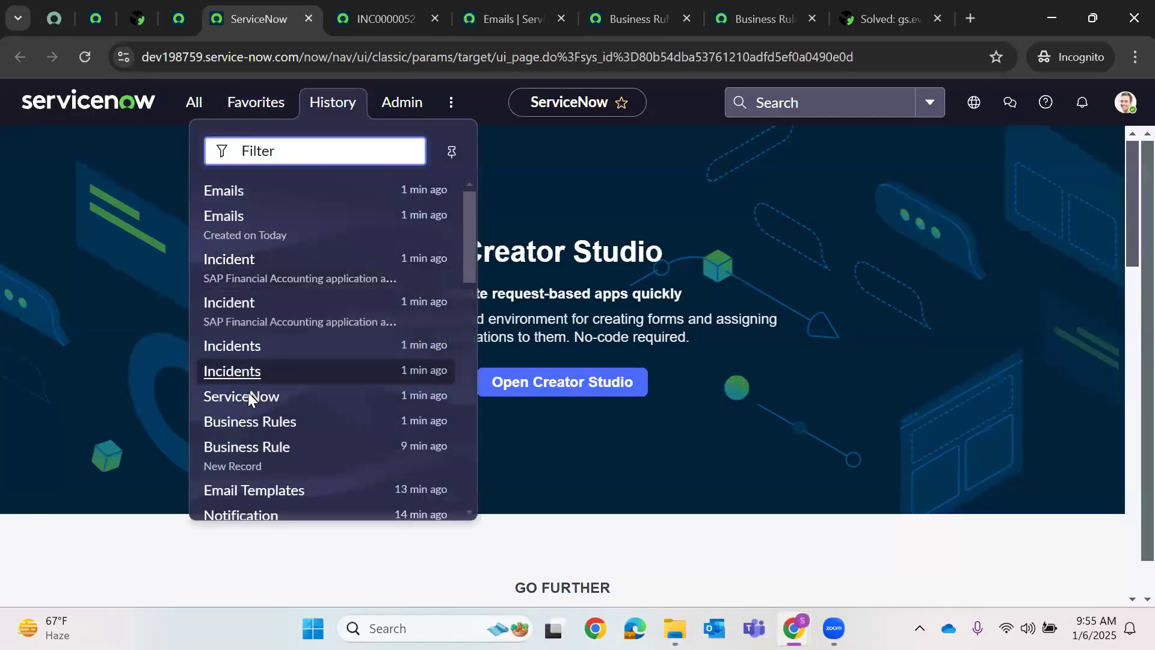
scroll(248, 391, down, 3)
right_click(250, 349)
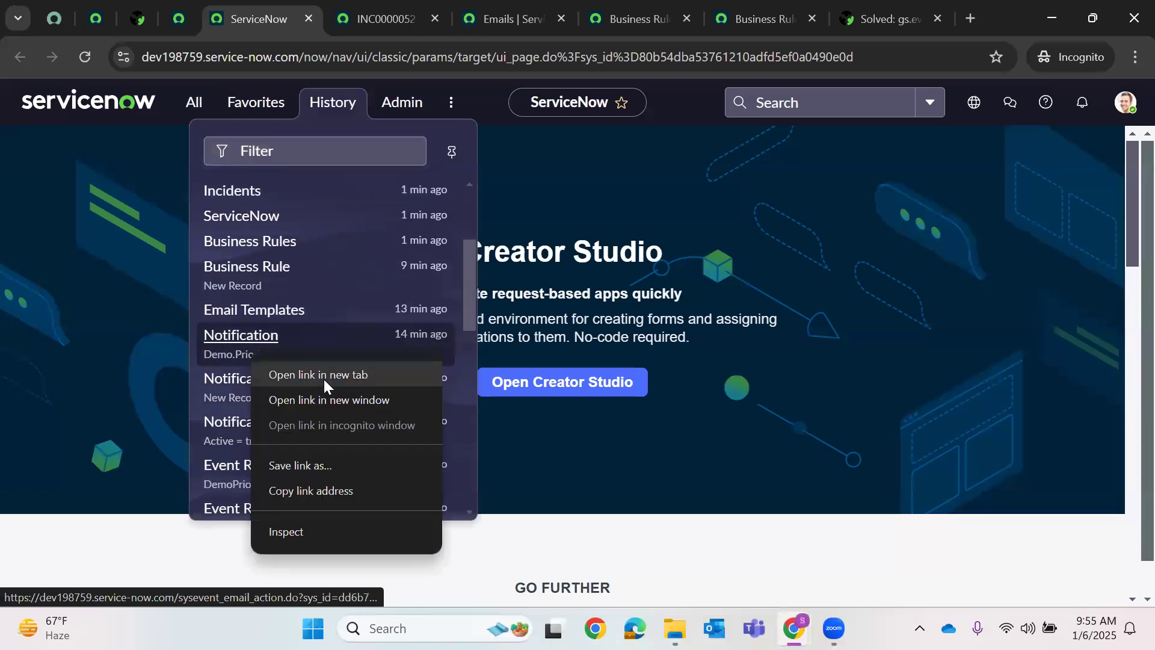
click(324, 376)
click(566, 19)
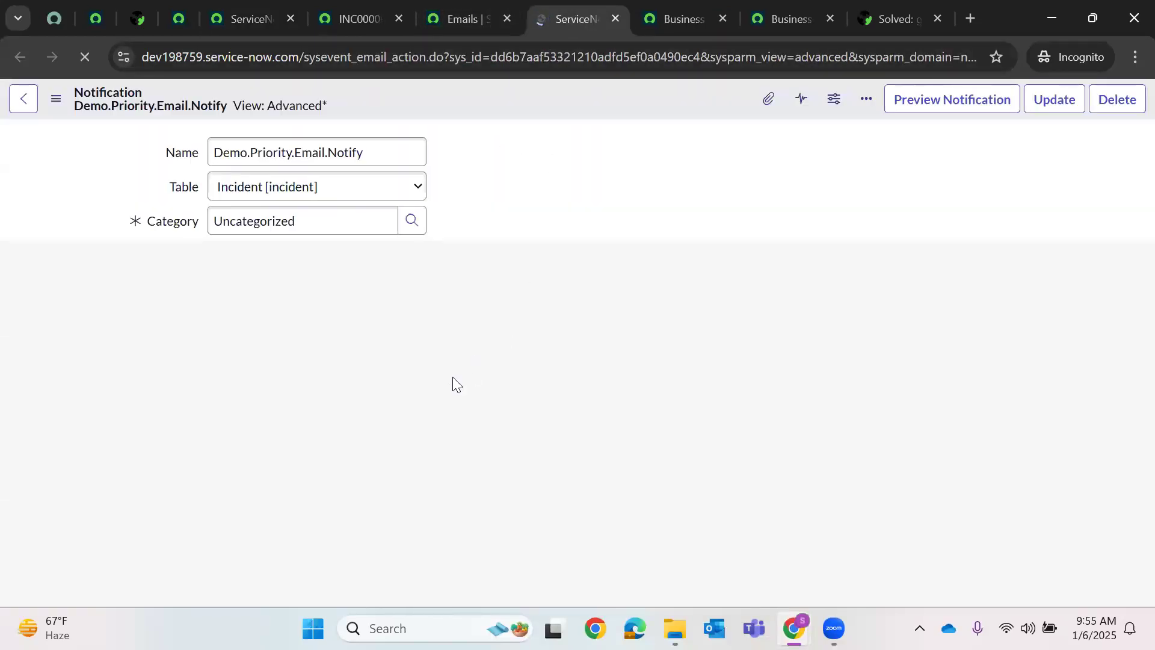
- Reload the Emails log showing all emails, then close that unfiltered log tab
click(482, 14)
scroll(408, 239, down, 5)
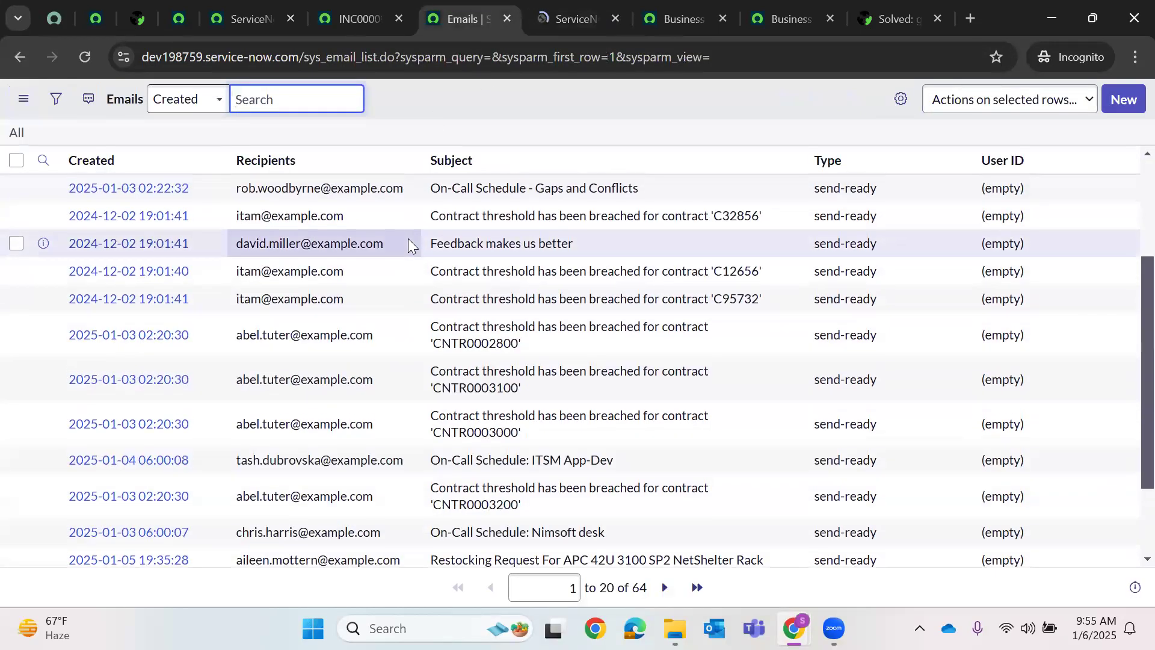
scroll(56, 123, up, 5)
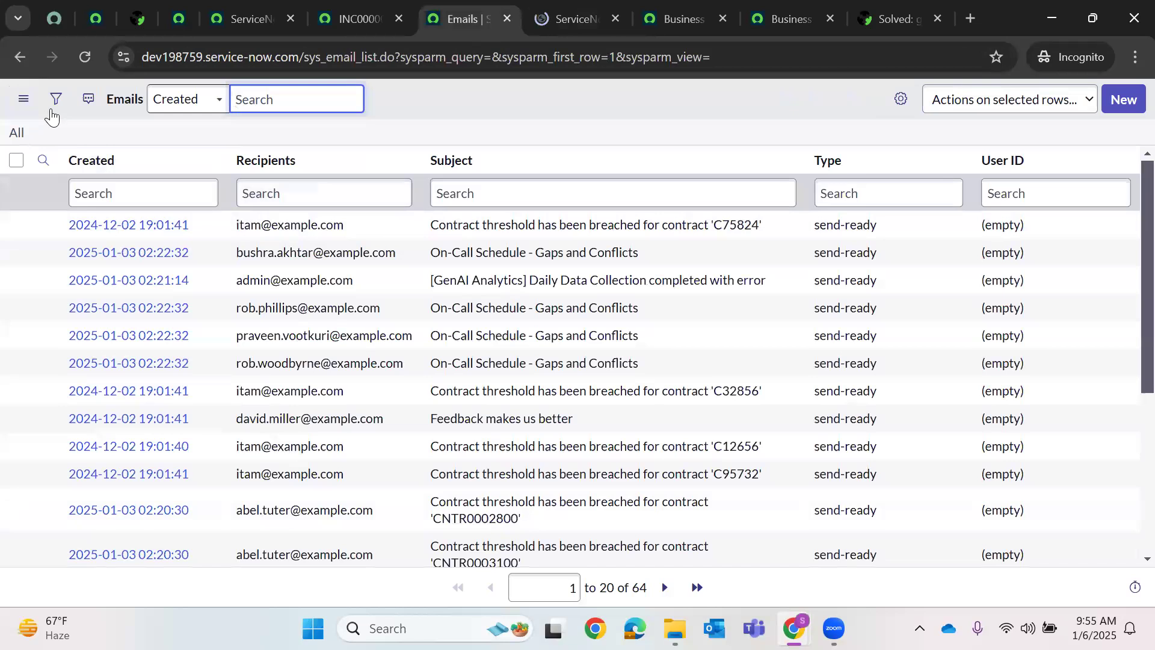
click(16, 134)
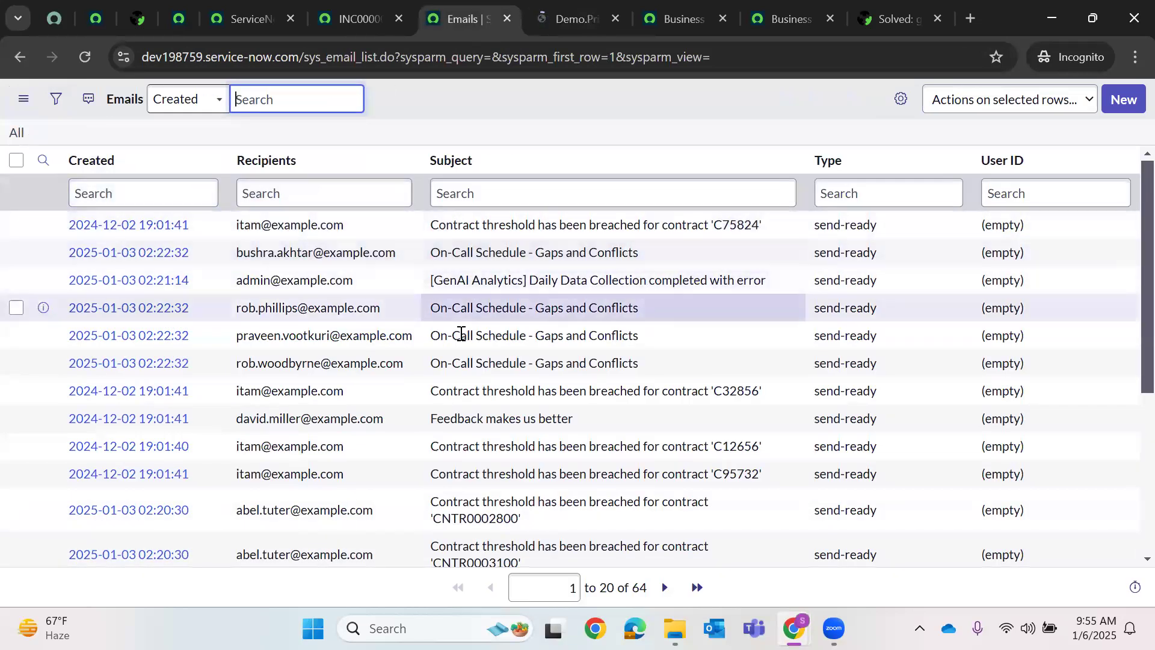
click(357, 7)
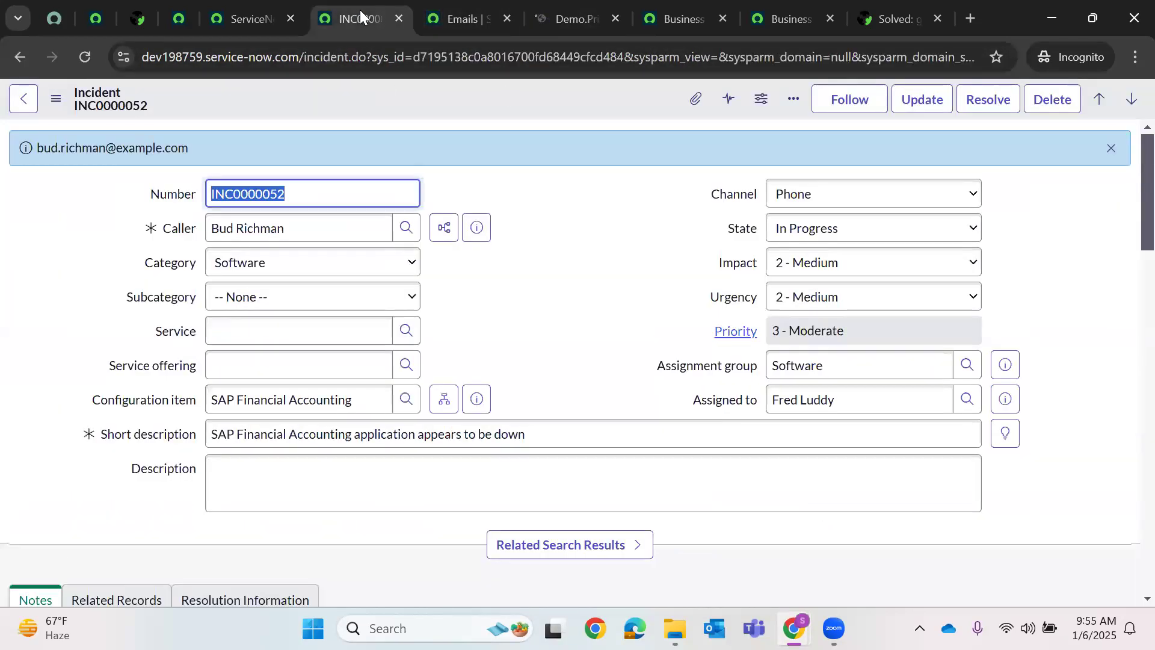
click(511, 16)
click(234, 12)
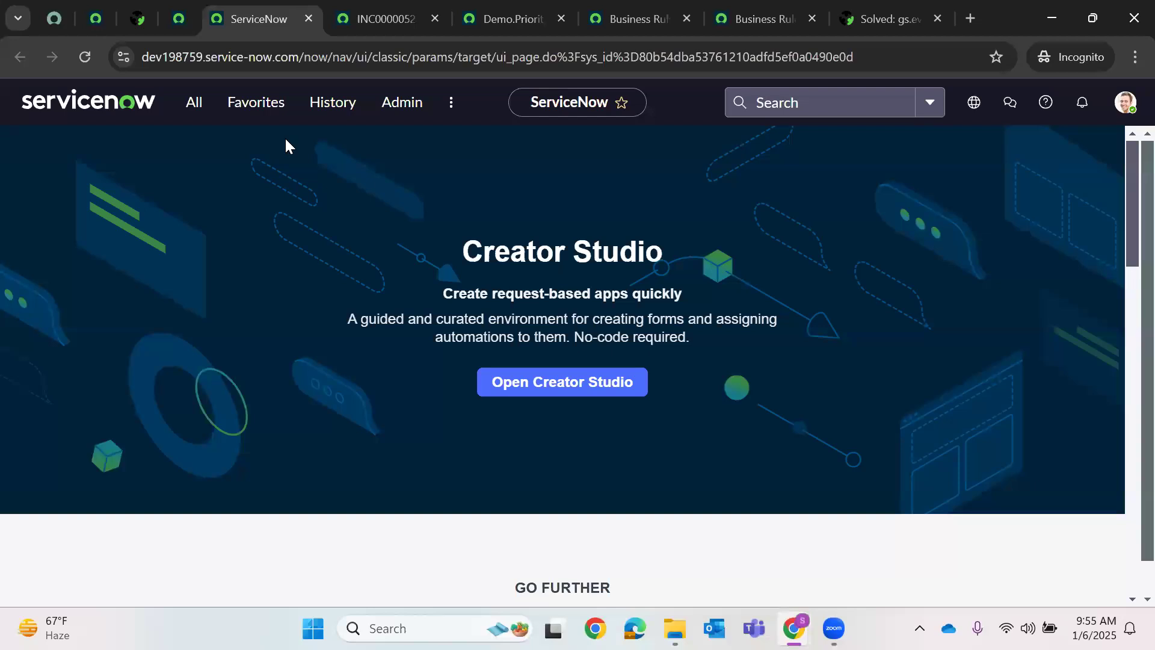
- Open a fresh Emails log in a new tab from the application navigator
click(198, 103)
right_click(115, 319)
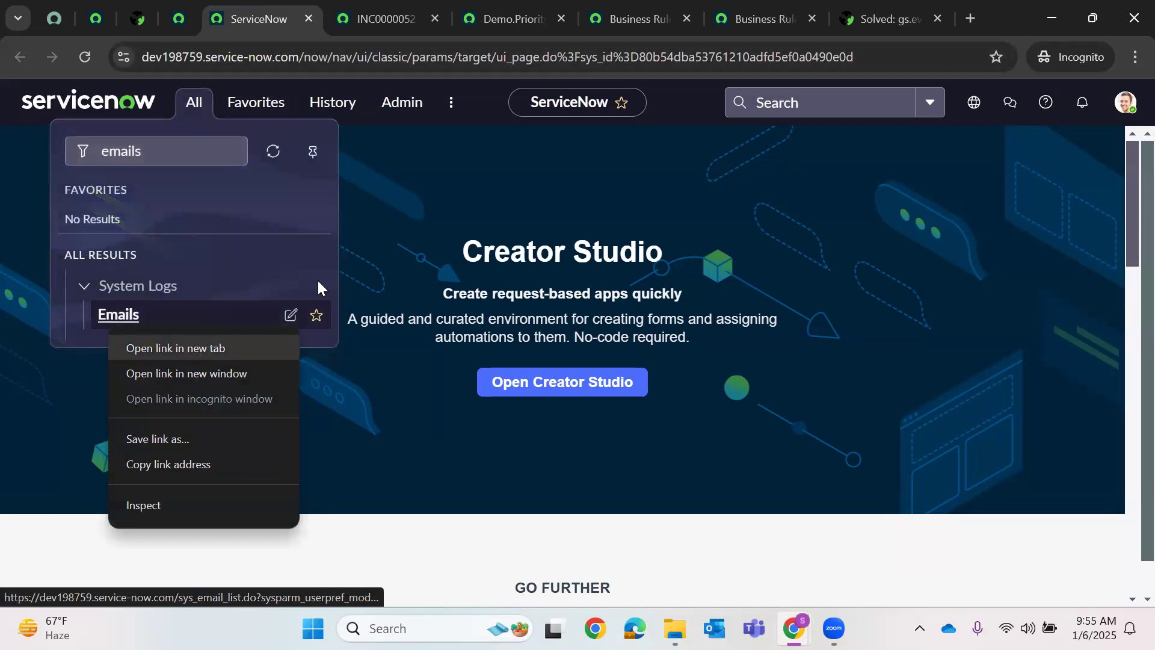
click(175, 345)
click(470, 15)
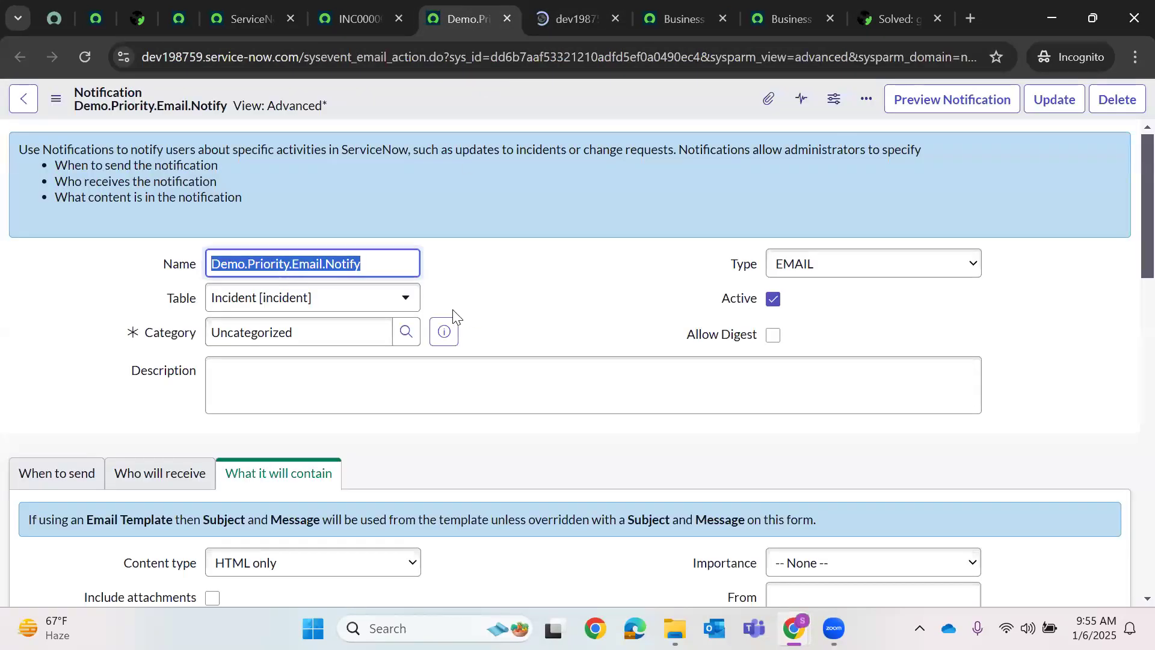
- Select the notification Subject text up to the ${number} placeholder
scroll(351, 325, down, 5)
scroll(351, 325, down, 5)
triple_click(544, 196)
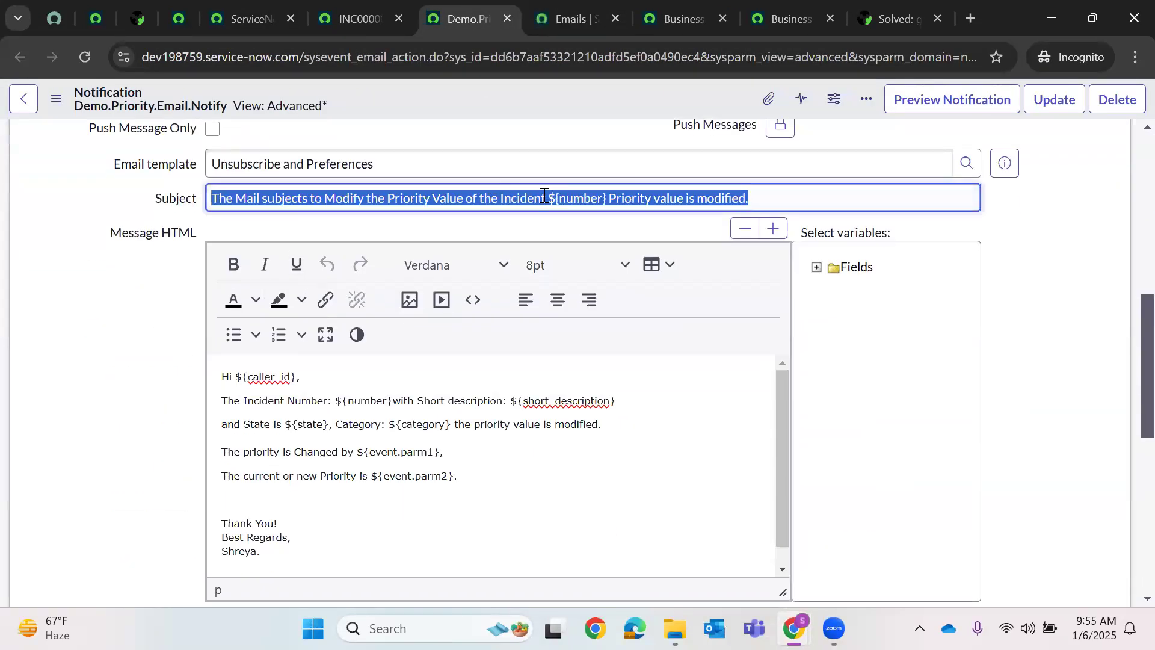
click(500, 197)
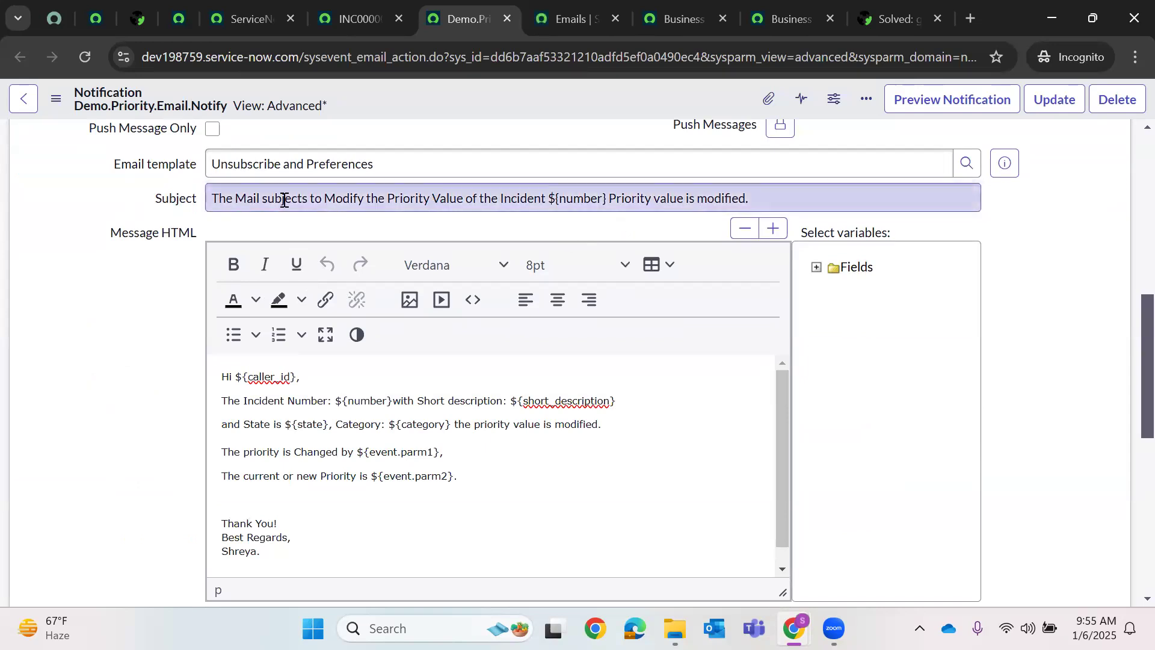
drag(209, 202, 553, 224)
key(ctrl+c)
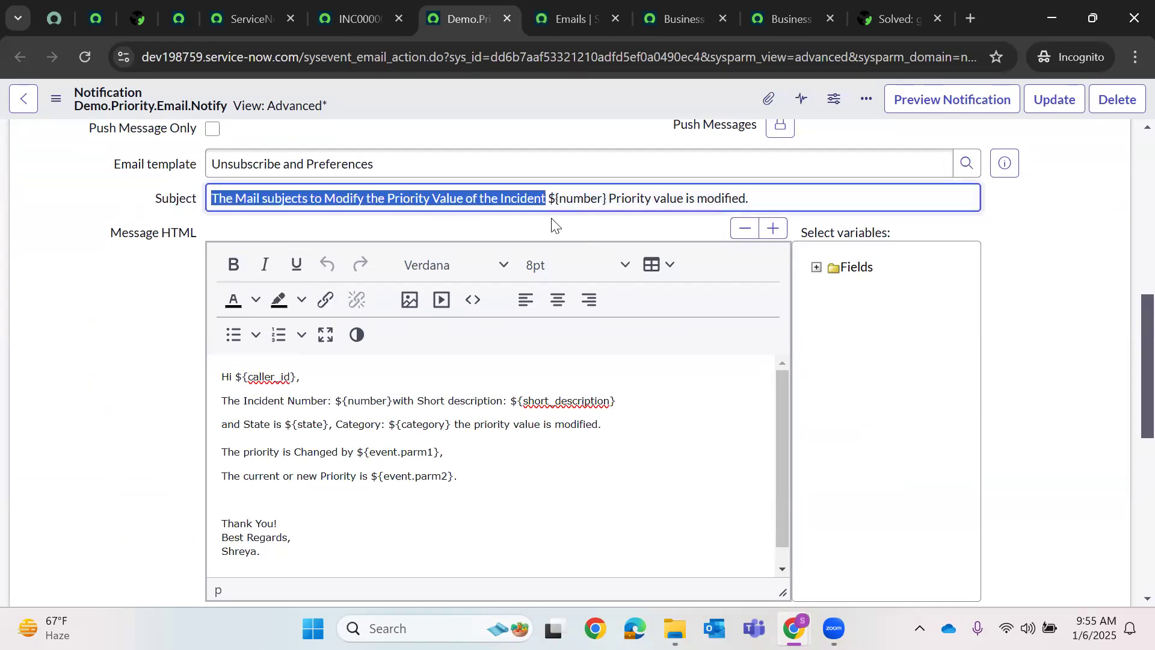
- Search the Emails log Subject column for '*' plus the pasted subject text, finding no records
click(562, 18)
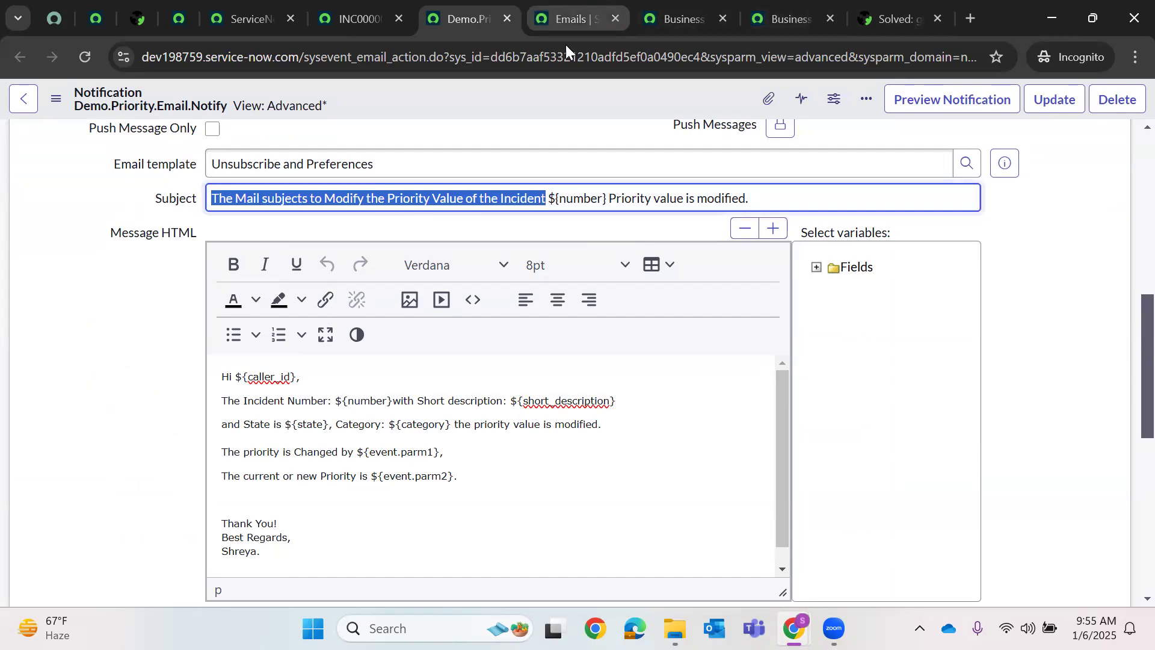
click(451, 193)
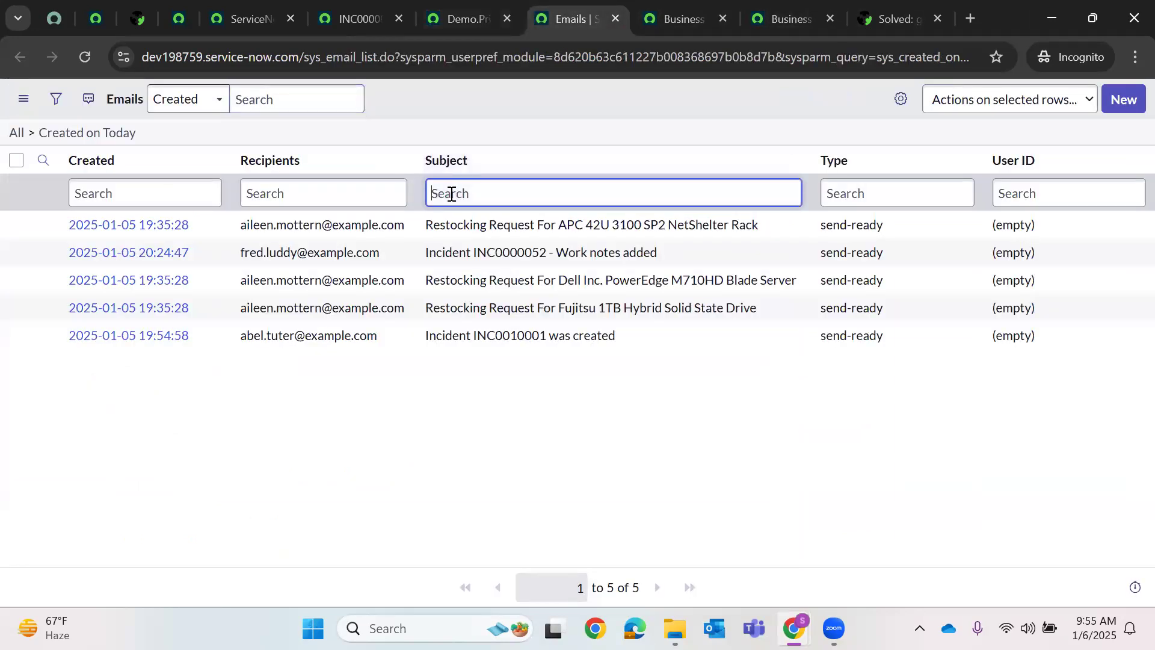
key(ctrl+6)
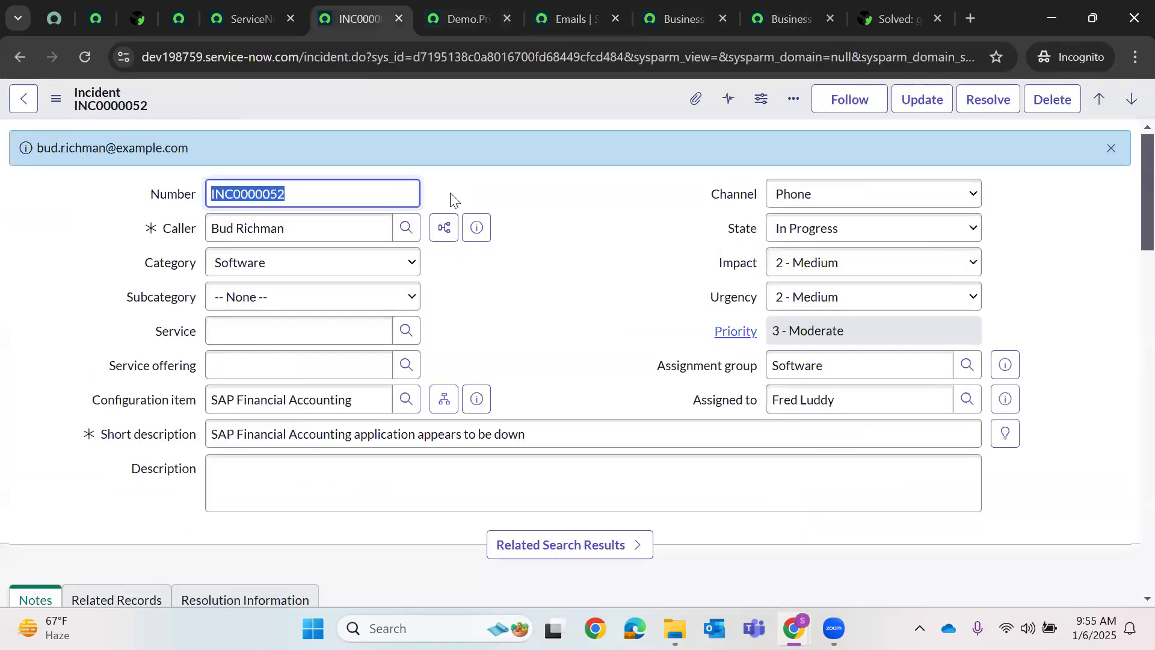
click(558, 12)
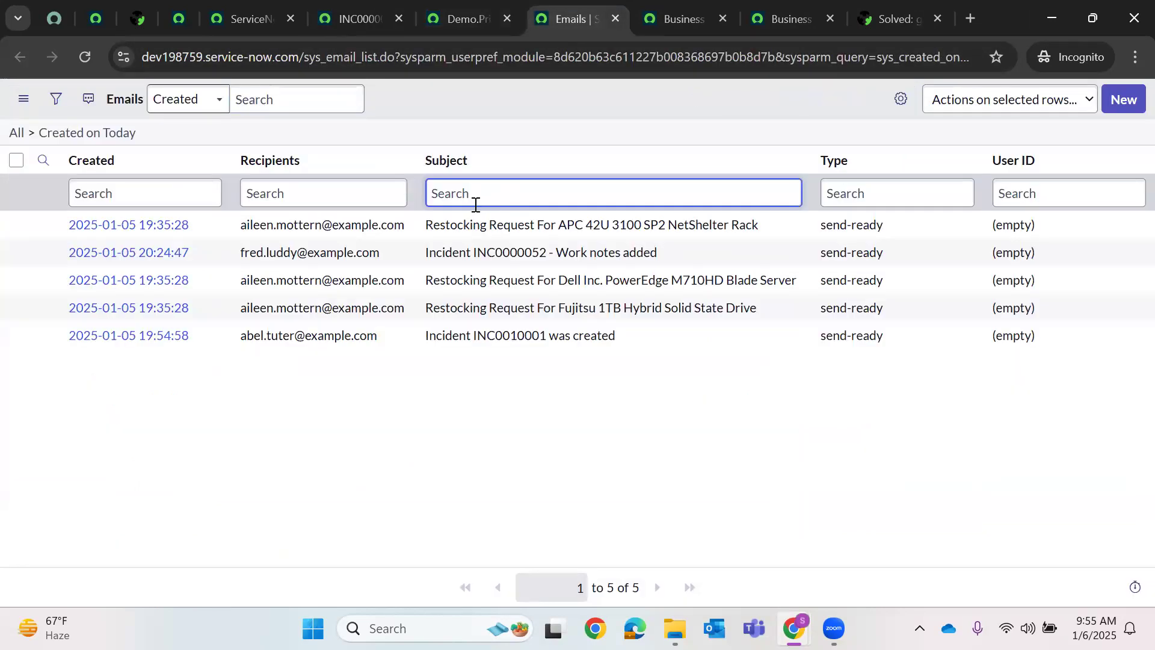
text(*)
key(ctrl+v)
key(Return)
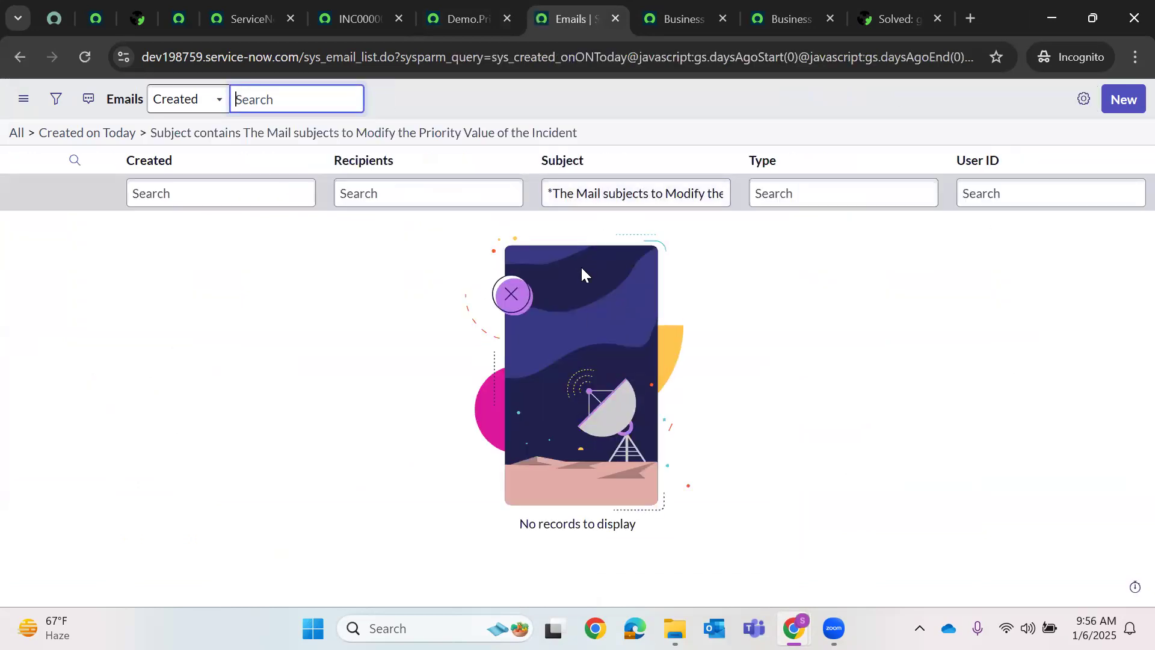
click(410, 12)
- Set INC0000052 Impact to 1 - High and save with the work note 'tes56'
click(804, 269)
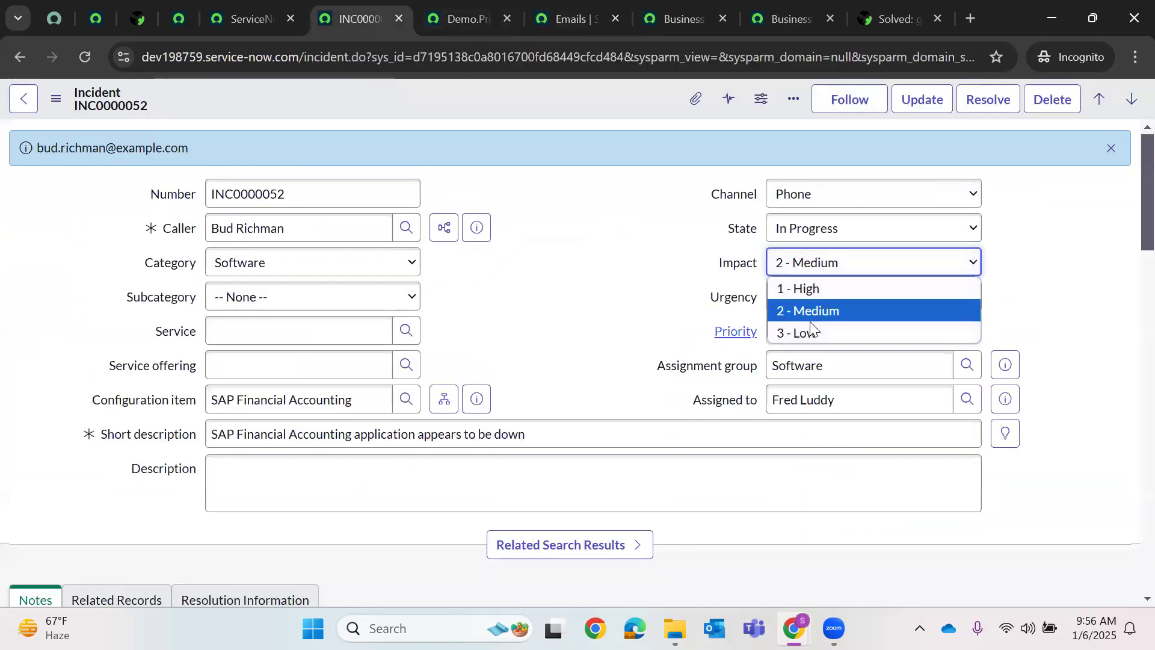
click(822, 292)
key(Tab)
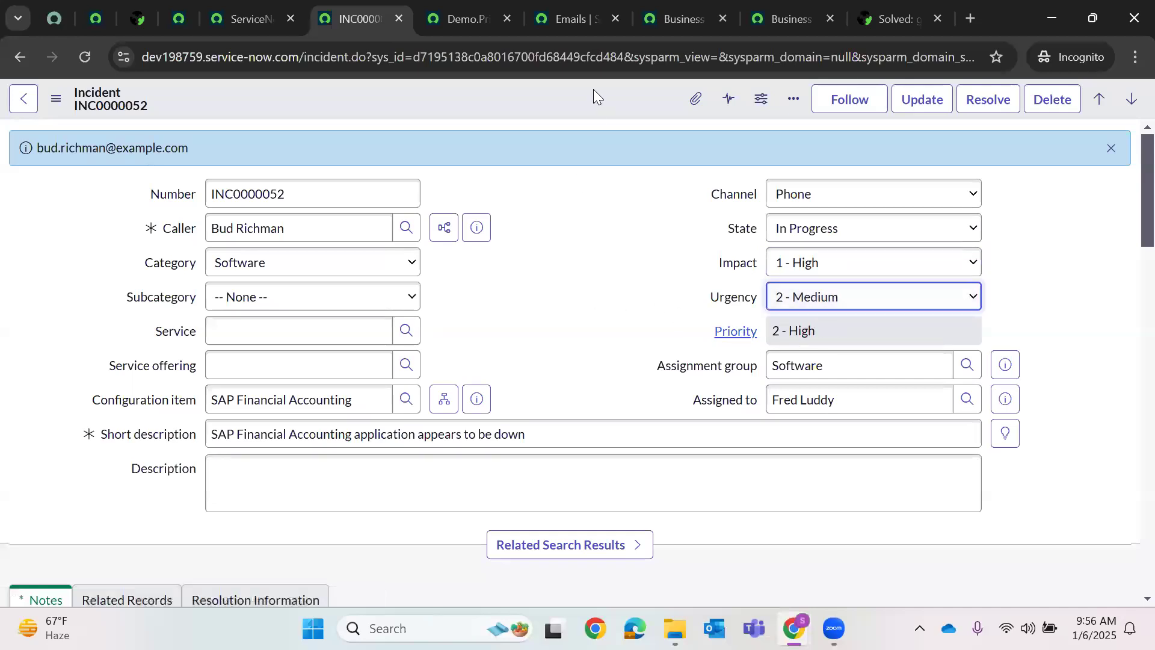
right_click(604, 84)
click(633, 97)
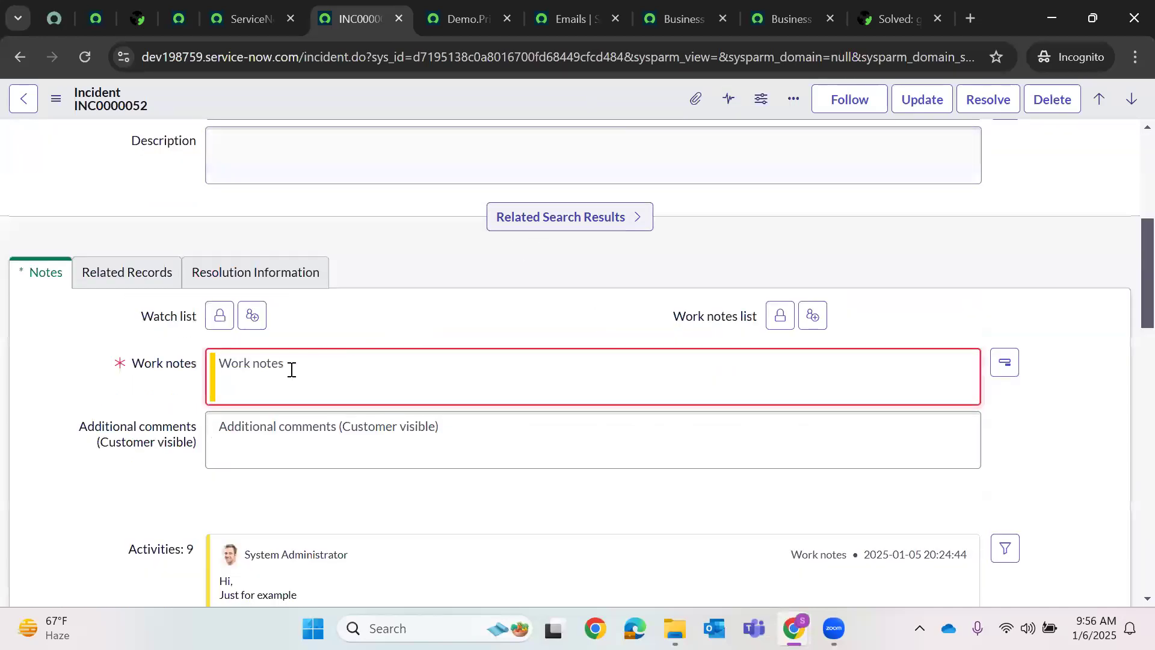
text(tes566)
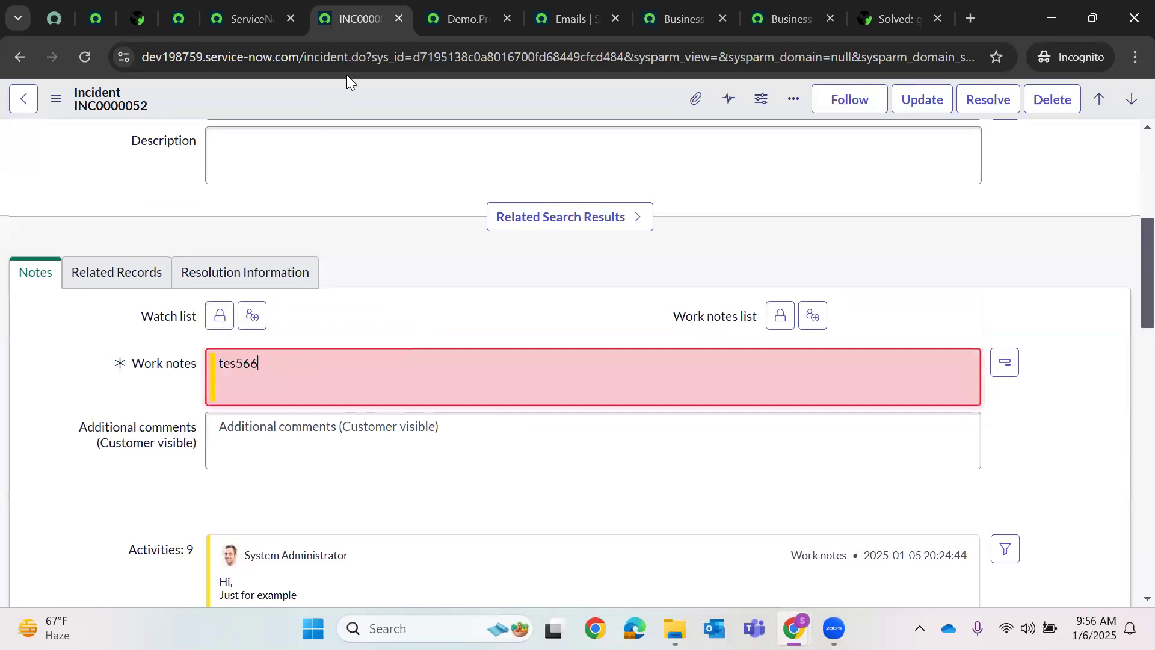
right_click(393, 100)
click(420, 111)
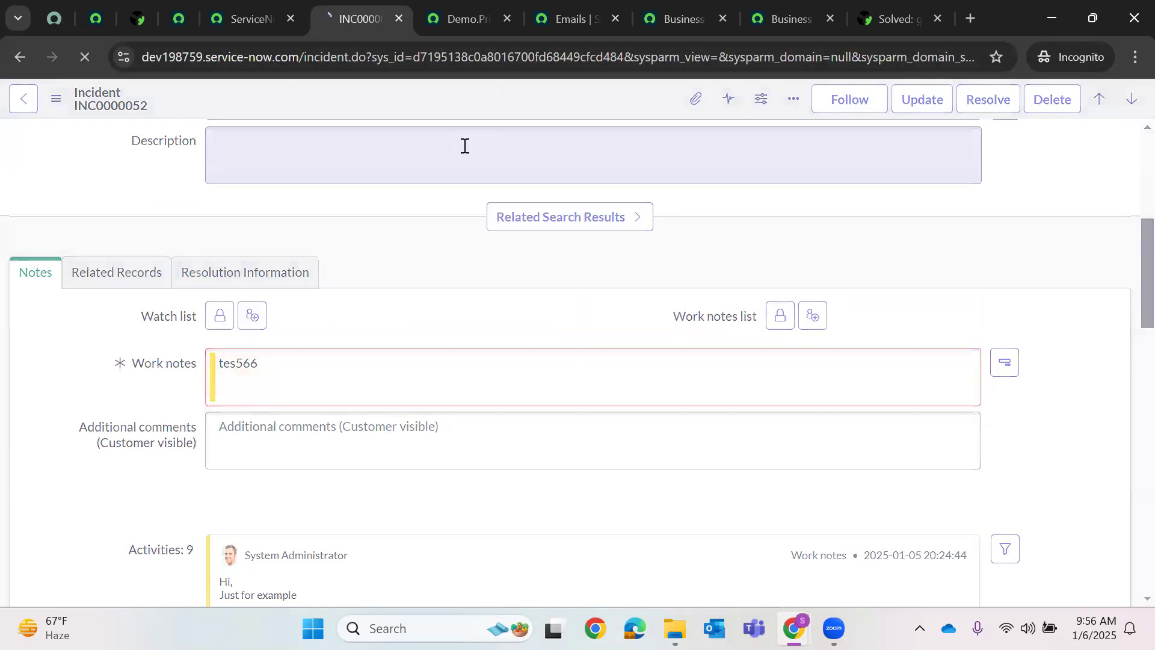
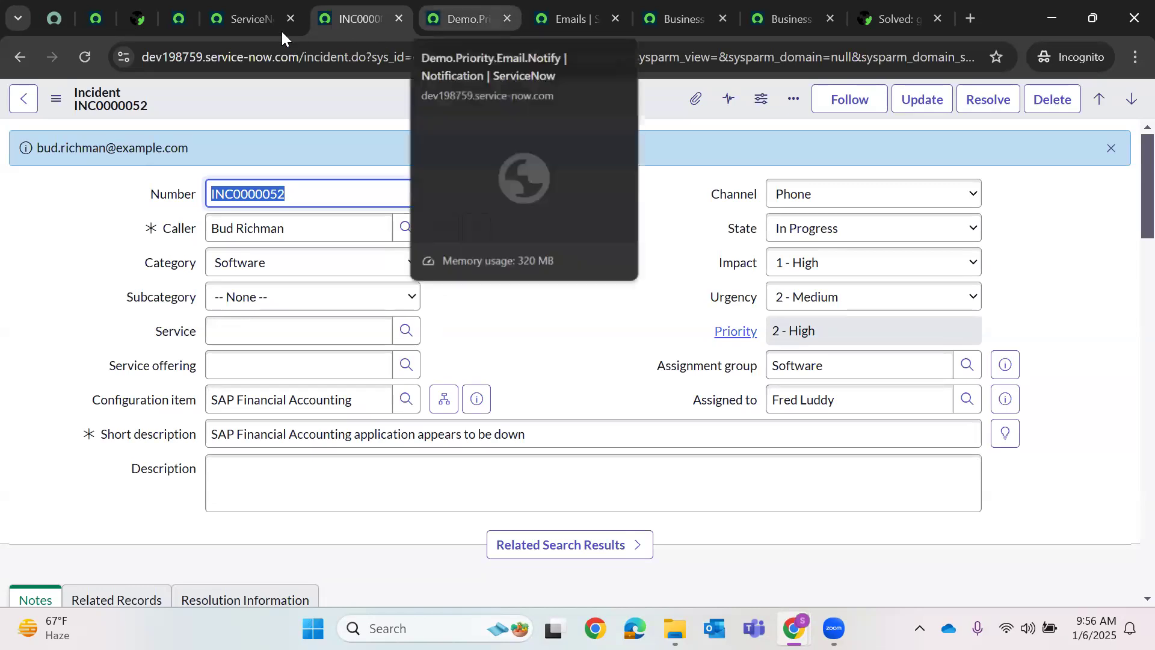
- On INC0000052, set Impact to 3 - Low and Urgency to 3 - Low
click(268, 9)
click(385, 10)
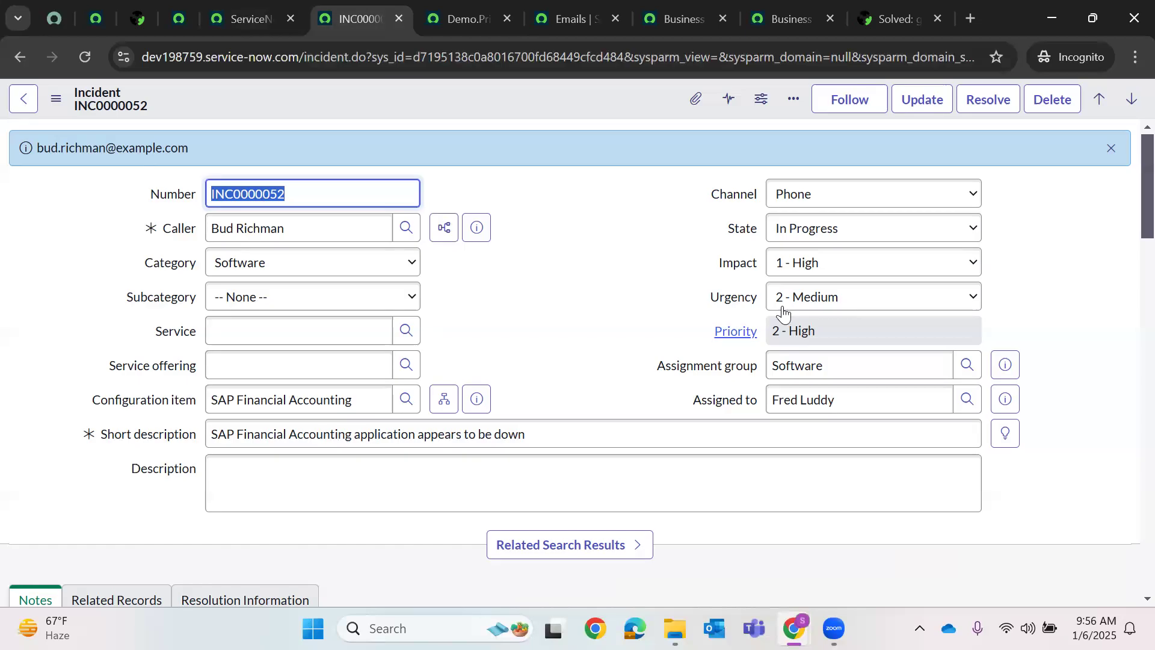
click(819, 301)
click(823, 323)
click(782, 263)
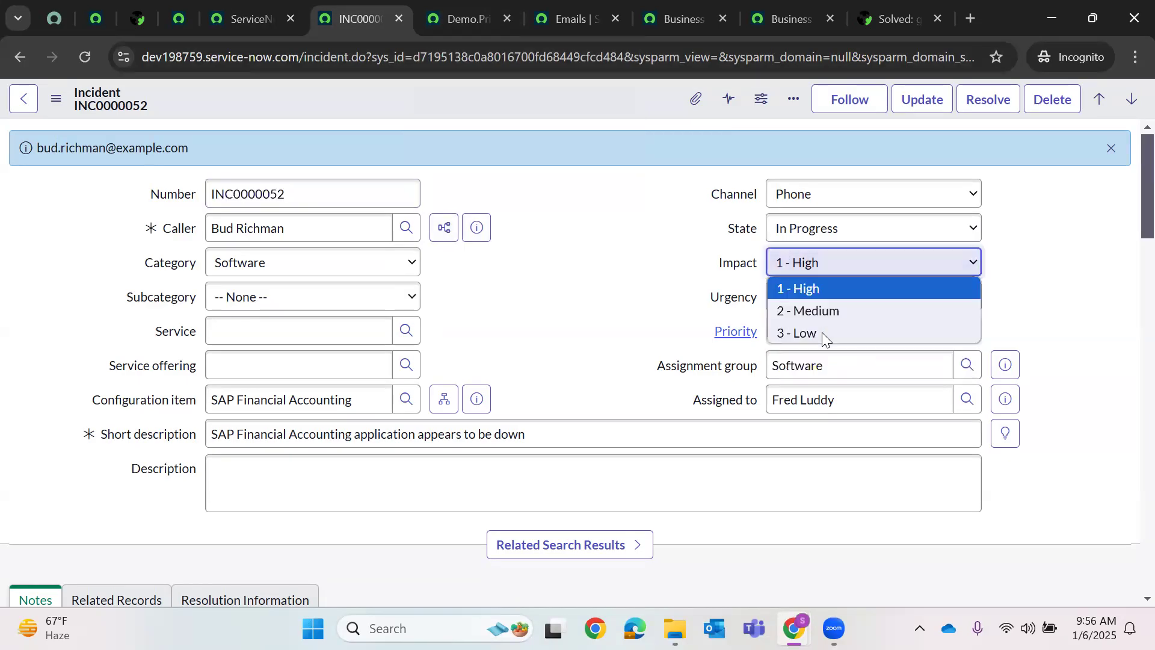
click(806, 333)
click(813, 302)
click(800, 365)
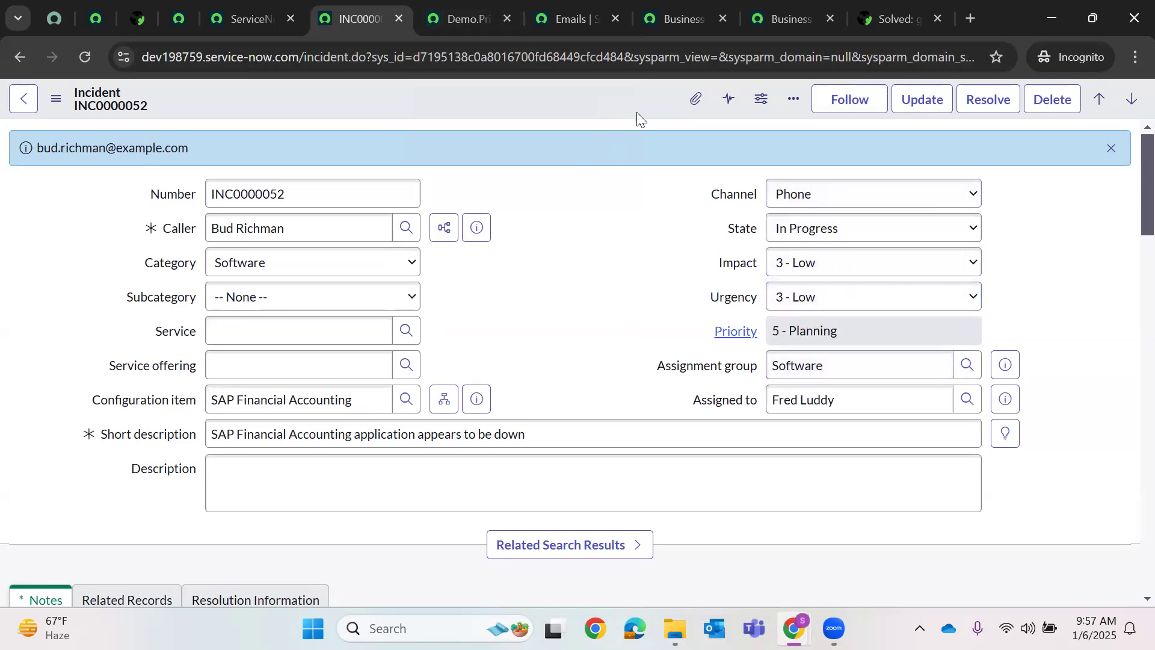
- Add the work note 'xzcvfbgnm' and update the incident
scroll(590, 165, down, 5)
click(354, 378)
text(xzcvfbgnm)
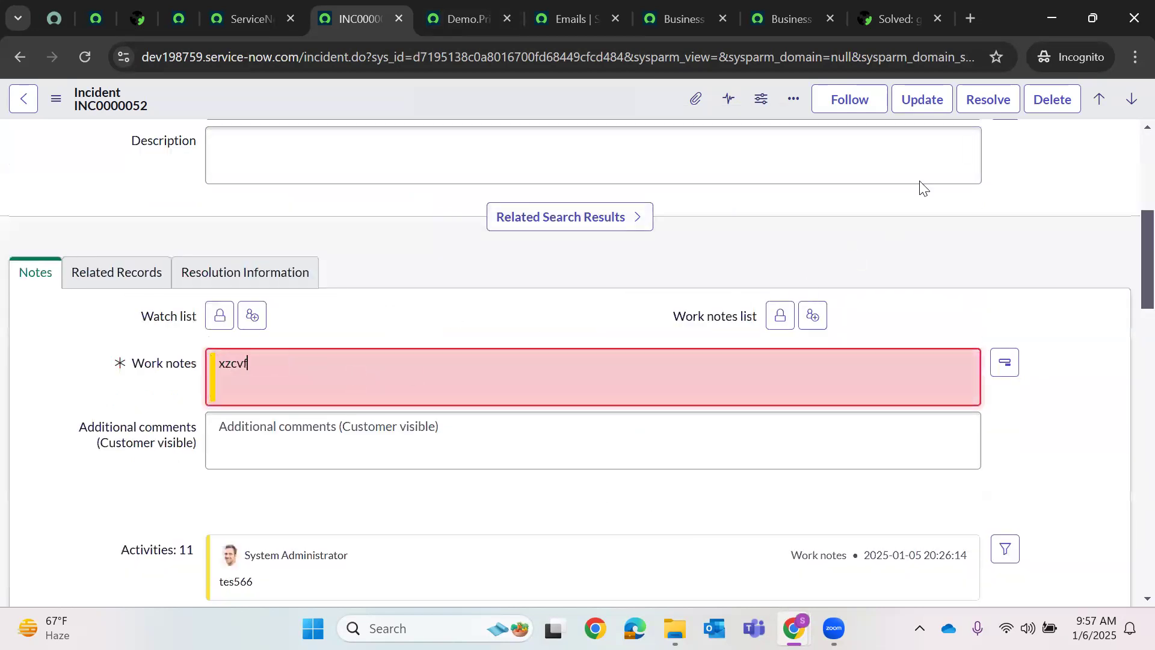
click(921, 99)
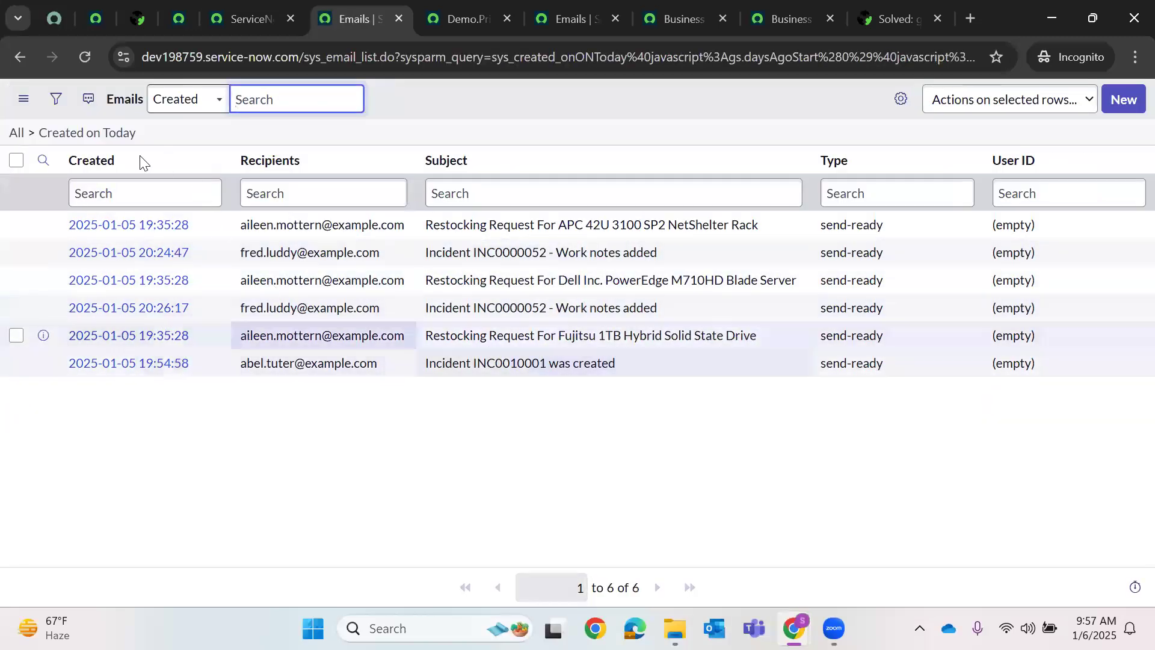
- Refresh the Emails list, then return to the Demo.Priority.Email.Notify notification with type EMAIL
click(84, 58)
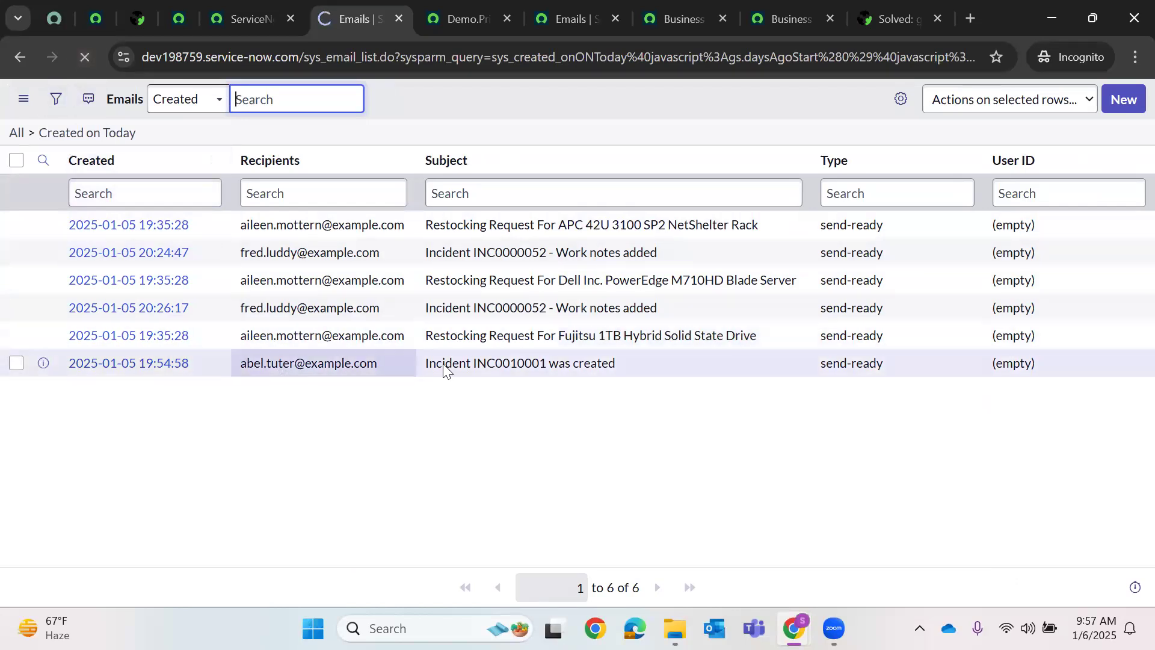
click(453, 18)
scroll(484, 456, down, 1)
scroll(289, 423, up, 1)
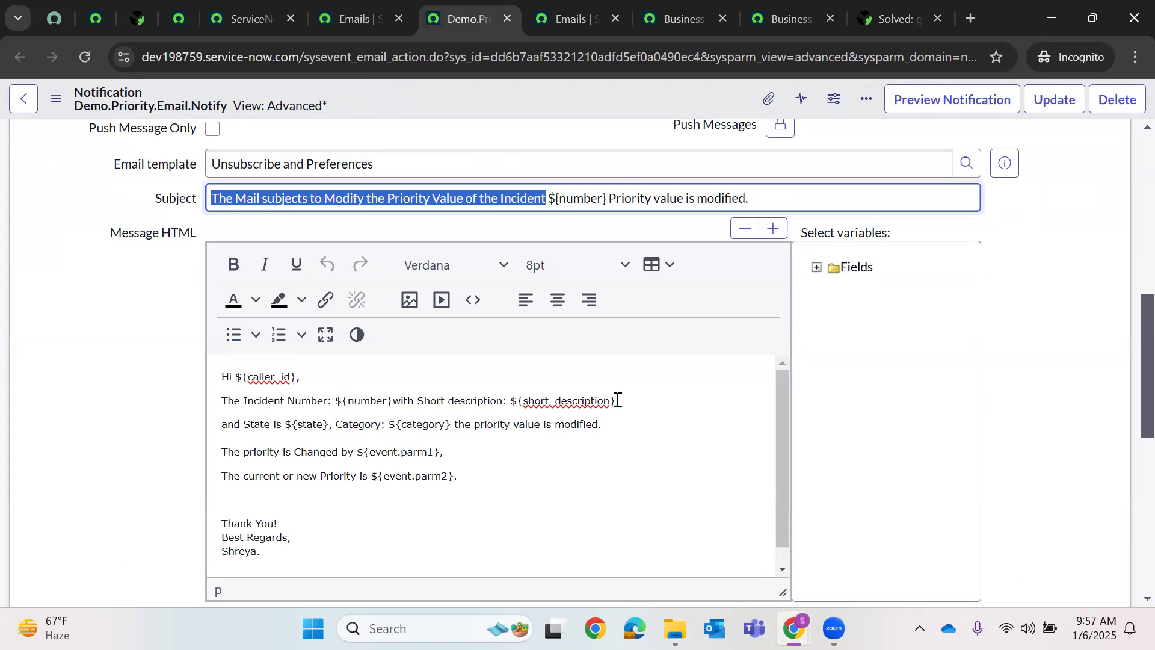
scroll(1129, 351, up, 3)
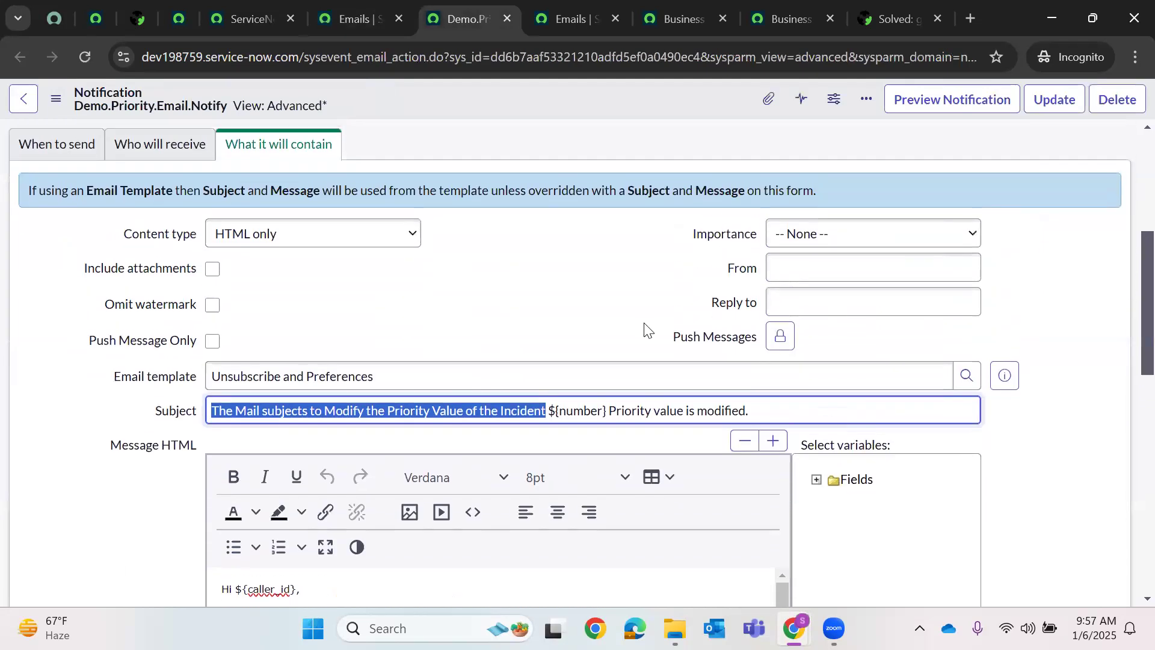
scroll(872, 240, up, 5)
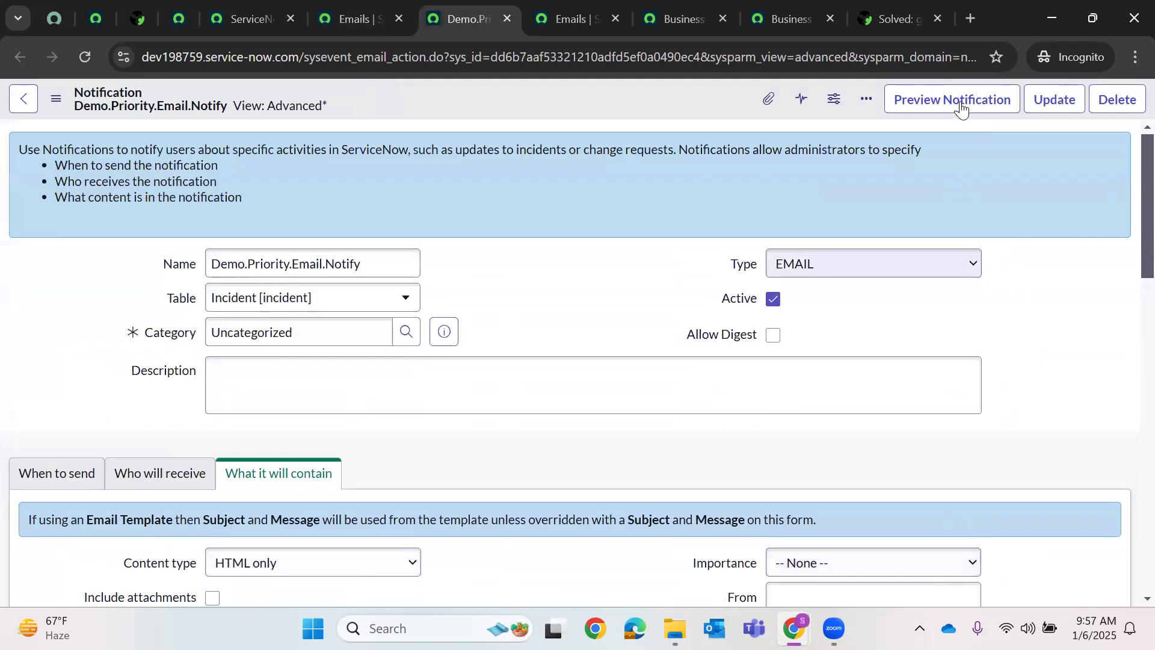
click(847, 260)
click(842, 288)
- Reload the notification form and show its Who will receive recipient settings
right_click(581, 121)
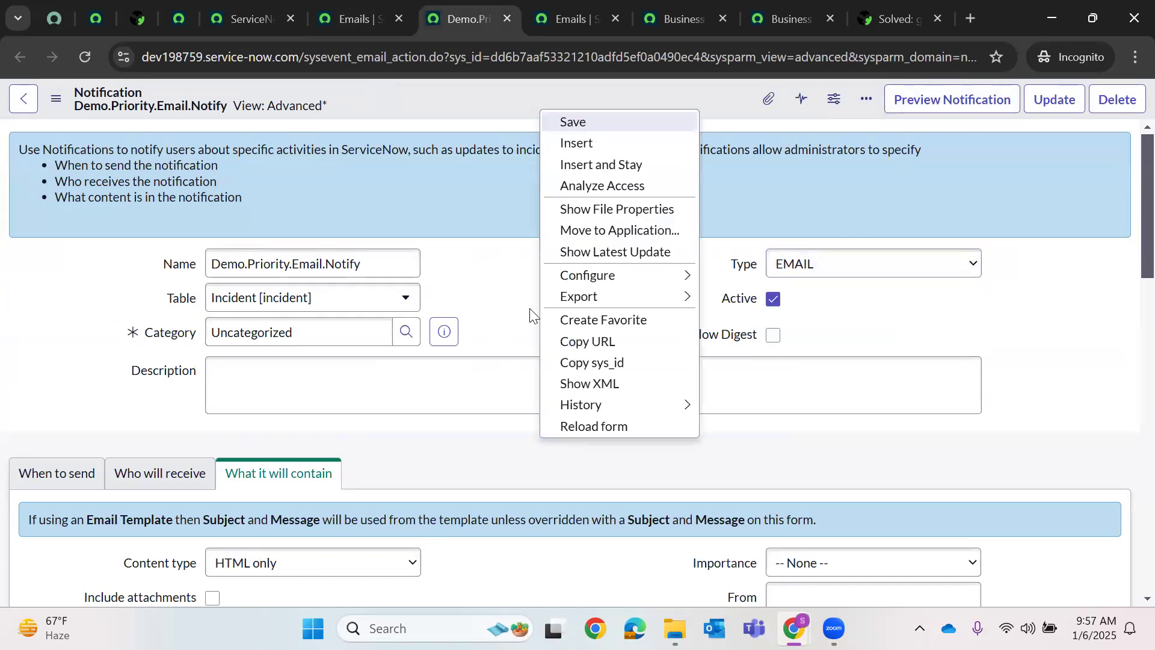
click(654, 344)
click(208, 477)
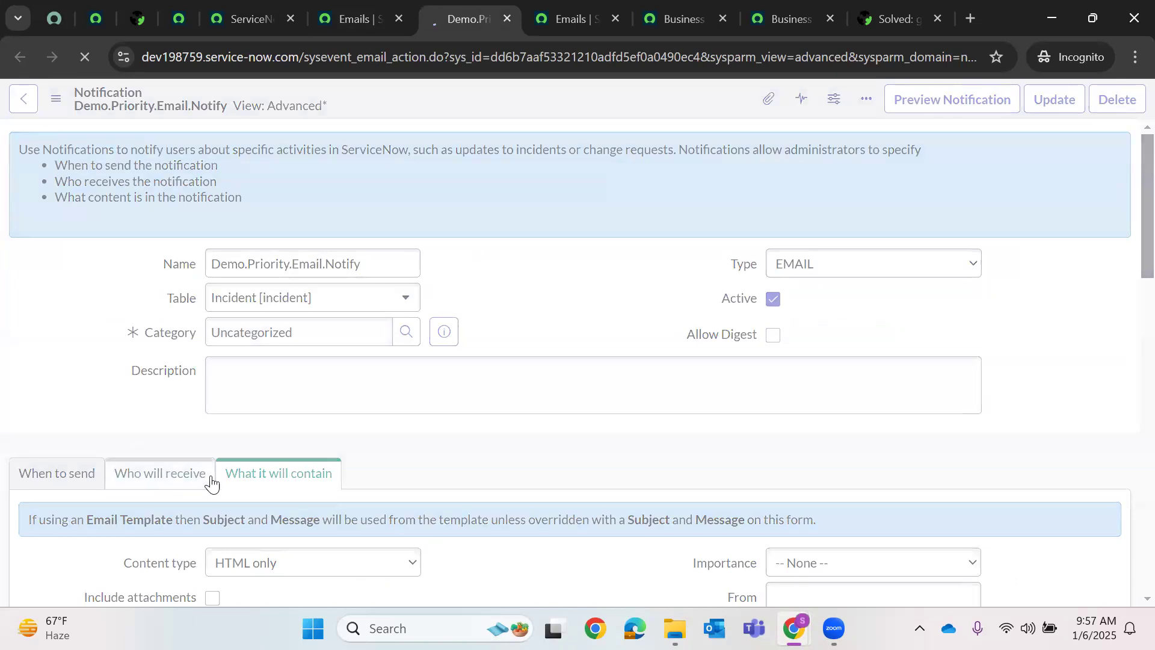
scroll(361, 379, down, 3)
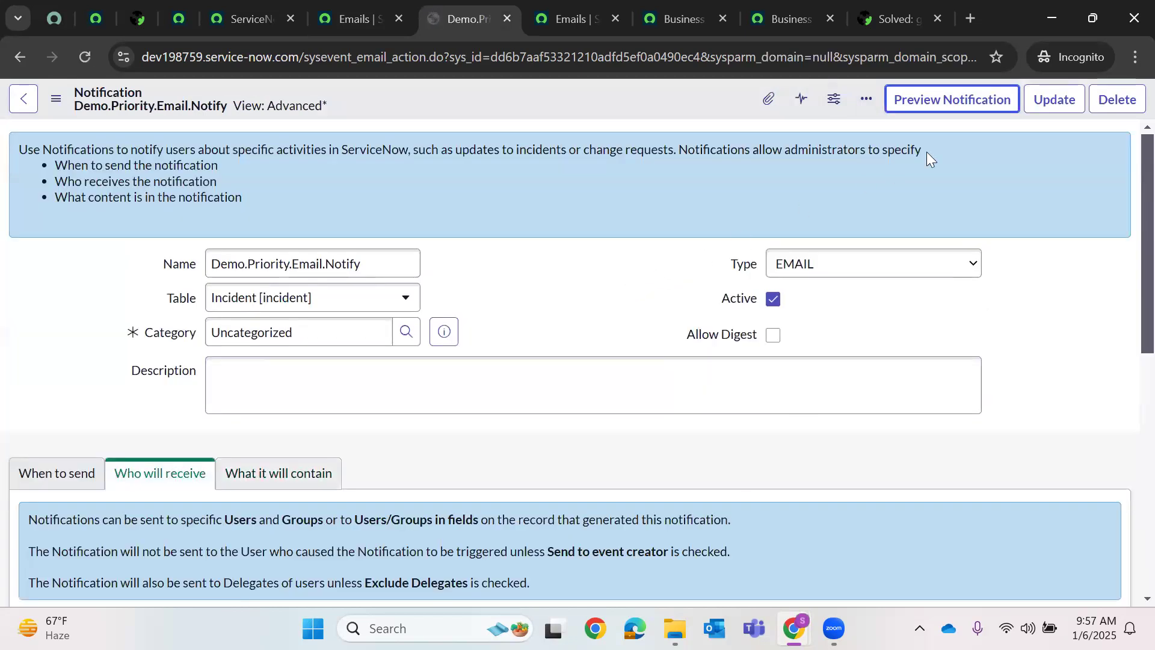
click(945, 116)
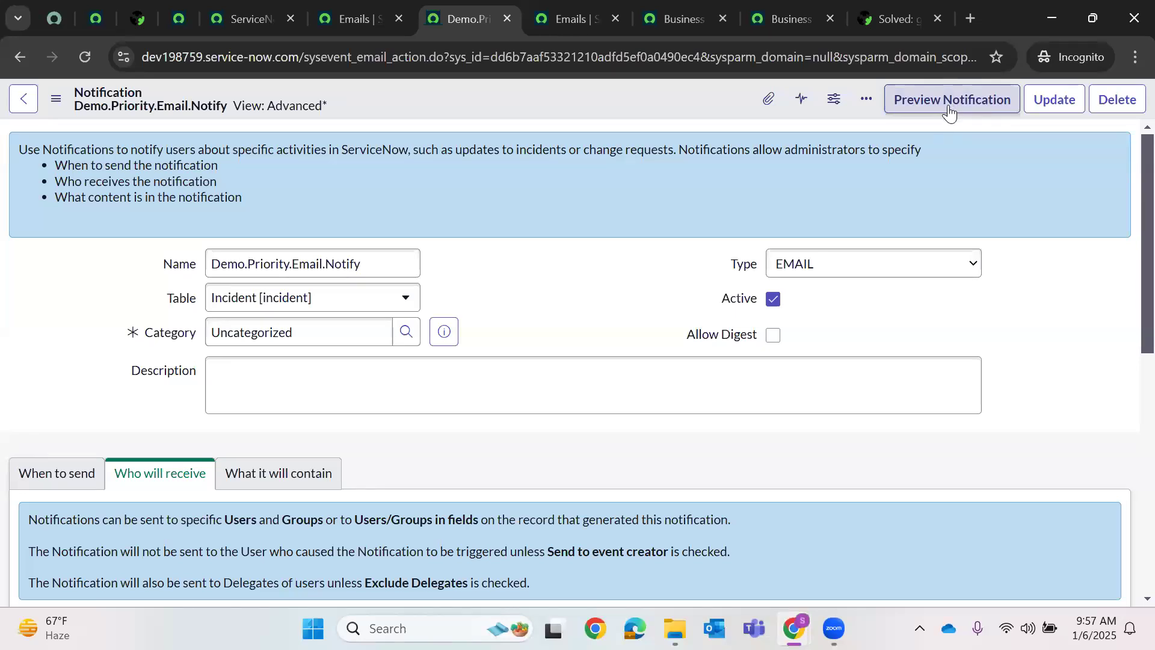
- Preview the notification for INC0000060 and review its Users, Subject and Body
click(938, 114)
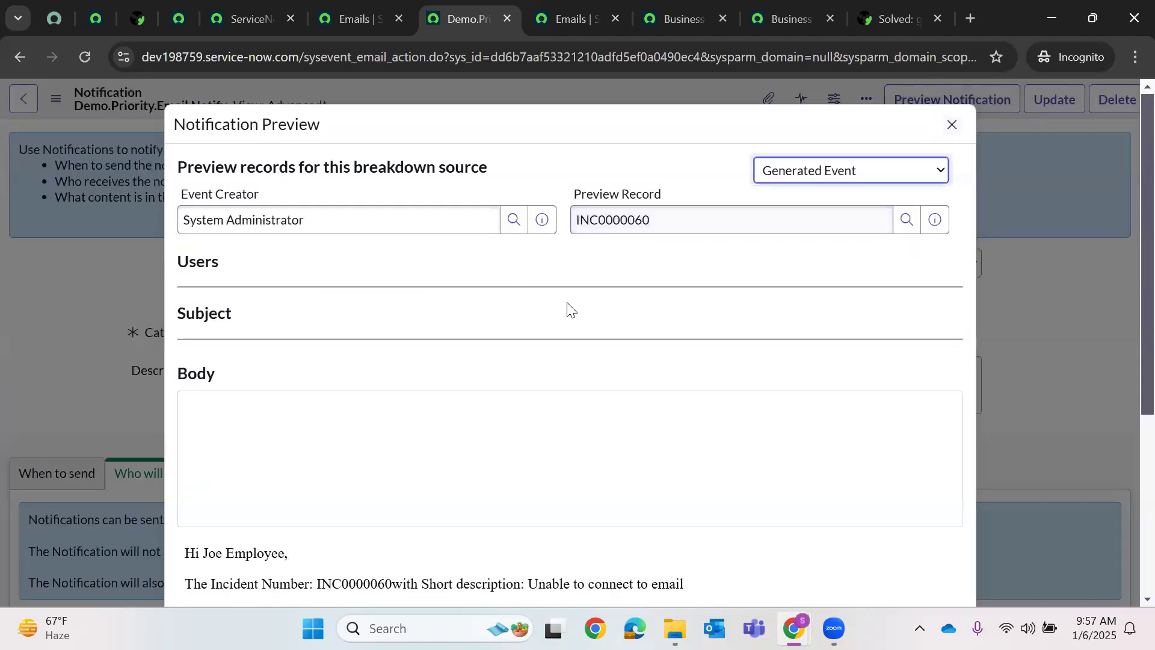
scroll(654, 305, down, 3)
scroll(654, 305, up, 3)
scroll(638, 313, down, 1)
scroll(621, 324, down, 1)
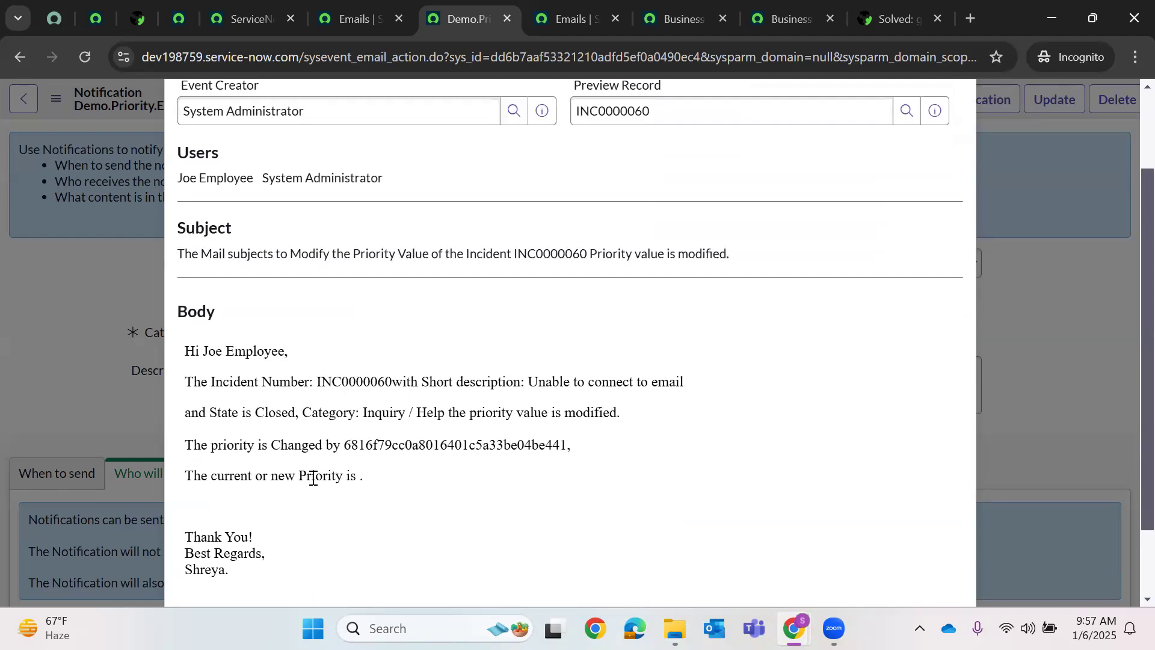
scroll(969, 285, up, 3)
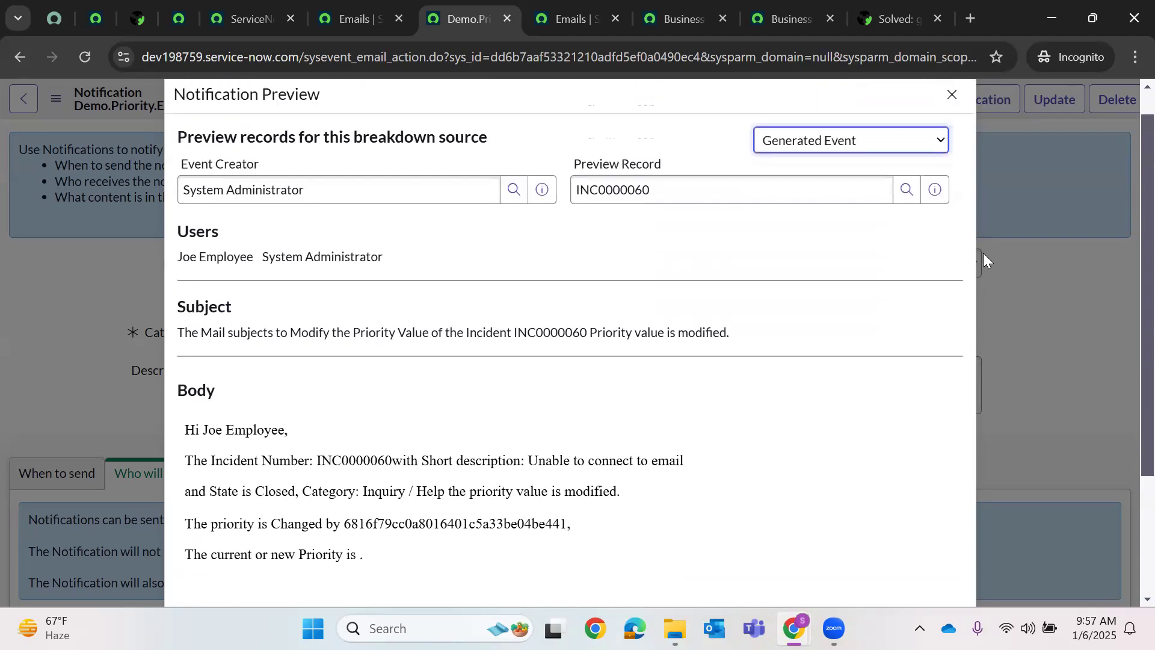
- Close the notification preview and four leftover tabs, then refresh the email list
key(Escape)
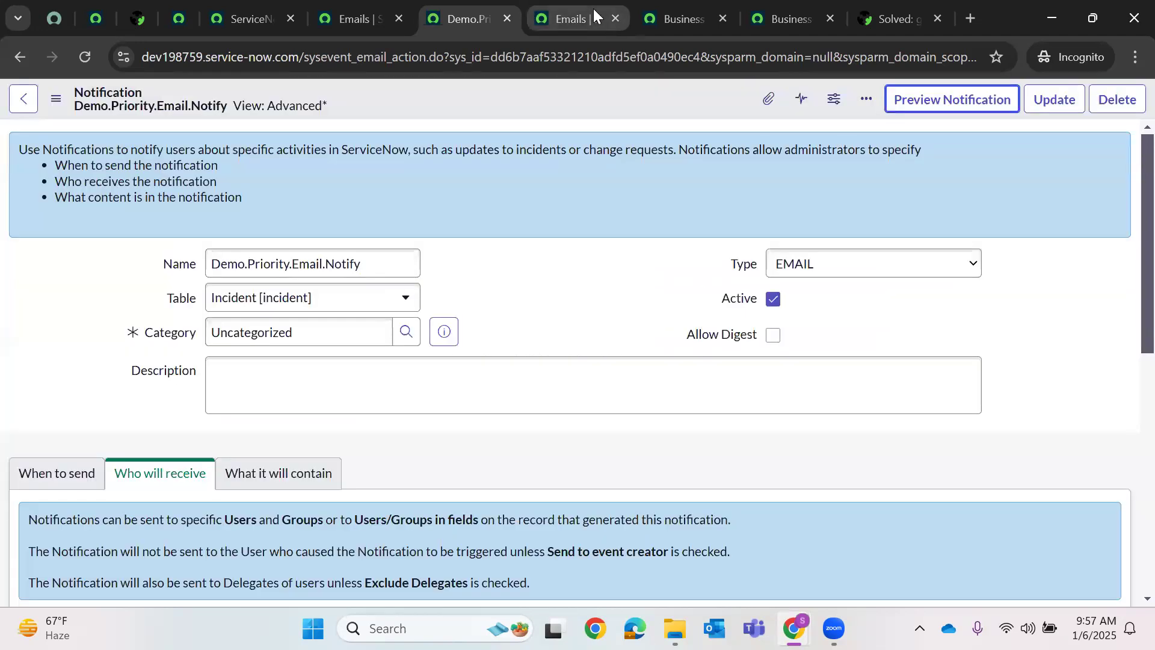
click(614, 18)
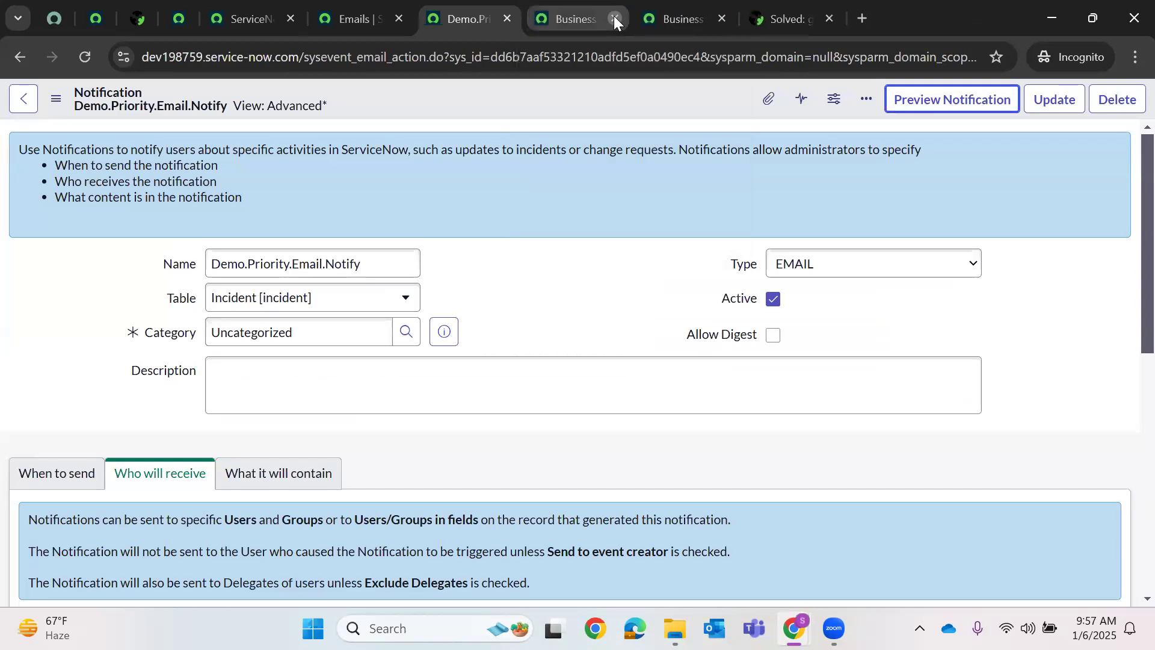
click(614, 18)
click(613, 18)
click(613, 18)
click(613, 19)
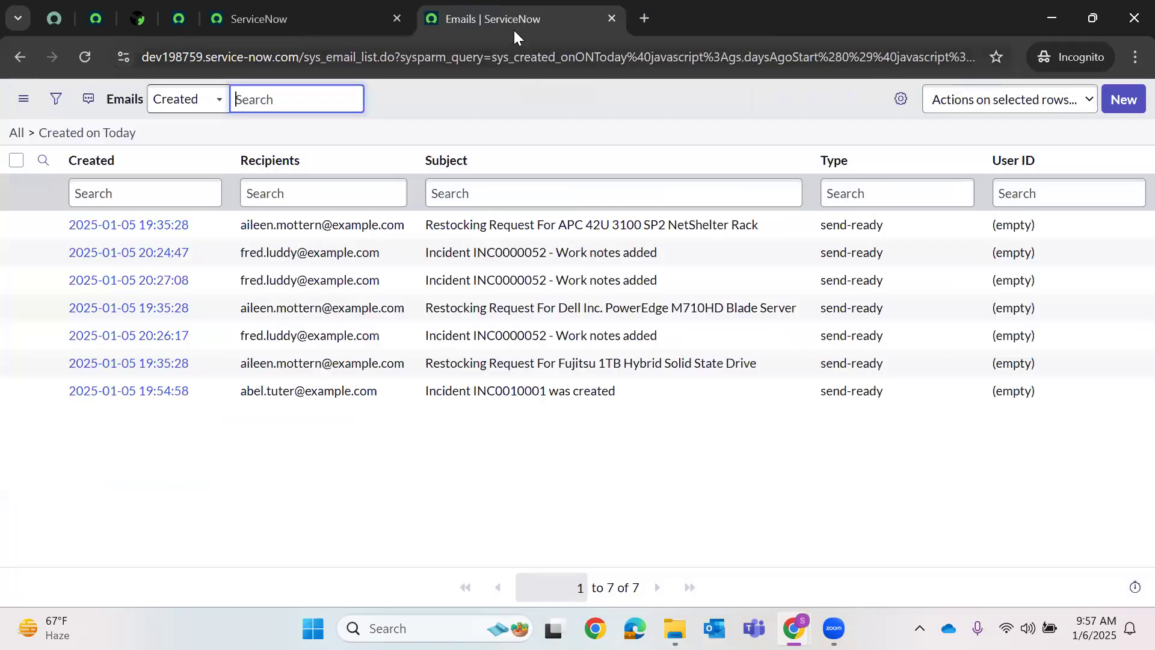
click(84, 59)
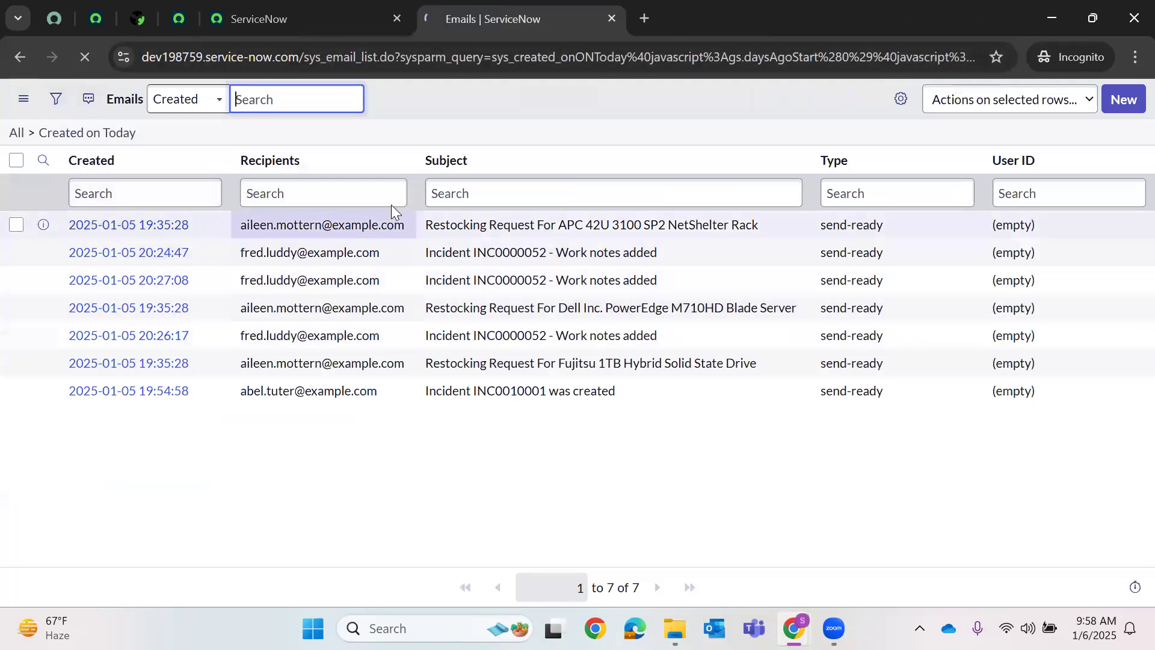
- Filter the navigator for 'logs' and open System Logs > Emails in a new tab
click(319, 23)
key(ctrl+alt+m)
key(BackSpace)
text(logs)
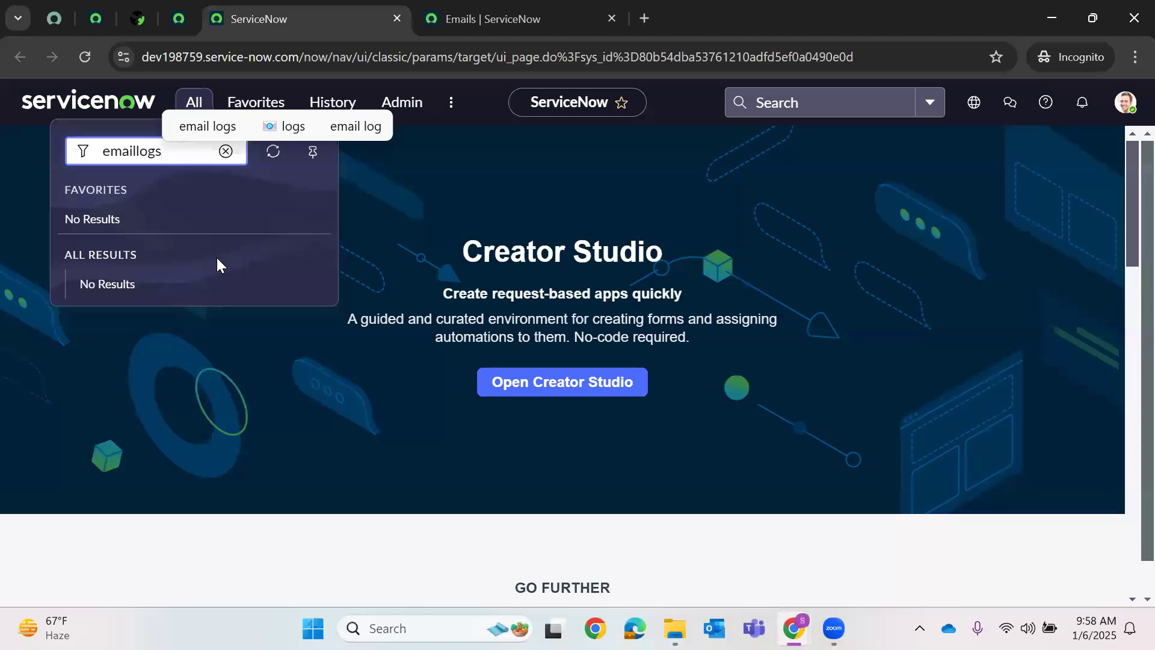
key(BackSpace)
key(BackSpace)
key(BackSpace)
key(BackSpace)
key(BackSpace)
key(BackSpace)
key(BackSpace)
key(BackSpace)
key(BackSpace)
text(logs)
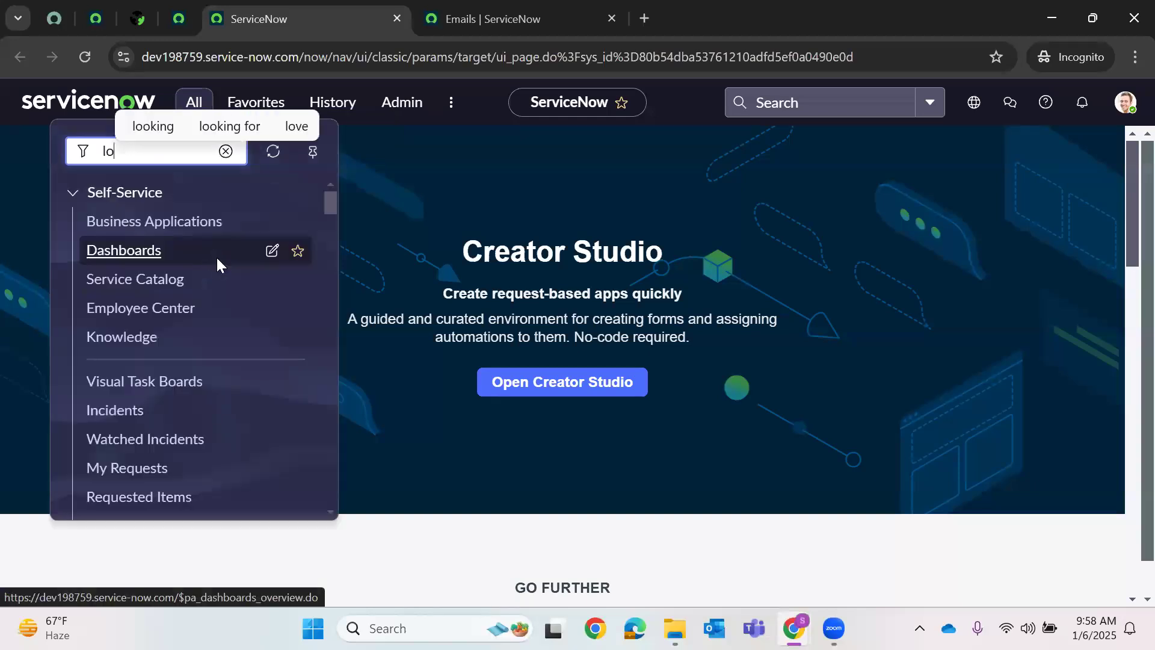
scroll(251, 341, down, 10)
scroll(257, 345, down, 5)
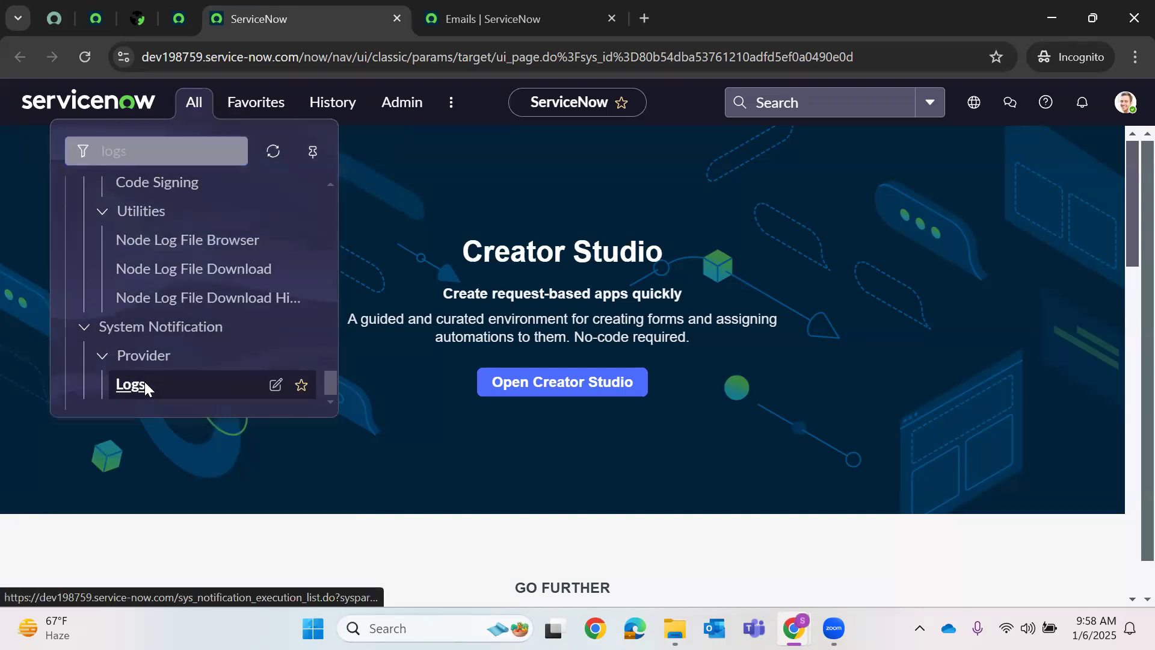
right_click(144, 385)
scroll(207, 342, up, 3)
scroll(206, 347, up, 5)
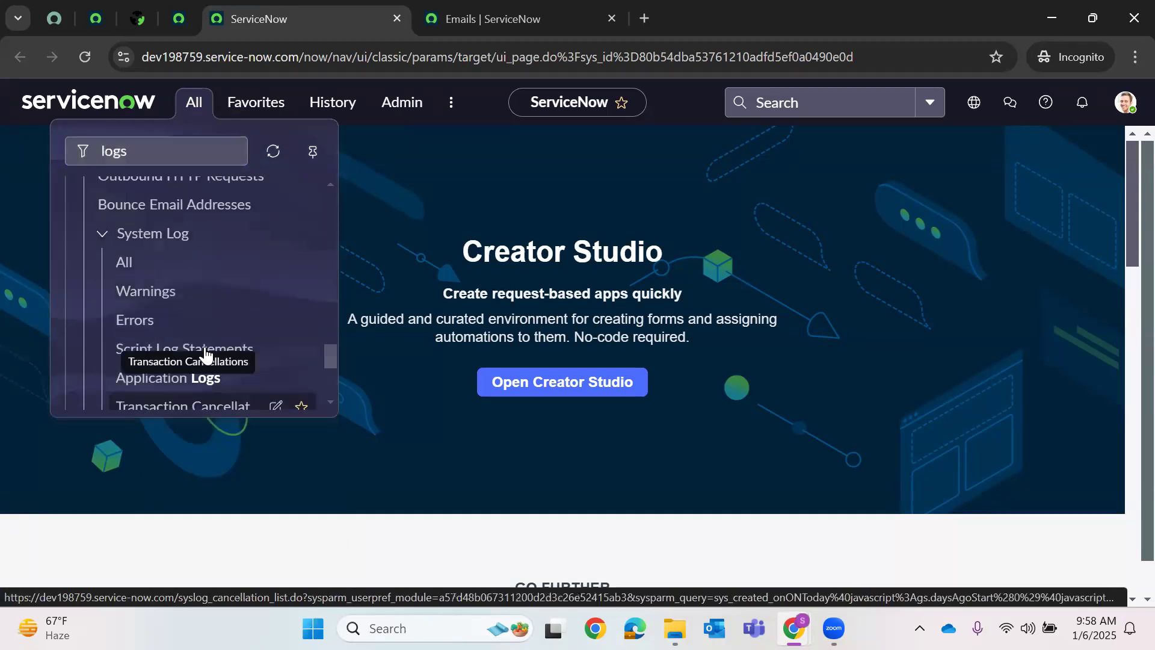
scroll(205, 355, up, 5)
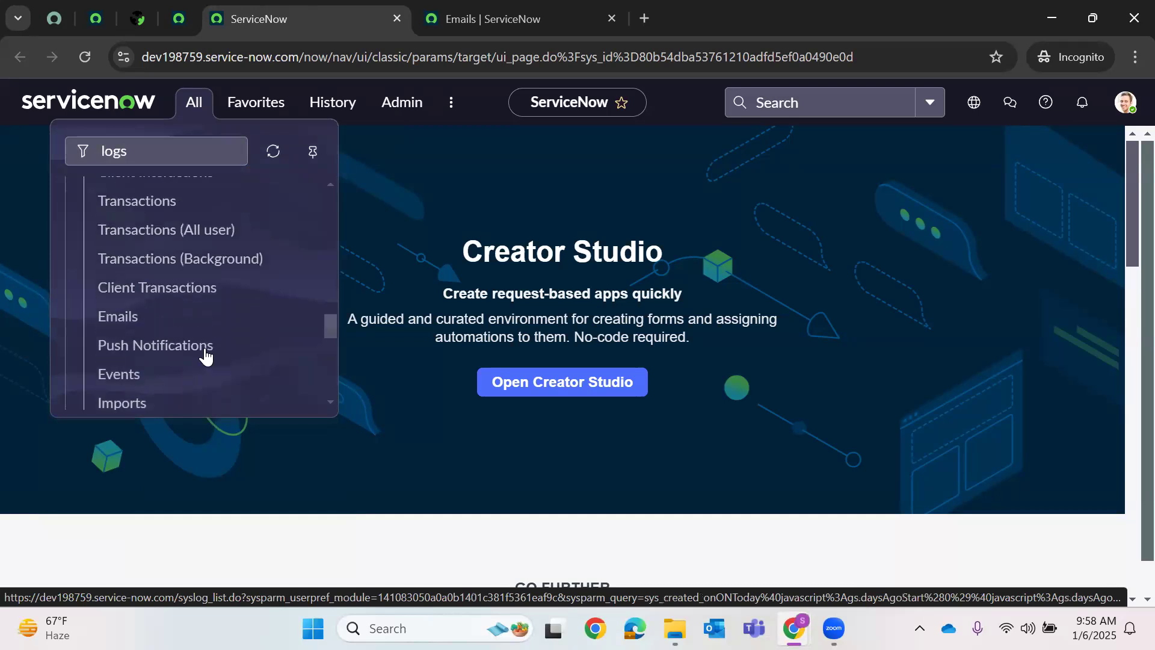
scroll(203, 361, down, 3)
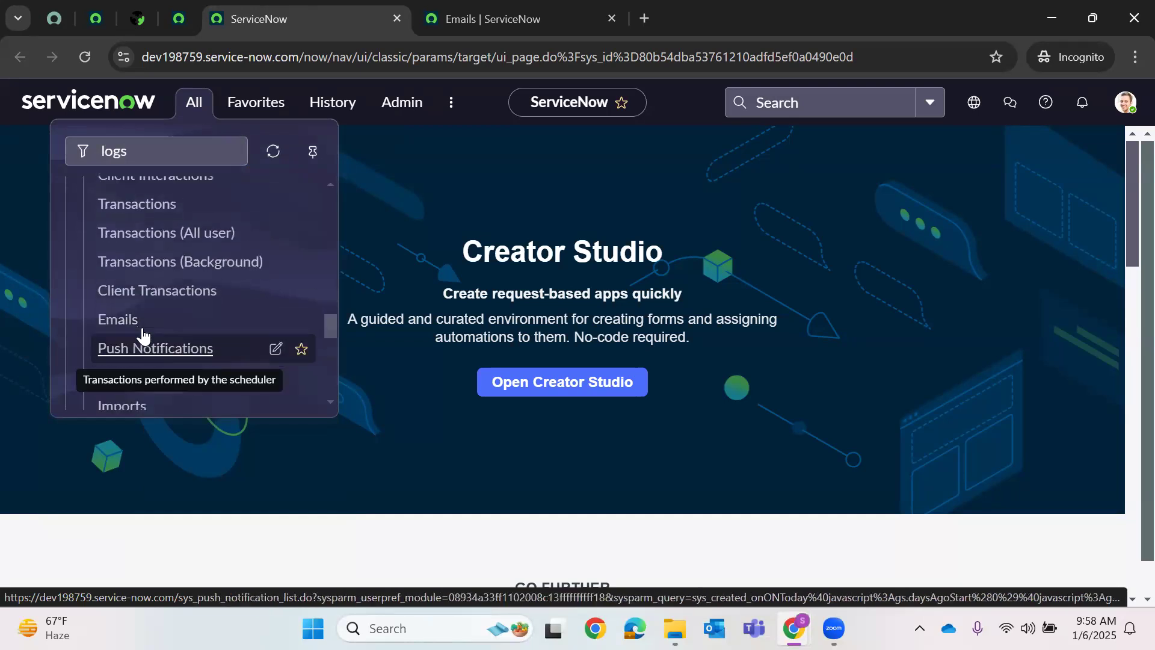
right_click(138, 330)
click(181, 341)
- Refilter the navigator for 'emails', open Emails in another new tab and view it
scroll(187, 358, down, 5)
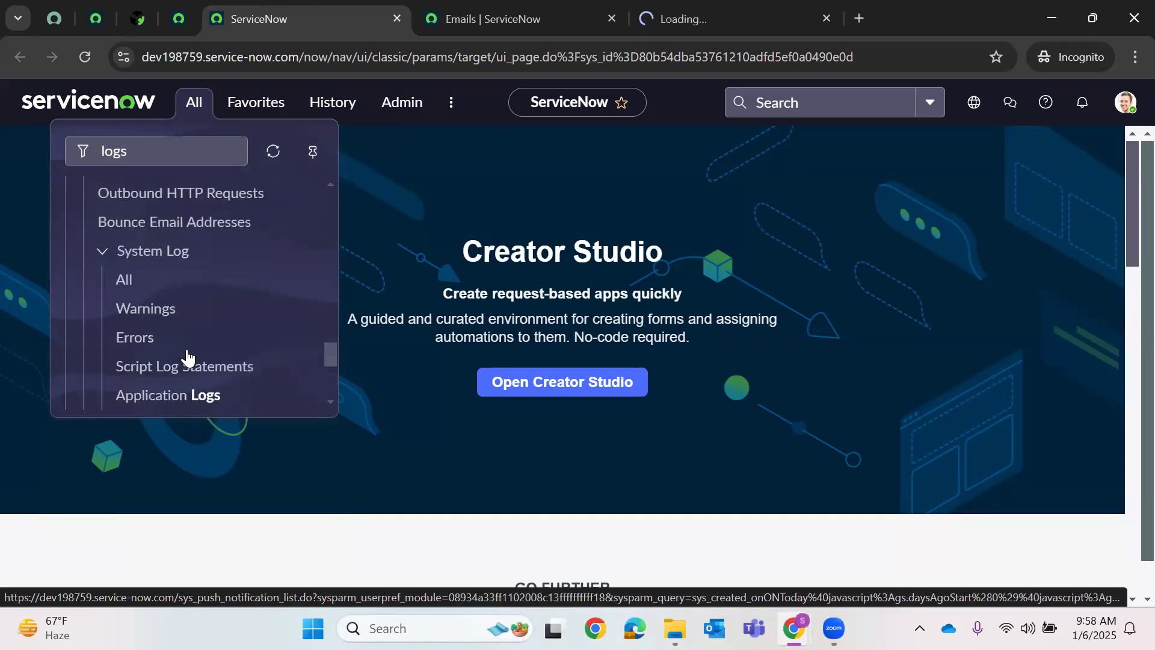
scroll(162, 289, down, 2)
scroll(156, 268, down, 3)
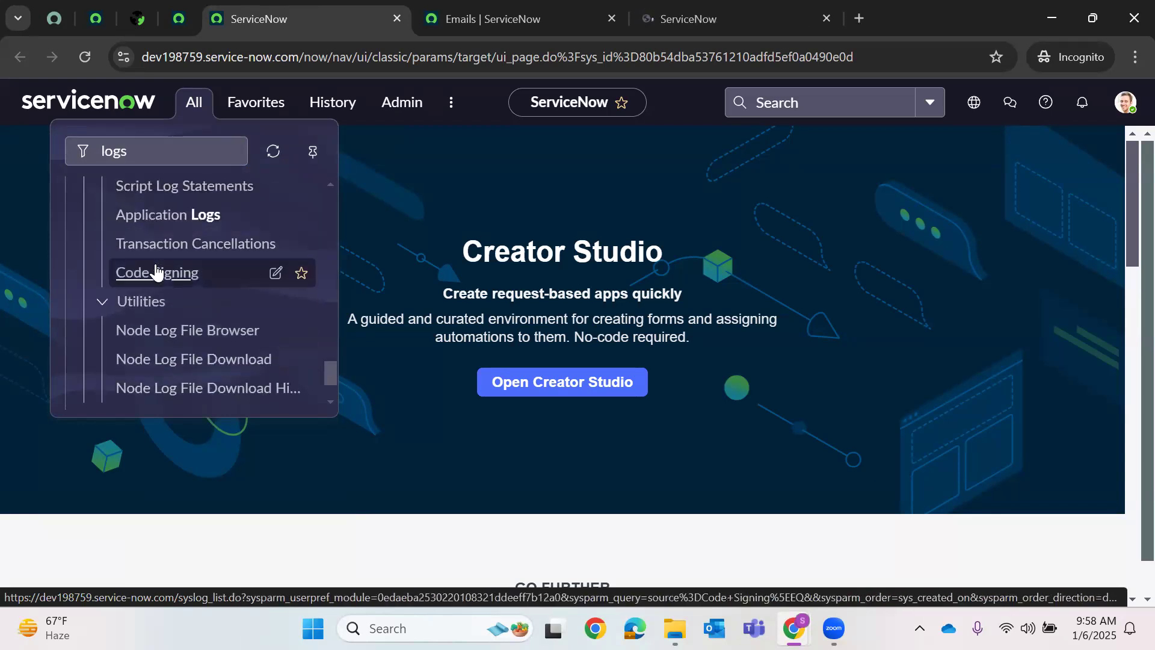
scroll(162, 276, up, 10)
scroll(165, 283, up, 15)
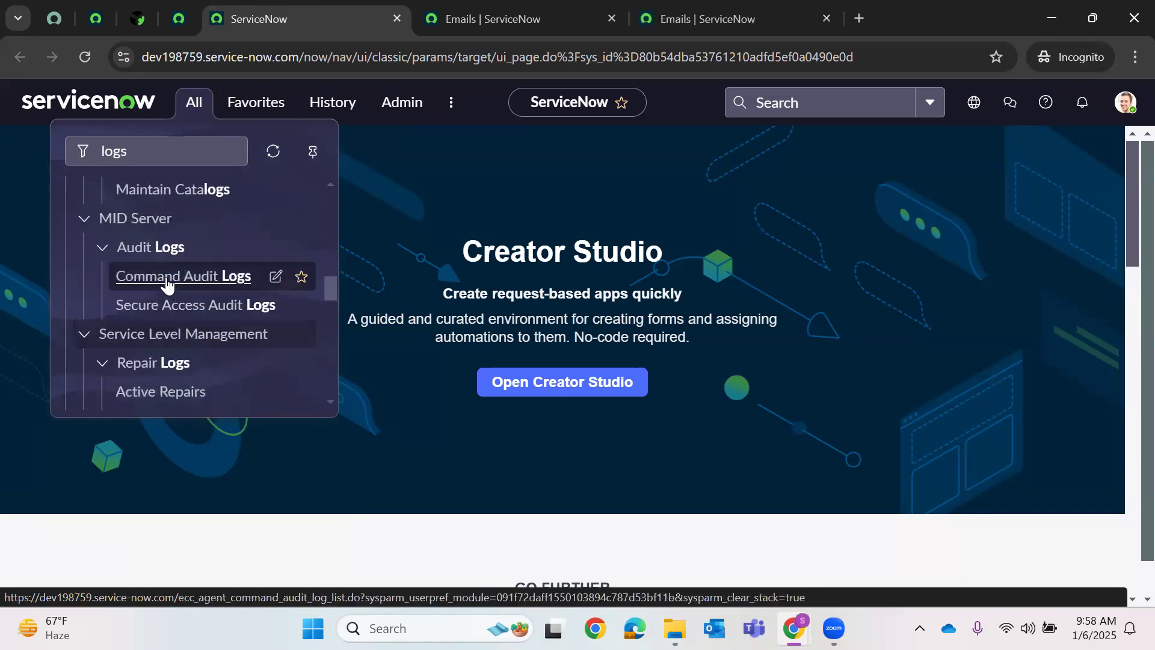
scroll(171, 302, up, 10)
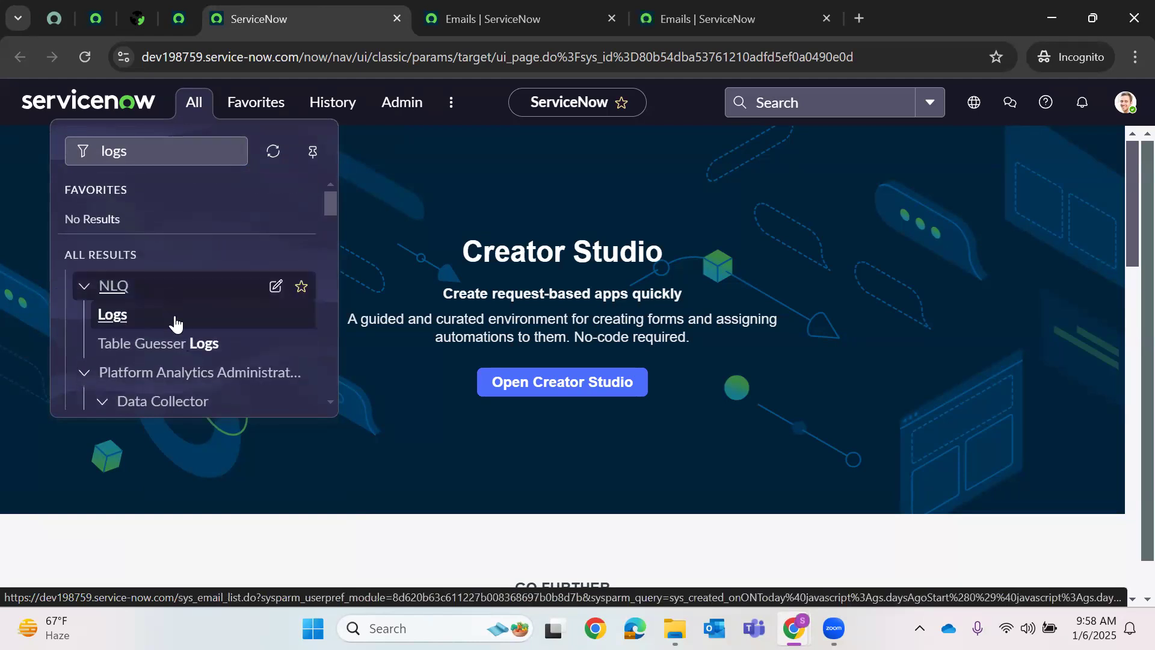
double_click(163, 161)
text(emails)
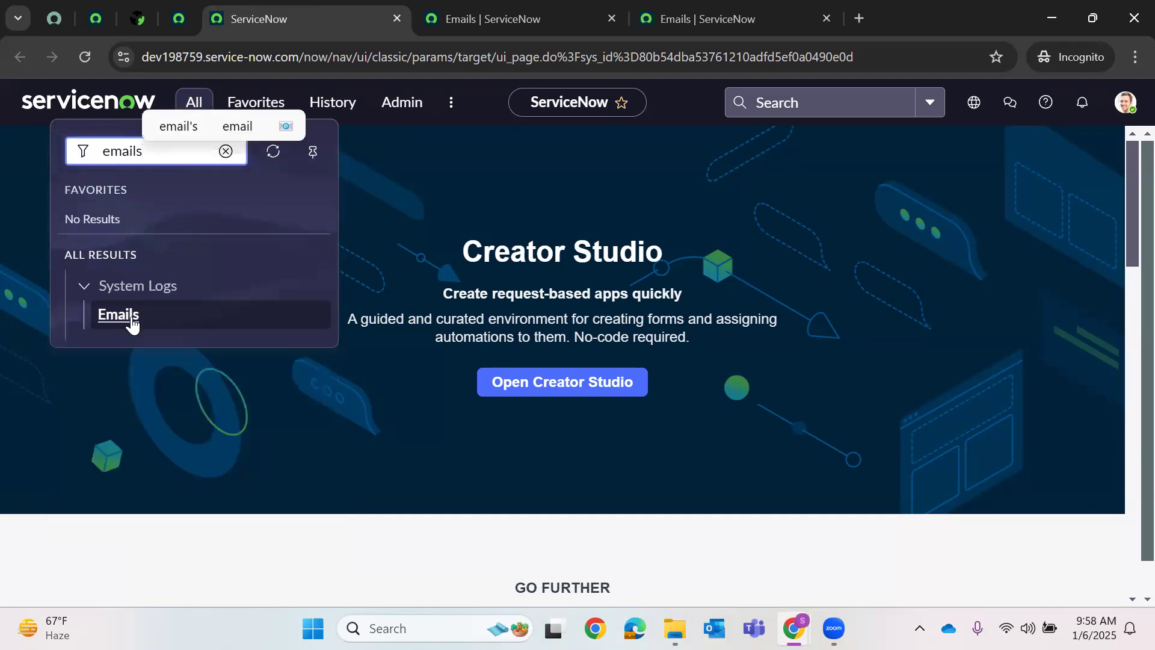
right_click(132, 325)
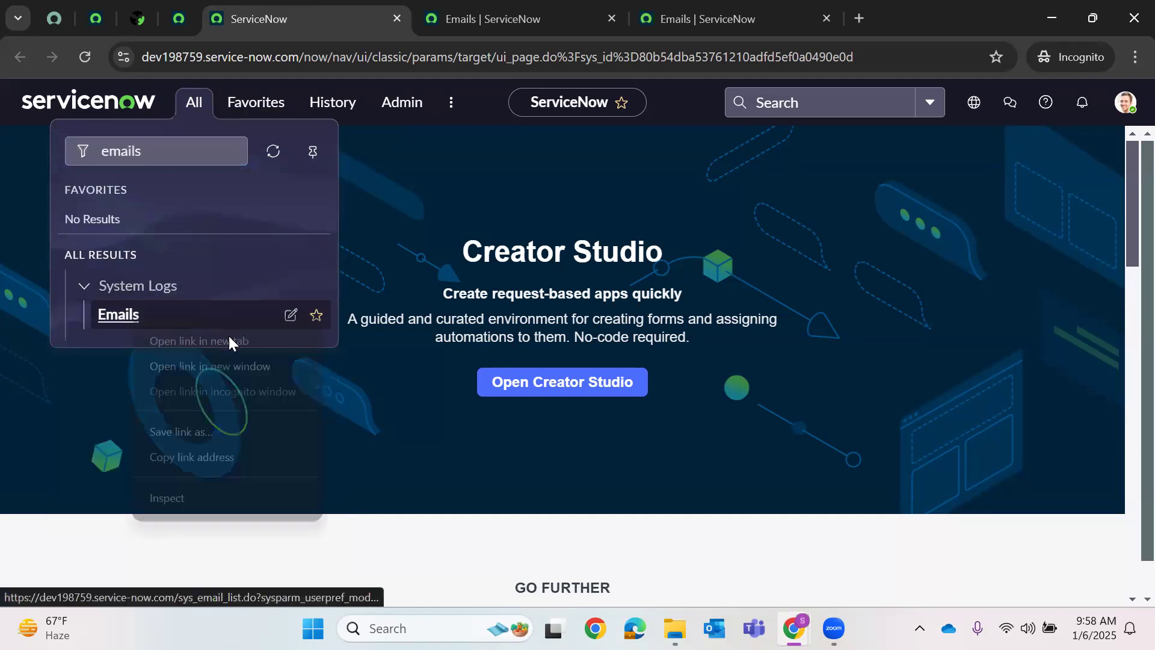
click(229, 337)
click(568, 17)
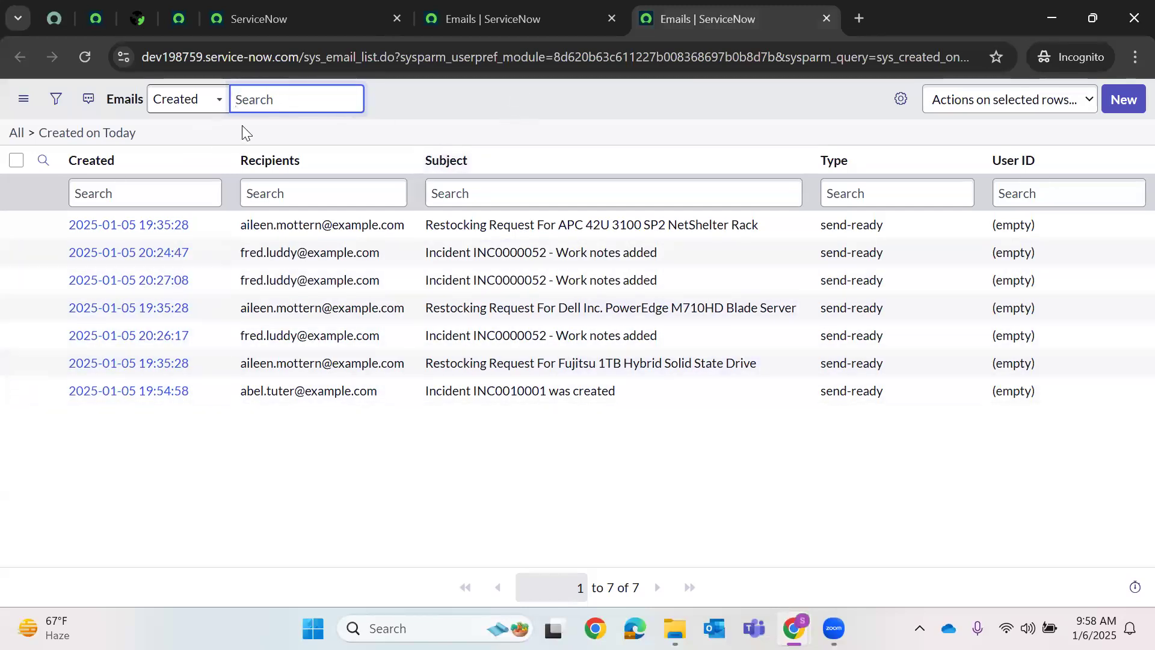
- Filter the navigator for 'Business Ru' and open Business Rules in a new tab
click(549, 17)
click(333, 17)
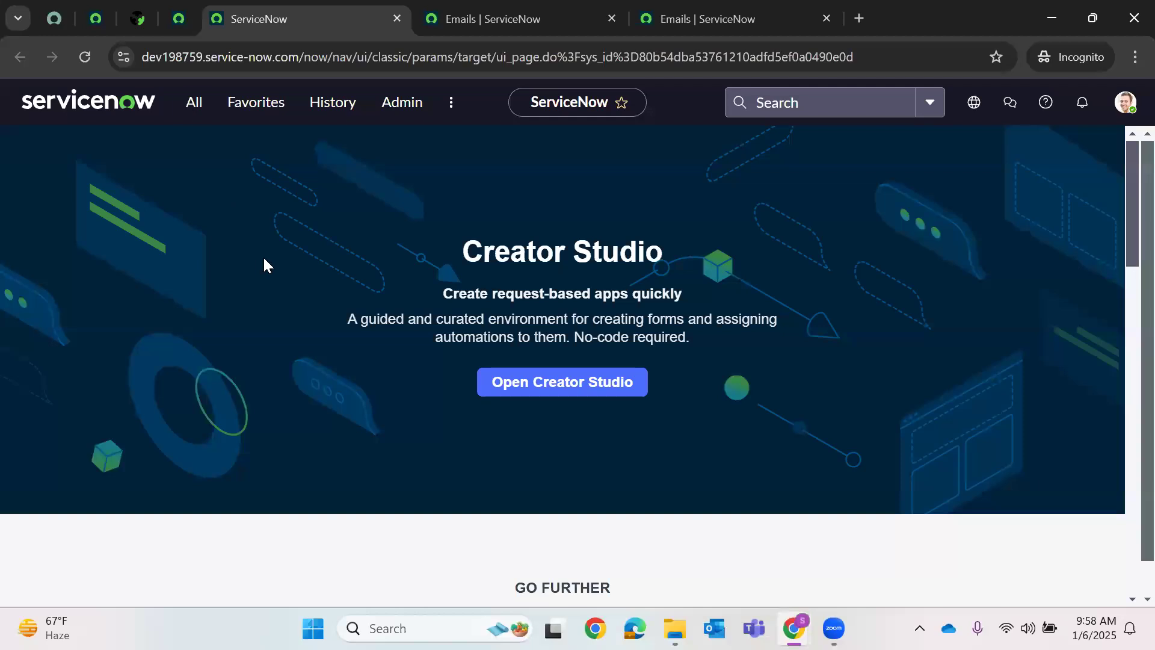
key(BackSpace)
key(BackSpace)
key(BackSpace)
key(BackSpace)
key(BackSpace)
key(BackSpace)
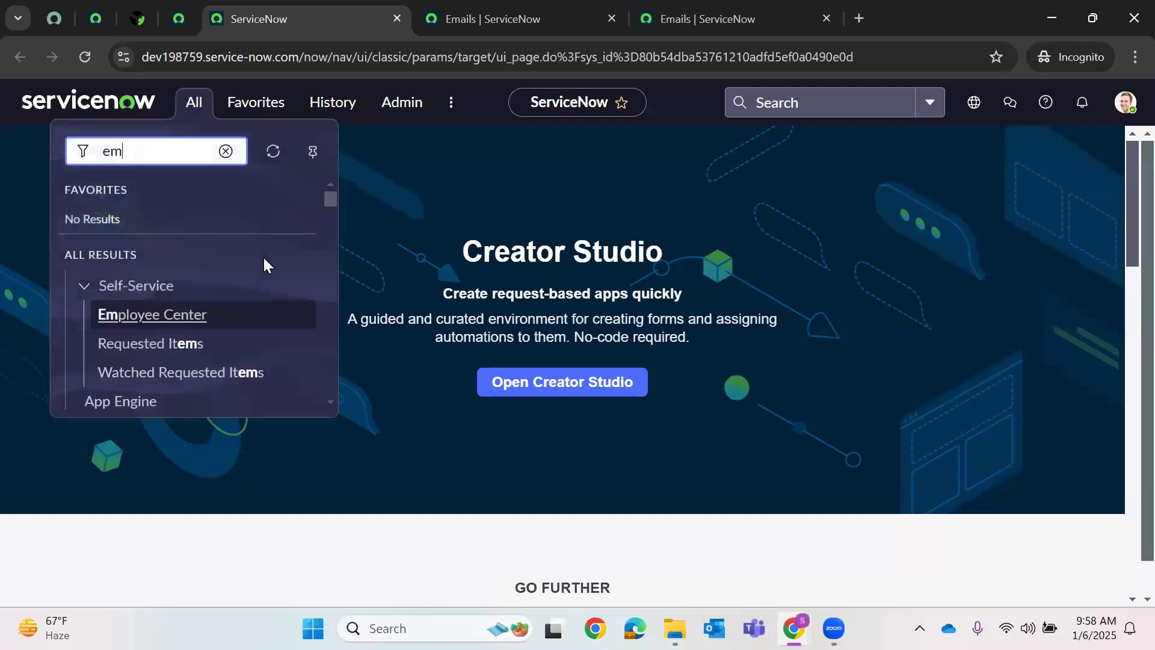
text(Business Ry)
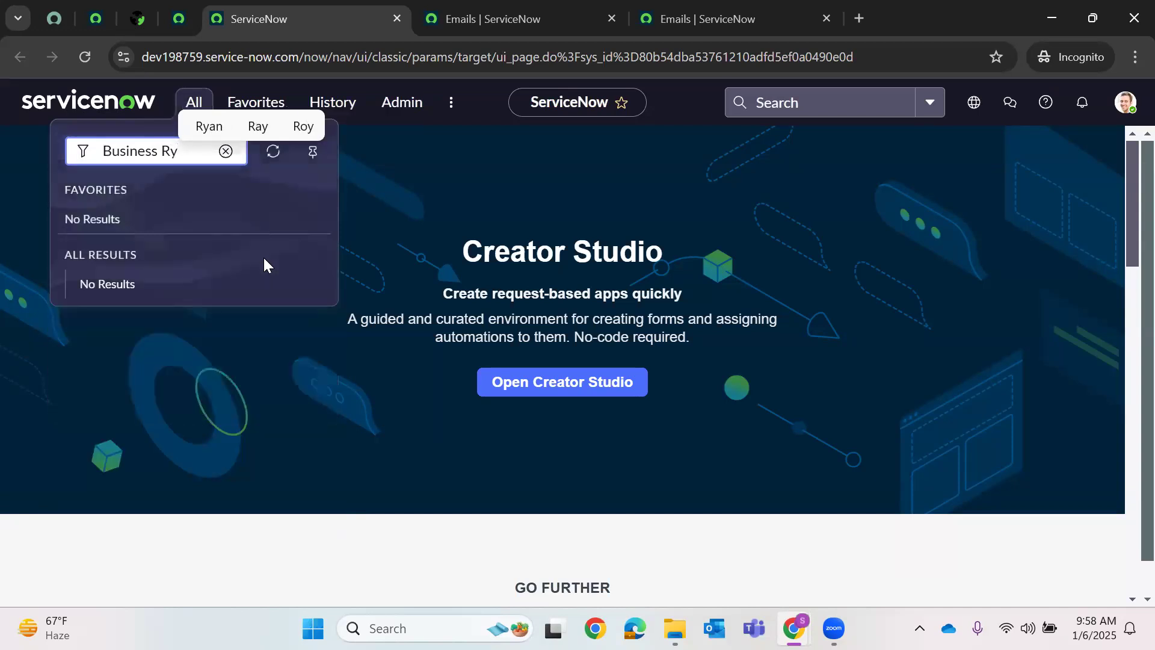
key(BackSpace)
text(u)
scroll(185, 354, down, 1)
scroll(184, 354, down, 2)
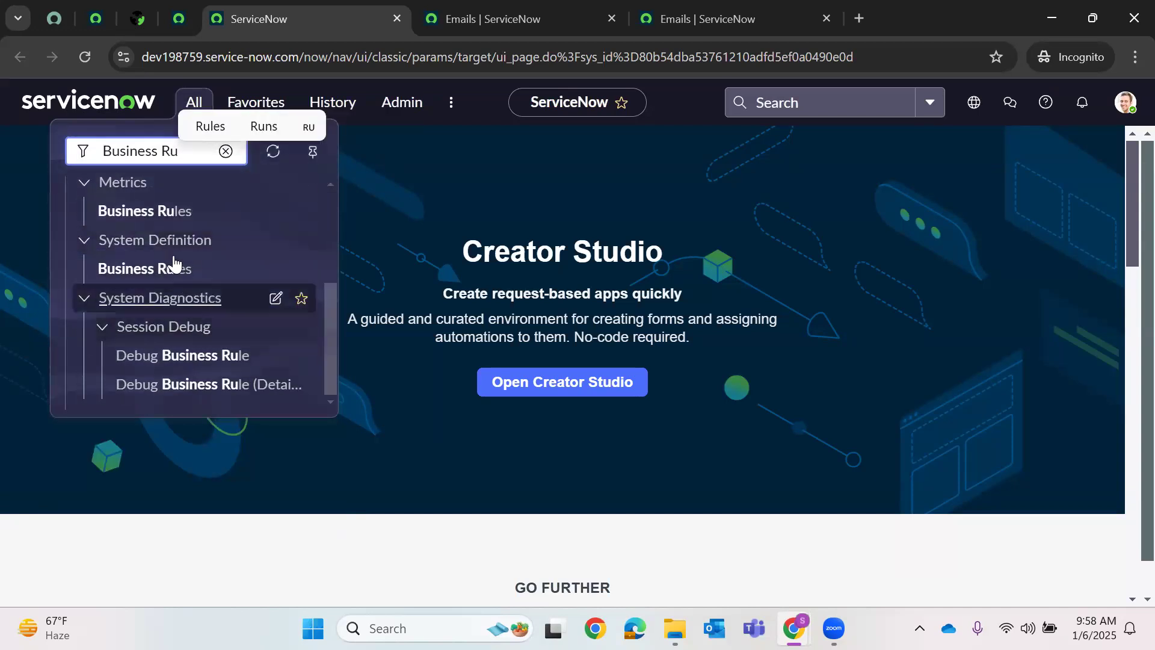
right_click(164, 271)
click(235, 302)
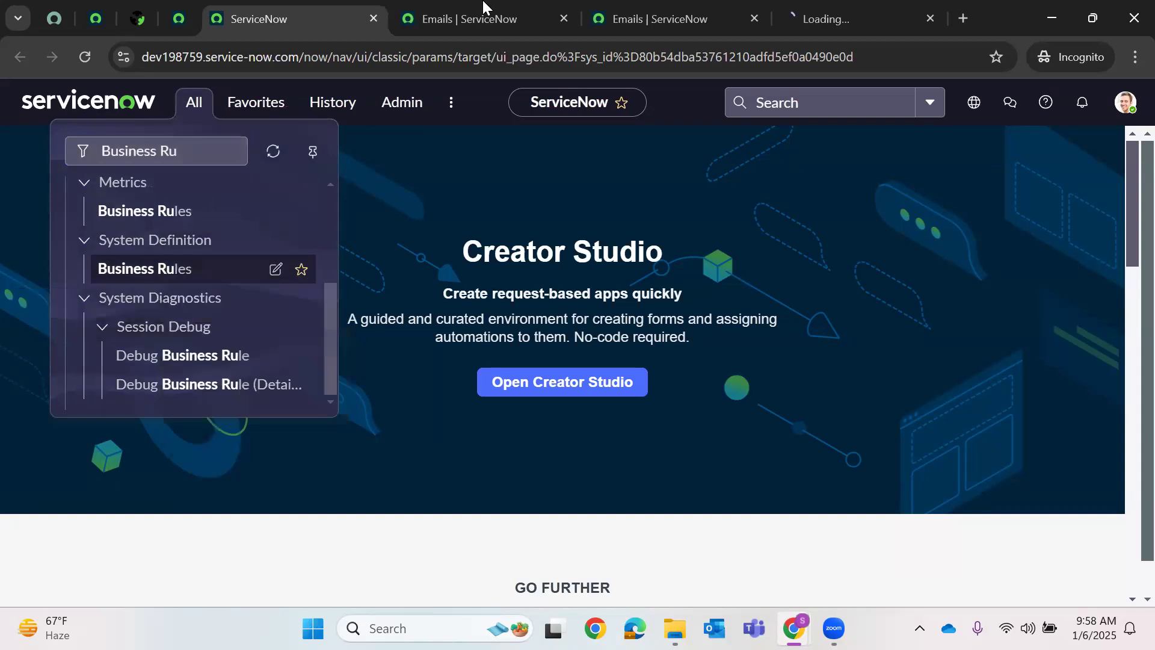
click(801, 10)
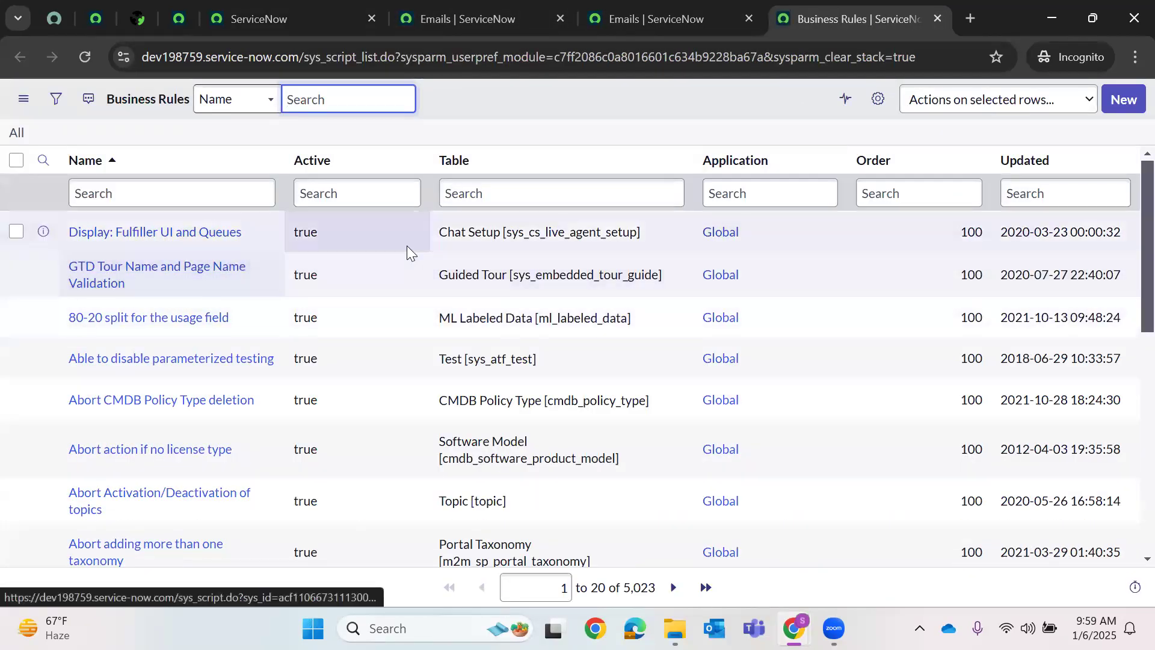
- Sort the rules by Updated and open the Priority Modify rule
click(1120, 161)
key(Escape)
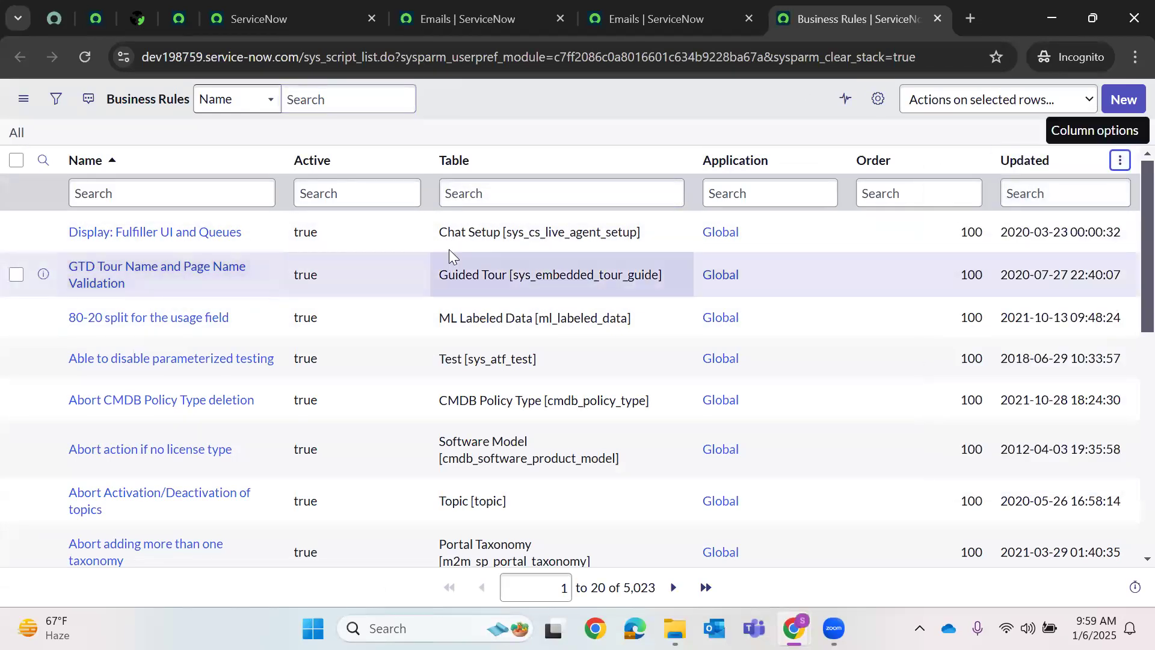
click(111, 231)
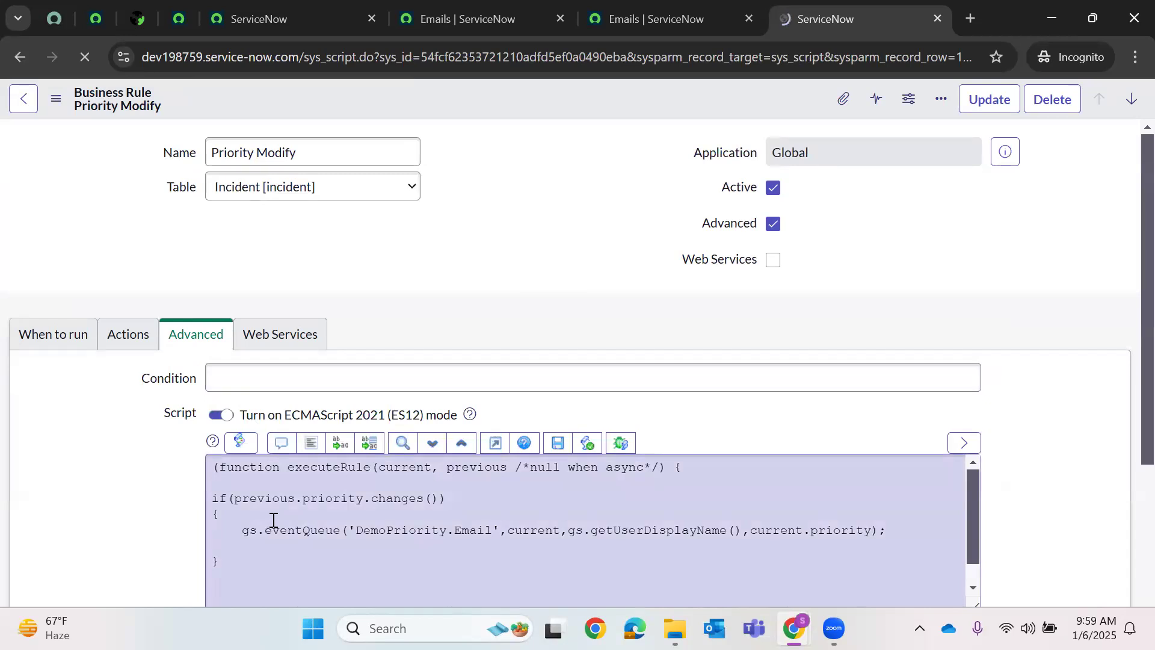
- Review the rule script, checking the DemoPriority.Email event registration and today's emails
scroll(372, 429, down, 5)
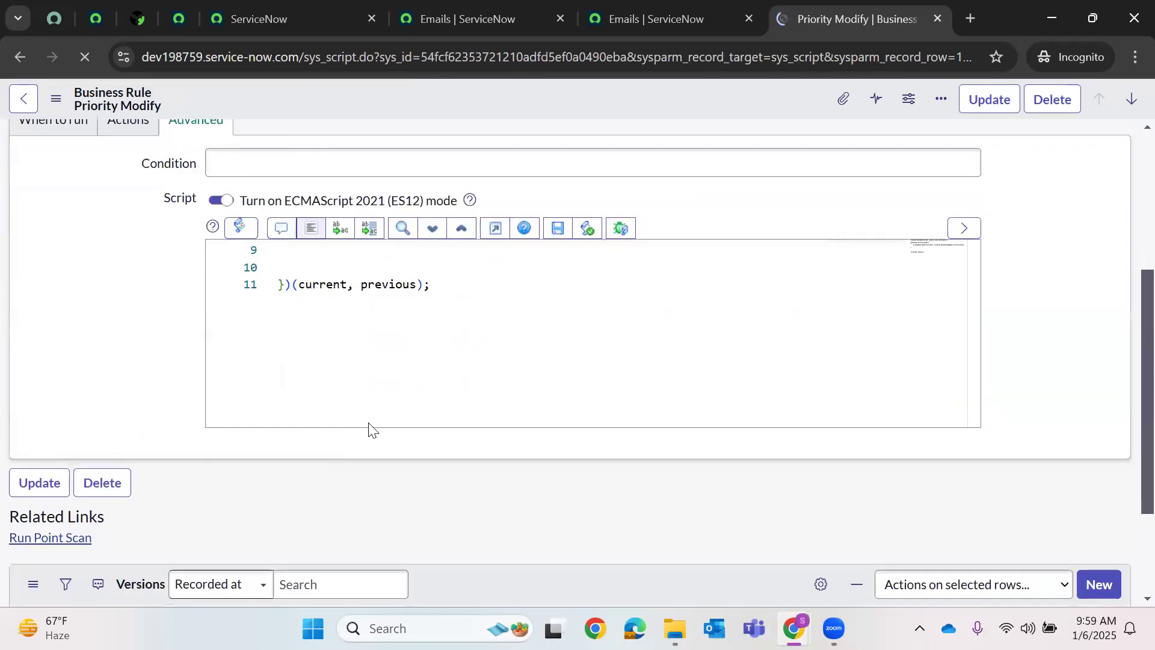
scroll(492, 379, up, 3)
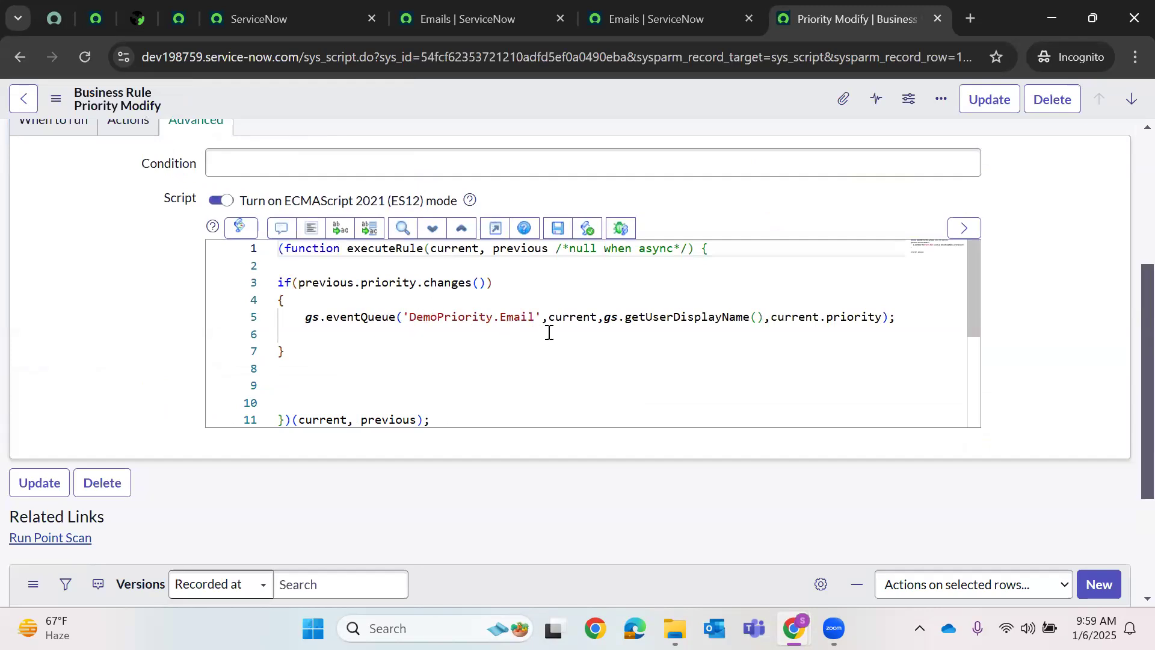
click(179, 18)
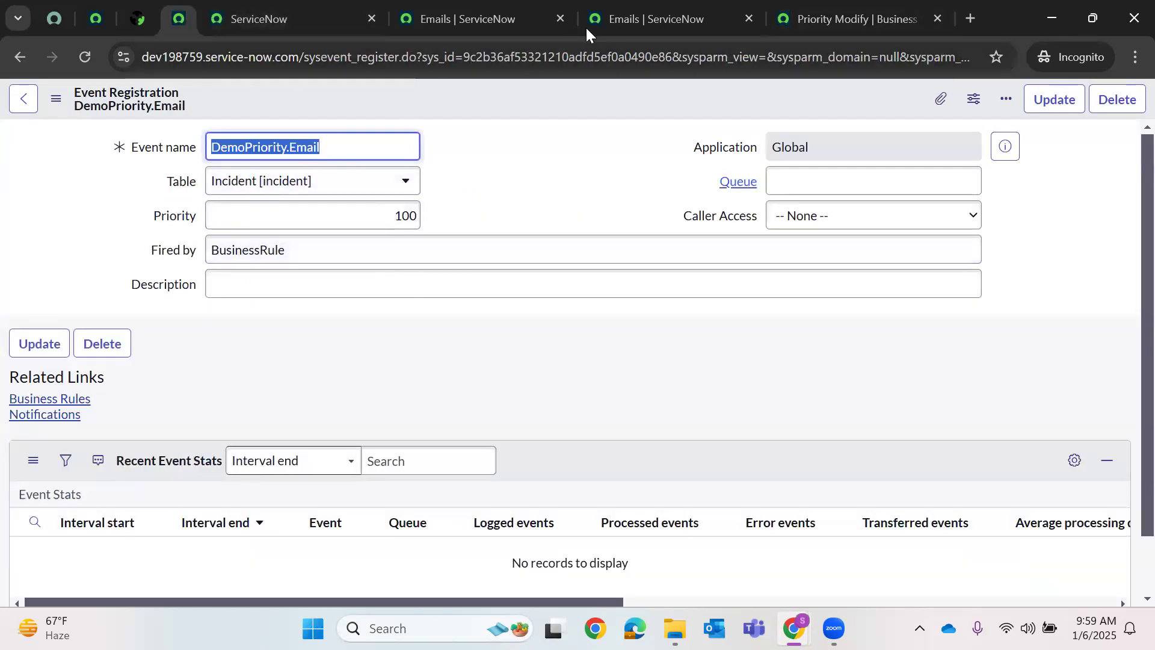
click(493, 15)
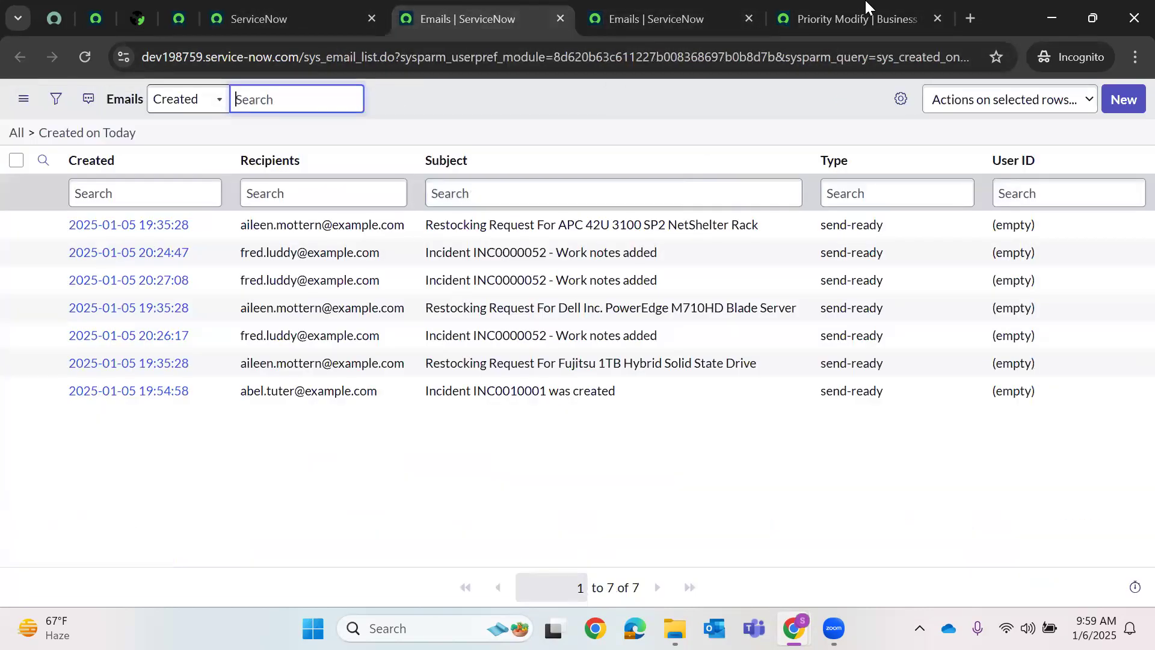
click(866, 7)
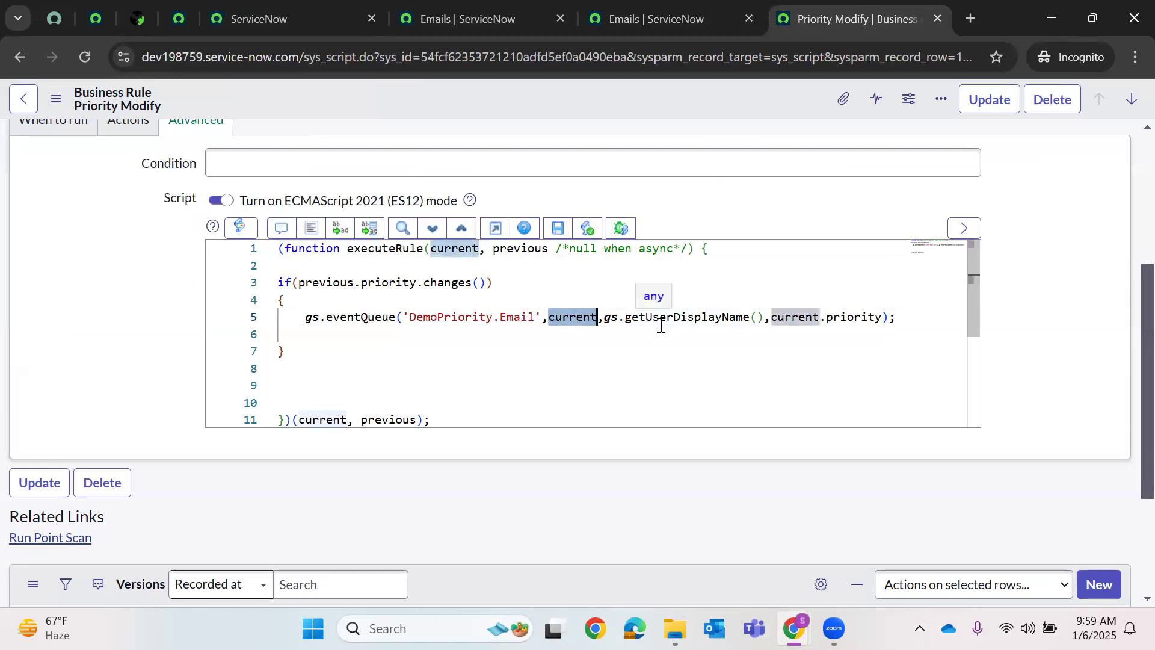
- Highlight getUserDisplayName and current in the script, then show the When to run settings
double_click(710, 319)
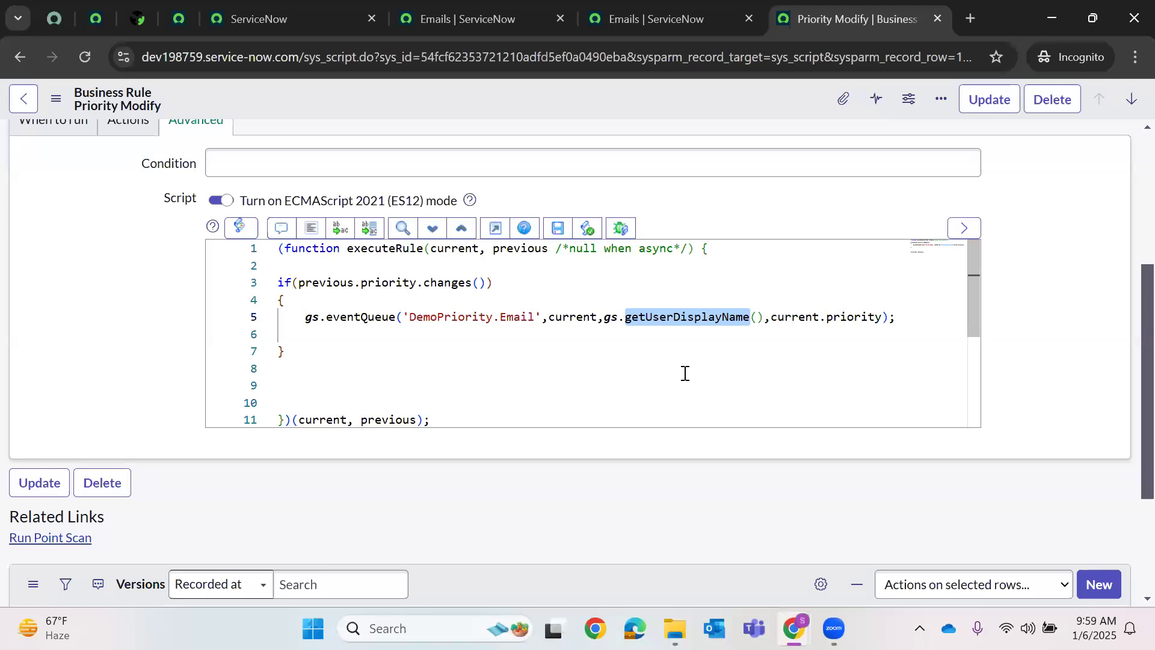
double_click(791, 314)
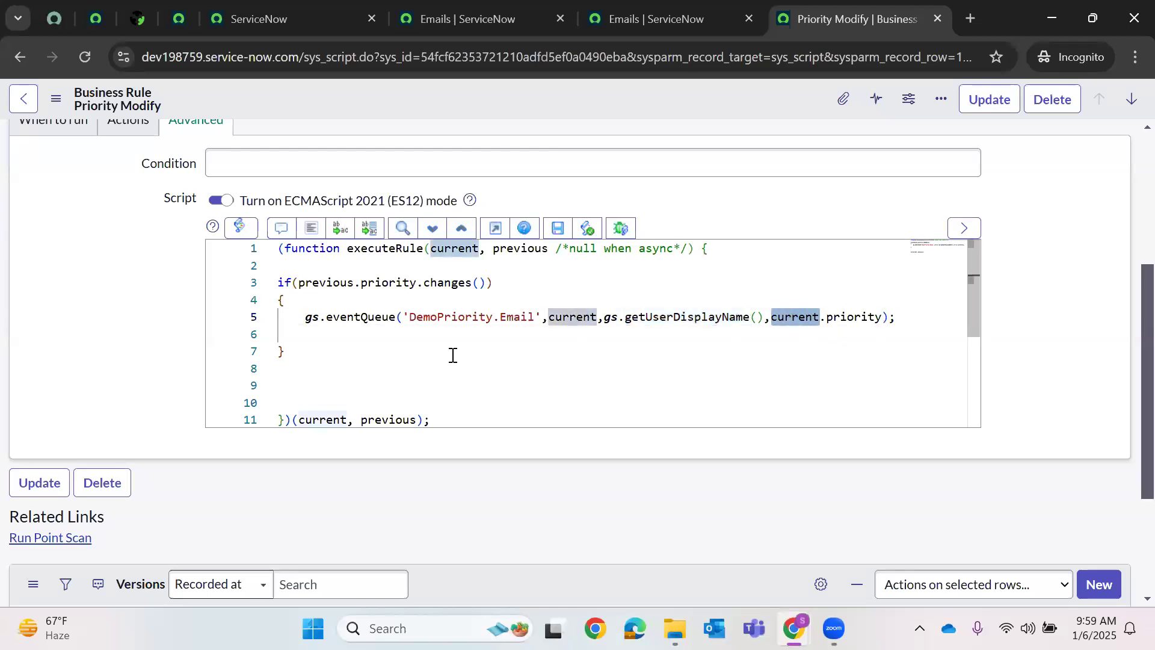
scroll(206, 147, up, 5)
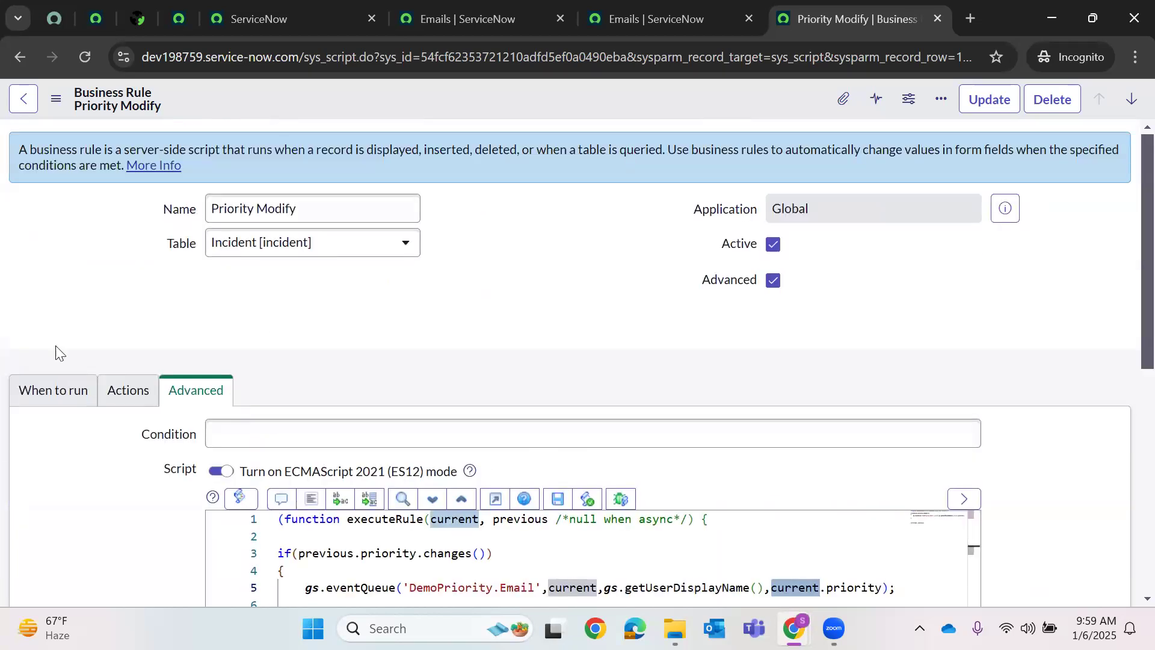
click(89, 382)
scroll(469, 336, down, 3)
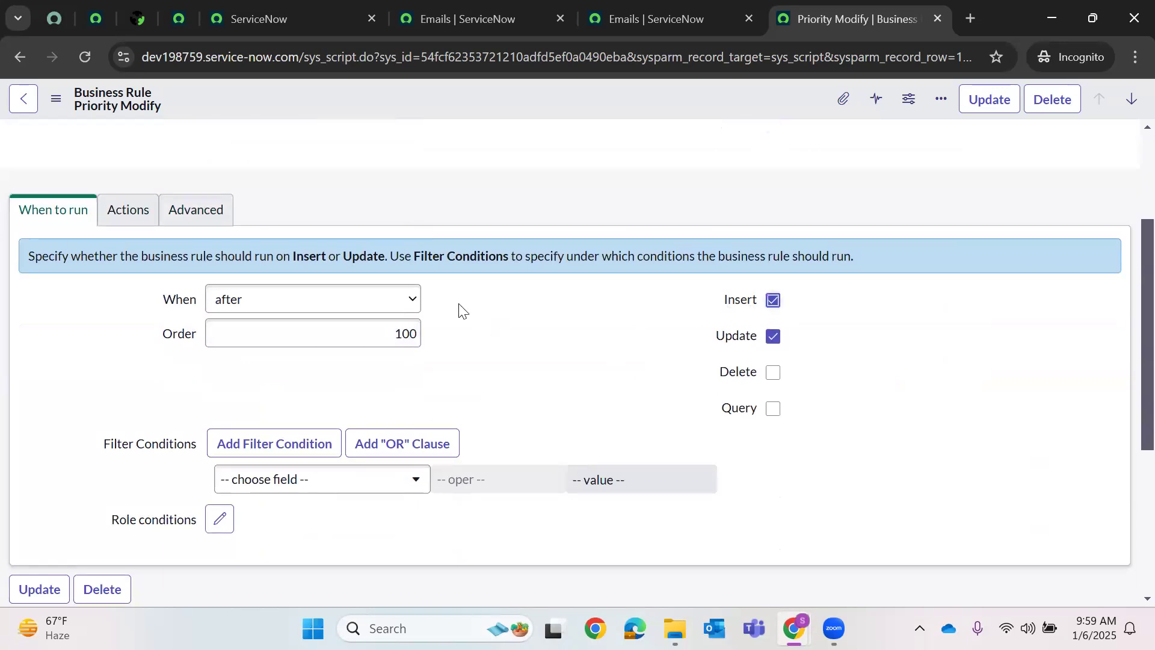
- Add a filter condition so the rule fires when Priority changes
scroll(323, 377, down, 2)
click(280, 398)
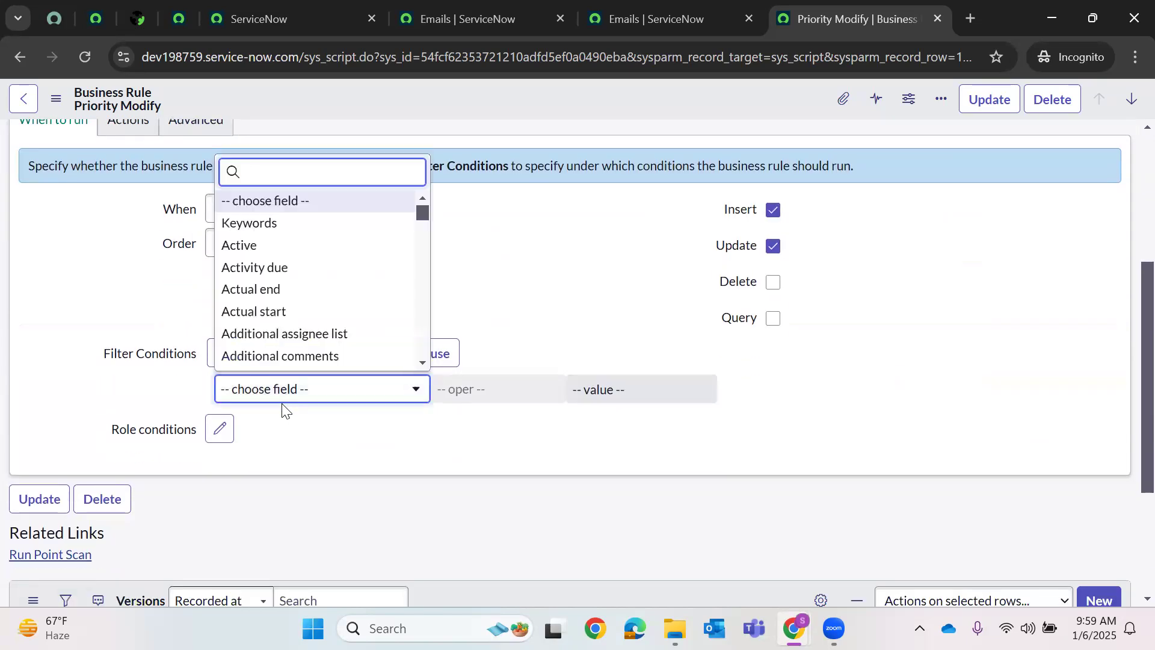
text(pri)
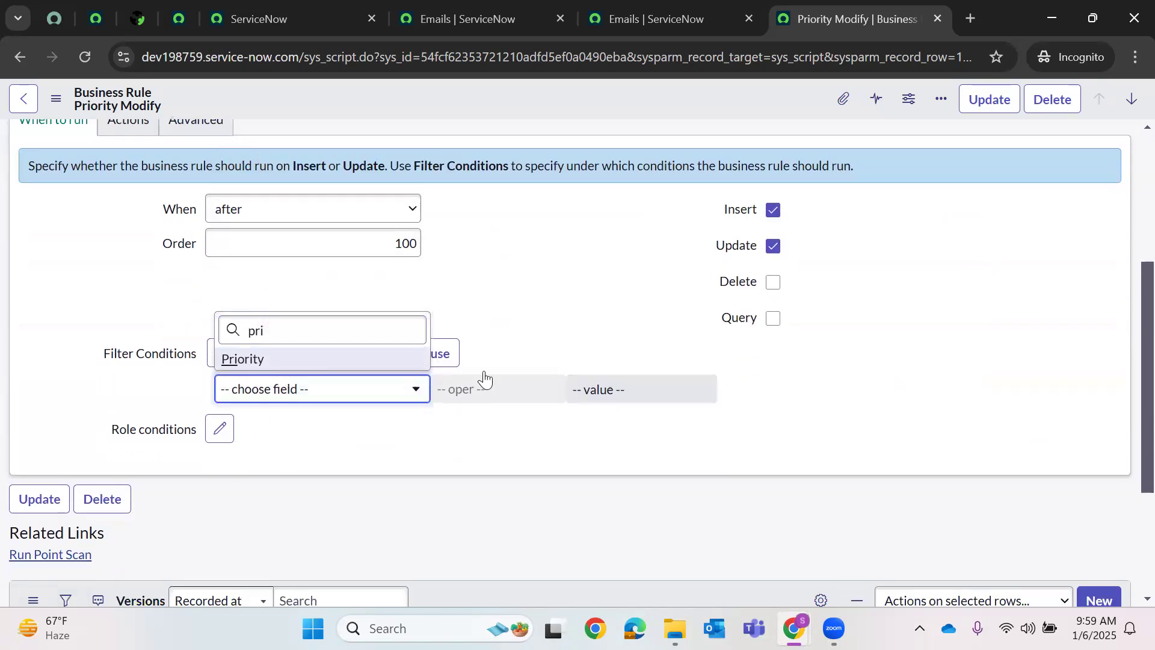
click(253, 359)
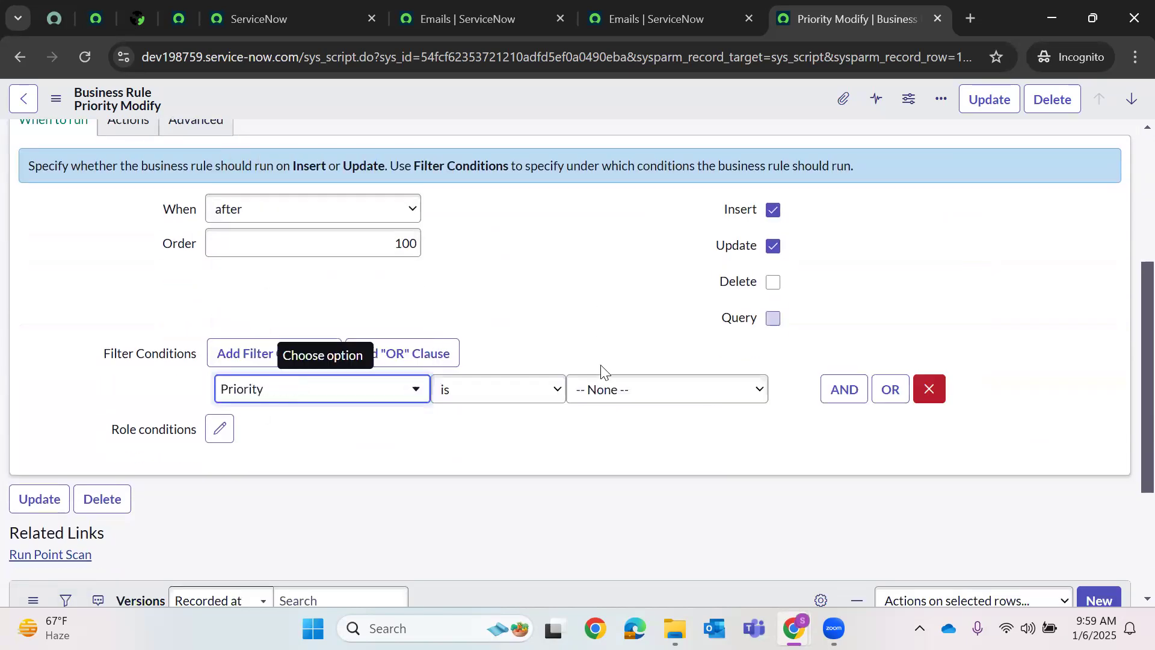
click(528, 394)
click(528, 276)
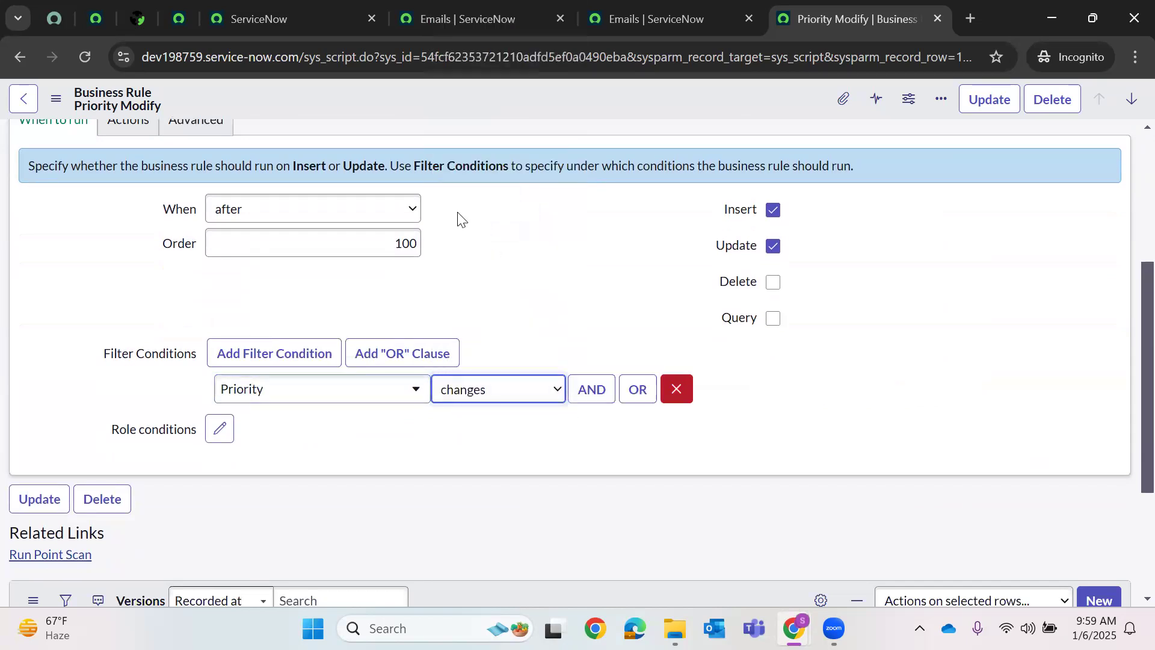
- Save the Priority Modify business rule and close both Emails tabs
right_click(437, 91)
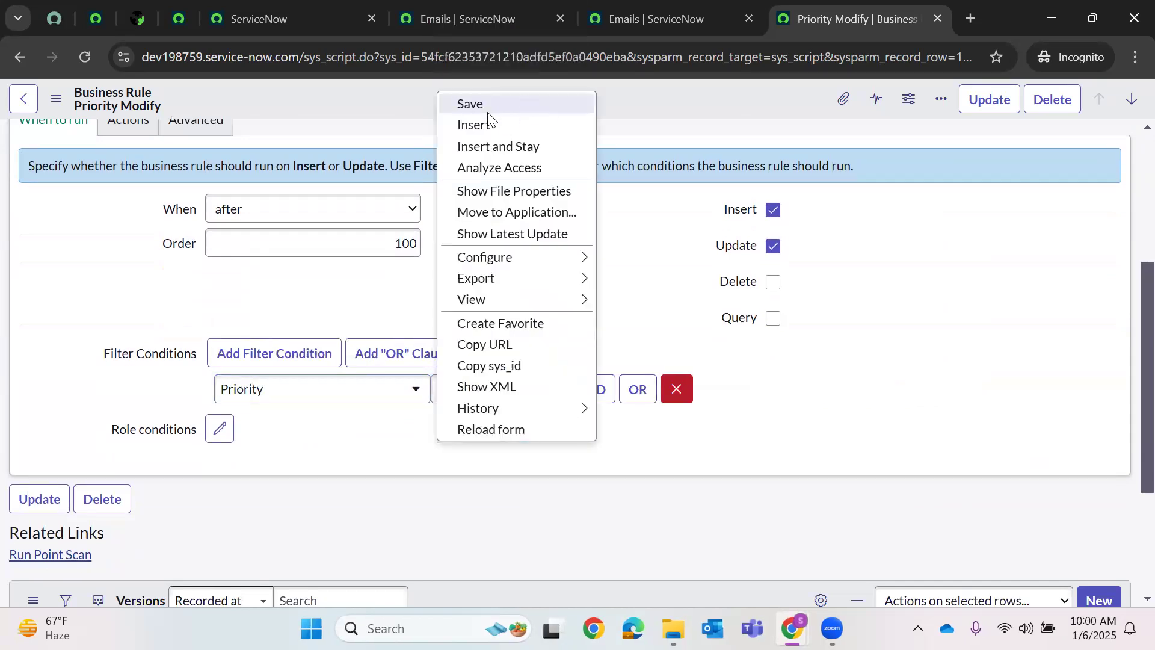
click(486, 111)
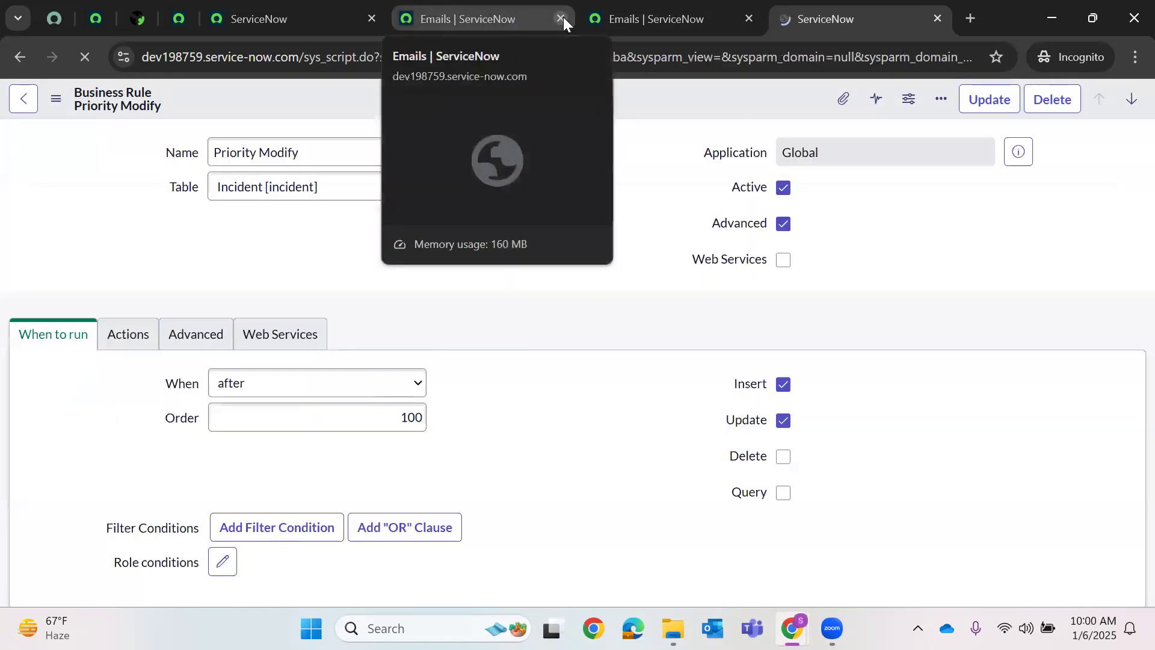
click(563, 17)
click(563, 16)
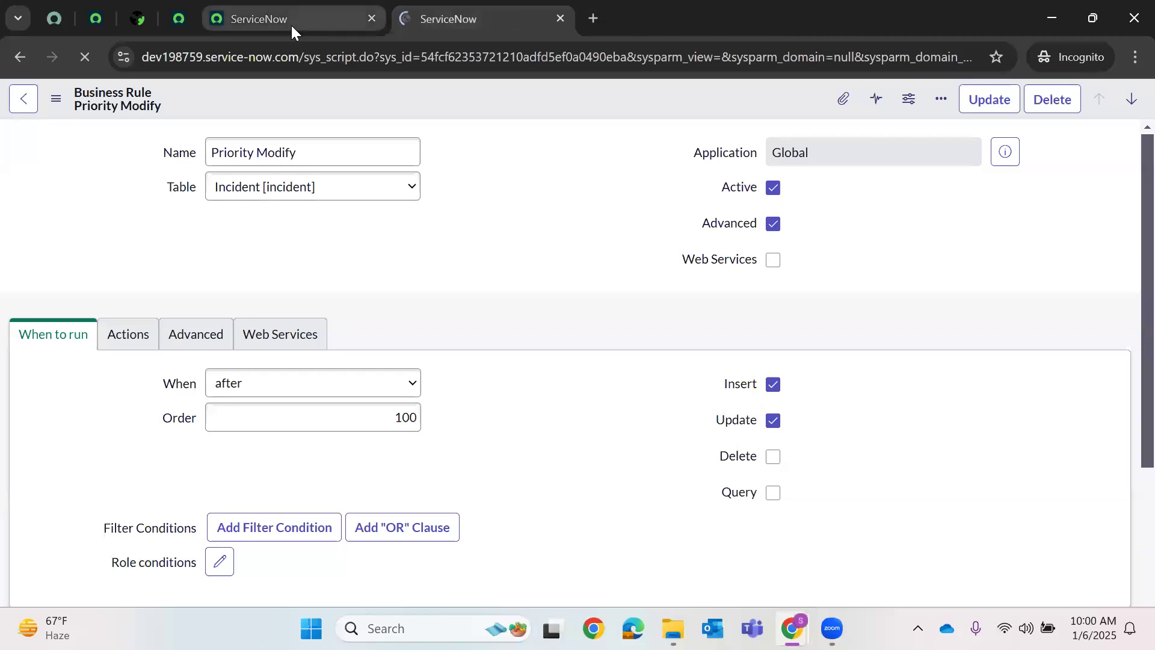
- Open the incident list via incident.LIST and start a new incident
click(292, 26)
click(193, 107)
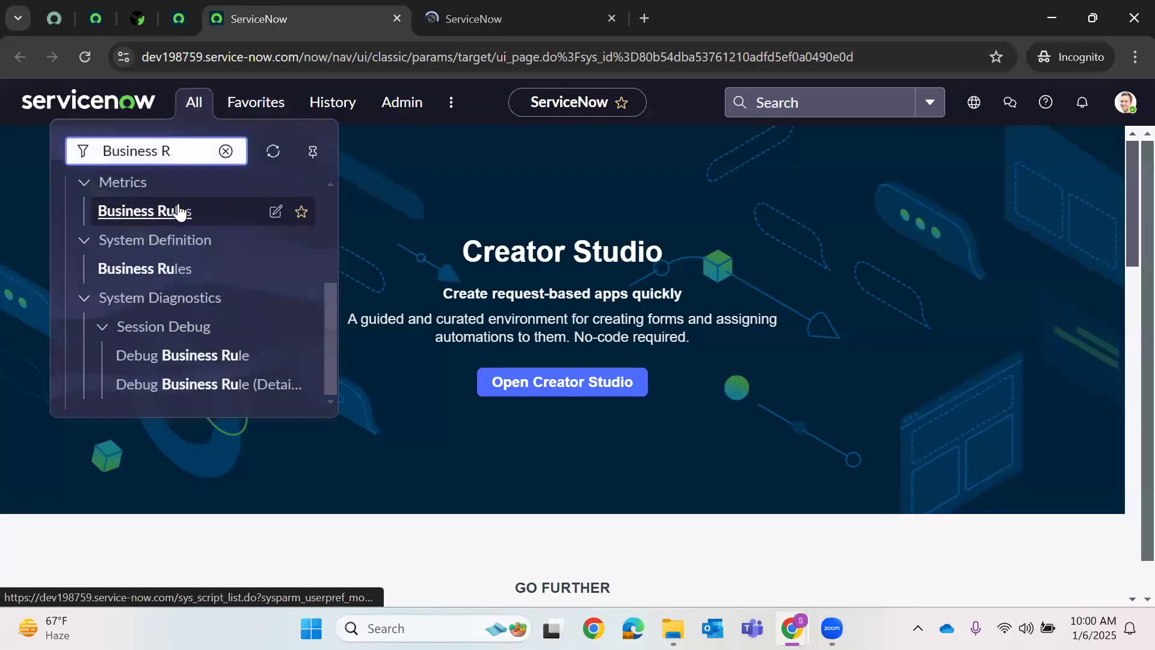
key(BackSpace)
key(BackSpace)
key(BackSpace)
key(BackSpace)
key(BackSpace)
key(BackSpace)
key(BackSpace)
key(BackSpace)
key(BackSpace)
key(BackSpace)
text(inciden)
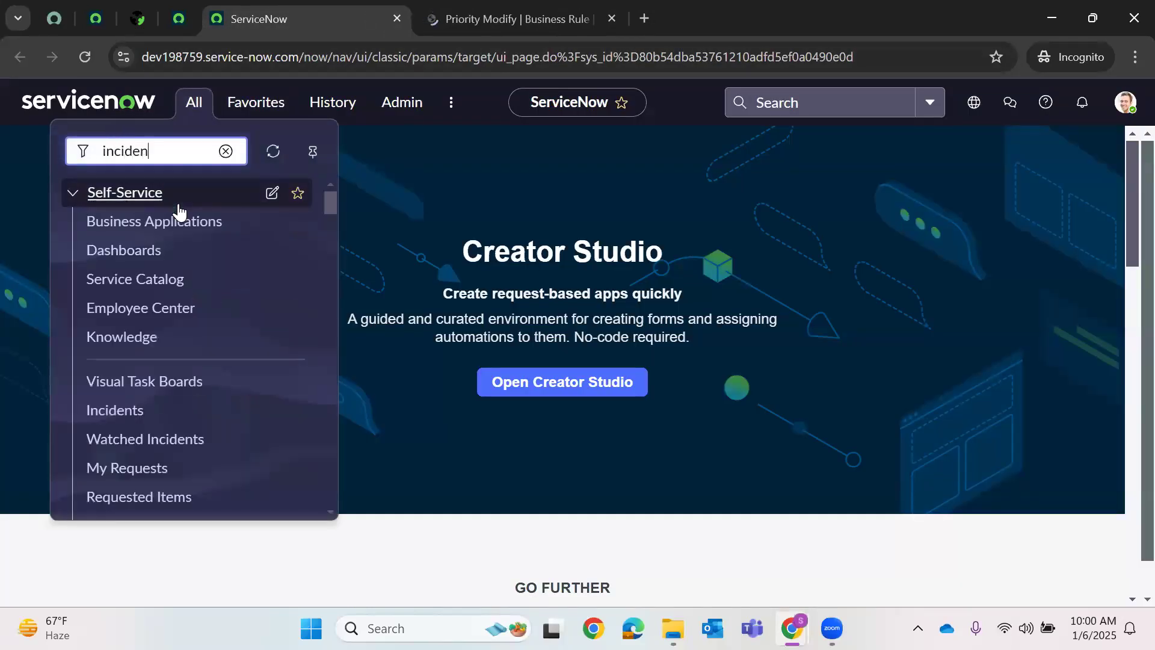
text(t.LIST)
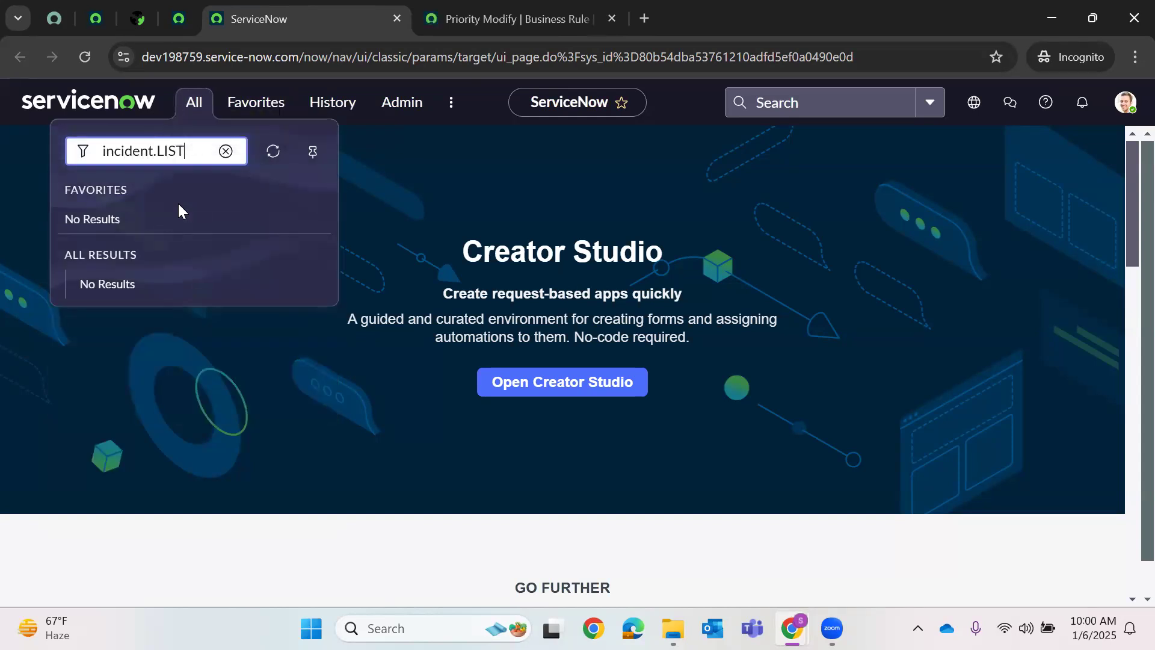
key(Return)
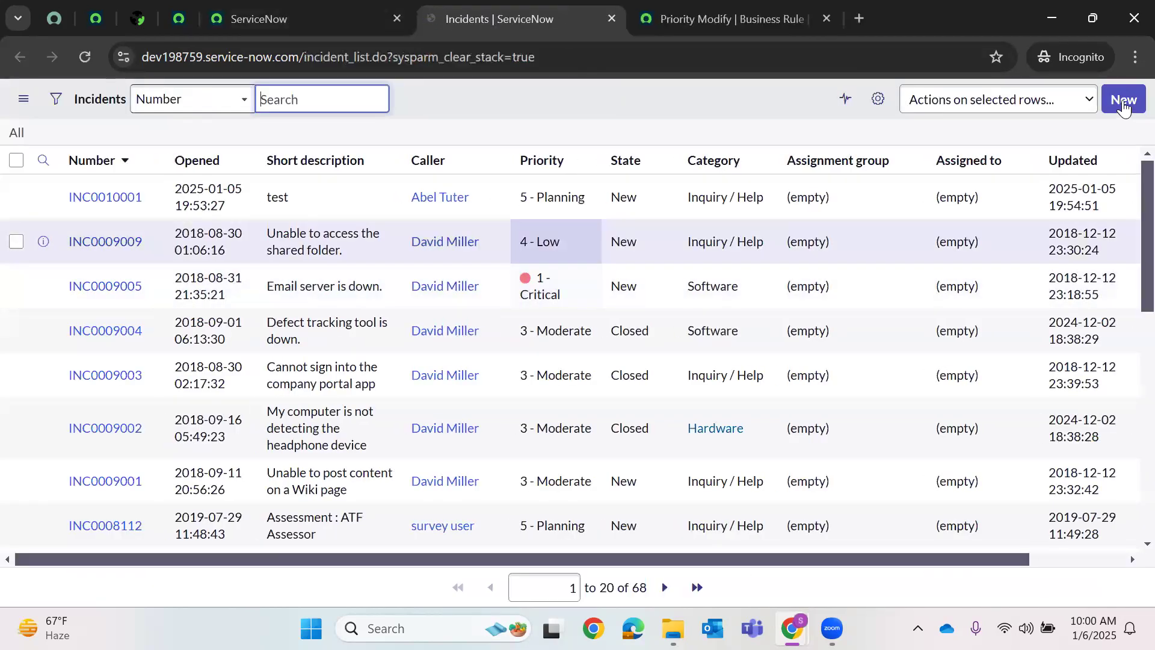
click(1123, 100)
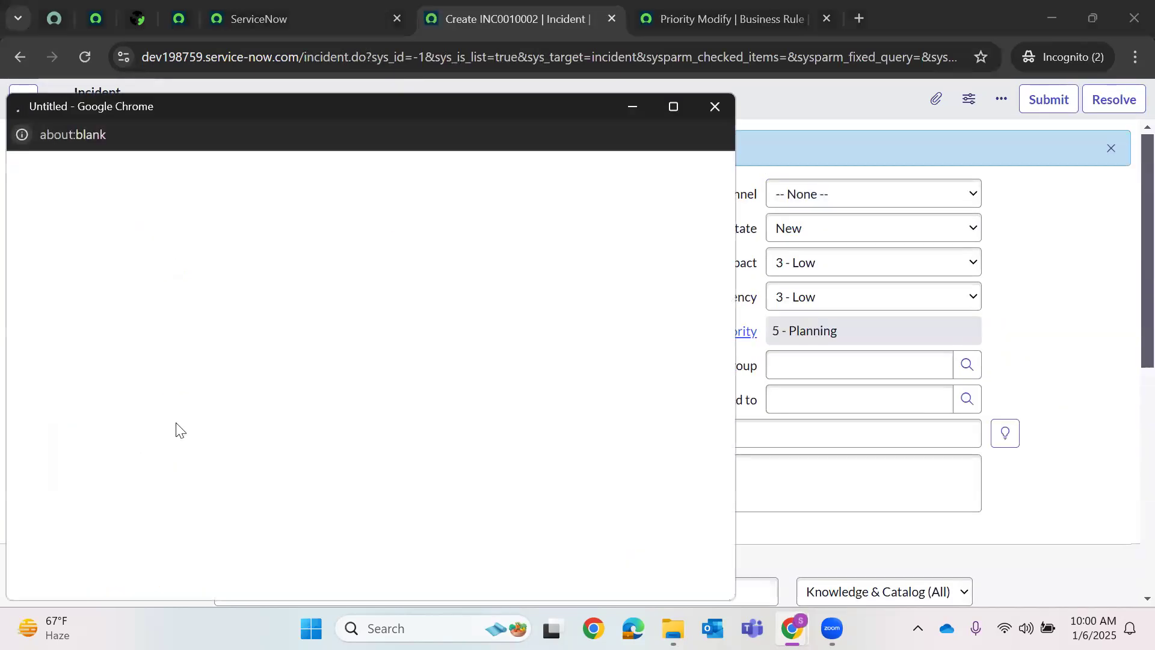
- Set a caller, State In Progress, short description 'test priority', Impact 3 - Low, and save
scroll(121, 439, down, 3)
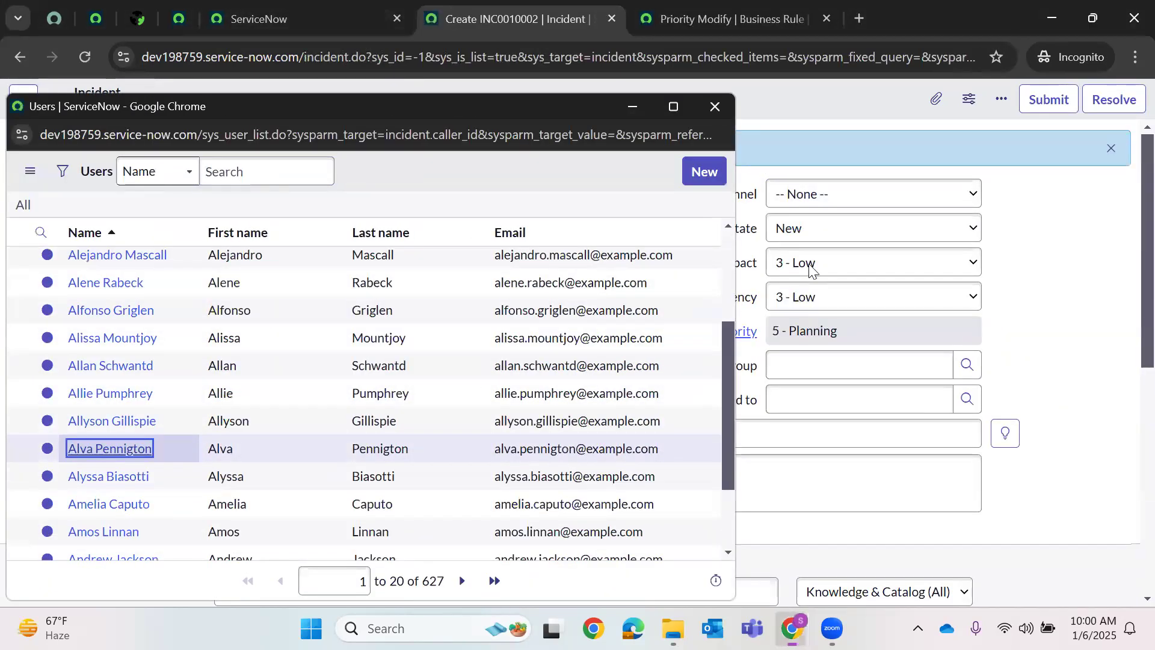
click(804, 236)
click(314, 472)
click(312, 438)
text(test priority)
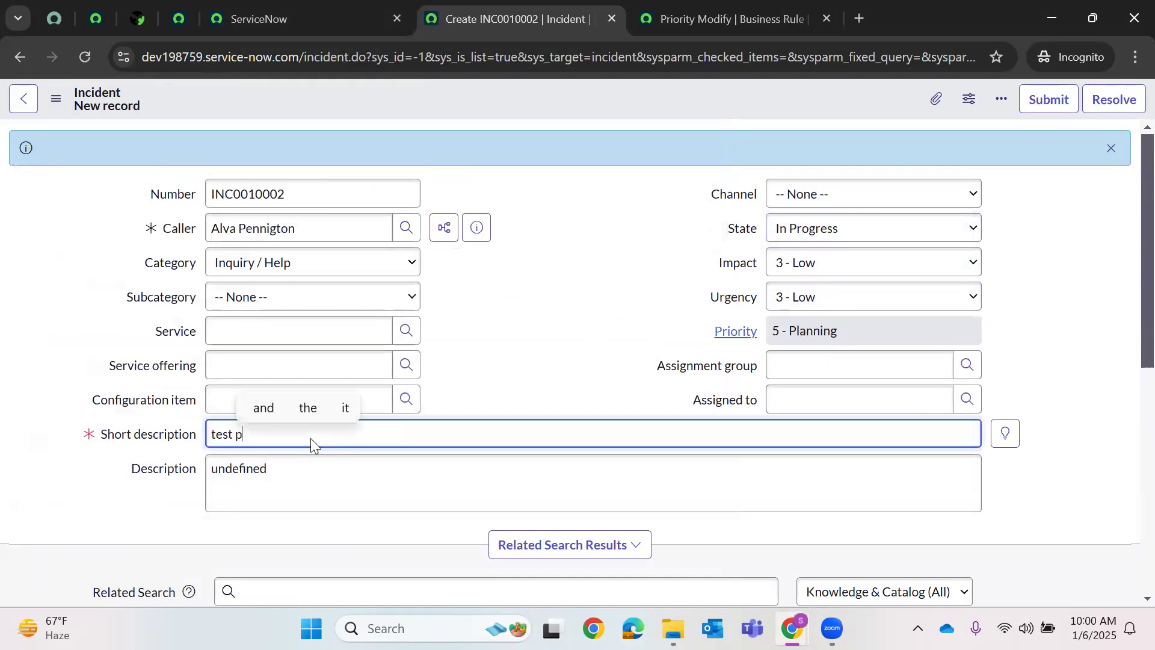
click(807, 268)
click(524, 132)
right_click(537, 112)
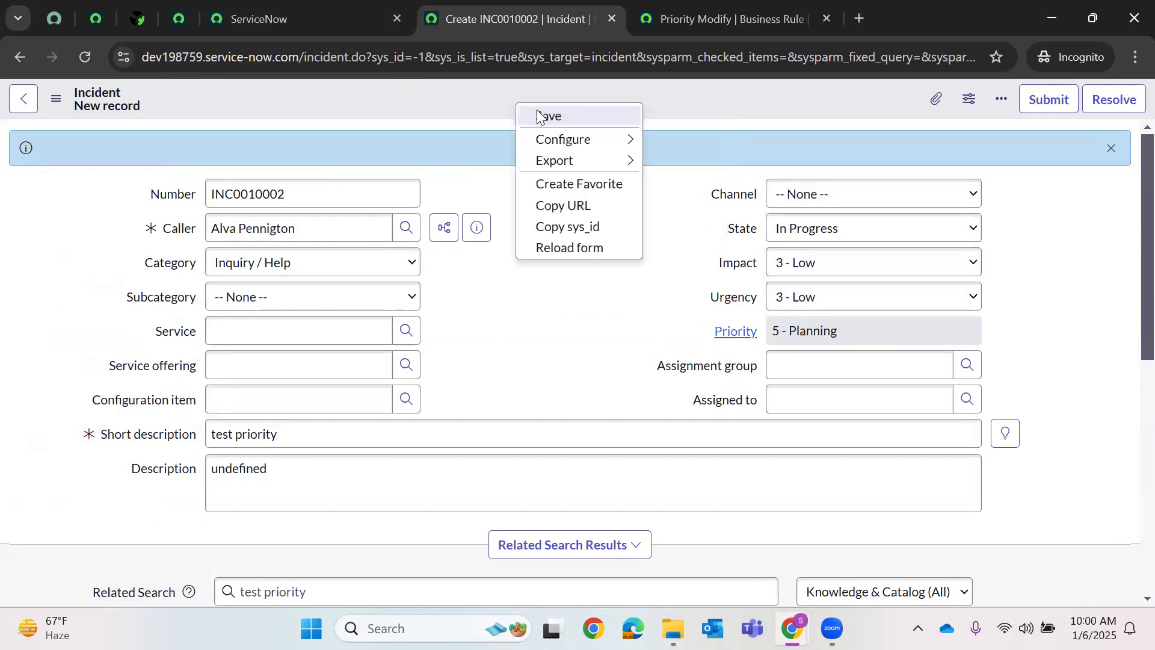
click(546, 114)
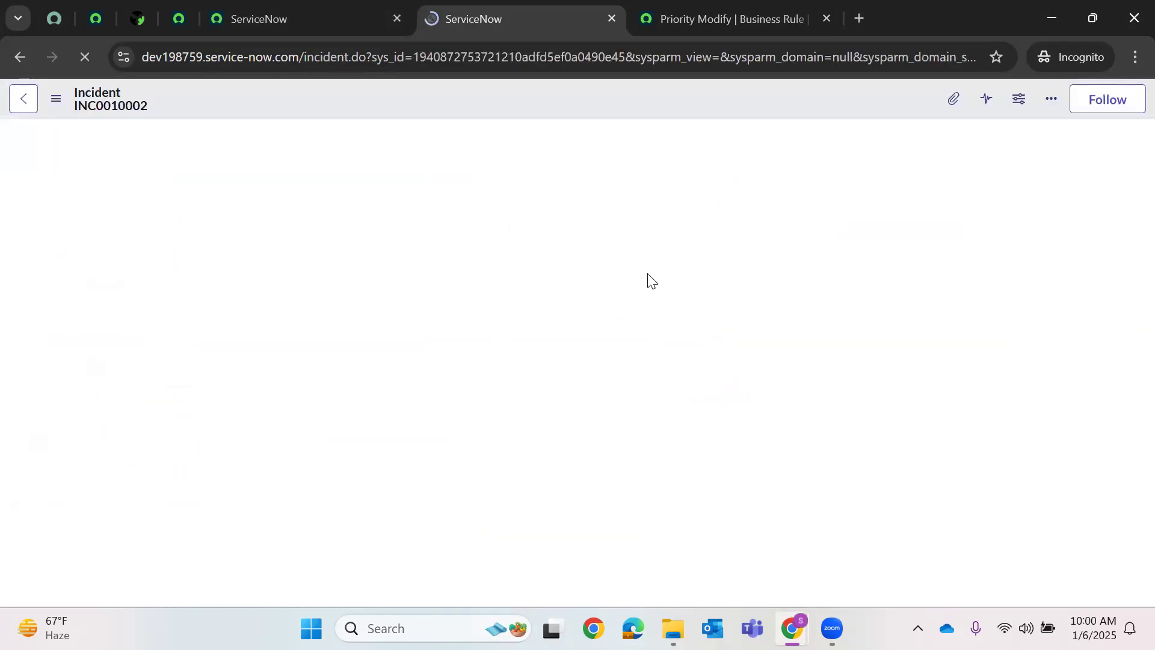
scroll(710, 279, down, 3)
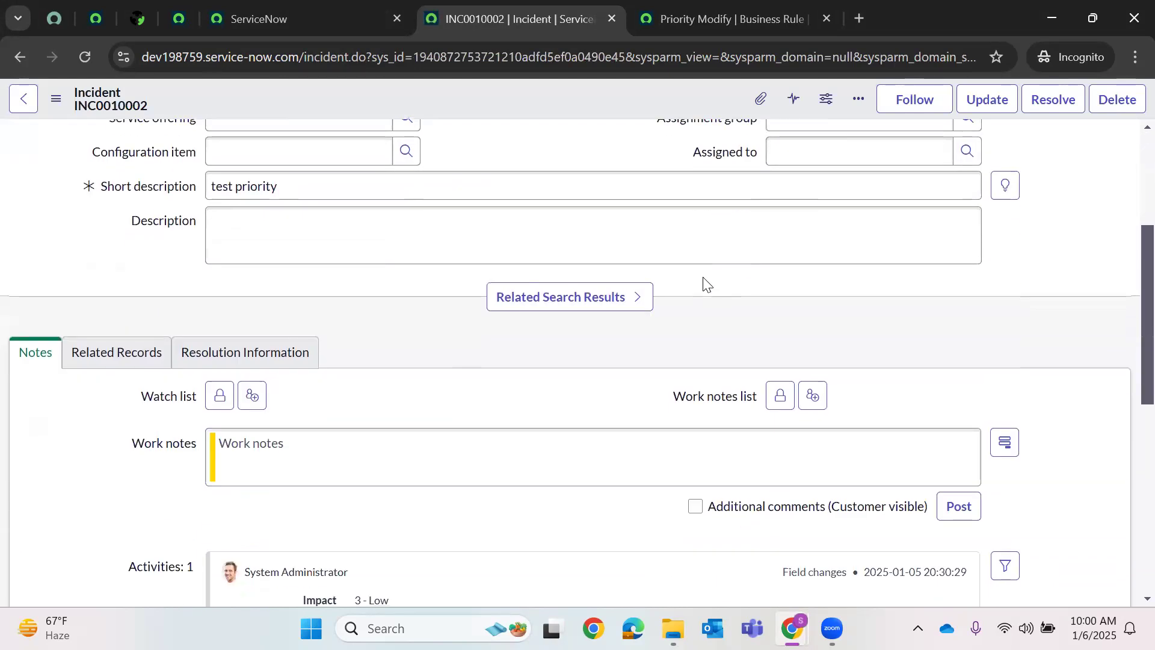
scroll(703, 279, down, 3)
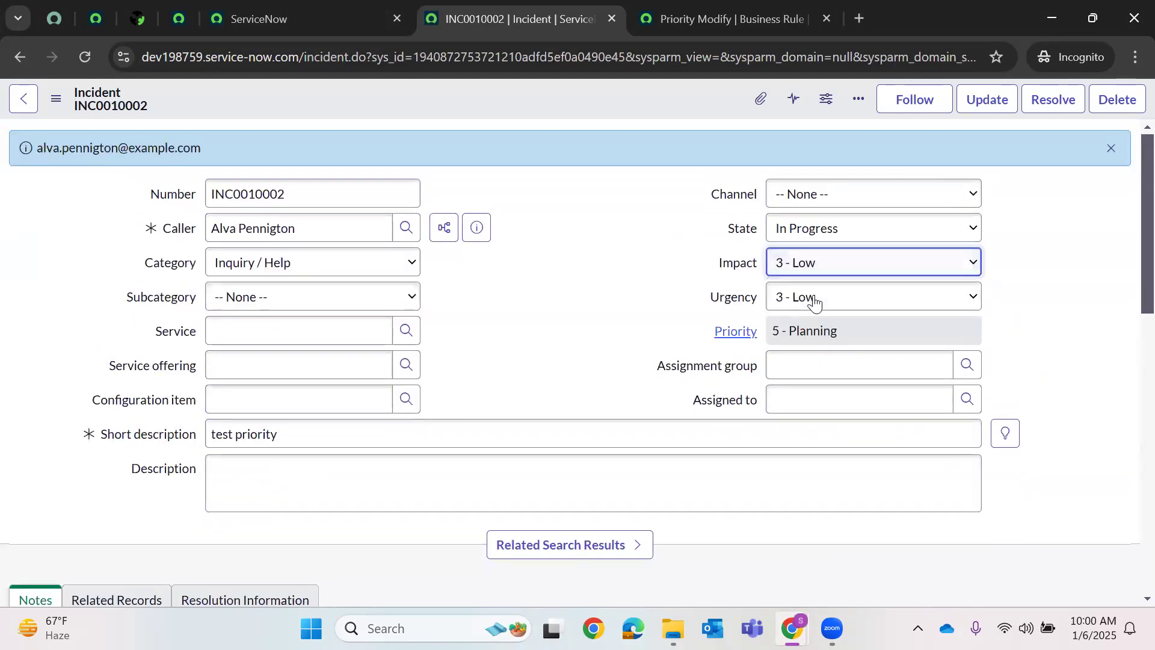
- On INC0010002, set Impact to 1 - High and Urgency to 2 - Medium
click(828, 260)
click(819, 288)
click(828, 308)
click(831, 342)
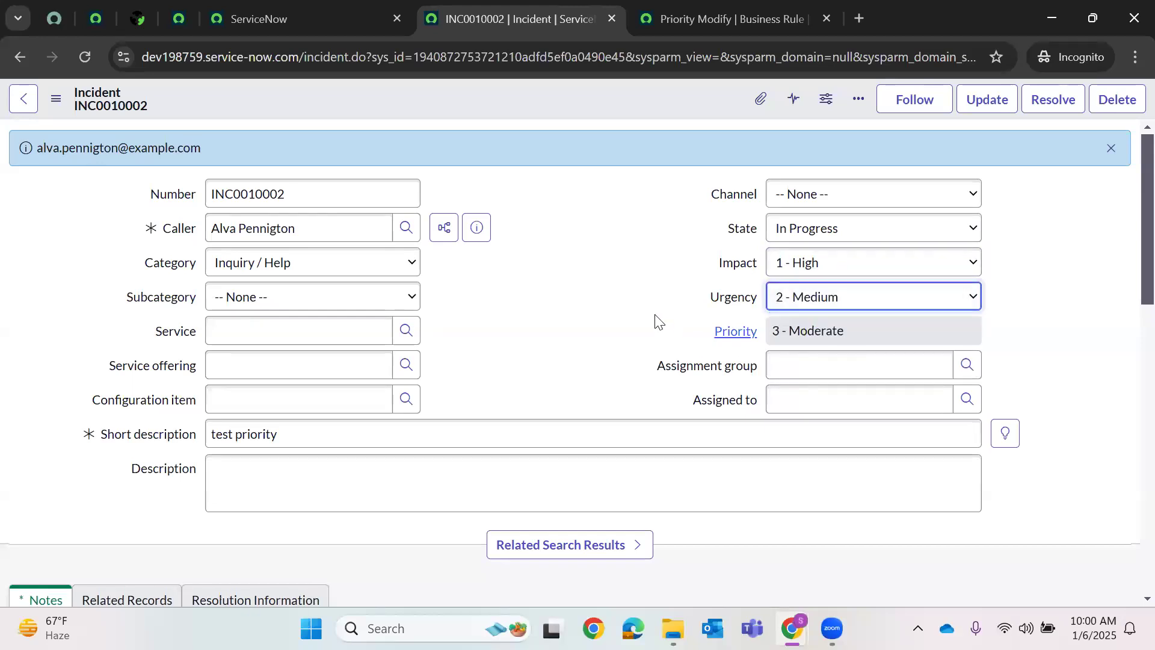
- Save the incident with the work note 'fghjkl', then go to the home tab
right_click(570, 100)
click(596, 115)
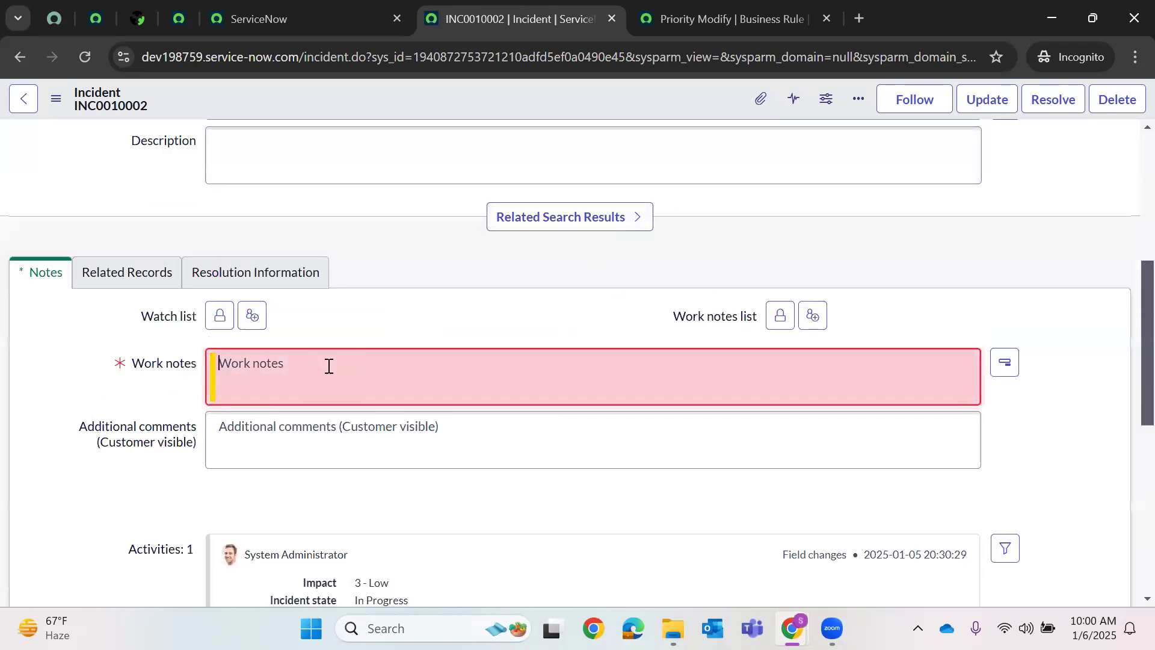
text(fghjkl)
right_click(631, 111)
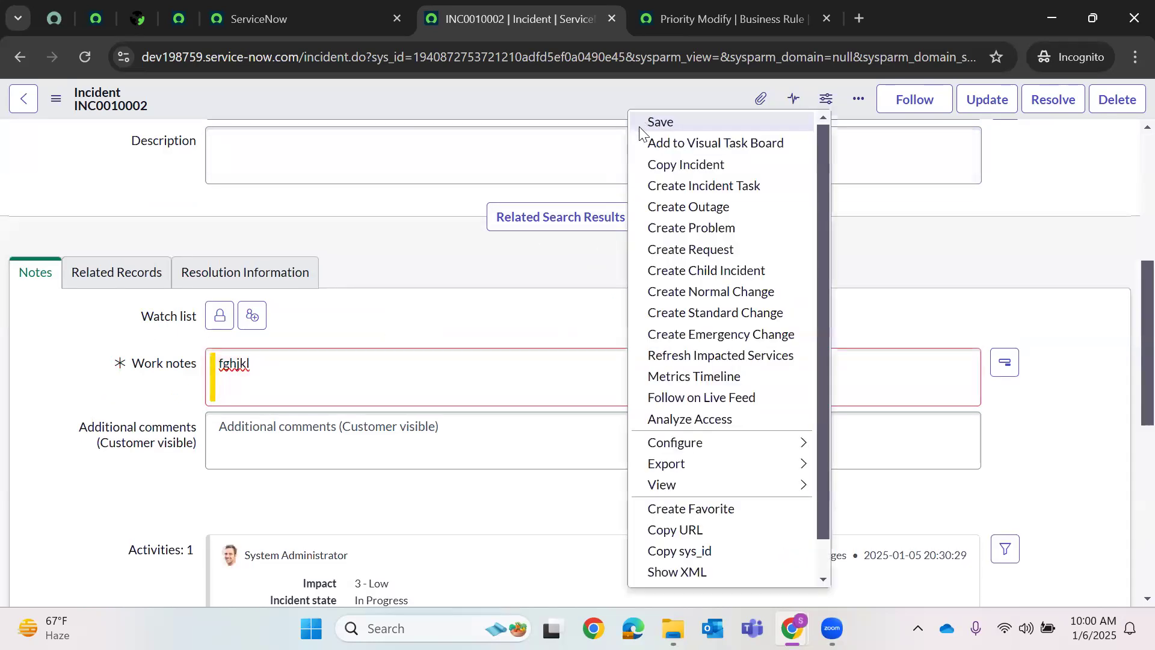
click(660, 123)
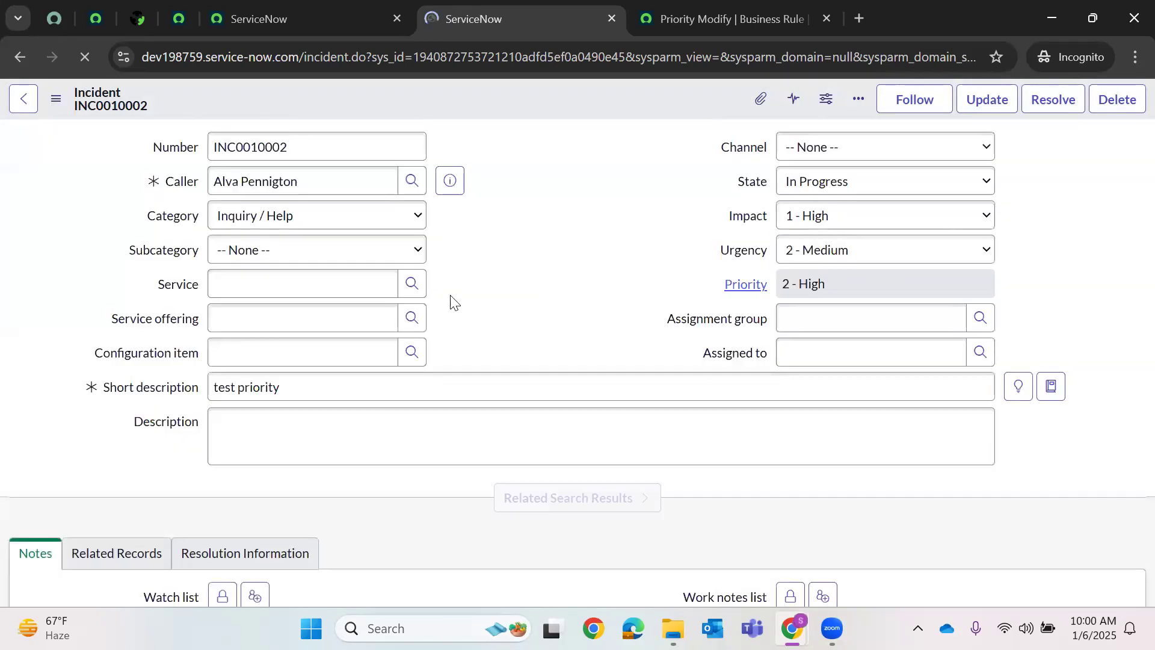
click(268, 18)
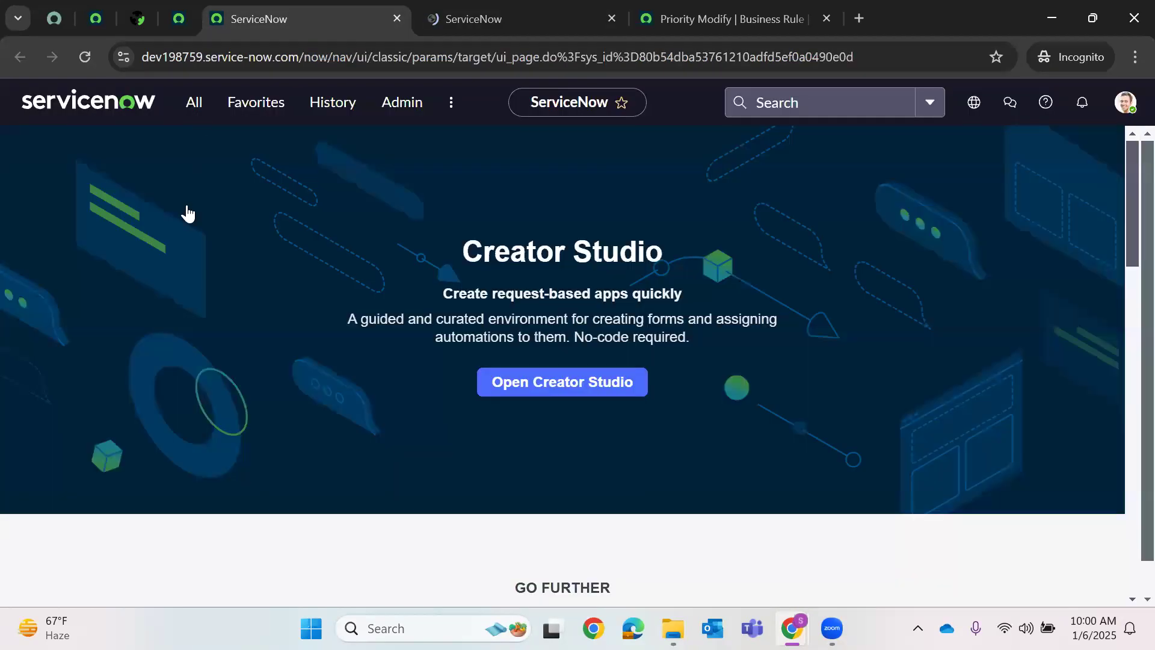
- Filter the navigator for 'emails' and open the Emails log in a new tab
text(emails)
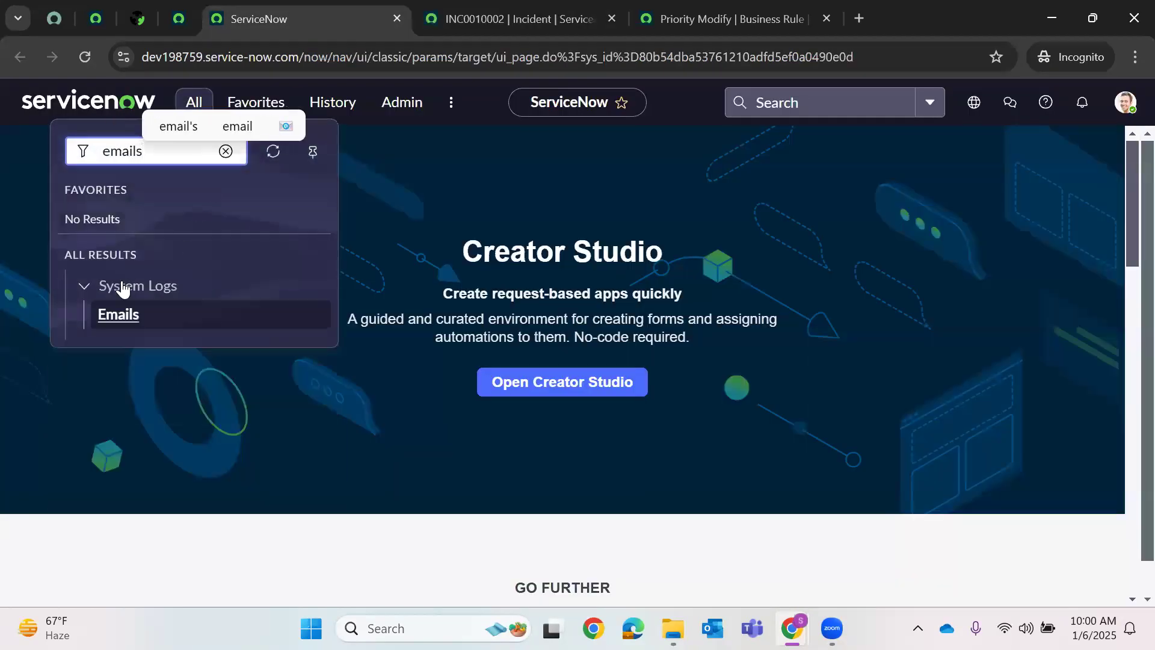
right_click(143, 317)
click(188, 341)
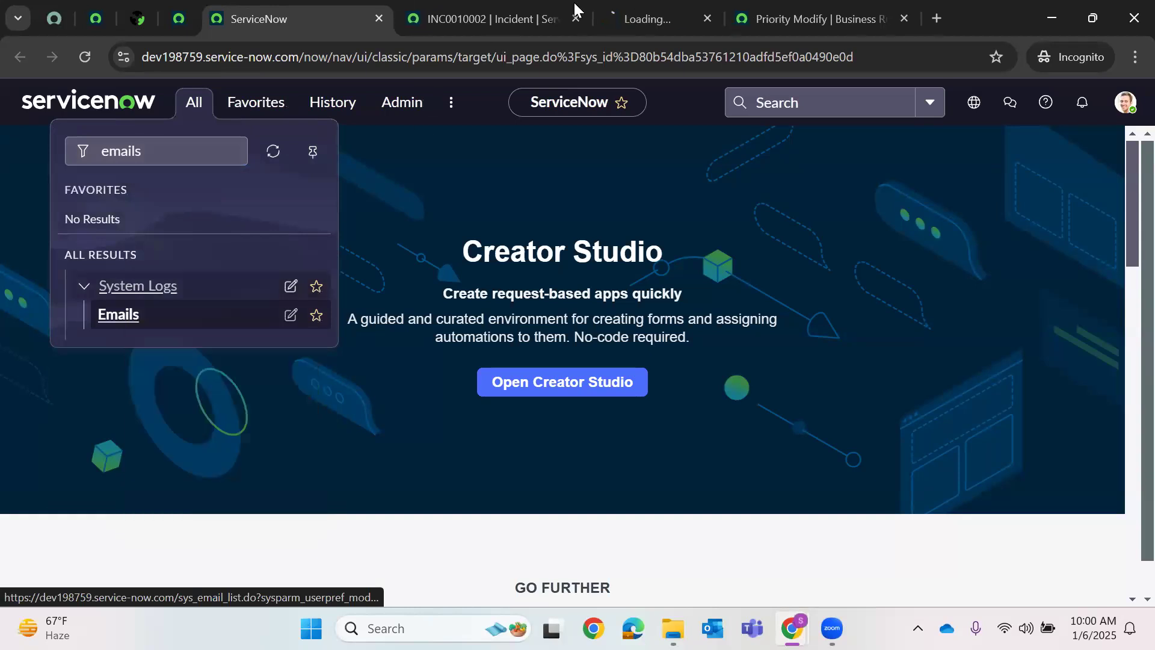
click(686, 12)
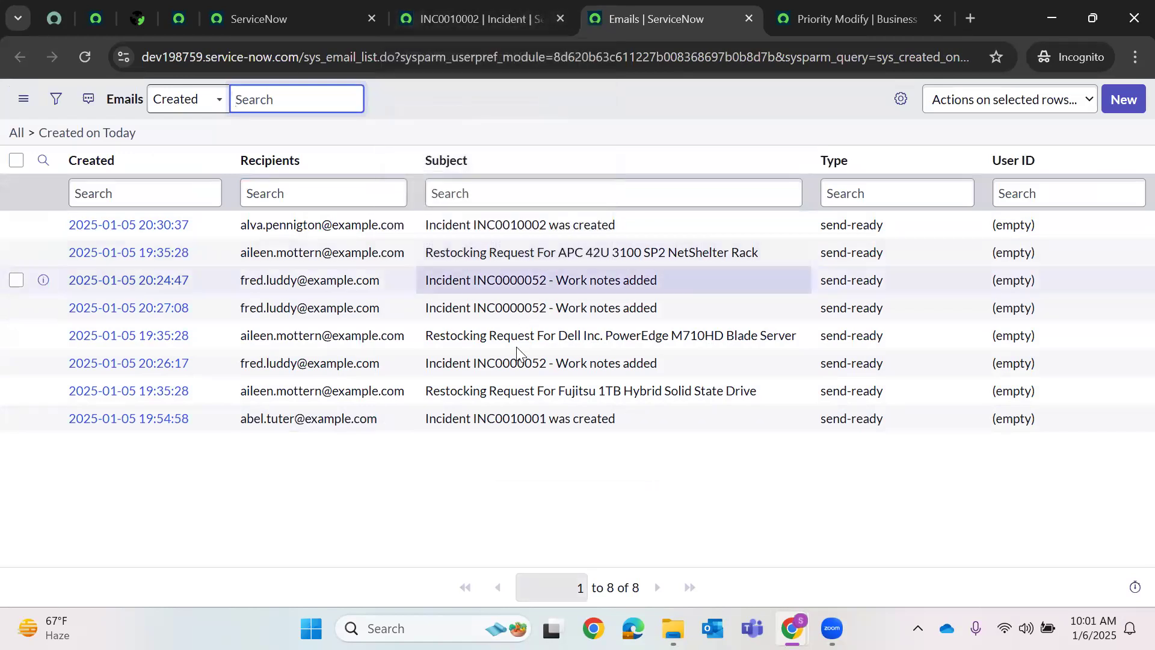
- Inspect the INC0010002 creation email and its recipient, then return to INC0010002
click(169, 225)
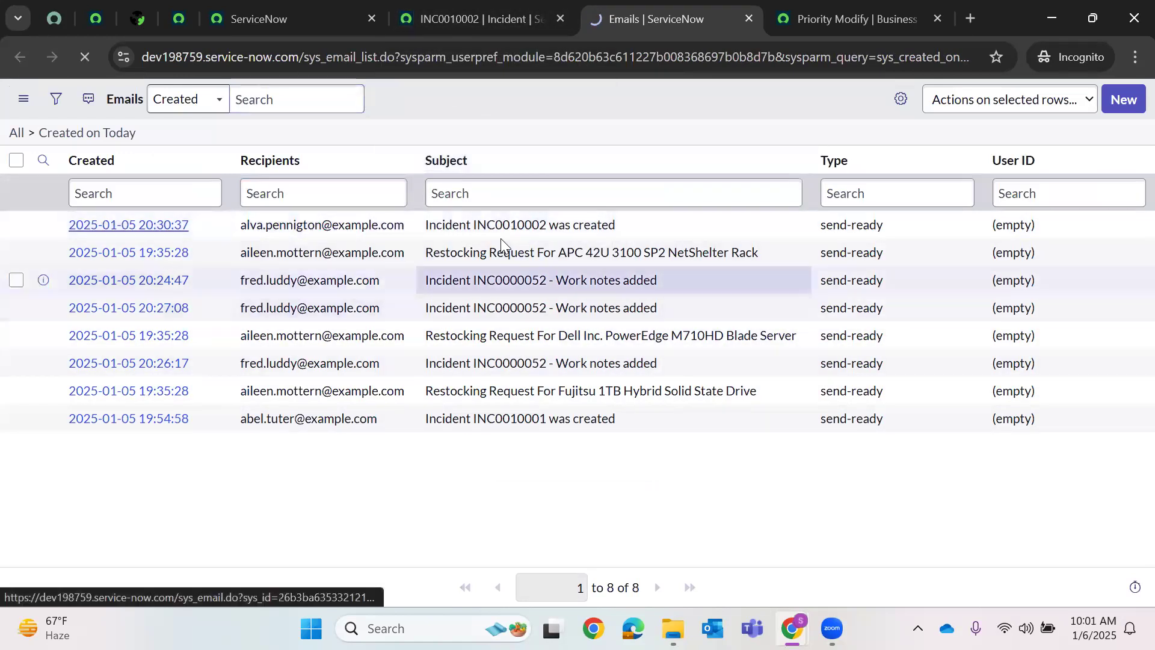
scroll(427, 314, down, 1)
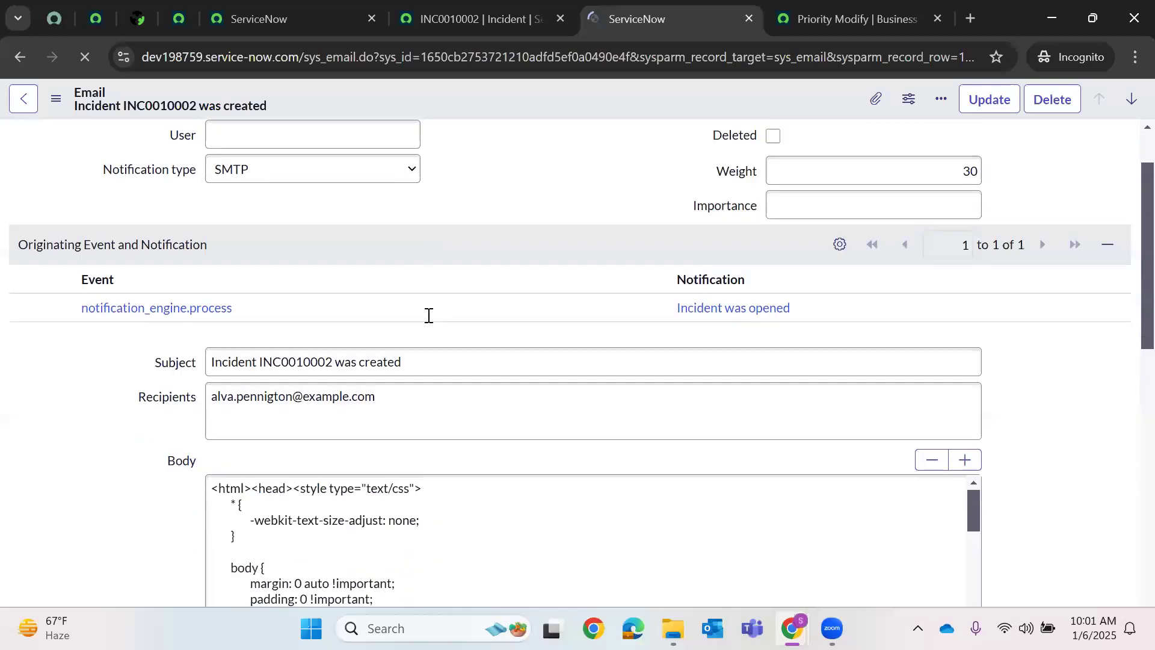
click(21, 103)
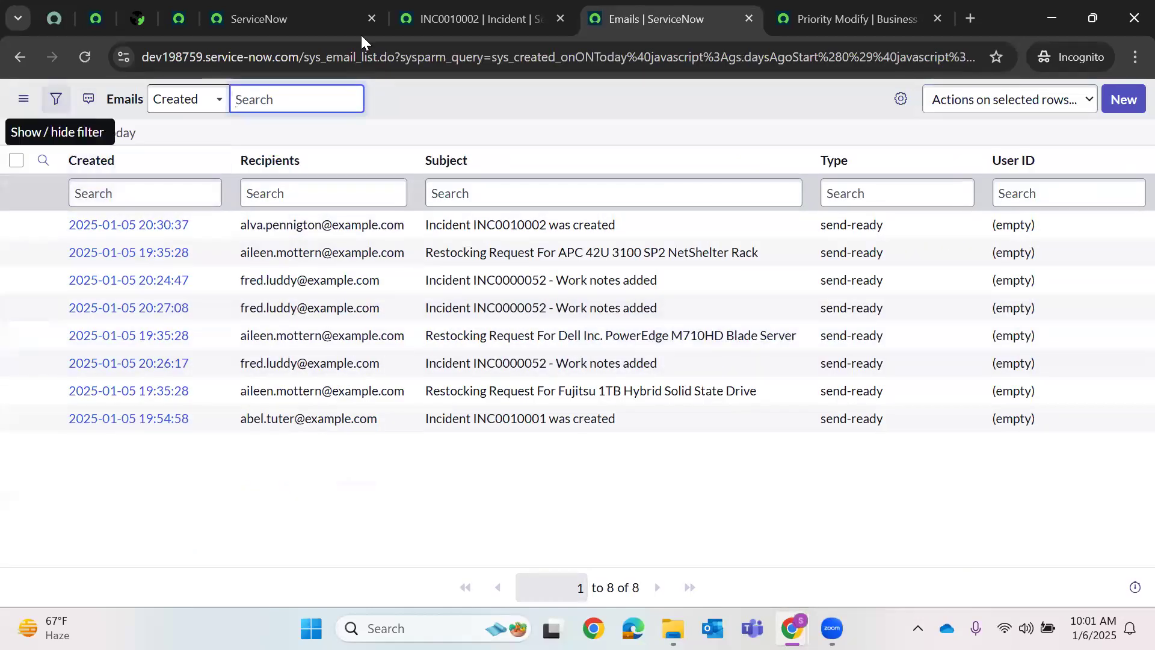
click(463, 18)
- Keep impact at 1 - High and set the incident's urgency to 1 - High
click(860, 258)
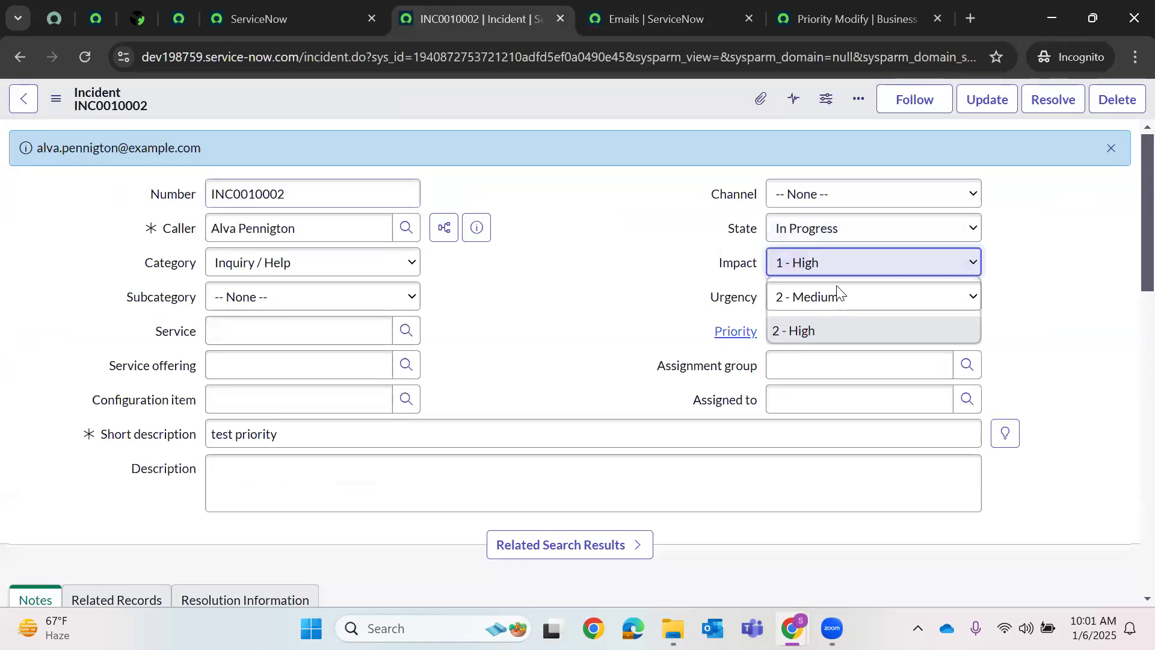
click(821, 298)
click(794, 301)
click(804, 311)
click(804, 310)
key(Up)
key(Return)
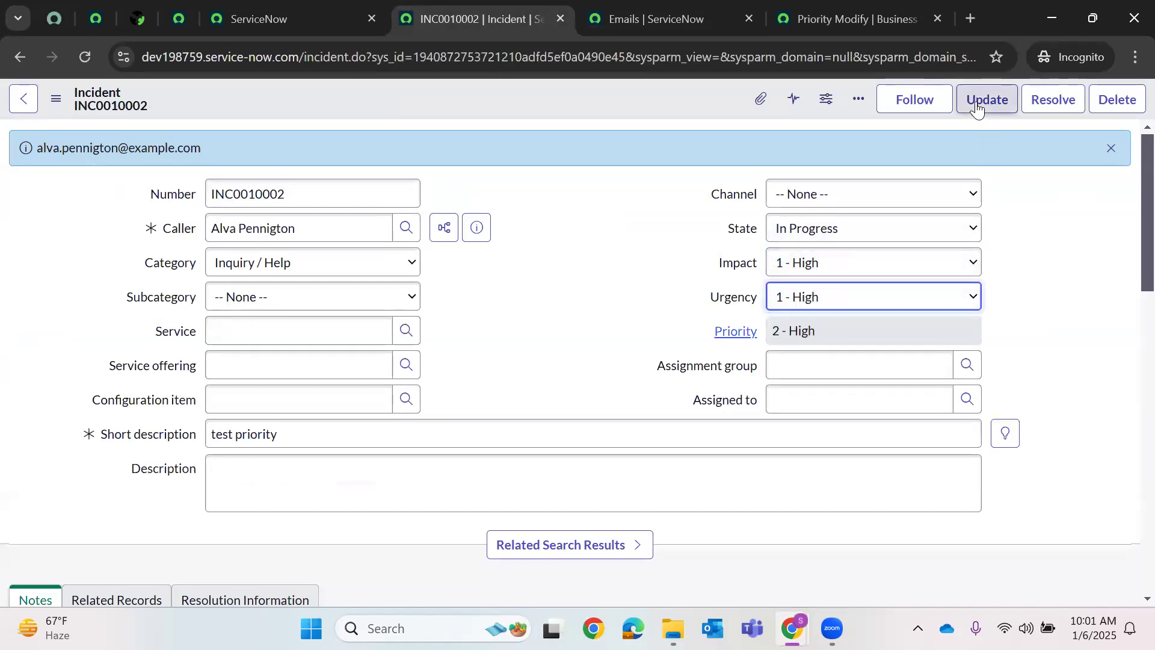
- Save INC0010002 with work note 'xzcvbn', then reload the Emails list
click(978, 108)
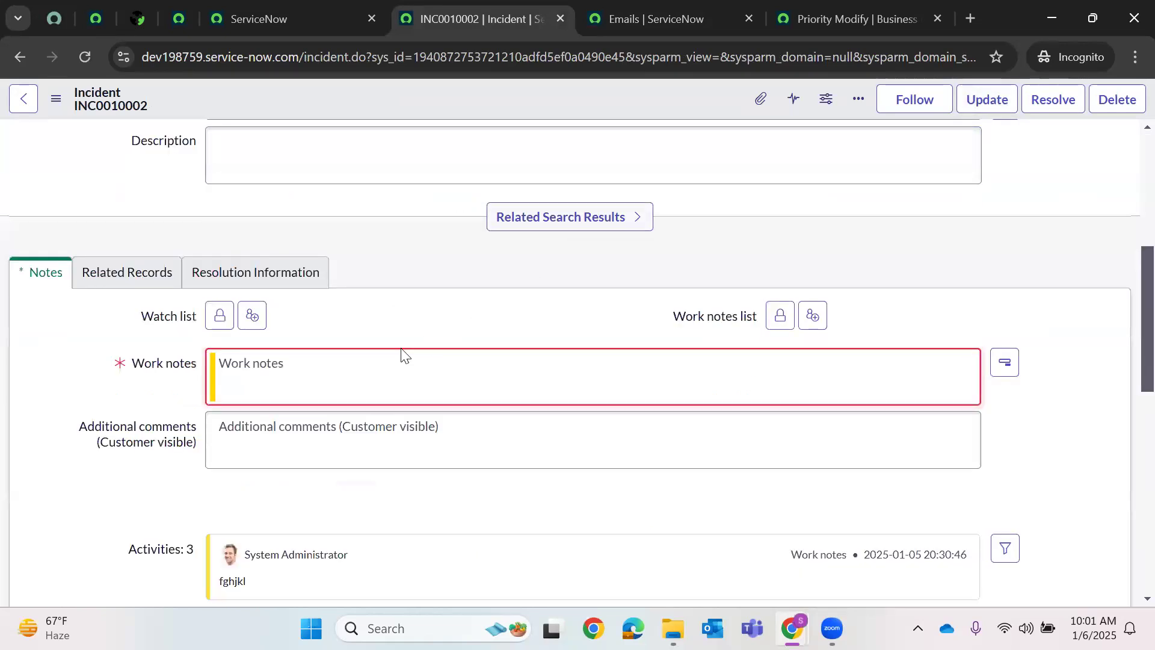
click(354, 371)
text(xzcvbnm)
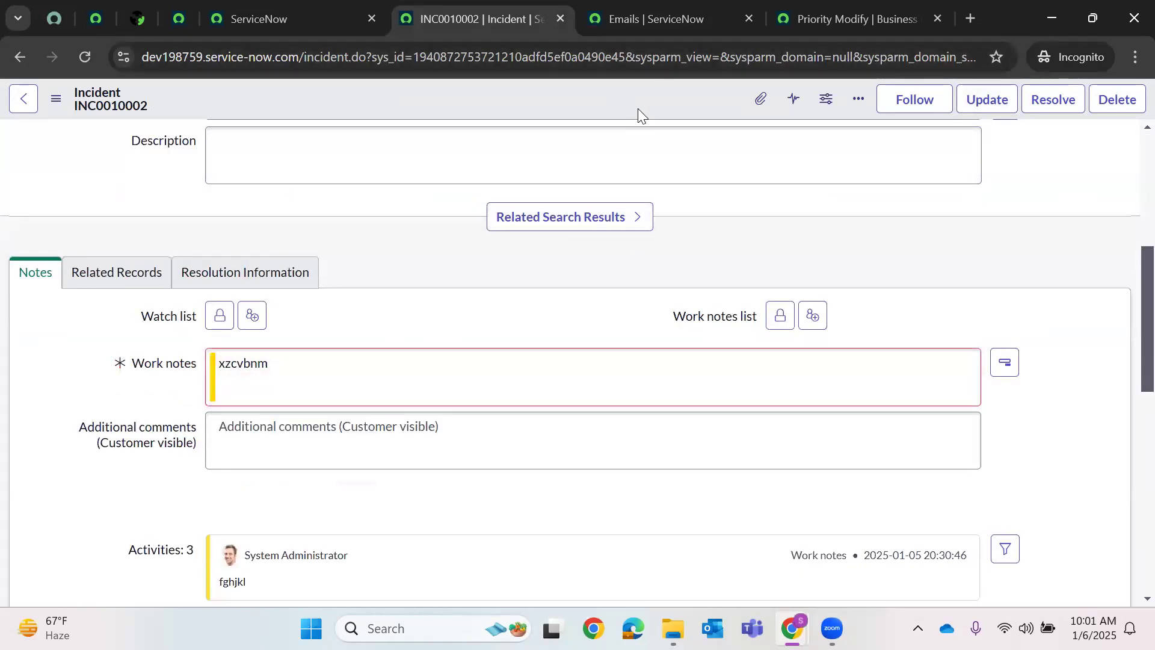
key(ctrl+s)
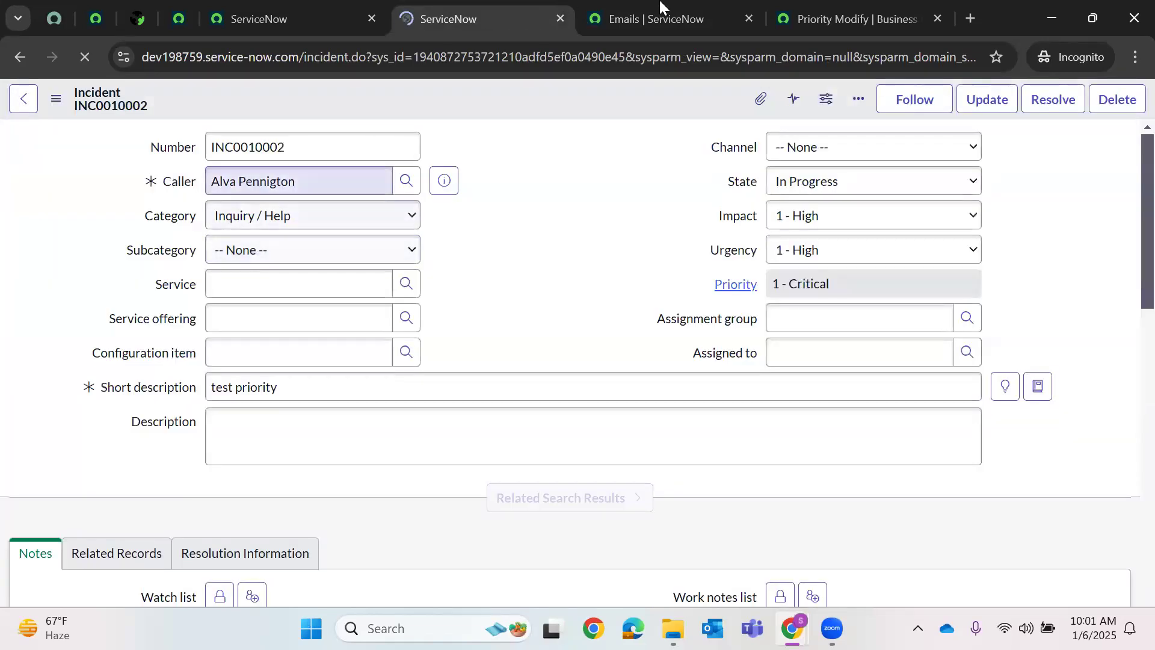
key(ctrl+Tab)
click(76, 54)
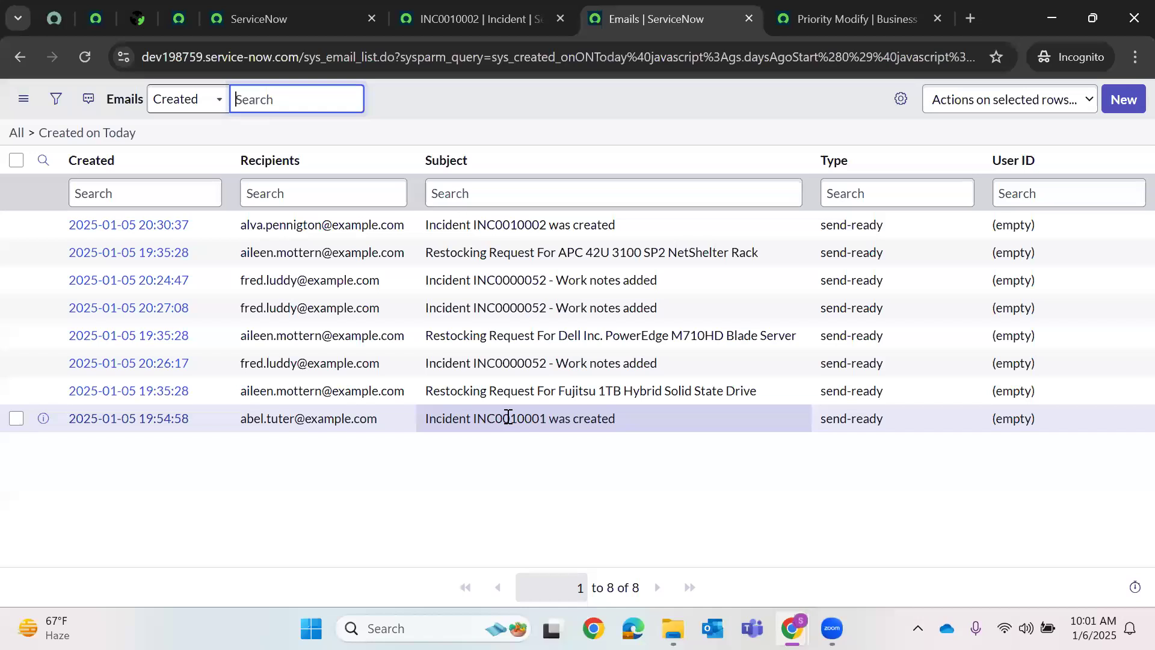
- Filter the All menu for 'Notificatio' and open System Notification > Email > Notifications in a new tab
click(282, 19)
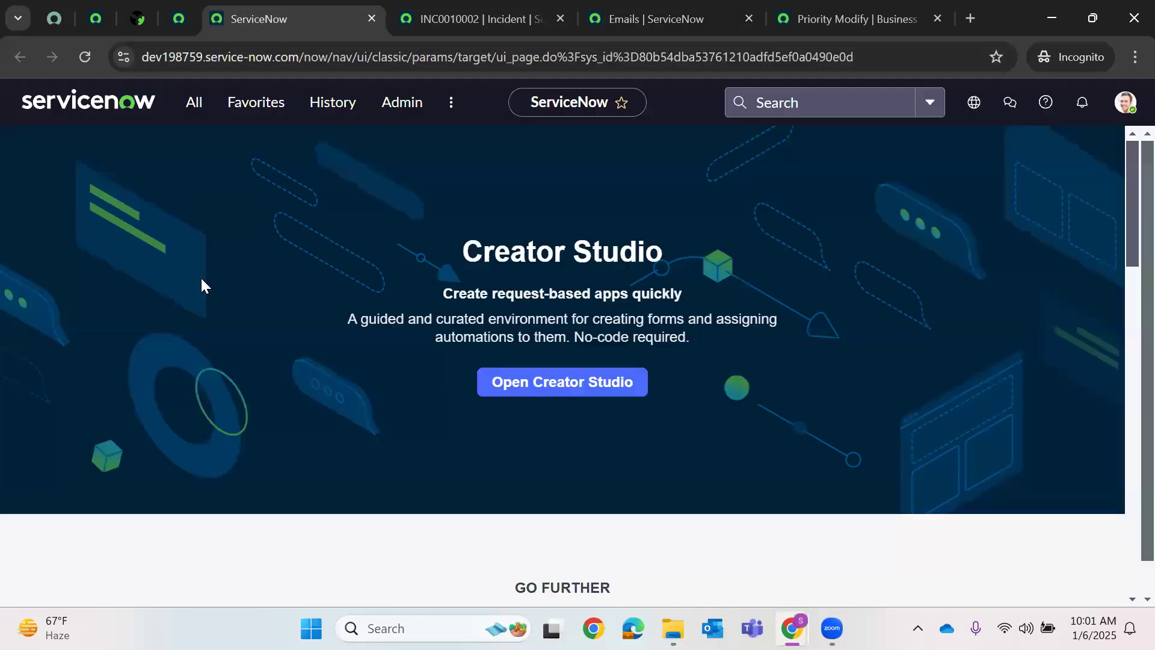
key(ctrl+alt+m)
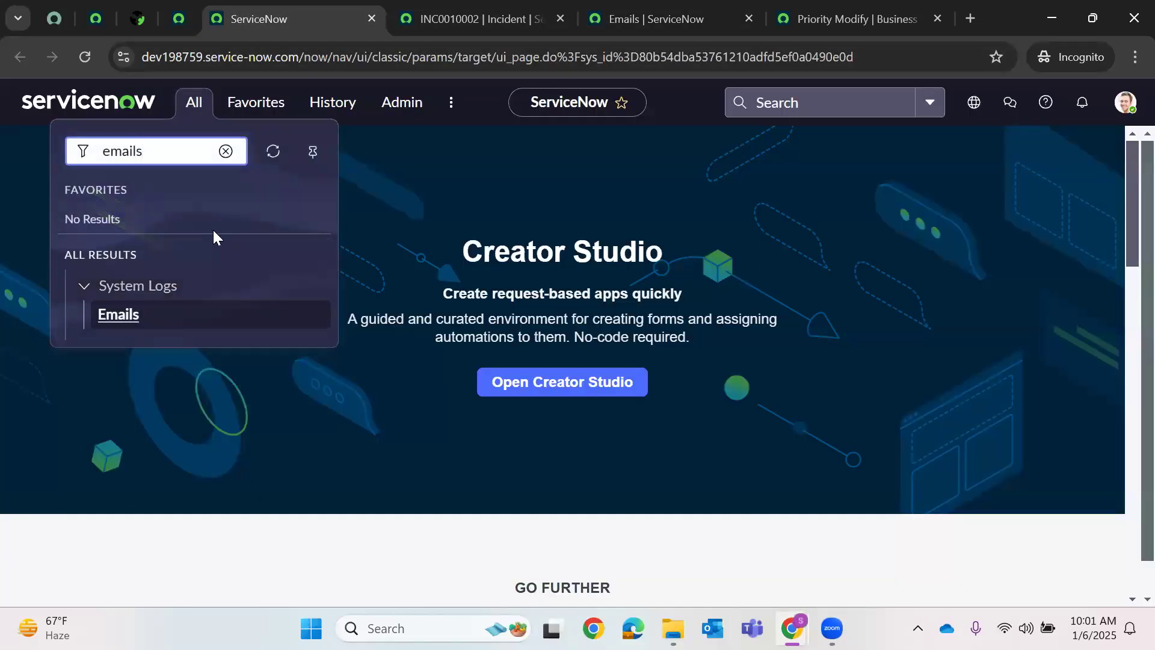
key(BackSpace)
key(BackSpace)
key(BackSpace)
key(BackSpace)
key(BackSpace)
key(BackSpace)
text(Notificatio)
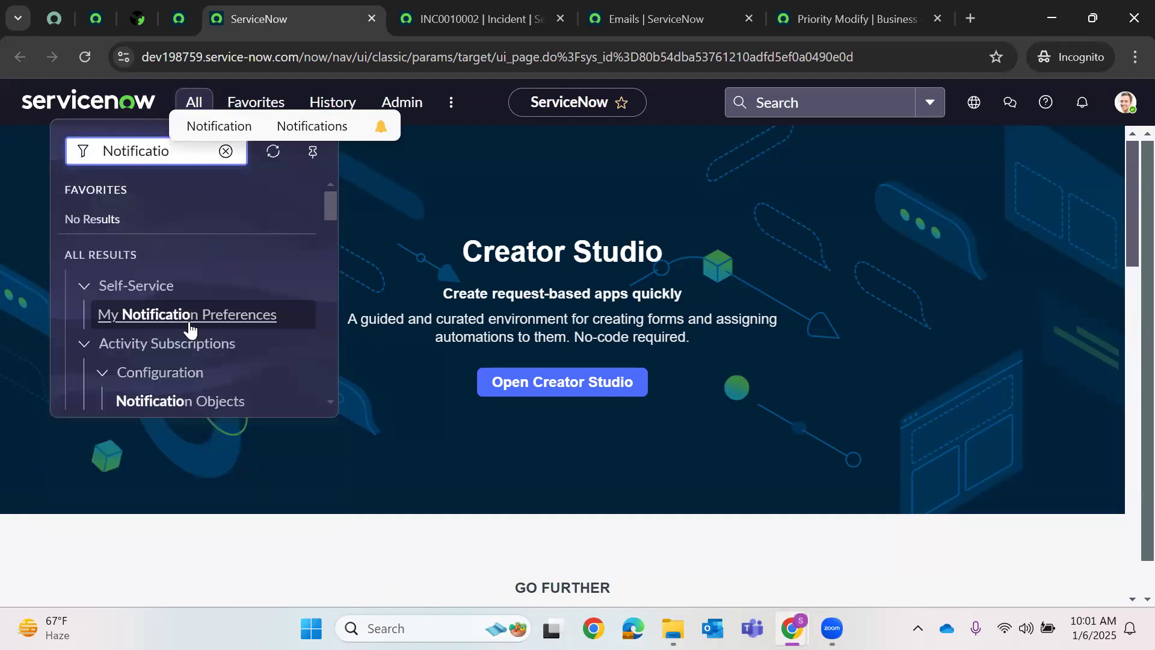
scroll(190, 330, down, 10)
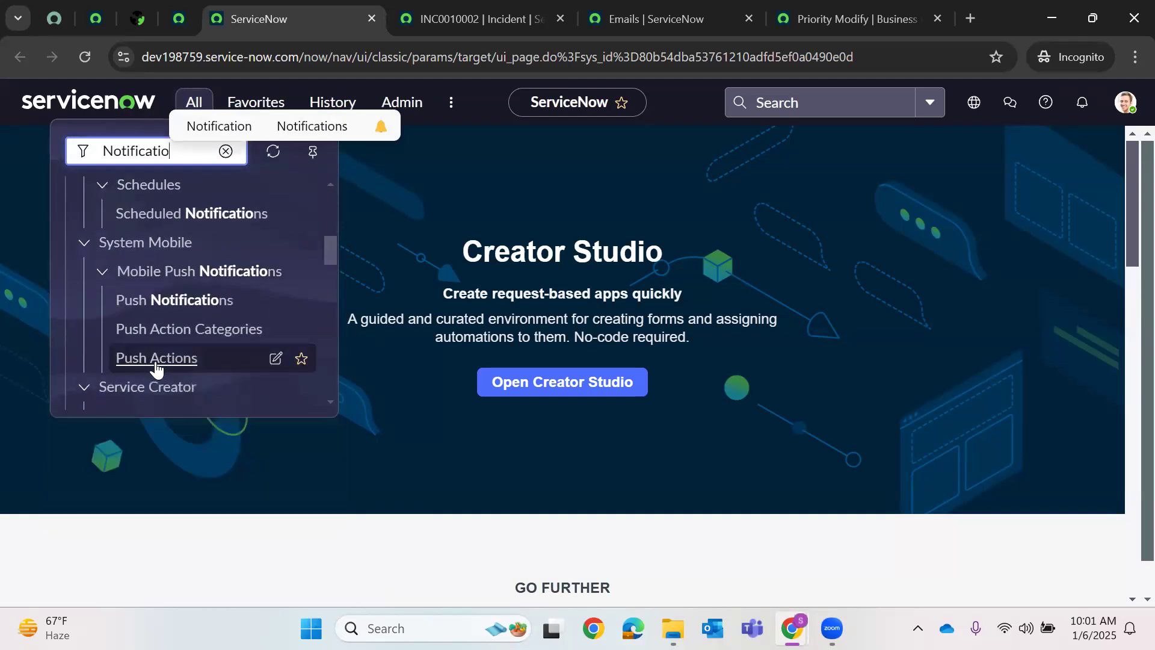
scroll(176, 355, down, 5)
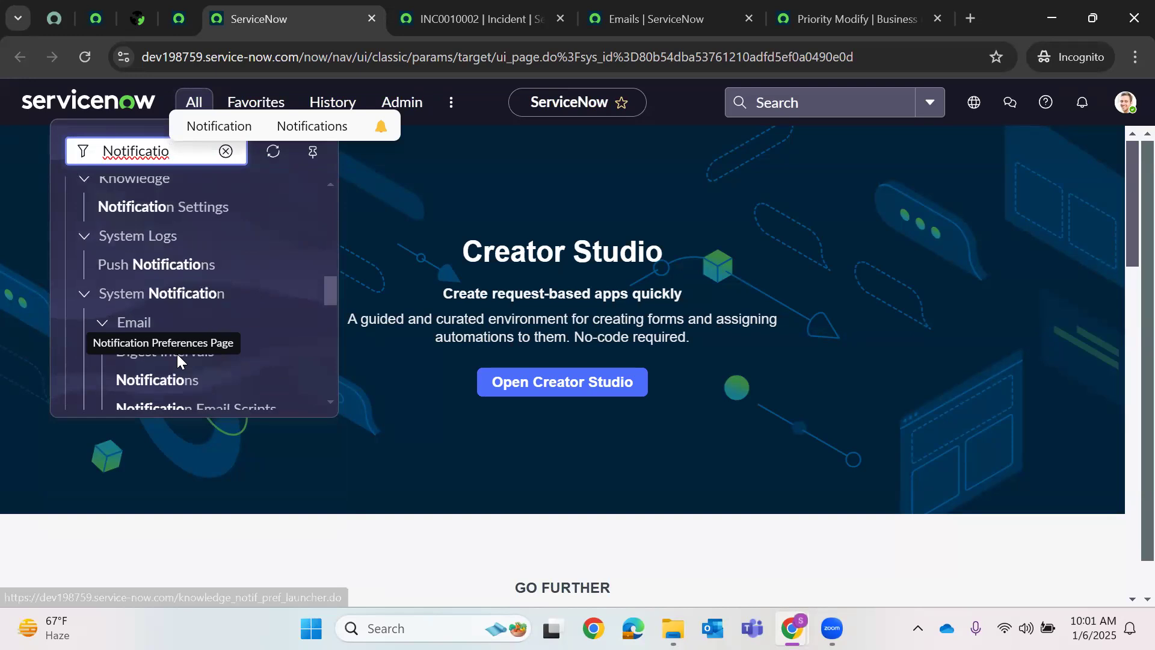
scroll(196, 253, up, 2)
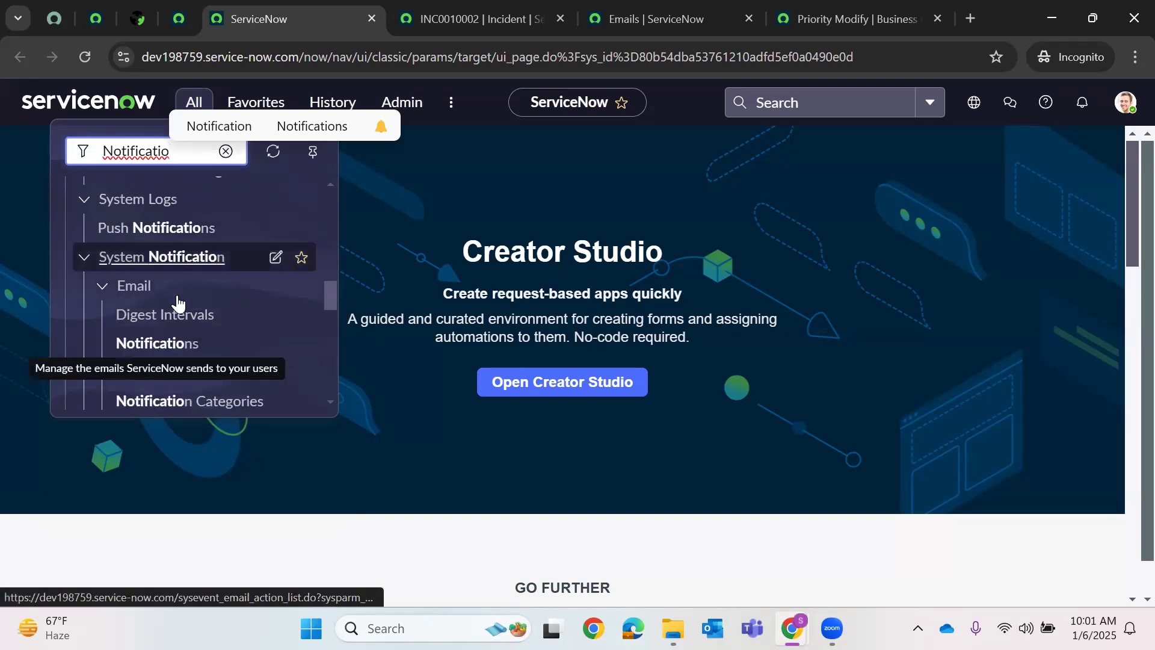
scroll(168, 258, down, 2)
right_click(174, 258)
click(239, 277)
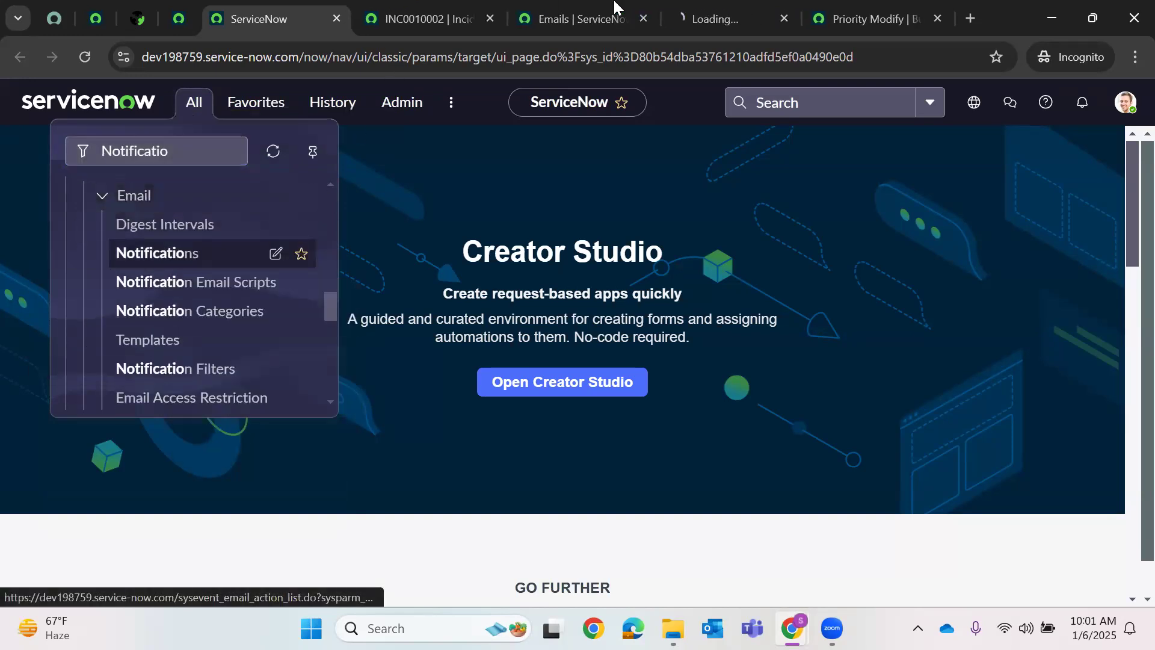
click(730, 17)
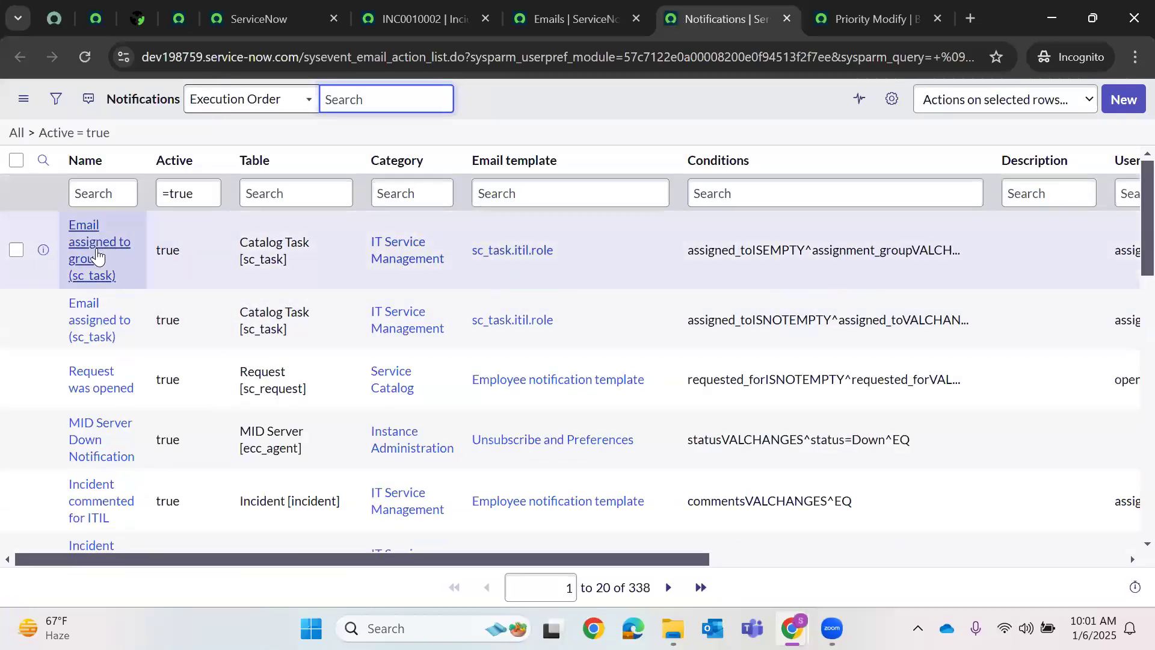
- Sort the Notifications list by the Updated column
drag(245, 556, 517, 587)
scroll(538, 588, right, 5)
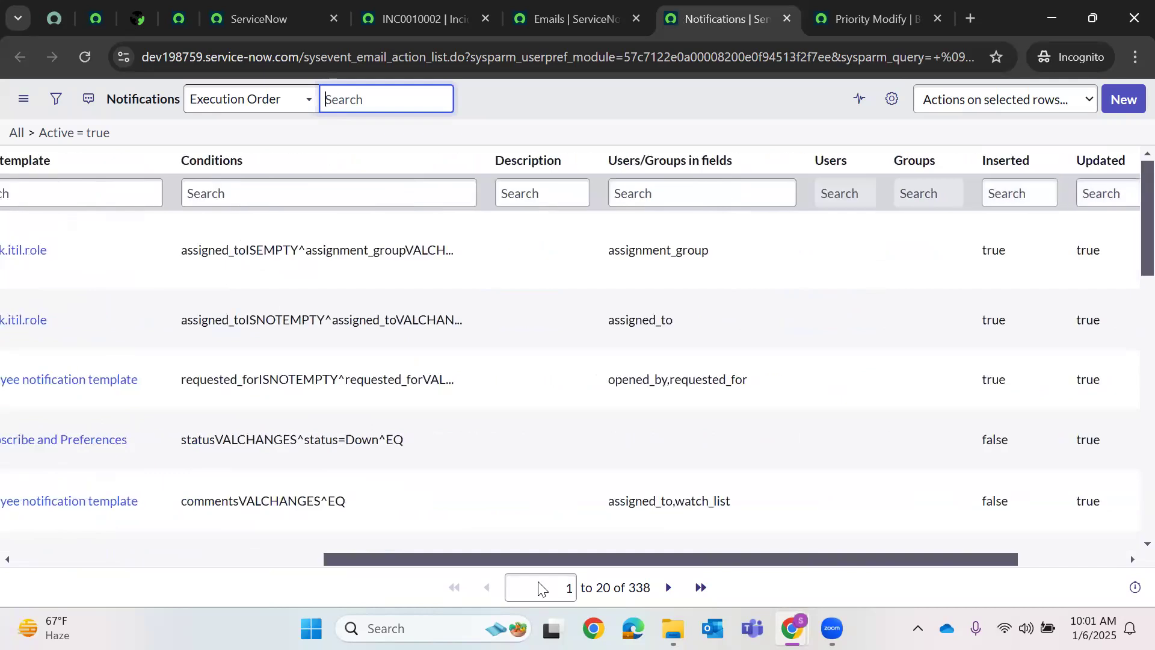
click(968, 160)
click(766, 233)
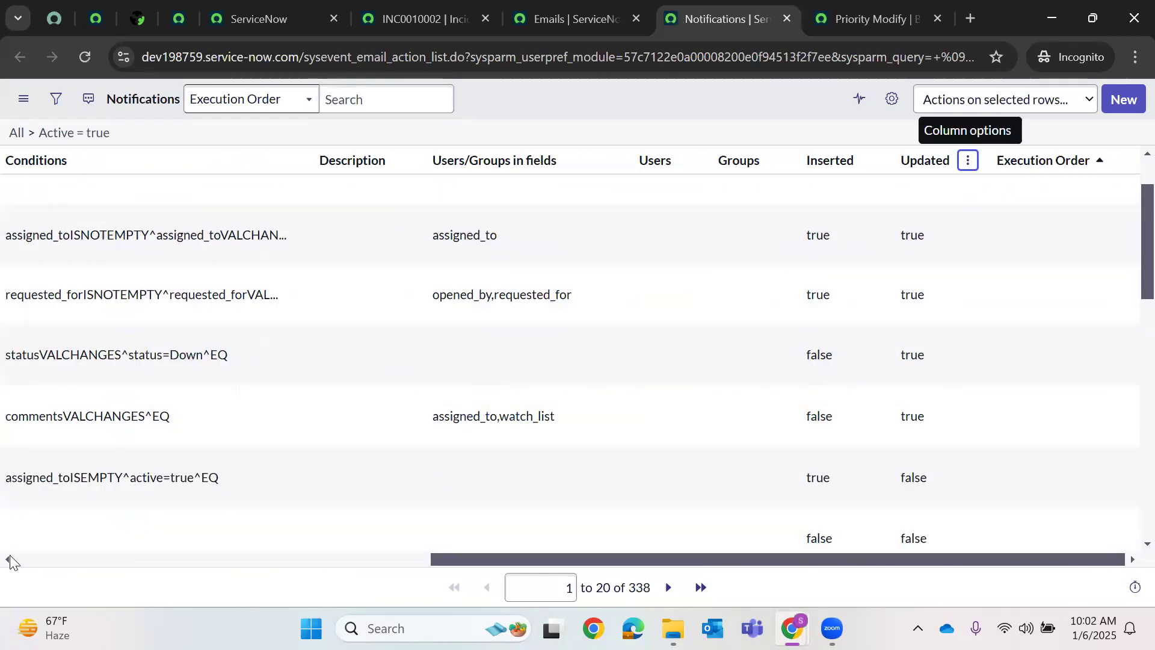
click(7, 559)
click(6, 560)
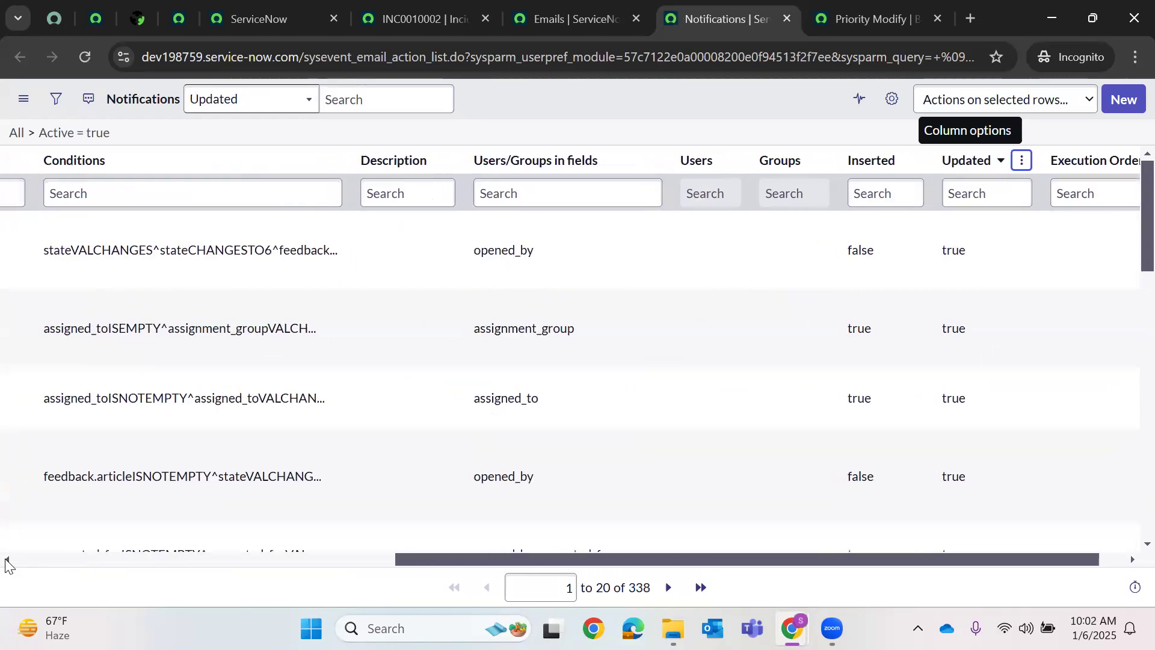
- Review the sorted list, then show History on the ServiceNow home tab
scroll(148, 357, left, 10)
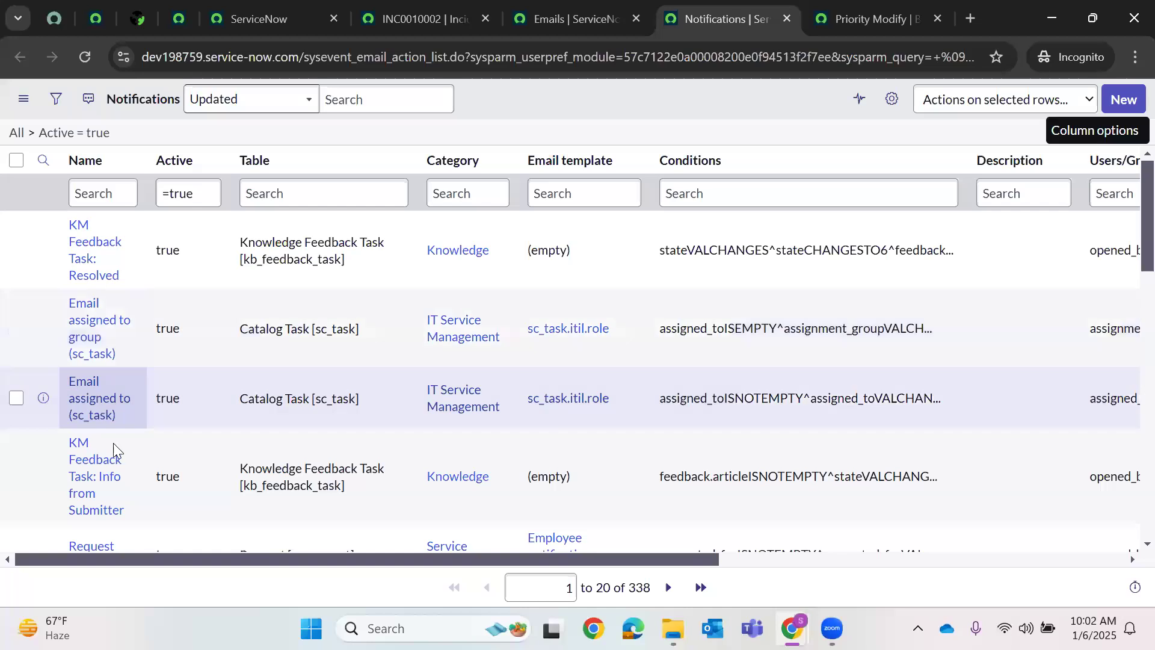
scroll(110, 415, down, 2)
scroll(108, 421, down, 2)
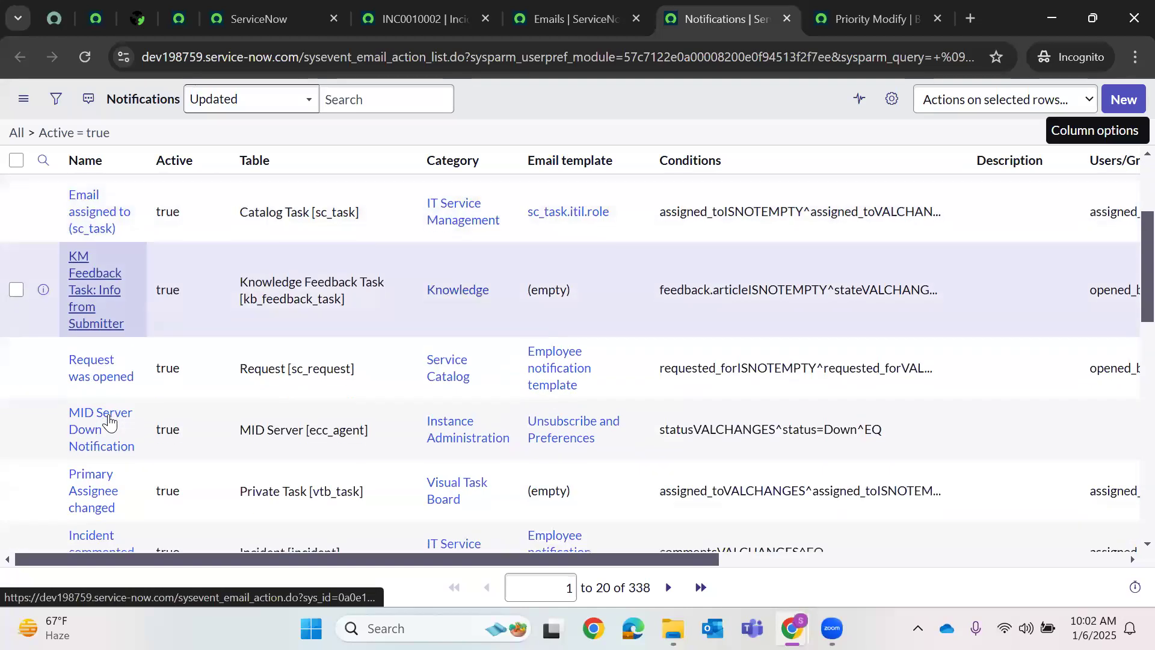
scroll(109, 421, up, 5)
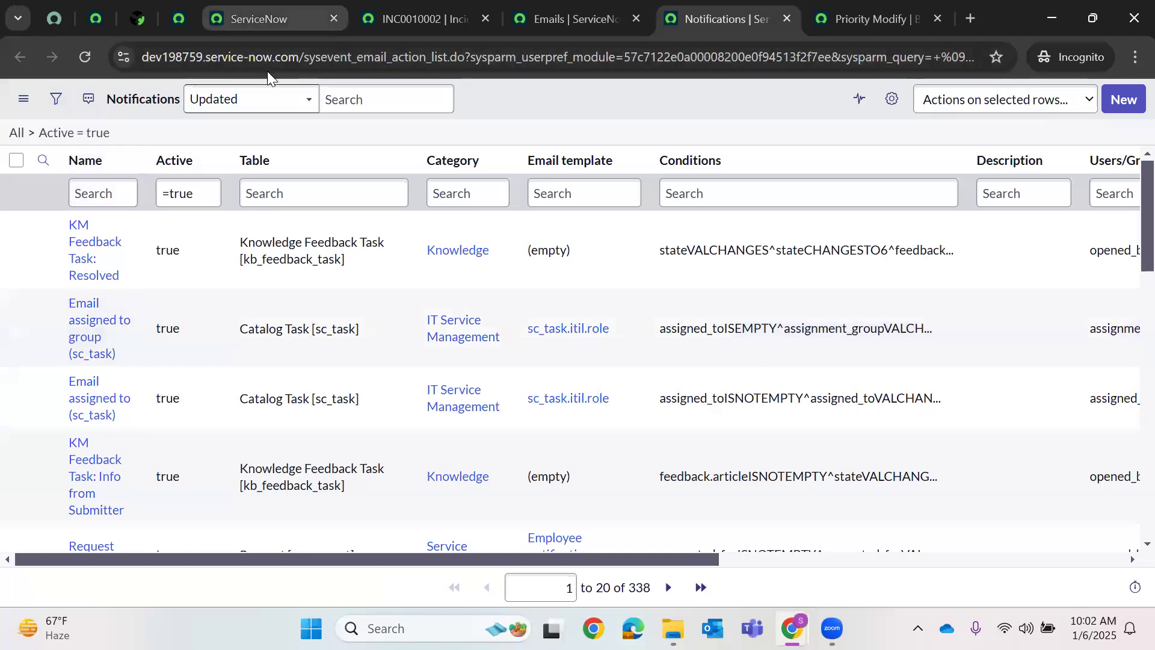
click(244, 21)
click(330, 103)
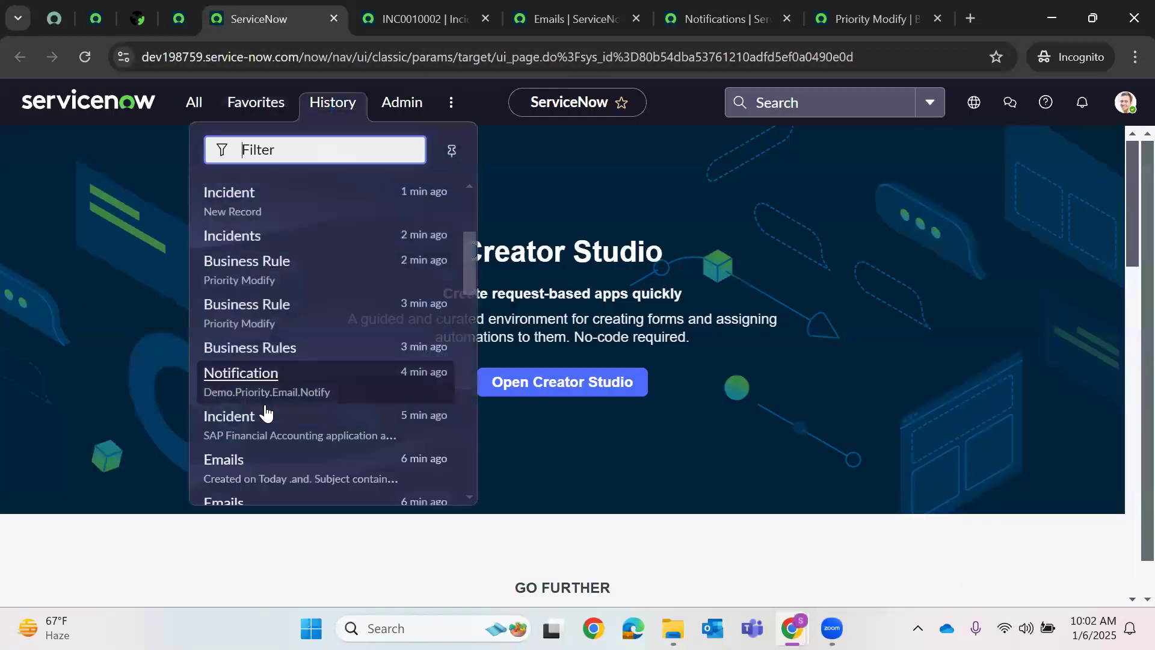
- Open the Demo.Priority.Email.Notify notification from History in a new tab
scroll(261, 409, down, 3)
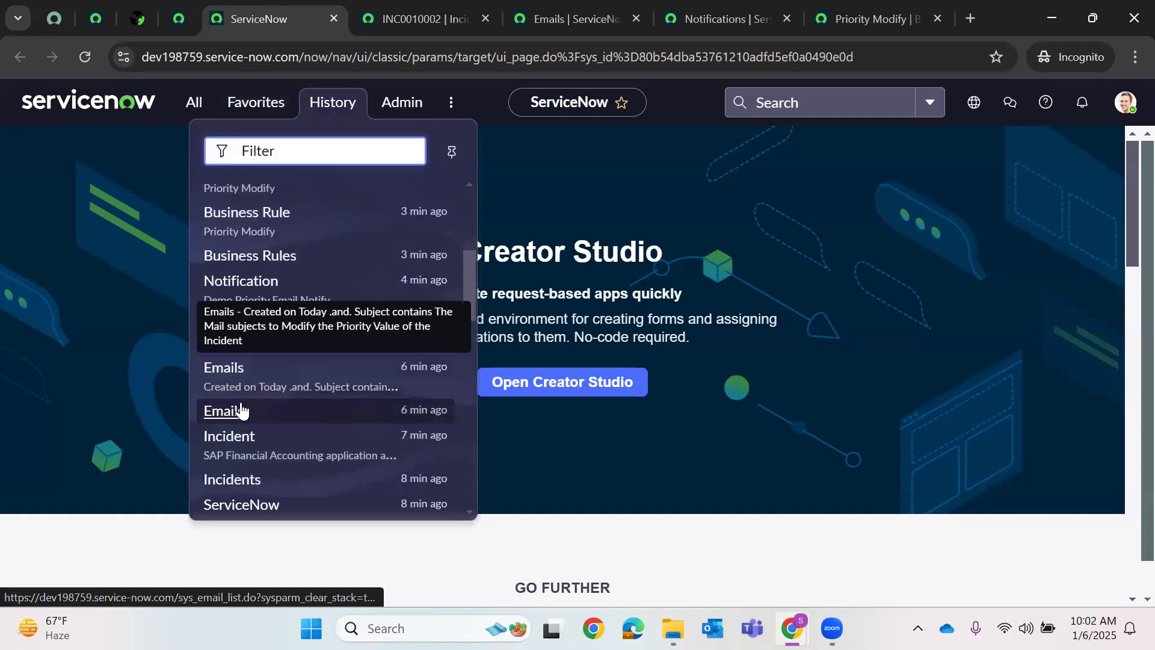
right_click(254, 299)
click(334, 307)
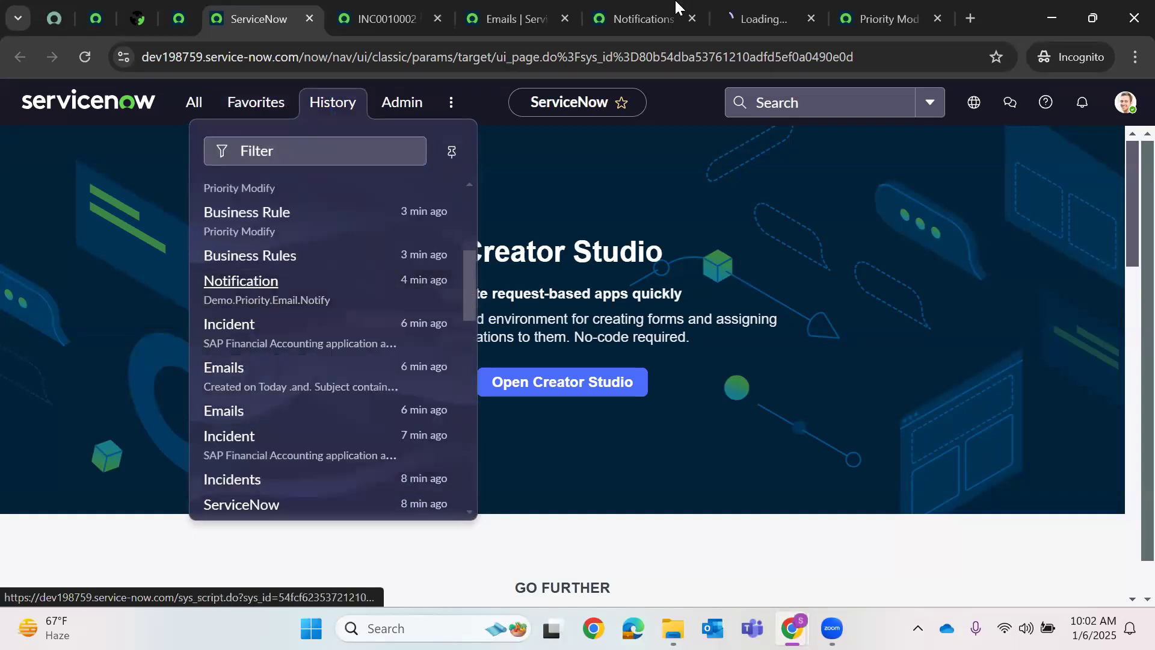
click(742, 13)
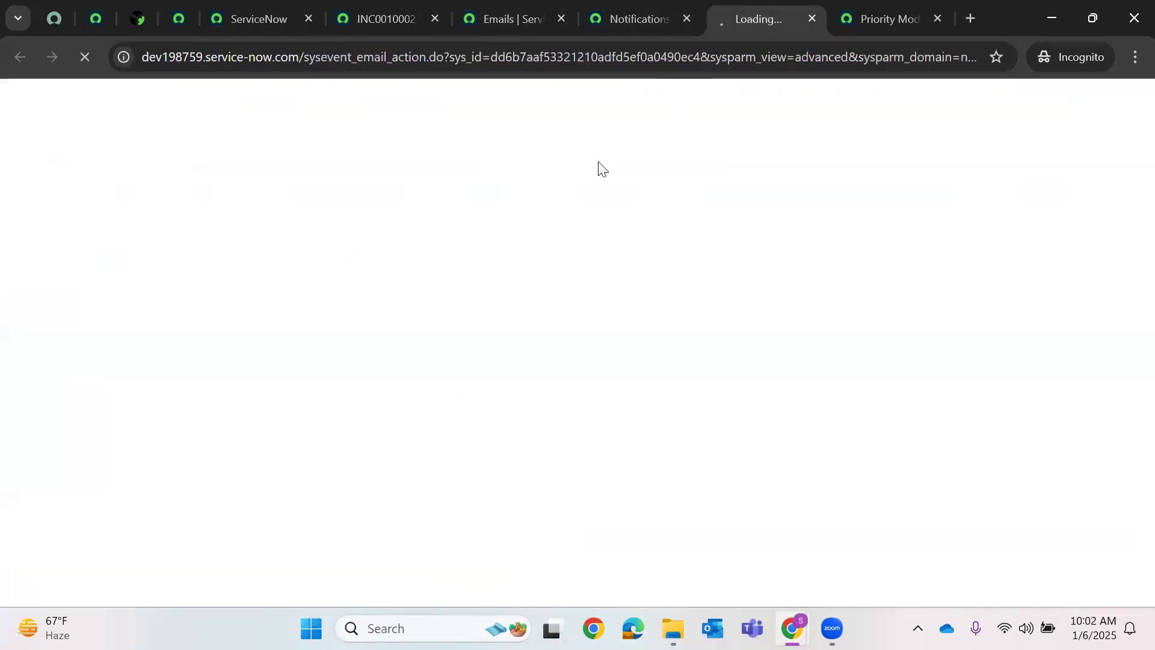
click(872, 10)
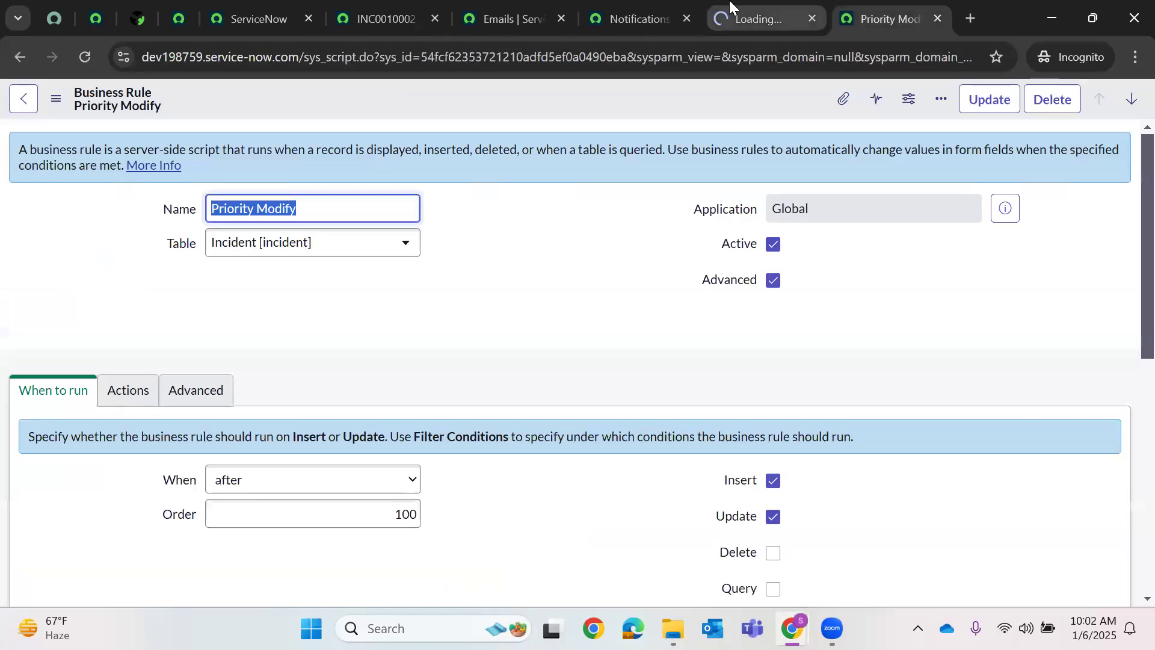
click(637, 13)
click(752, 13)
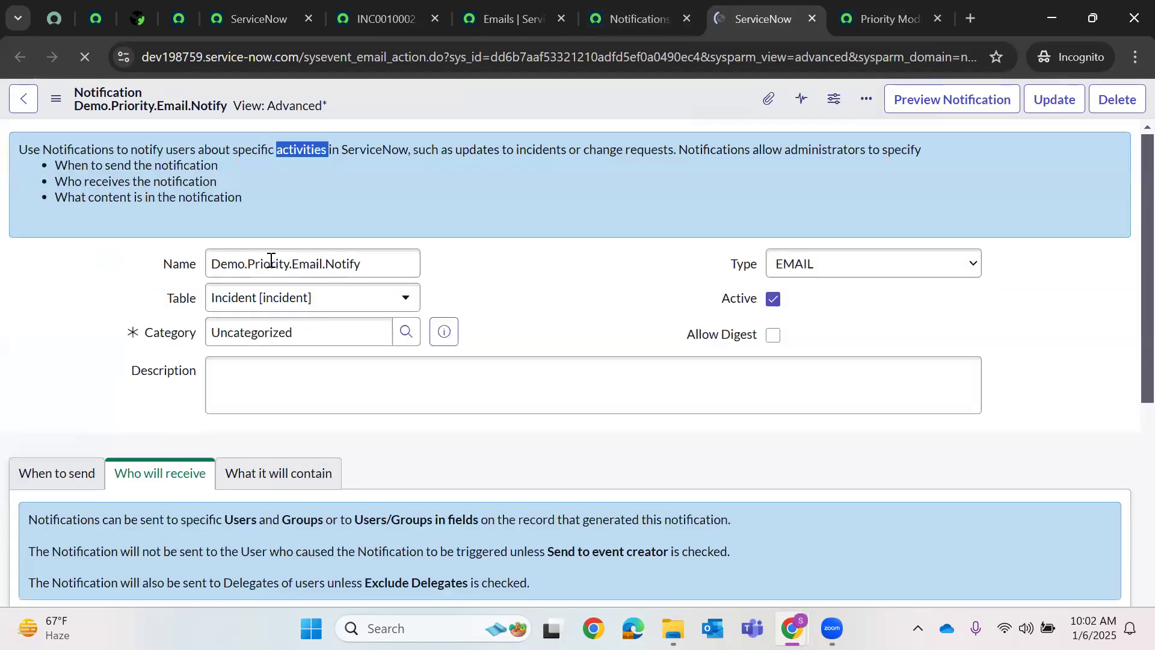
- Copy the notification name and filter the Notifications list's Name column by it
triple_click(272, 263)
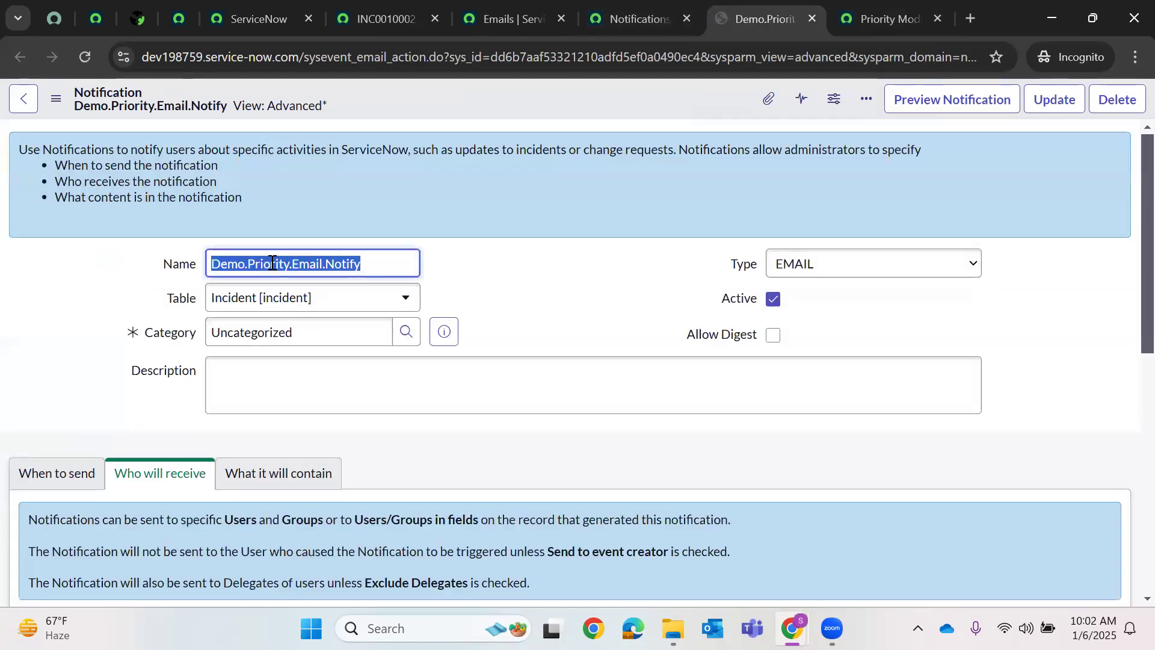
right_click(272, 263)
click(307, 352)
click(545, 18)
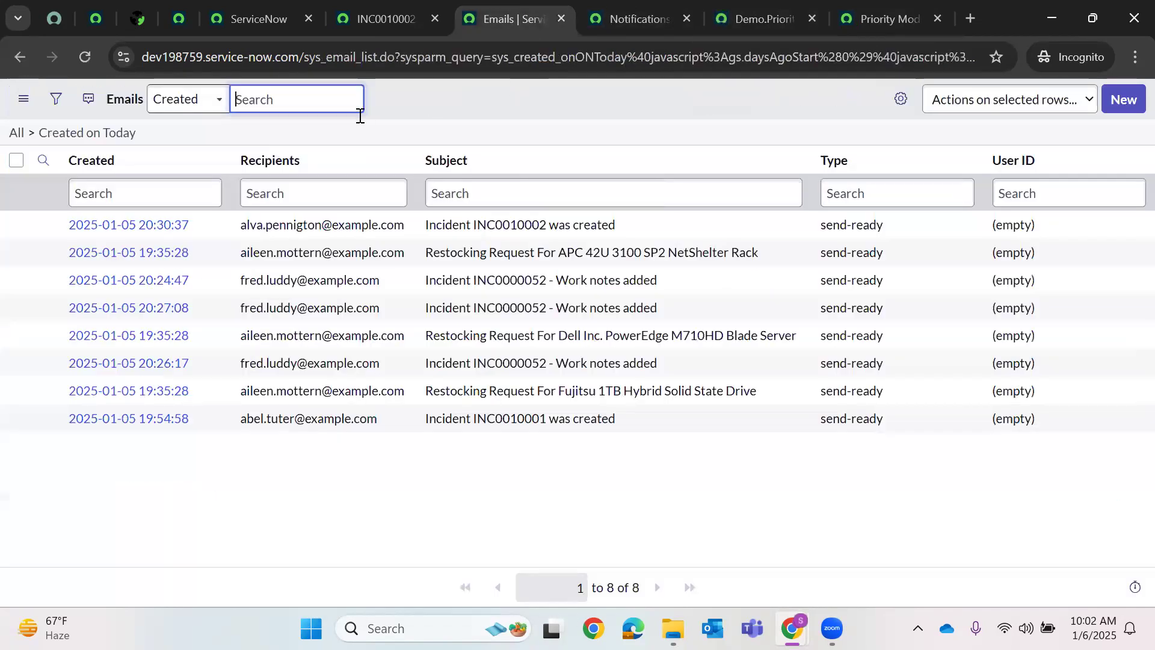
key(ctrl+Tab)
right_click(103, 195)
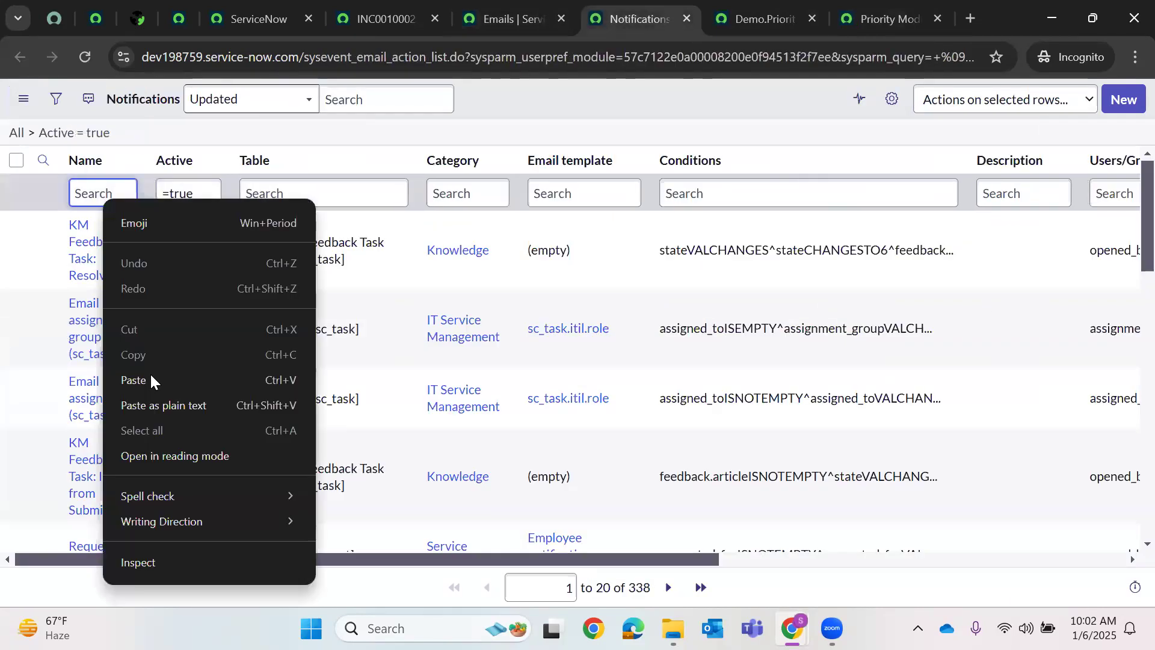
click(151, 379)
key(Return)
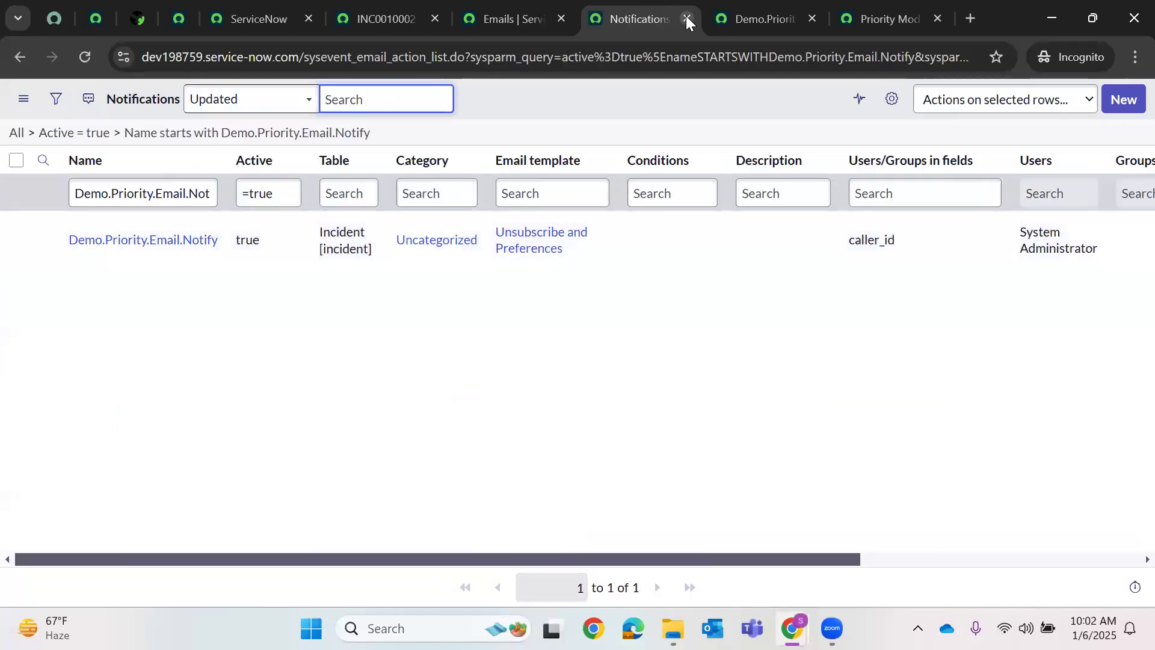
- Close the Notifications list and keep DemoPriority.Email as the When to send event
click(685, 19)
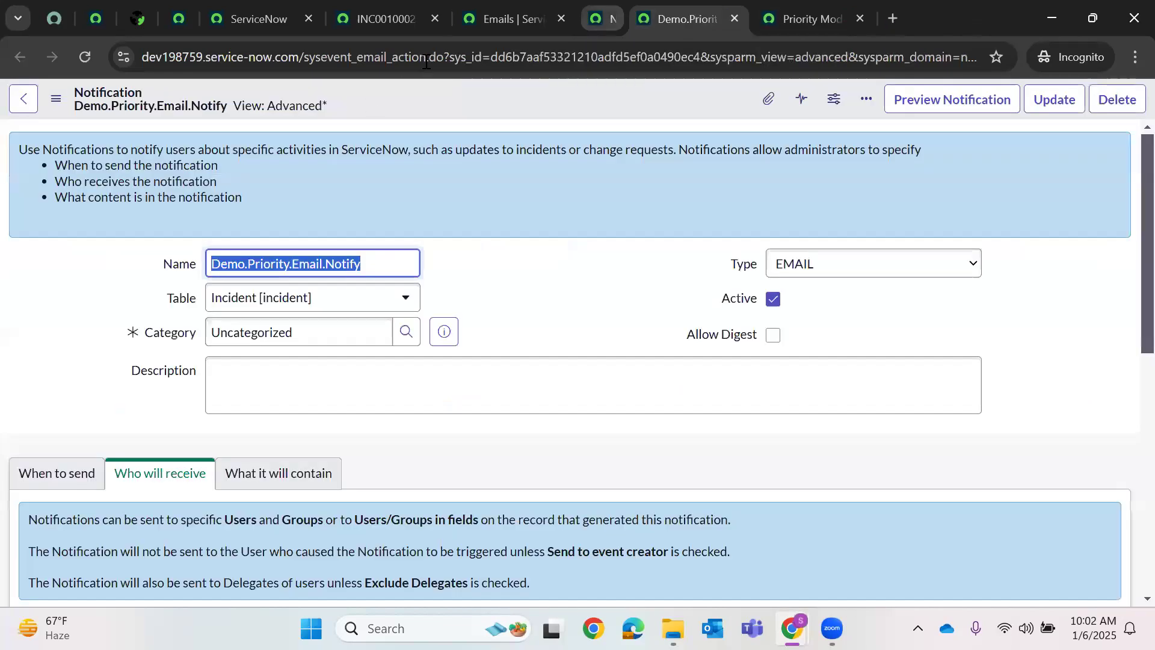
scroll(261, 327, down, 2)
click(67, 378)
scroll(502, 319, down, 5)
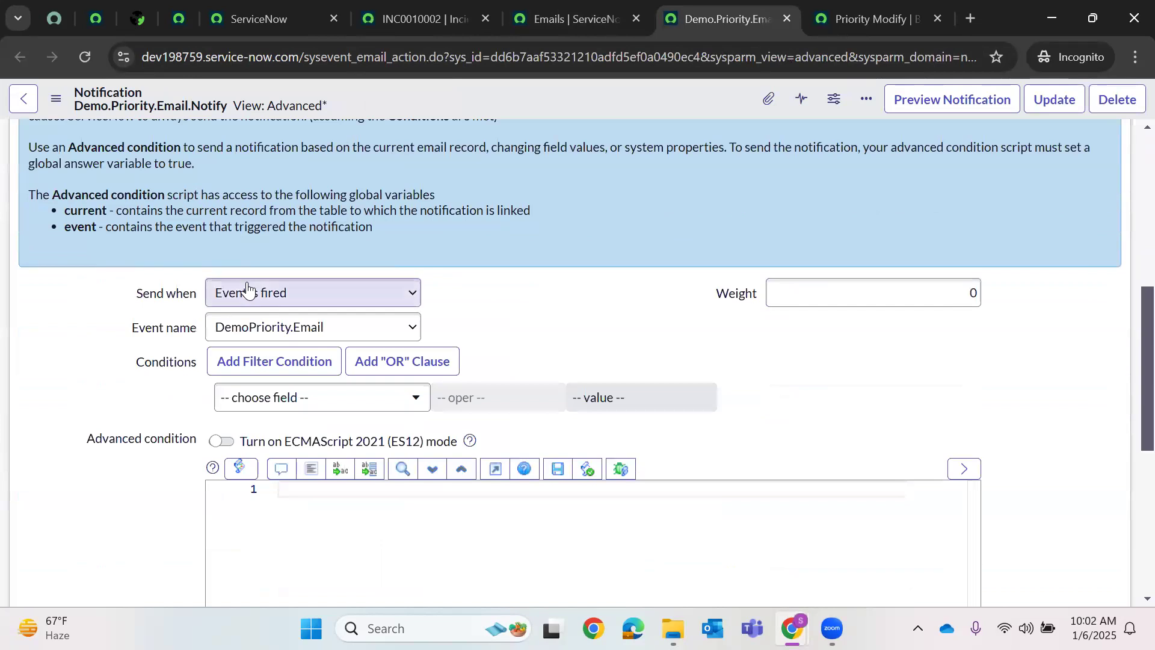
click(245, 325)
click(253, 301)
scroll(425, 298, down, 4)
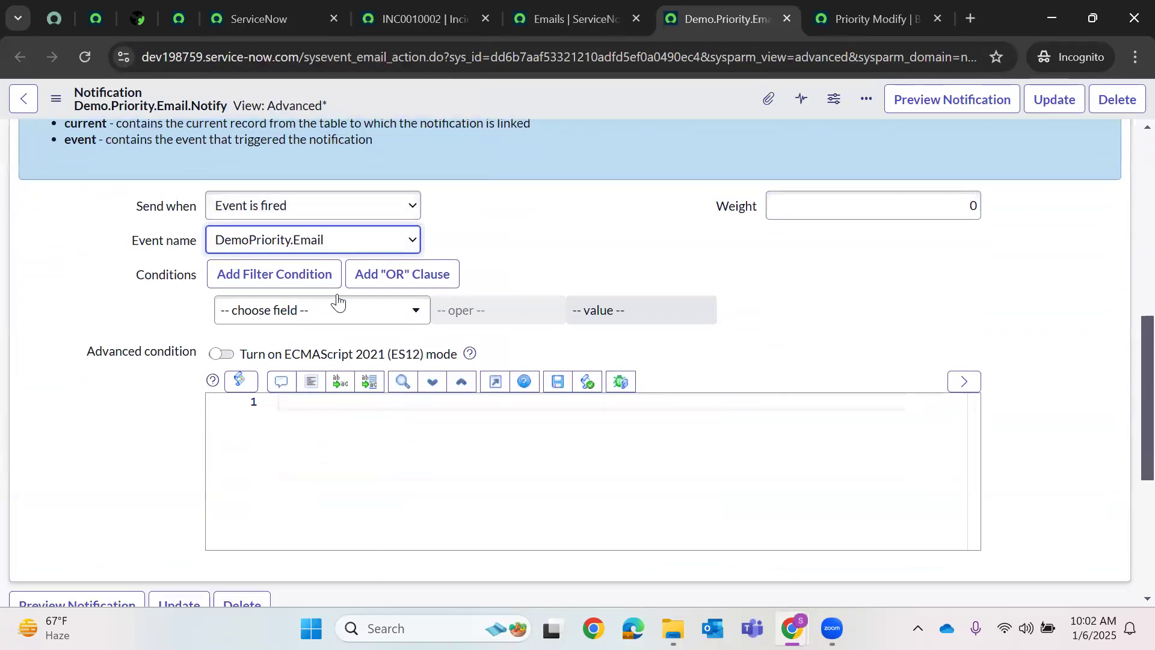
scroll(421, 289, up, 8)
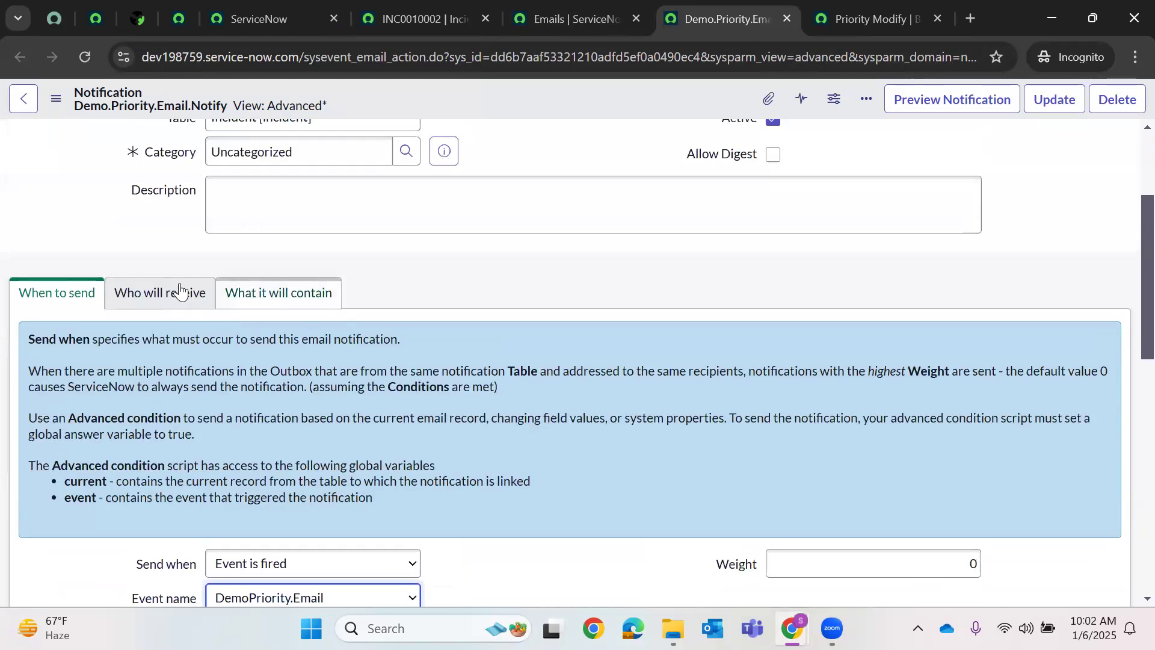
- Add Assigned to as a Users/Groups in fields recipient
click(179, 291)
scroll(374, 335, down, 3)
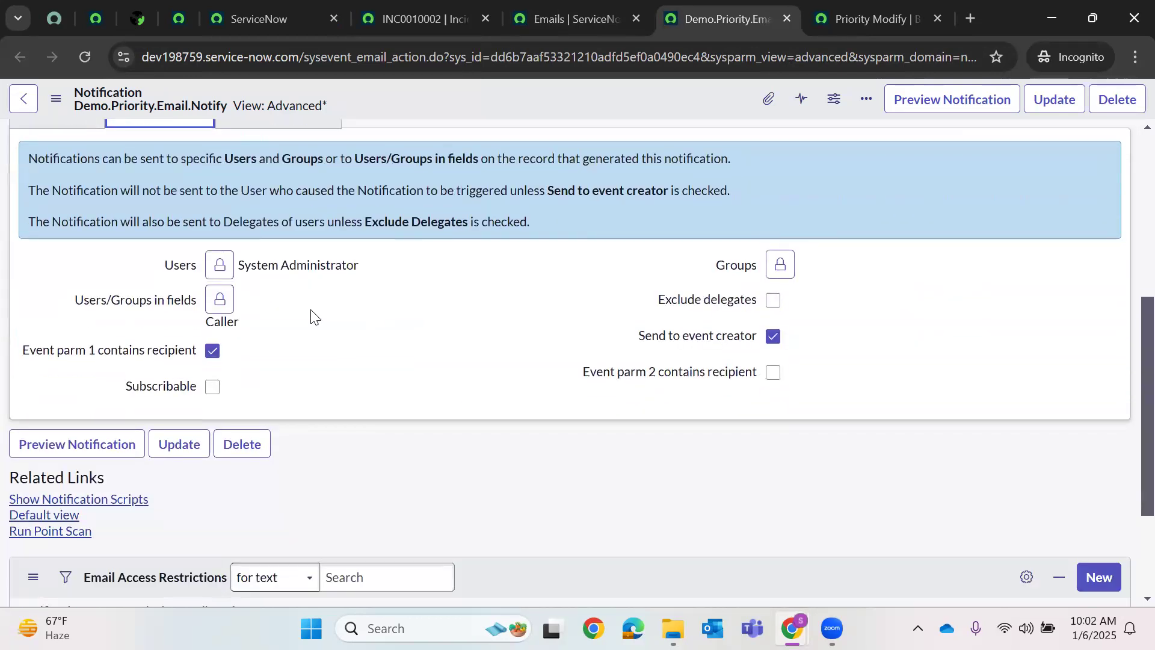
click(220, 299)
scroll(259, 366, down, 2)
double_click(252, 385)
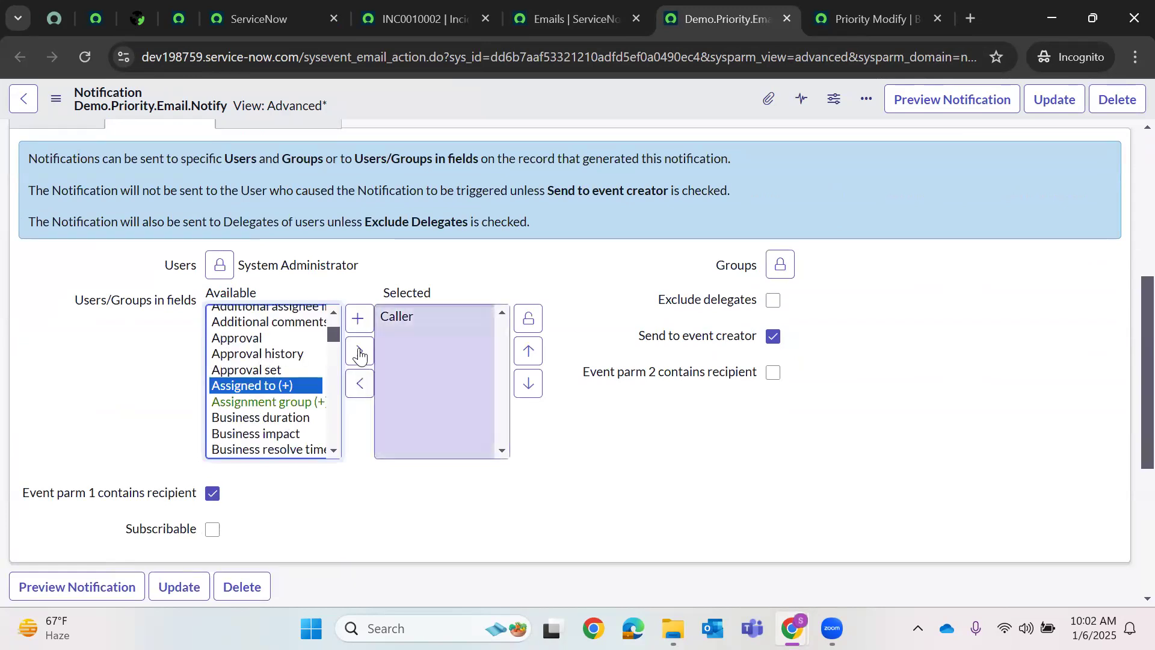
click(528, 319)
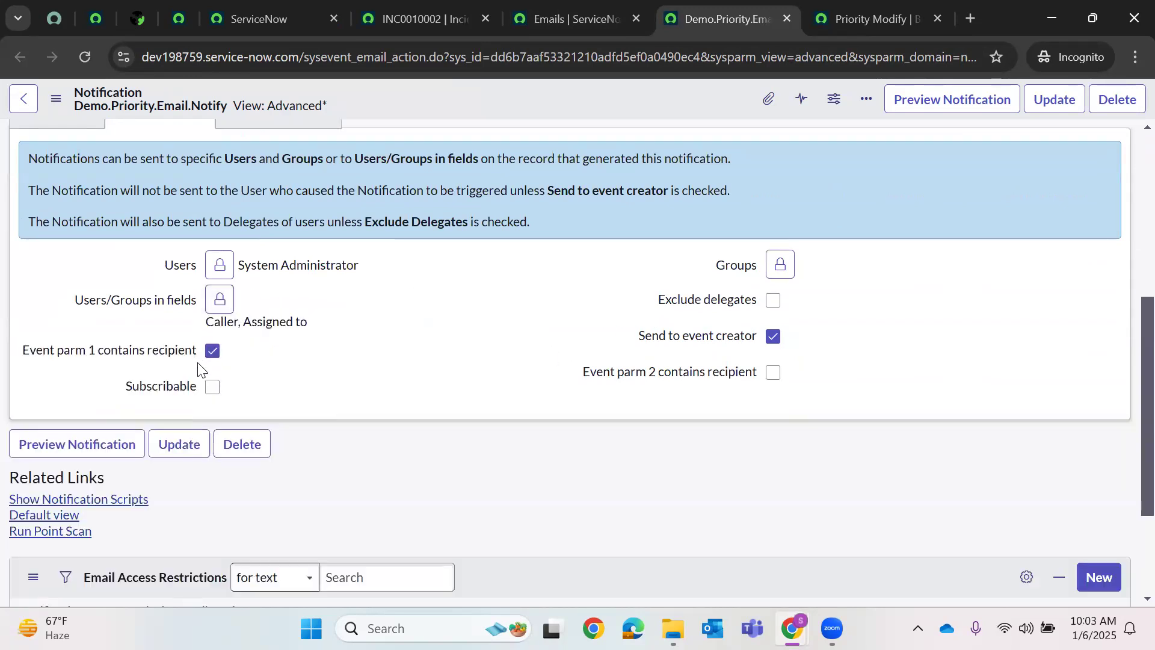
- Uncheck Event parm 1 contains recipient and save the notification
click(317, 361)
scroll(317, 355, down, 2)
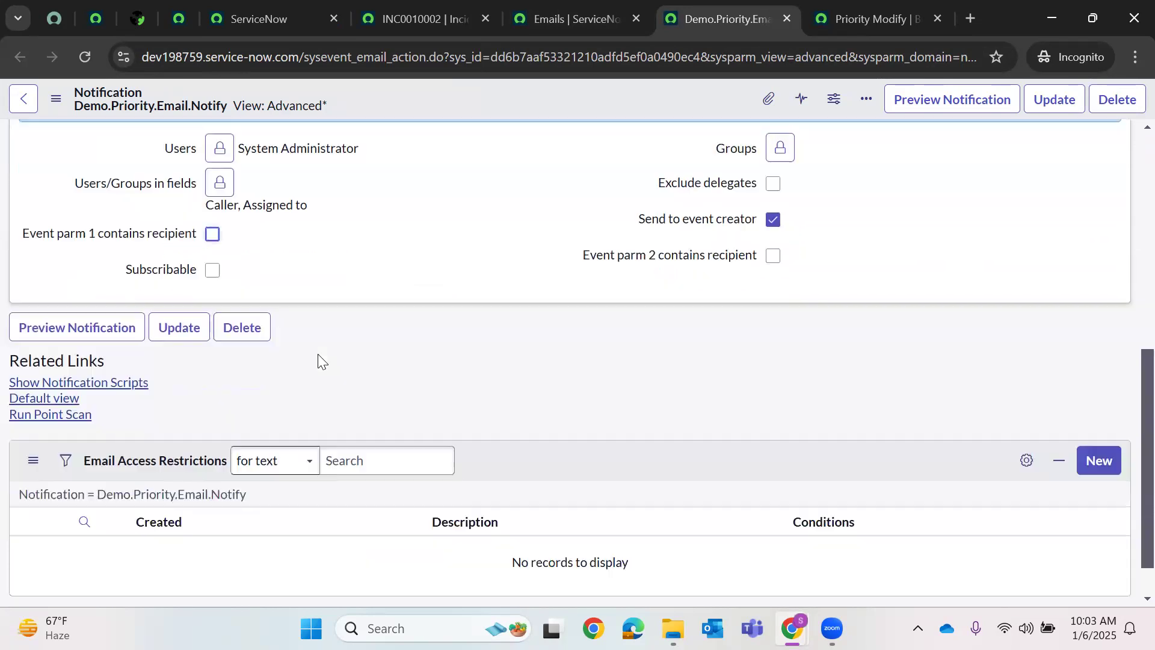
scroll(319, 349, up, 4)
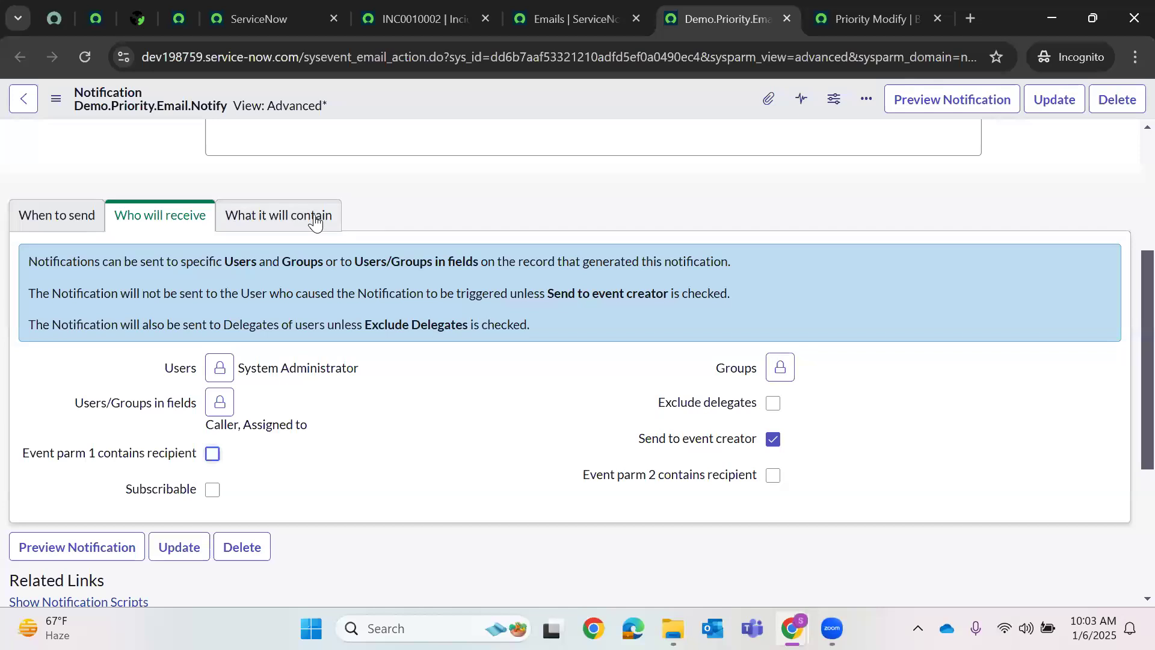
click(315, 222)
scroll(374, 361, down, 2)
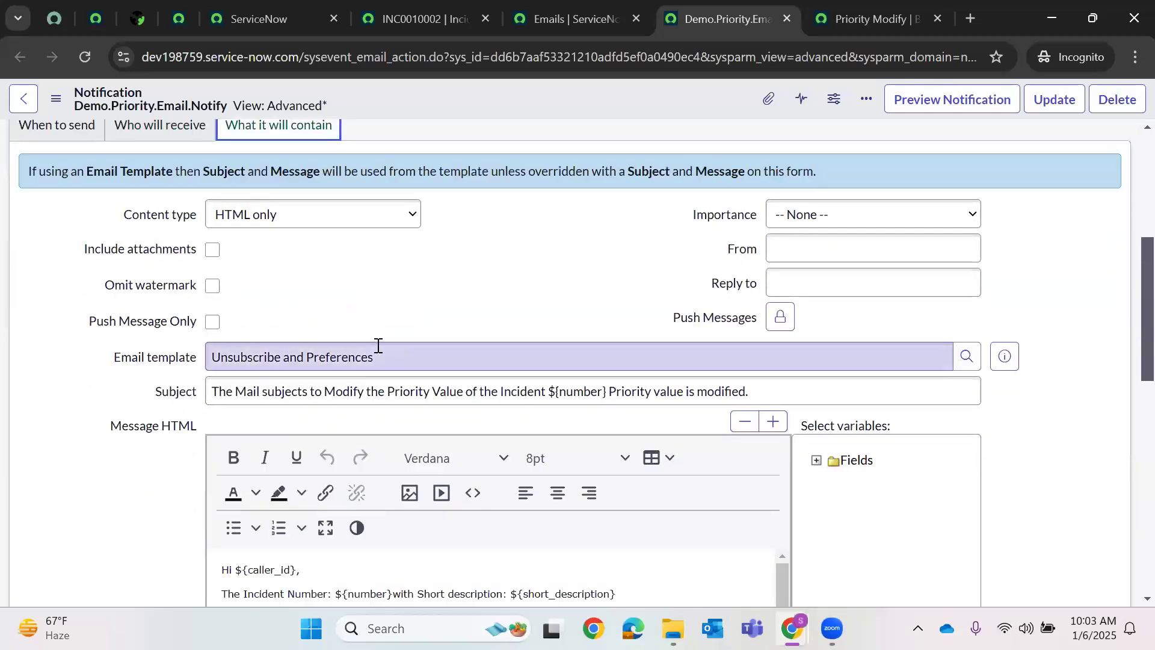
scroll(311, 307, down, 5)
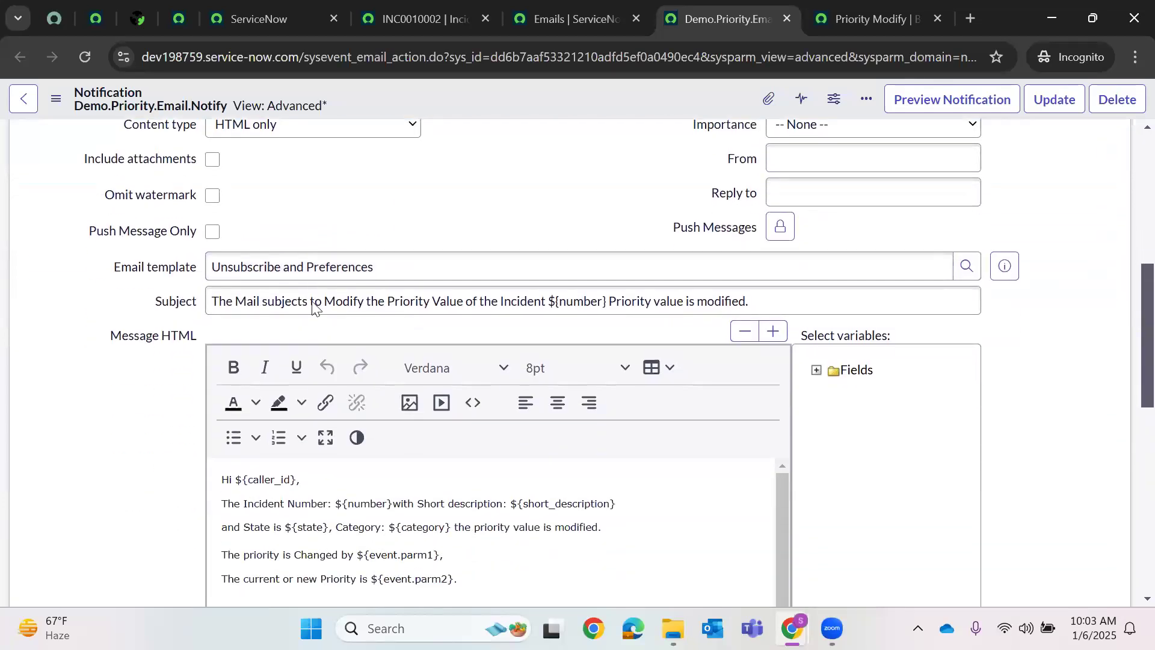
scroll(646, 231, up, 10)
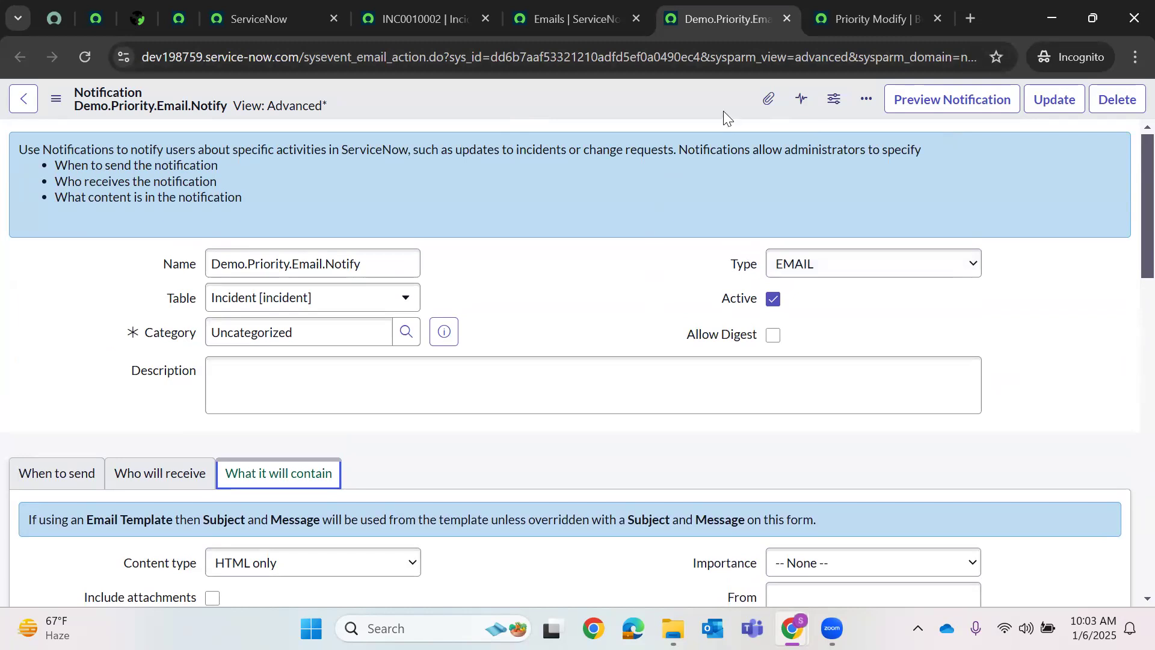
click(1054, 101)
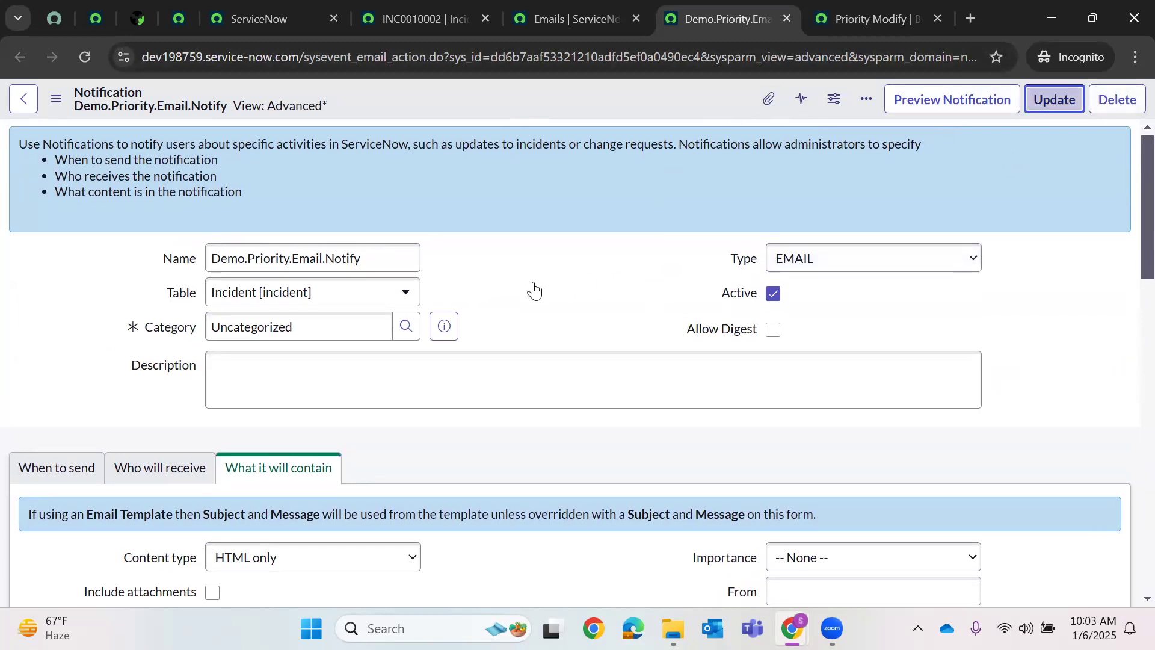
scroll(534, 282, down, 3)
scroll(534, 281, down, 4)
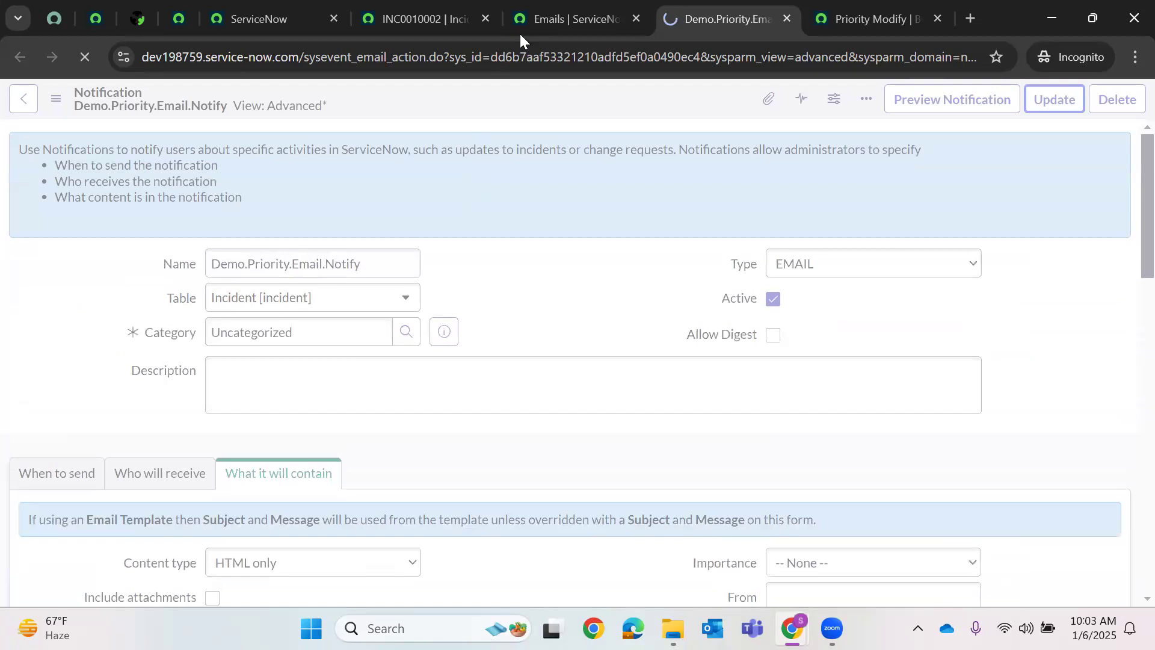
- Check the INC0010002 incident and Emails tabs
click(458, 12)
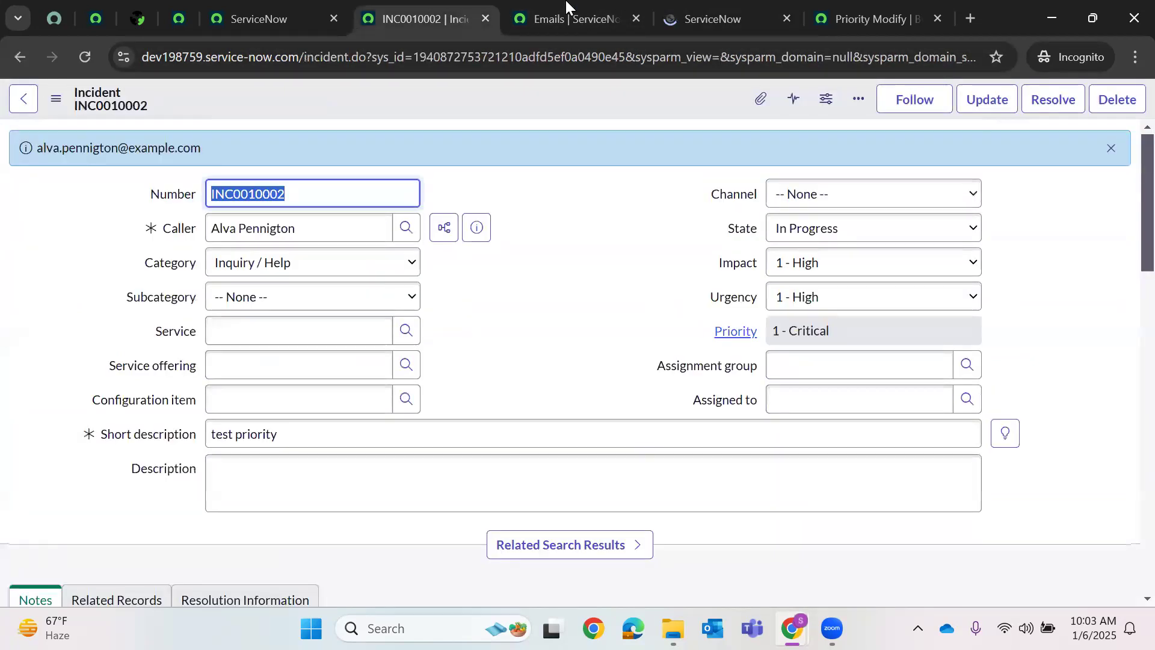
click(563, 17)
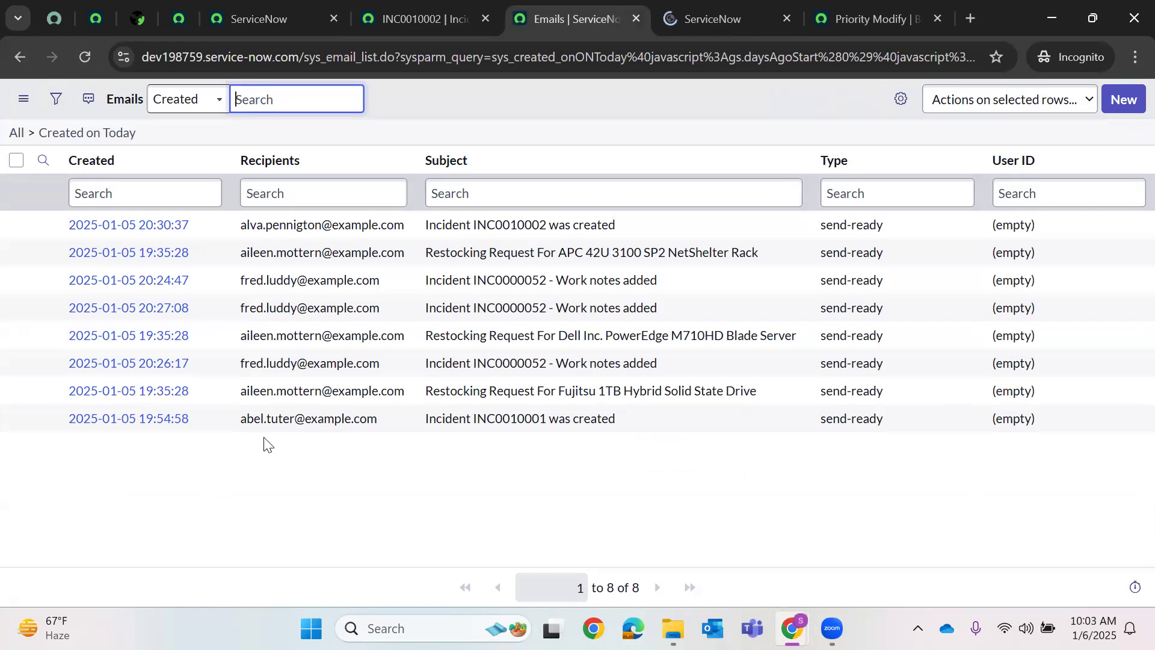
click(424, 18)
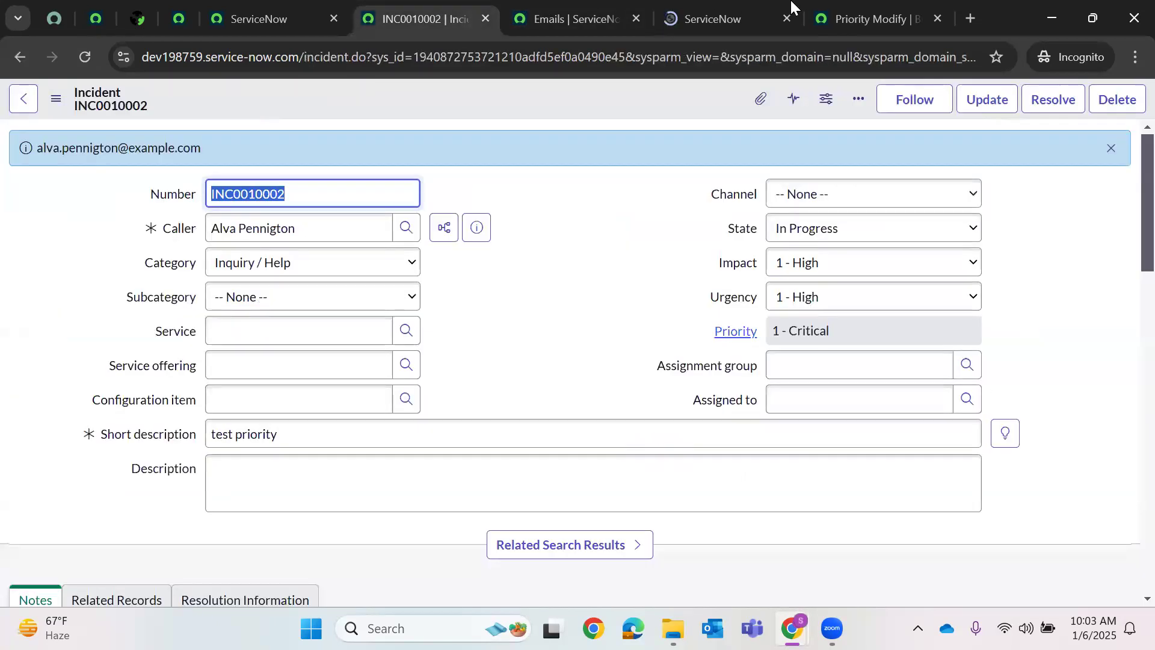
- Filter the All menu for 'Business R' and open Business Rules in a new tab
click(301, 10)
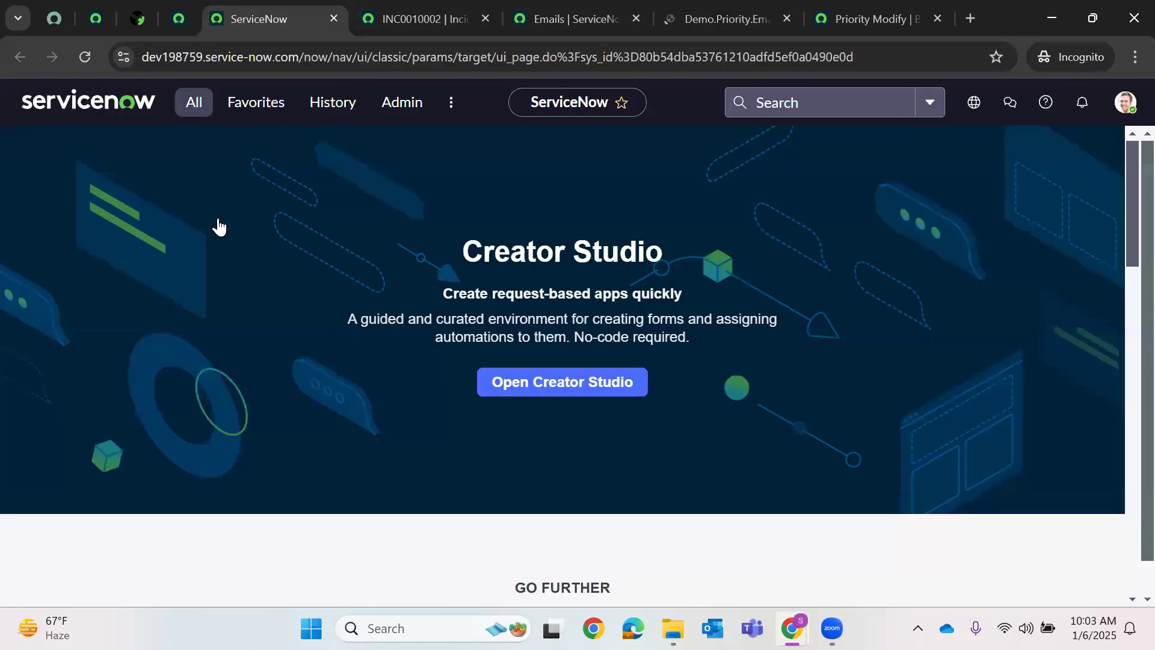
key(BackSpace)
key(BackSpace)
key(BackSpace)
key(BackSpace)
key(BackSpace)
key(BackSpace)
key(BackSpace)
key(BackSpace)
key(BackSpace)
key(BackSpace)
key(BackSpace)
key(BackSpace)
text(Business R)
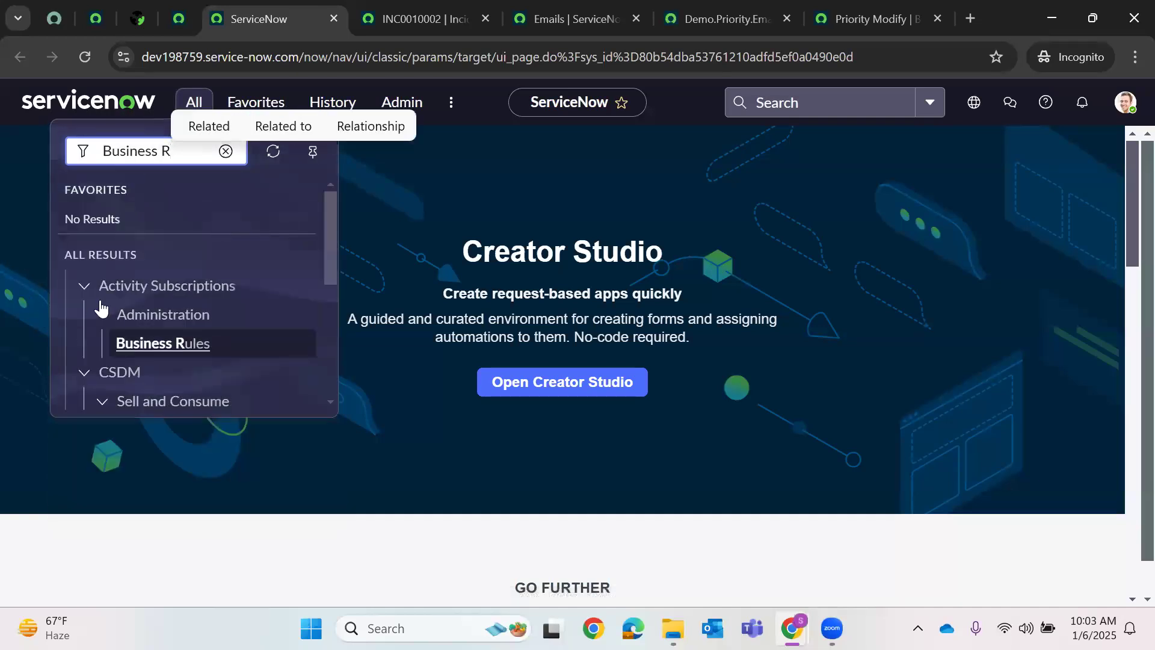
scroll(181, 319, down, 1)
scroll(237, 324, down, 1)
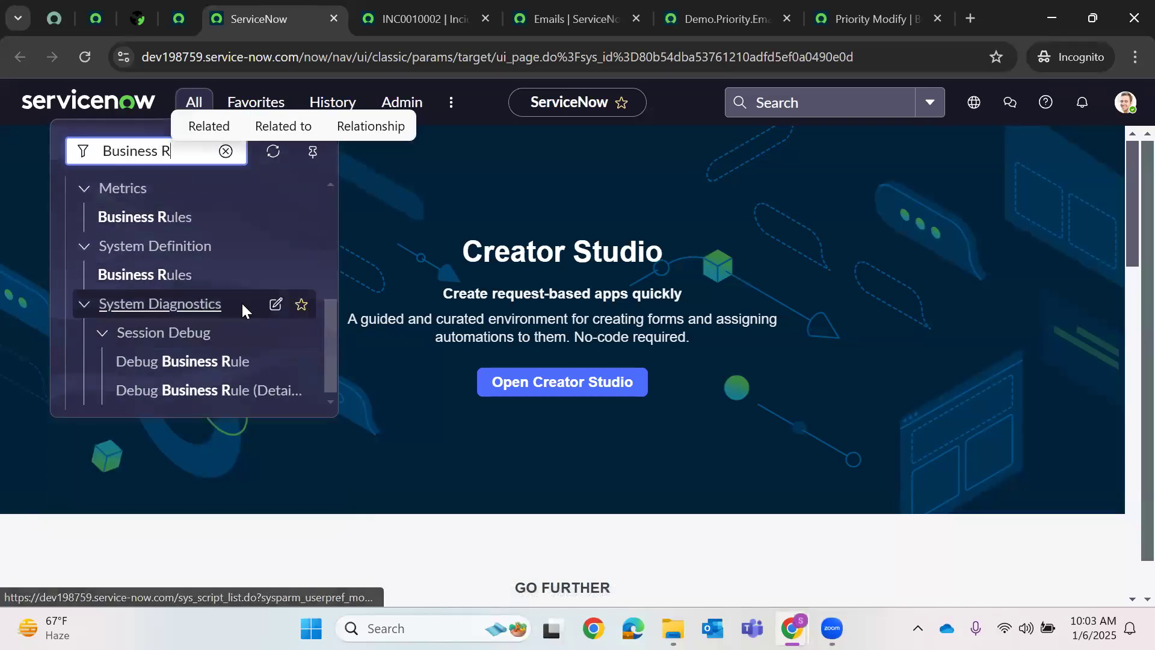
right_click(313, 274)
click(201, 291)
click(425, 13)
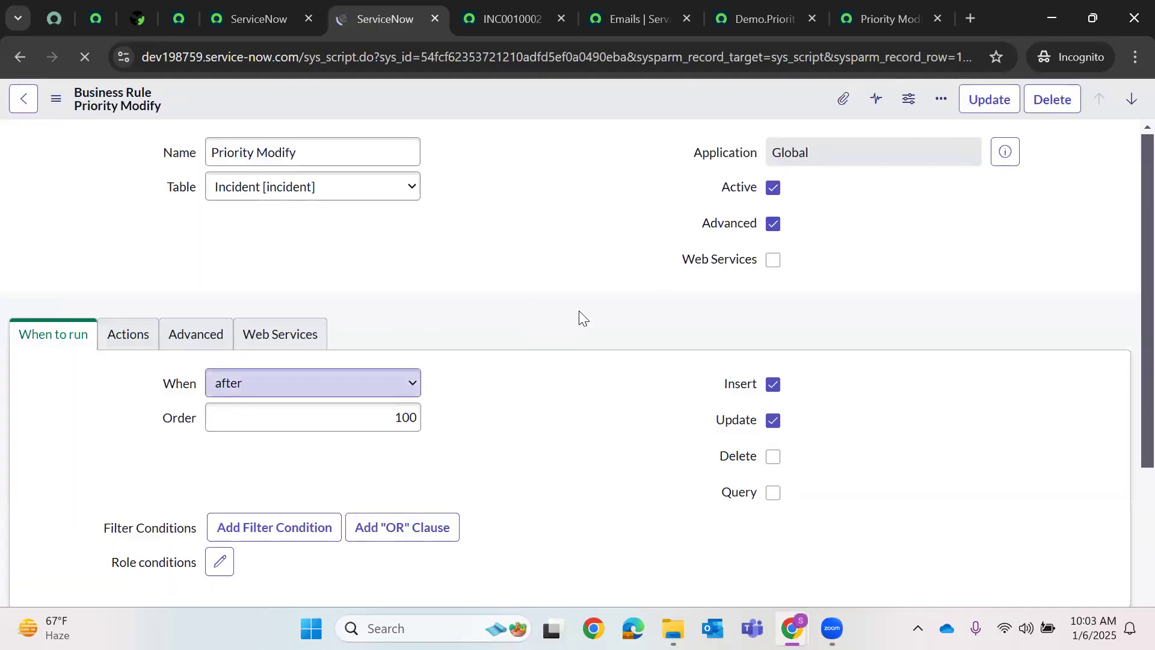
scroll(529, 322, down, 5)
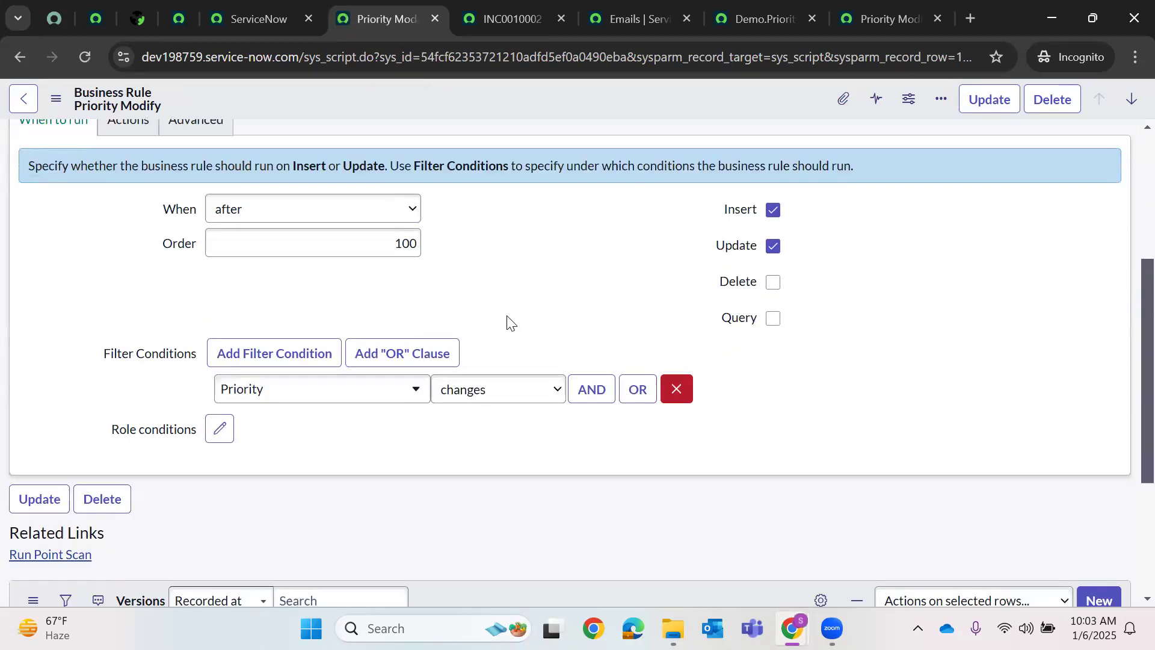
scroll(507, 322, up, 1)
click(676, 480)
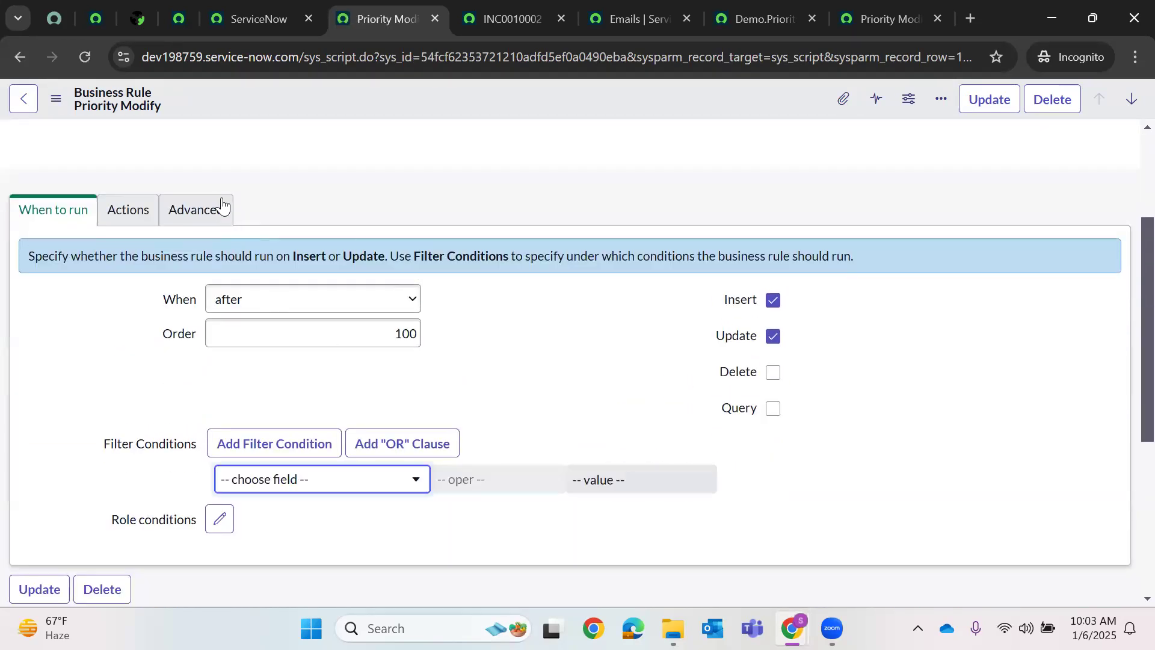
click(222, 207)
double_click(338, 373)
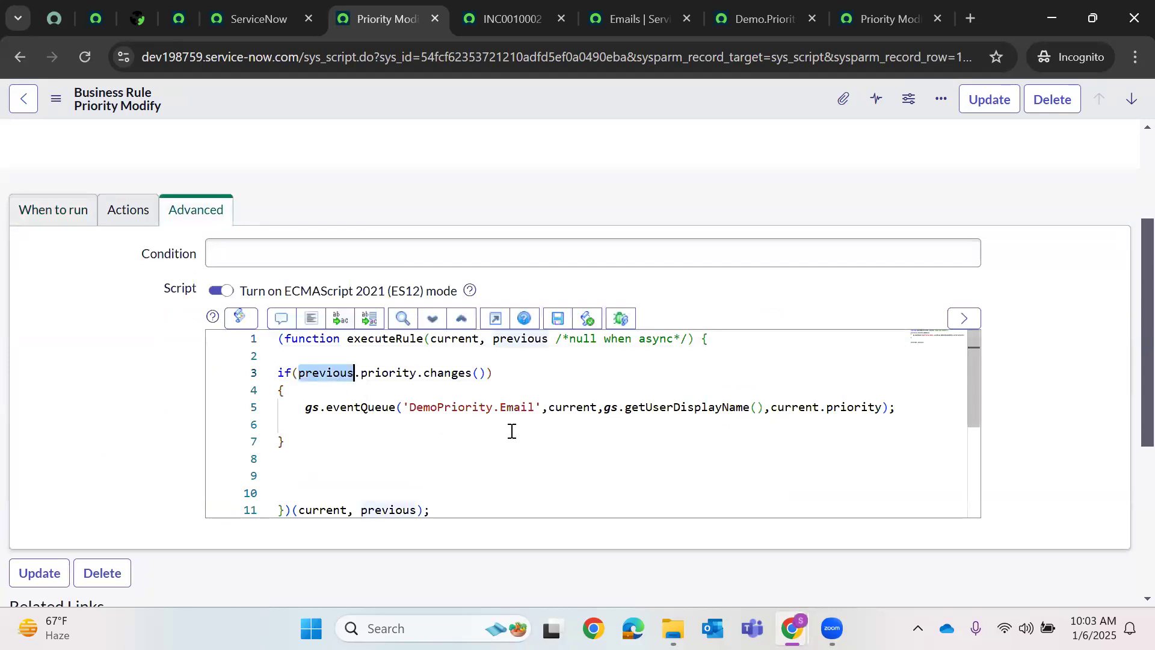
double_click(383, 374)
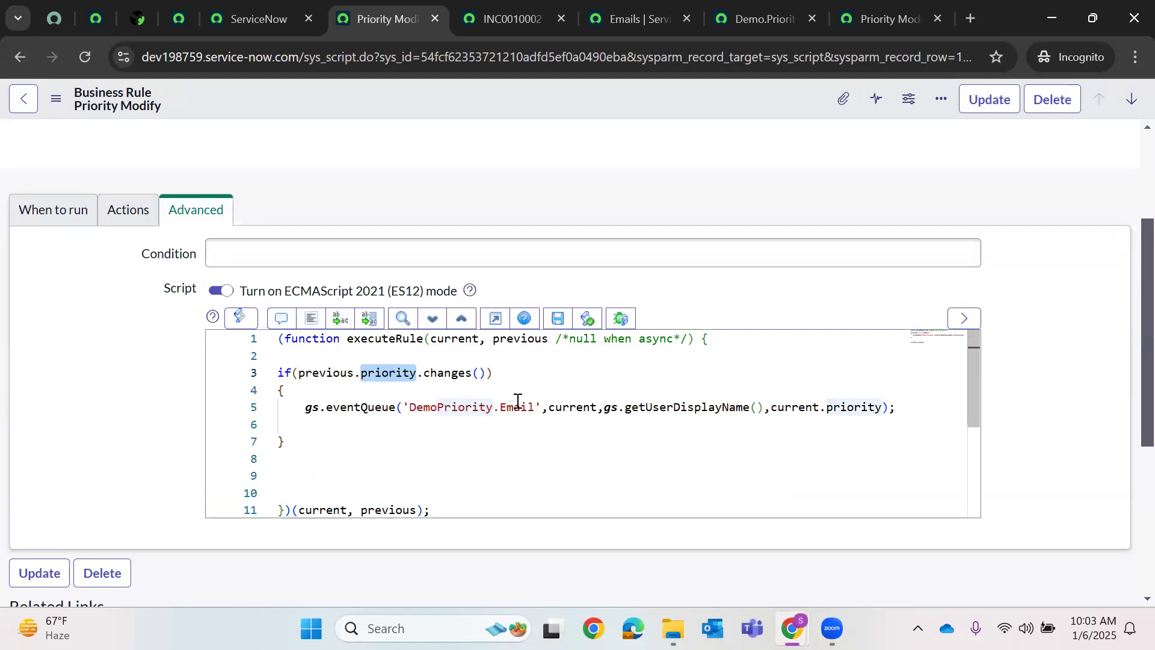
double_click(456, 375)
click(328, 439)
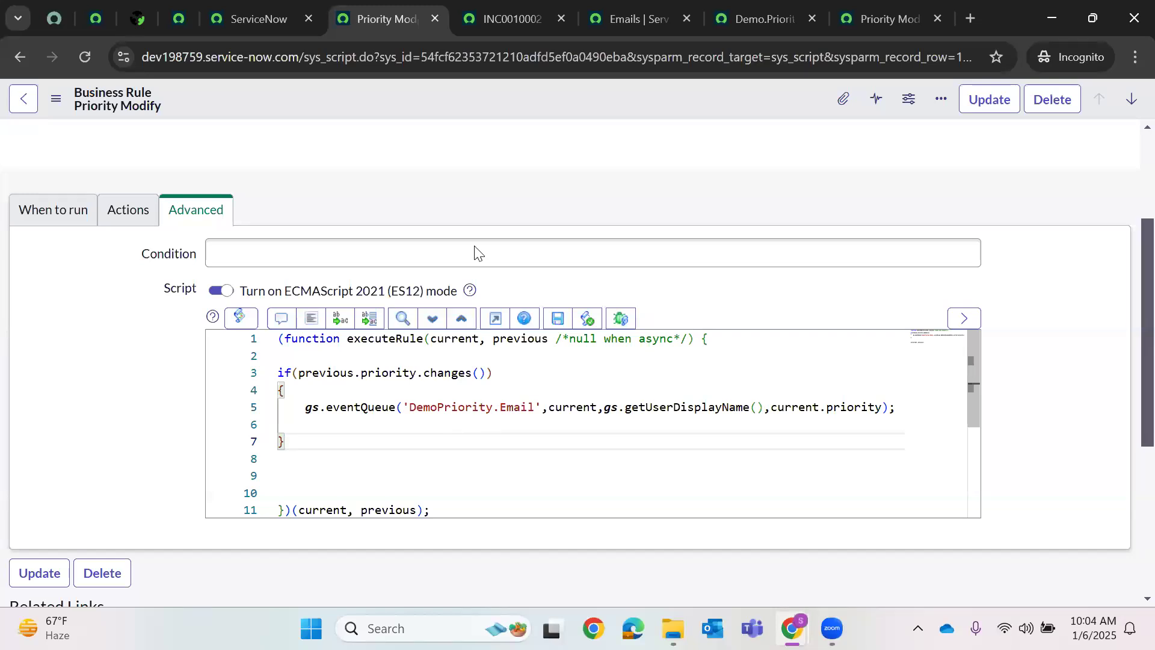
click(178, 8)
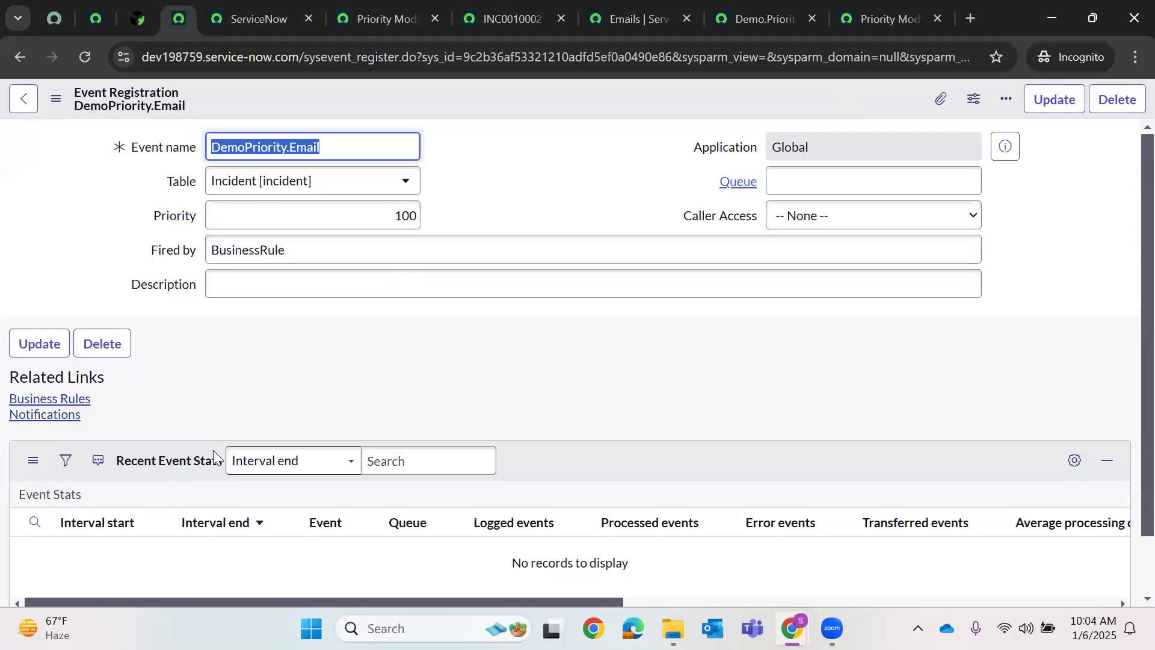
click(404, 8)
click(499, 9)
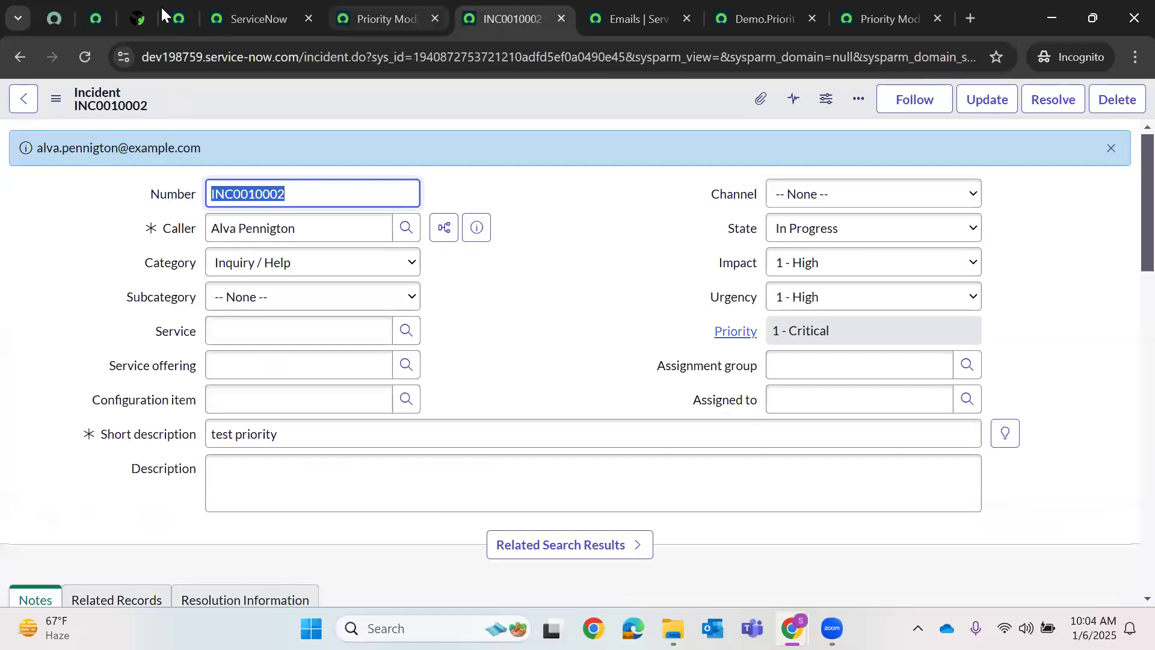
click(172, 5)
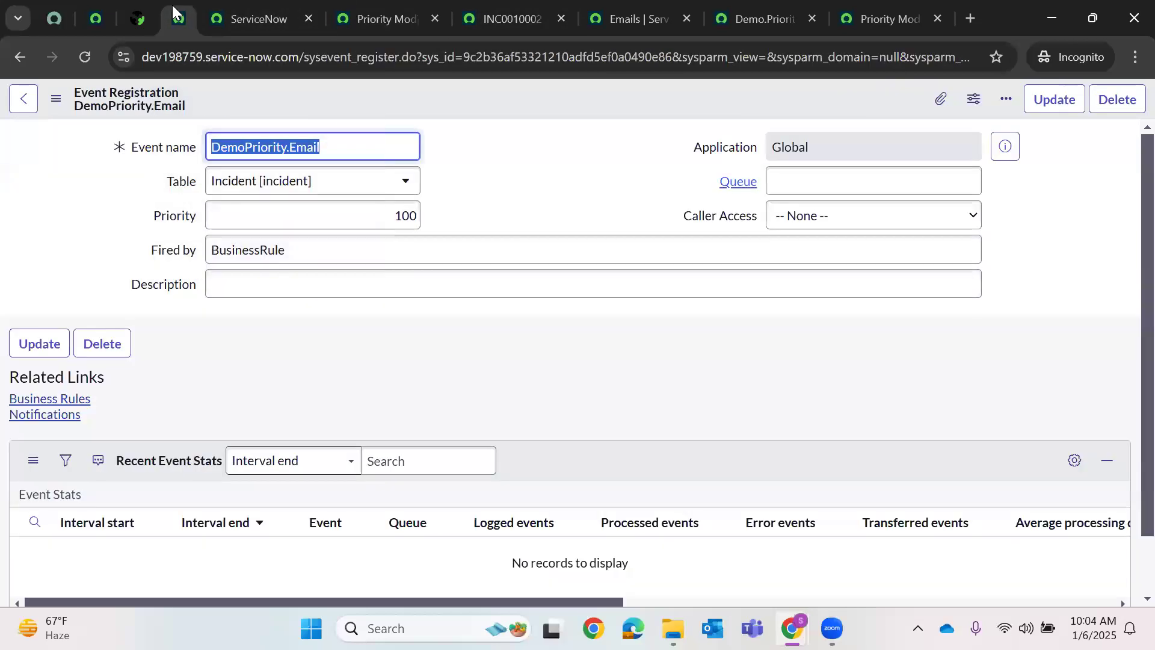
right_click(518, 107)
click(24, 99)
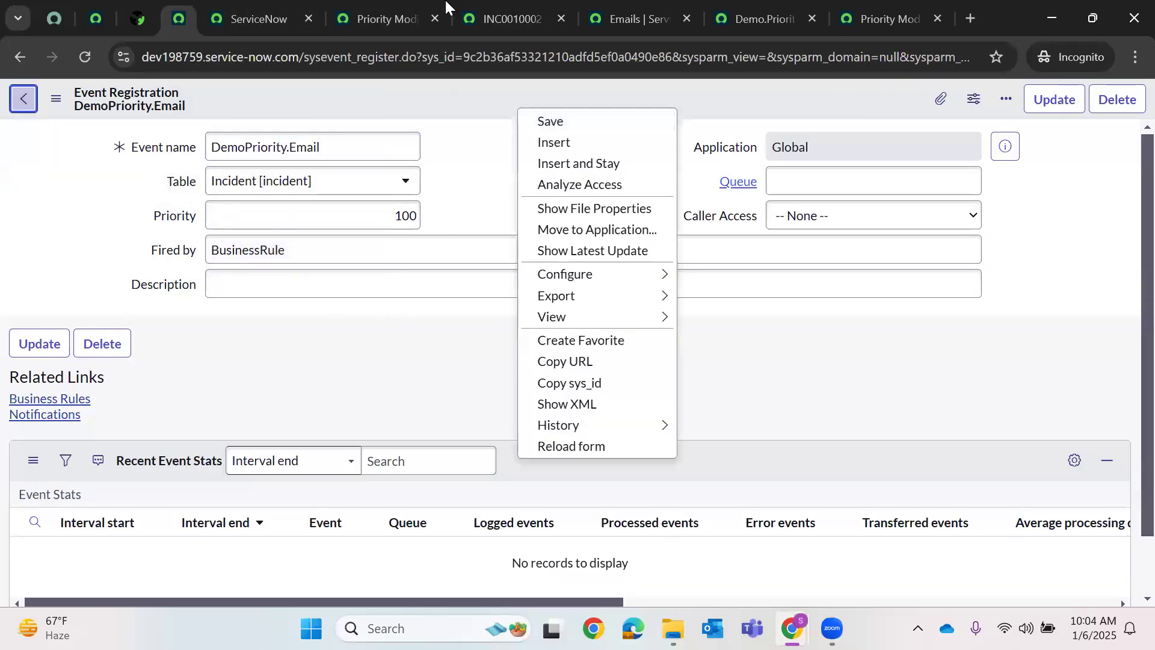
click(373, 10)
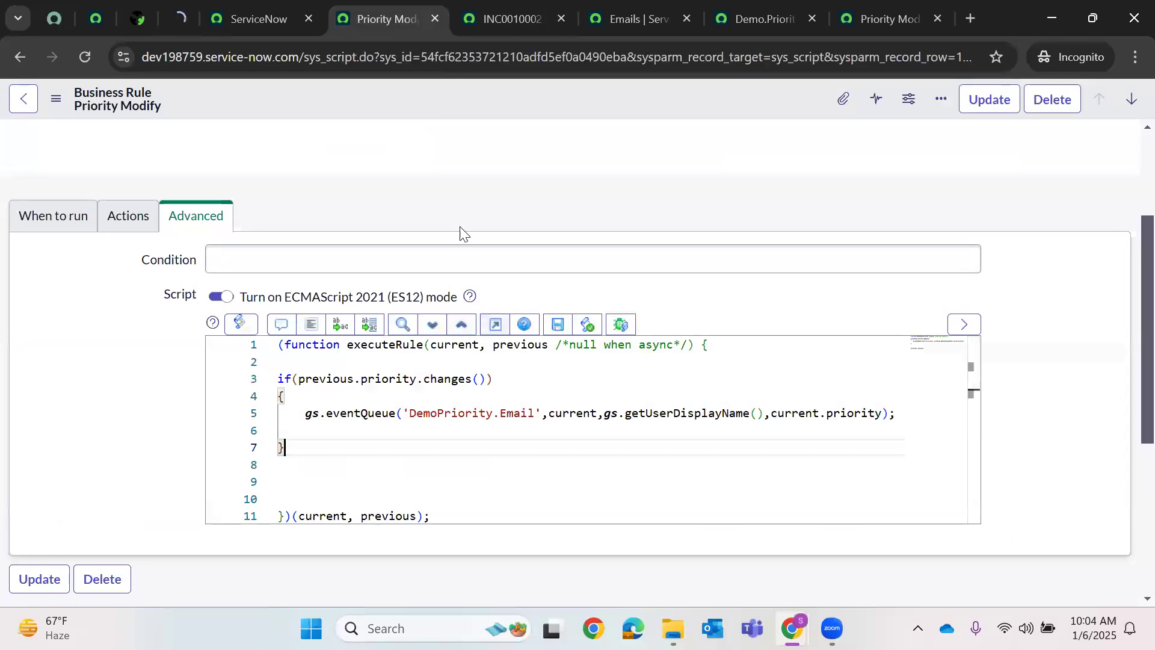
scroll(802, 285, up, 3)
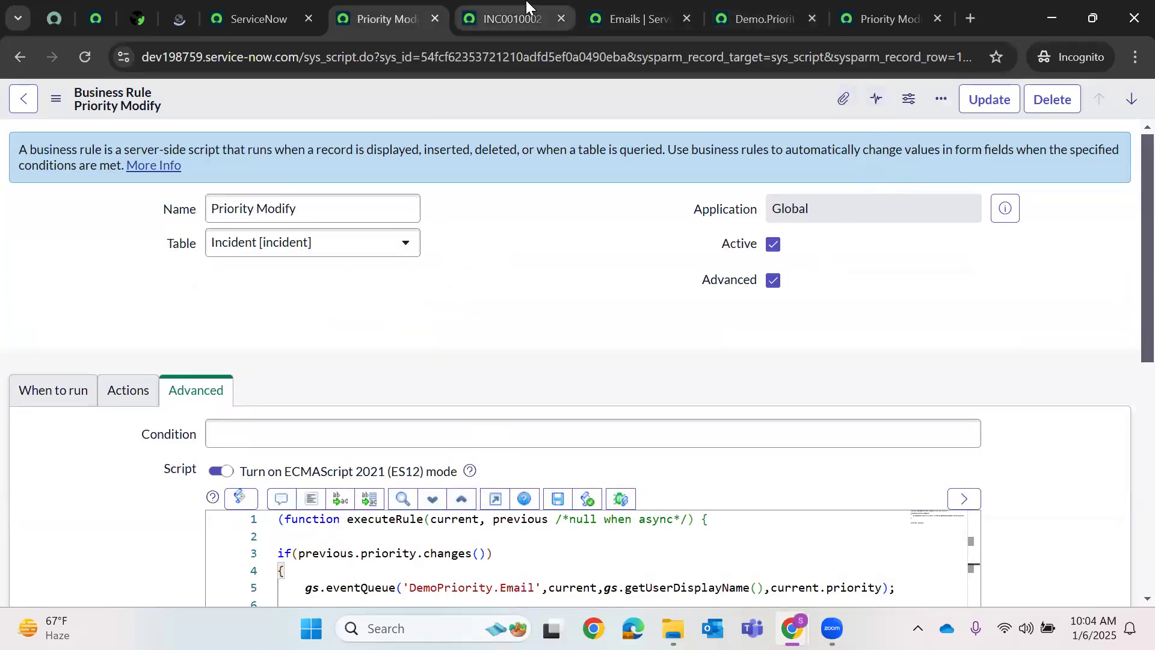
click(521, 14)
- Set both Impact and Urgency on INC0010002 to 2 - Medium
click(812, 275)
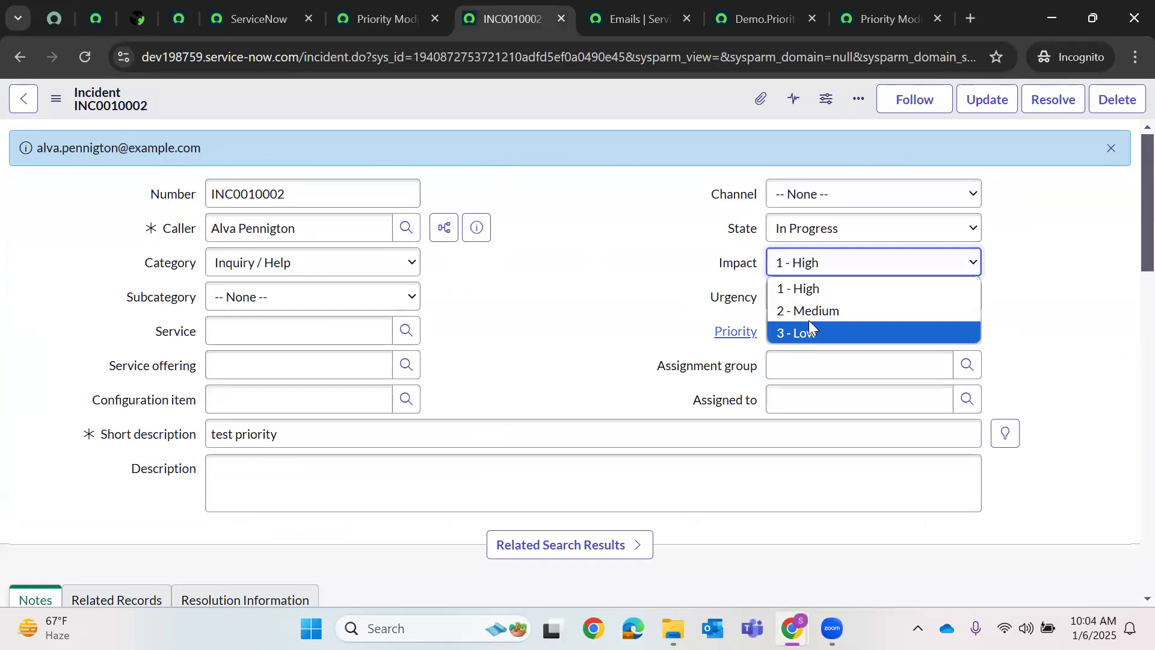
click(796, 309)
click(794, 304)
click(789, 346)
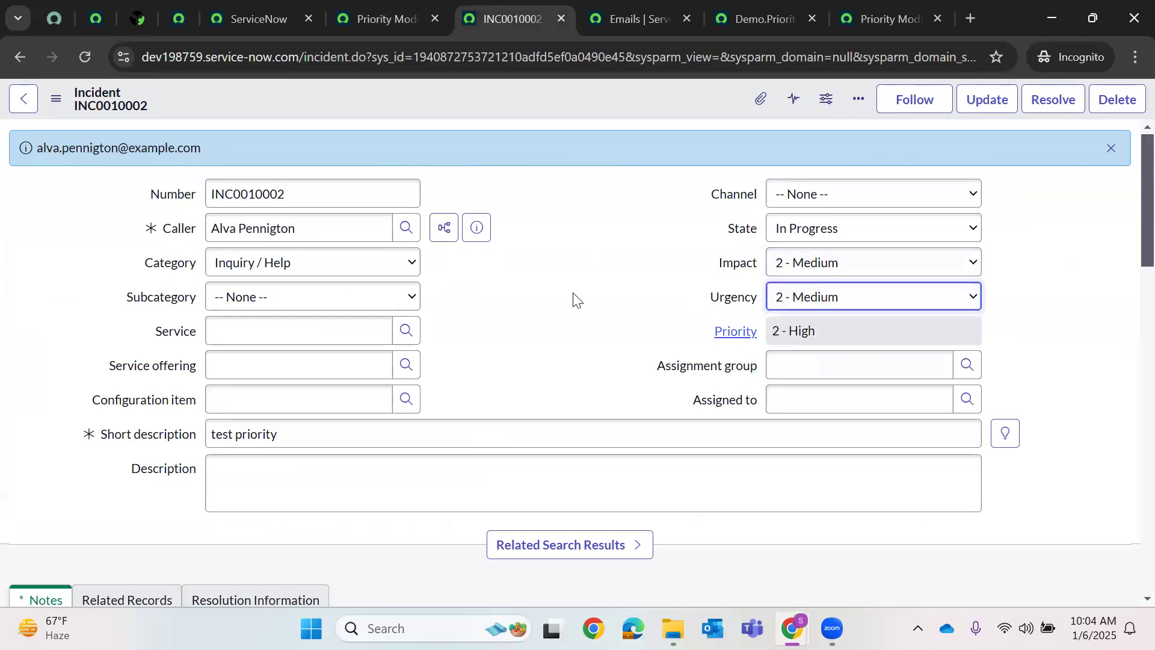
- Enter the work note 'test [prioirty' and move on to the email log
scroll(294, 344, down, 8)
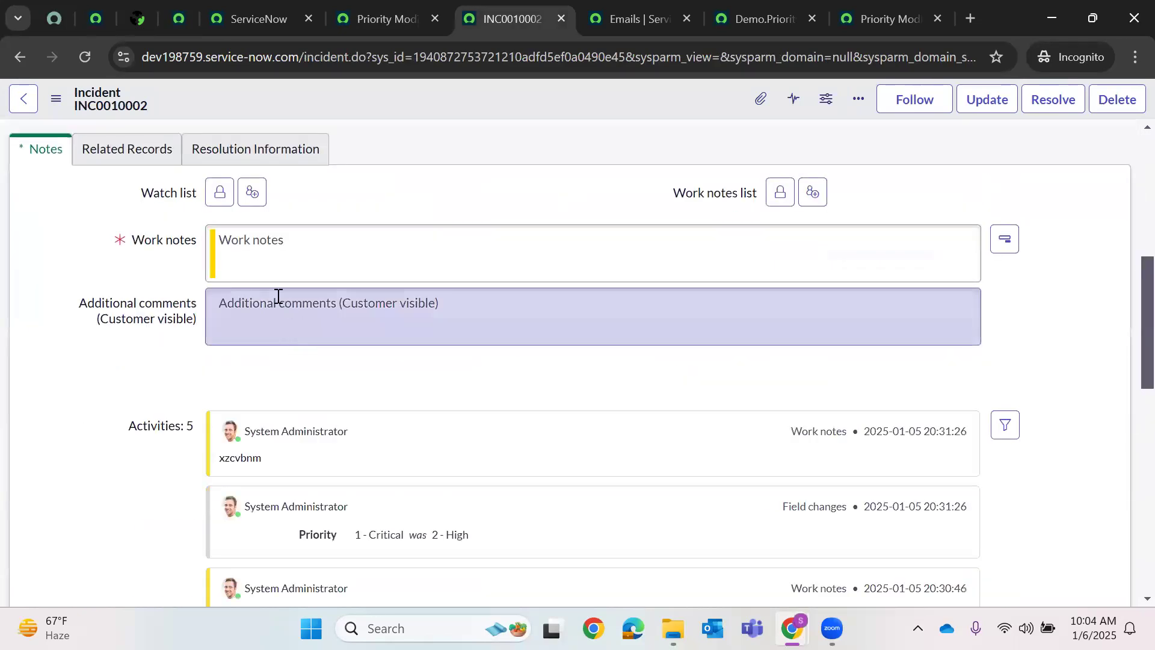
click(268, 264)
text(test p)
key(BackSpace)
text([)
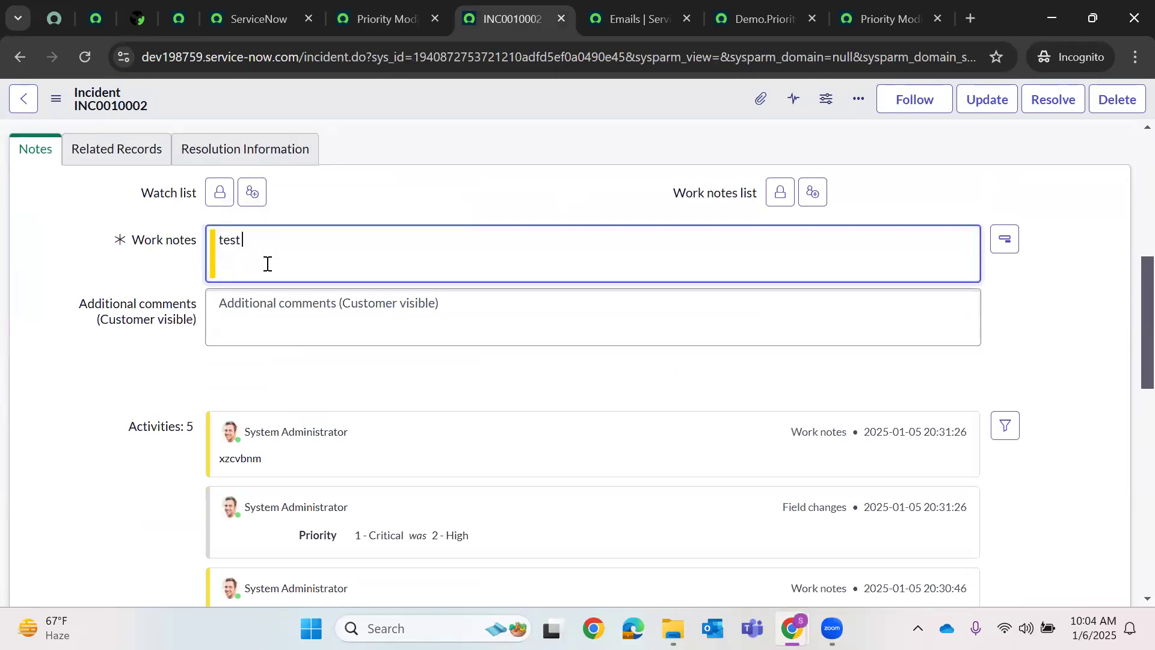
text(prioirty)
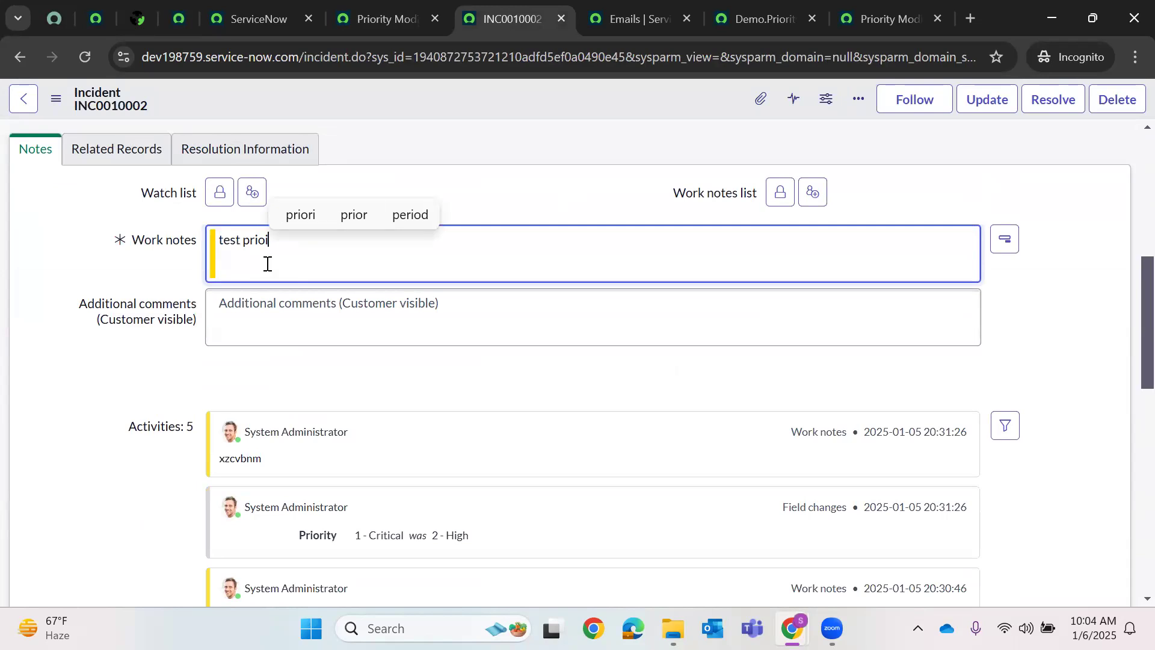
scroll(479, 171, up, 8)
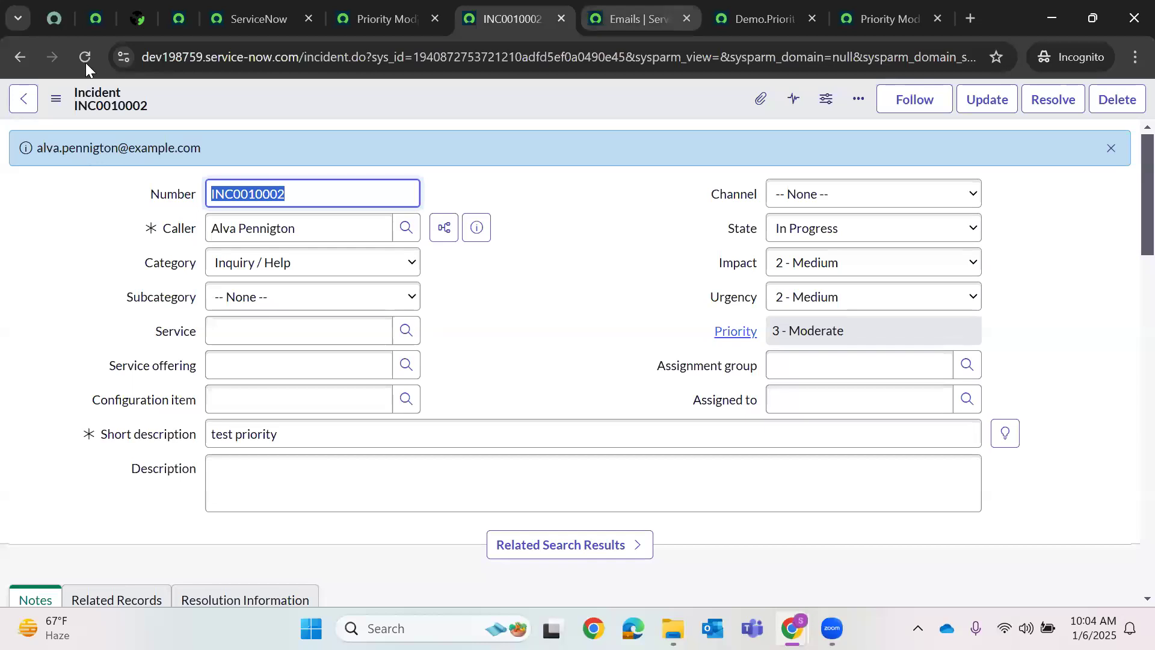
key(ctrl+Tab)
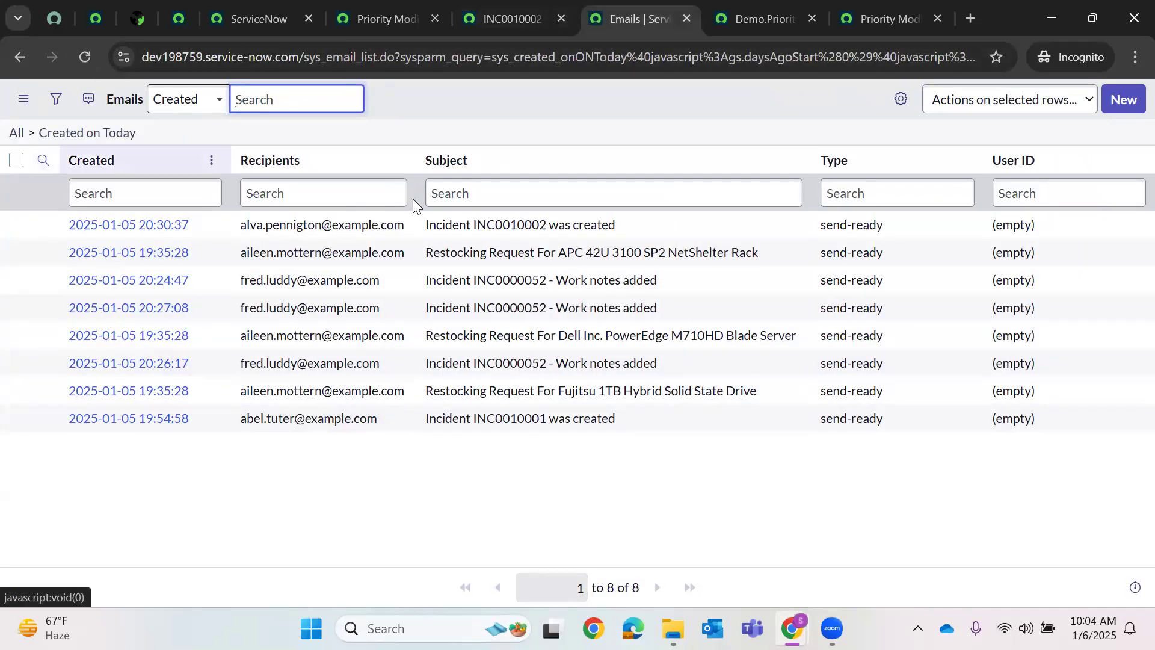
- Select INC0010002 in the incident's Number field, undoing two accidental pastes
click(513, 7)
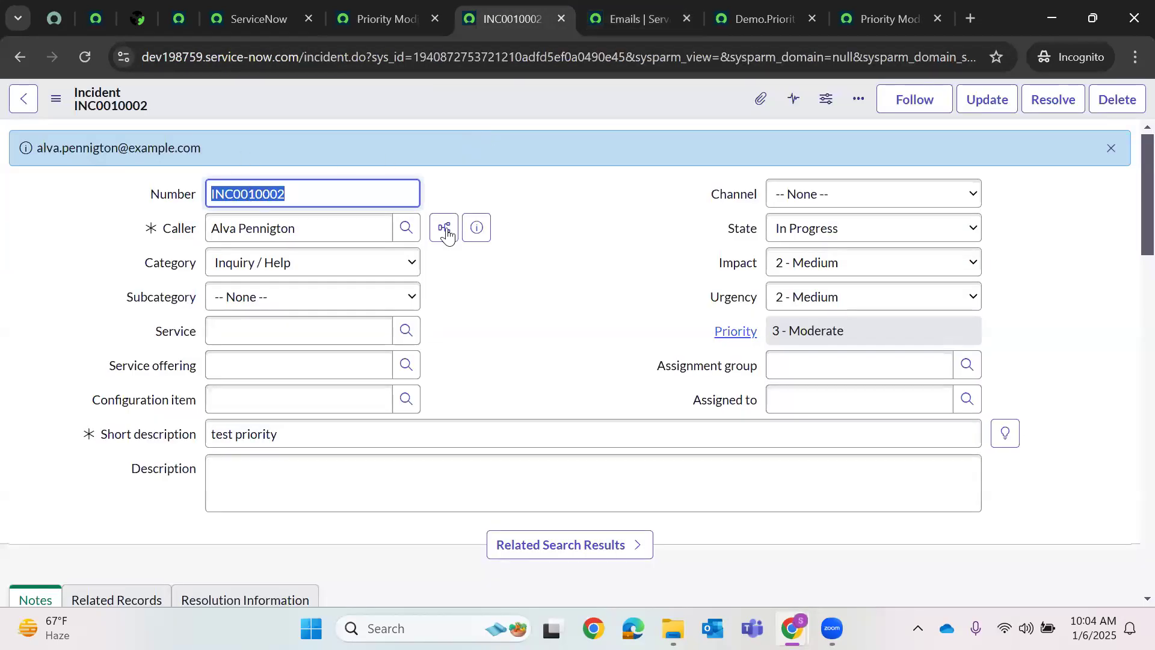
double_click(245, 193)
text(Demo.Priority.Email.Notify)
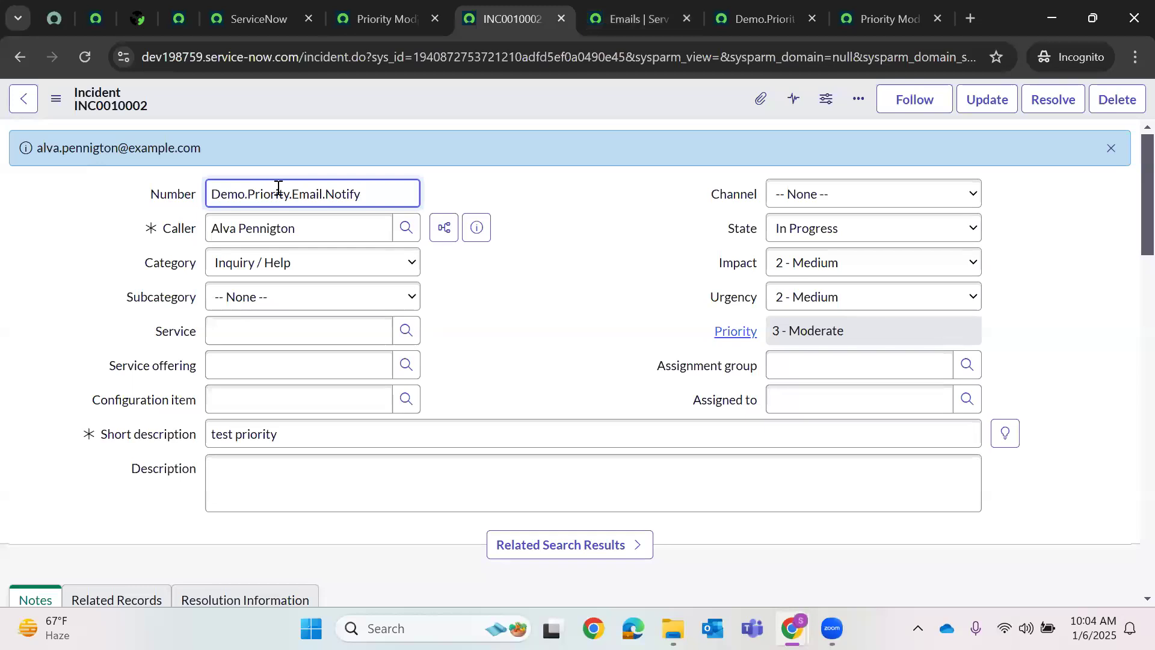
key(ctrl+z)
click(275, 197)
double_click(266, 195)
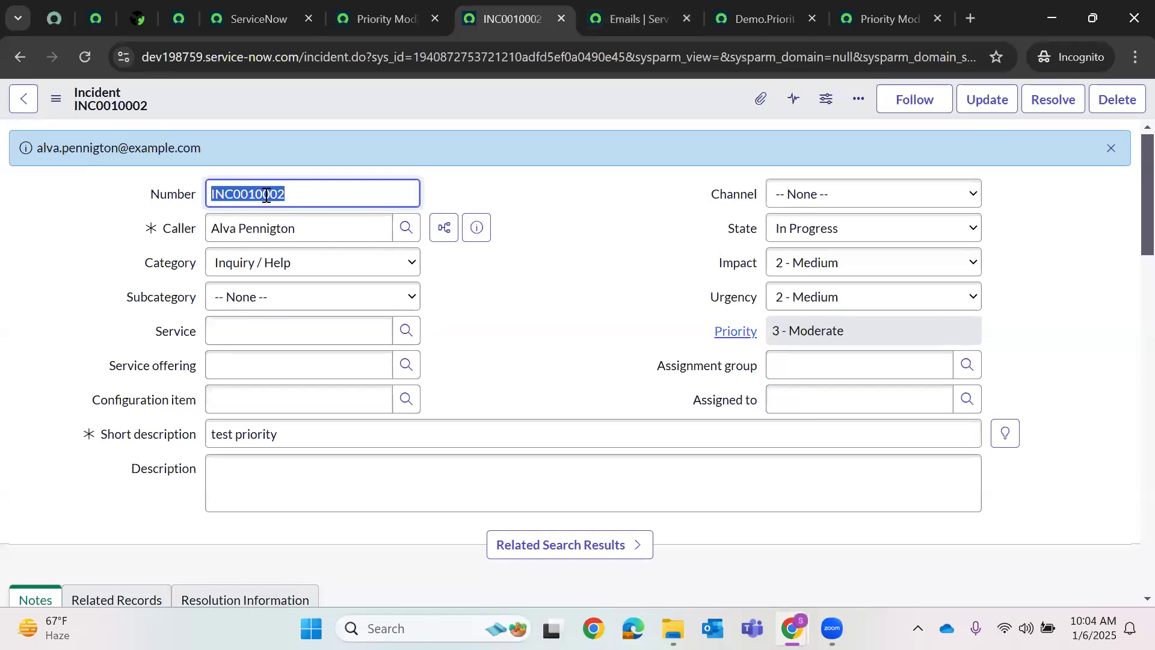
text(Demo.Priority.Email.Notify)
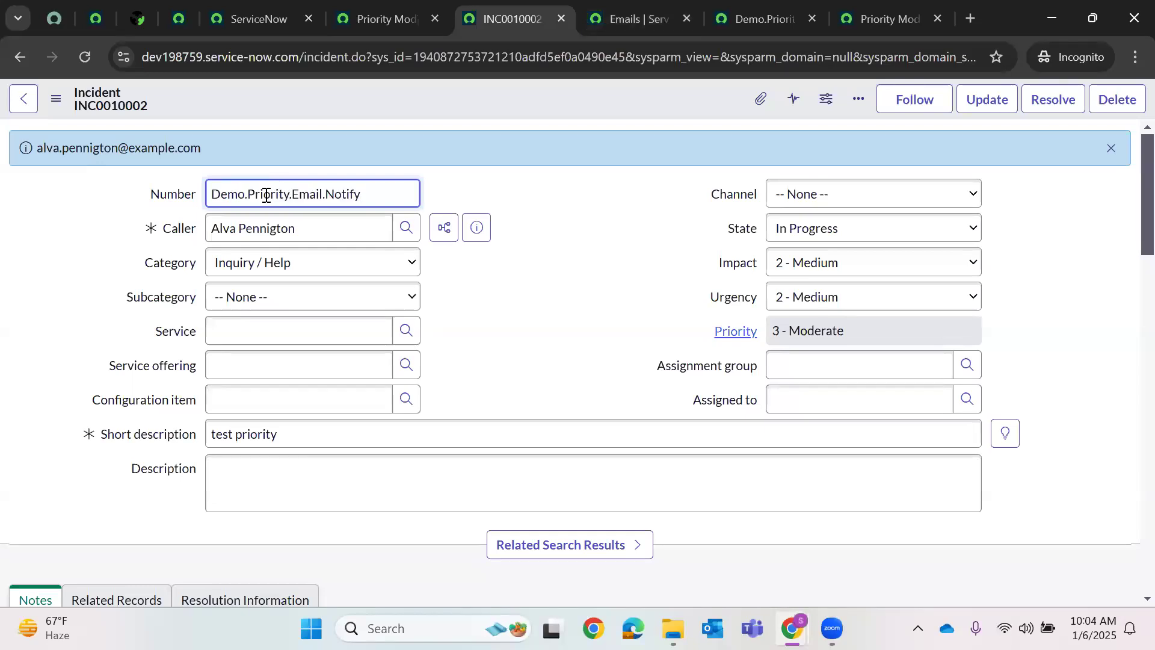
key(ctrl+z)
key(ctrl+c)
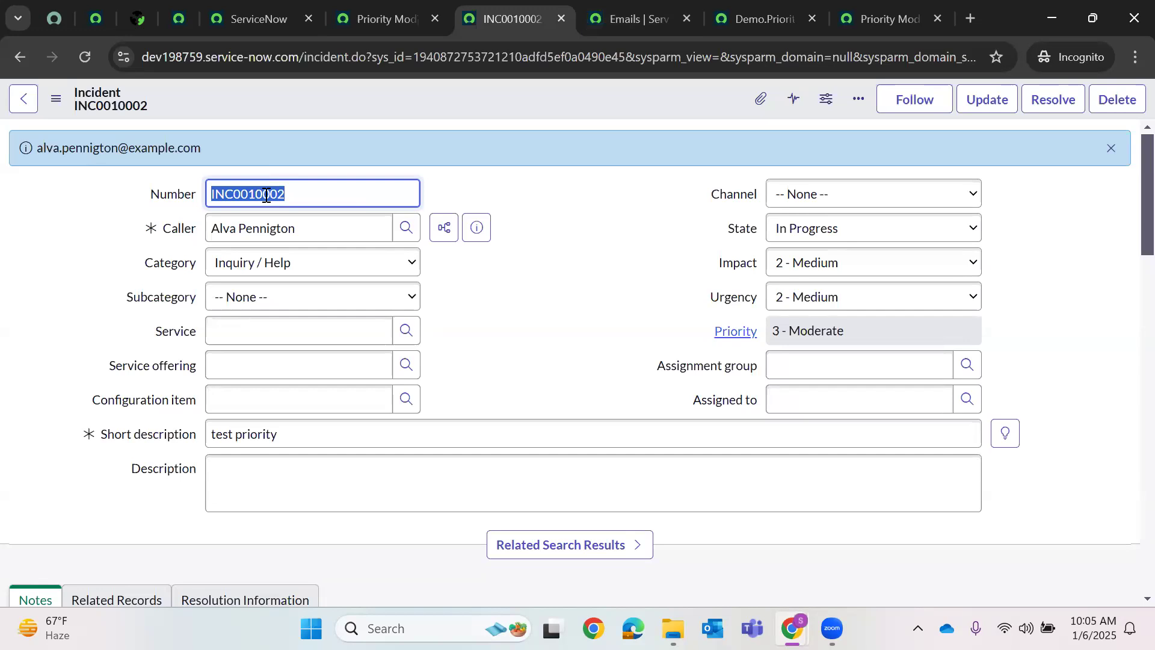
- Search email subjects for '*INC0010002' and remove the Created on Today condition
click(615, 6)
click(493, 198)
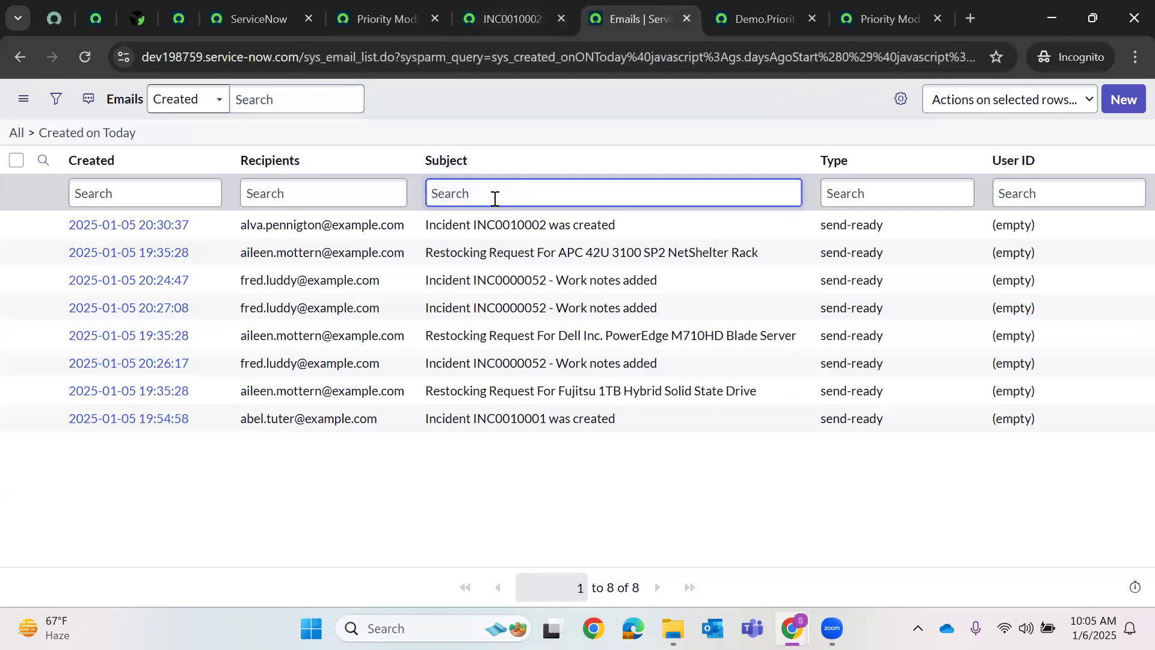
text(*)
key(ctrl+v)
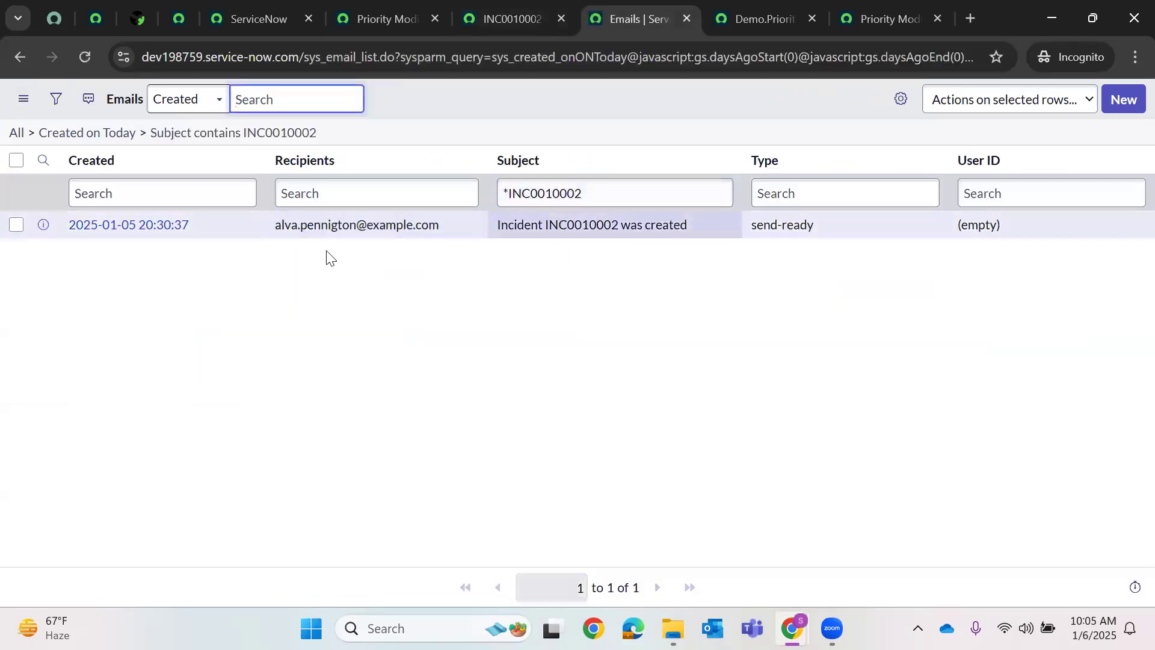
click(32, 133)
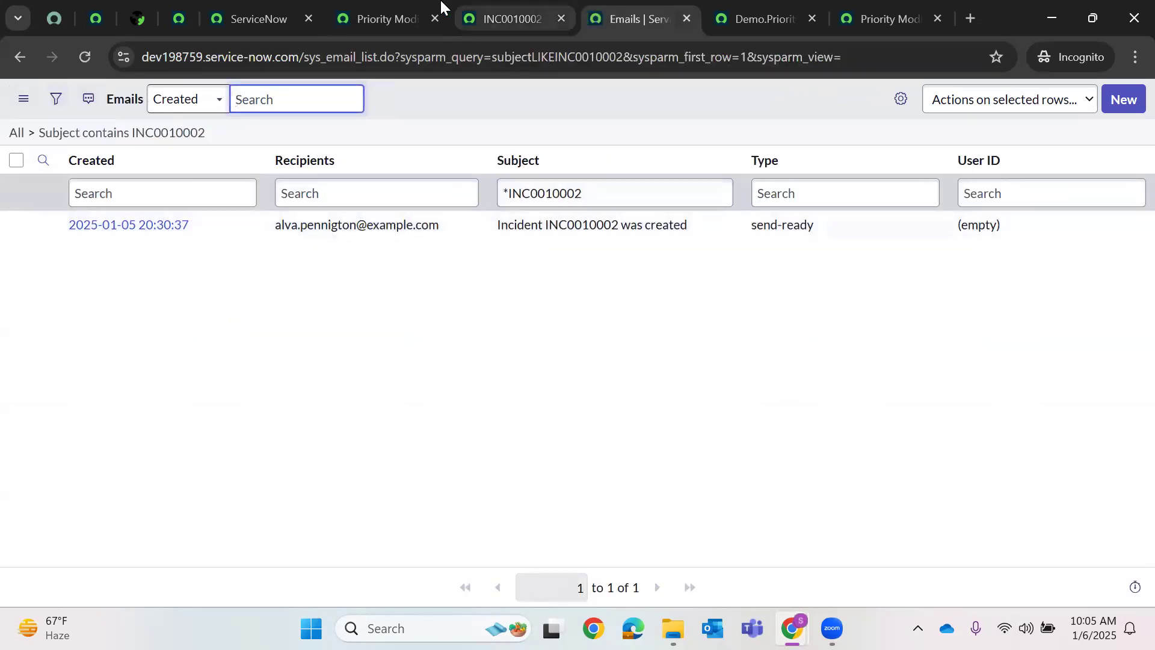
key(ctrl+shift+Tab)
key(ctrl+shift+Tab)
- Scroll the Priority Modify rule form and show its Actions settings
click(576, 426)
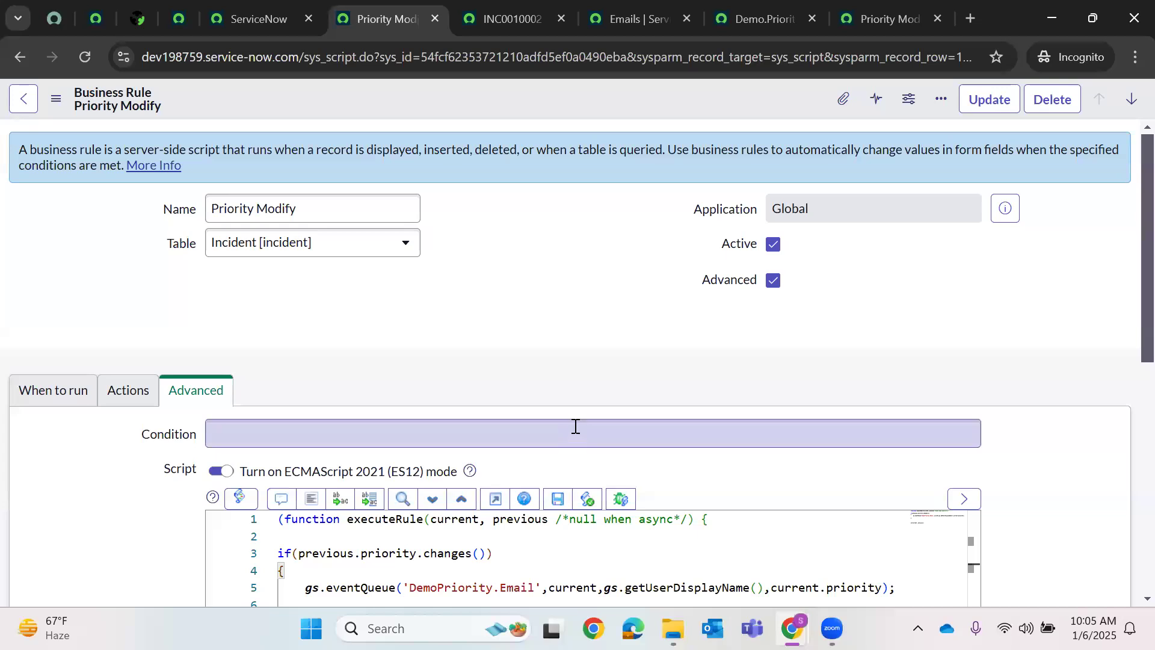
scroll(578, 373, down, 4)
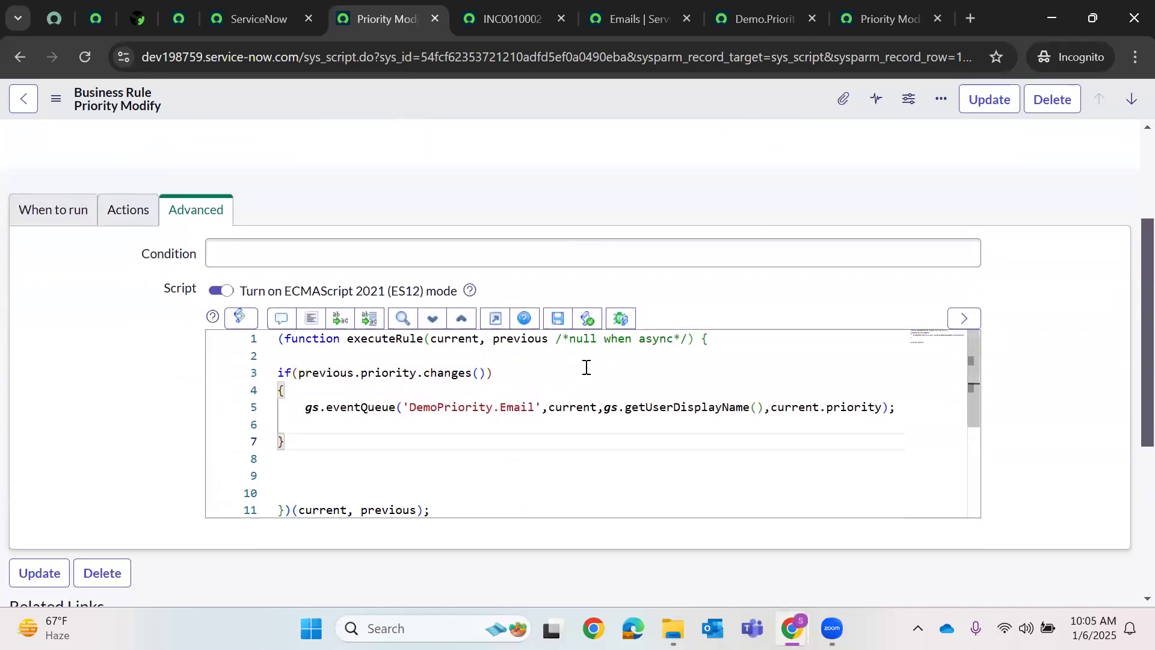
scroll(585, 367, up, 1)
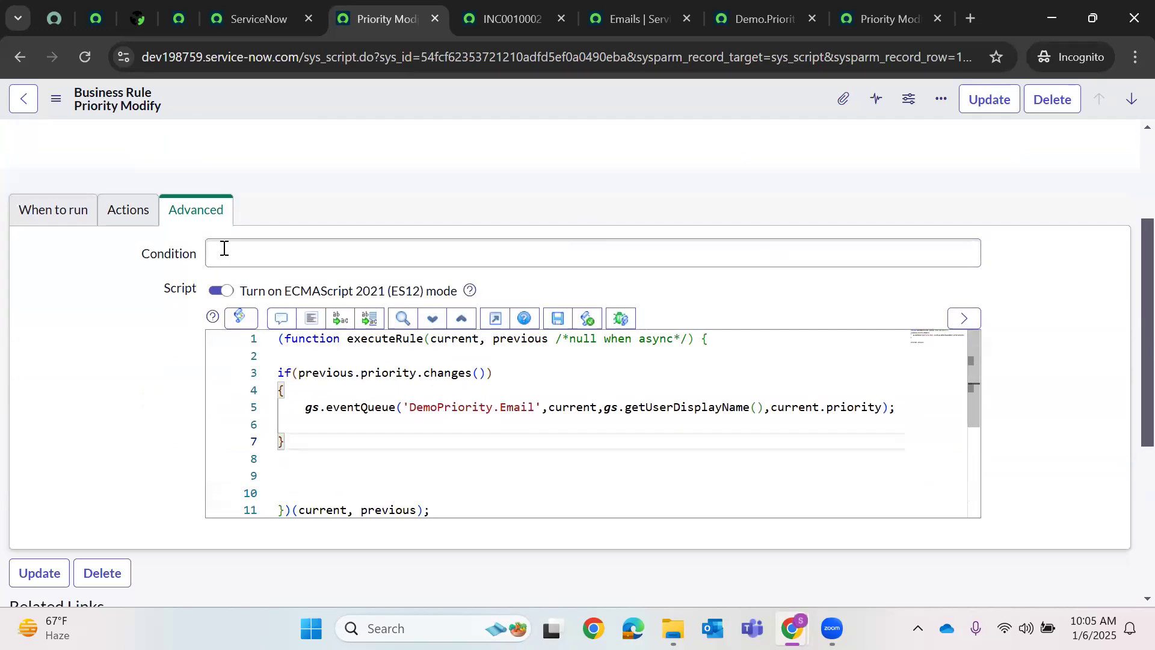
click(140, 218)
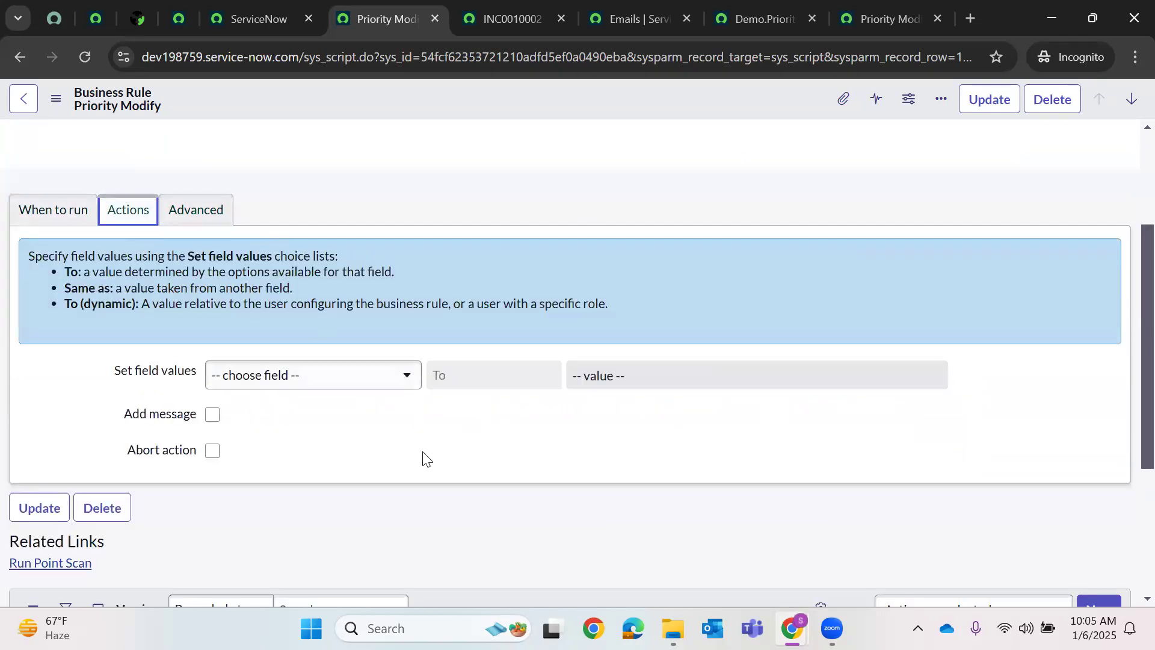